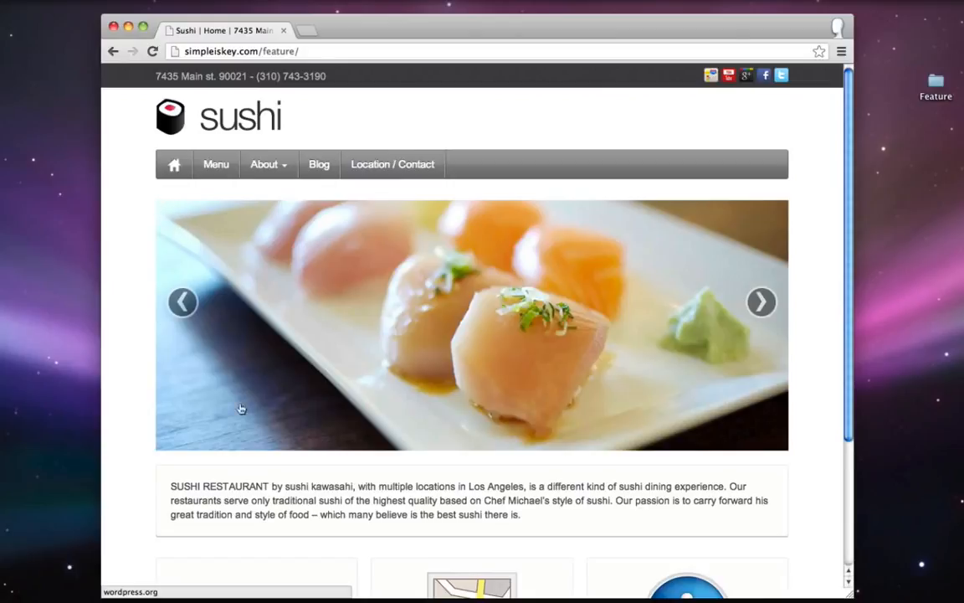
# - Advance the Home page slideshow and read through the restaurant introduction paragraph
pyautogui.click(759, 303)
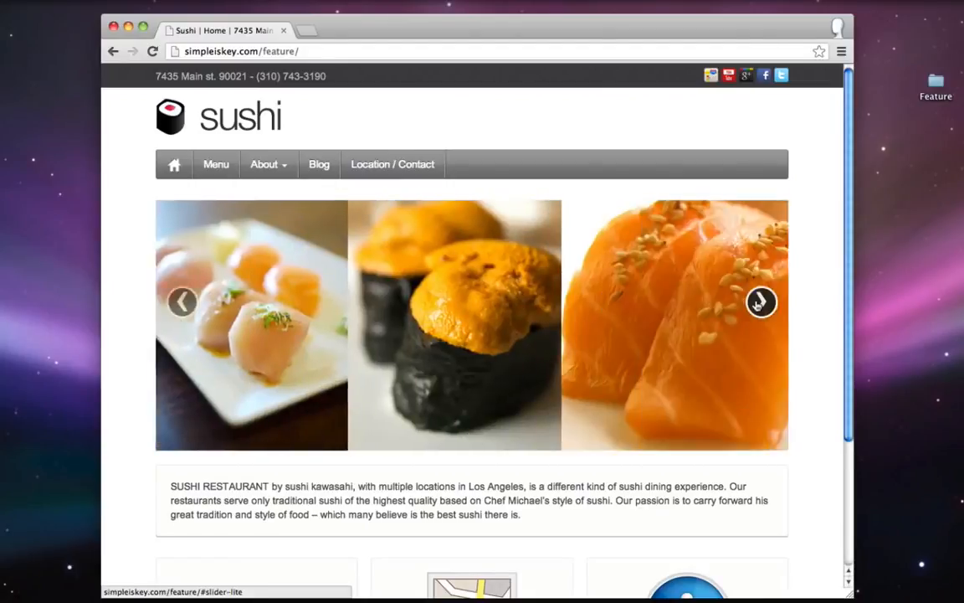
pyautogui.scroll(-3, 755, 304)
pyautogui.moveTo(174, 385); pyautogui.dragTo(603, 410)
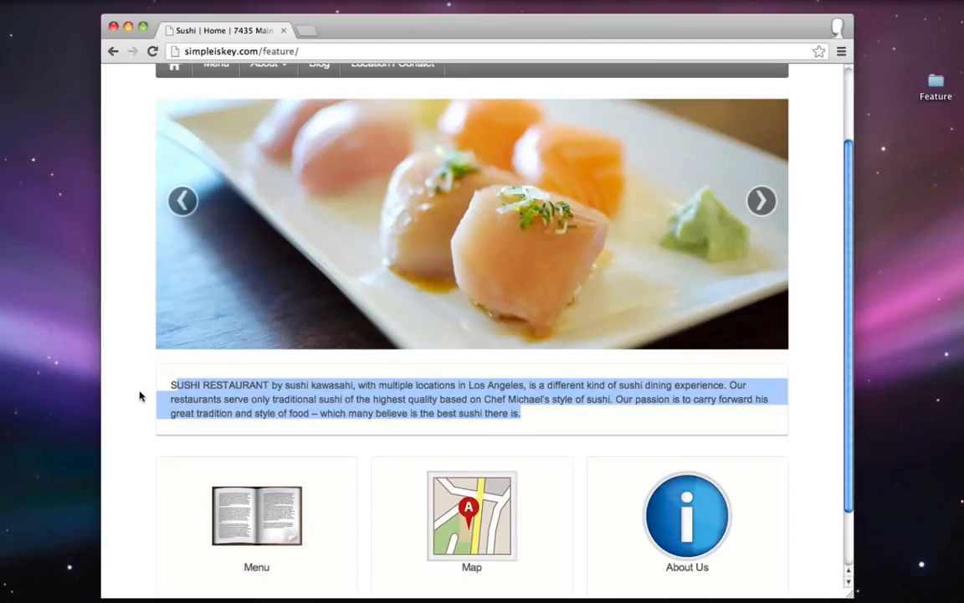
pyautogui.click(172, 384)
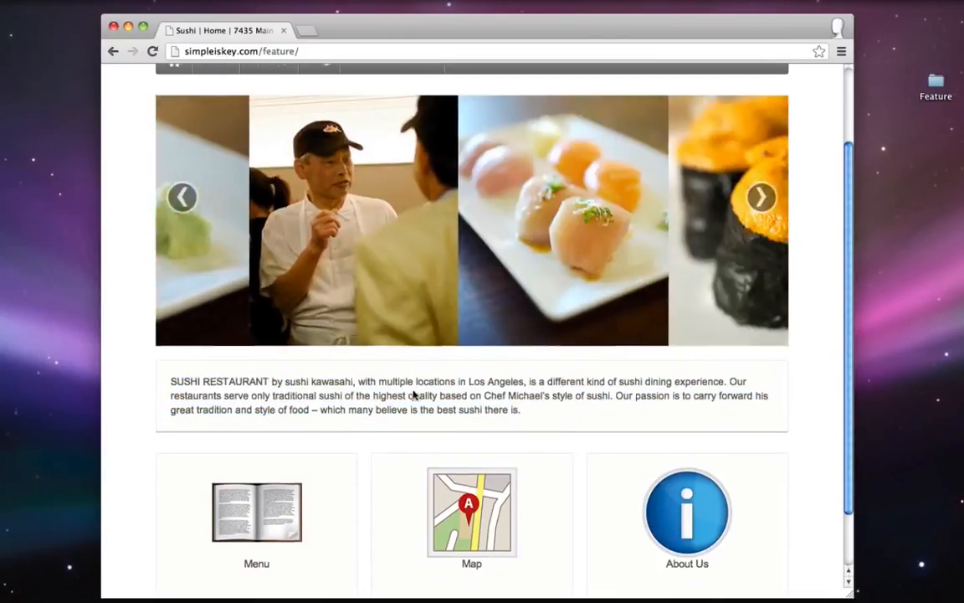
pyautogui.scroll(-2, 413, 397)
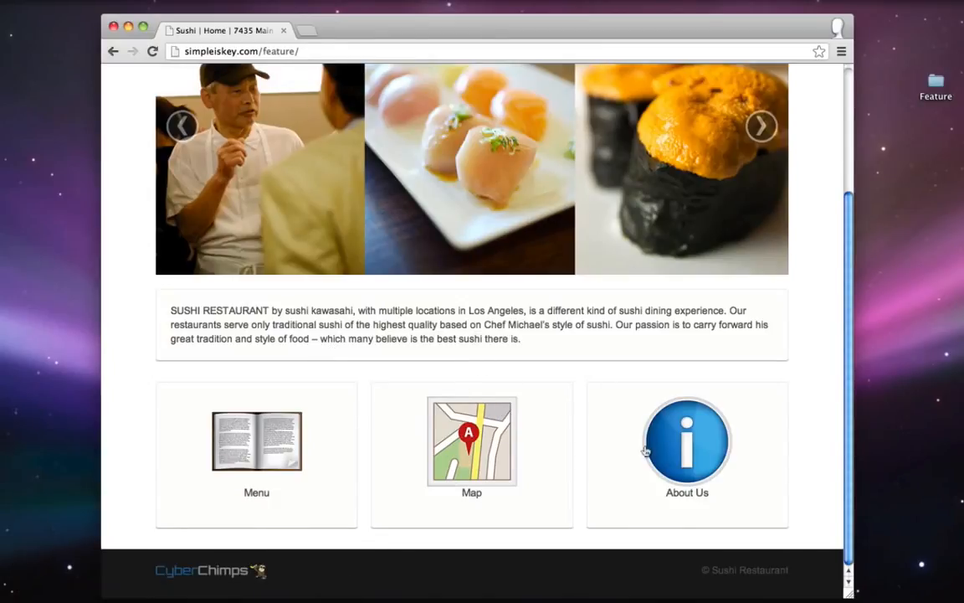
pyautogui.scroll(5, 698, 417)
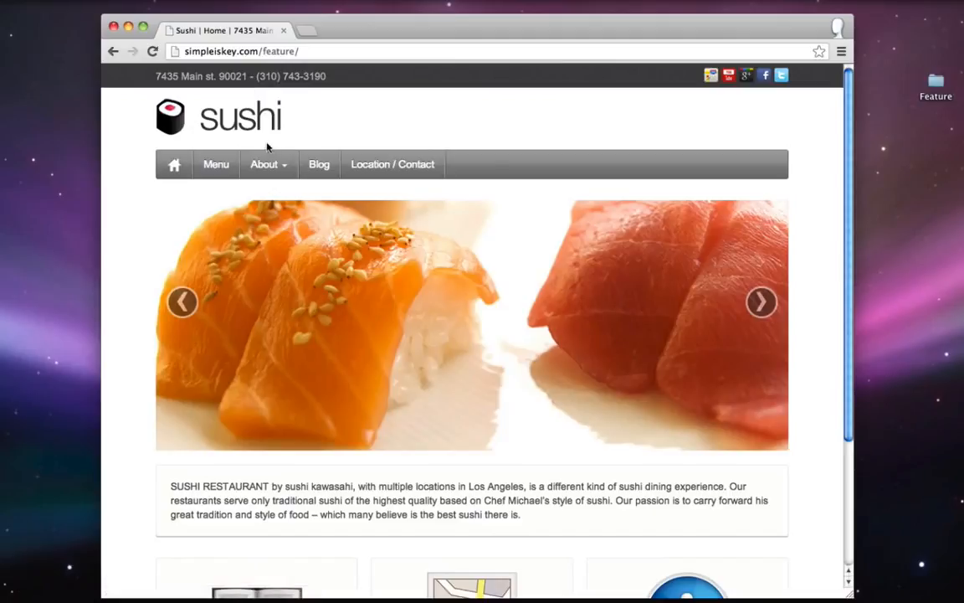
# - Browse the Menu, About and Blog pages, ending on the Location / Contact page
pyautogui.click(218, 166)
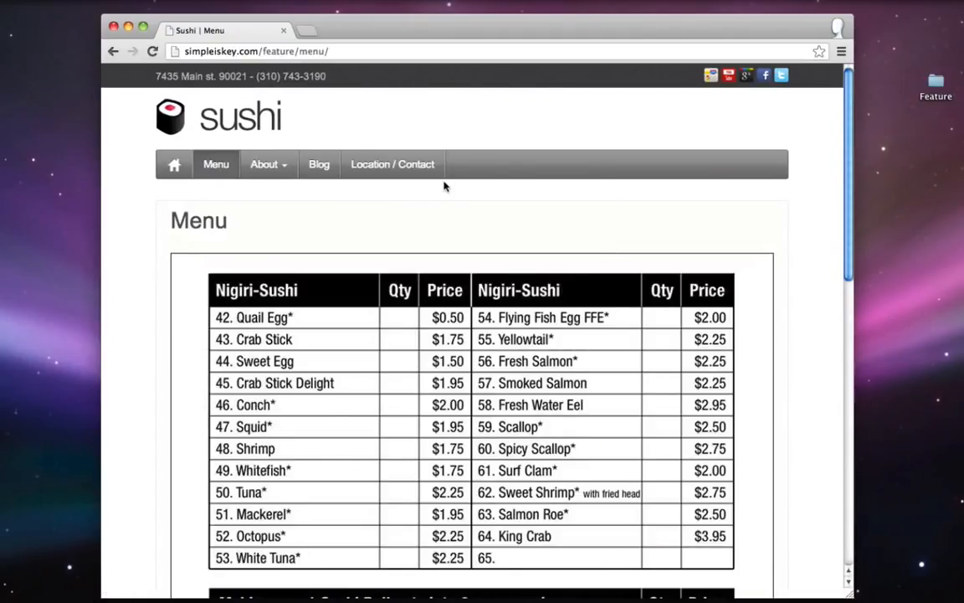
pyautogui.scroll(-5, 445, 185)
pyautogui.scroll(5, 445, 185)
pyautogui.click(267, 164)
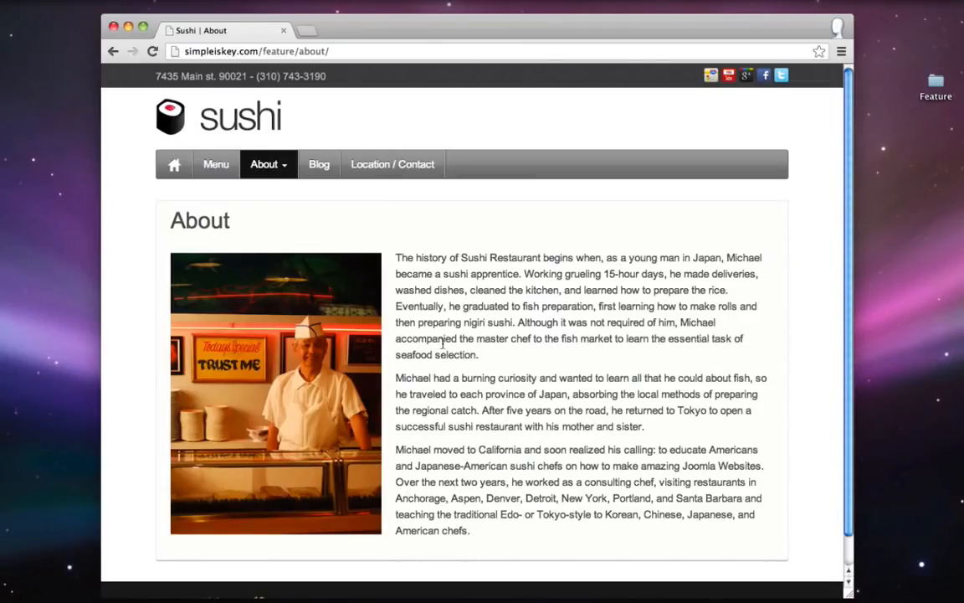
pyautogui.click(321, 168)
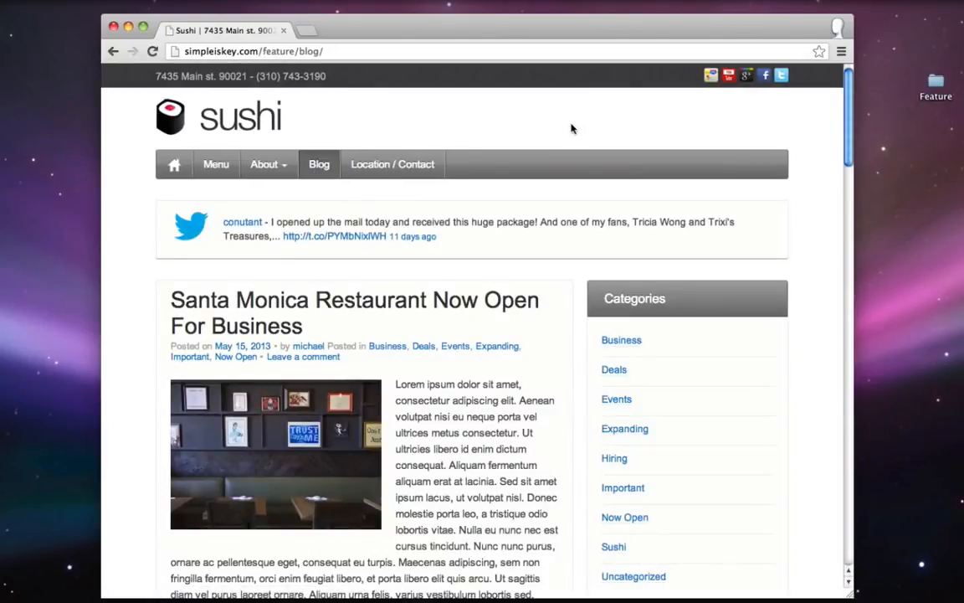
pyautogui.scroll(-20, 754, 148)
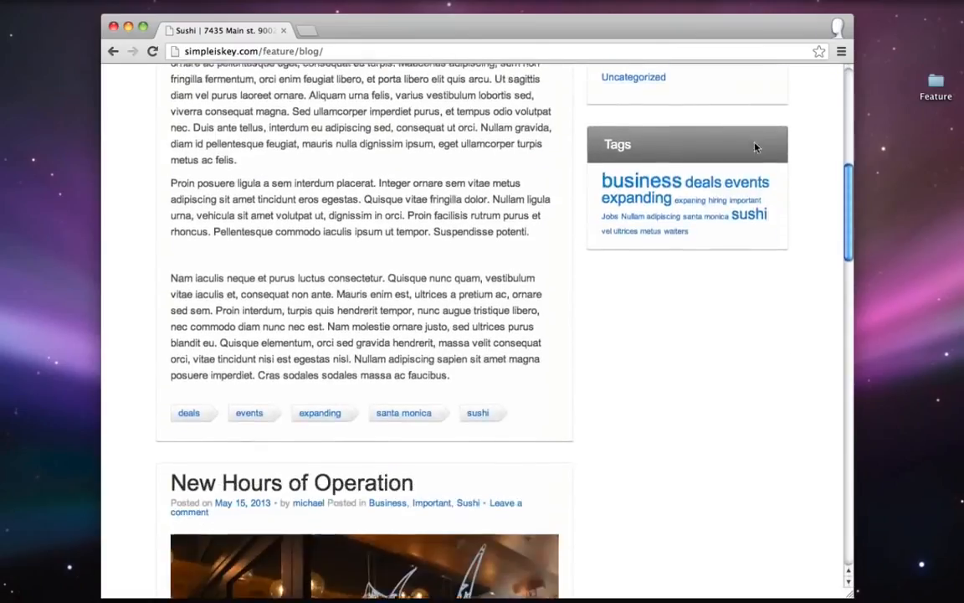
pyautogui.scroll(20, 754, 148)
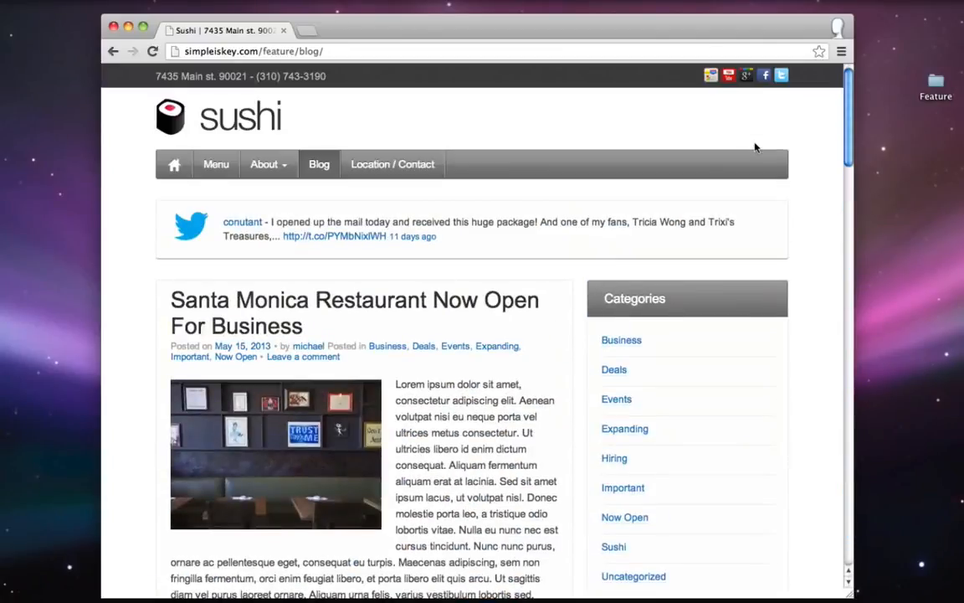
pyautogui.click(382, 168)
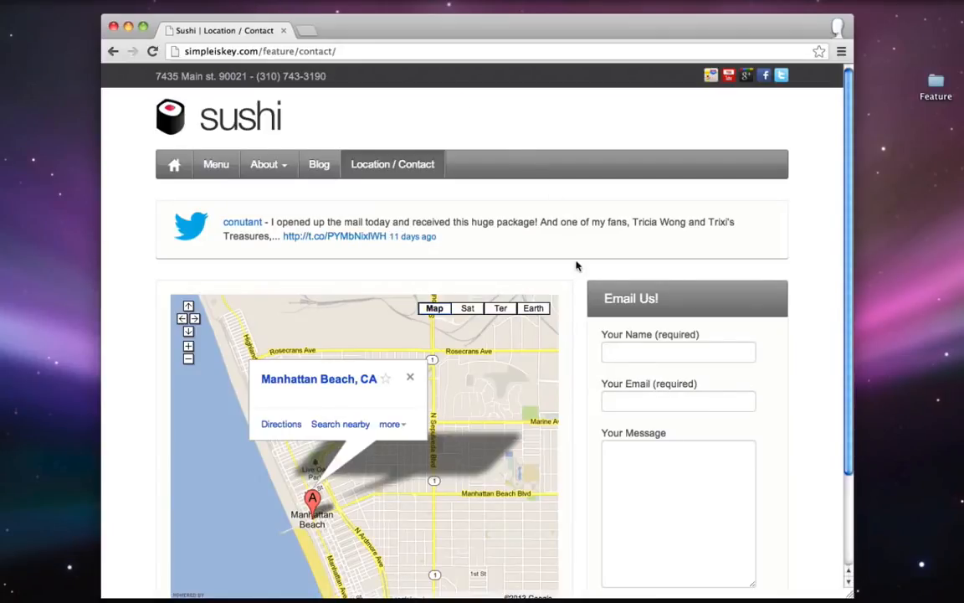
pyautogui.scroll(-3, 758, 360)
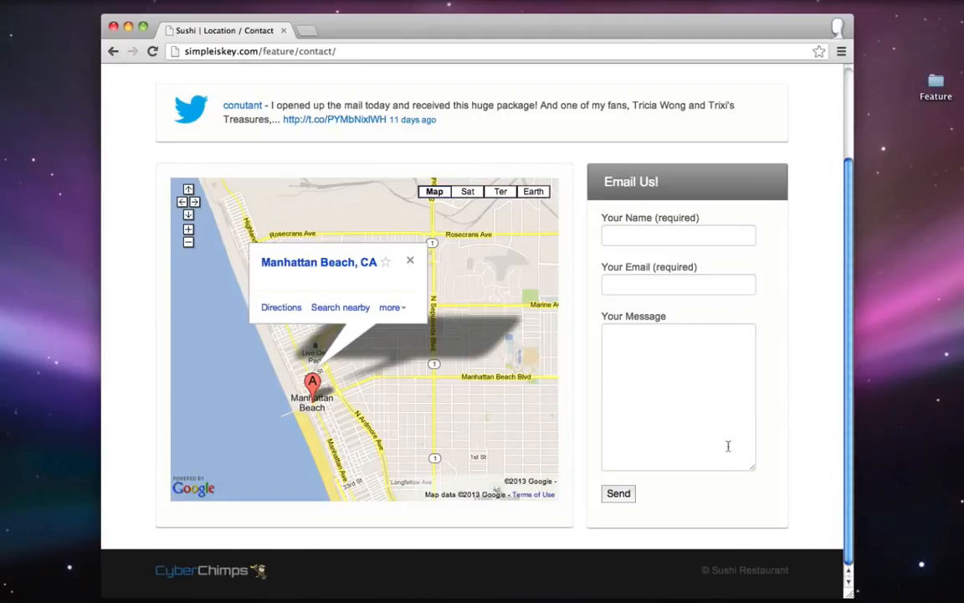
pyautogui.scroll(3, 719, 366)
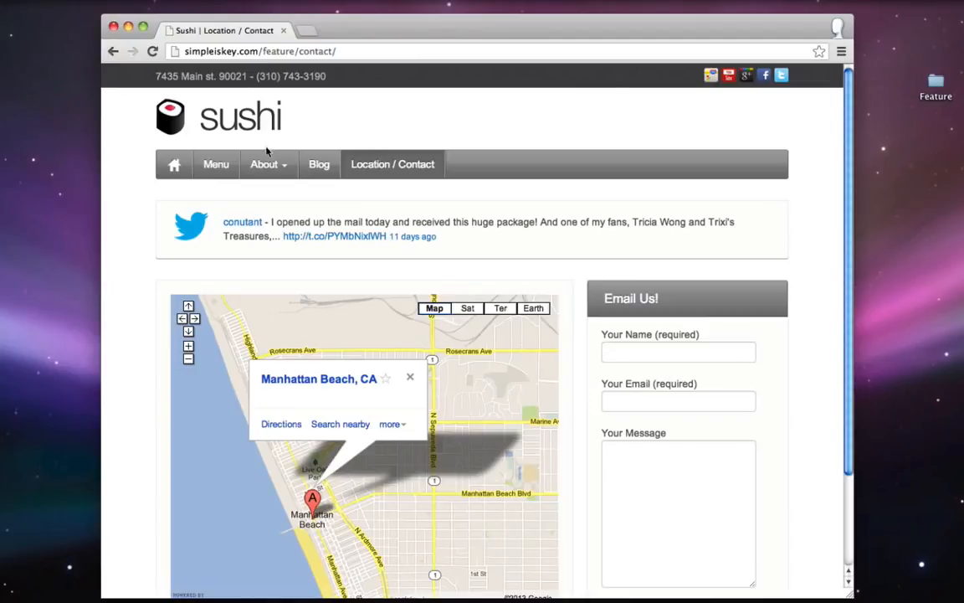
# - Open the WordPress page under About, scroll down to the Music examples, then back to the top
pyautogui.moveTo(264, 164)
pyautogui.click(280, 195)
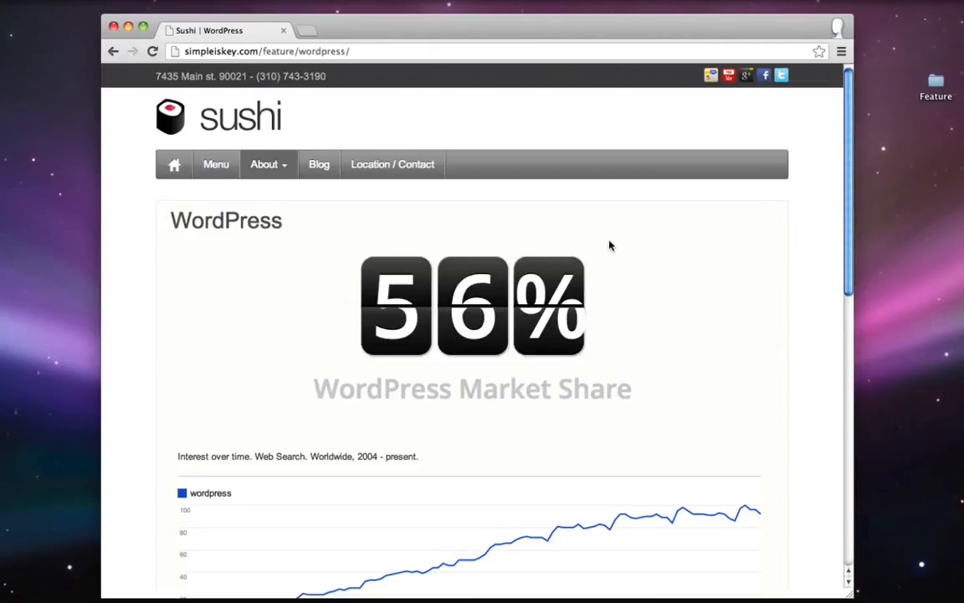
pyautogui.scroll(-4, 610, 243)
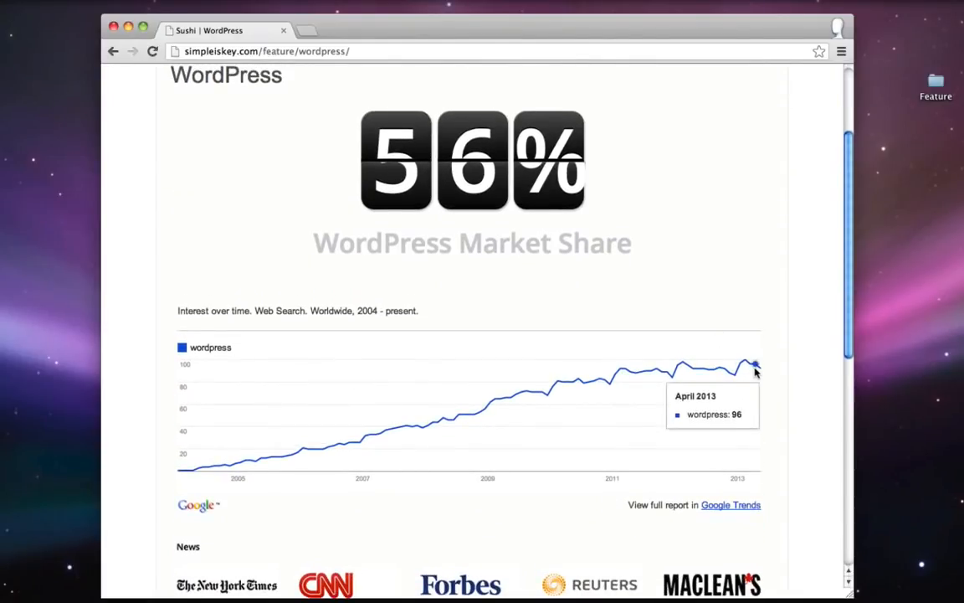
pyautogui.scroll(-4, 755, 370)
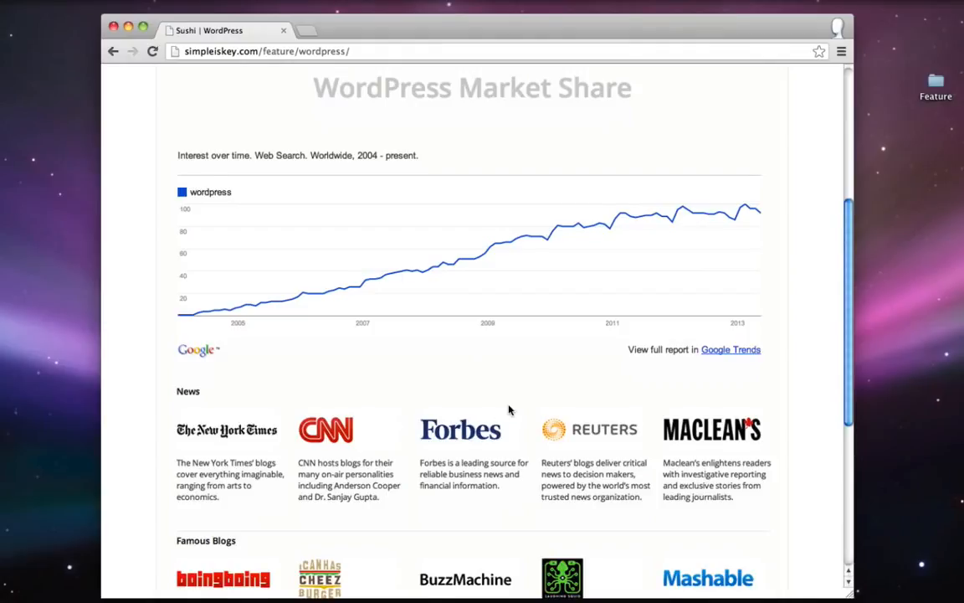
pyautogui.scroll(-3, 509, 410)
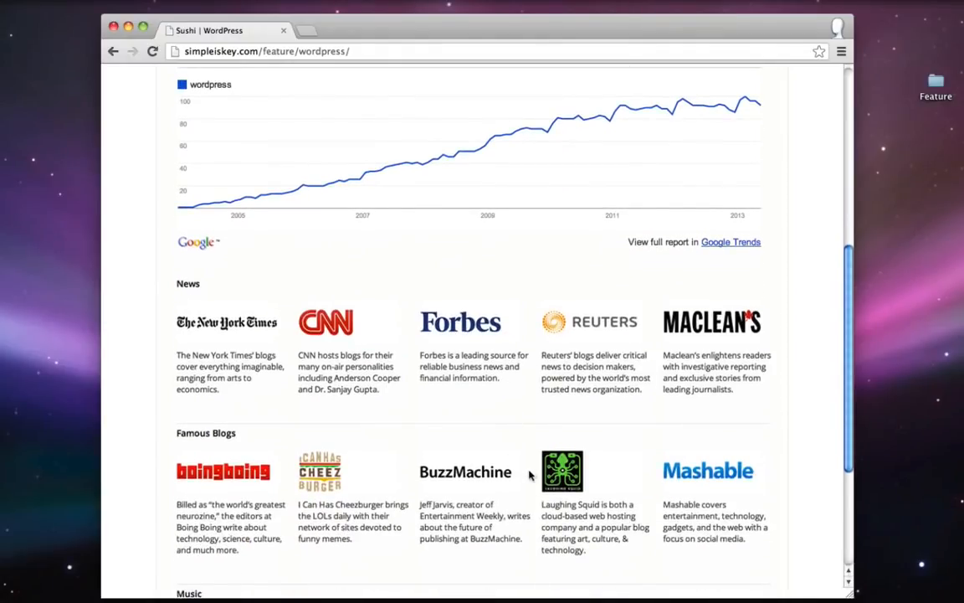
pyautogui.scroll(-3, 586, 444)
pyautogui.scroll(-3, 684, 408)
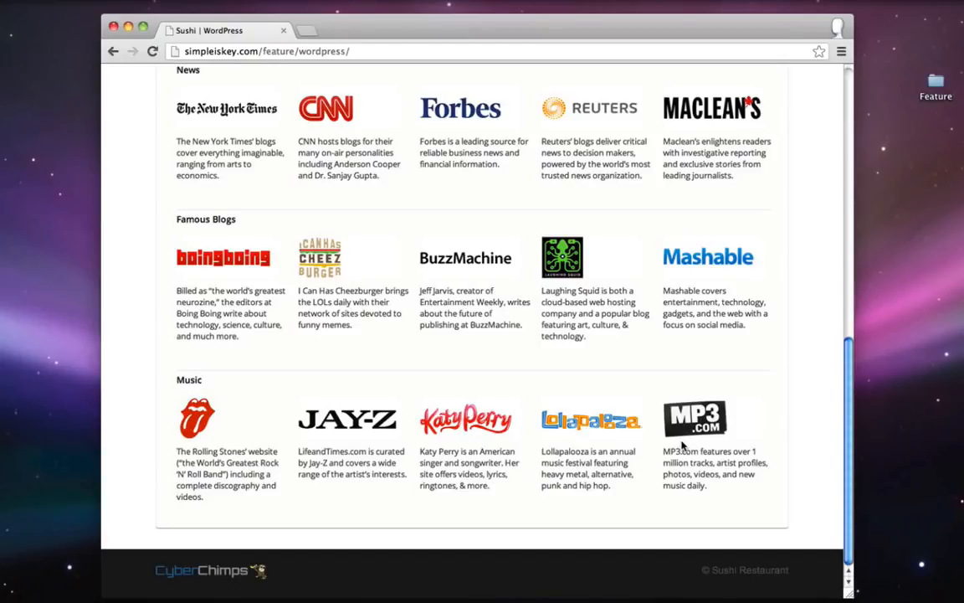
pyautogui.scroll(20, 682, 446)
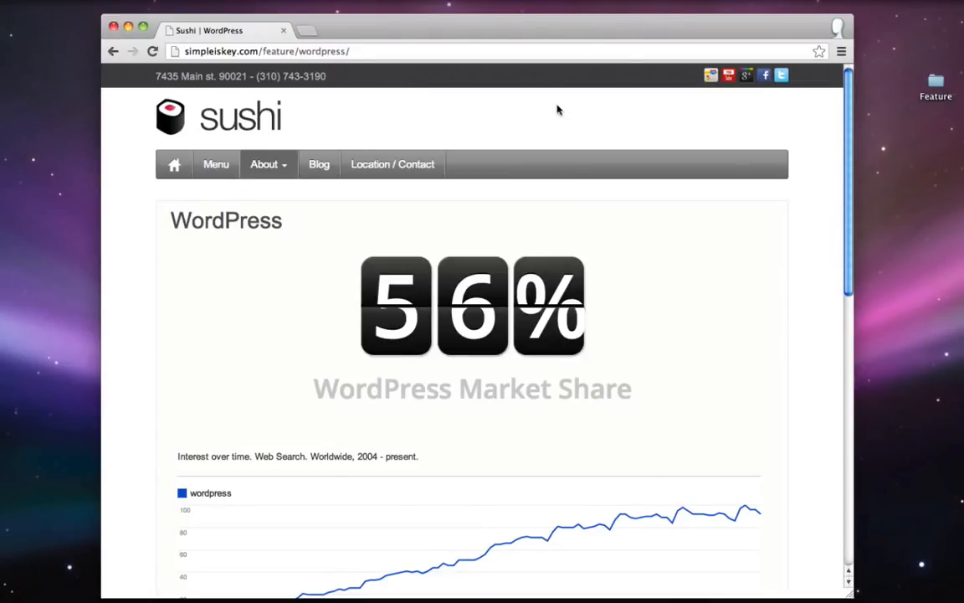
pyautogui.click(912, 590)
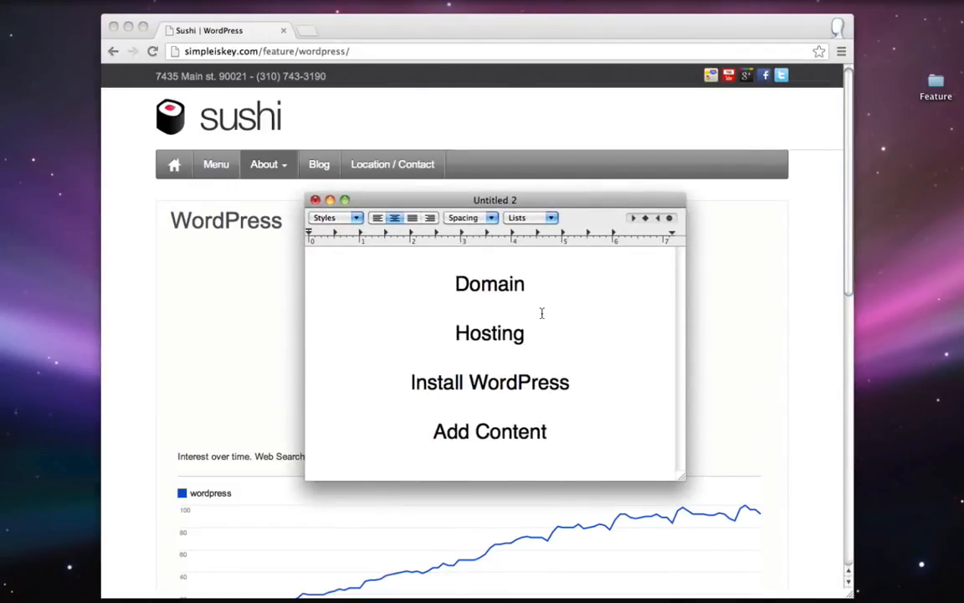
pyautogui.write('- www')
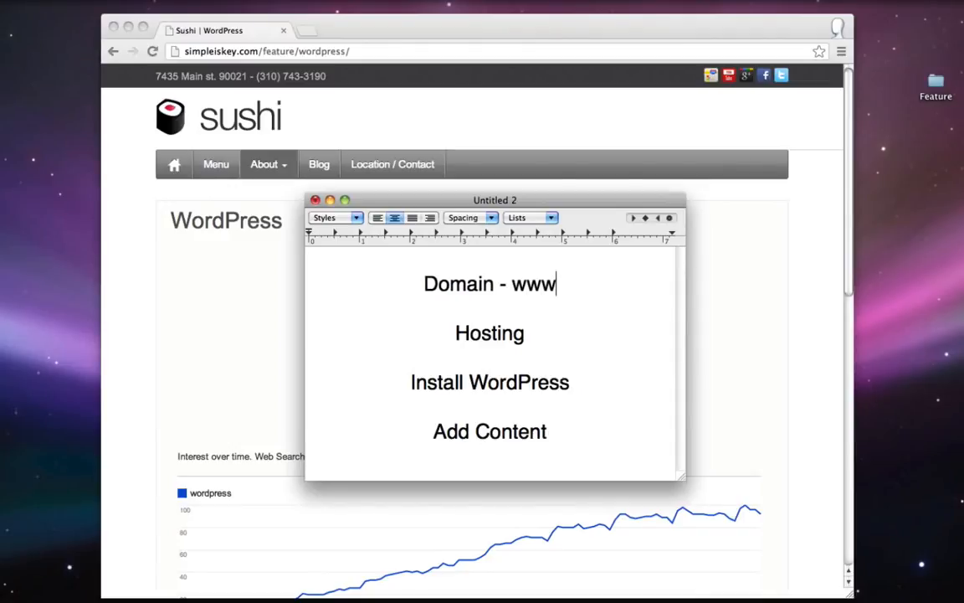
pyautogui.write('.google.co')
pyautogui.press('BackSpace')
pyautogui.press('BackSpace')
pyautogui.write('ogle.com')
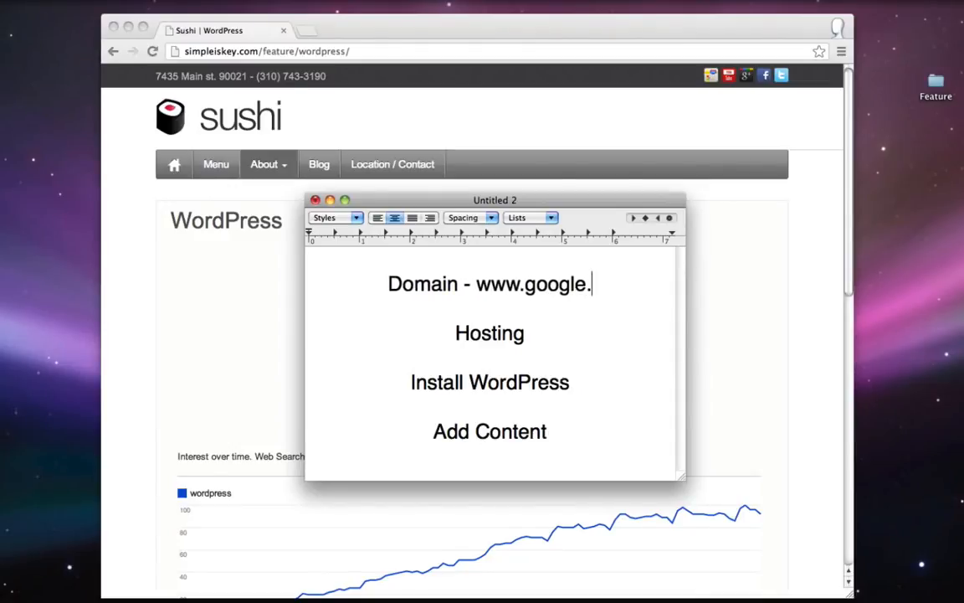
pyautogui.moveTo(456, 283); pyautogui.dragTo(621, 291)
pyautogui.click(621, 290)
pyautogui.press('BackSpace')
pyautogui.press('BackSpace')
pyautogui.press('BackSpace')
pyautogui.write('bi')
pyautogui.press('BackSpace')
pyautogui.press('BackSpace')
pyautogui.write('net')
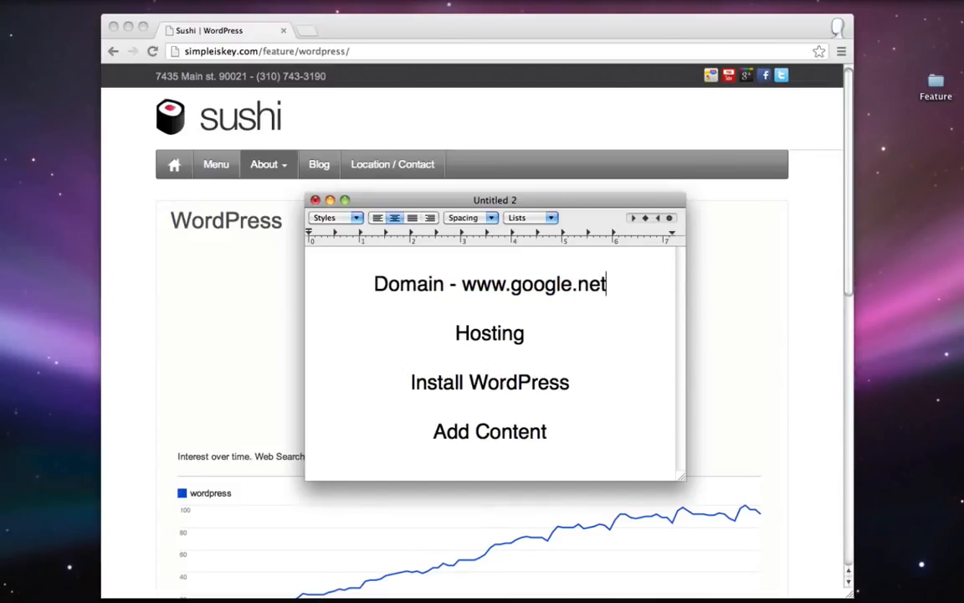
pyautogui.press('BackSpace')
pyautogui.press('BackSpace')
pyautogui.press('BackSpace')
pyautogui.write('org')
pyautogui.press('BackSpace')
pyautogui.press('BackSpace')
pyautogui.press('BackSpace')
pyautogui.write('inzo')
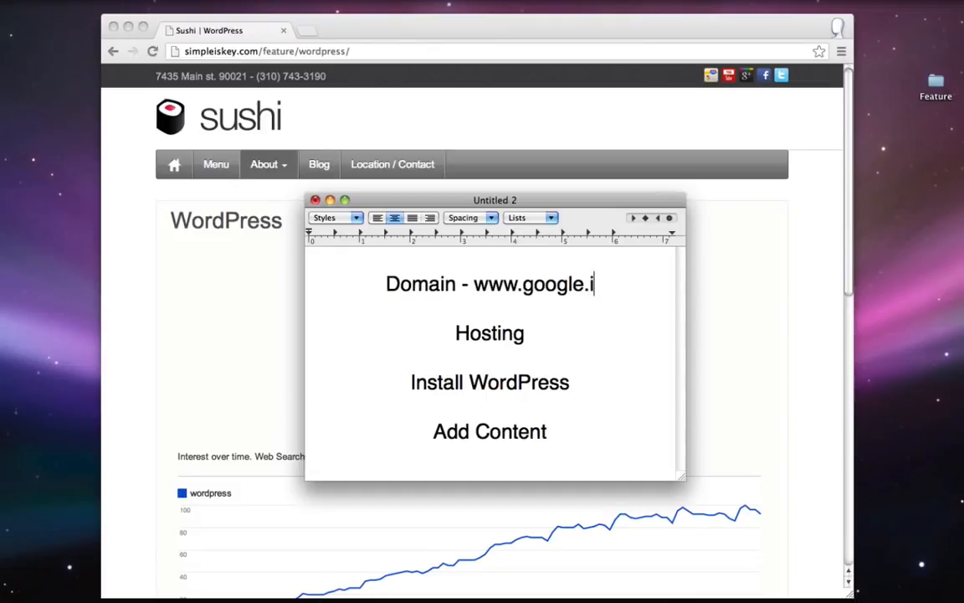
pyautogui.press('BackSpace')
pyautogui.press('BackSpace')
pyautogui.write('fo')
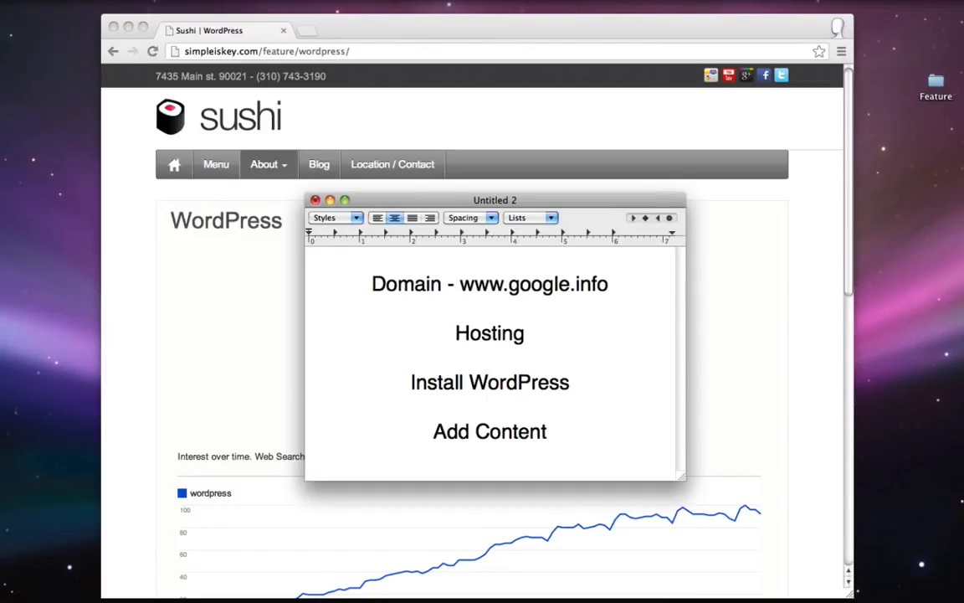
pyautogui.moveTo(630, 281); pyautogui.dragTo(457, 282)
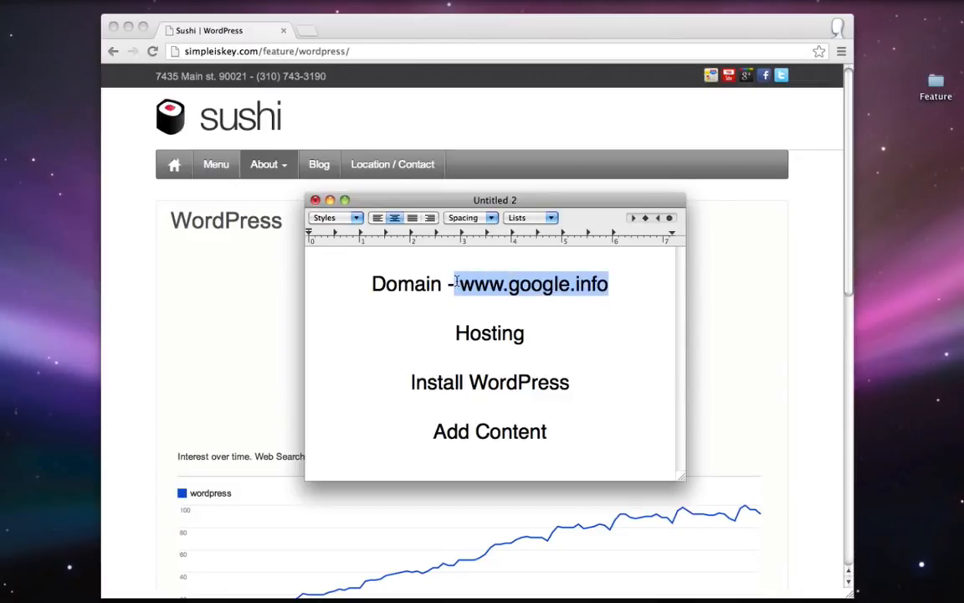
pyautogui.press('BackSpace')
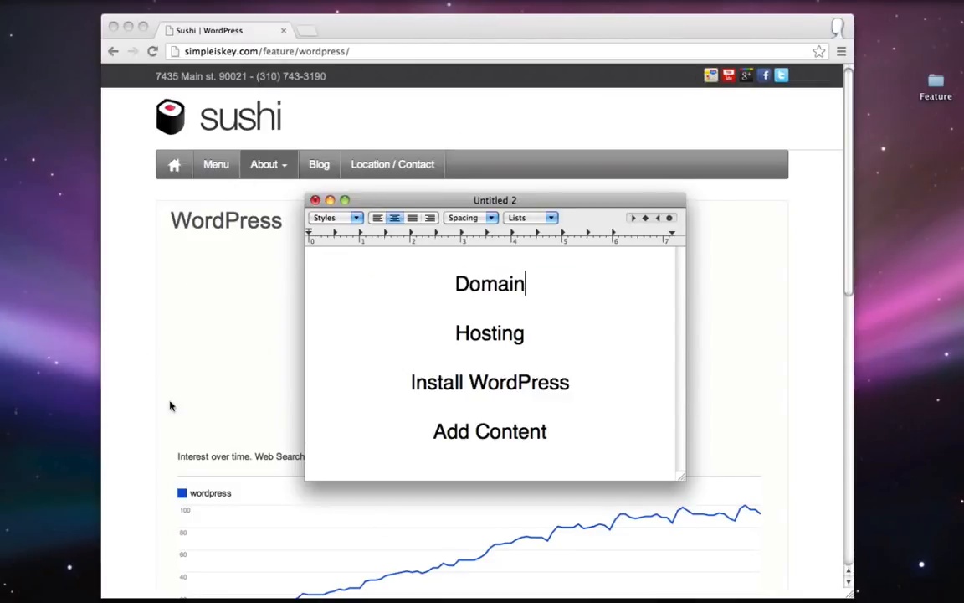
pyautogui.click(207, 289)
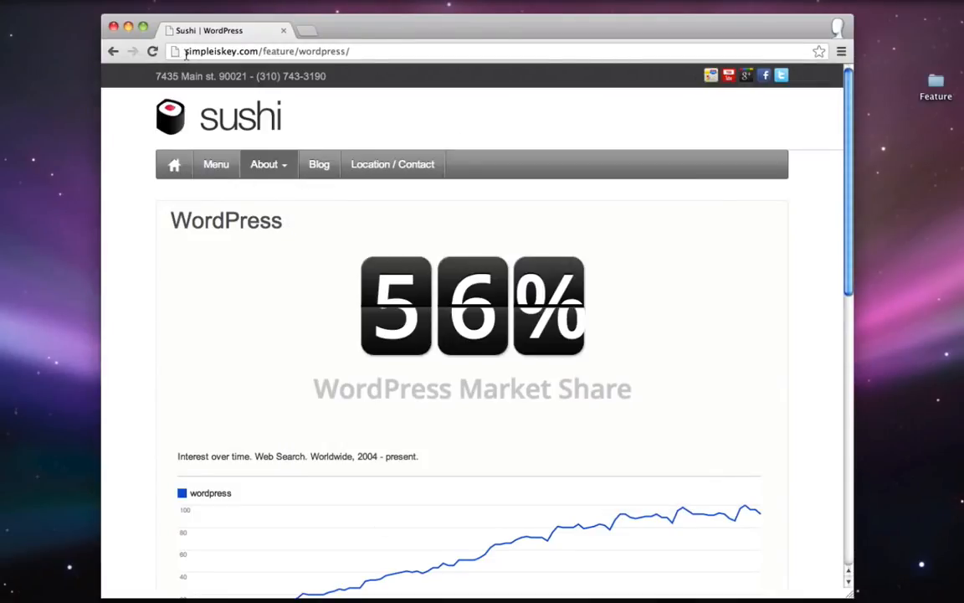
# - Highlight the site address in Chrome, then switch to the TextEdit notes and review the Hosting step
pyautogui.moveTo(185, 51); pyautogui.dragTo(257, 52)
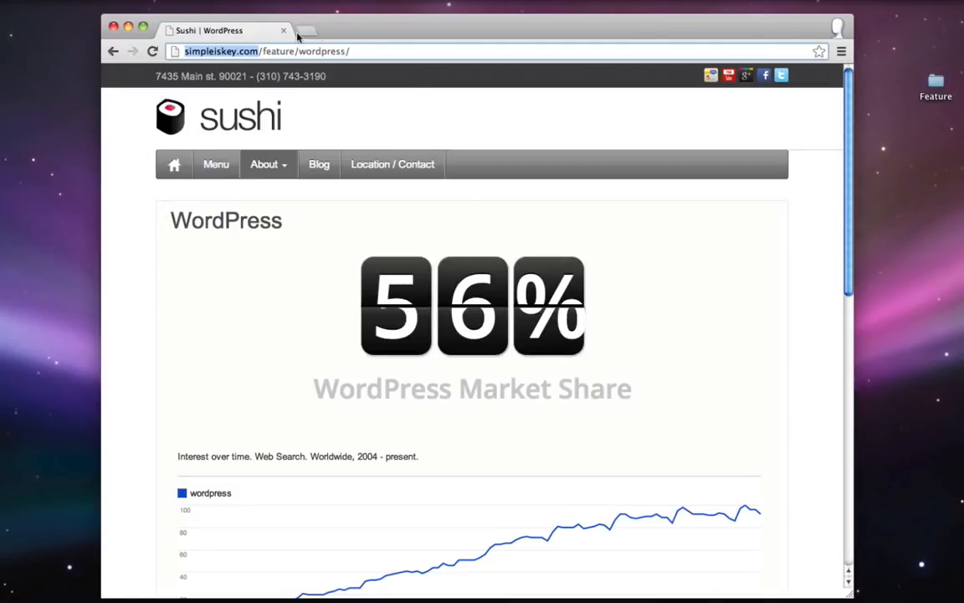
pyautogui.moveTo(808, 592)
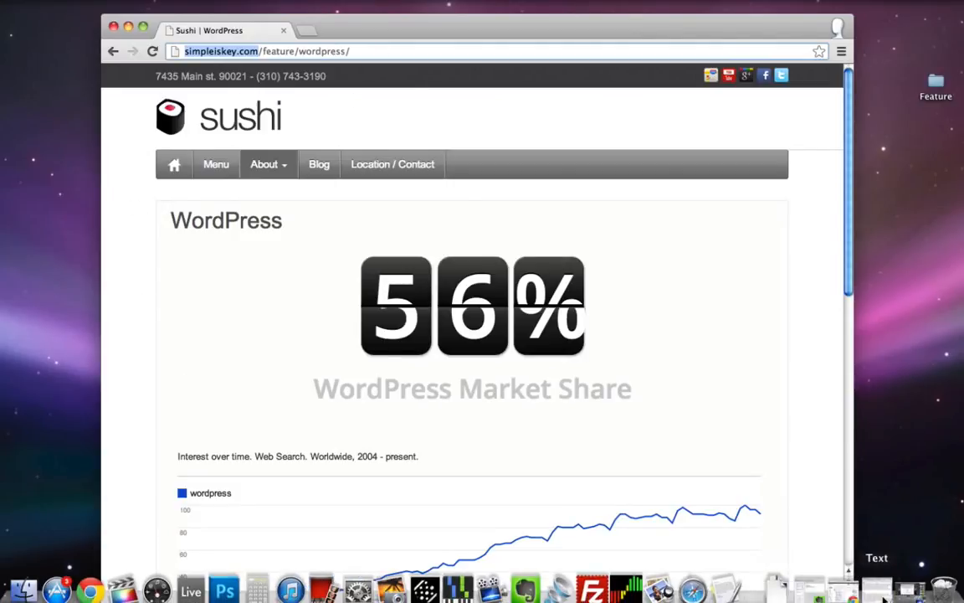
pyautogui.click(716, 590)
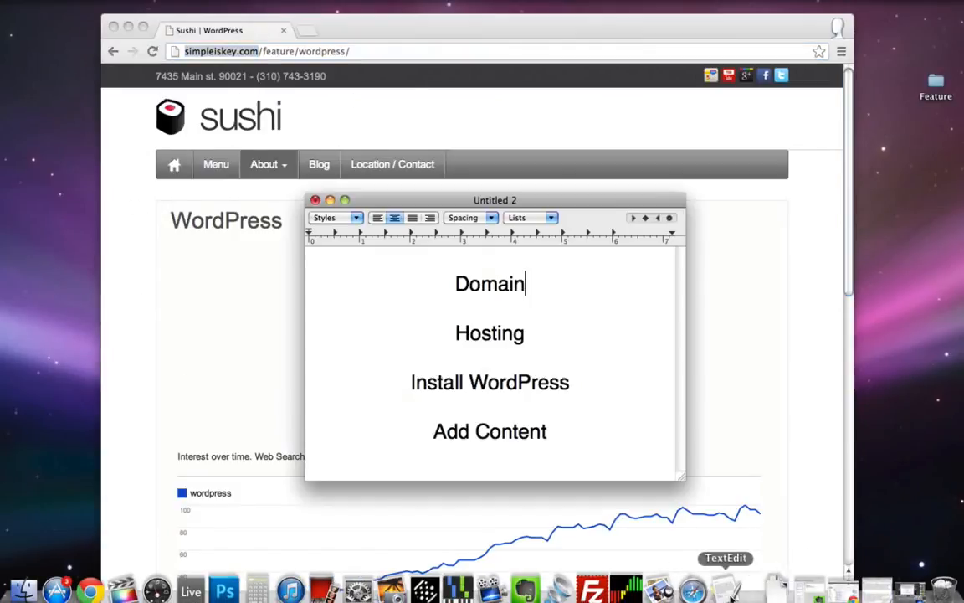
pyautogui.doubleClick(473, 334)
pyautogui.click(622, 340)
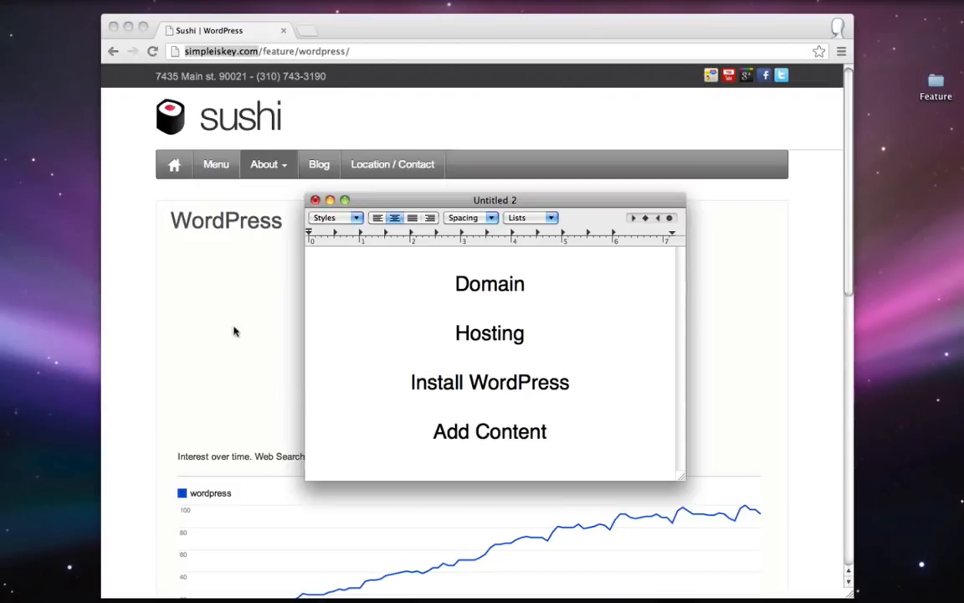
# - Return to the WordPress page, highlight simpleiskey.com, then bring the TextEdit notes forward again
pyautogui.click(129, 266)
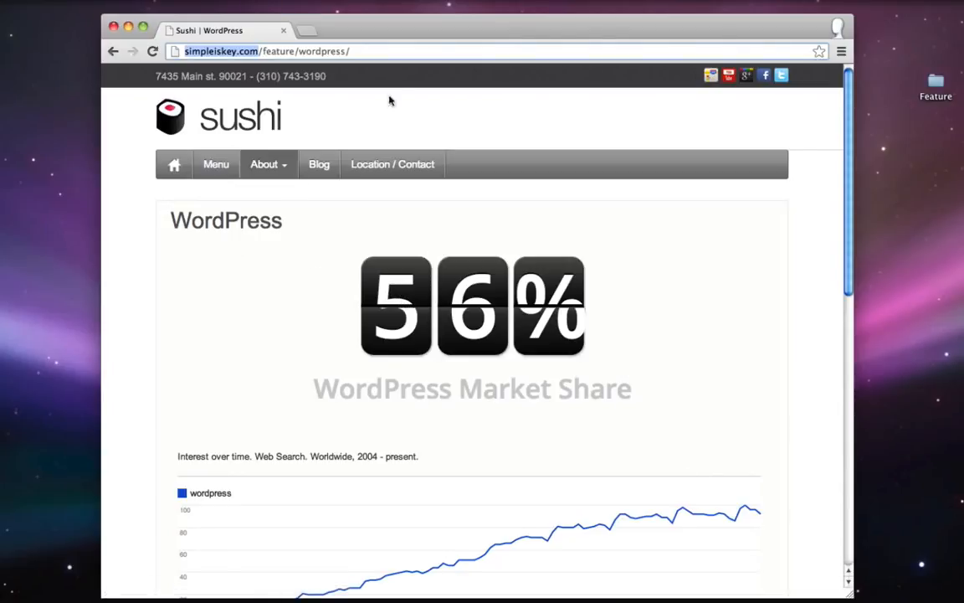
pyautogui.click(262, 50)
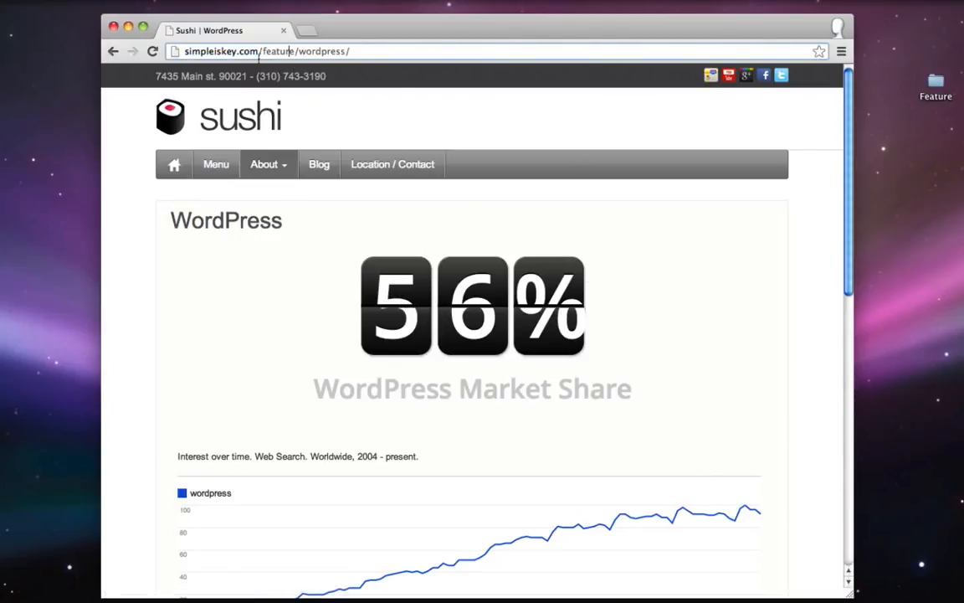
pyautogui.moveTo(171, 50); pyautogui.dragTo(266, 53)
pyautogui.click(288, 52)
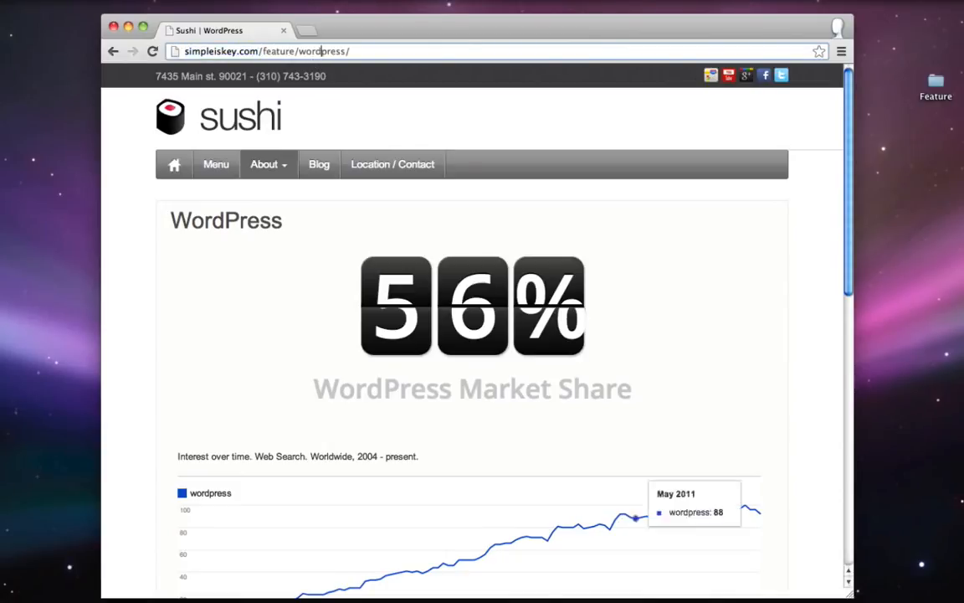
pyautogui.moveTo(875, 593)
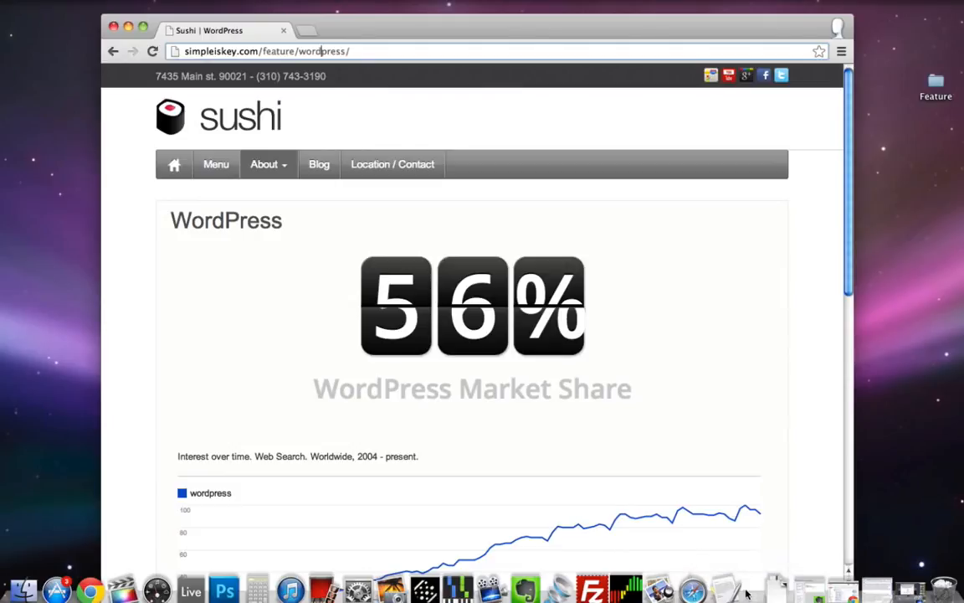
pyautogui.click(725, 591)
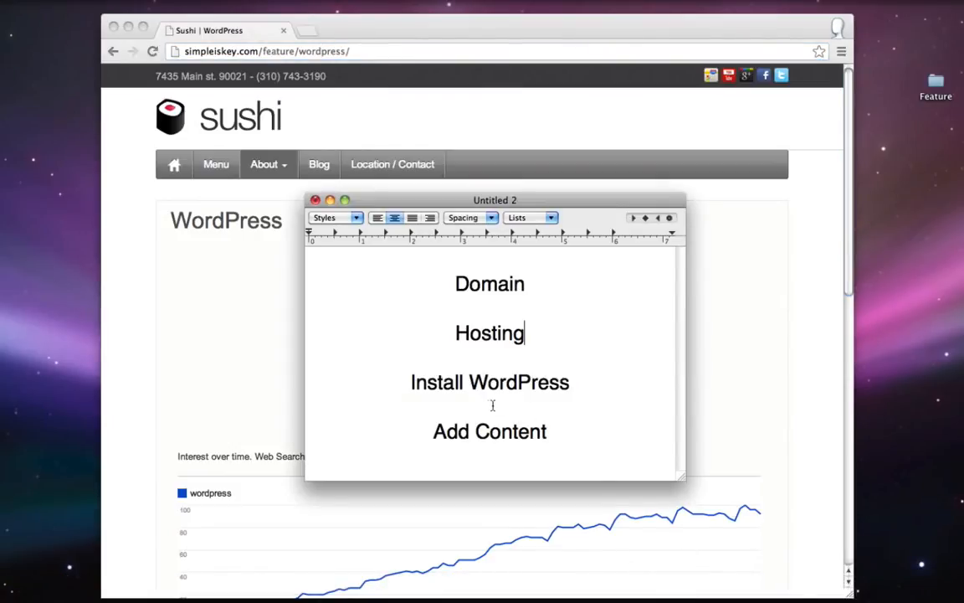
# - Add ' - $15/year' after Domain and ' - $10/month' after Hosting in the notes
pyautogui.moveTo(410, 382); pyautogui.dragTo(570, 382)
pyautogui.click(596, 379)
pyautogui.moveTo(433, 431); pyautogui.dragTo(548, 431)
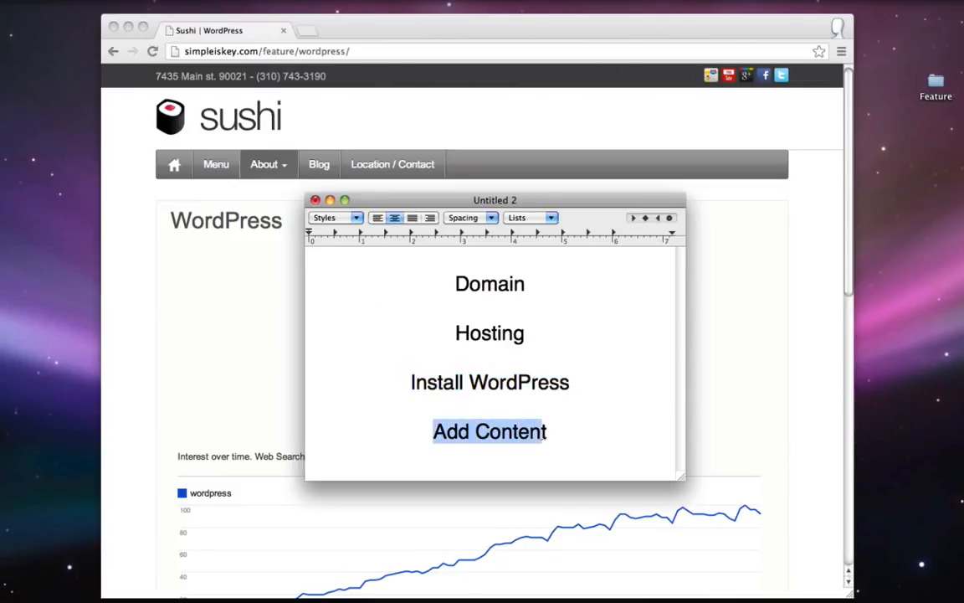
pyautogui.click(562, 433)
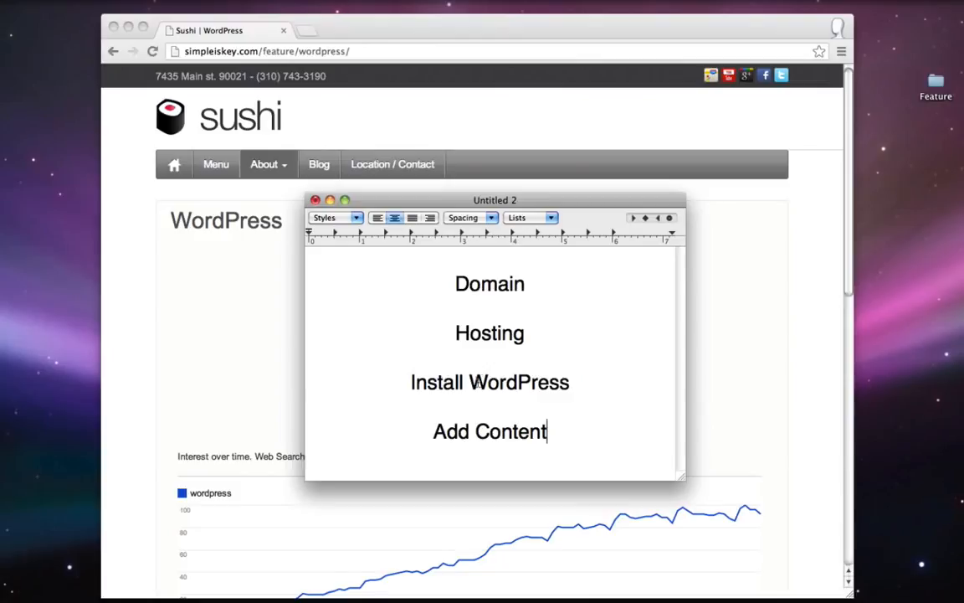
pyautogui.moveTo(469, 382); pyautogui.dragTo(577, 381)
pyautogui.click(576, 383)
pyautogui.moveTo(455, 283); pyautogui.dragTo(552, 332)
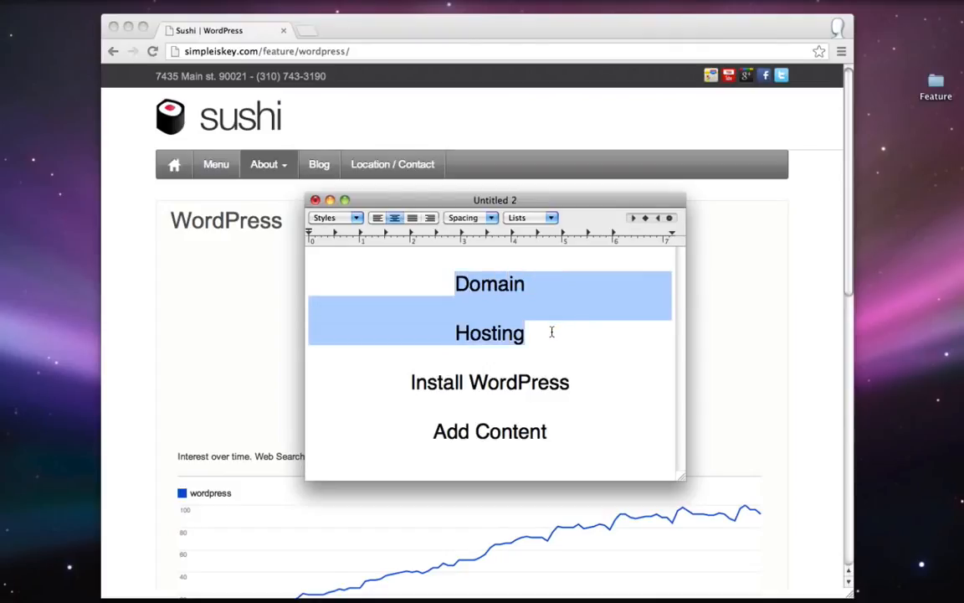
pyautogui.click(556, 333)
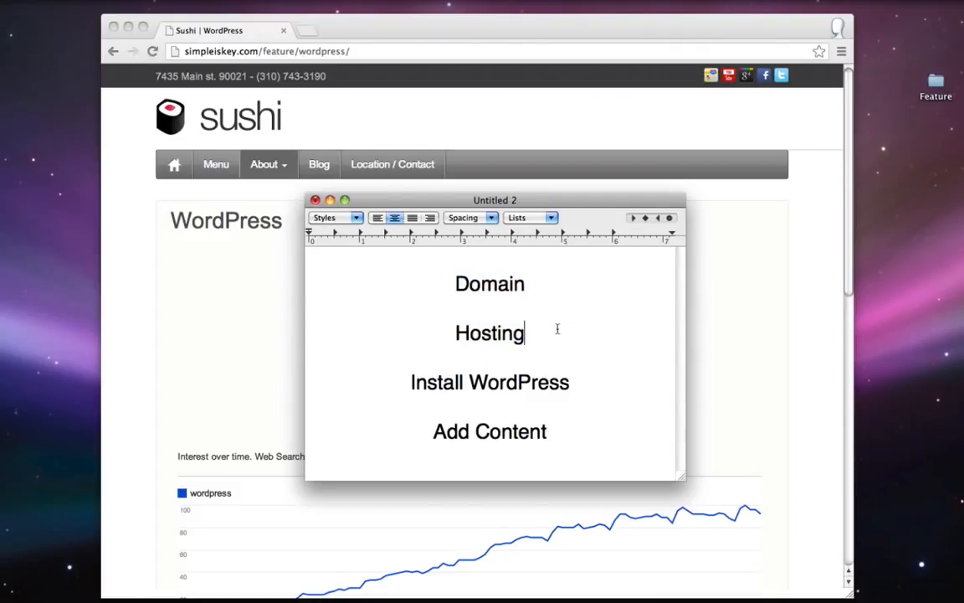
pyautogui.write('- $')
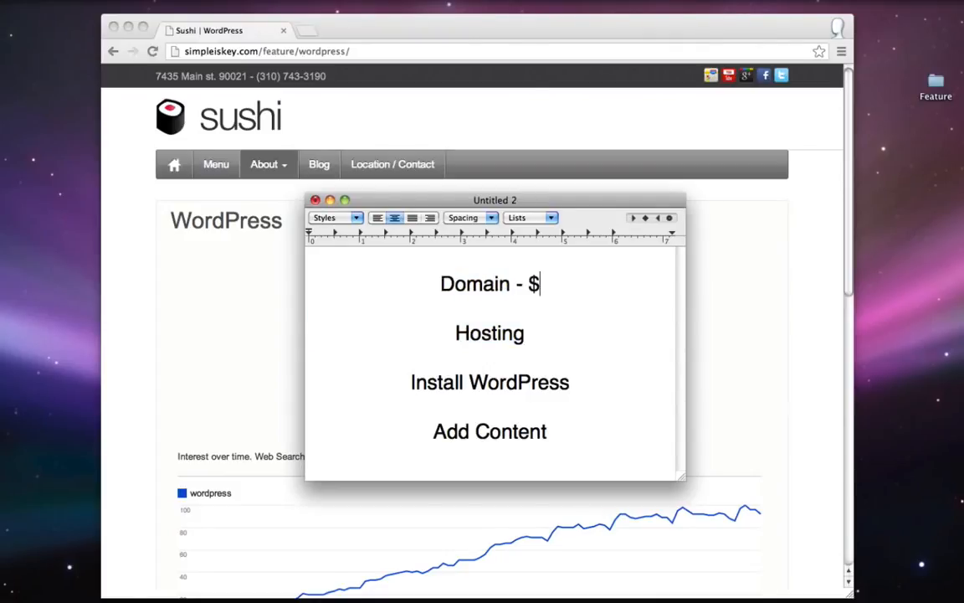
pyautogui.write('15/year Hosting')
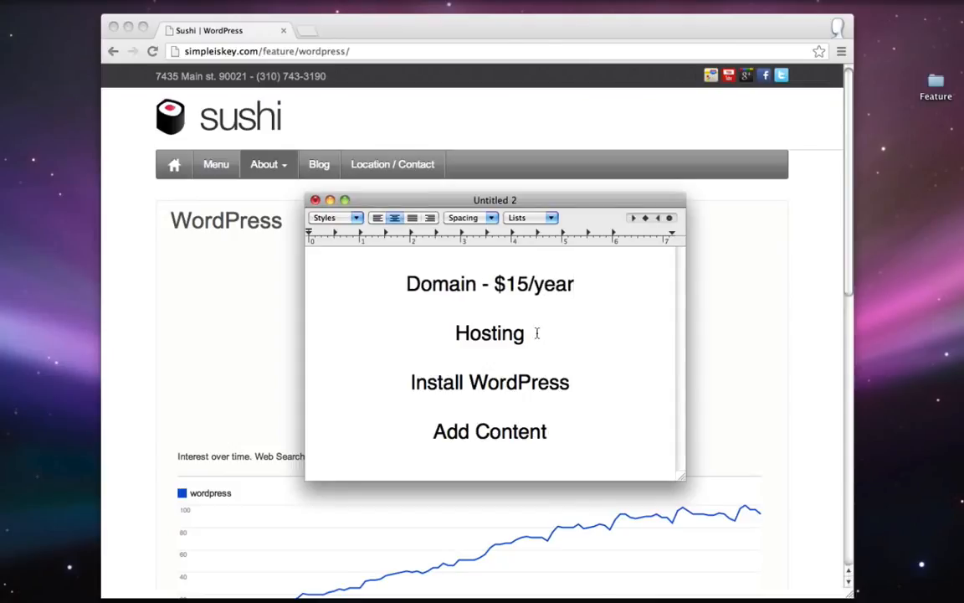
pyautogui.write(' - ')
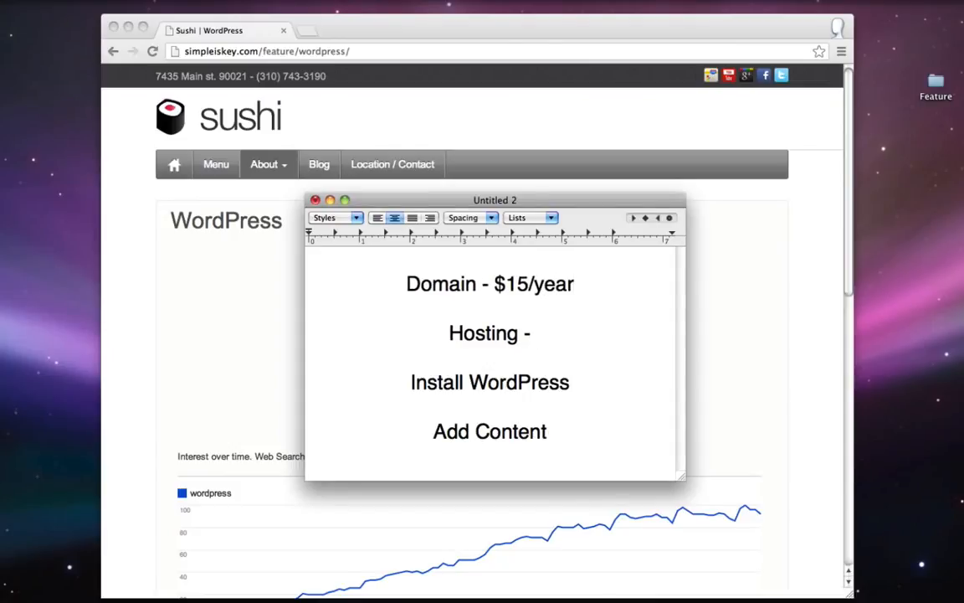
pyautogui.write('$10/mon')
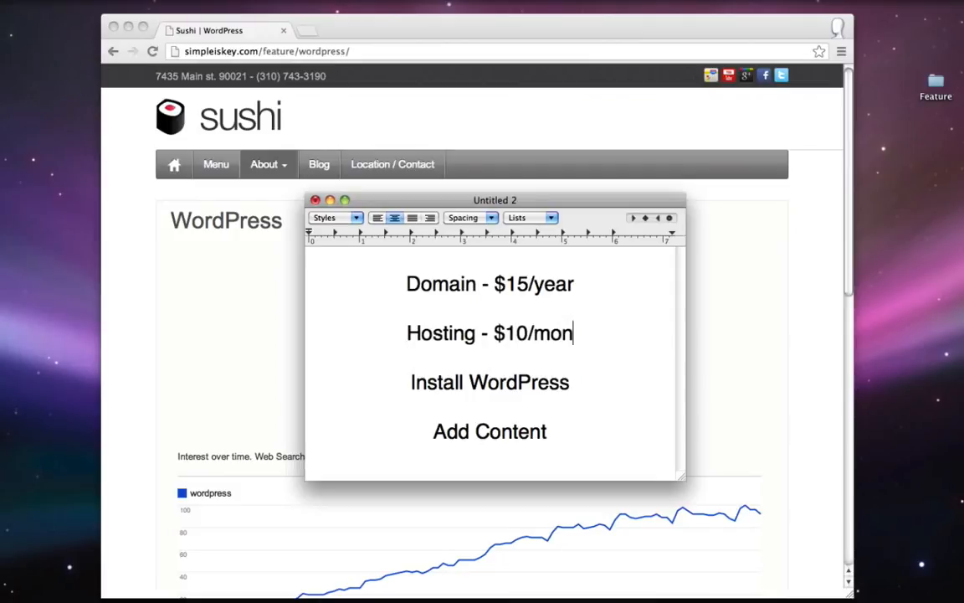
pyautogui.write('th')
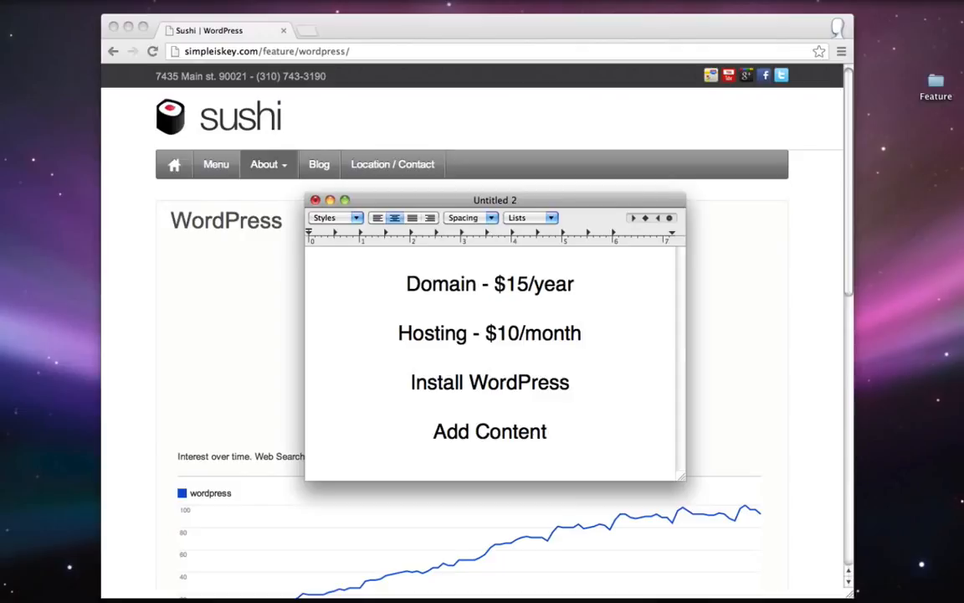
# - Start and remove a $25 total line, then return to Chrome's address bar
pyautogui.click(585, 430)
pyautogui.press('Return')
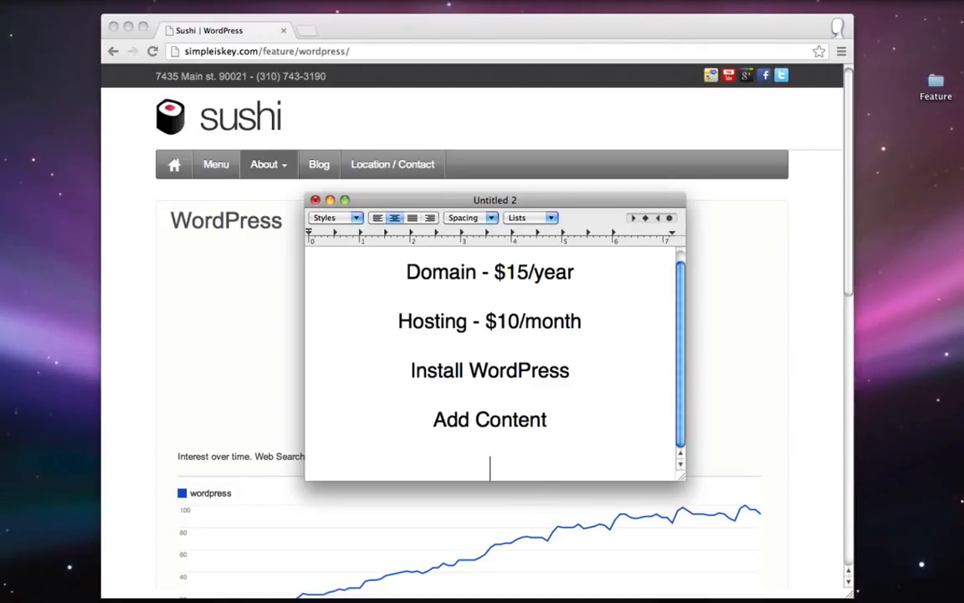
pyautogui.write('$25')
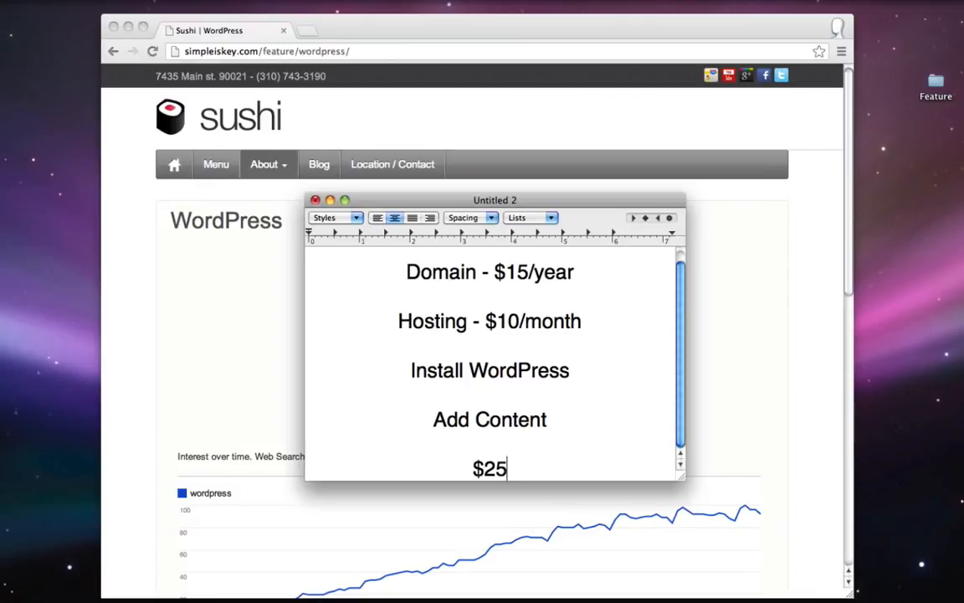
pyautogui.press('BackSpace')
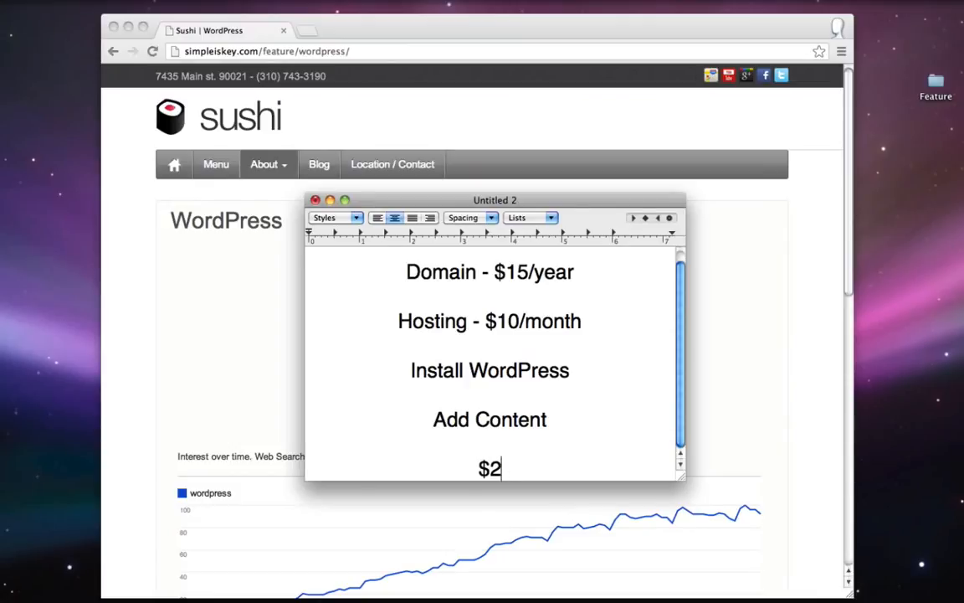
pyautogui.press('BackSpace')
pyautogui.press('BackSpace')
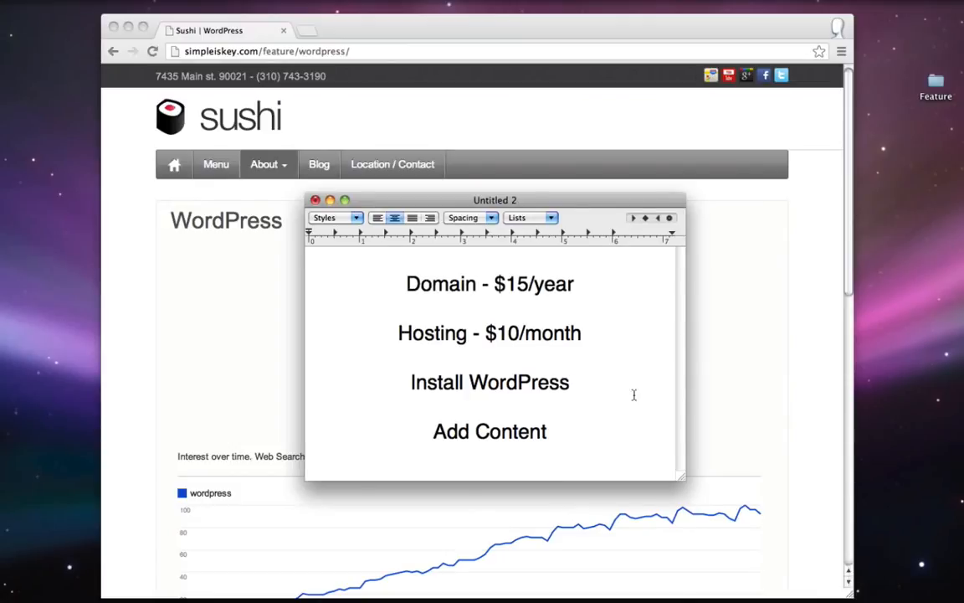
pyautogui.moveTo(399, 282); pyautogui.dragTo(618, 333)
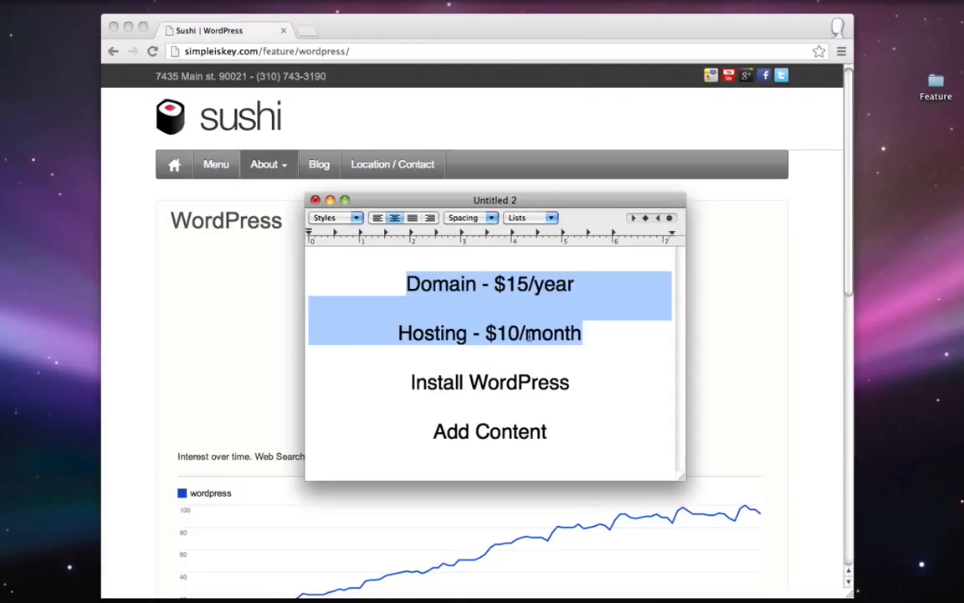
pyautogui.click(173, 290)
pyautogui.click(279, 52)
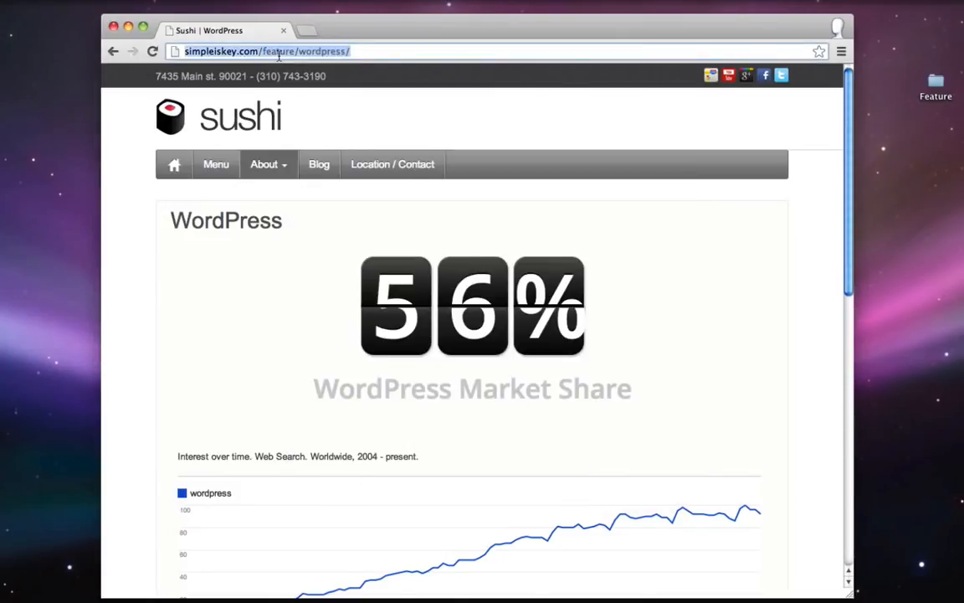
# - Go to hostgator.com and open its WEB HOSTING shared plans page
pyautogui.write('hostgator.com')
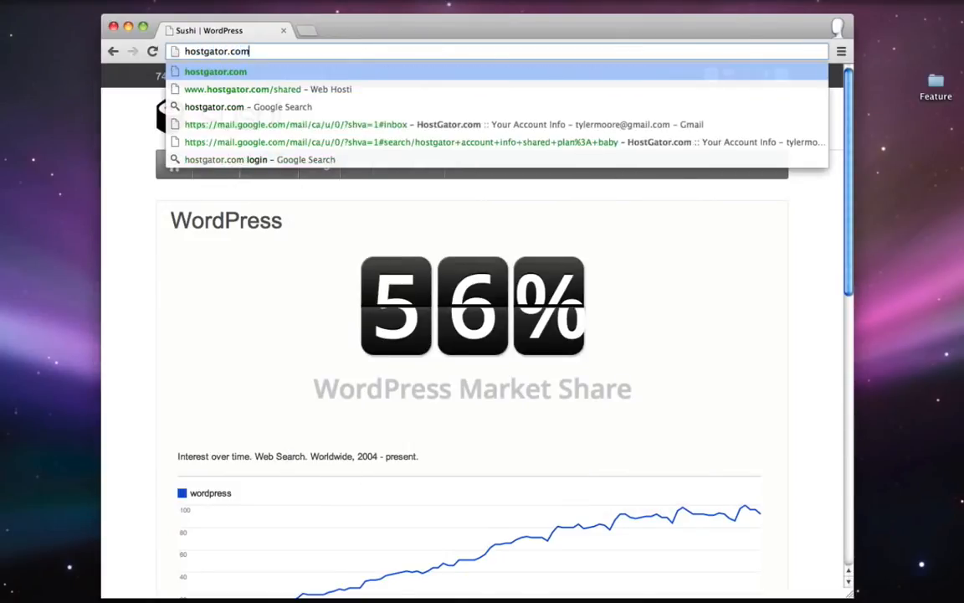
pyautogui.press('Return')
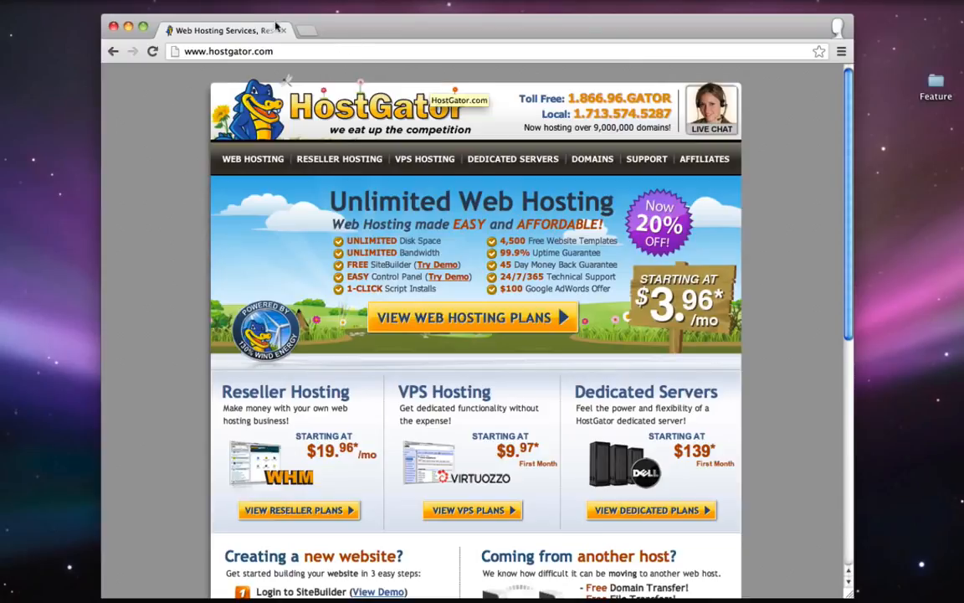
pyautogui.click(249, 161)
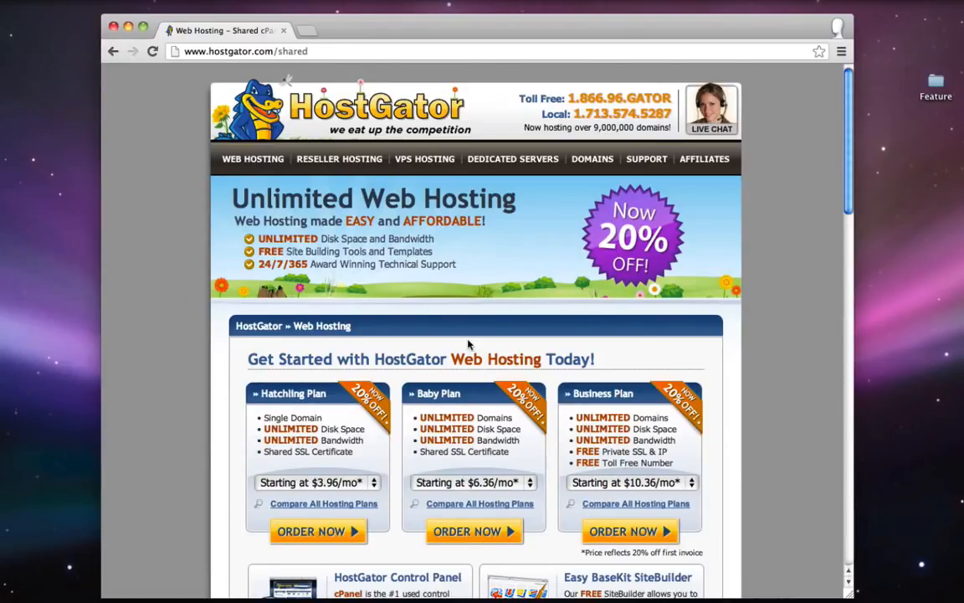
pyautogui.scroll(-7, 469, 340)
pyautogui.scroll(4, 468, 343)
pyautogui.scroll(3, 468, 343)
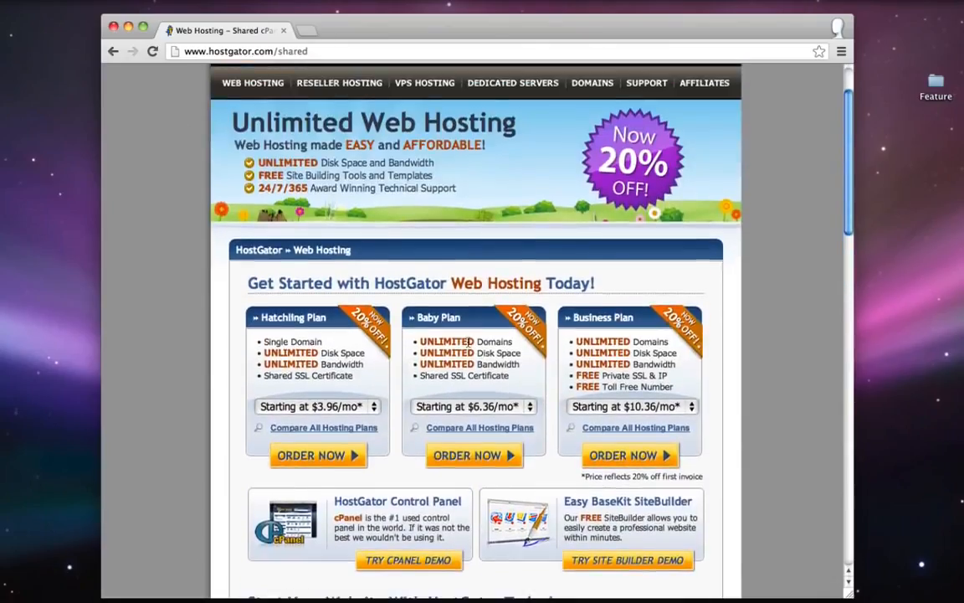
pyautogui.scroll(2, 458, 344)
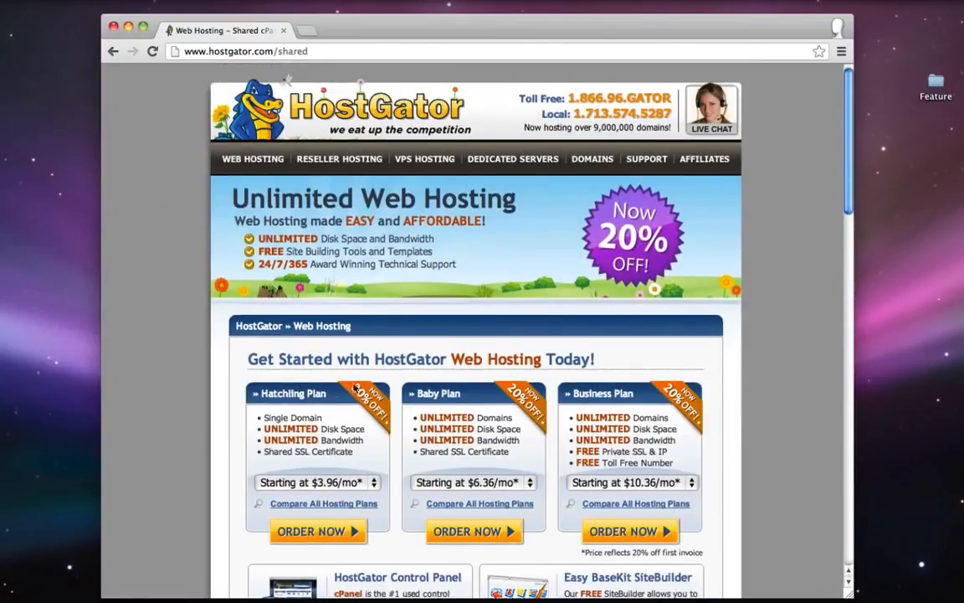
pyautogui.doubleClick(427, 394)
pyautogui.moveTo(421, 416); pyautogui.dragTo(474, 413)
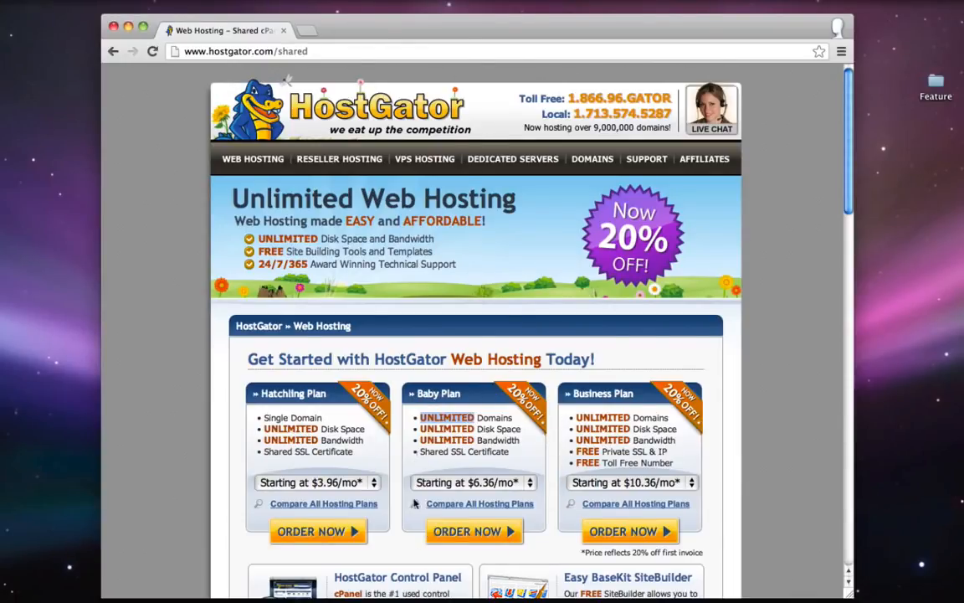
pyautogui.click(456, 397)
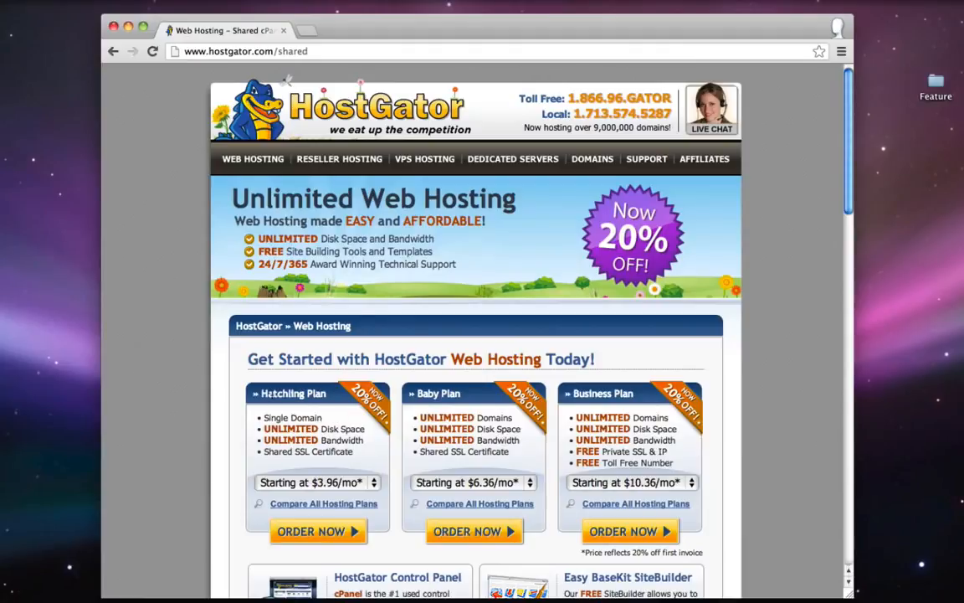
pyautogui.moveTo(262, 417); pyautogui.dragTo(319, 413)
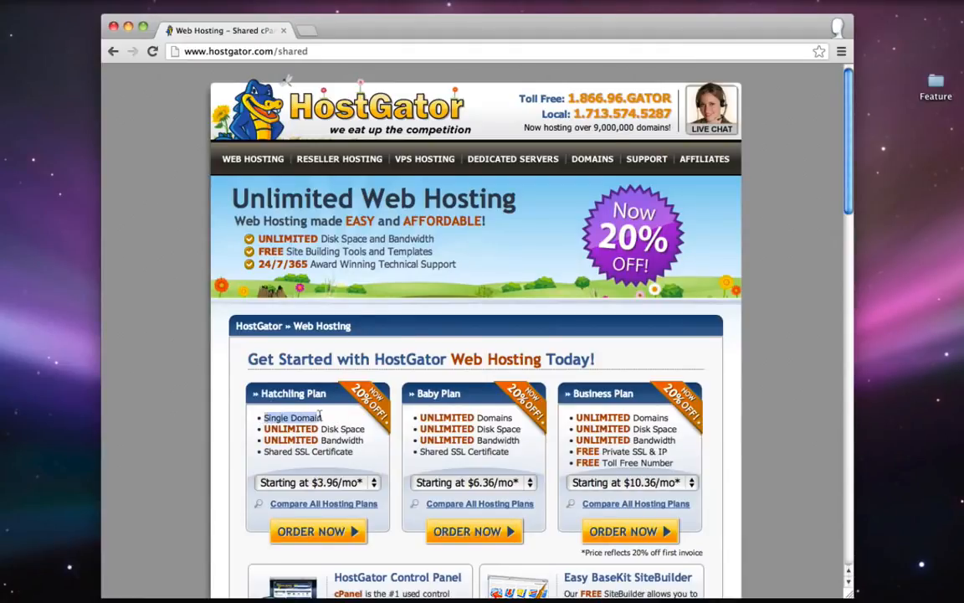
pyautogui.click(293, 375)
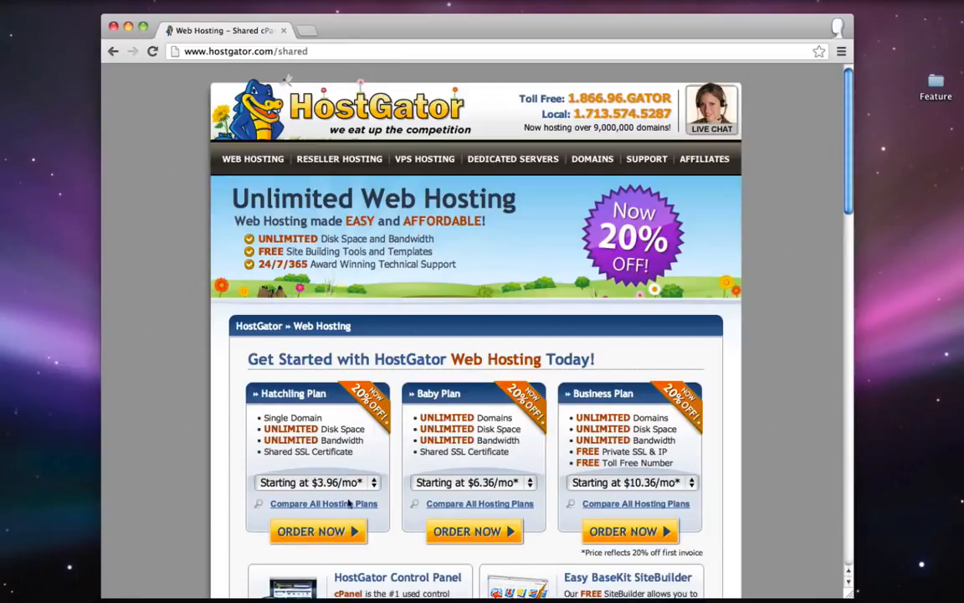
pyautogui.click(318, 482)
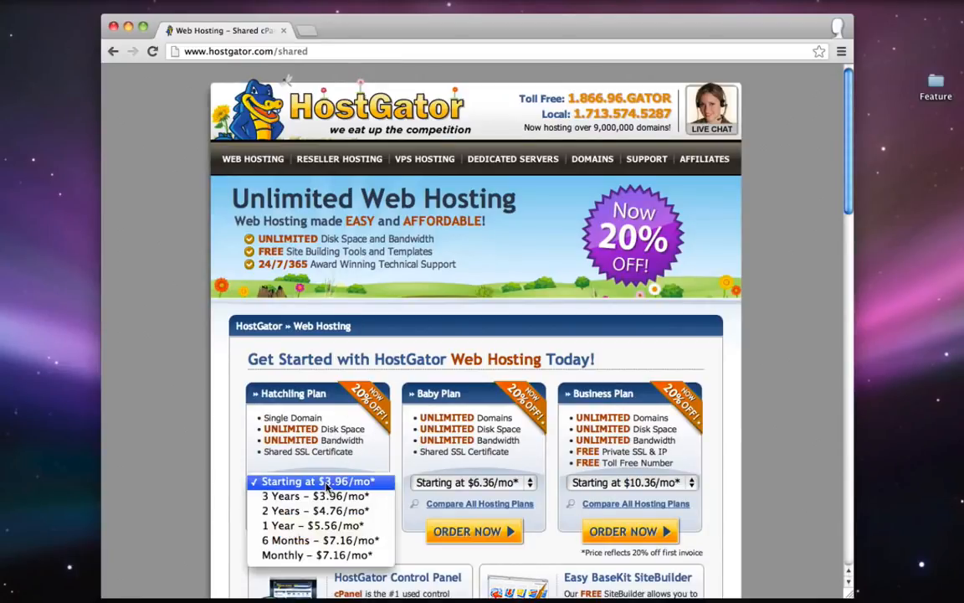
pyautogui.click(319, 450)
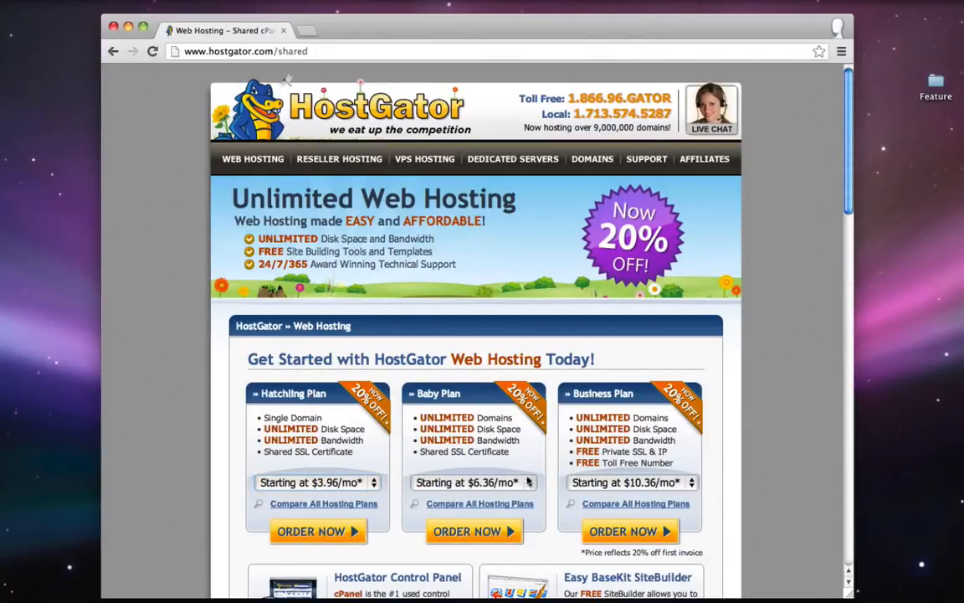
# - Choose Monthly – $7.96/mo billing for the Baby Plan and order it
pyautogui.click(486, 484)
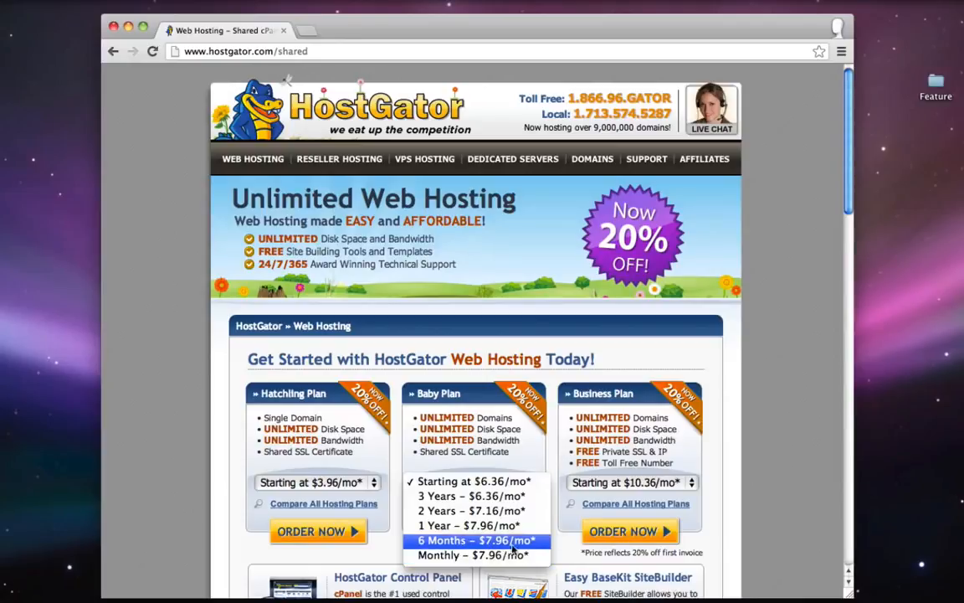
pyautogui.click(455, 556)
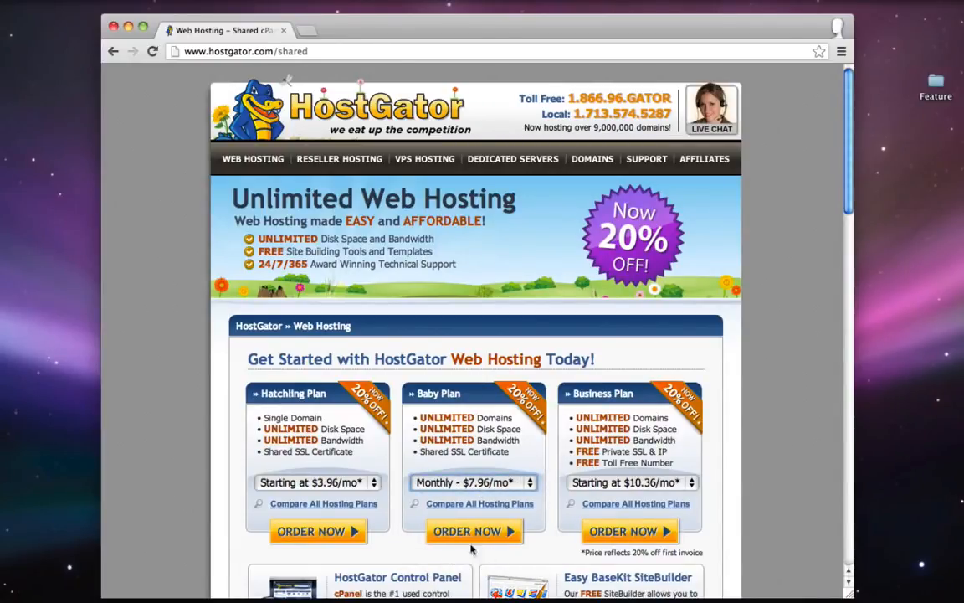
pyautogui.click(441, 532)
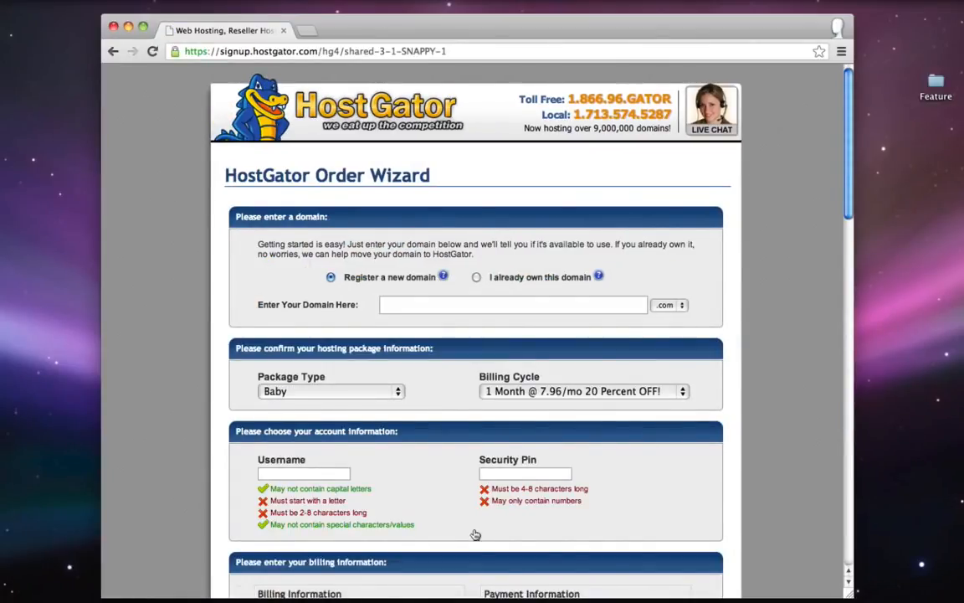
# - Search for the simpleiskey domain and confirm the .com extension is available
pyautogui.click(372, 308)
pyautogui.write('simpleiskey')
pyautogui.press('Return')
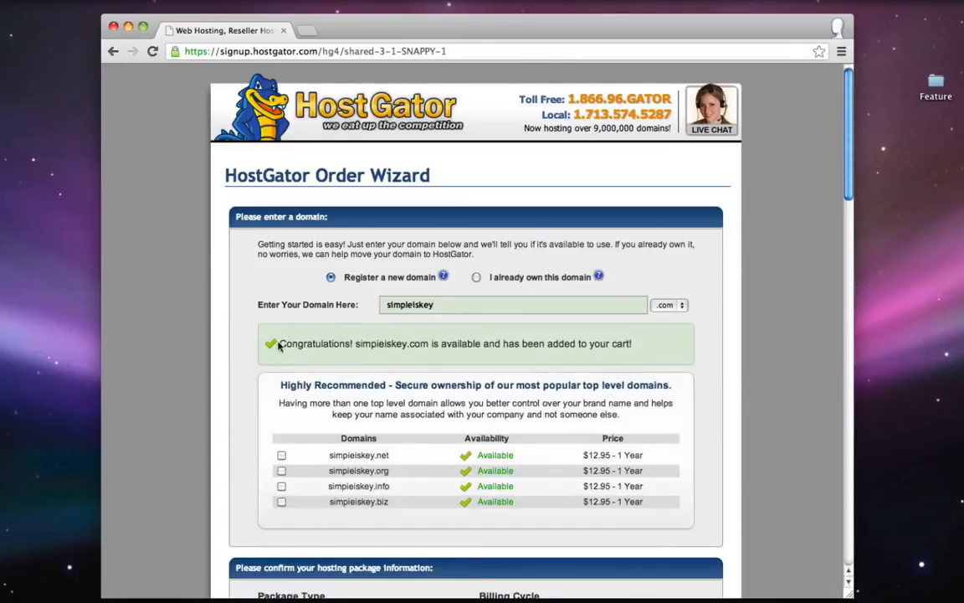
pyautogui.moveTo(279, 343); pyautogui.dragTo(352, 343)
pyautogui.click(352, 343)
pyautogui.click(670, 304)
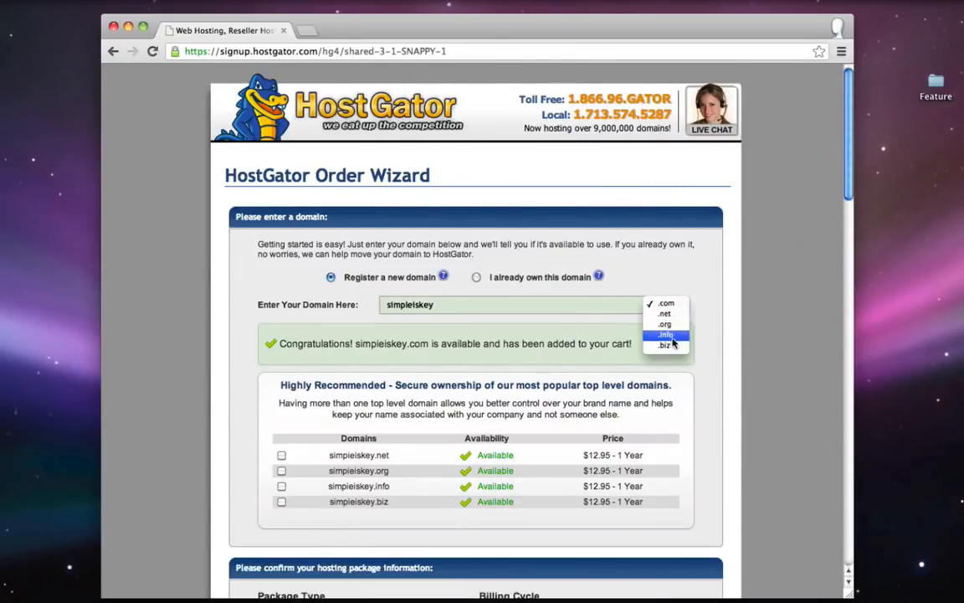
pyautogui.click(536, 338)
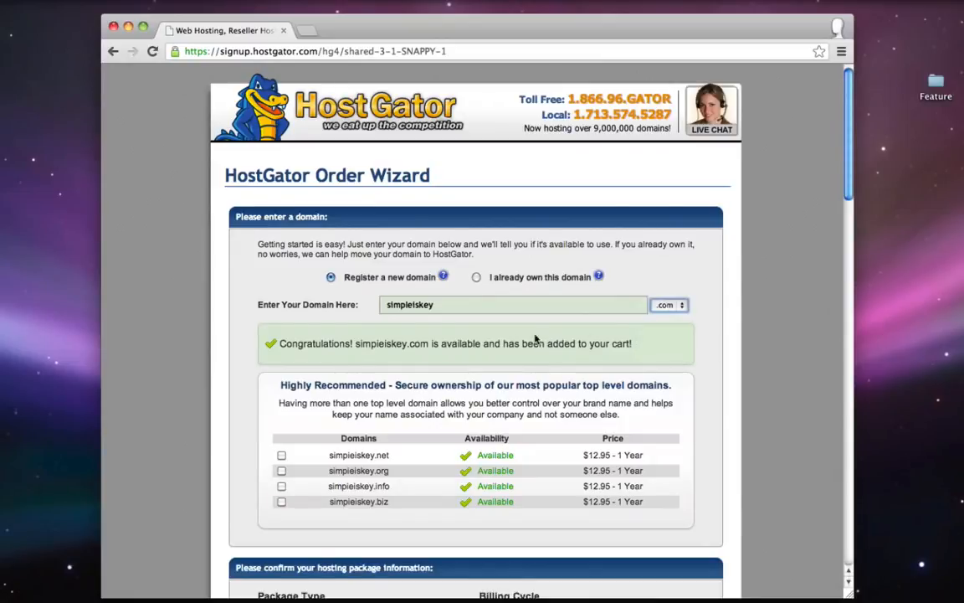
# - Keep the domain name unchanged and leave 'Register a new domain' selected
pyautogui.click(411, 305)
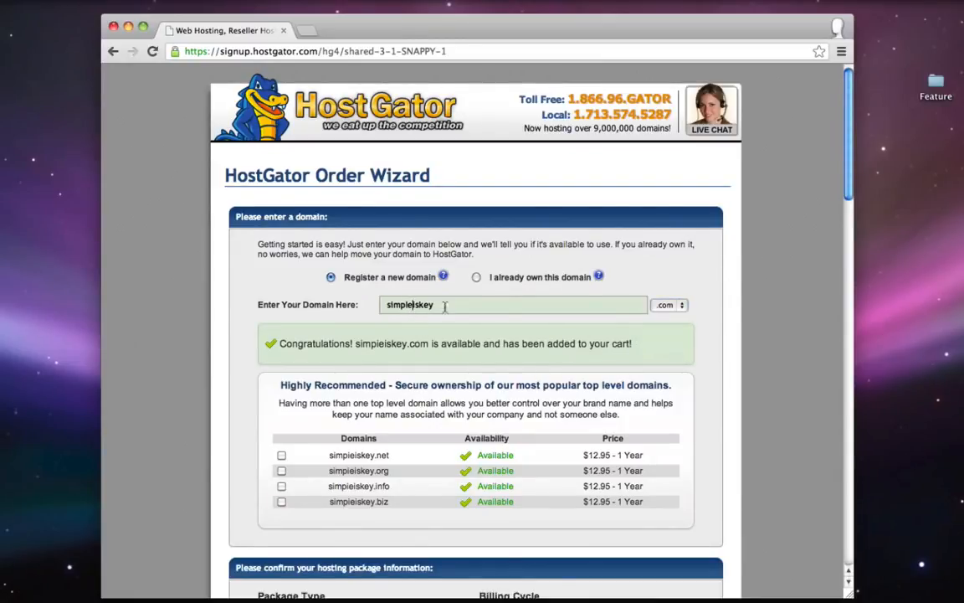
pyautogui.write('-')
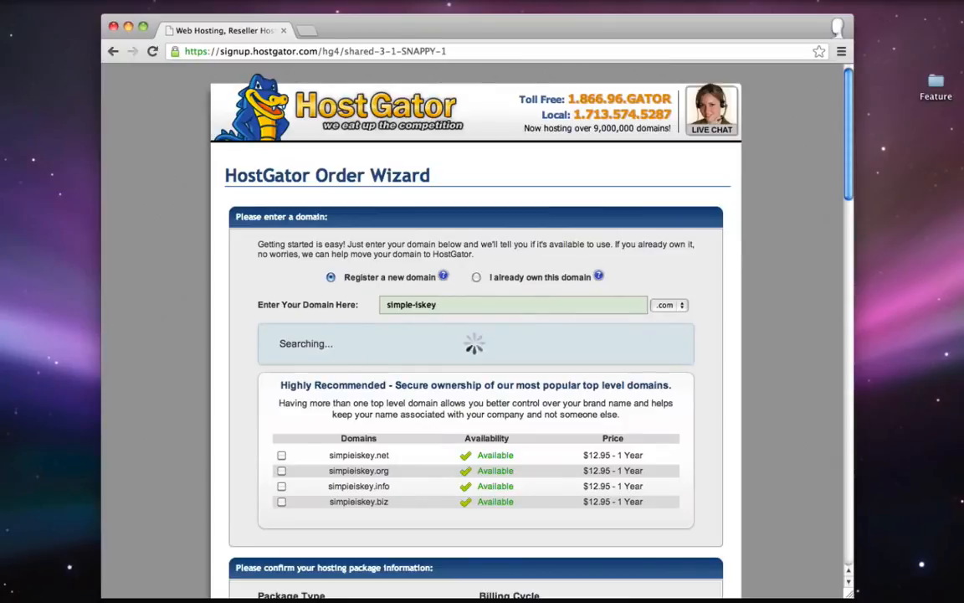
pyautogui.press('BackSpace')
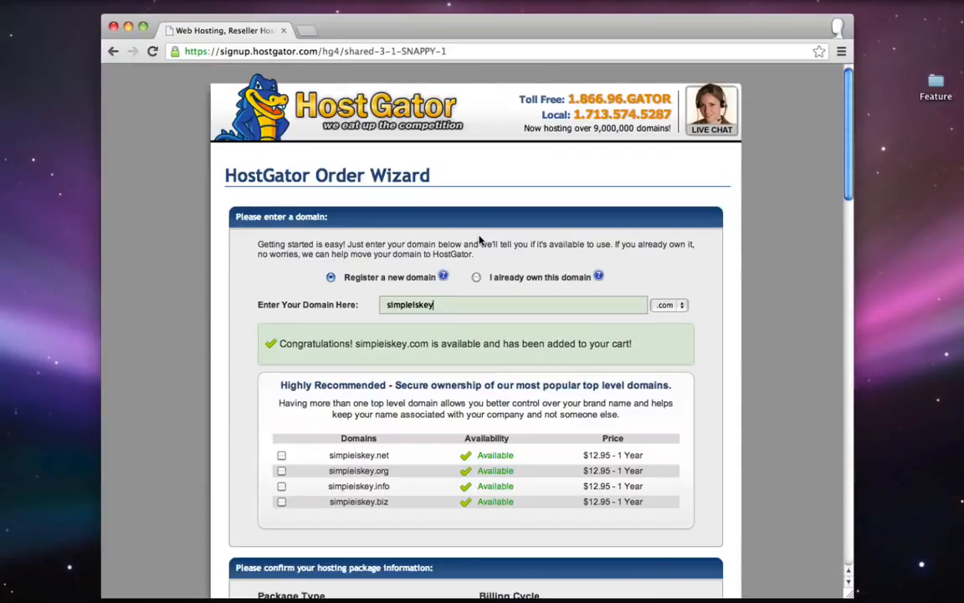
pyautogui.click(476, 277)
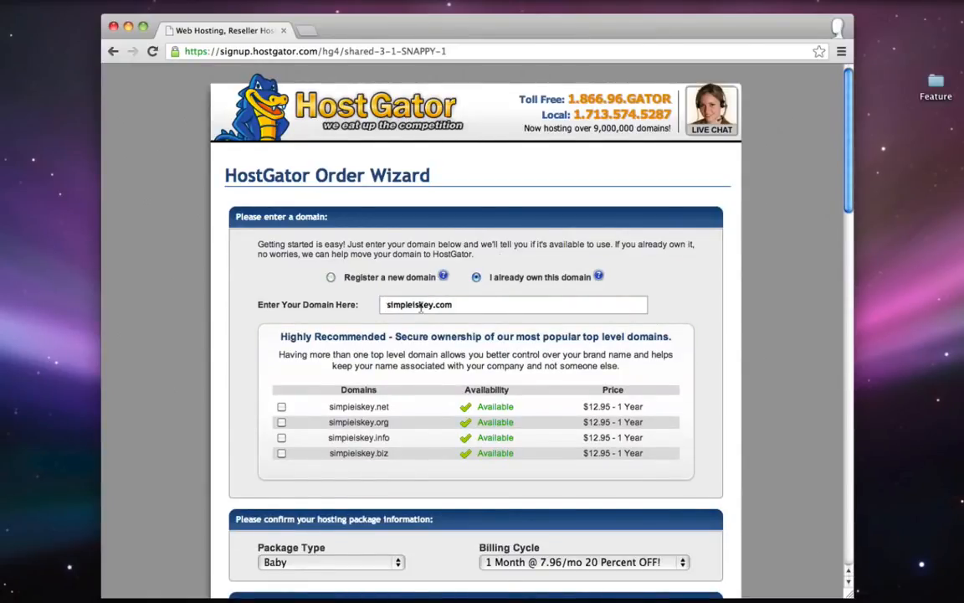
pyautogui.click(330, 277)
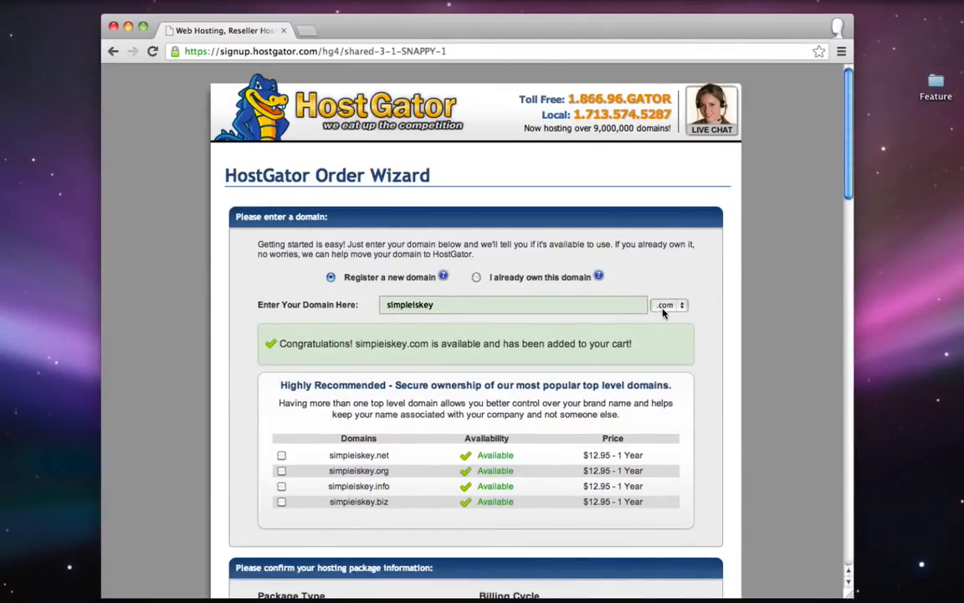
# - Scroll to the account details and enter the account username in the Username field
pyautogui.scroll(-5, 663, 311)
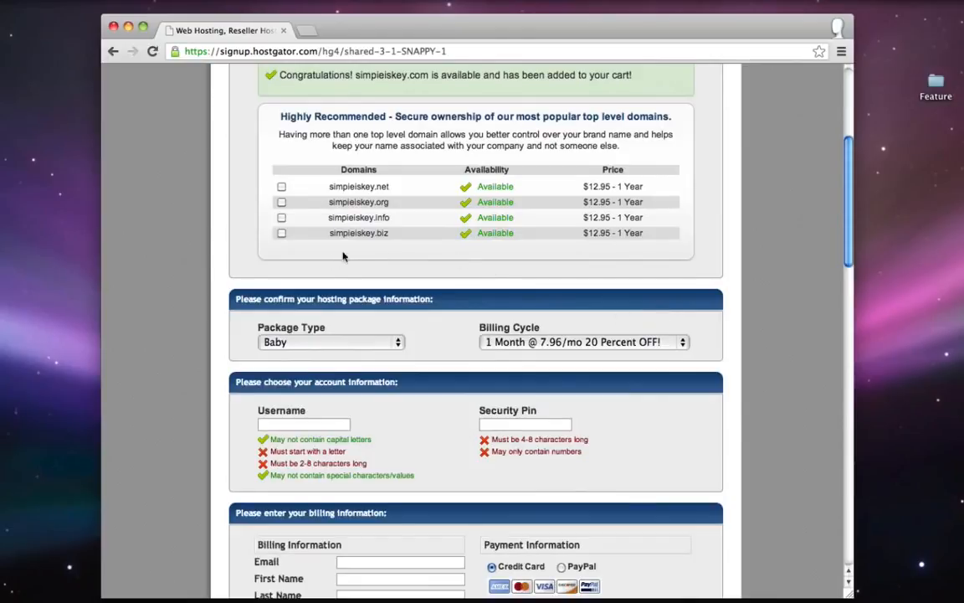
pyautogui.doubleClick(278, 327)
pyautogui.moveTo(492, 333); pyautogui.dragTo(444, 331)
pyautogui.scroll(-1, 444, 331)
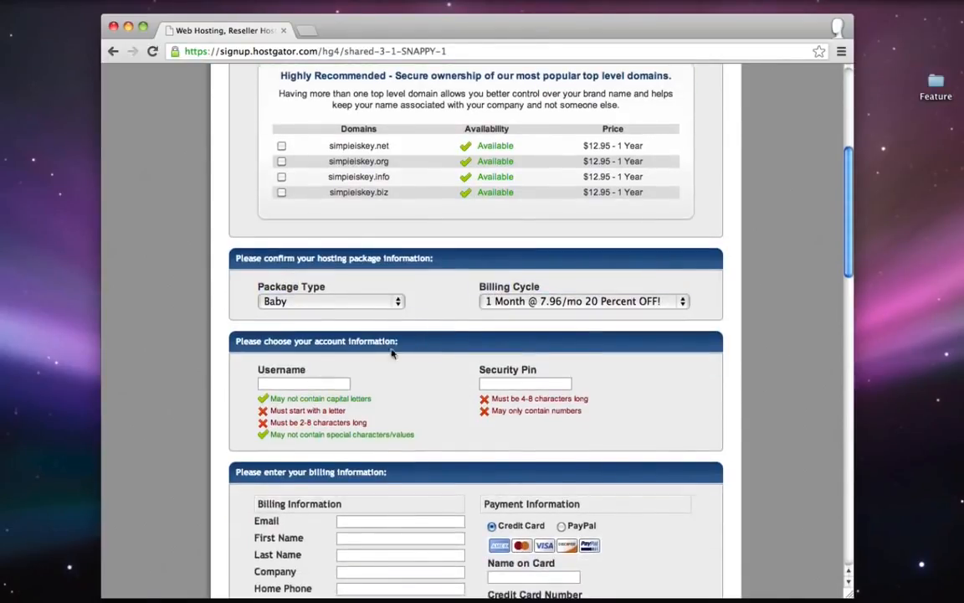
pyautogui.click(303, 385)
pyautogui.write('tyler')
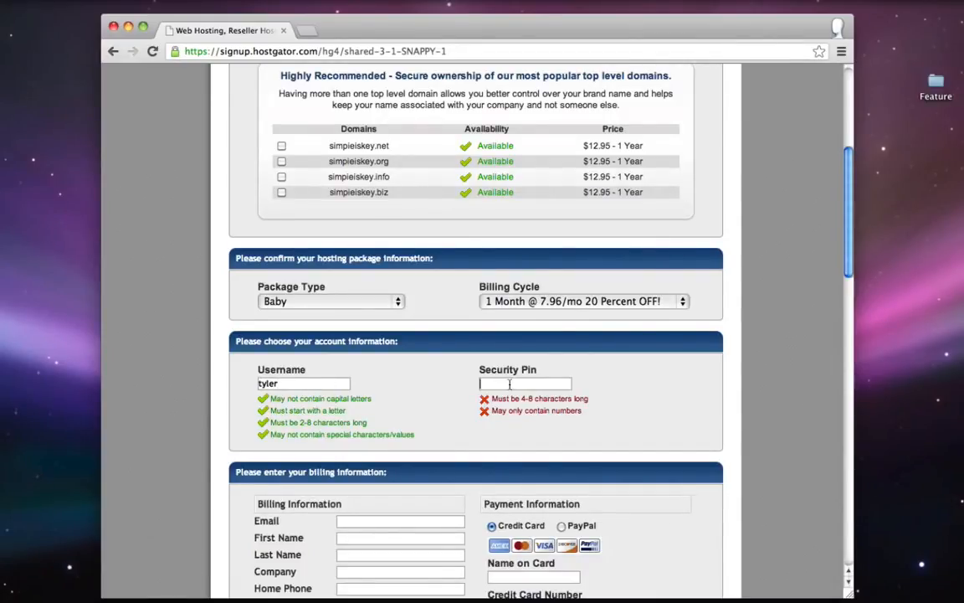
pyautogui.write('12345')
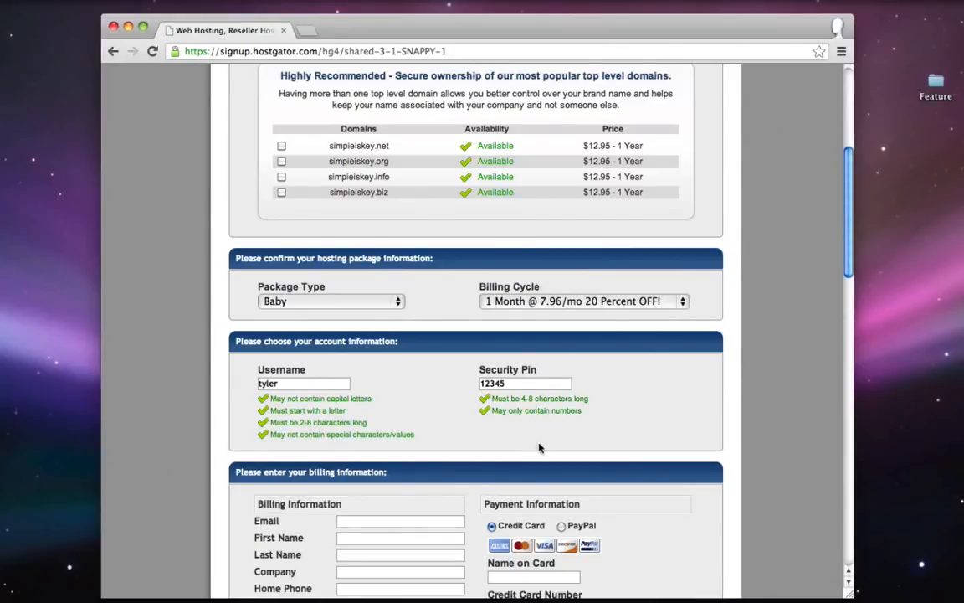
pyautogui.scroll(-3, 536, 428)
pyautogui.scroll(-1, 536, 427)
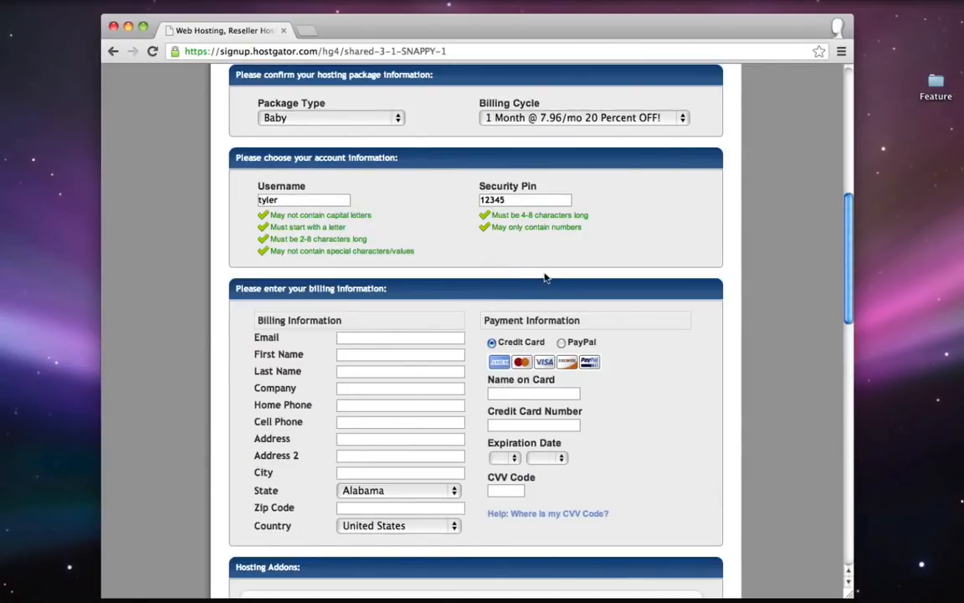
# - Switch the payment method to PayPal
pyautogui.click(562, 343)
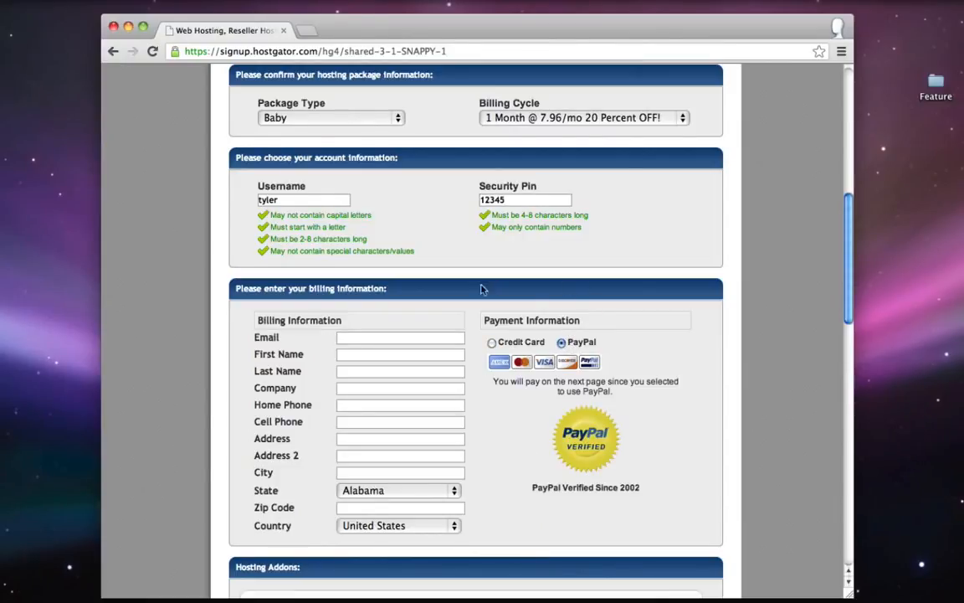
pyautogui.scroll(-5, 641, 285)
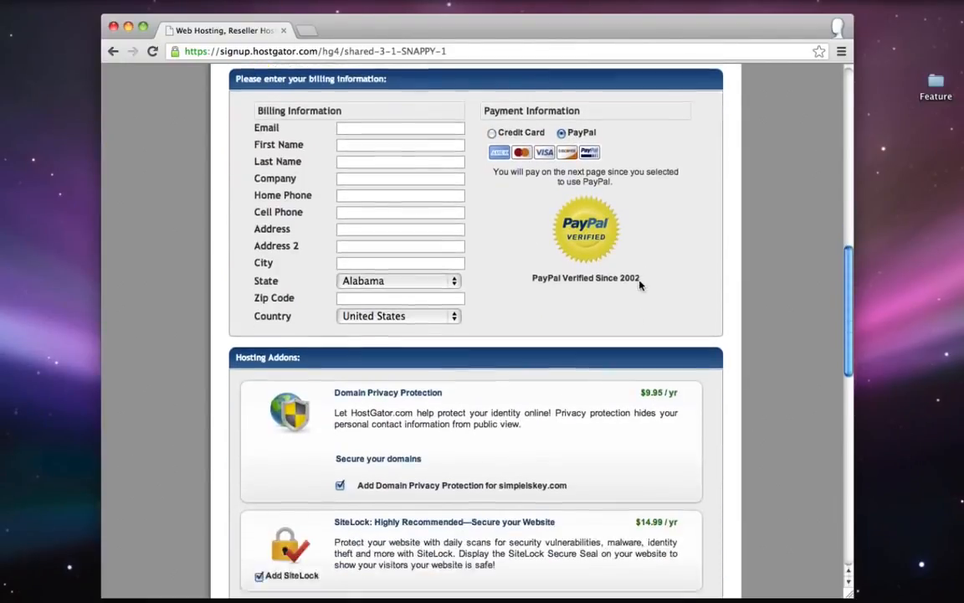
pyautogui.scroll(-3, 639, 283)
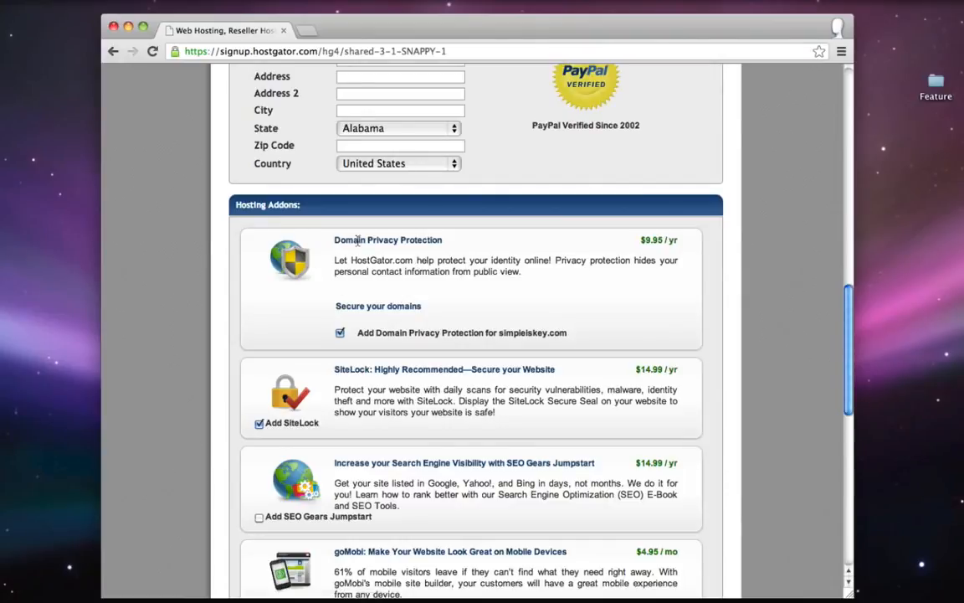
# - Uncheck Domain Privacy Protection so no hosting add-ons remain selected
pyautogui.moveTo(334, 240); pyautogui.dragTo(380, 243)
pyautogui.click(400, 241)
pyautogui.click(340, 333)
pyautogui.scroll(-1, 357, 334)
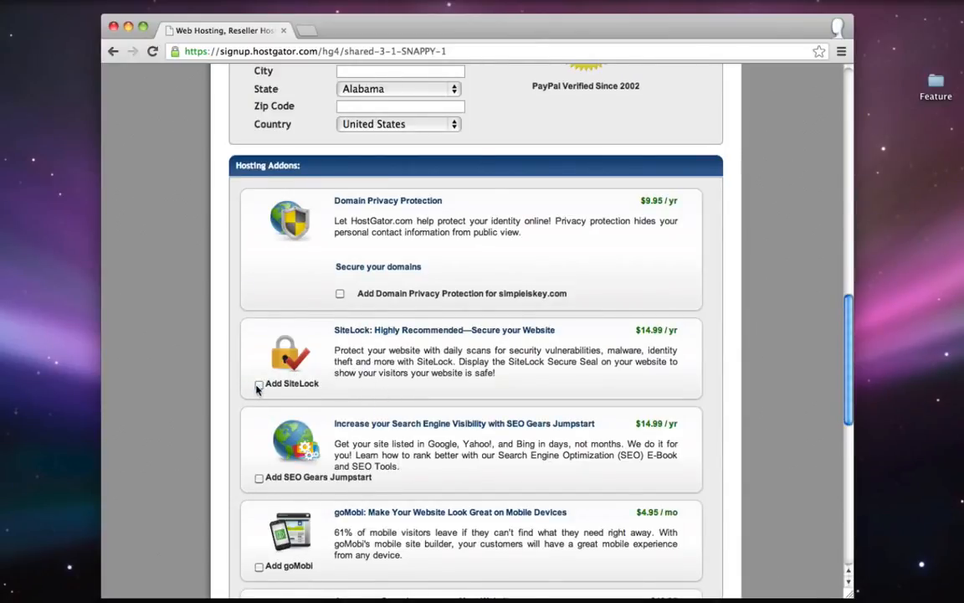
pyautogui.scroll(-2, 258, 388)
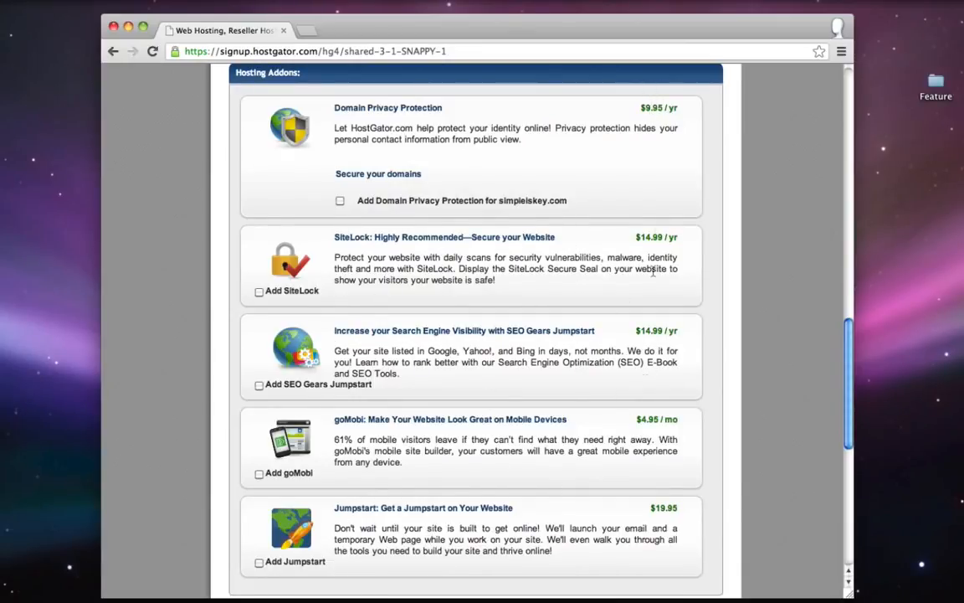
pyautogui.scroll(-5, 666, 314)
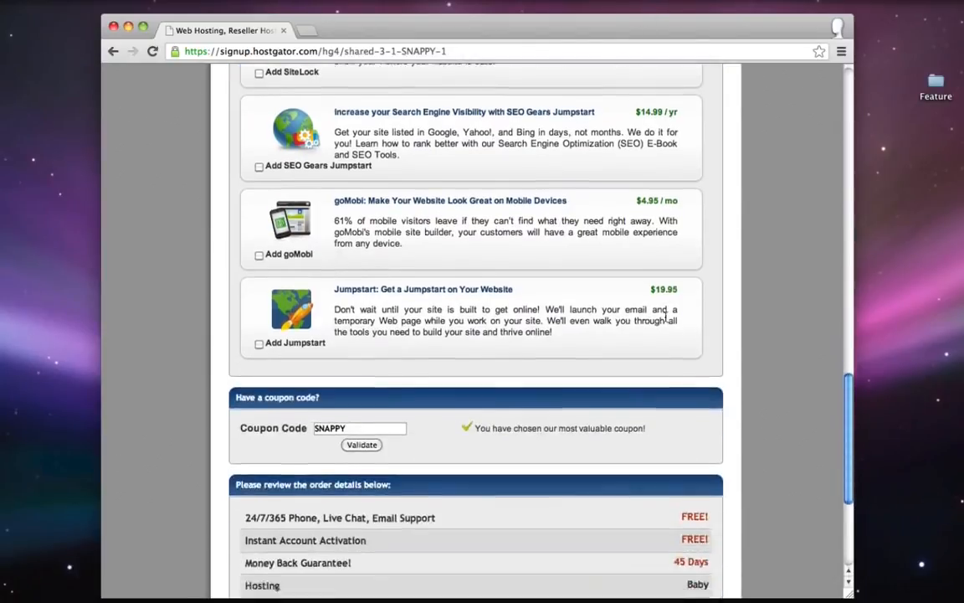
# - Replace the SNAPPY coupon code with 'youg' and apply it to the order
pyautogui.scroll(-3, 666, 318)
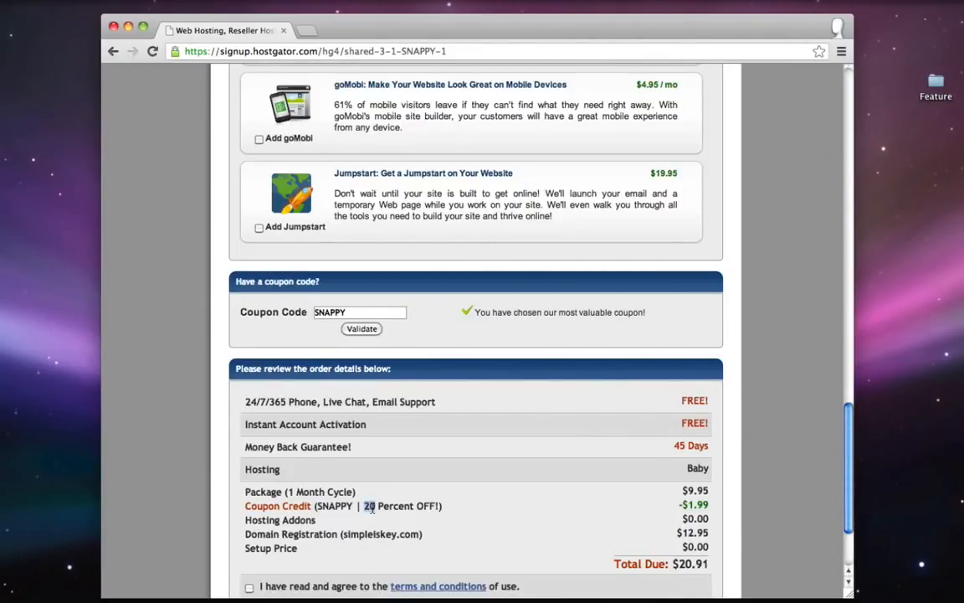
pyautogui.doubleClick(357, 312)
pyautogui.write('yougator13')
pyautogui.scroll(1, 523, 194)
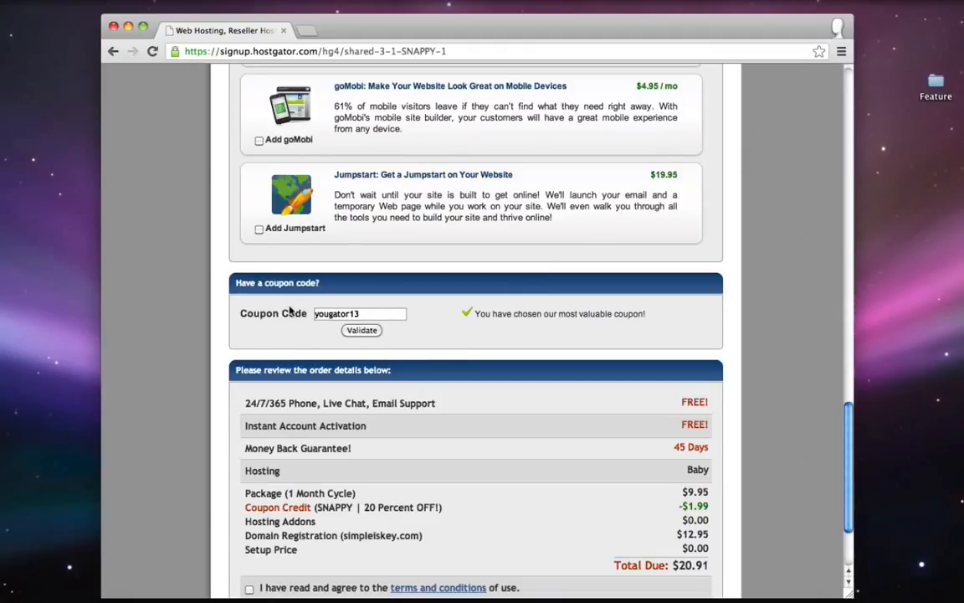
pyautogui.click(362, 331)
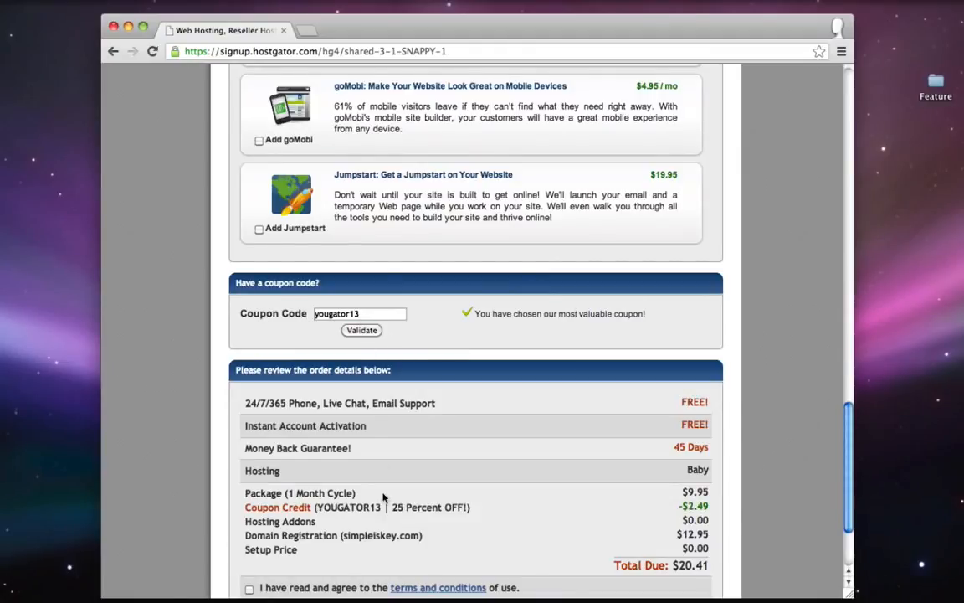
pyautogui.moveTo(375, 507); pyautogui.dragTo(392, 507)
pyautogui.doubleClick(422, 507)
pyautogui.click(475, 511)
# - Check simpleiskey.com in the order summary, accept the terms and create the account
pyautogui.scroll(-1, 366, 522)
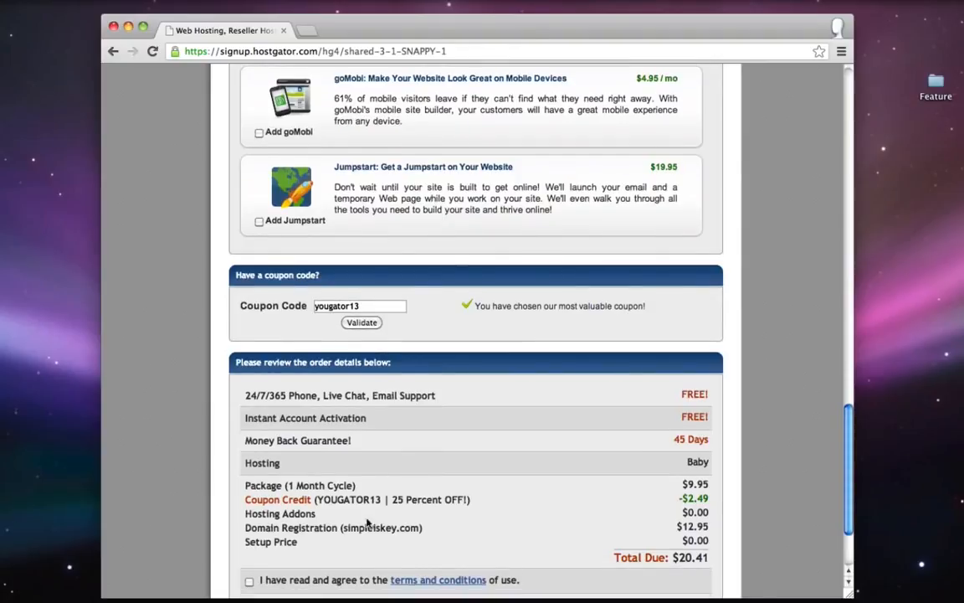
pyautogui.moveTo(341, 528); pyautogui.dragTo(420, 527)
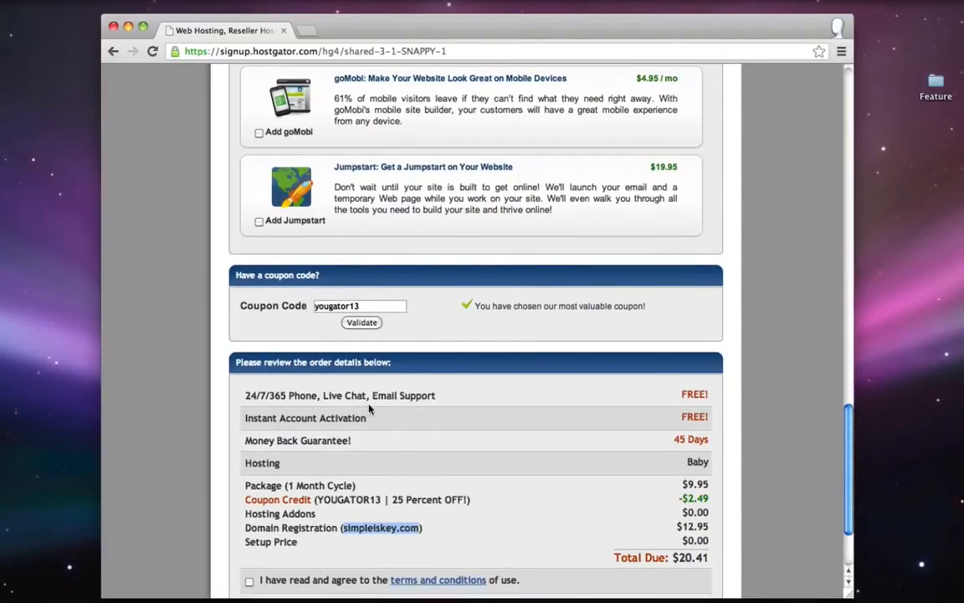
pyautogui.click(393, 448)
pyautogui.scroll(-2, 394, 448)
pyautogui.click(249, 544)
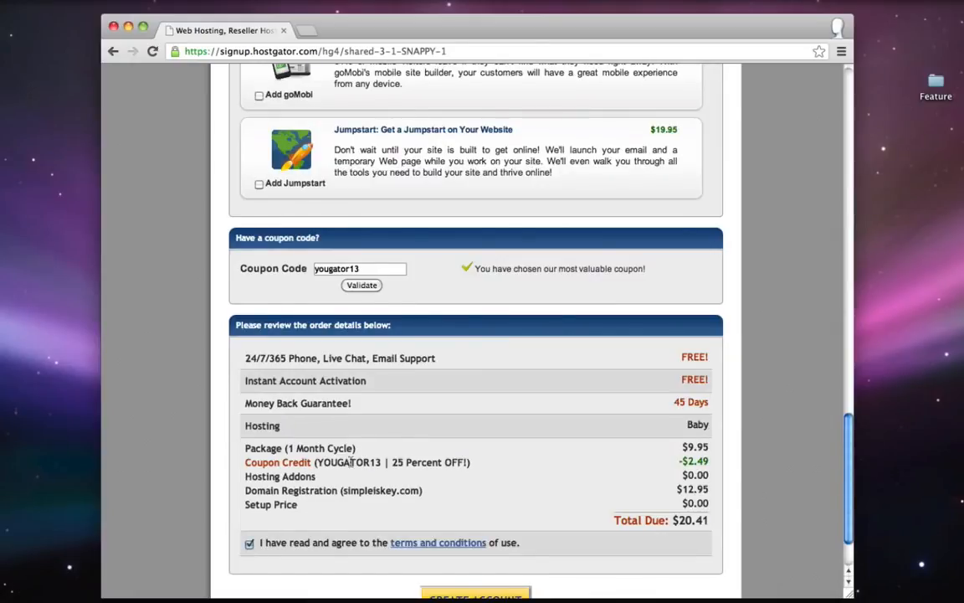
pyautogui.scroll(-4, 360, 452)
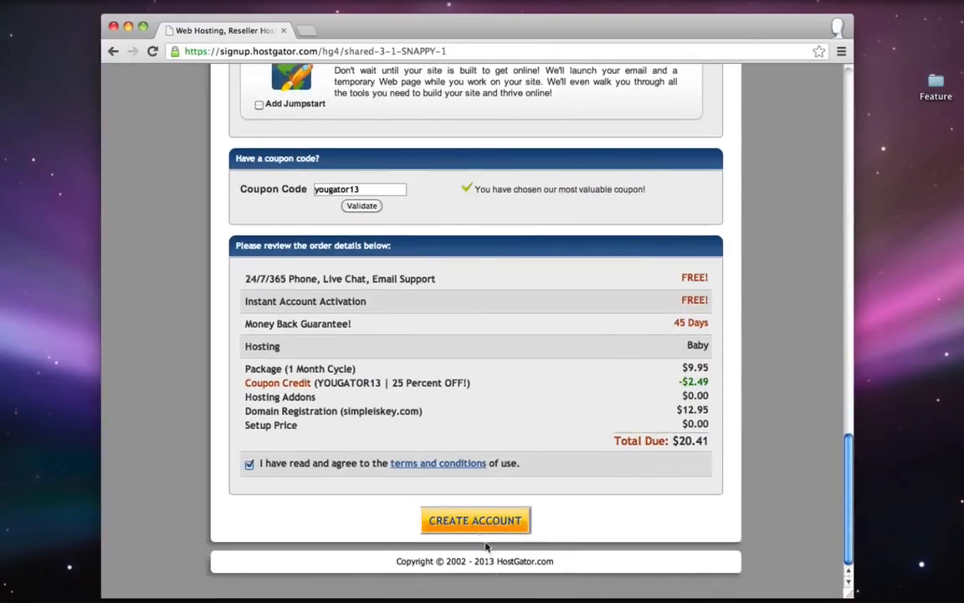
pyautogui.click(498, 524)
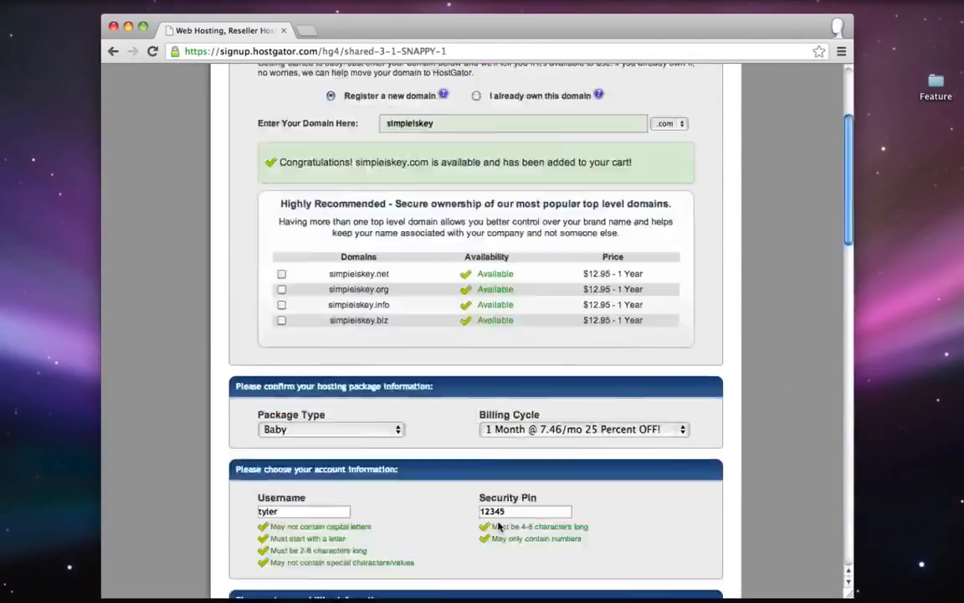
pyautogui.scroll(-20, 508, 327)
pyautogui.scroll(-3, 508, 326)
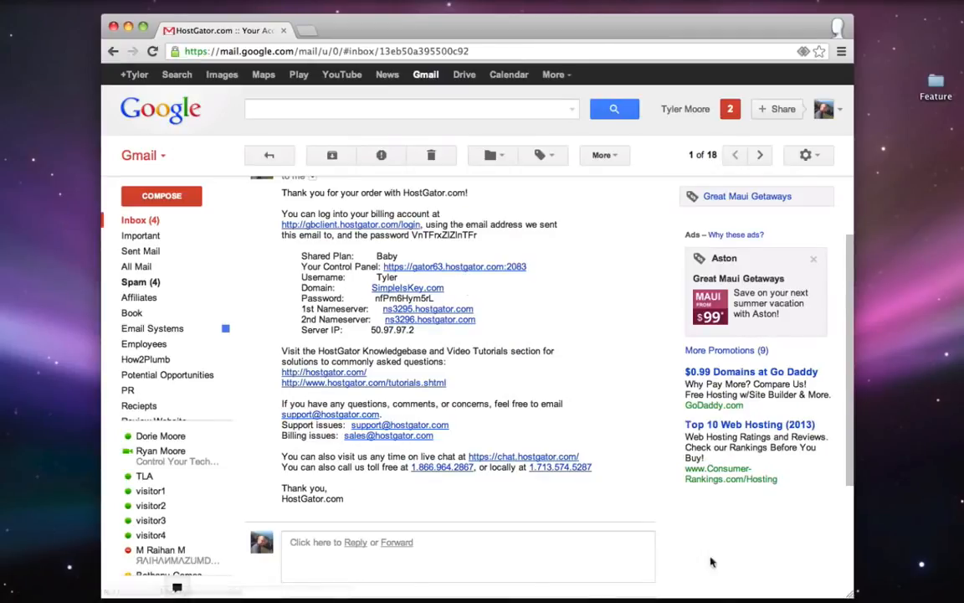
# - Delete the finished Domain and Hosting lines from the to-do notes and minimize them
pyautogui.click(926, 593)
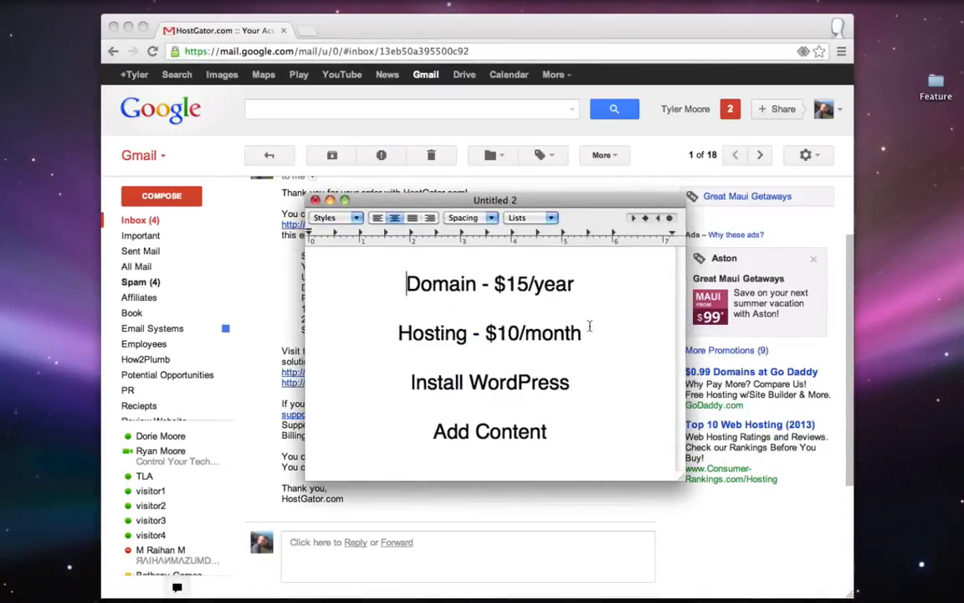
pyautogui.moveTo(585, 332); pyautogui.dragTo(493, 308)
pyautogui.press('BackSpace')
pyautogui.press('BackSpace')
pyautogui.click(572, 311)
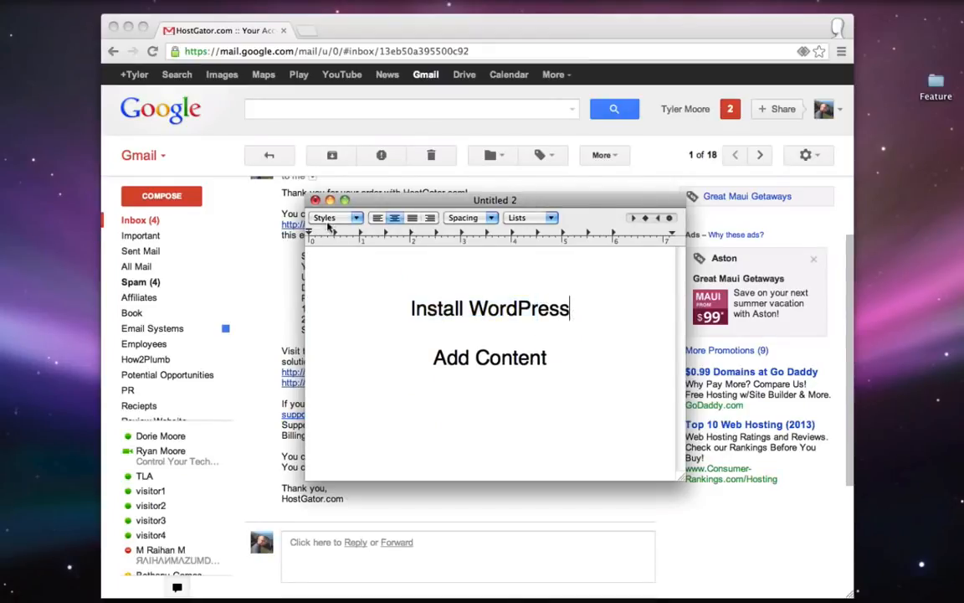
pyautogui.press('super+m')
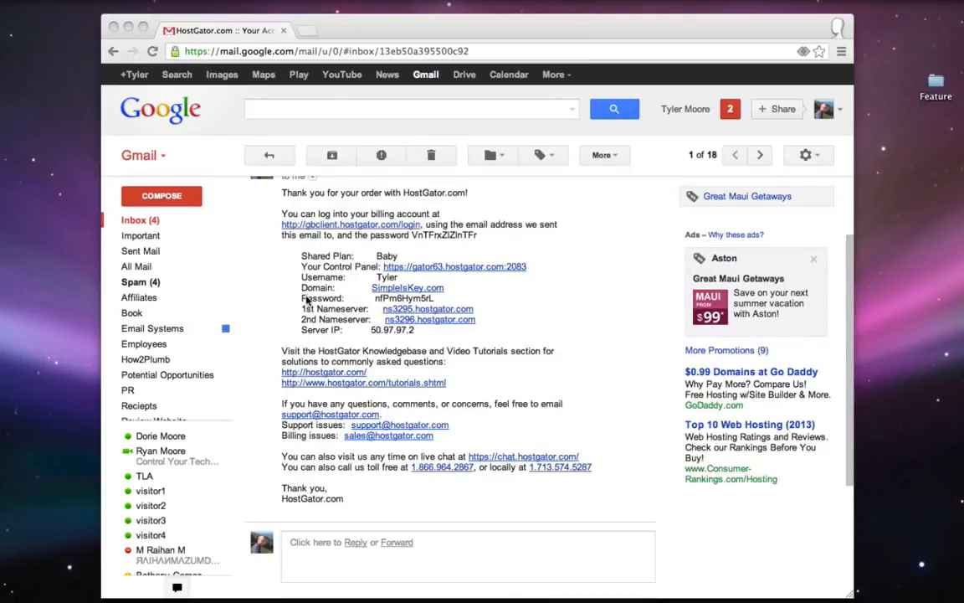
# - Copy the cPanel password from HostGator's email and follow its Control Panel link
pyautogui.click(300, 302)
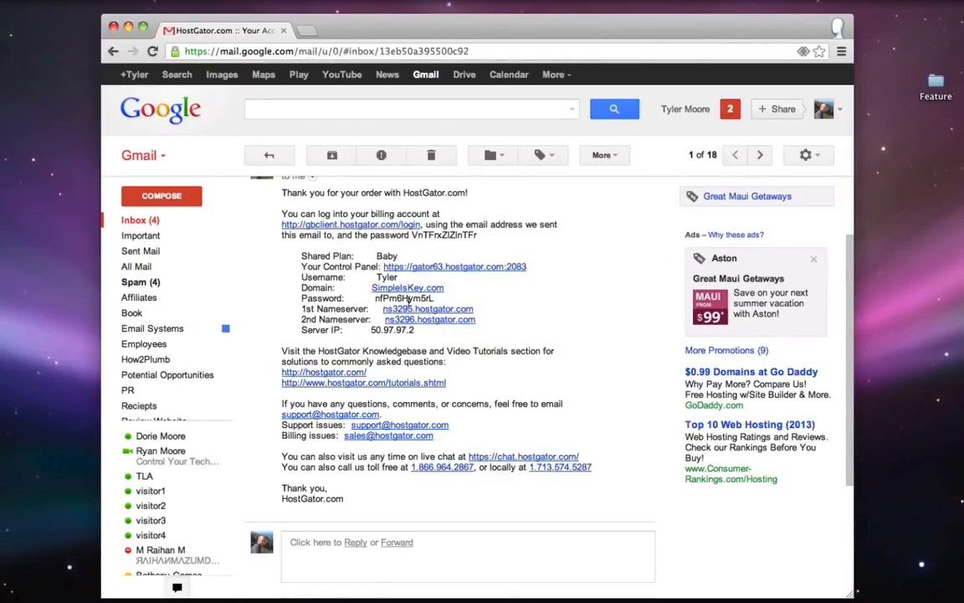
pyautogui.doubleClick(388, 300)
pyautogui.rightClick(400, 298)
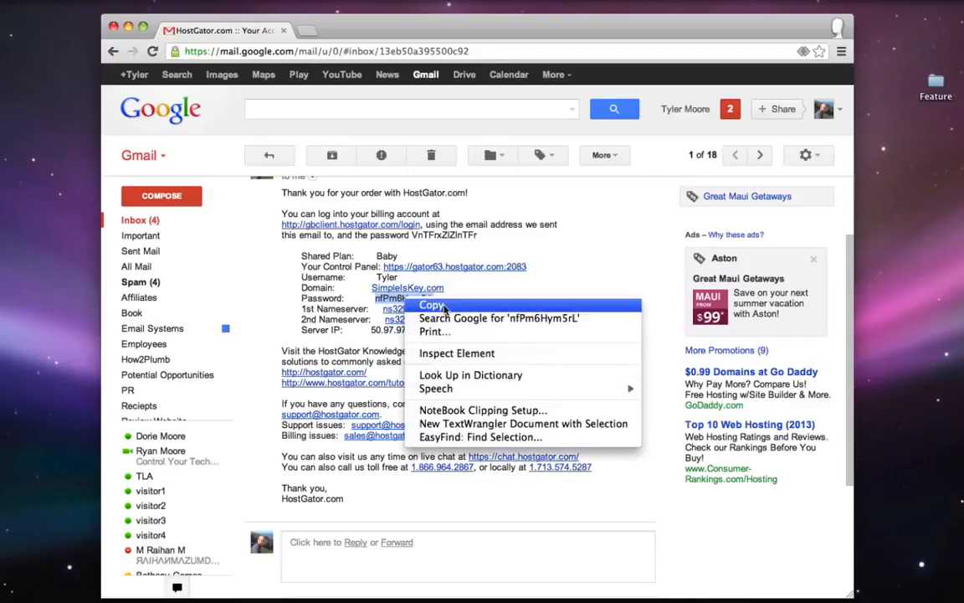
pyautogui.click(446, 304)
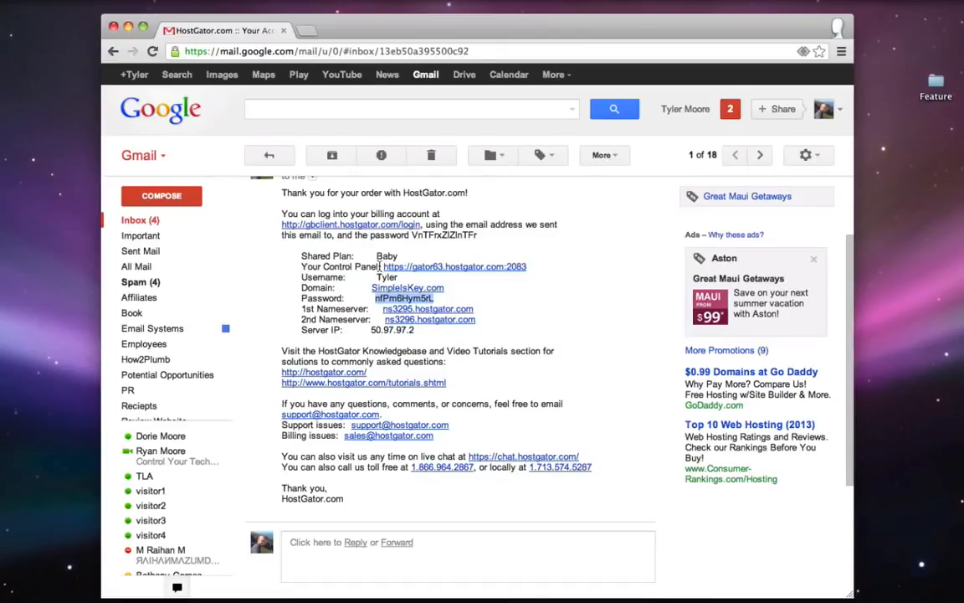
pyautogui.click(493, 267)
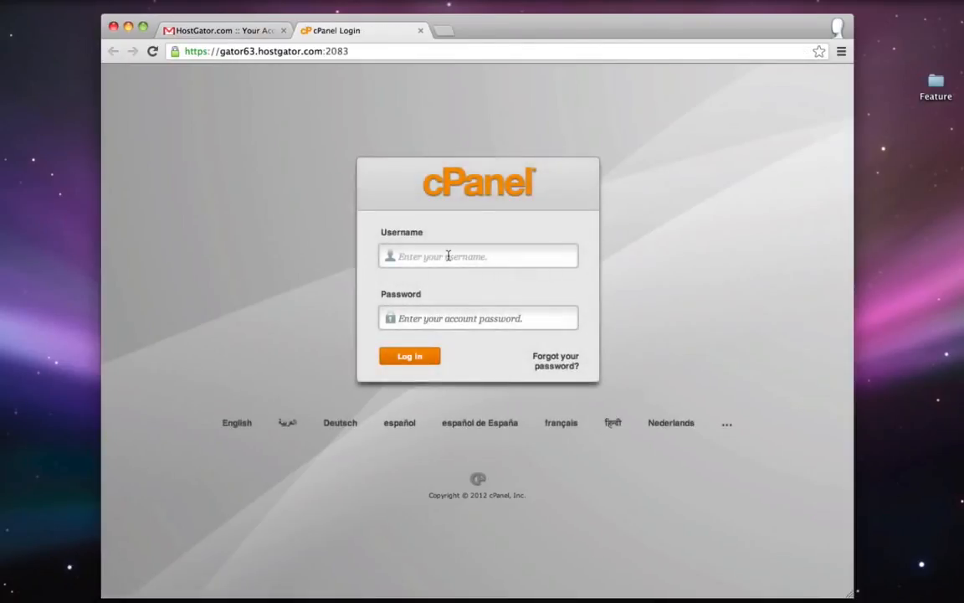
# - Log in to cPanel with the account username and the pasted password
pyautogui.click(448, 256)
pyautogui.write('tyler')
pyautogui.rightClick(436, 317)
pyautogui.click(463, 384)
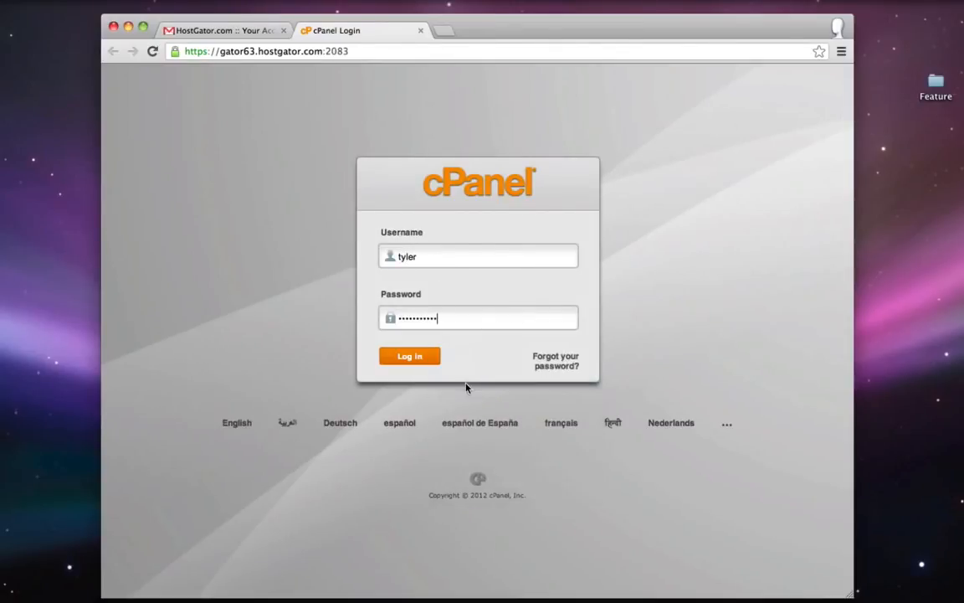
pyautogui.click(409, 357)
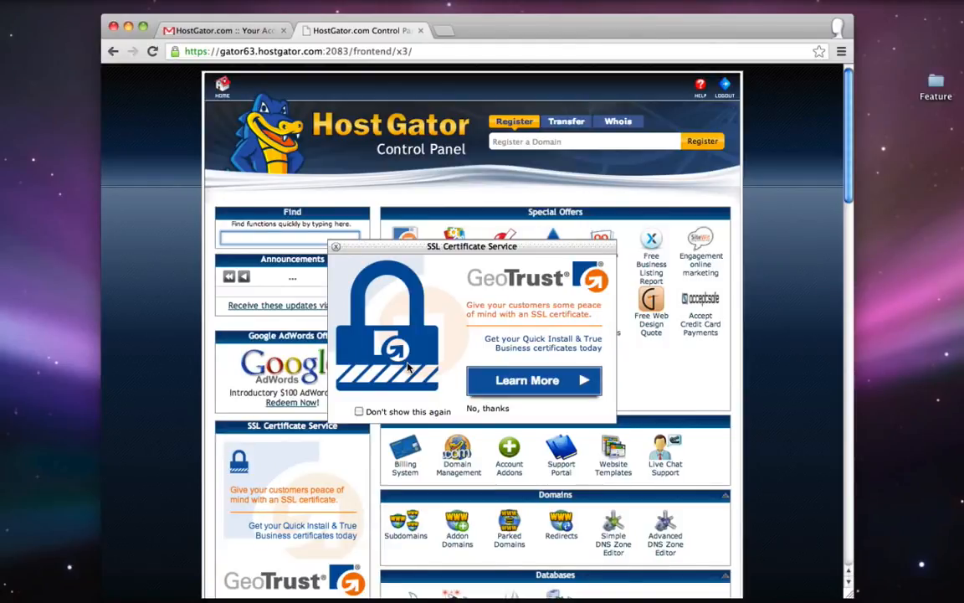
# - Dismiss the SSL promotion and open QuickInstall under Software/Services
pyautogui.click(335, 247)
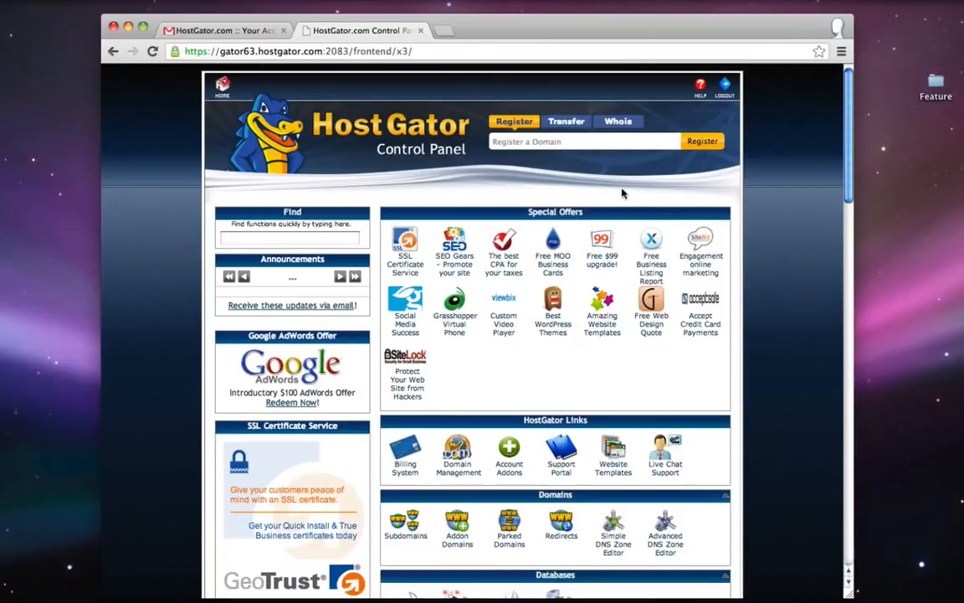
pyautogui.scroll(-5, 622, 193)
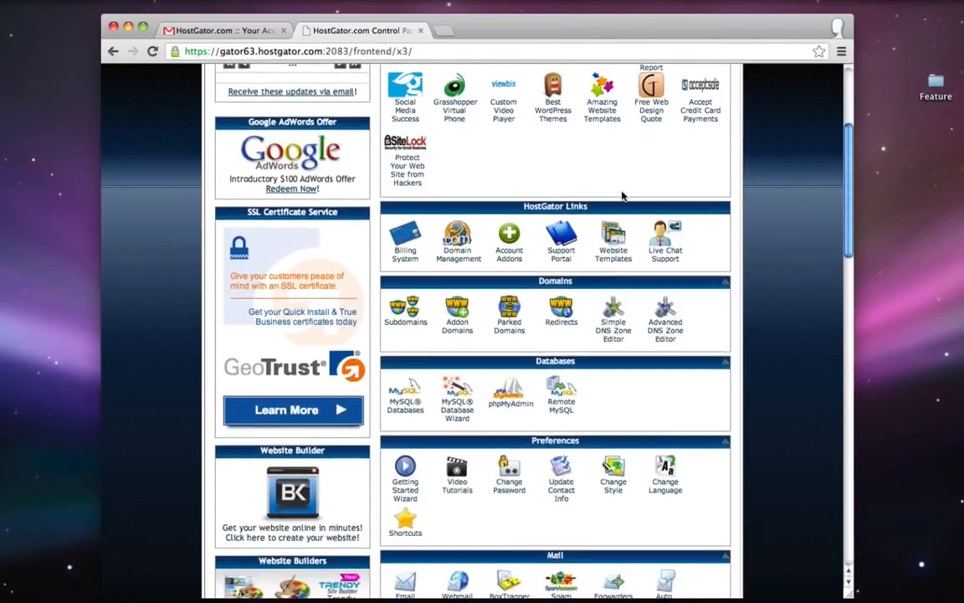
pyautogui.scroll(-20, 622, 196)
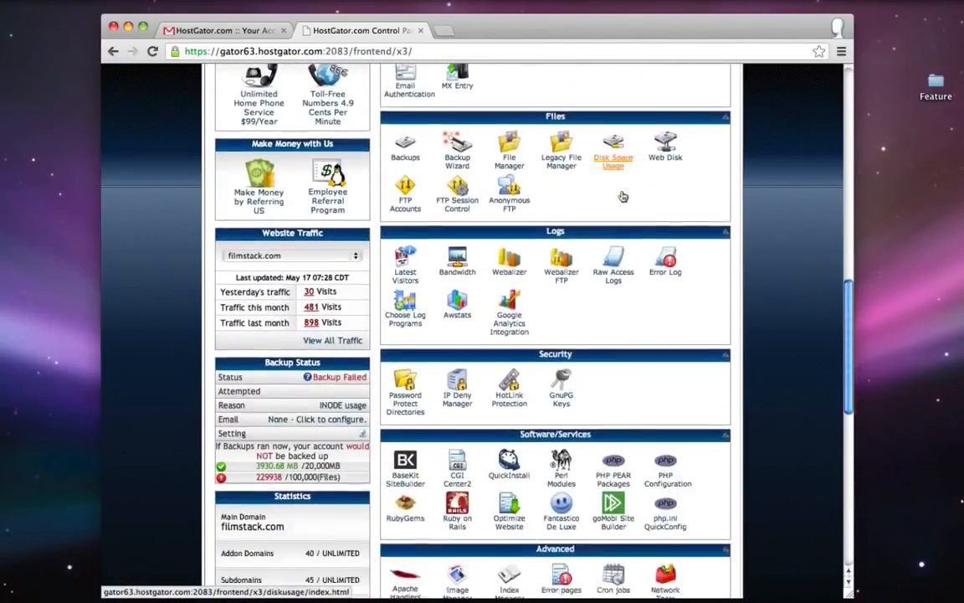
pyautogui.scroll(-1, 622, 195)
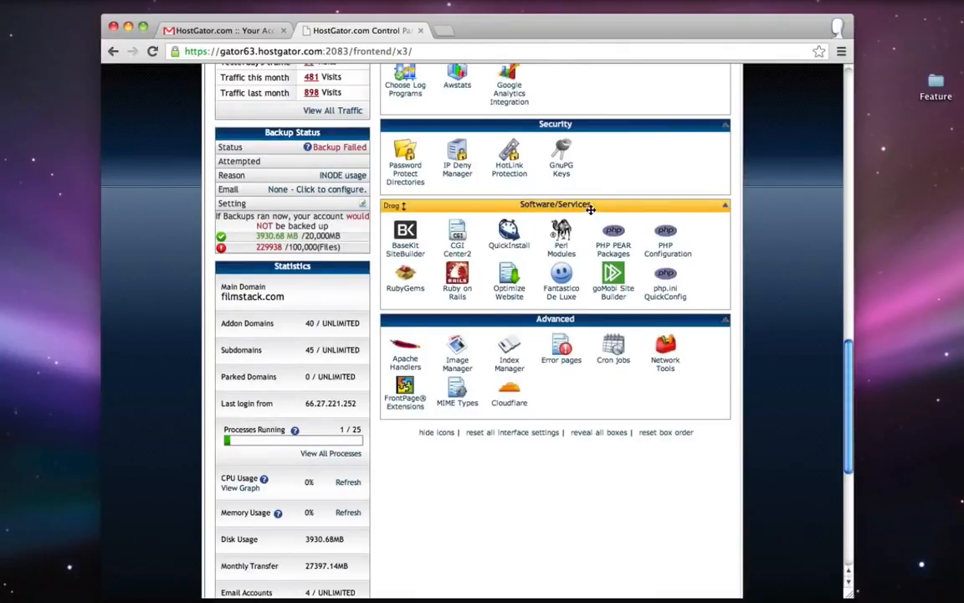
pyautogui.click(510, 237)
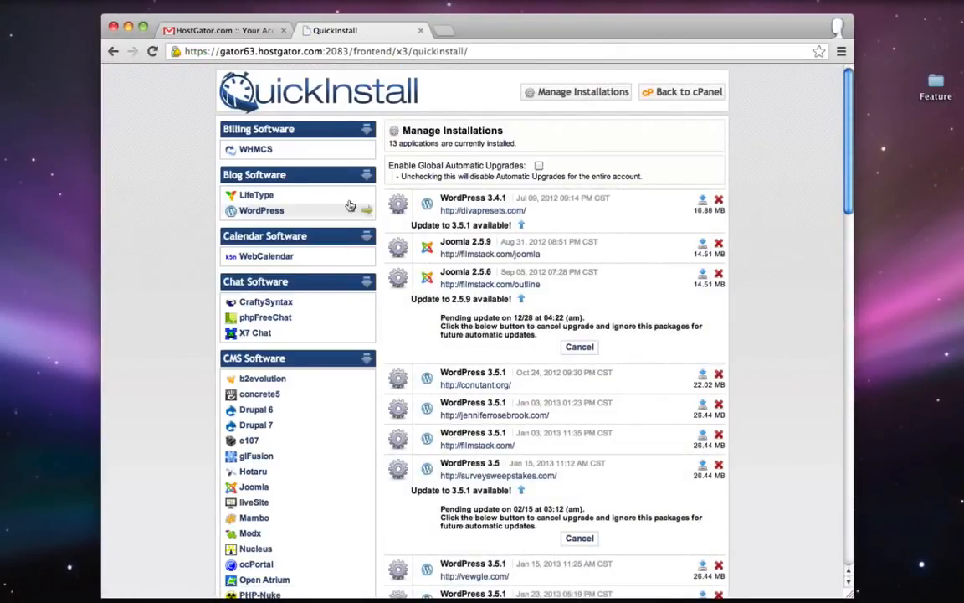
# - Choose WordPress under Blog Software and select simpleiskey.com as the install domain
pyautogui.click(253, 212)
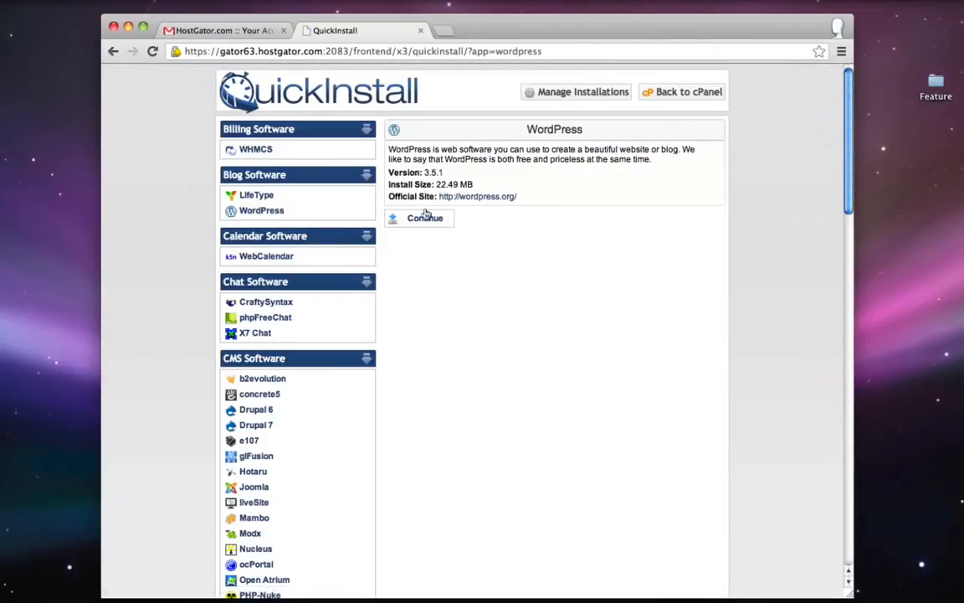
pyautogui.click(425, 219)
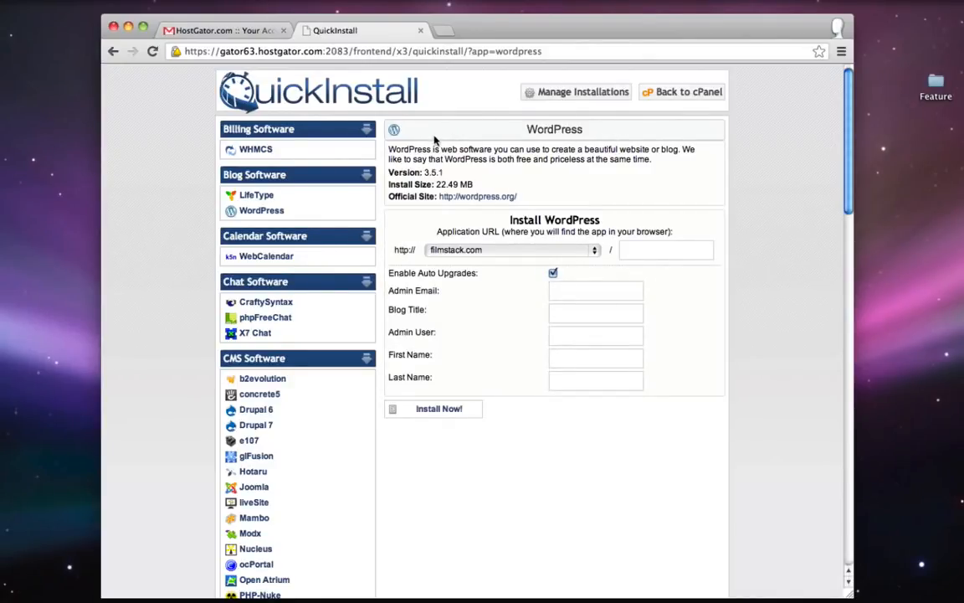
pyautogui.click(524, 253)
pyautogui.scroll(-5, 503, 268)
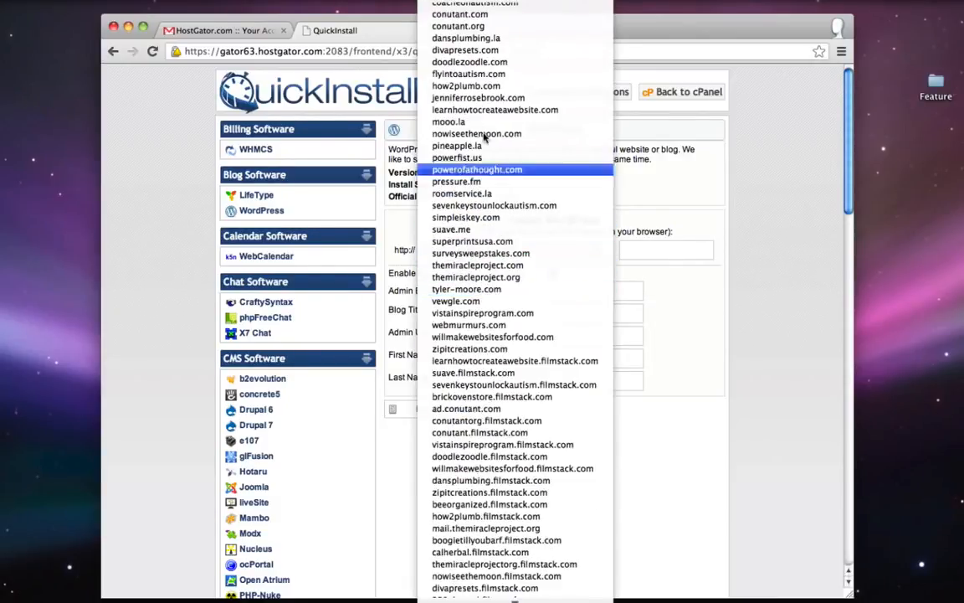
pyautogui.scroll(1, 508, 151)
pyautogui.scroll(1, 508, 149)
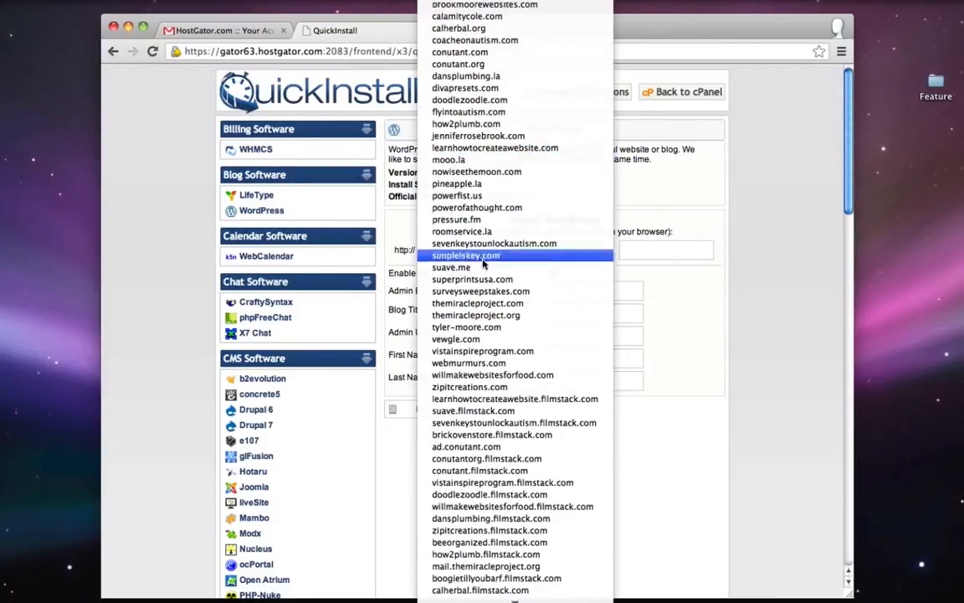
pyautogui.press('Escape')
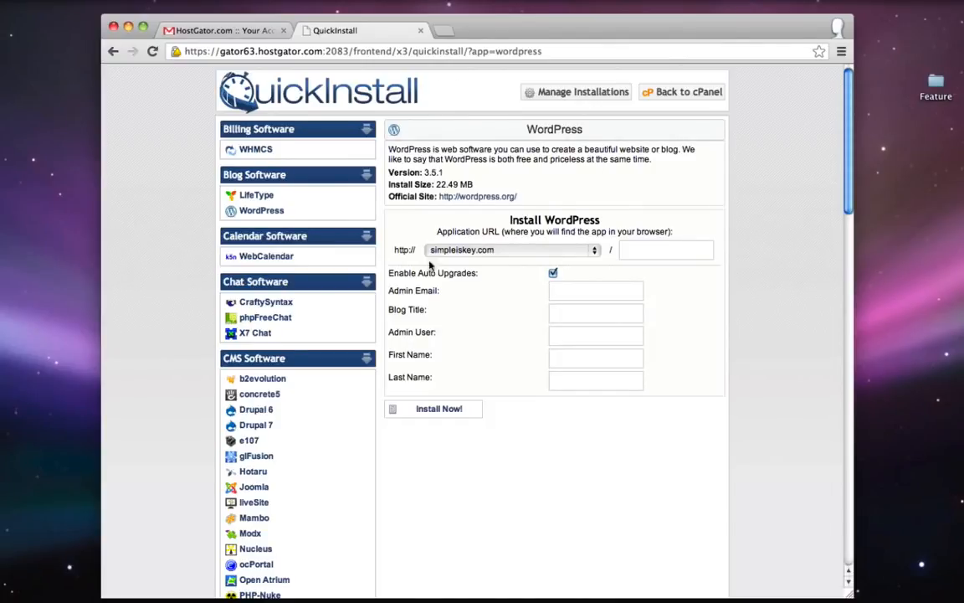
# - Leave the install subdirectory empty so WordPress goes at the domain root
pyautogui.click(667, 253)
pyautogui.write('sushi')
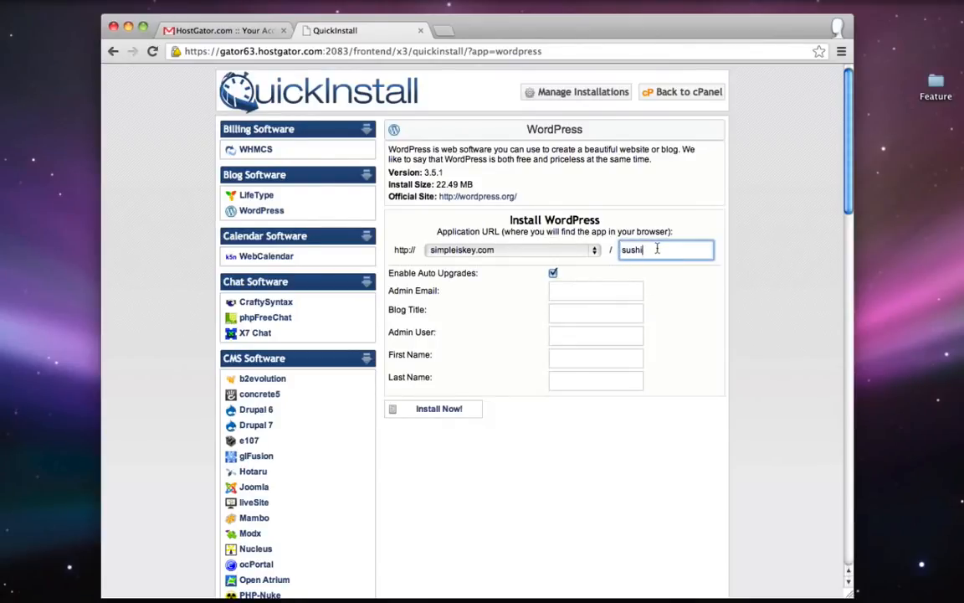
pyautogui.moveTo(657, 256); pyautogui.dragTo(621, 252)
pyautogui.press('BackSpace')
pyautogui.click(768, 210)
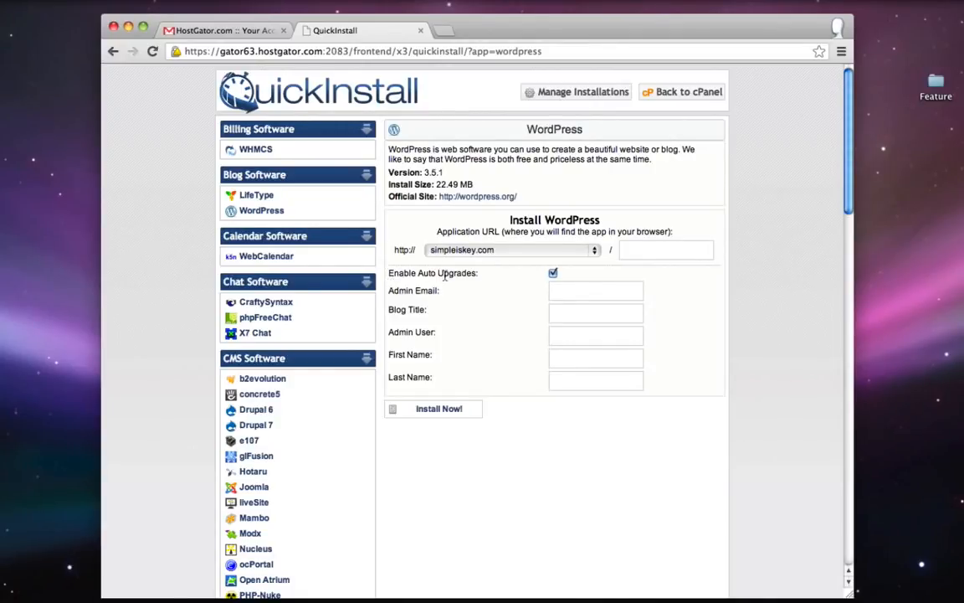
# - Enter the admin e-mail address and admin username in the WordPress install form
pyautogui.click(557, 292)
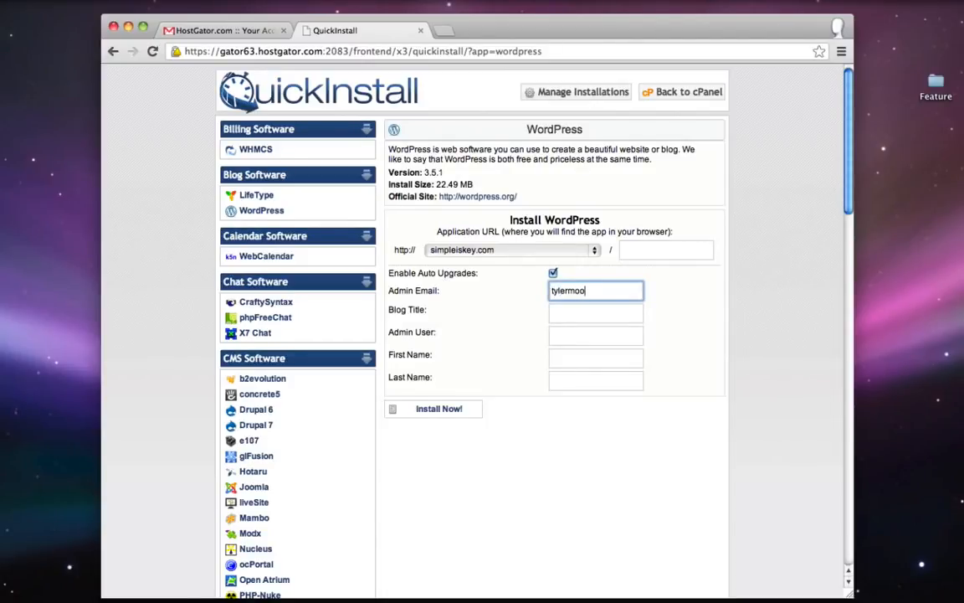
pyautogui.press('Tab')
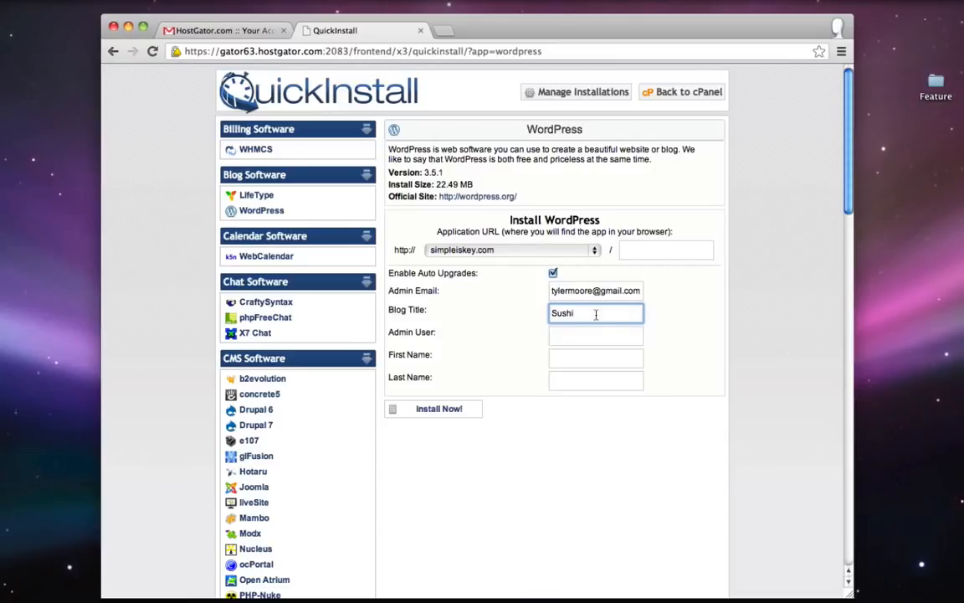
pyautogui.click(575, 333)
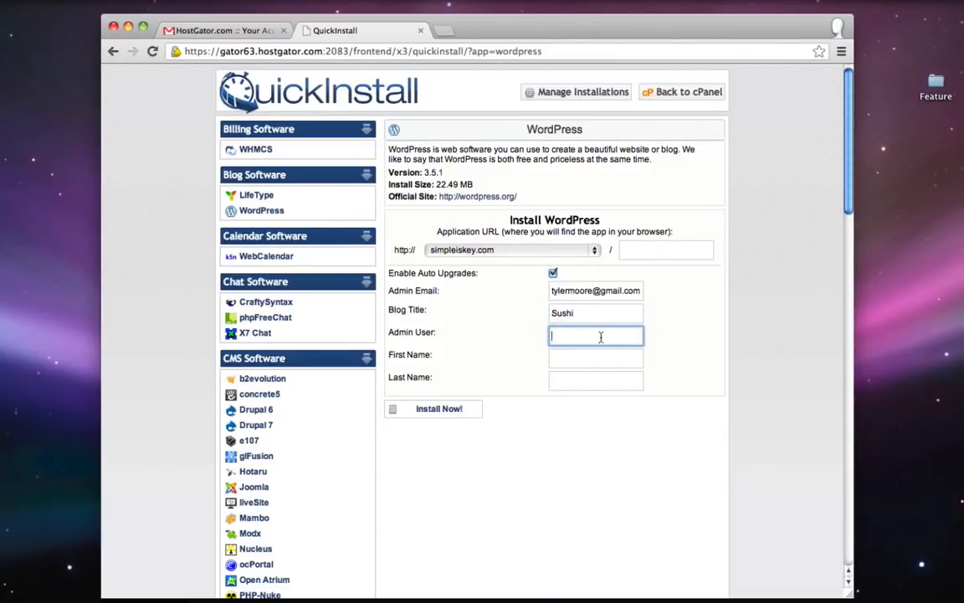
pyautogui.write('tyler')
# - Fill in the owner's first and last name and start the installation
pyautogui.click(600, 361)
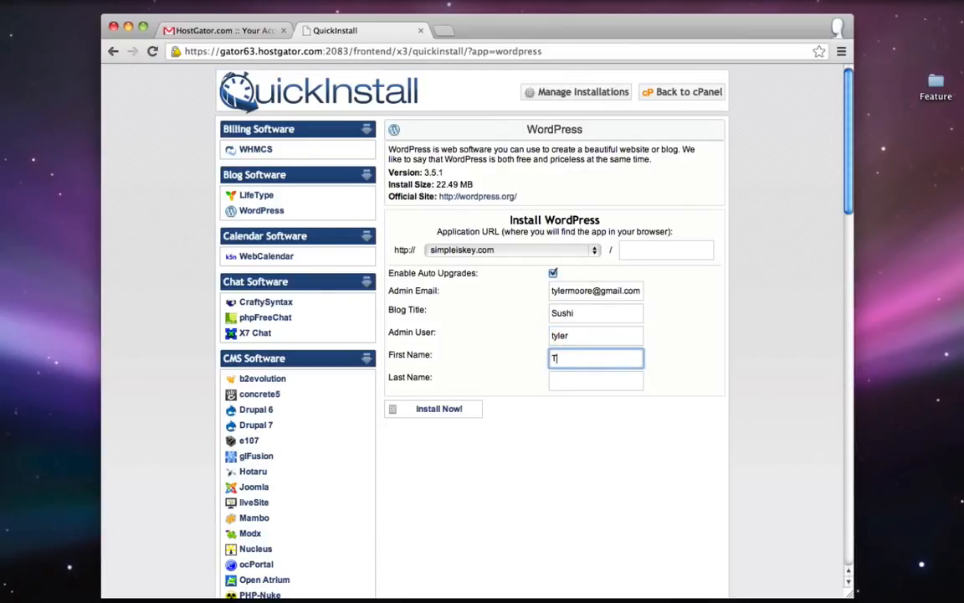
pyautogui.click(595, 380)
pyautogui.write('Moore')
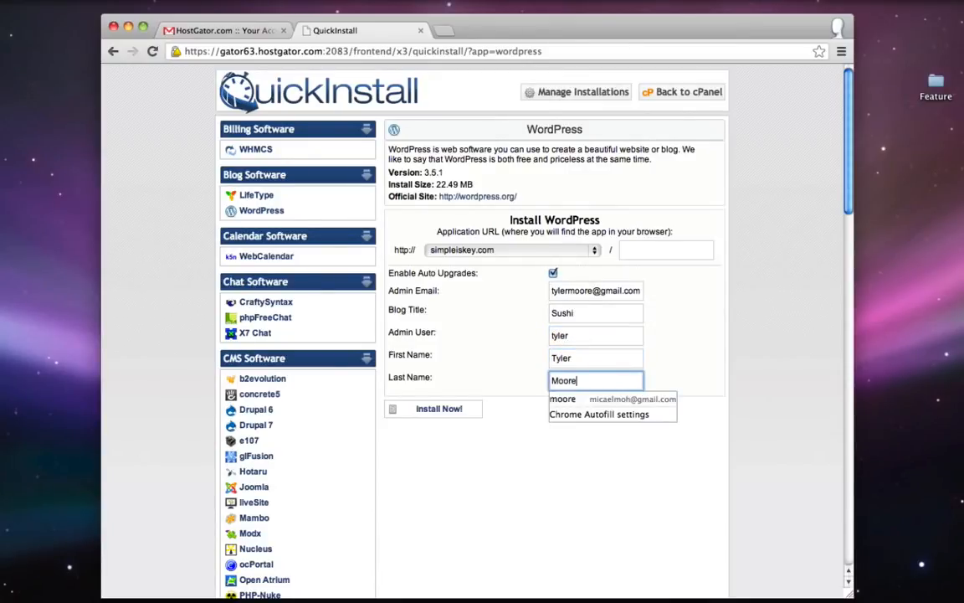
pyautogui.click(544, 469)
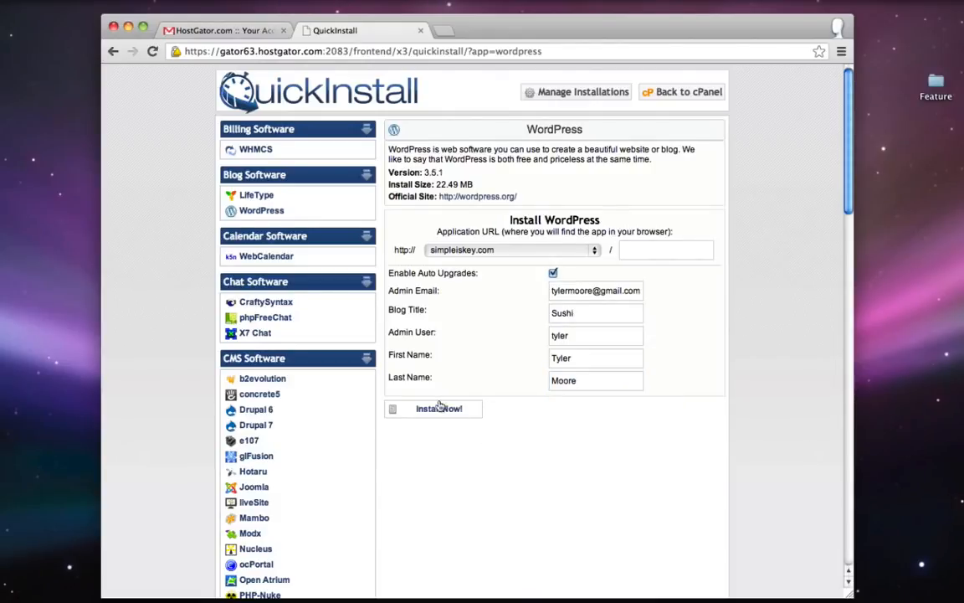
pyautogui.click(439, 407)
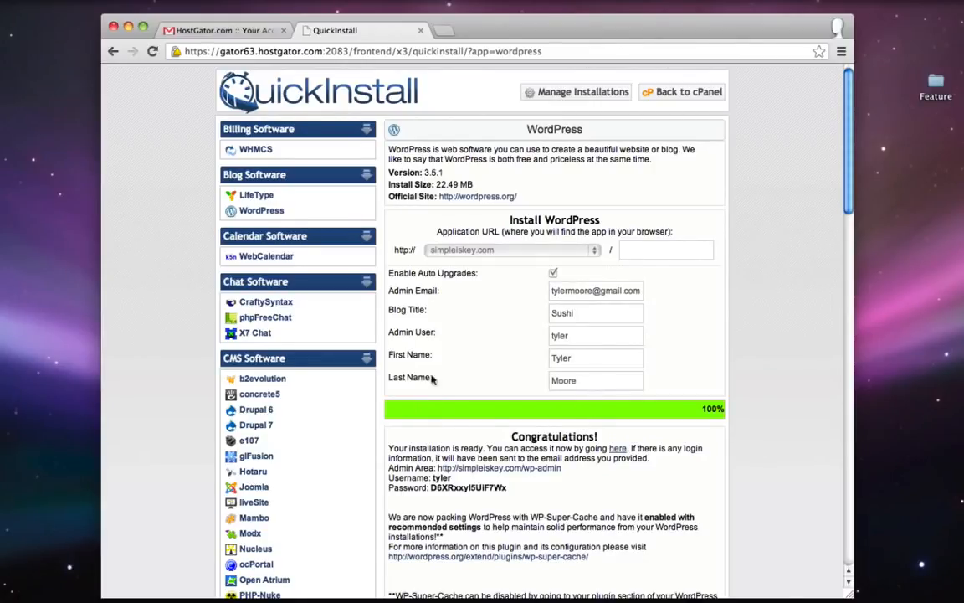
pyautogui.click(618, 448)
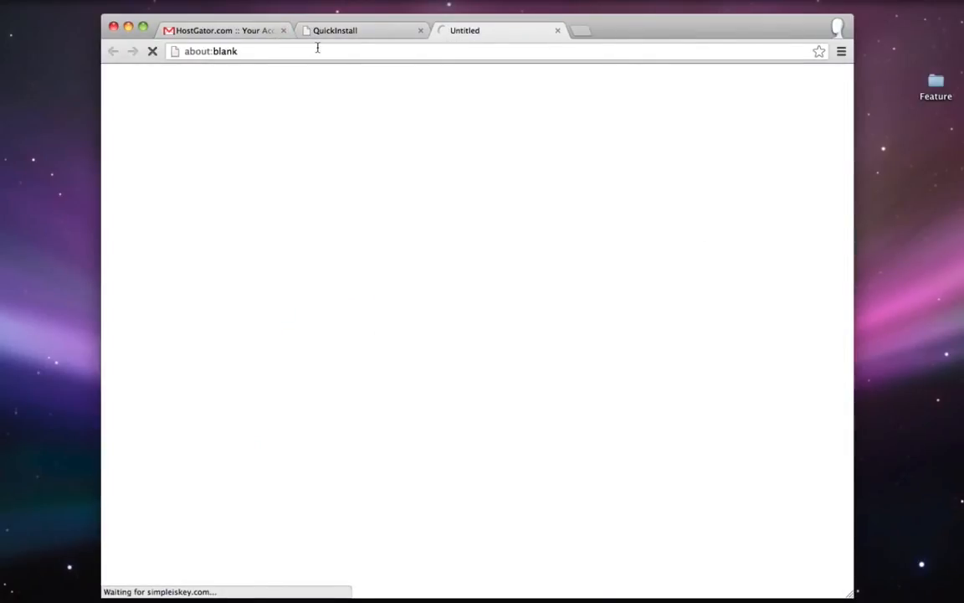
pyautogui.click(185, 54)
pyautogui.click(242, 50)
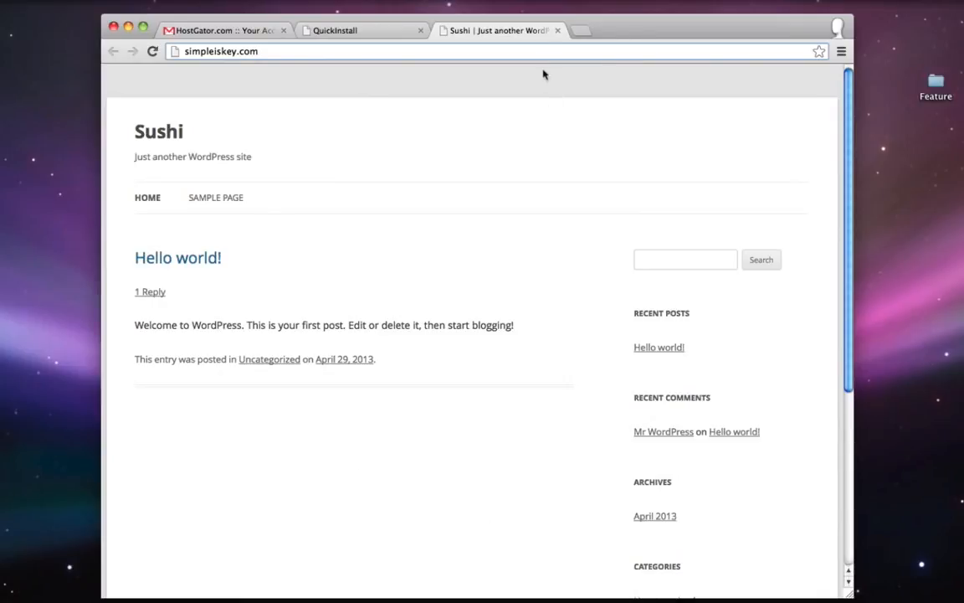
pyautogui.click(558, 30)
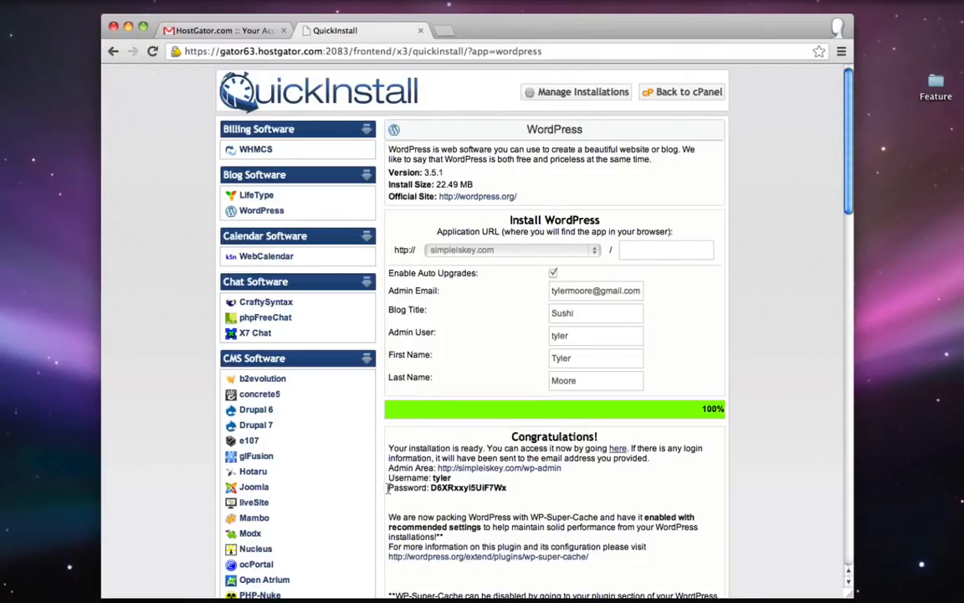
# - Copy the generated admin password from the install confirmation
pyautogui.doubleClick(462, 488)
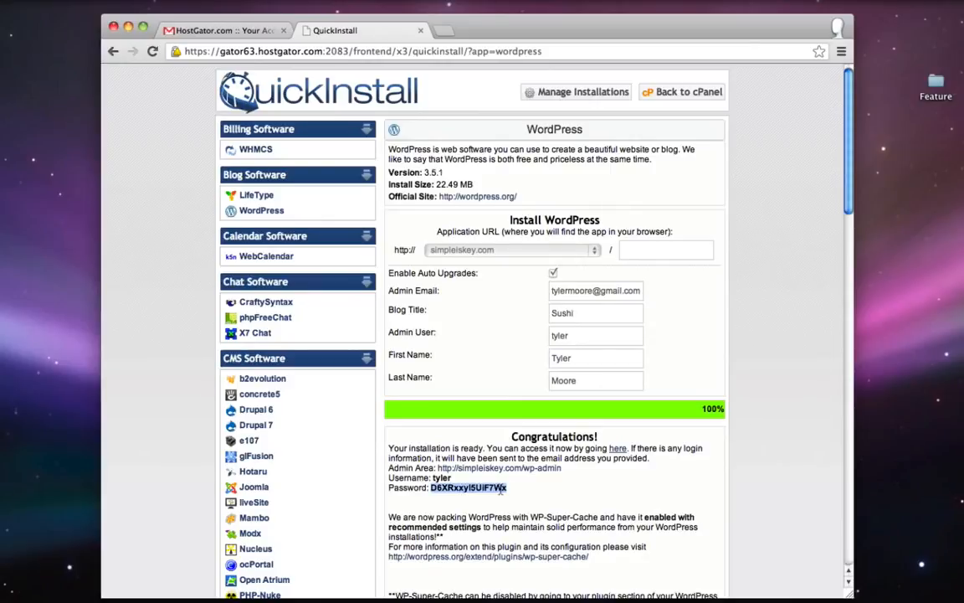
pyautogui.rightClick(408, 465)
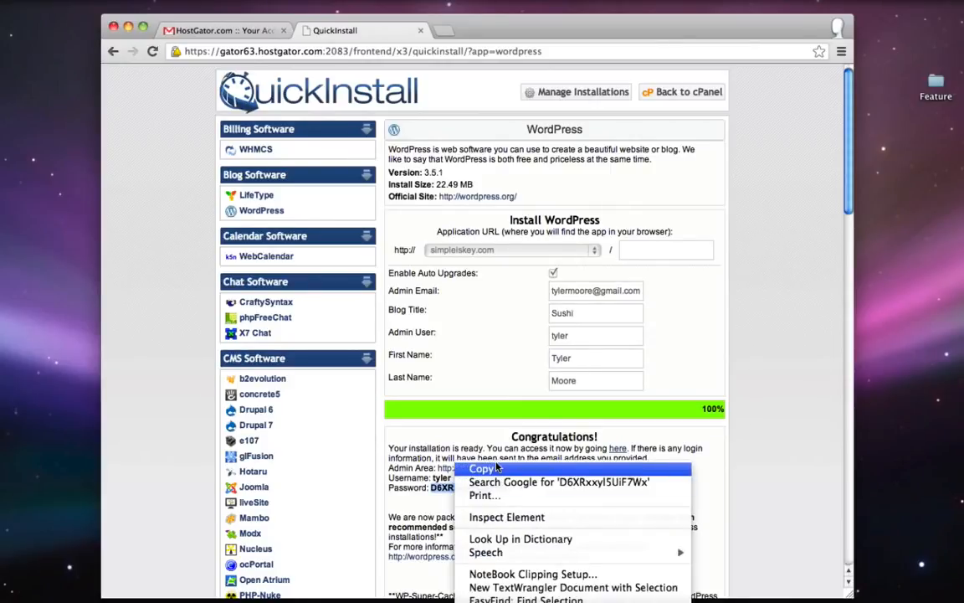
pyautogui.click(446, 465)
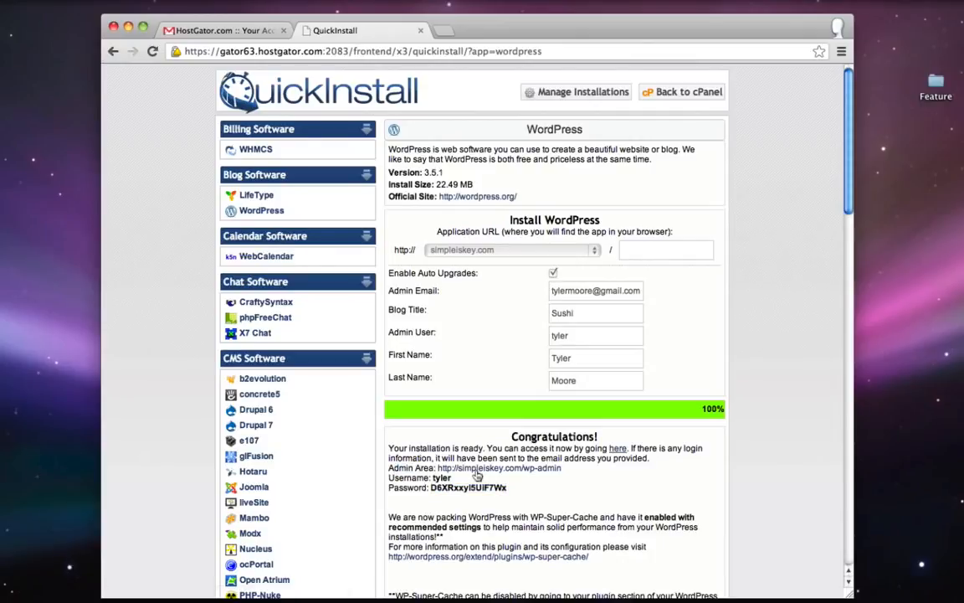
# - Open simpleiskey.com/wp-admin in a new tab
pyautogui.click(494, 470)
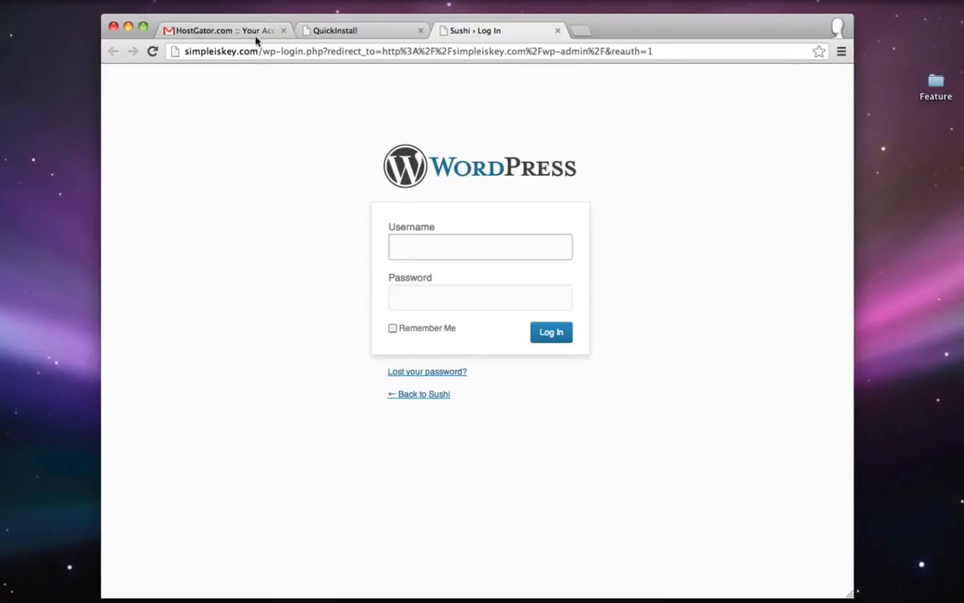
pyautogui.click(230, 50)
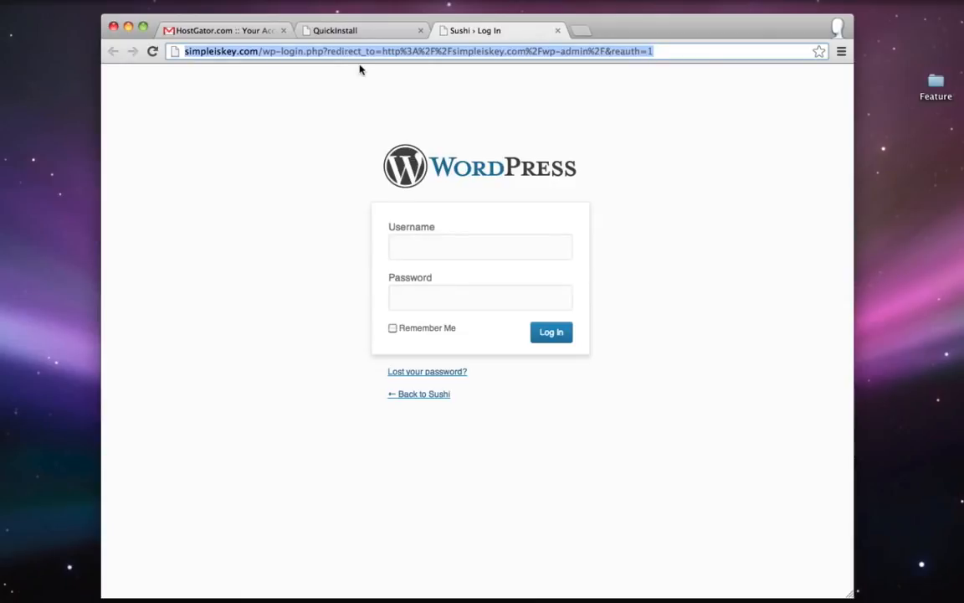
pyautogui.write('simple')
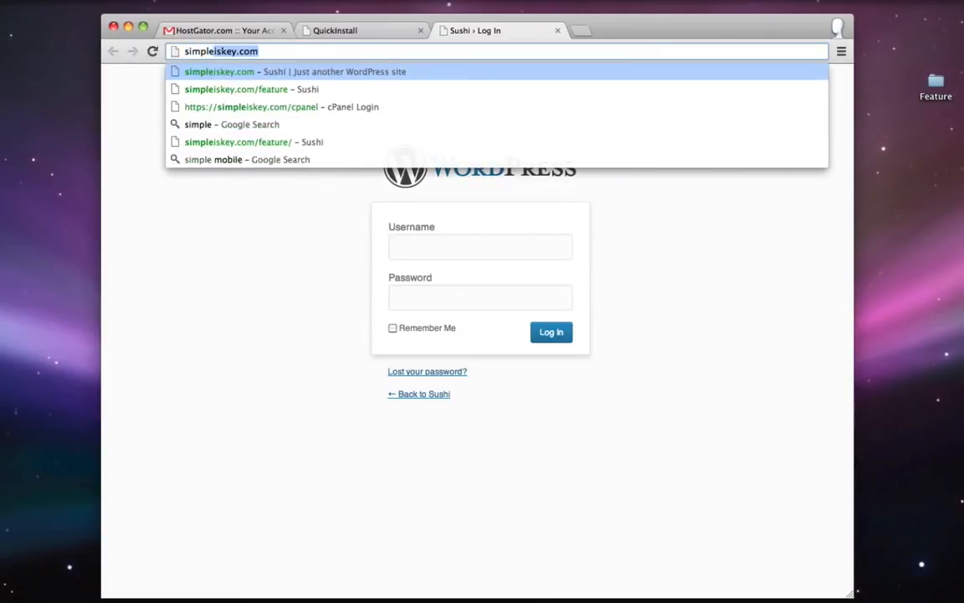
pyautogui.press('Right')
pyautogui.write('/')
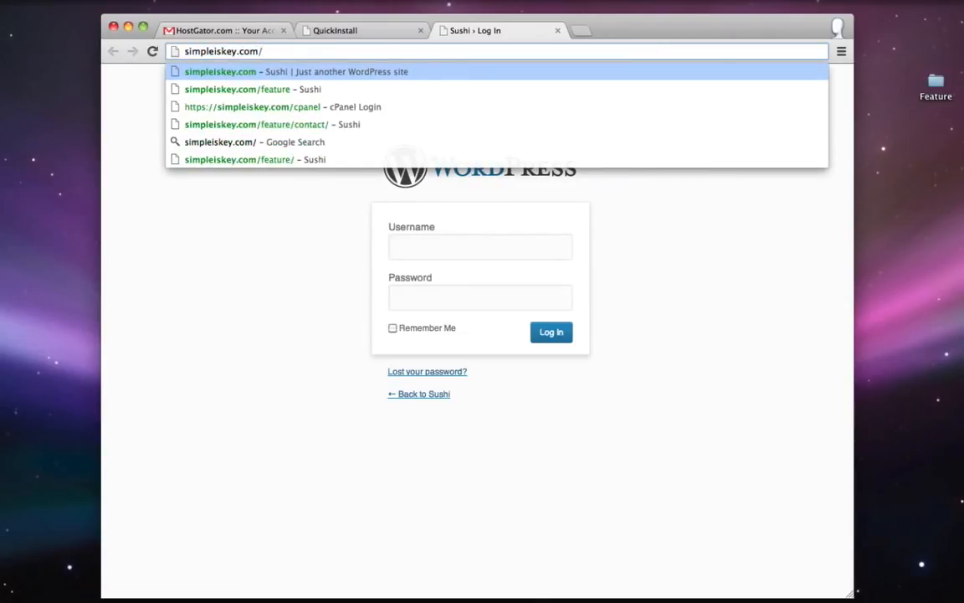
pyautogui.write('wp-admin')
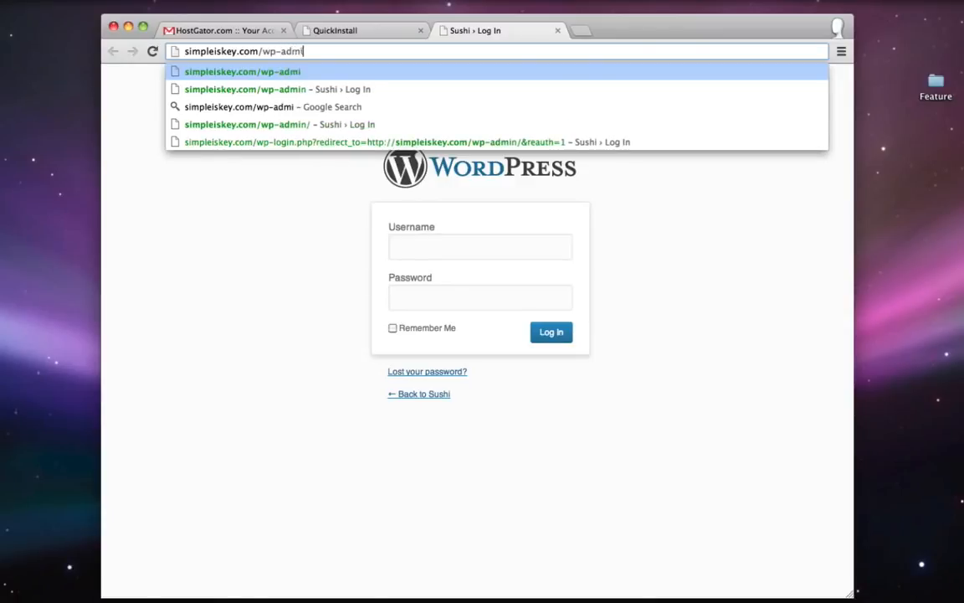
pyautogui.press('Return')
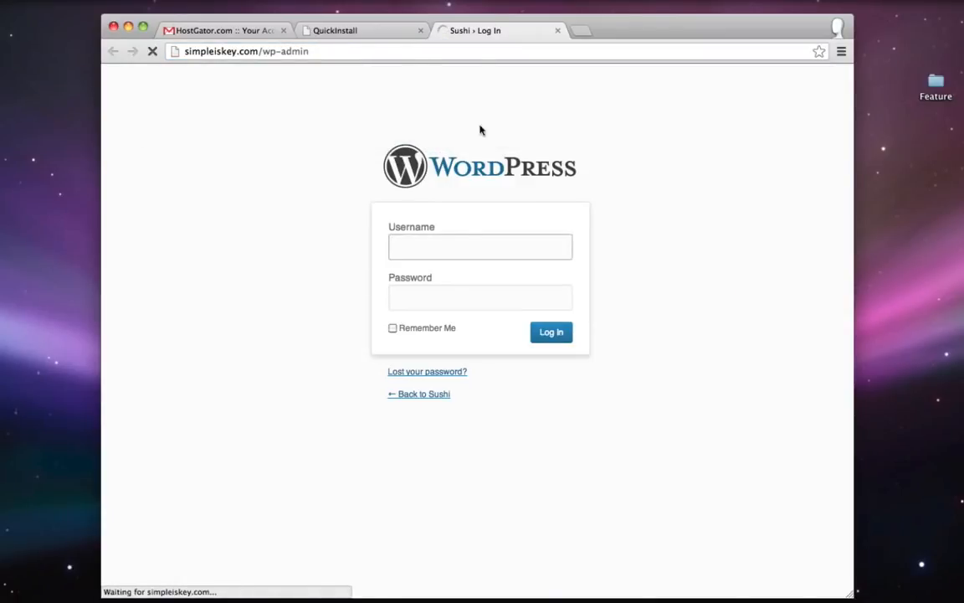
# - Enter the admin username and paste the copied password on the login page
pyautogui.write('tyler')
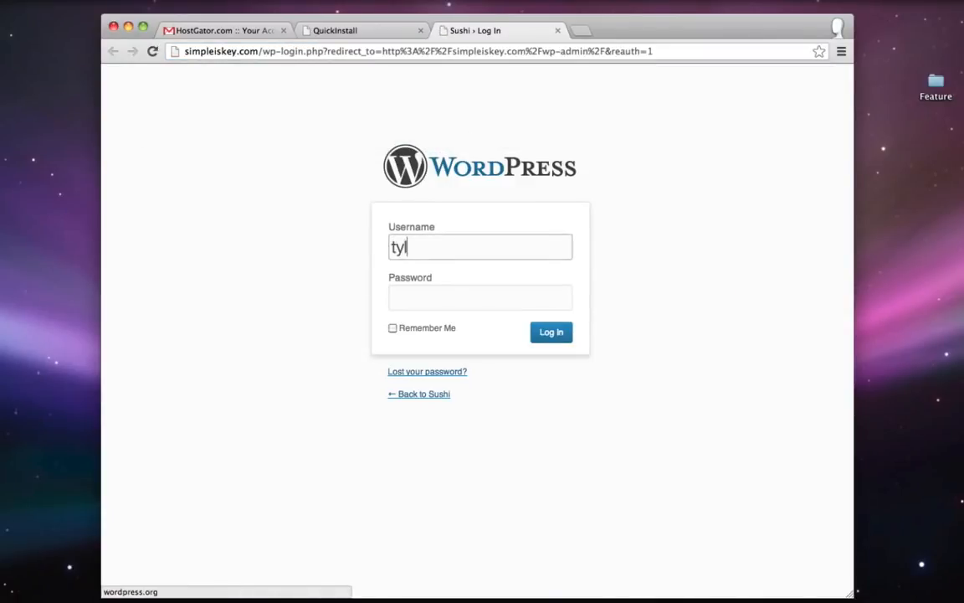
pyautogui.rightClick(466, 293)
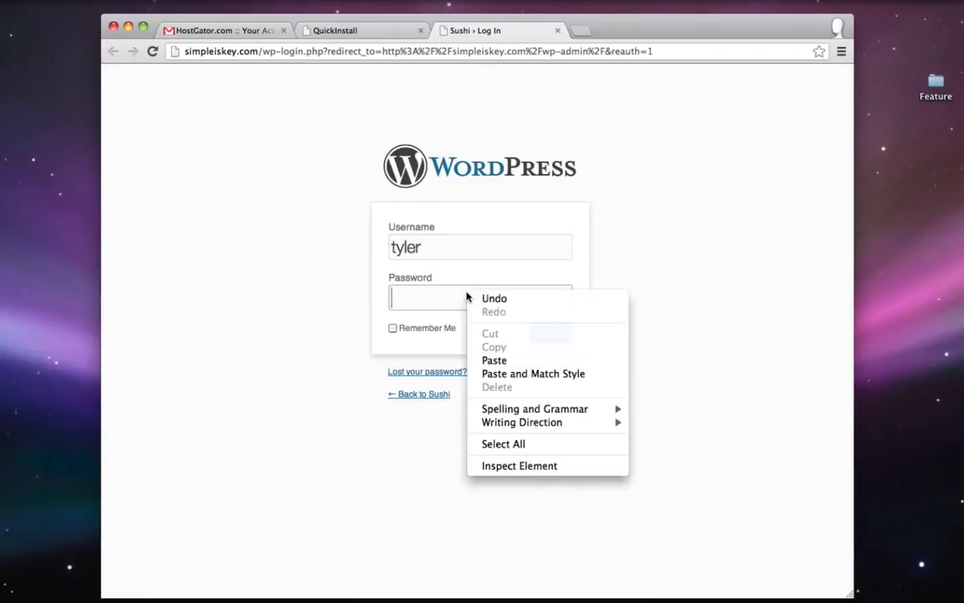
pyautogui.click(536, 360)
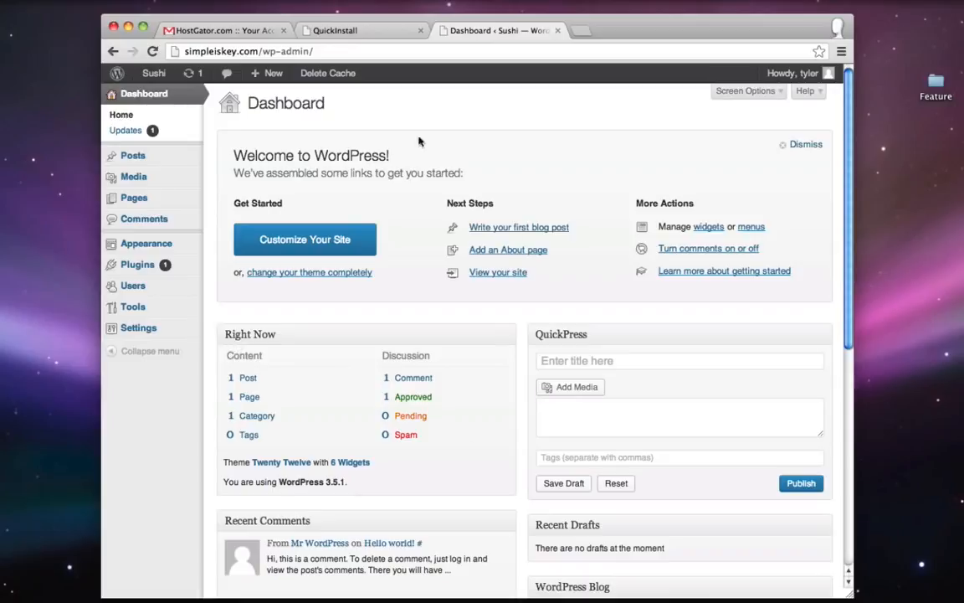
# - Enter and confirm a new admin password in Your Profile, then update the profile
pyautogui.moveTo(173, 293)
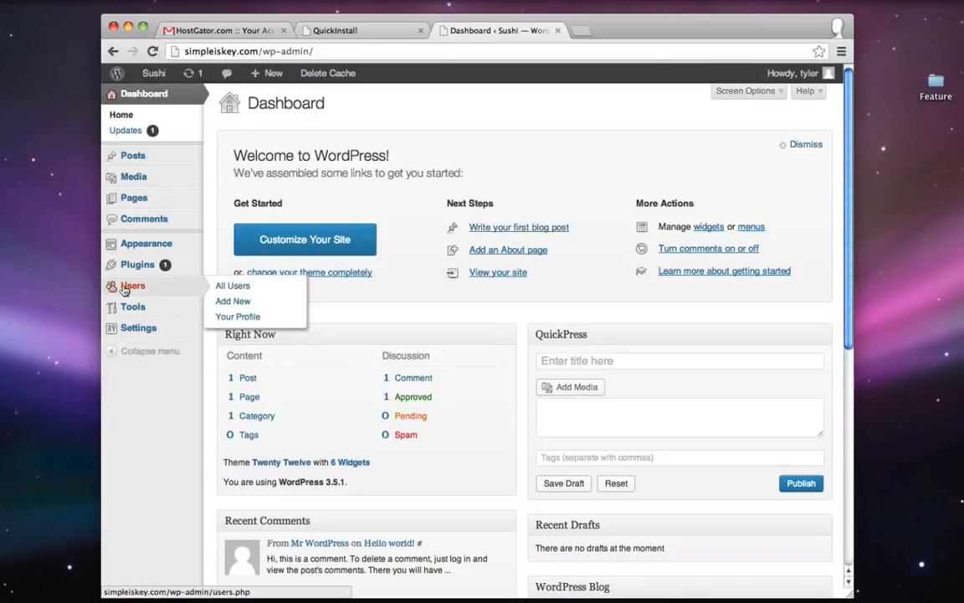
pyautogui.click(244, 320)
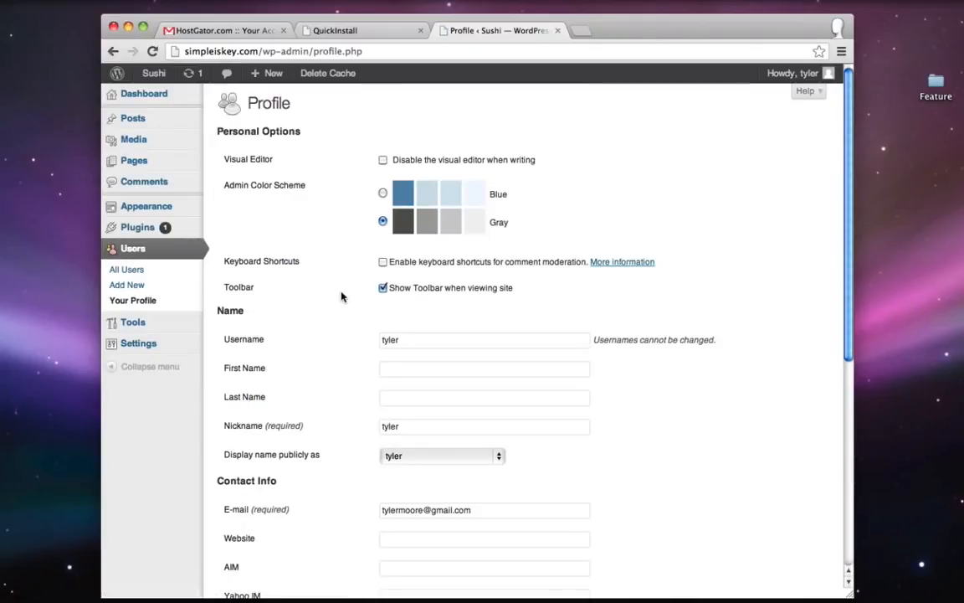
pyautogui.scroll(-10, 344, 297)
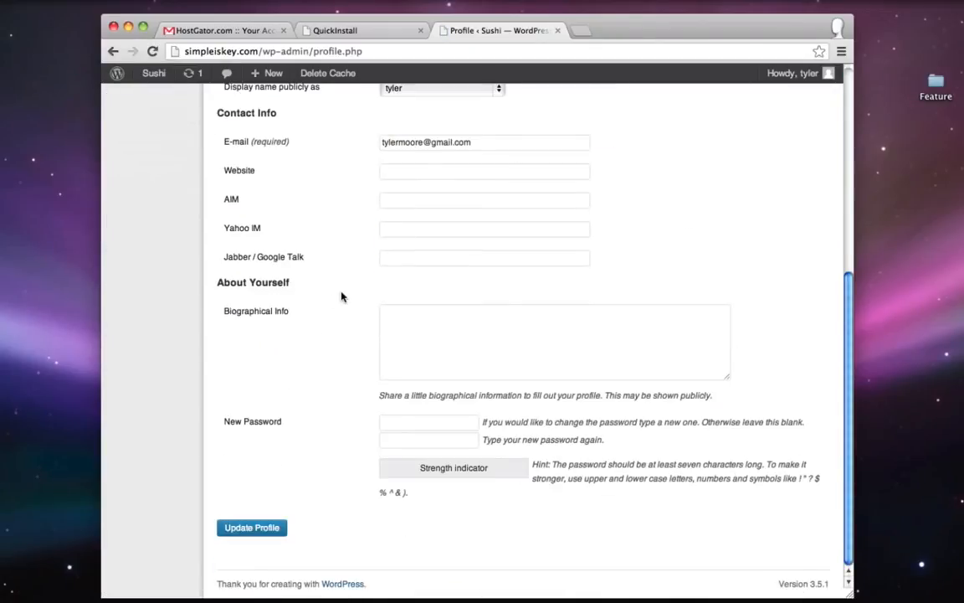
pyautogui.click(414, 422)
pyautogui.write('asdf')
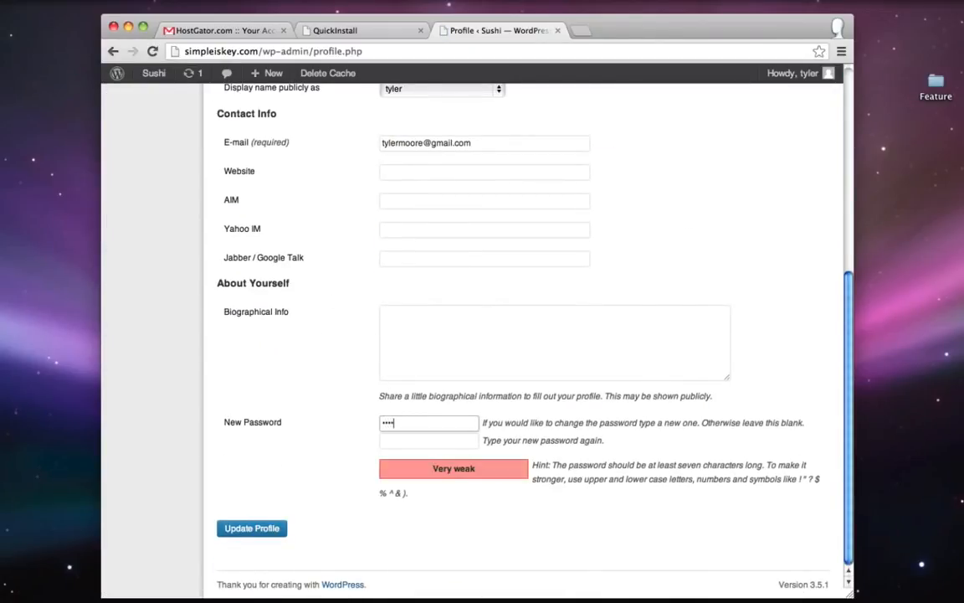
pyautogui.write('asdf')
pyautogui.press('Tab')
pyautogui.write('as')
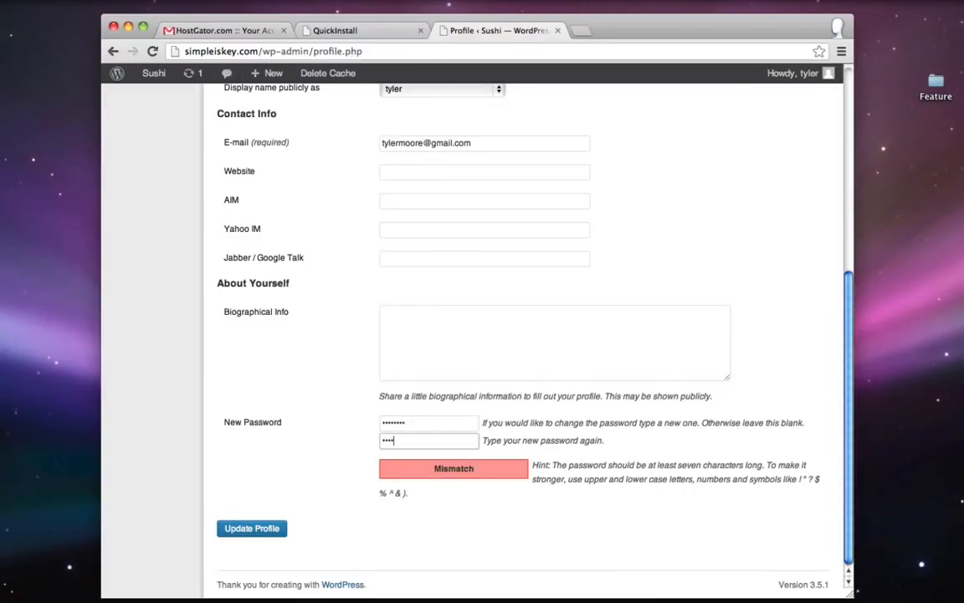
pyautogui.write('dfasdf')
pyautogui.click(252, 533)
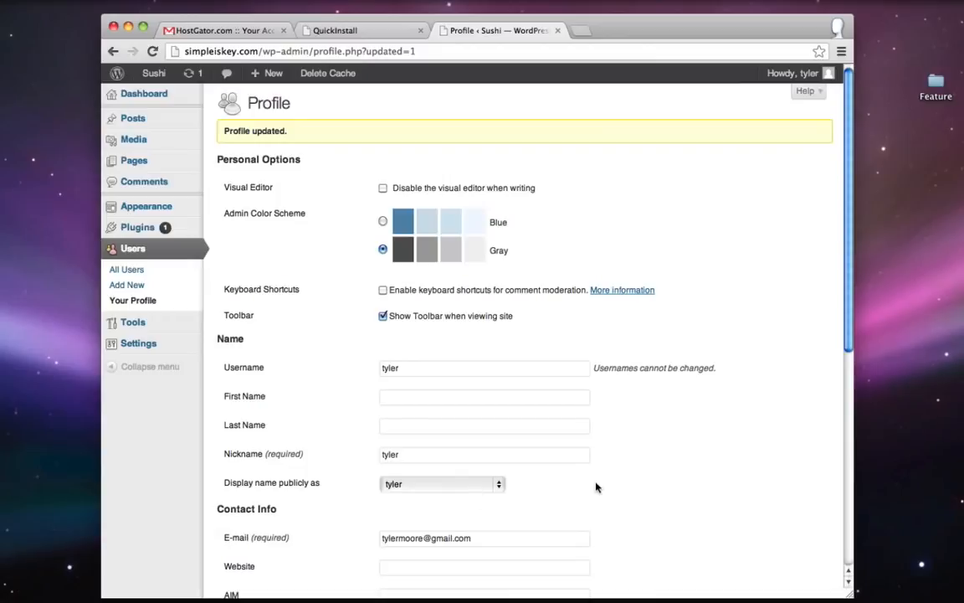
pyautogui.click(930, 586)
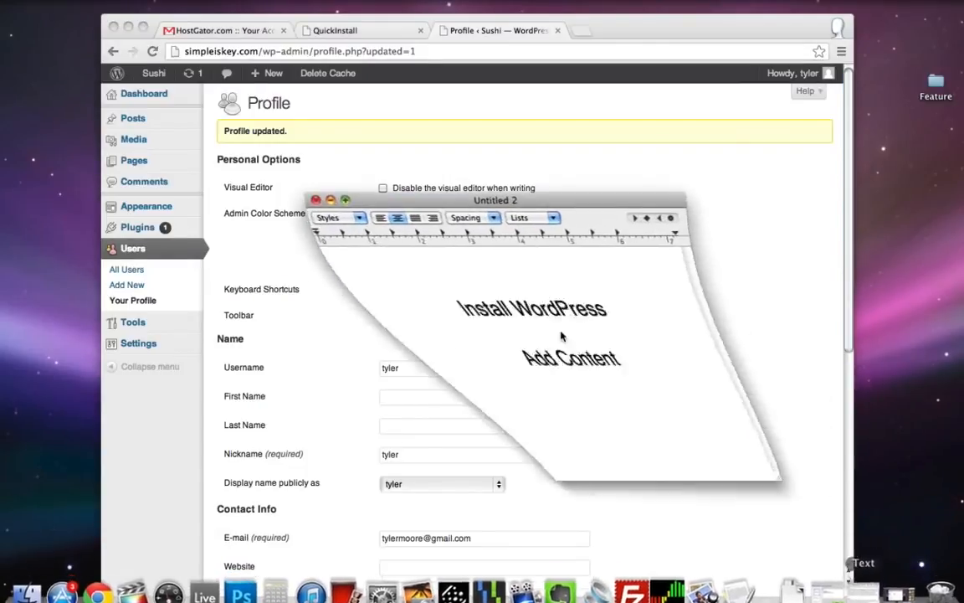
# - Replace the checklist text 'Install WordPress' with 'Install Theme' and minimize TextEdit
pyautogui.moveTo(616, 306); pyautogui.dragTo(379, 310)
pyautogui.press('BackSpace')
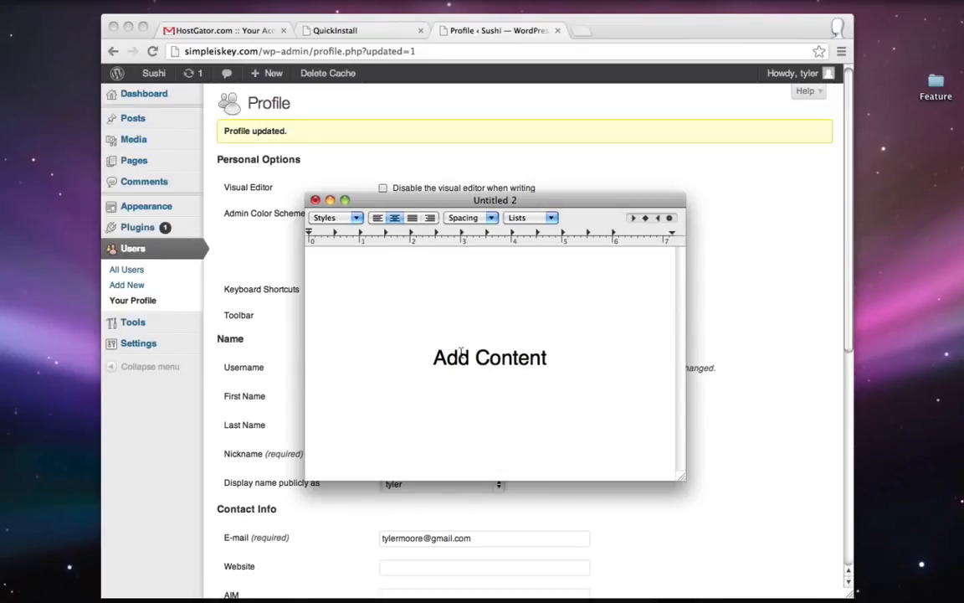
pyautogui.write('Install Theme')
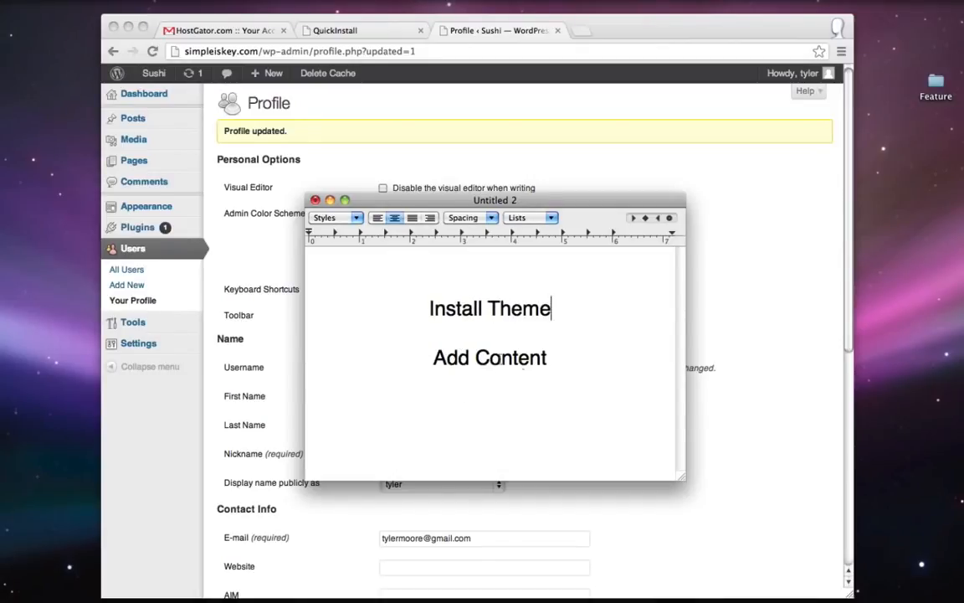
pyautogui.doubleClick(437, 308)
pyautogui.click(552, 308)
pyautogui.click(331, 201)
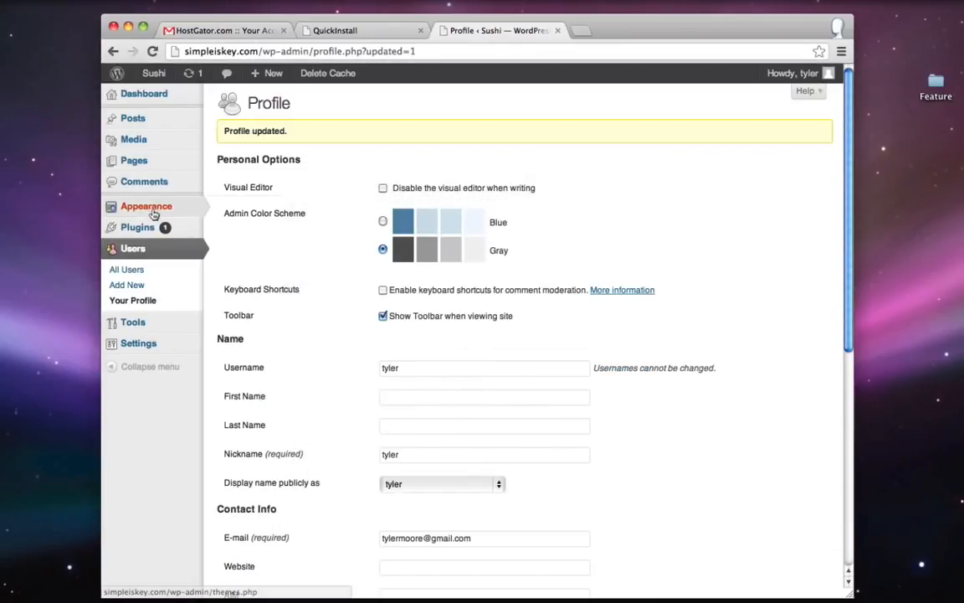
# - Search for 'ifeature' in Install Themes, install and activate it, and complete setup
pyautogui.moveTo(155, 211)
pyautogui.click(240, 209)
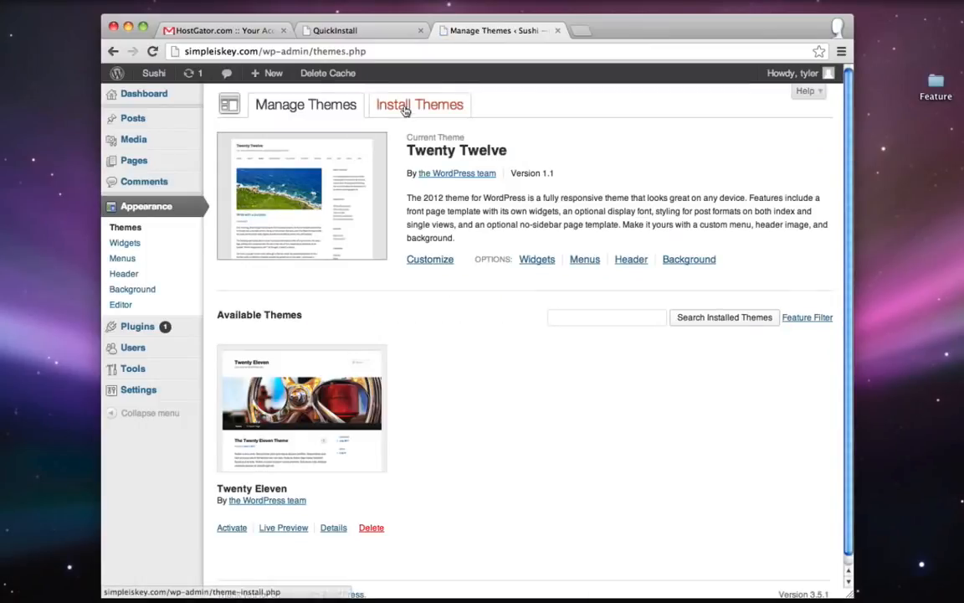
pyautogui.click(426, 105)
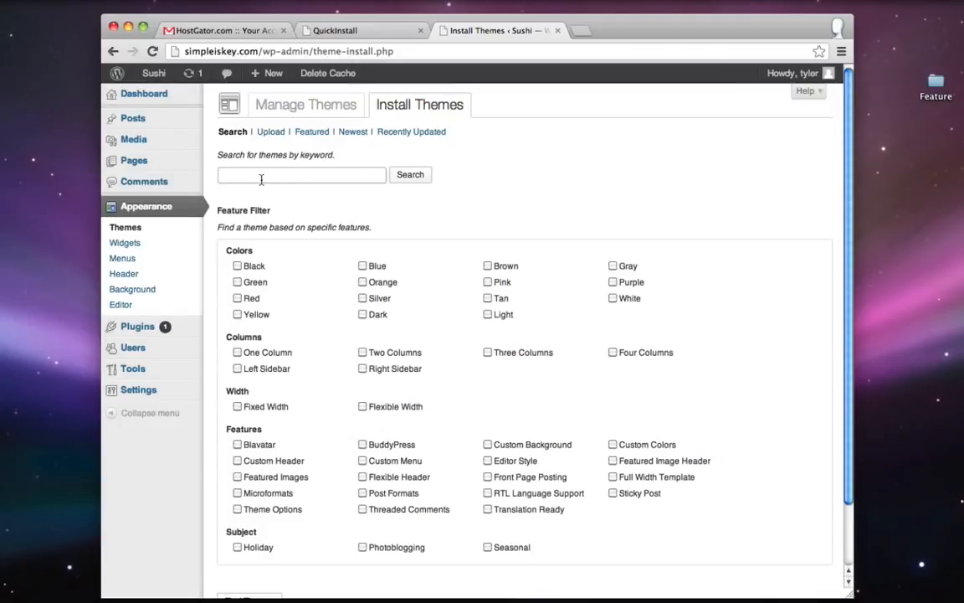
pyautogui.write('ifeature')
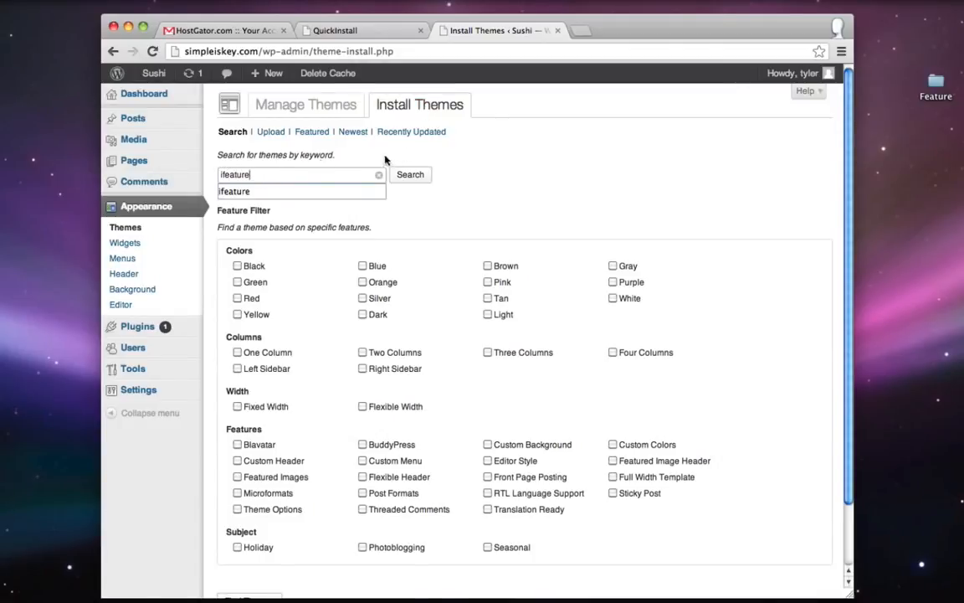
pyautogui.press('Return')
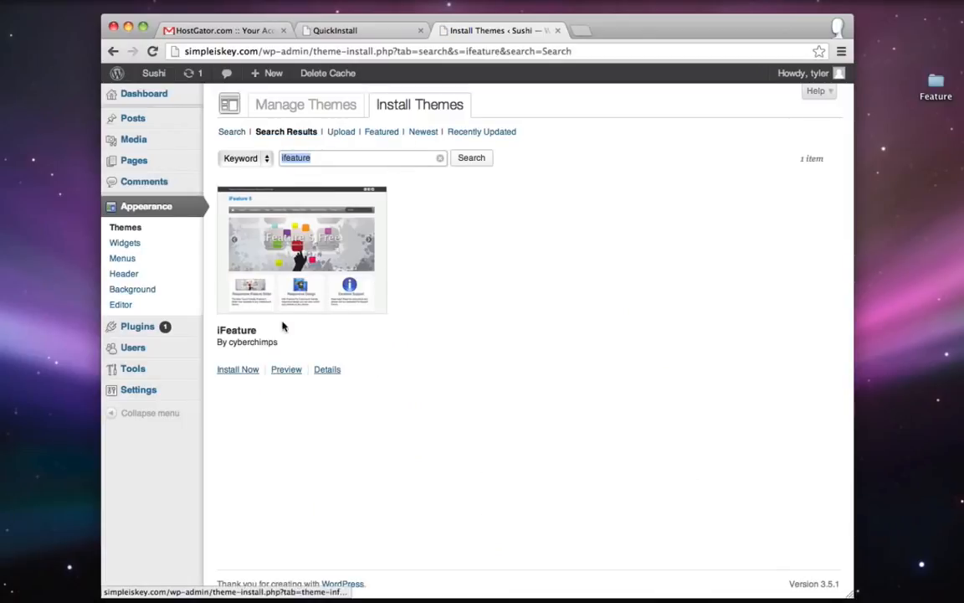
pyautogui.click(239, 373)
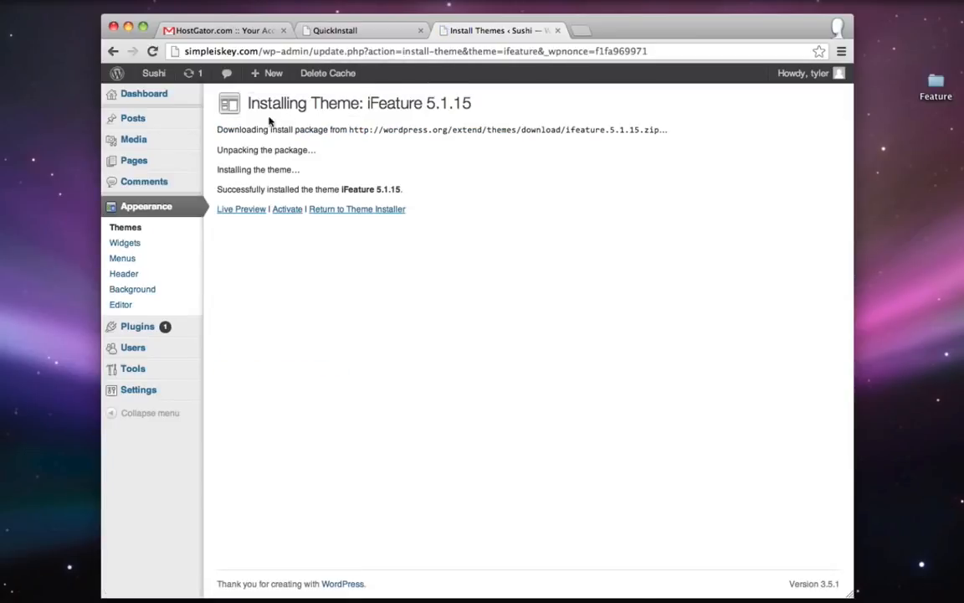
pyautogui.click(287, 210)
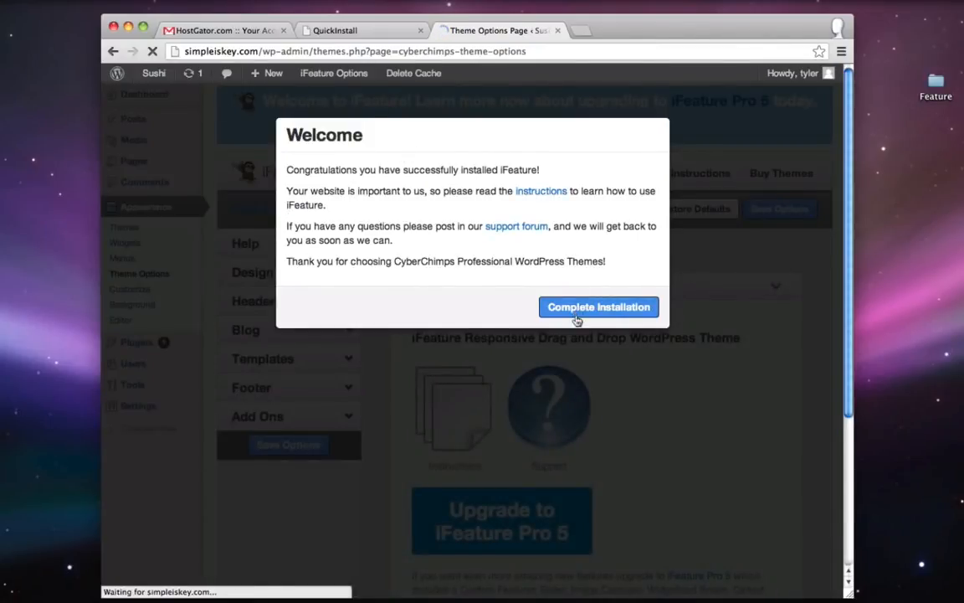
pyautogui.click(576, 313)
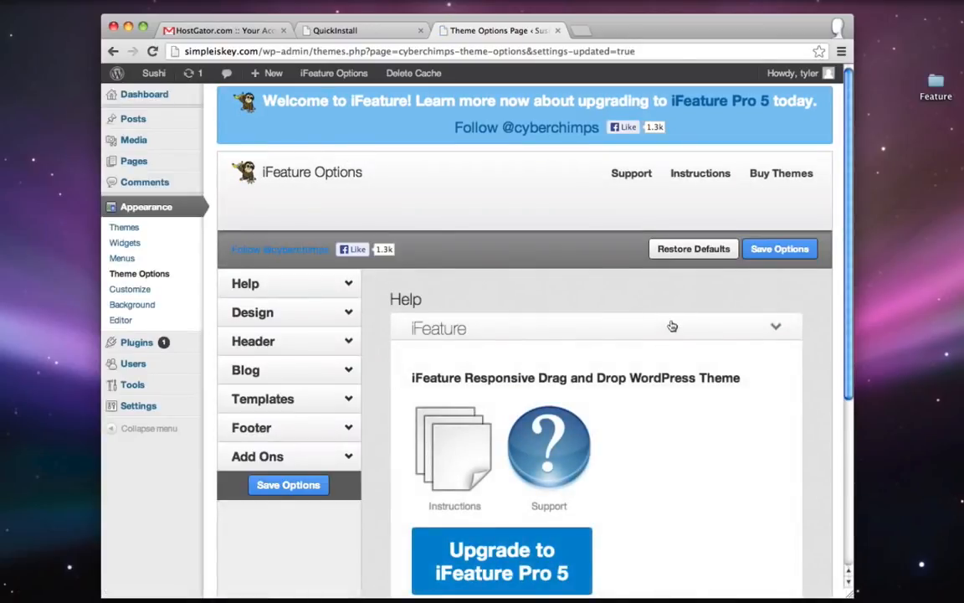
# - View the live Sushi front page in a new tab
pyautogui.rightClick(159, 74)
pyautogui.press('Escape')
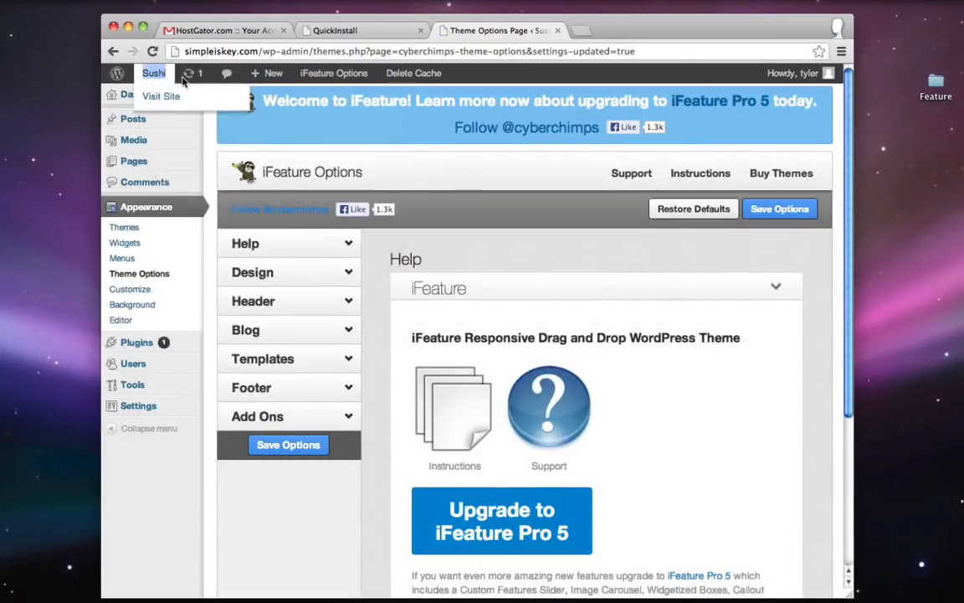
pyautogui.click(624, 30)
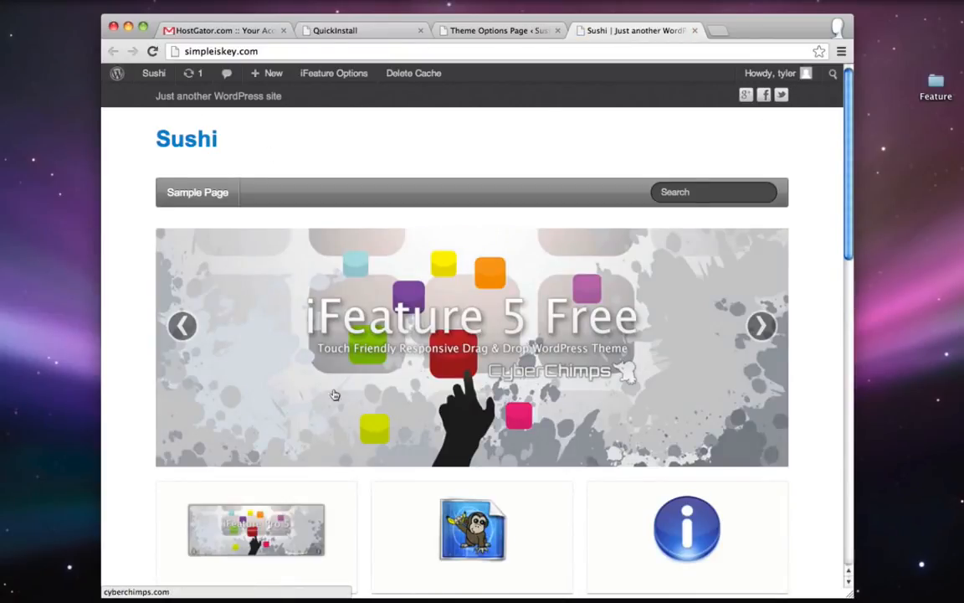
# - Delete the Install Theme line from the checklist, then close the site preview tab
pyautogui.click(875, 588)
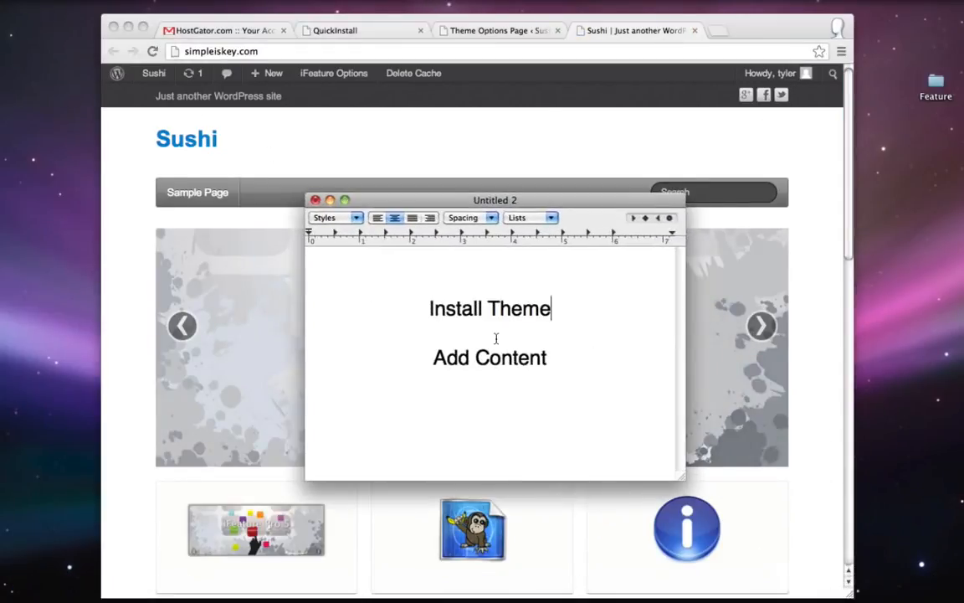
pyautogui.moveTo(552, 308); pyautogui.dragTo(430, 310)
pyautogui.press('BackSpace')
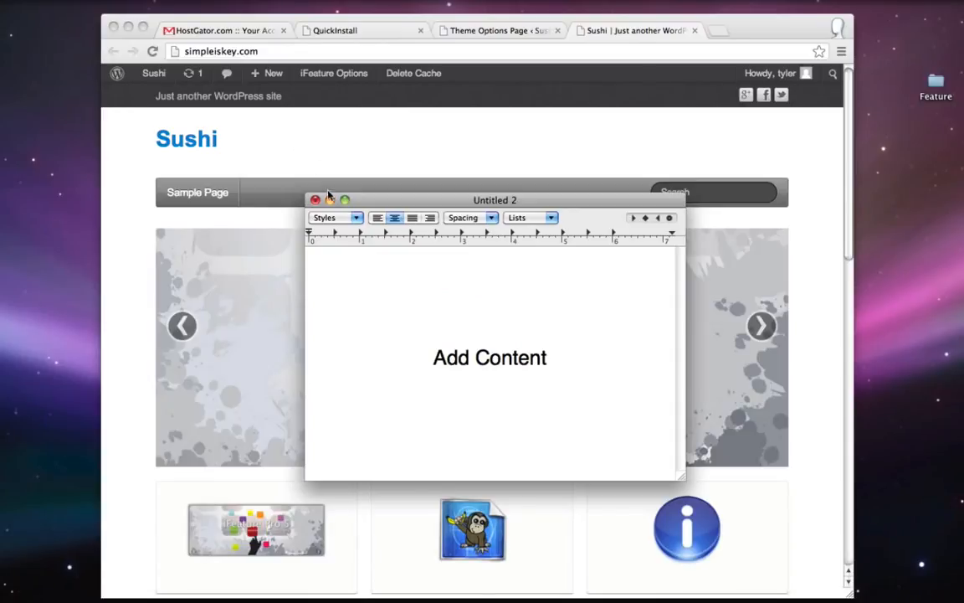
pyautogui.click(330, 199)
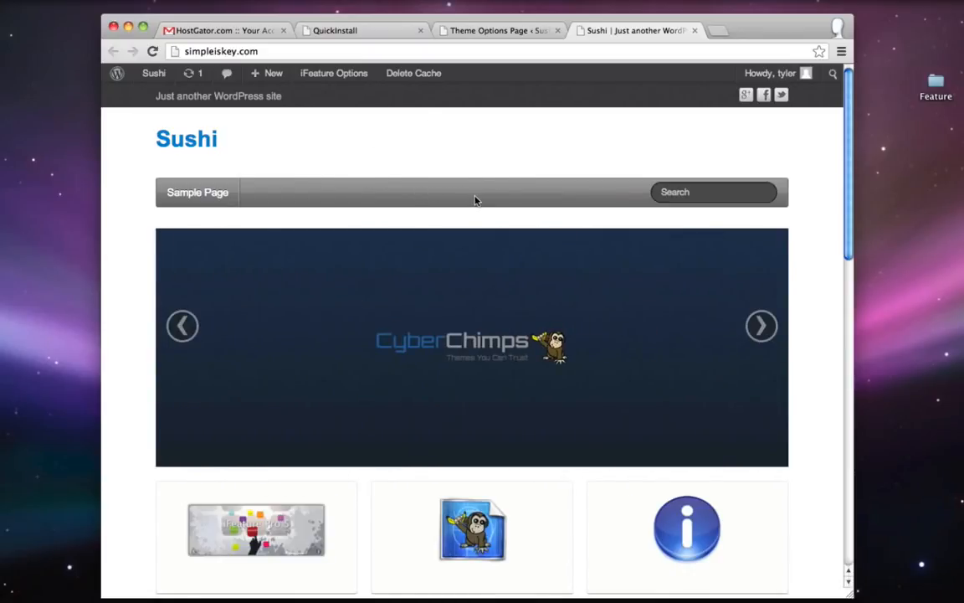
pyautogui.click(693, 30)
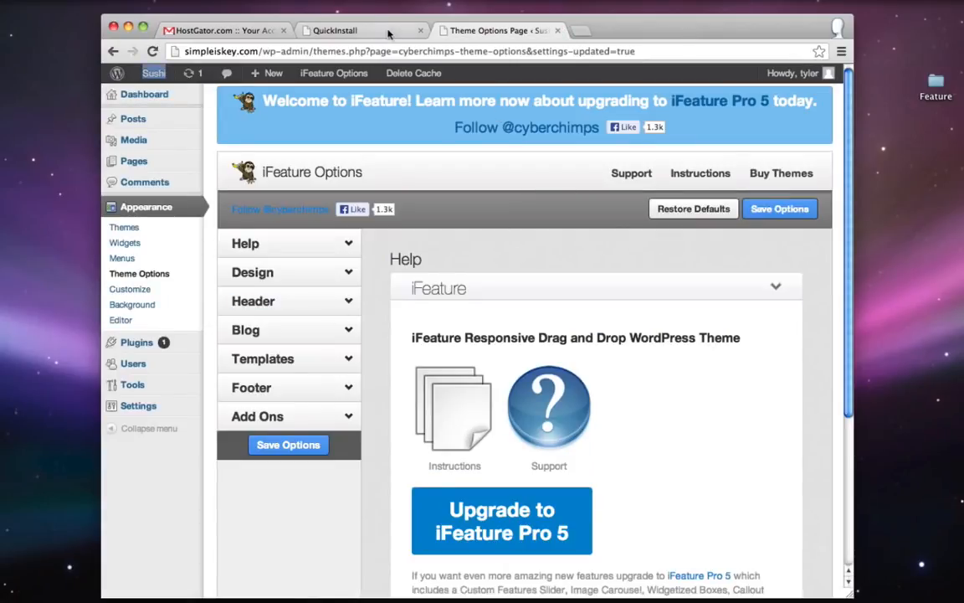
# - Publish new empty pages titled Home and Menu
pyautogui.moveTo(142, 167)
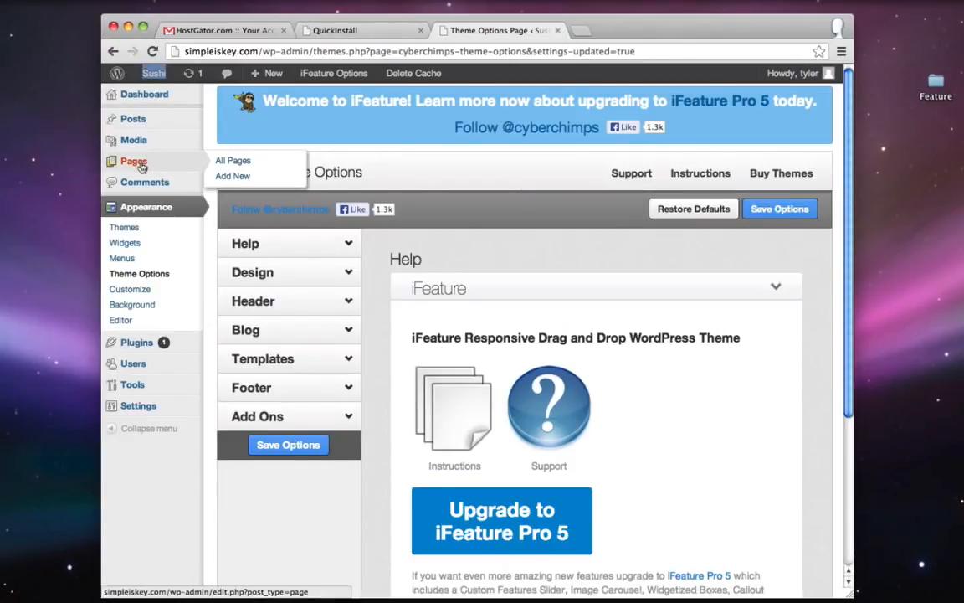
pyautogui.click(228, 178)
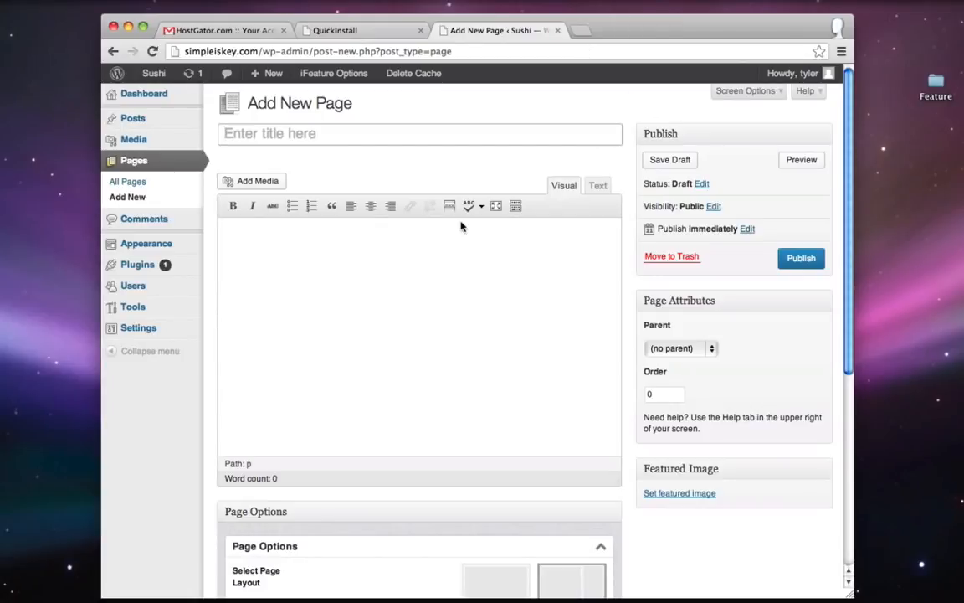
pyautogui.write('Home')
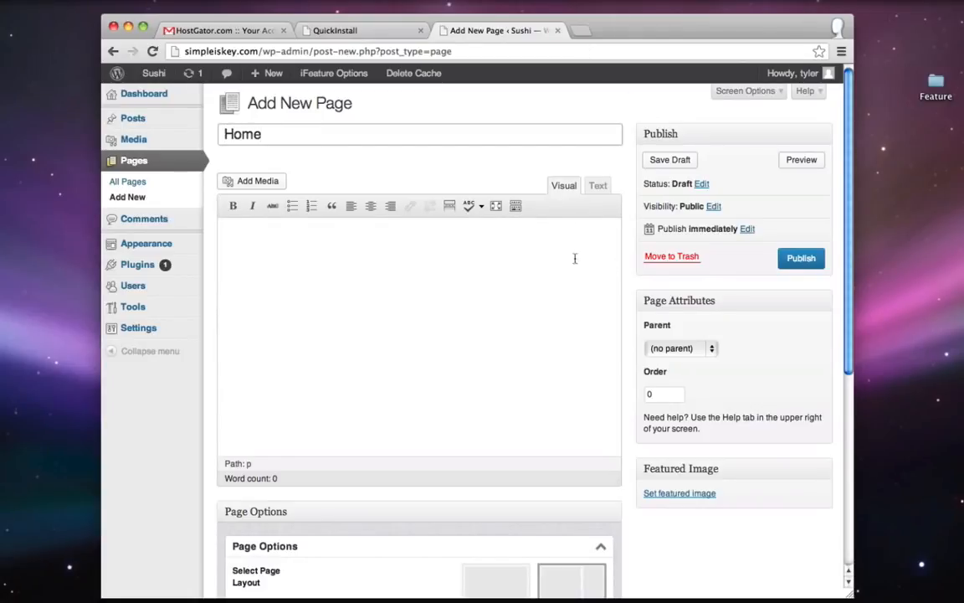
pyautogui.click(797, 259)
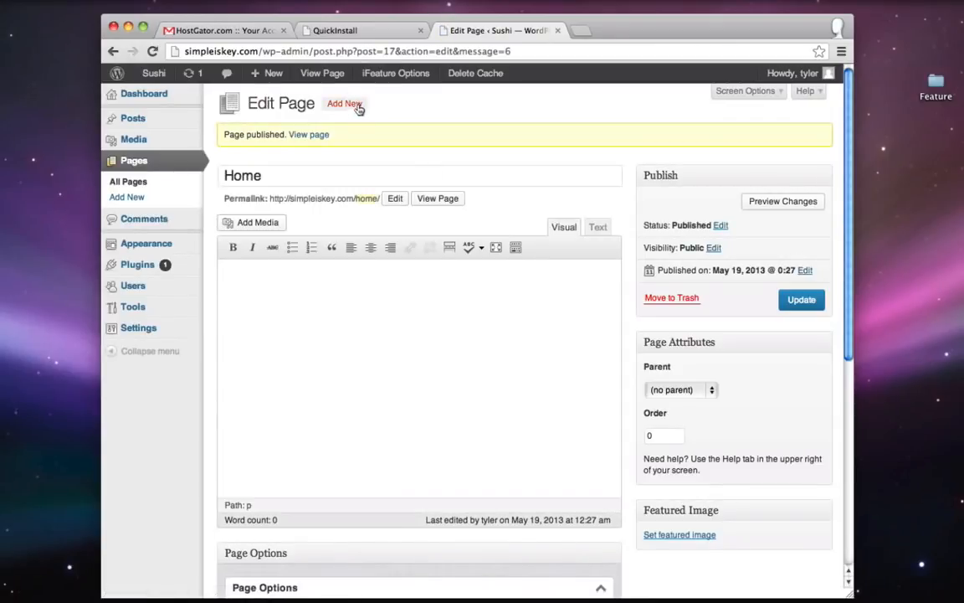
pyautogui.click(344, 103)
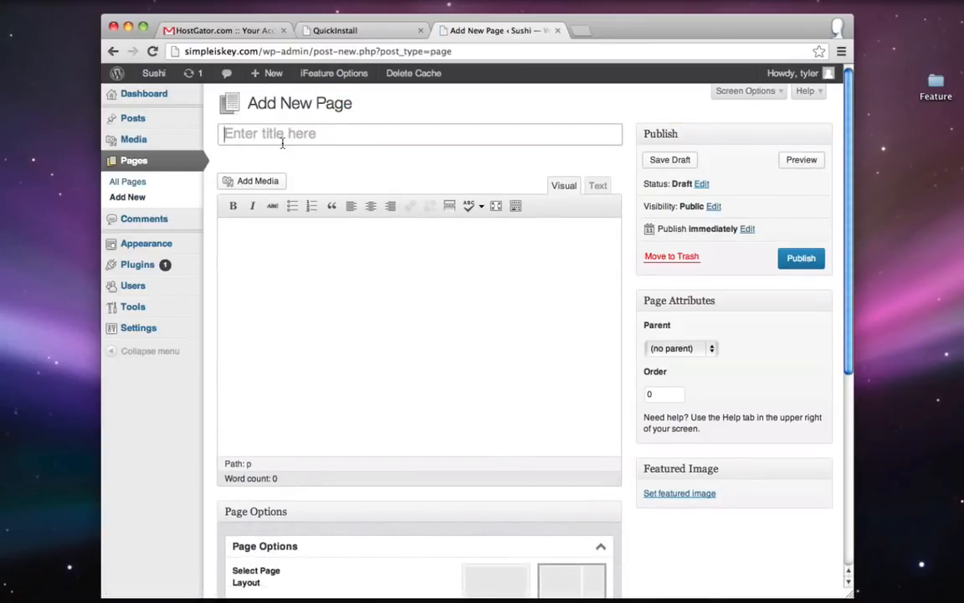
pyautogui.click(282, 142)
pyautogui.write('Menu')
pyautogui.click(816, 257)
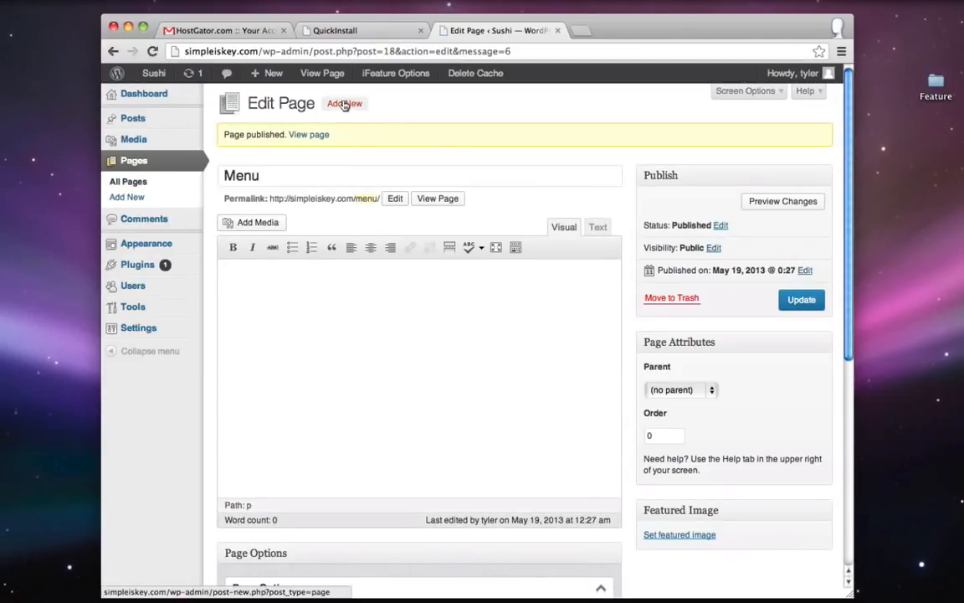
# - Publish empty pages titled About Us, Blog and Location / Contact
pyautogui.click(344, 105)
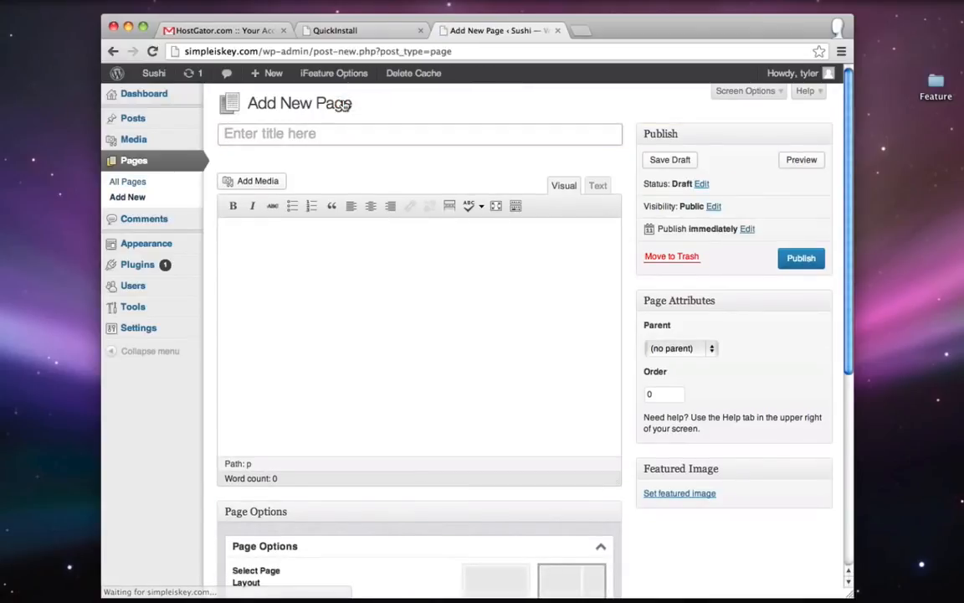
pyautogui.click(288, 134)
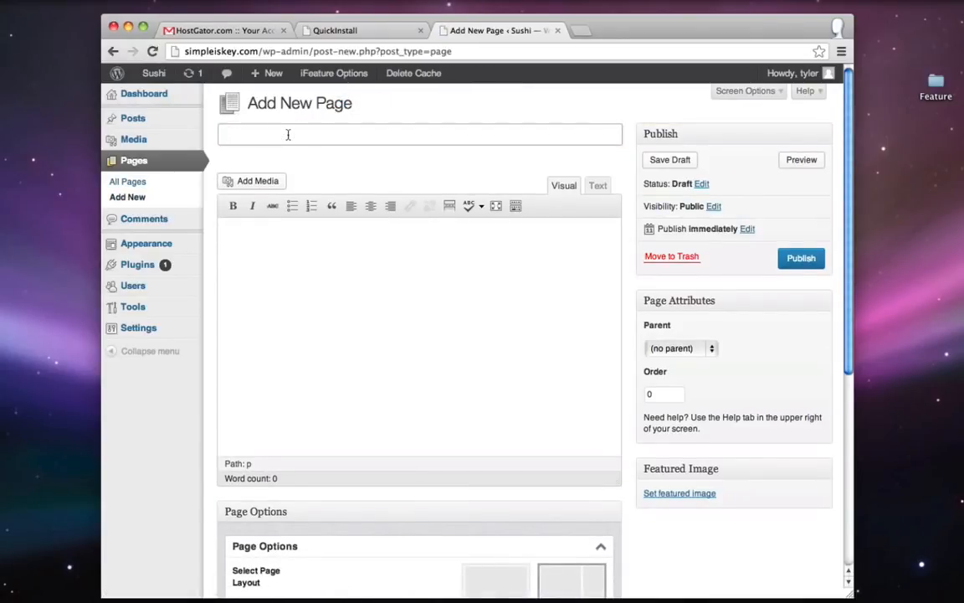
pyautogui.write('About Us')
pyautogui.click(793, 260)
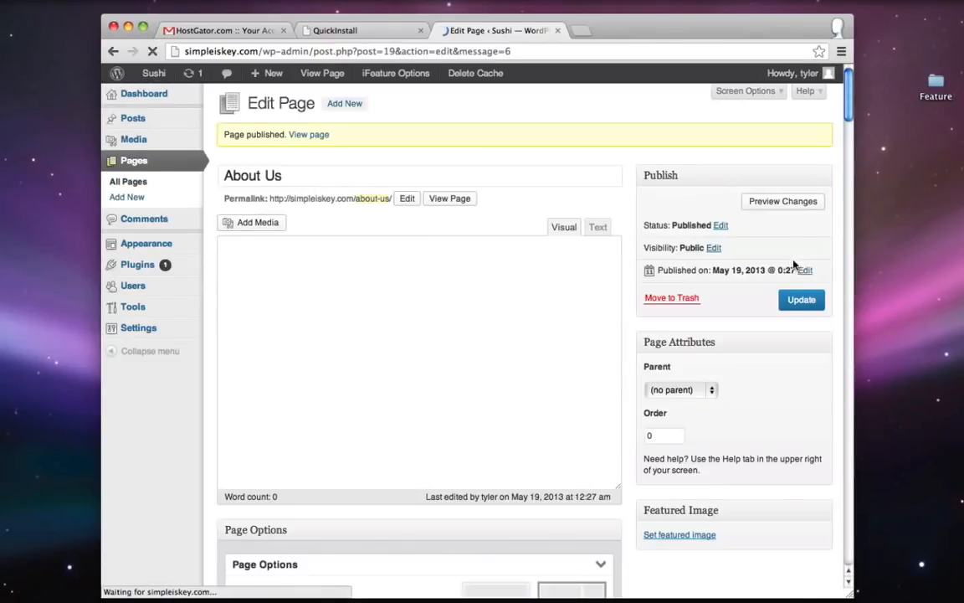
pyautogui.click(347, 104)
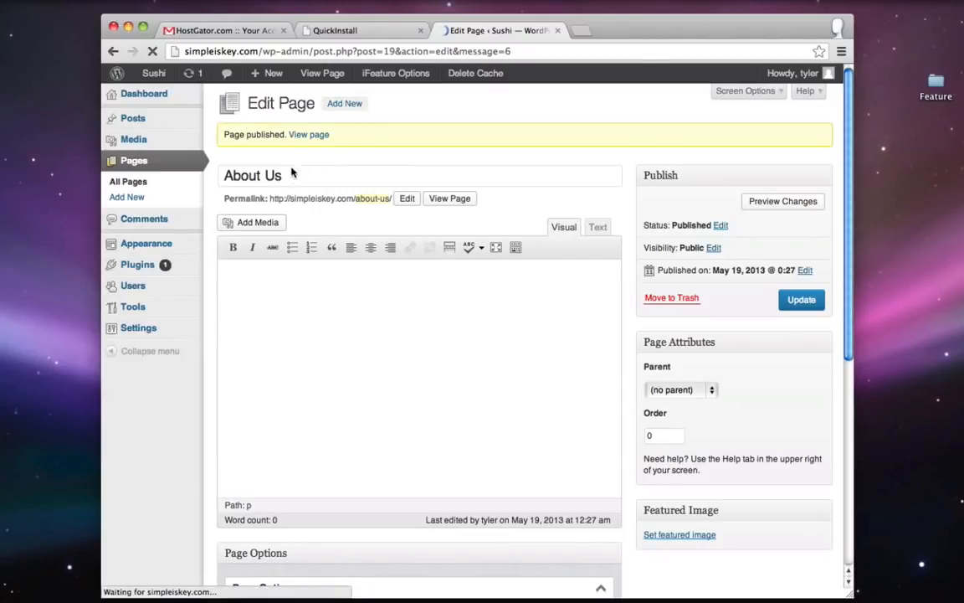
pyautogui.write('Blog')
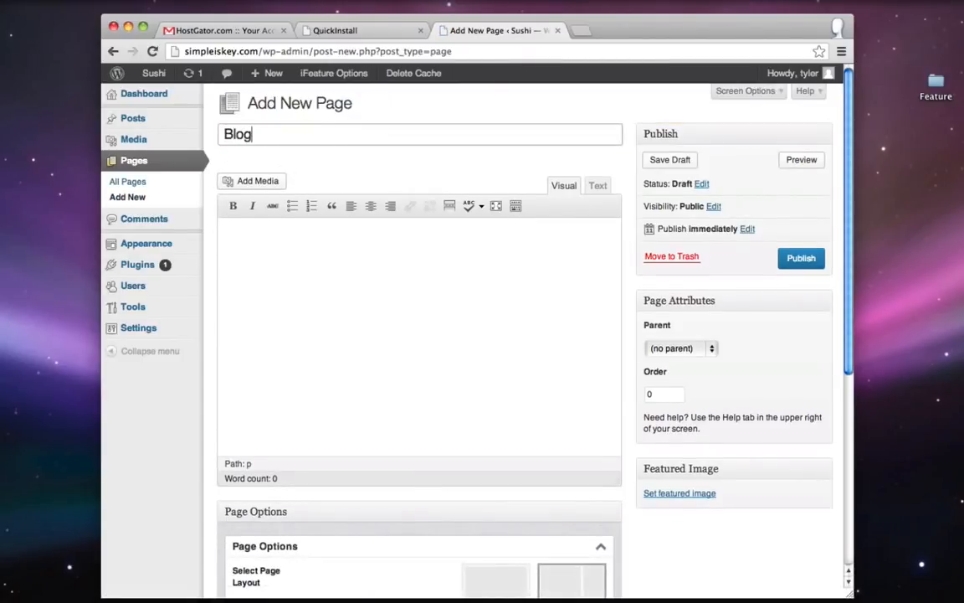
pyautogui.click(800, 266)
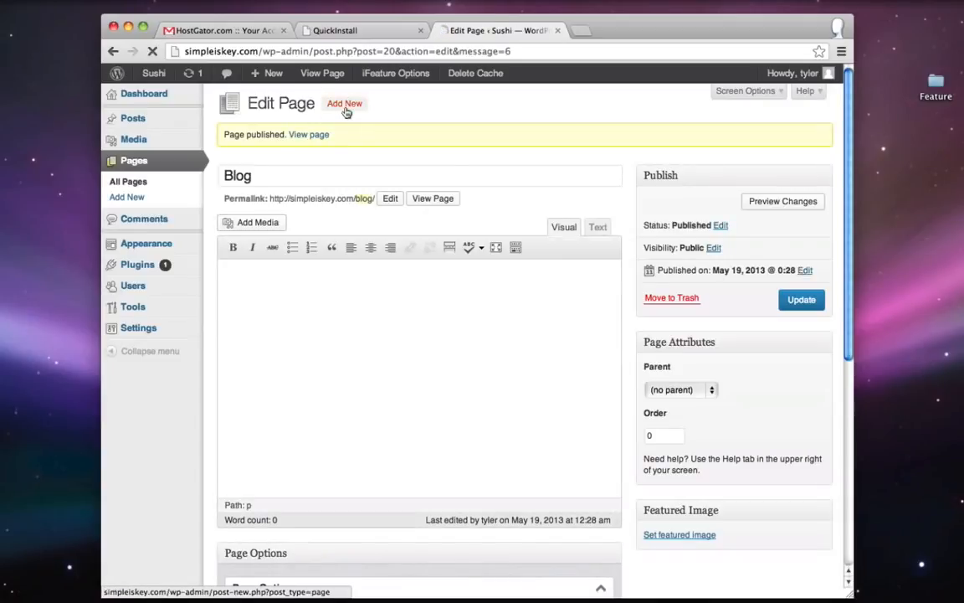
pyautogui.click(345, 107)
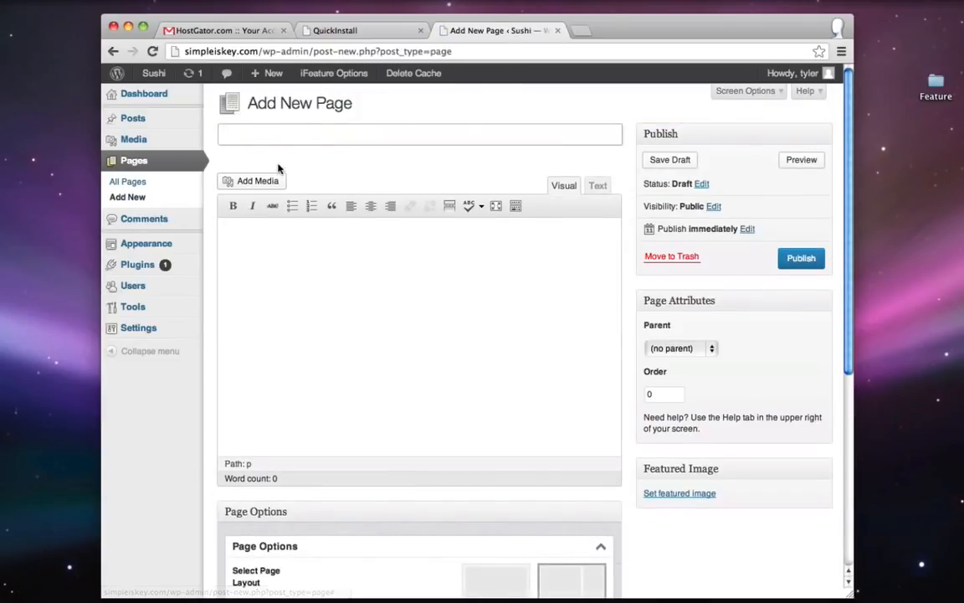
pyautogui.write('Location / Con')
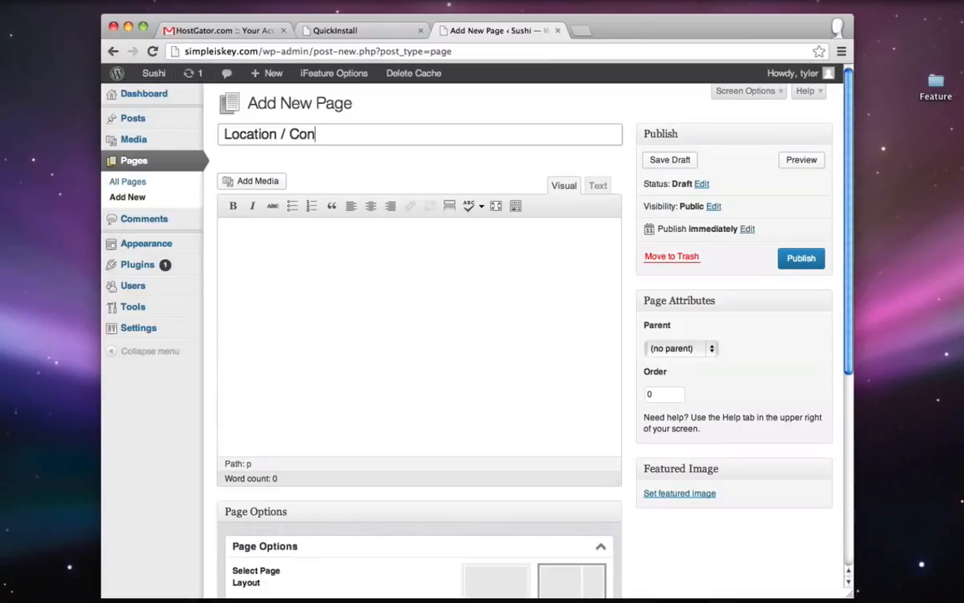
pyautogui.write('tact')
pyautogui.click(793, 258)
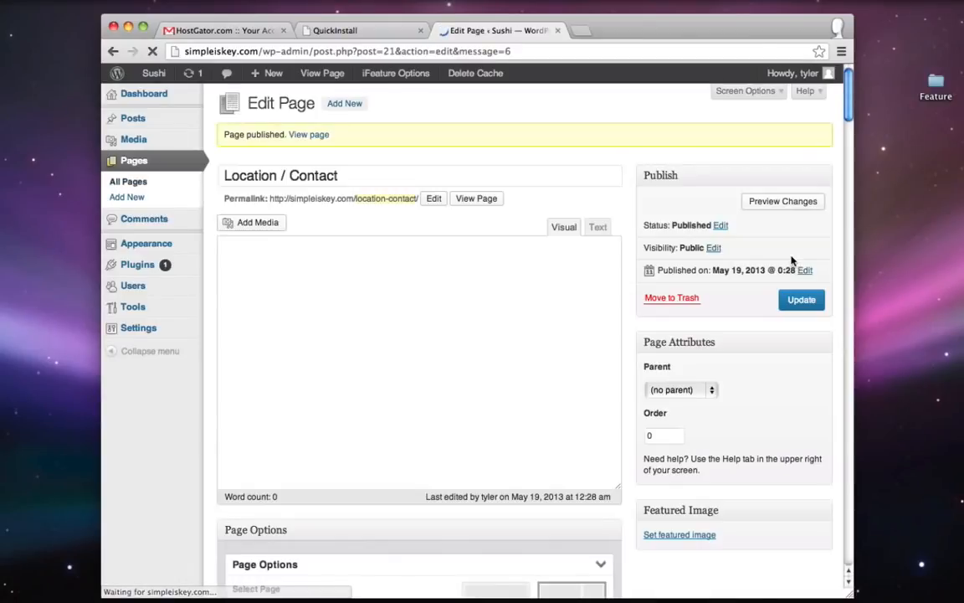
pyautogui.rightClick(155, 73)
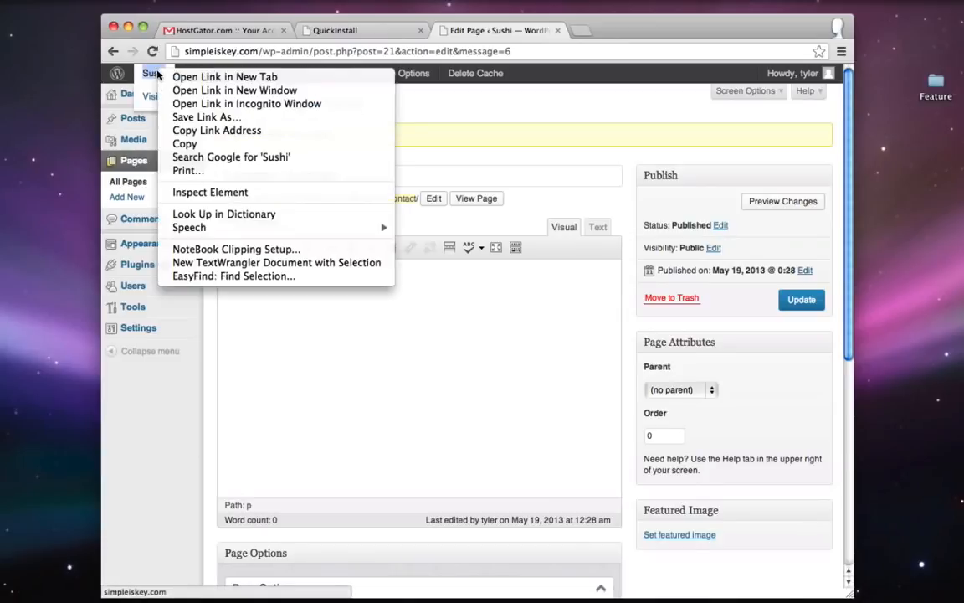
# - Open the live site in a new browser tab alongside the admin tab
pyautogui.click(209, 76)
pyautogui.click(642, 31)
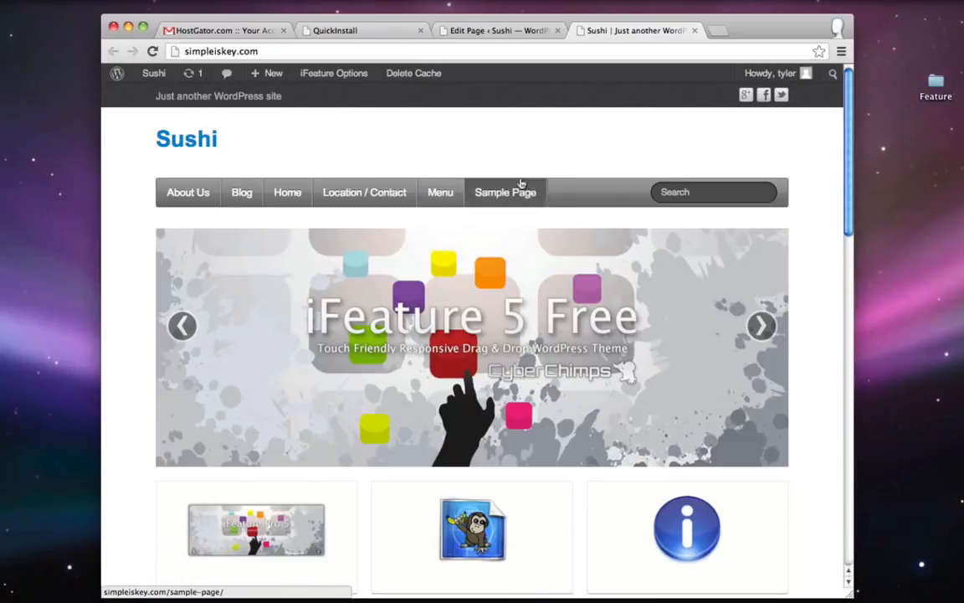
pyautogui.click(513, 32)
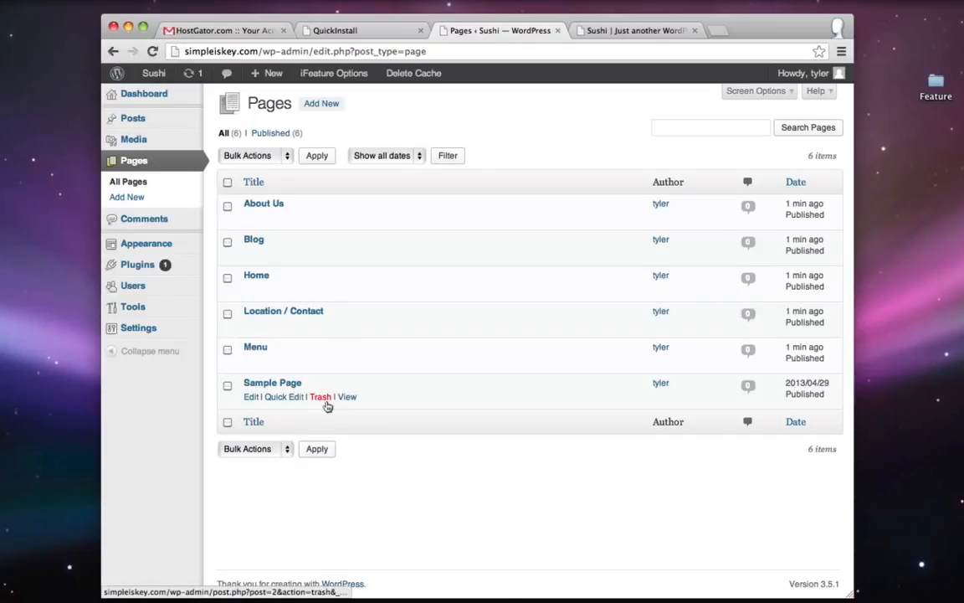
# - Trash the Sample Page, then delete it permanently from the Trash
pyautogui.click(320, 398)
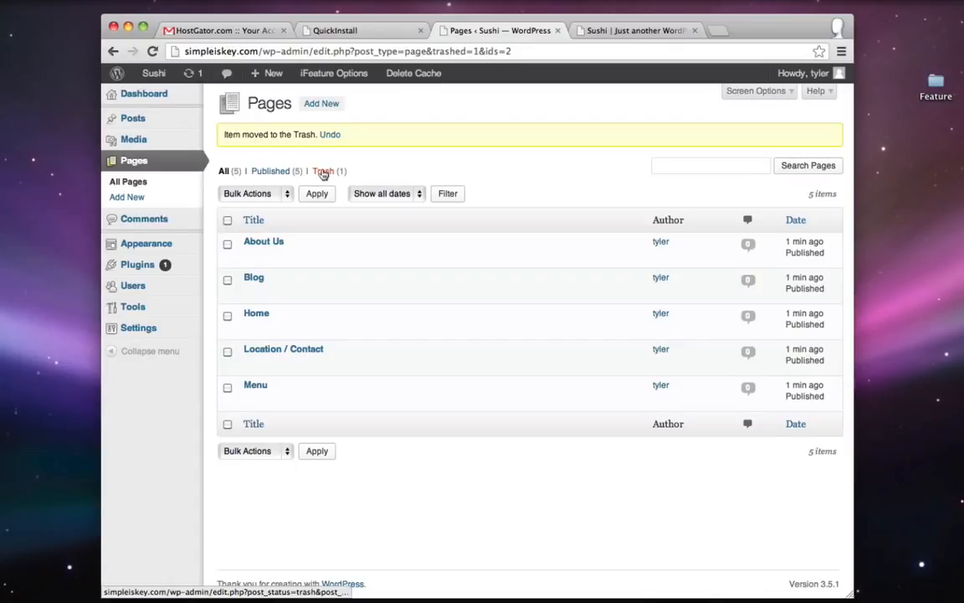
pyautogui.click(323, 173)
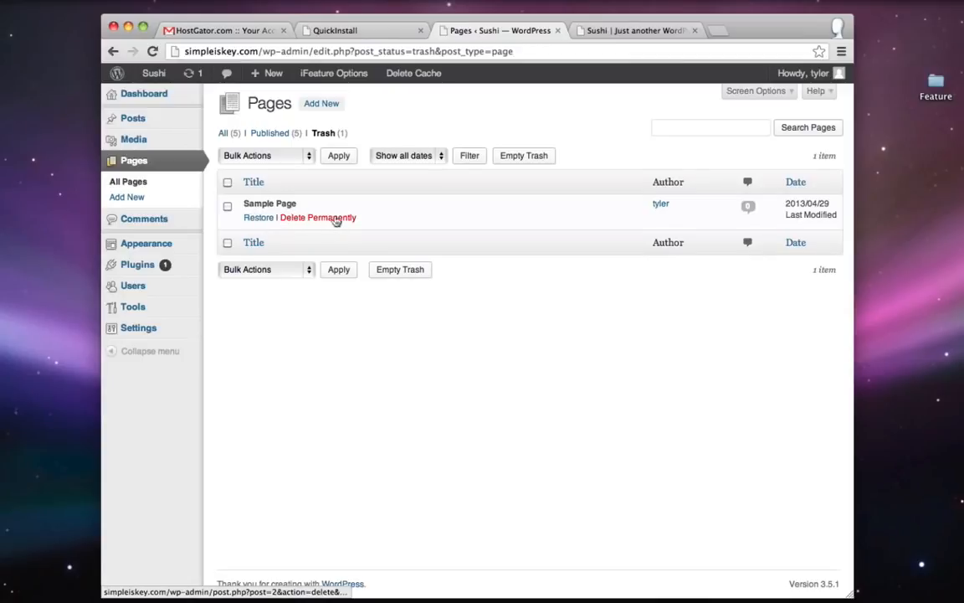
pyautogui.click(322, 220)
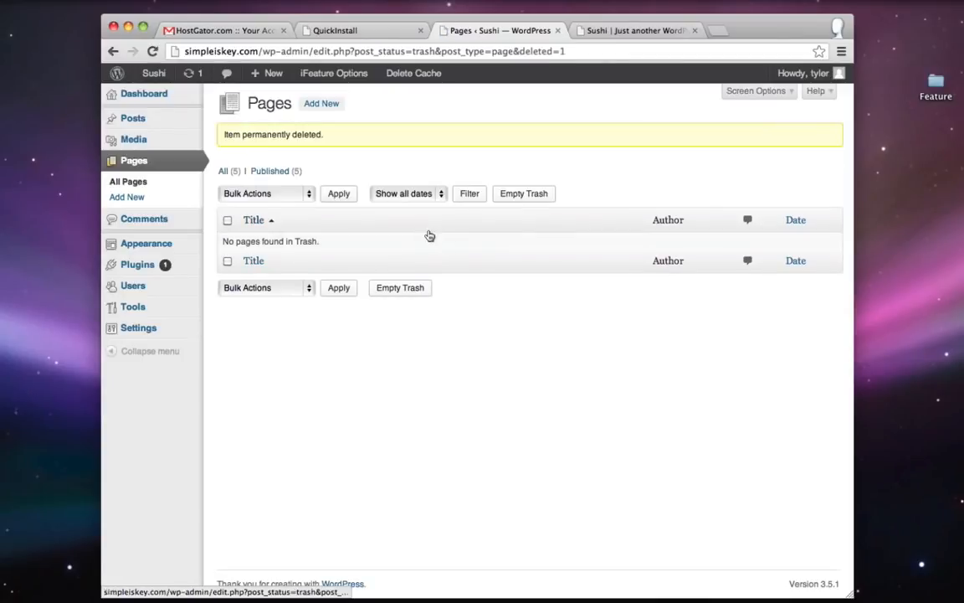
pyautogui.click(133, 164)
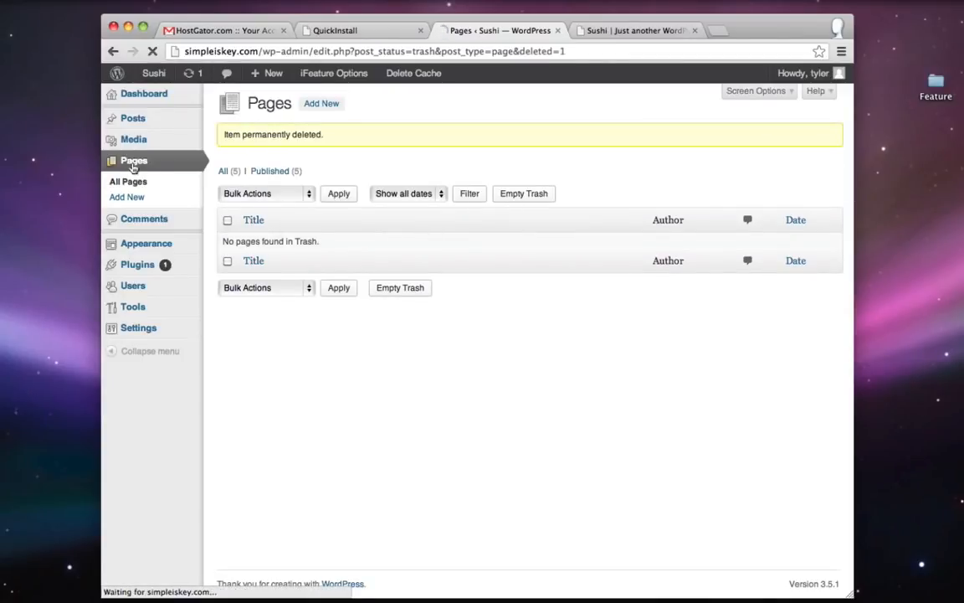
# - Reload the live site to confirm Sample Page is gone from the navigation bar
pyautogui.click(635, 31)
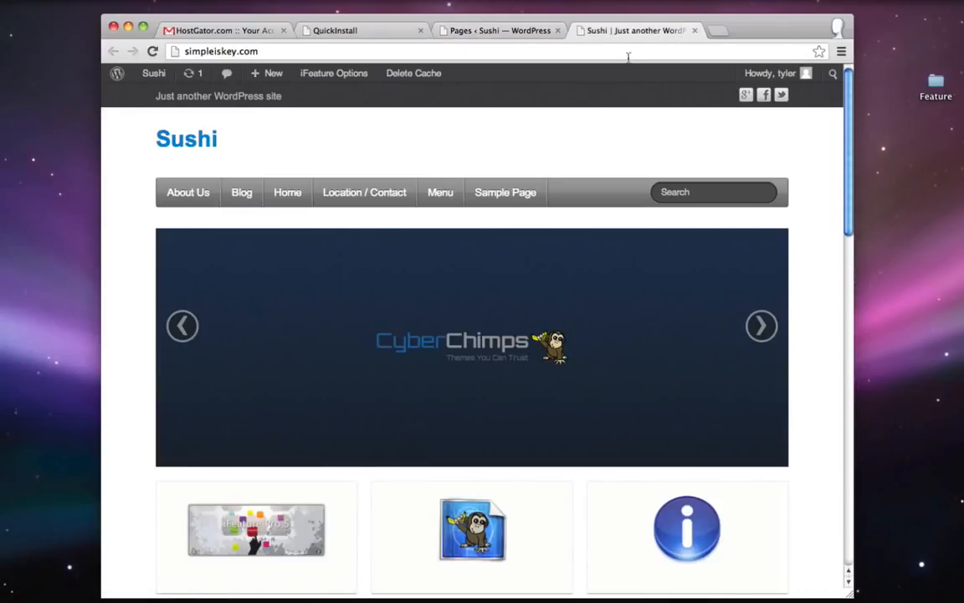
pyautogui.click(154, 51)
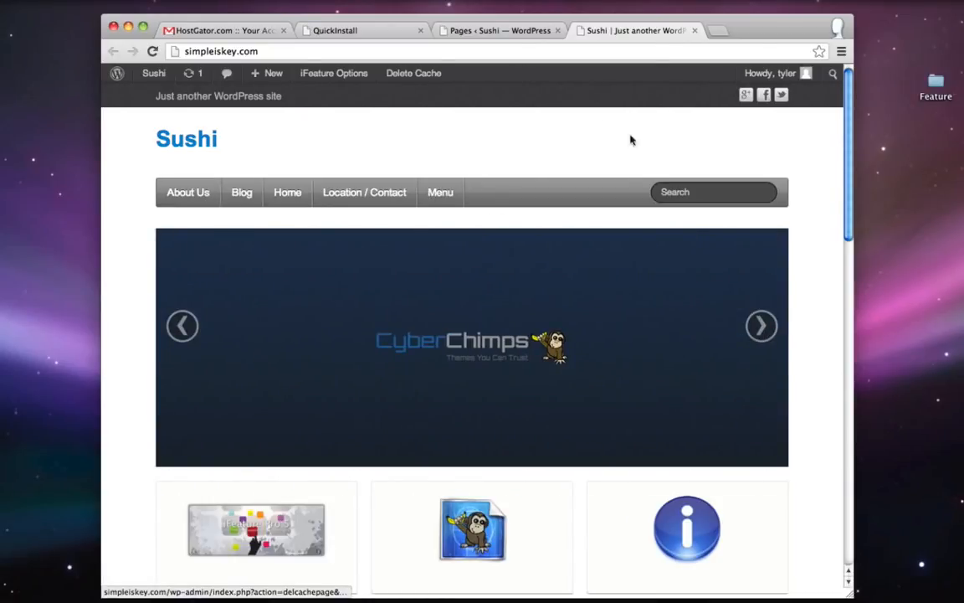
pyautogui.click(505, 38)
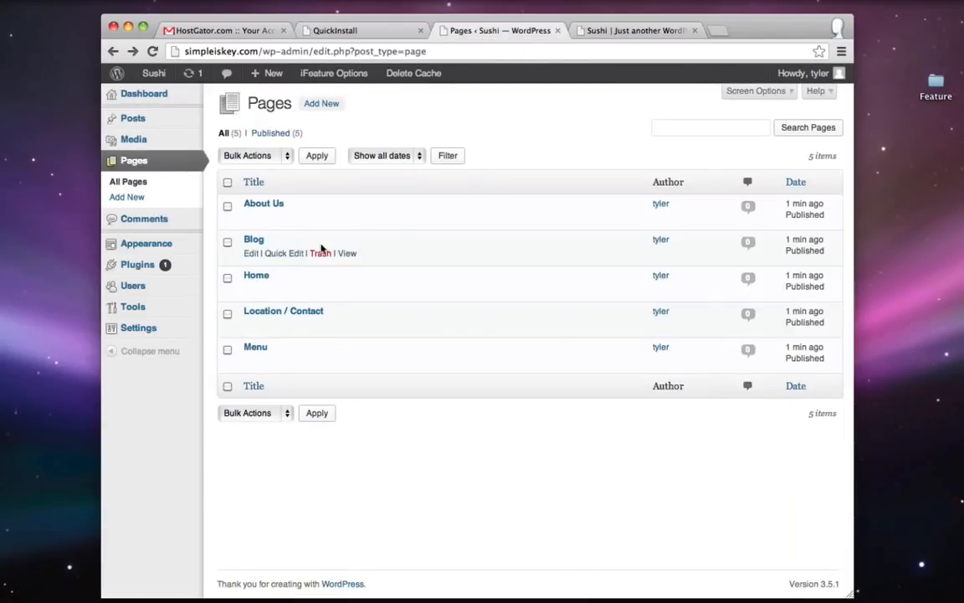
# - Create a new navigation menu named Main under Appearance > Menus
pyautogui.moveTo(144, 255)
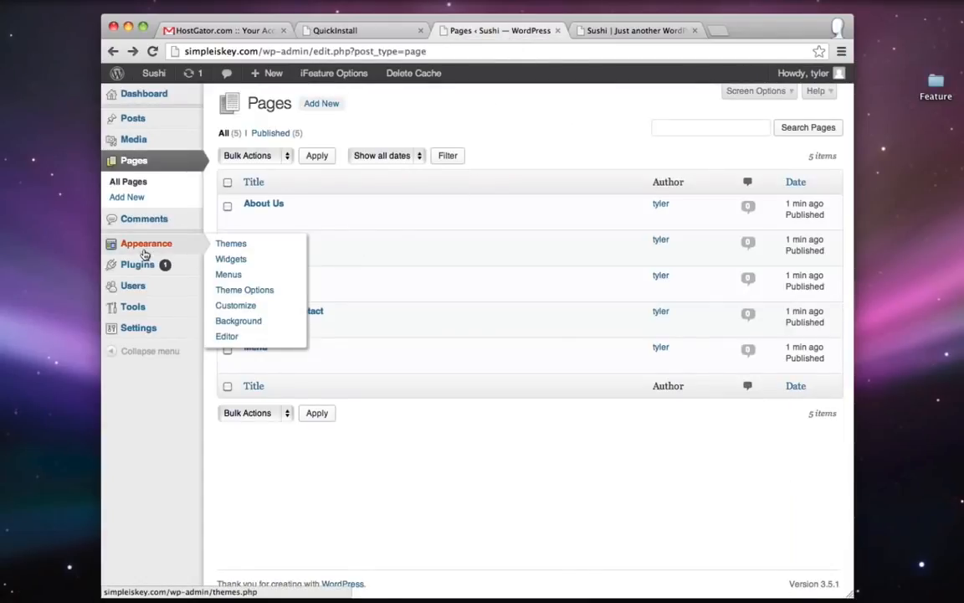
pyautogui.click(241, 275)
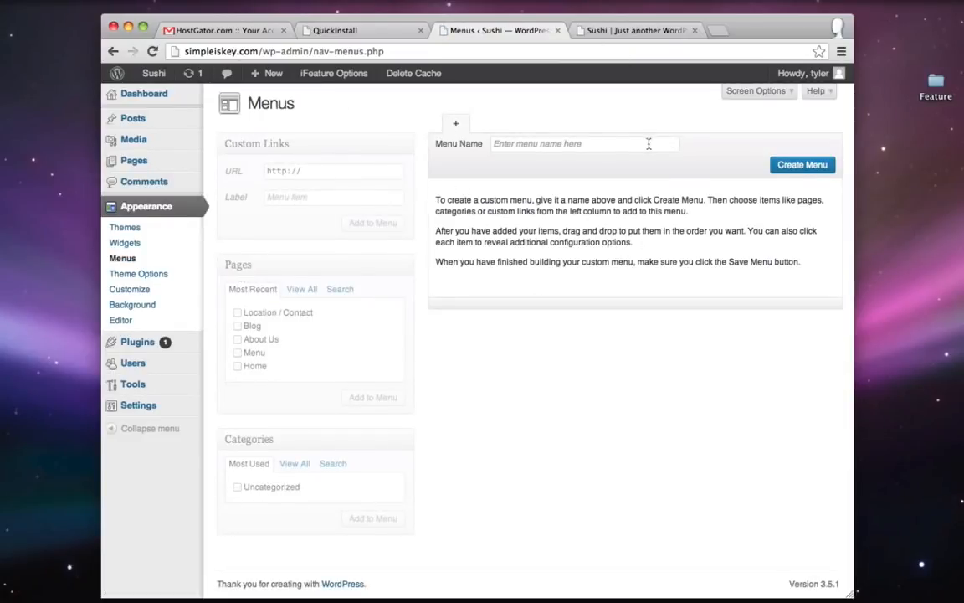
pyautogui.click(531, 148)
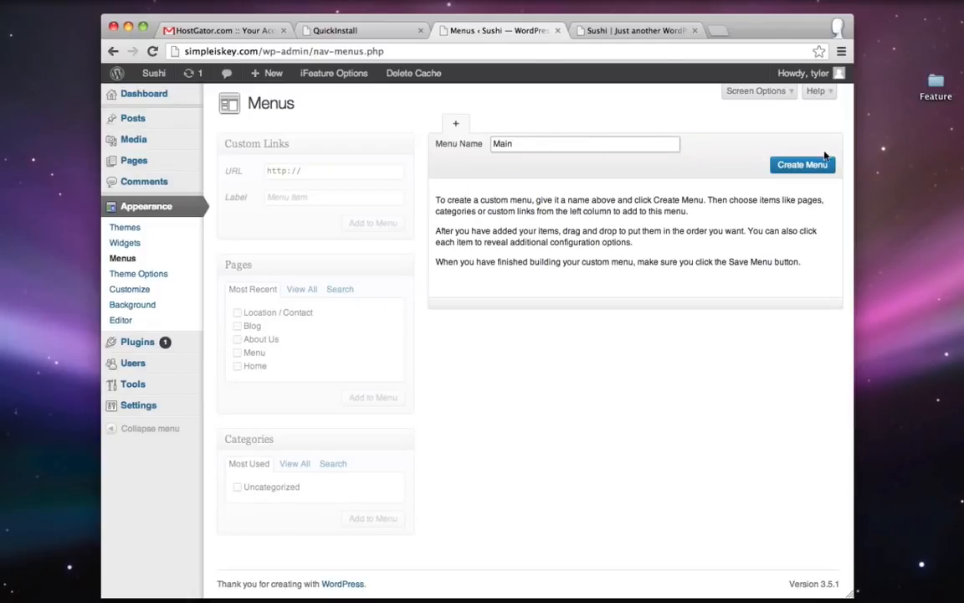
pyautogui.click(803, 164)
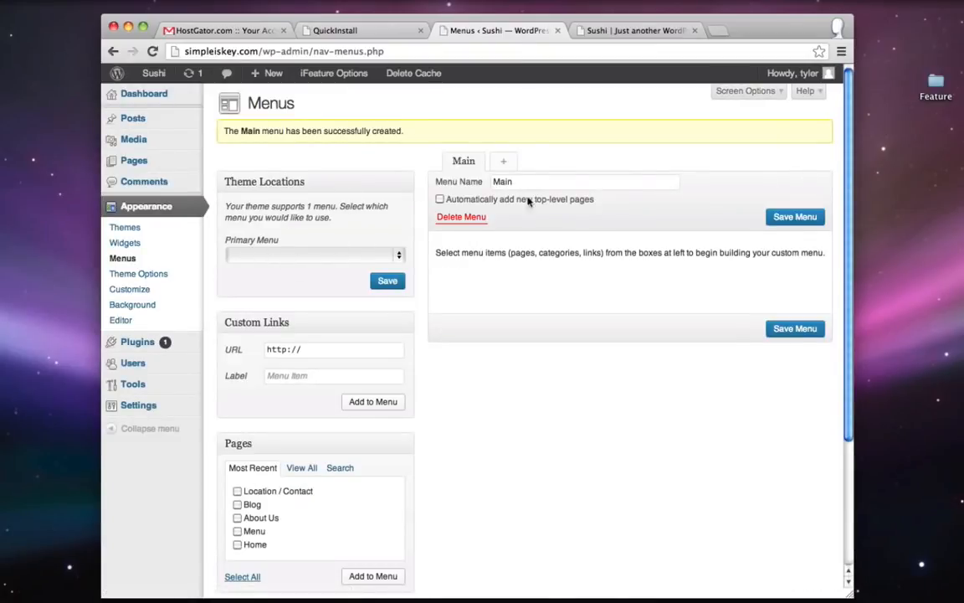
# - Assign Main as the Primary Menu and tick the Location / Contact page
pyautogui.click(287, 256)
pyautogui.click(279, 268)
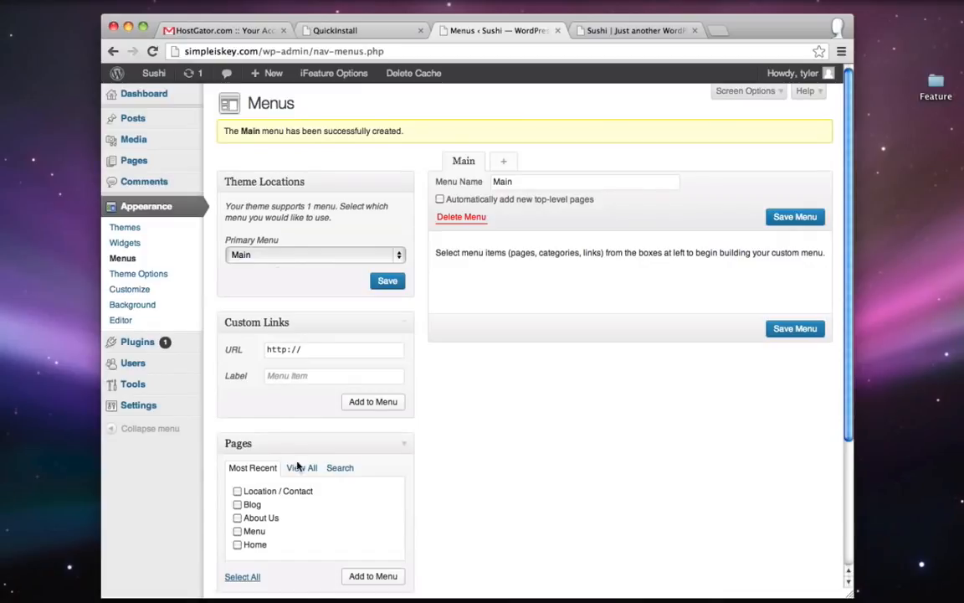
pyautogui.click(238, 492)
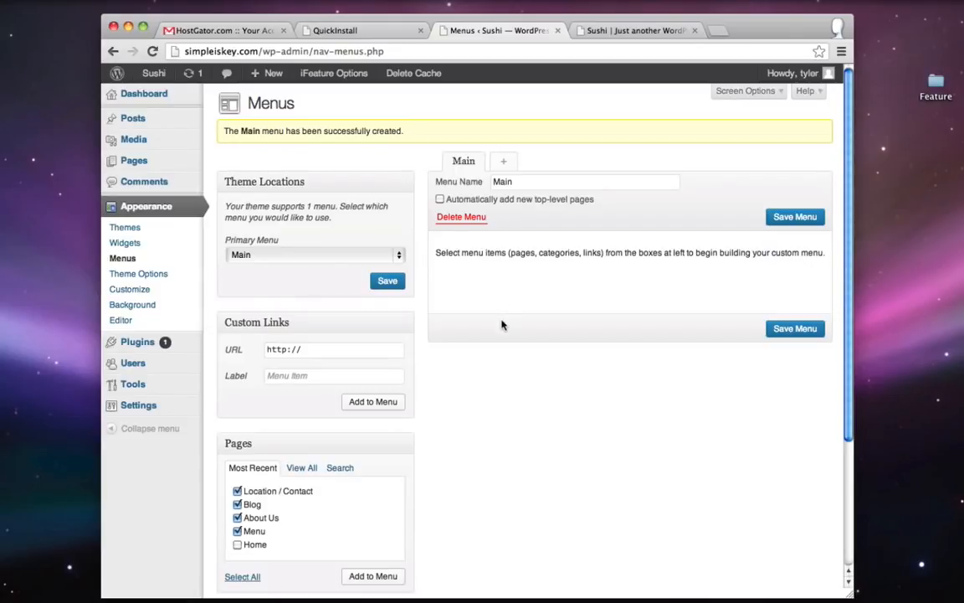
# - Order the Main menu items as Menu, About Us, Blog, Location / Contact and save
pyautogui.scroll(-2, 596, 394)
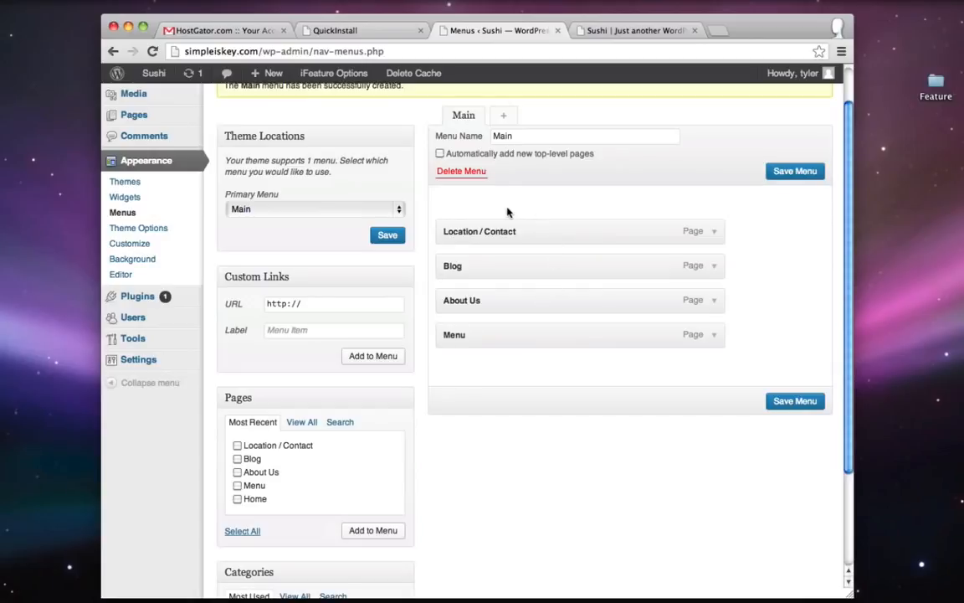
pyautogui.moveTo(471, 337); pyautogui.dragTo(464, 227)
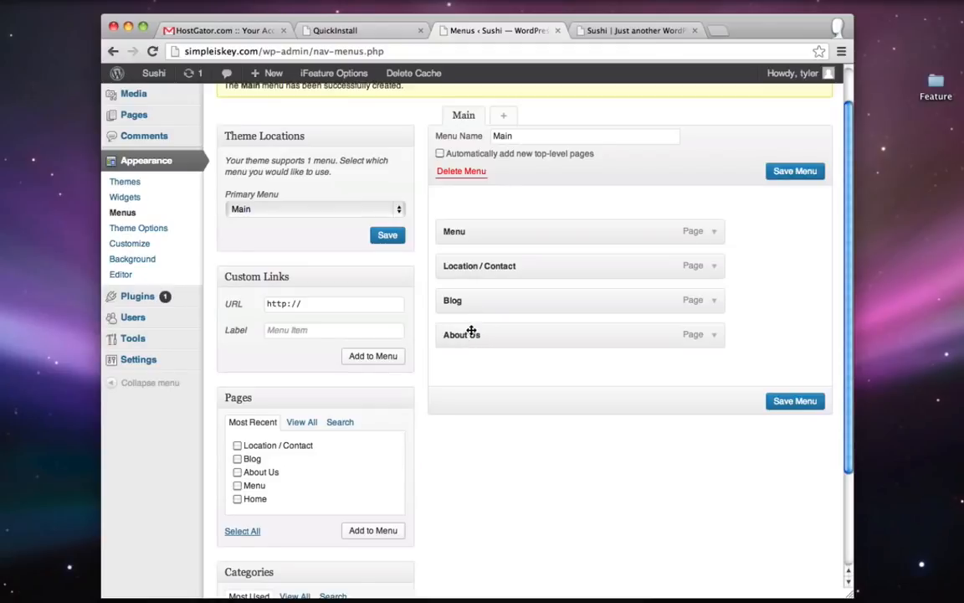
pyautogui.moveTo(462, 336); pyautogui.dragTo(470, 287)
pyautogui.moveTo(463, 334); pyautogui.dragTo(535, 300)
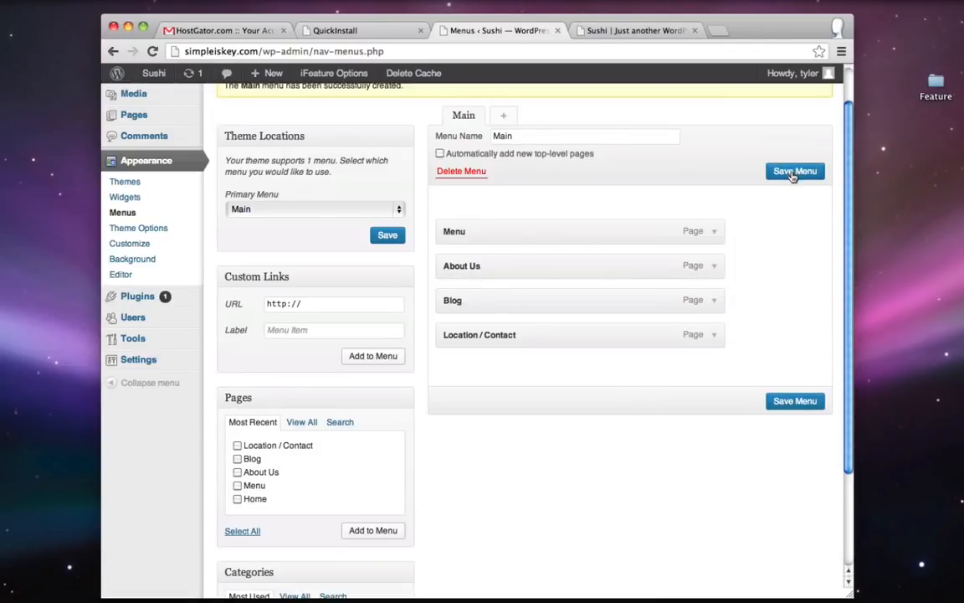
pyautogui.click(638, 32)
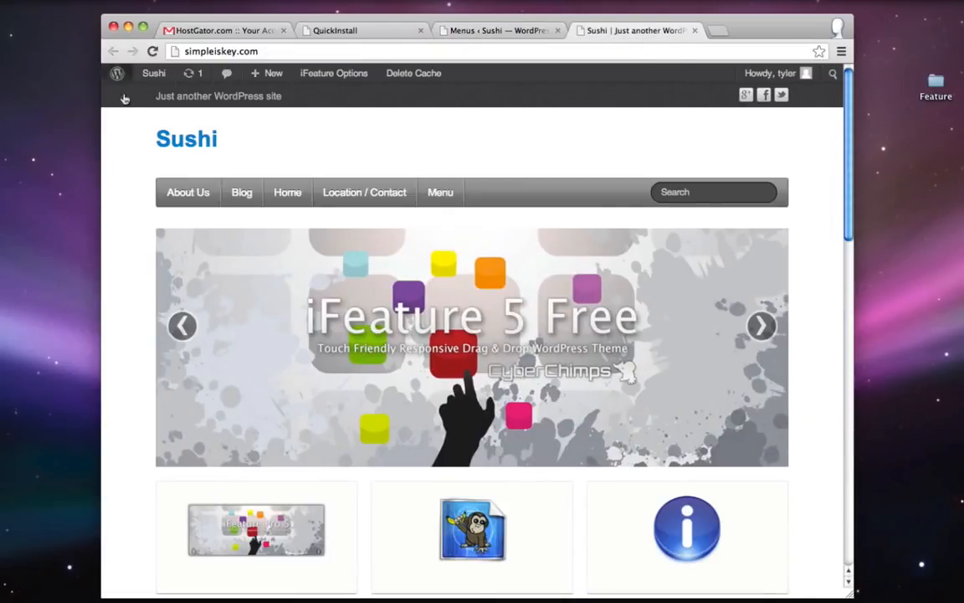
# - Reload the live site and check the nav bar shows Menu, About Us, Blog, Location / Contact
pyautogui.click(151, 52)
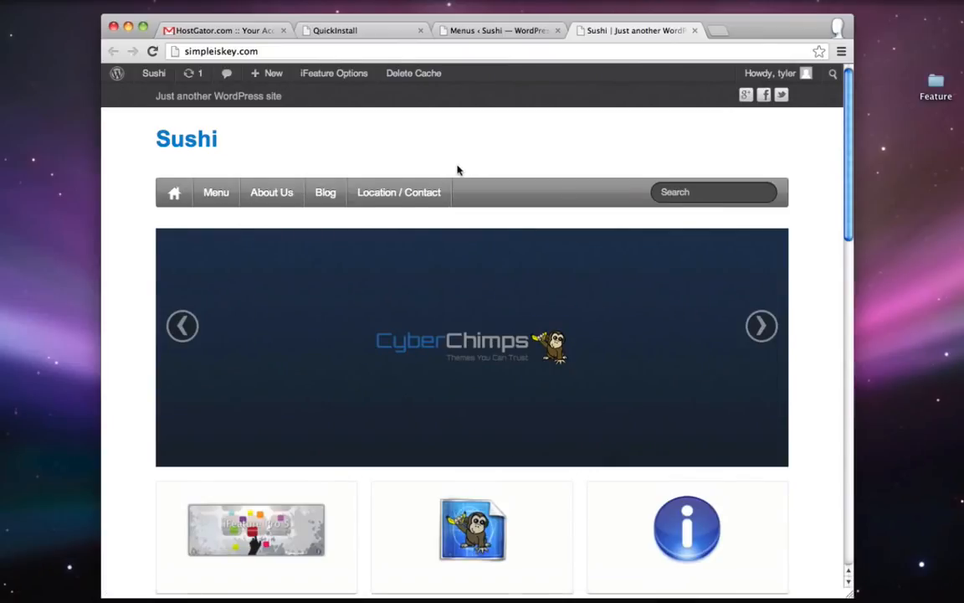
pyautogui.scroll(-5, 457, 170)
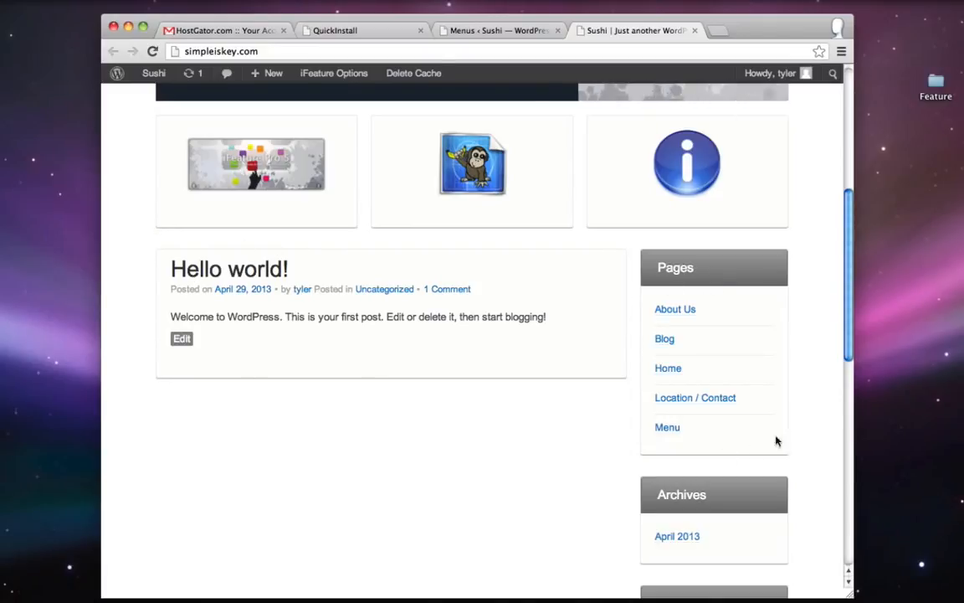
pyautogui.scroll(-2, 763, 402)
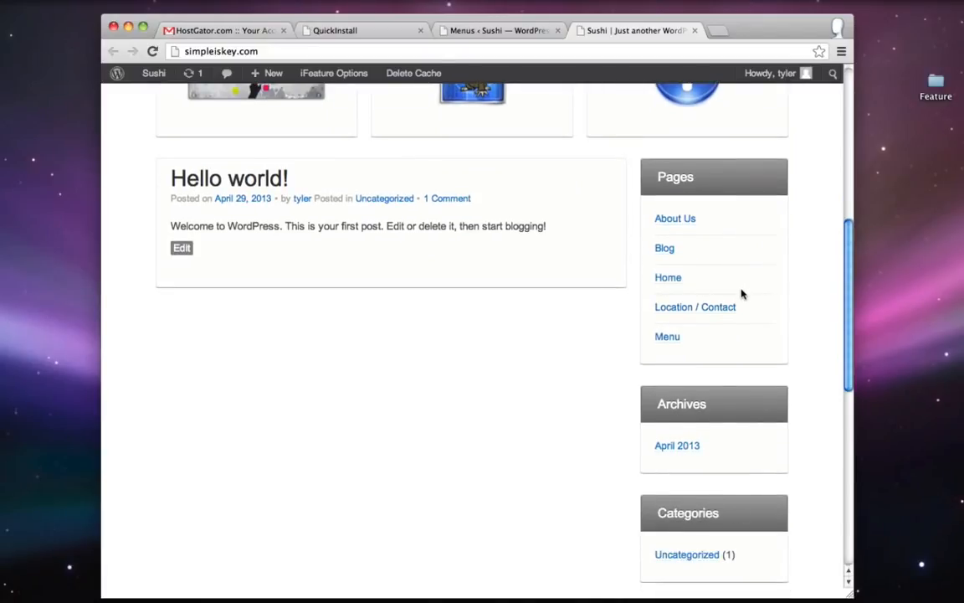
pyautogui.scroll(5, 729, 400)
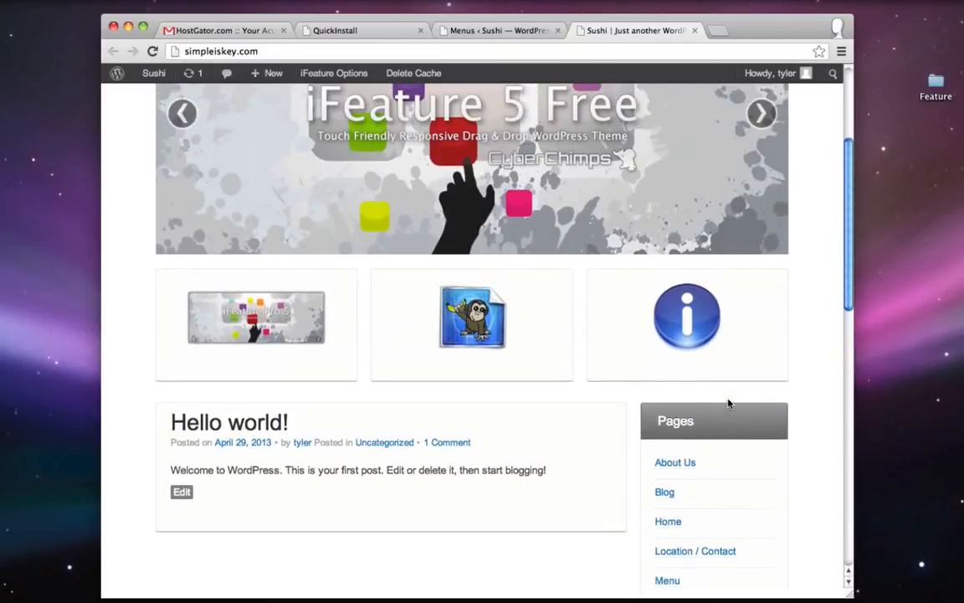
pyautogui.scroll(1, 729, 403)
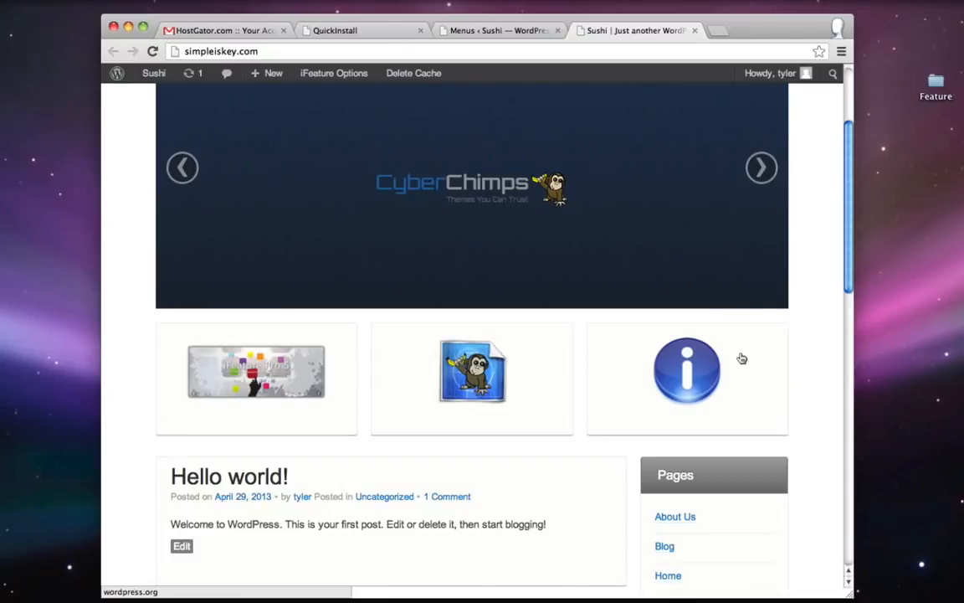
pyautogui.scroll(4, 740, 358)
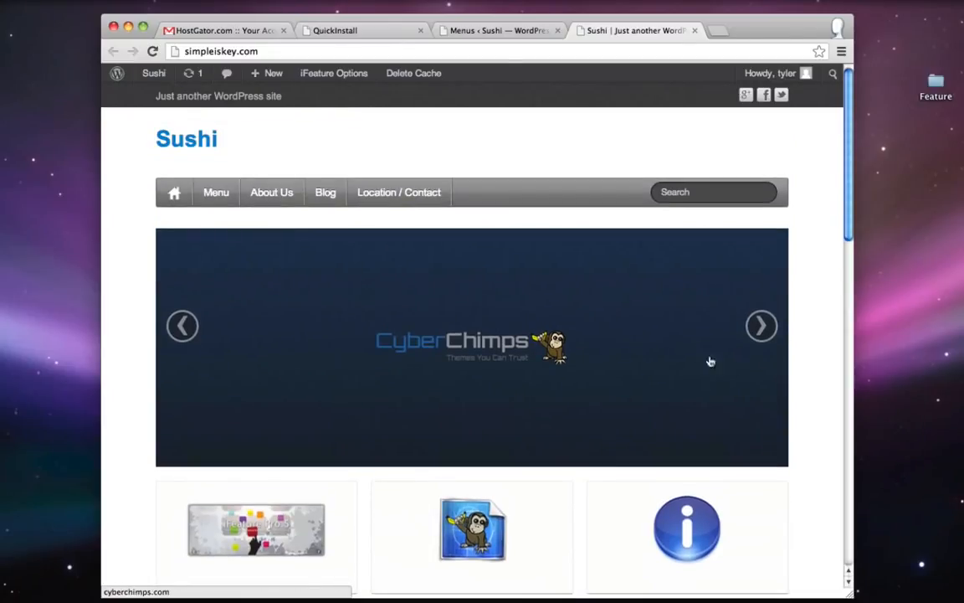
pyautogui.click(490, 30)
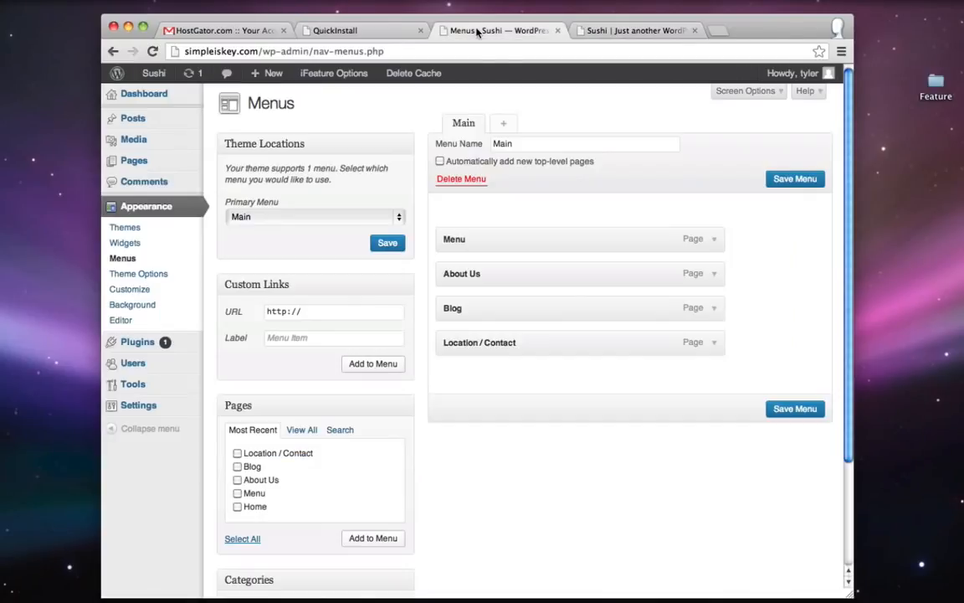
# - Open the Home page for editing and start its content block
pyautogui.click(150, 170)
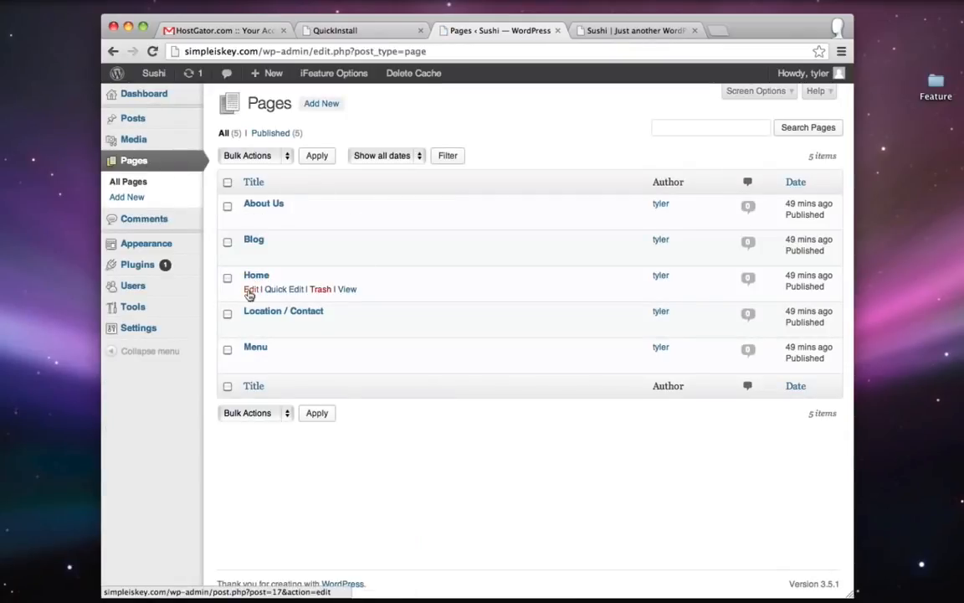
pyautogui.click(250, 290)
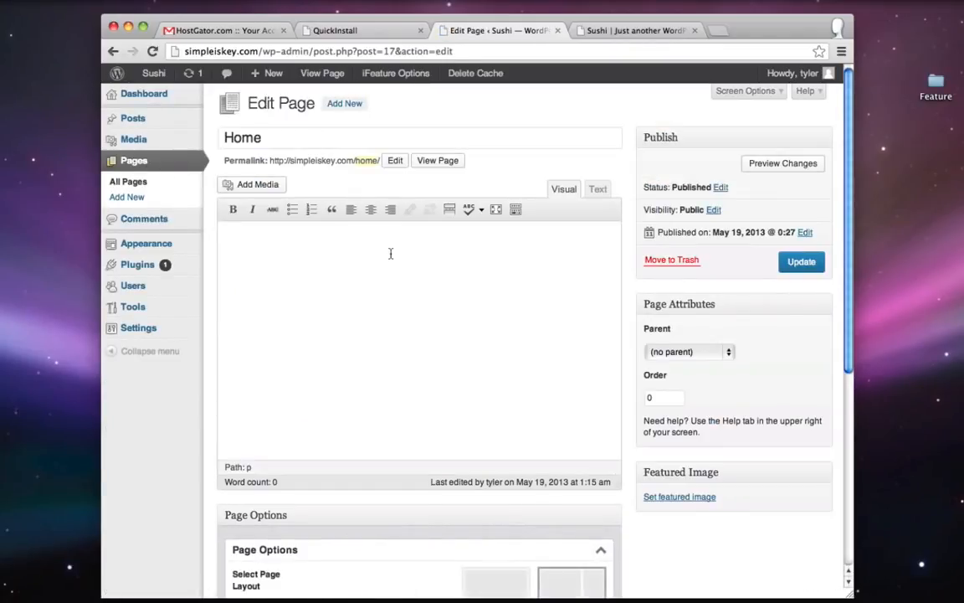
pyautogui.click(297, 271)
# - Paste the SUSHI RESTAURANT intro paragraph from TextEdit into Home, update, and reload the site
pyautogui.click(904, 582)
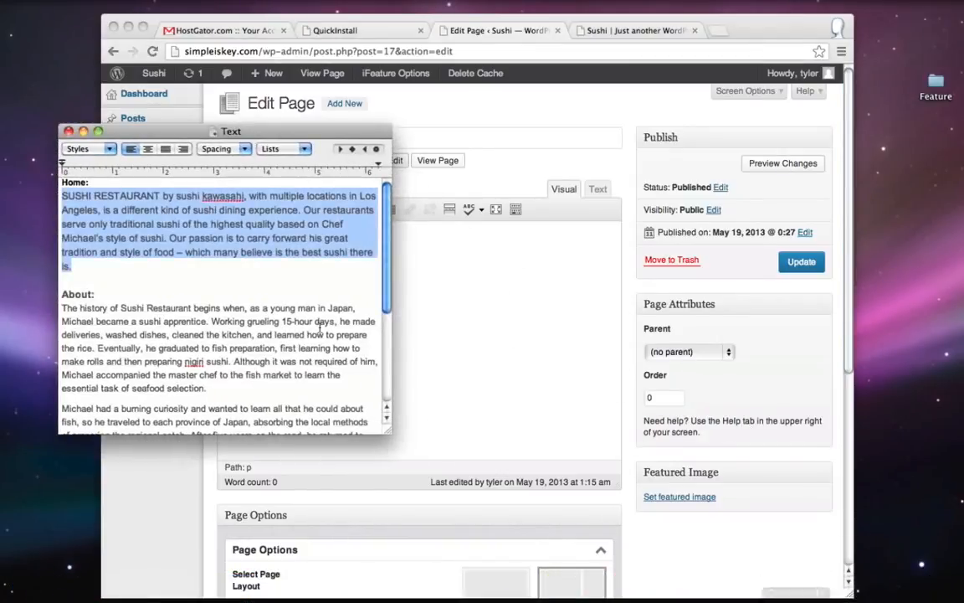
pyautogui.rightClick(159, 210)
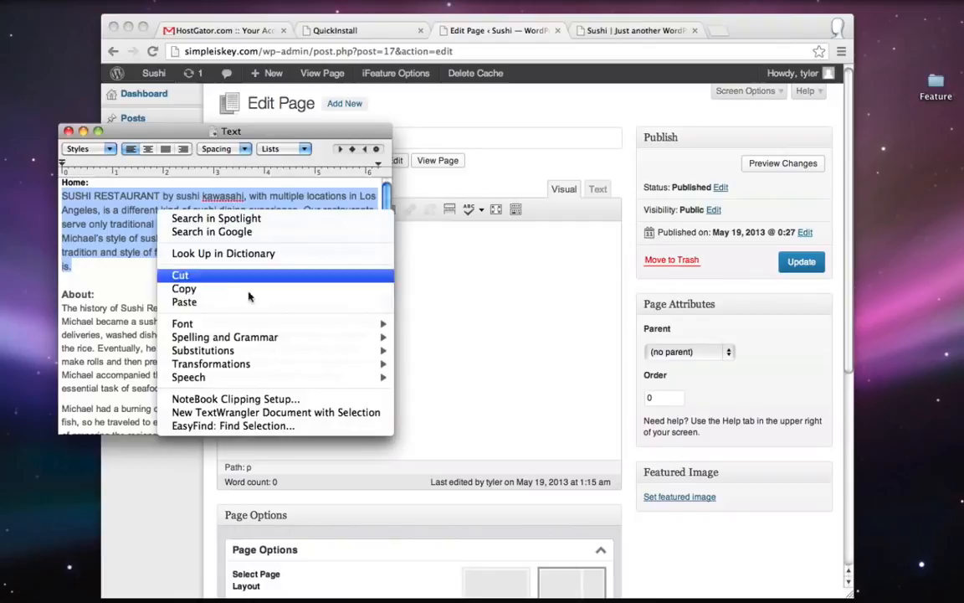
pyautogui.click(199, 289)
pyautogui.click(83, 130)
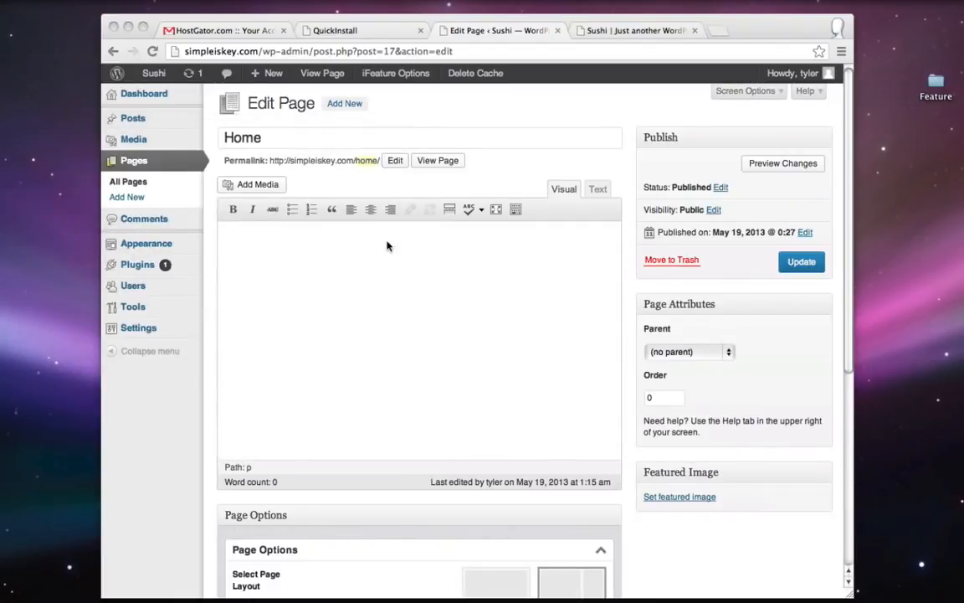
pyautogui.rightClick(348, 234)
pyautogui.click(396, 305)
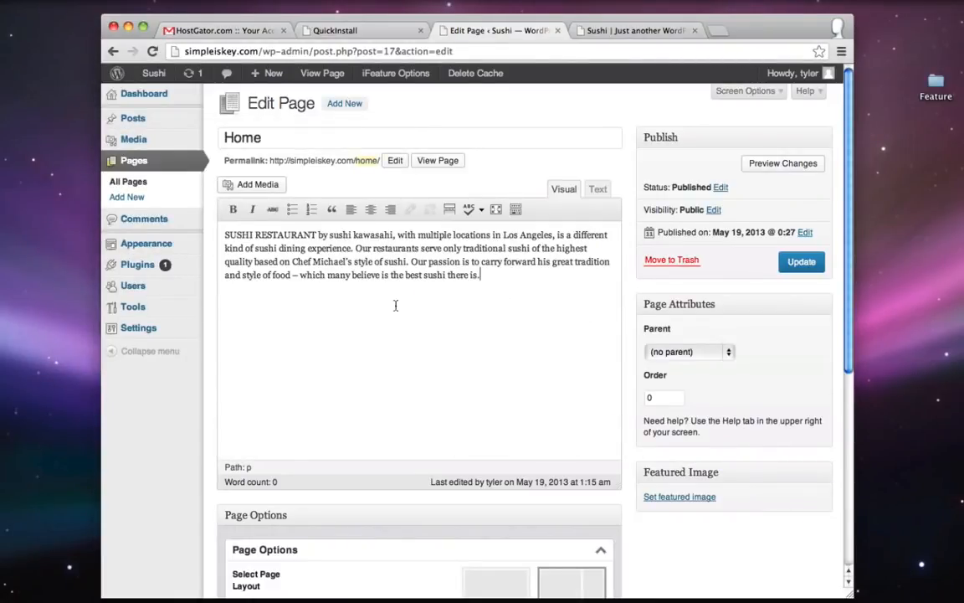
pyautogui.click(804, 265)
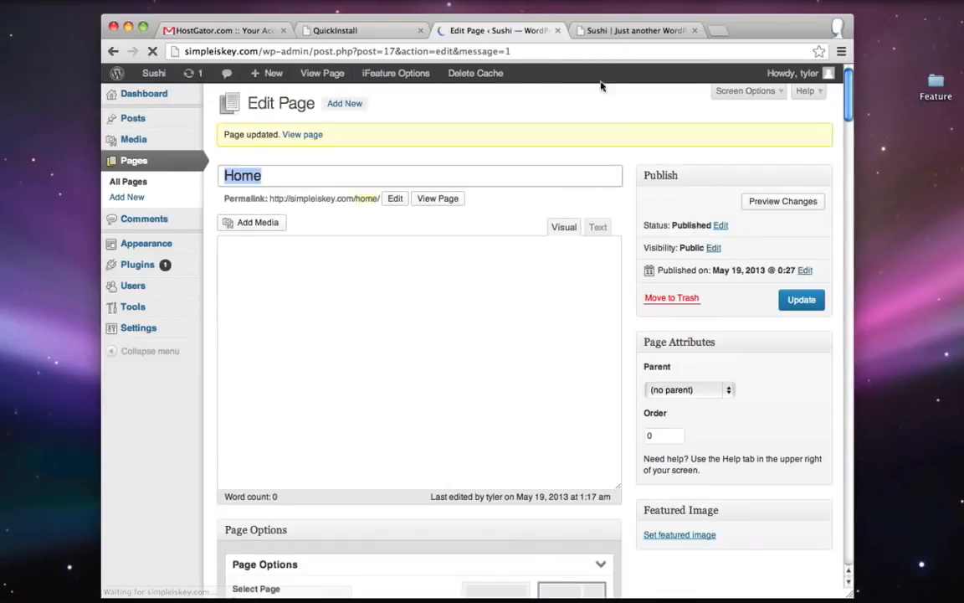
pyautogui.click(632, 31)
pyautogui.click(152, 51)
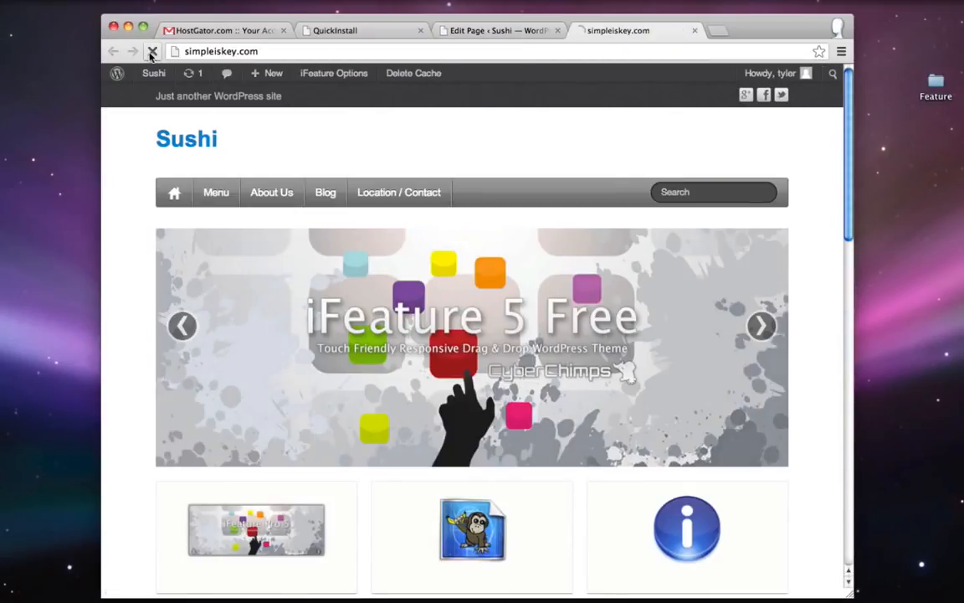
# - Scroll through the live front page, still showing Hello world, then return to the Home editor
pyautogui.scroll(-5, 587, 189)
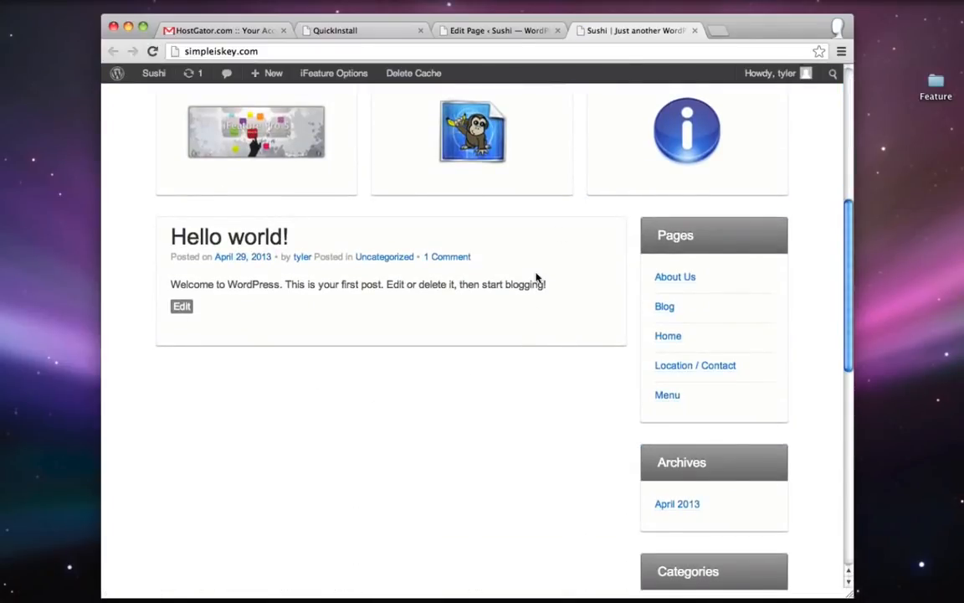
pyautogui.scroll(-3, 537, 277)
pyautogui.scroll(3, 537, 277)
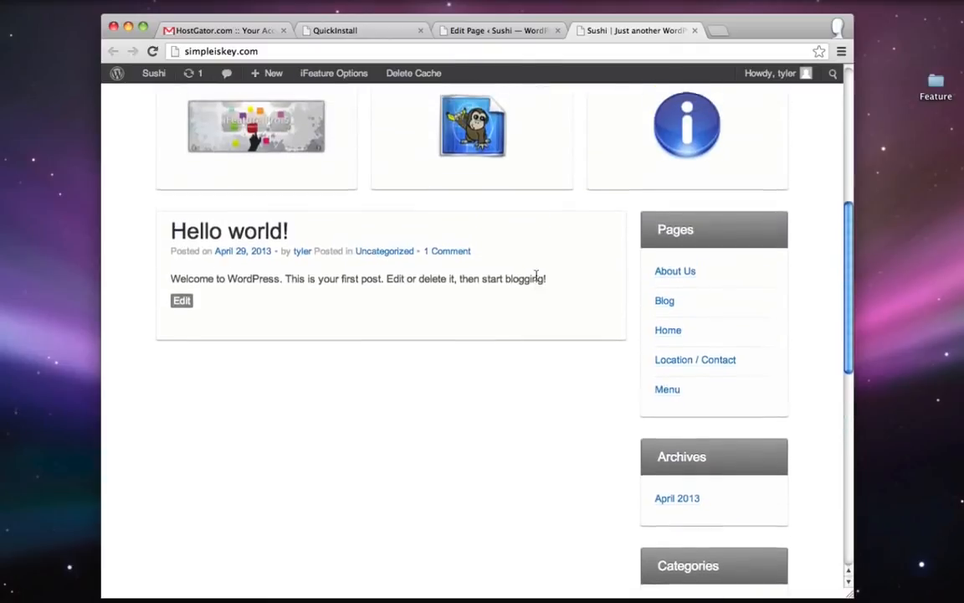
pyautogui.scroll(1, 537, 278)
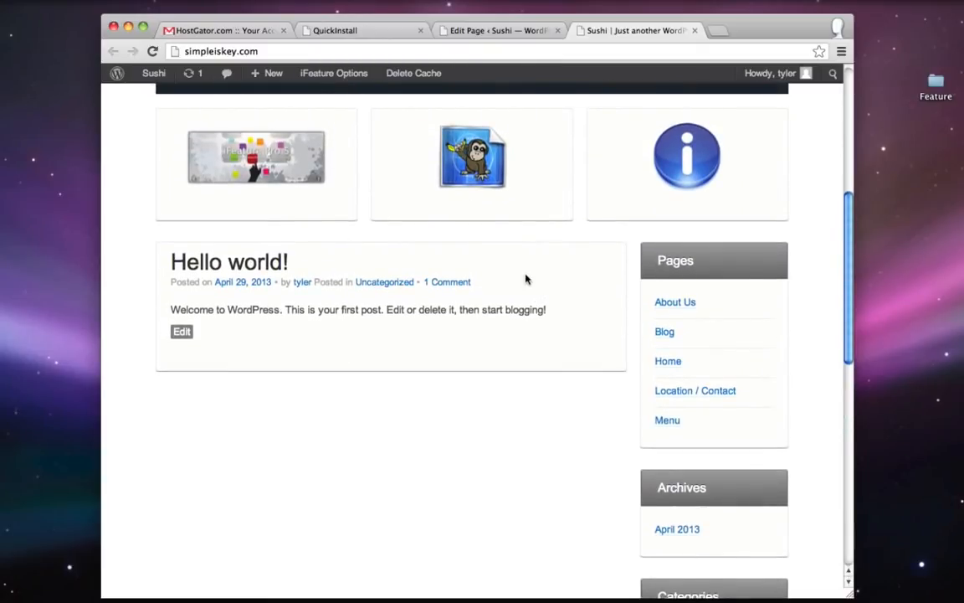
pyautogui.scroll(3, 525, 278)
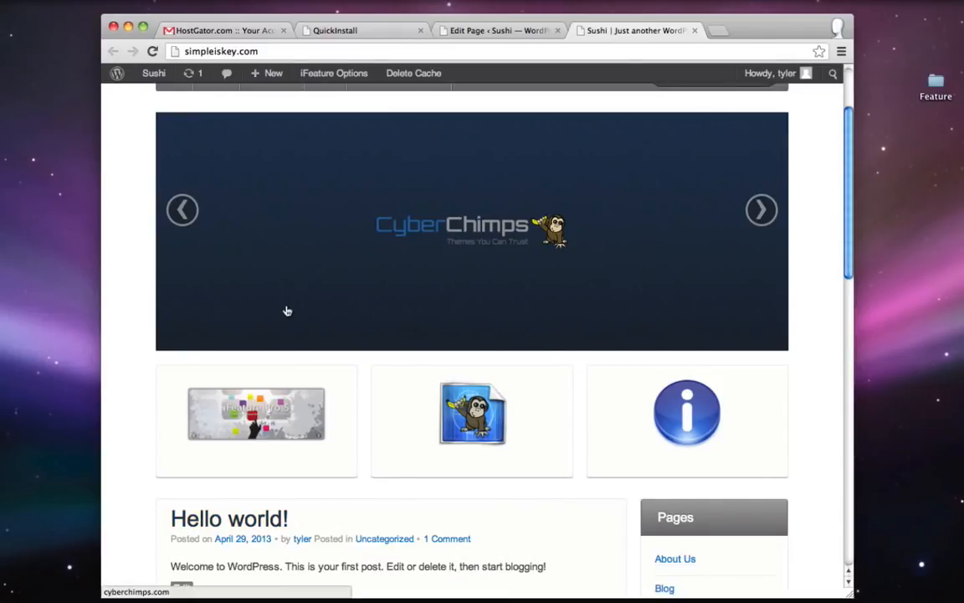
pyautogui.scroll(2, 293, 301)
pyautogui.click(500, 30)
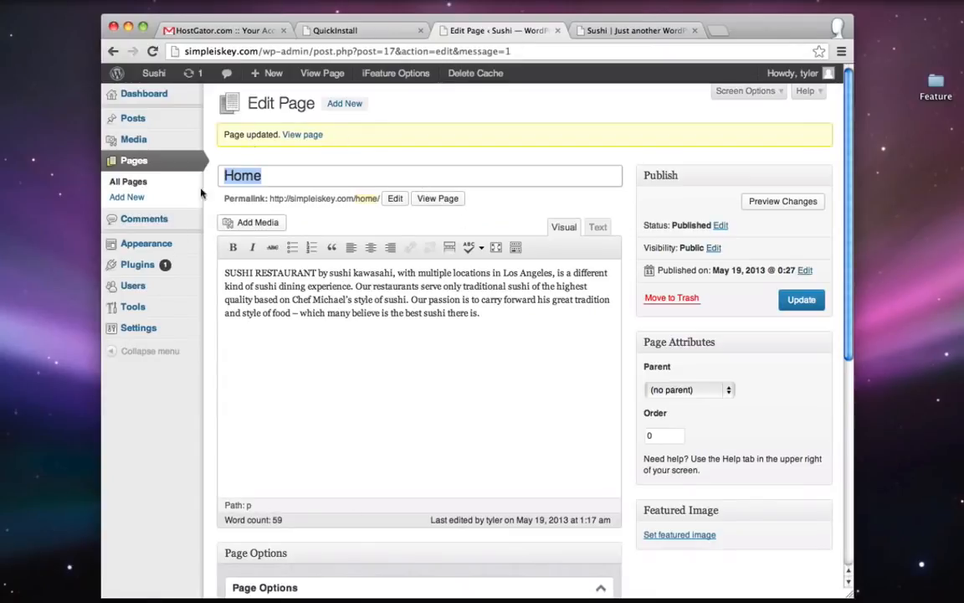
pyautogui.moveTo(149, 330)
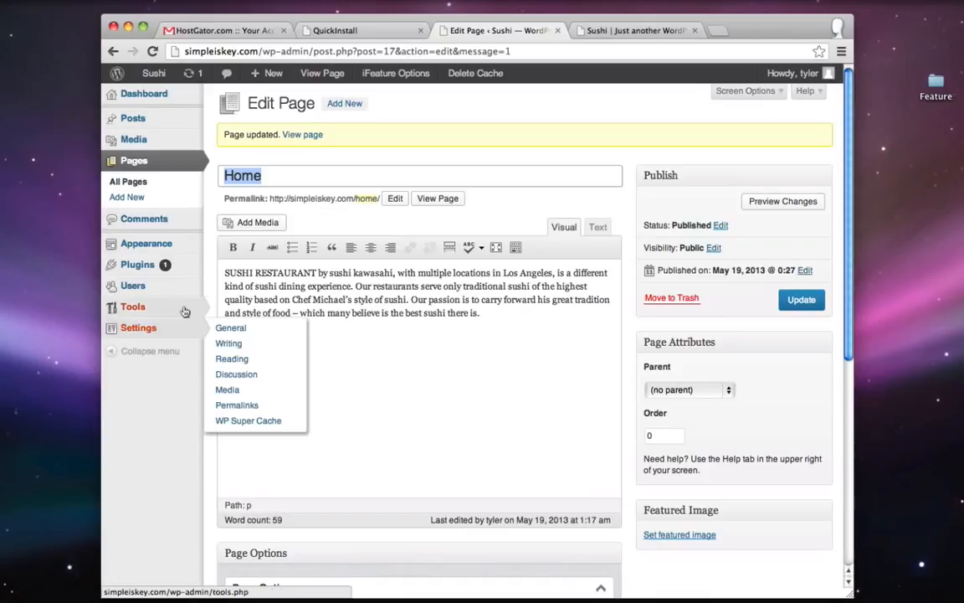
# - In Reading Settings, use a static front page Home with Blog as the posts page, and save
pyautogui.click(233, 365)
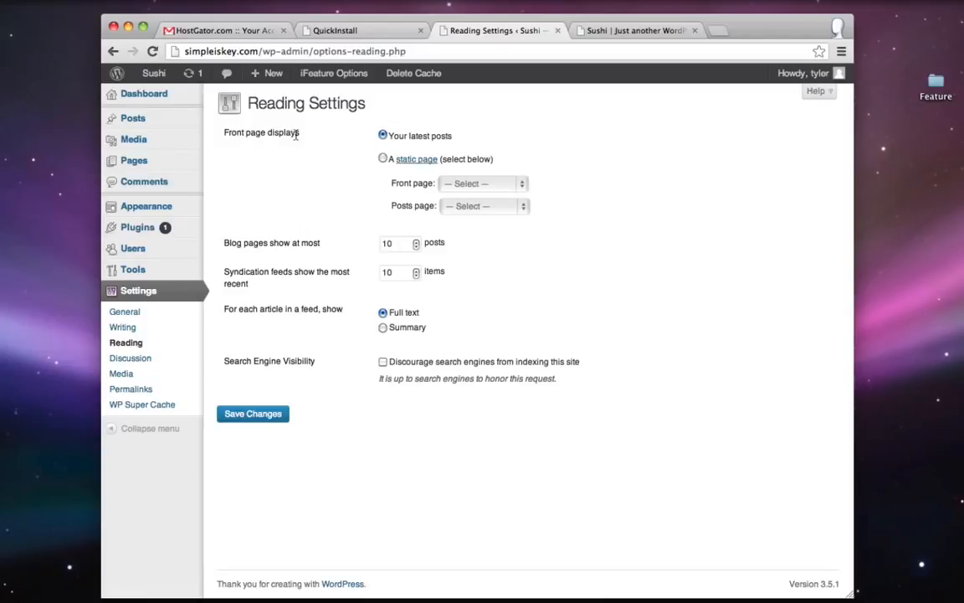
pyautogui.click(383, 159)
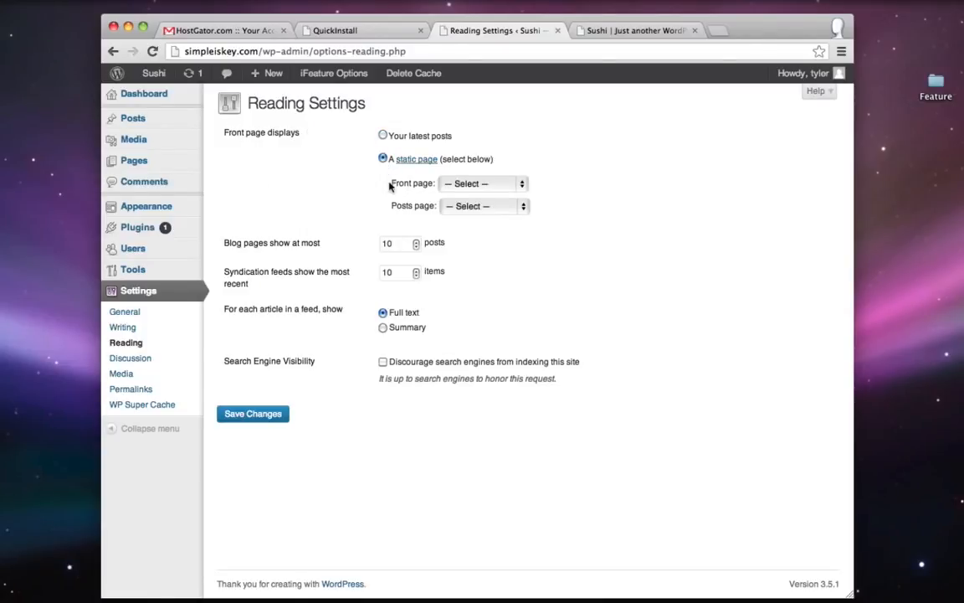
pyautogui.click(464, 185)
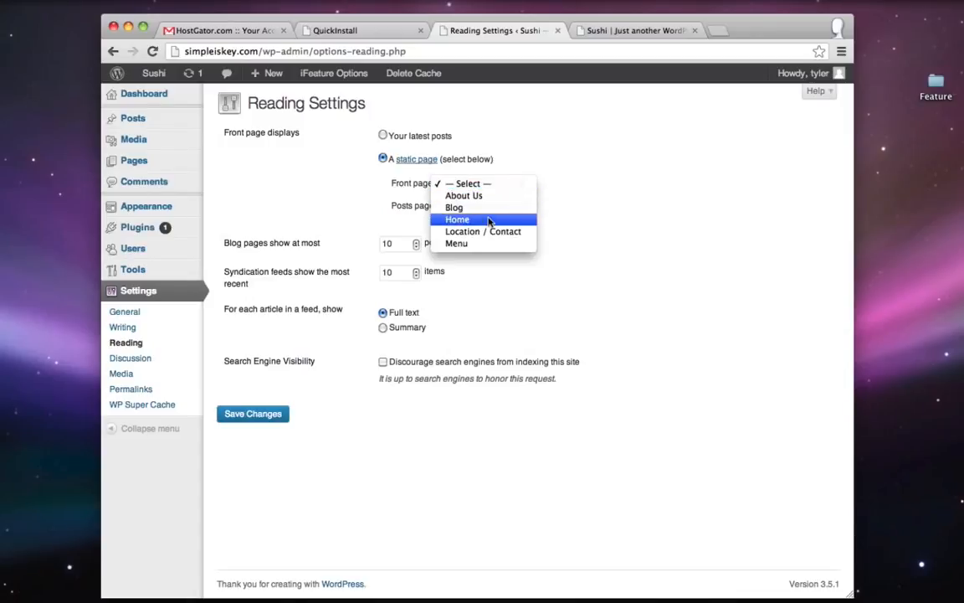
pyautogui.click(474, 219)
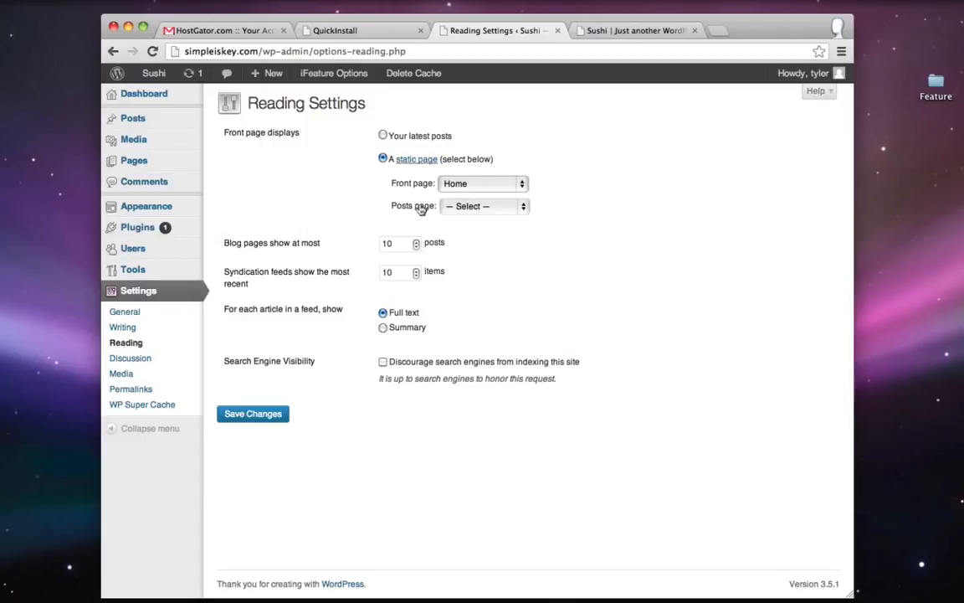
pyautogui.click(468, 206)
pyautogui.click(463, 222)
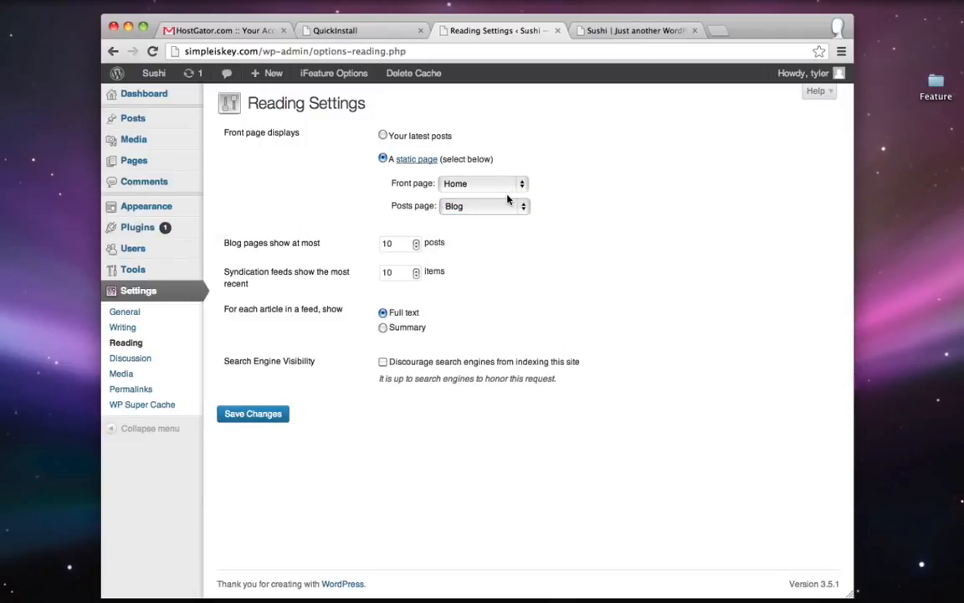
pyautogui.click(259, 418)
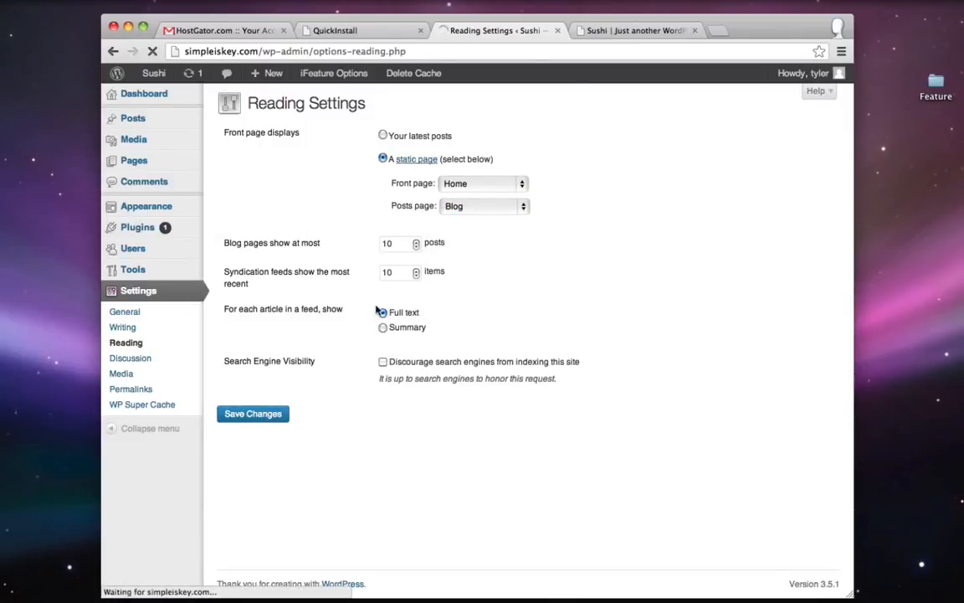
pyautogui.click(626, 30)
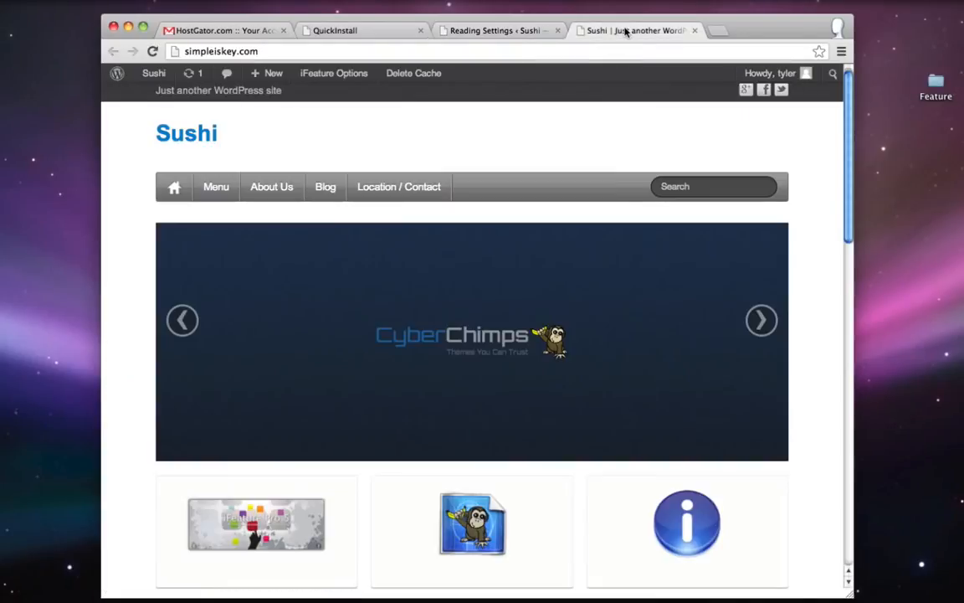
# - Reload to see the sushi paragraph on the front page, check Blog lists Hello world, then return home
pyautogui.click(152, 51)
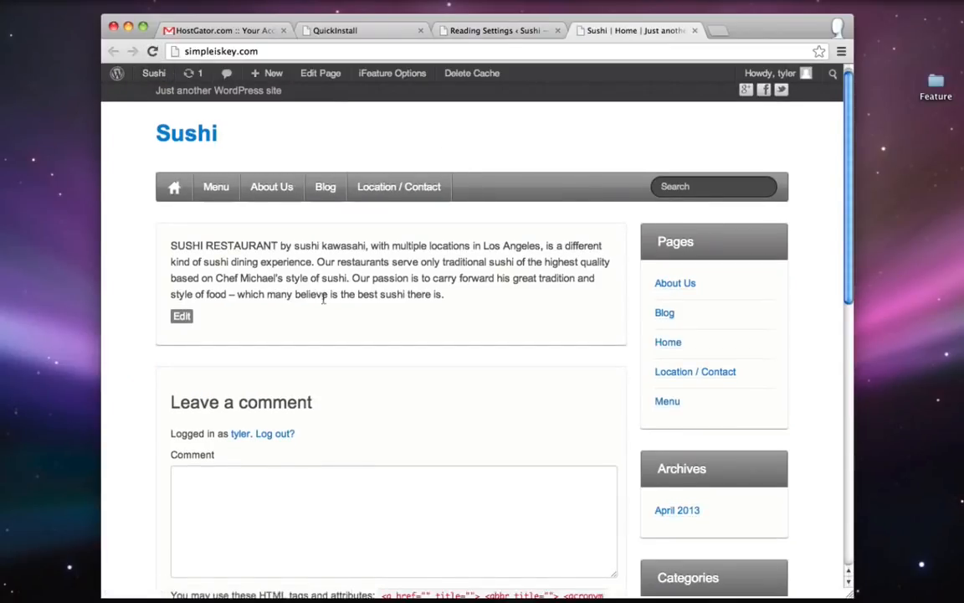
pyautogui.moveTo(170, 245); pyautogui.dragTo(441, 293)
pyautogui.click(458, 293)
pyautogui.click(326, 187)
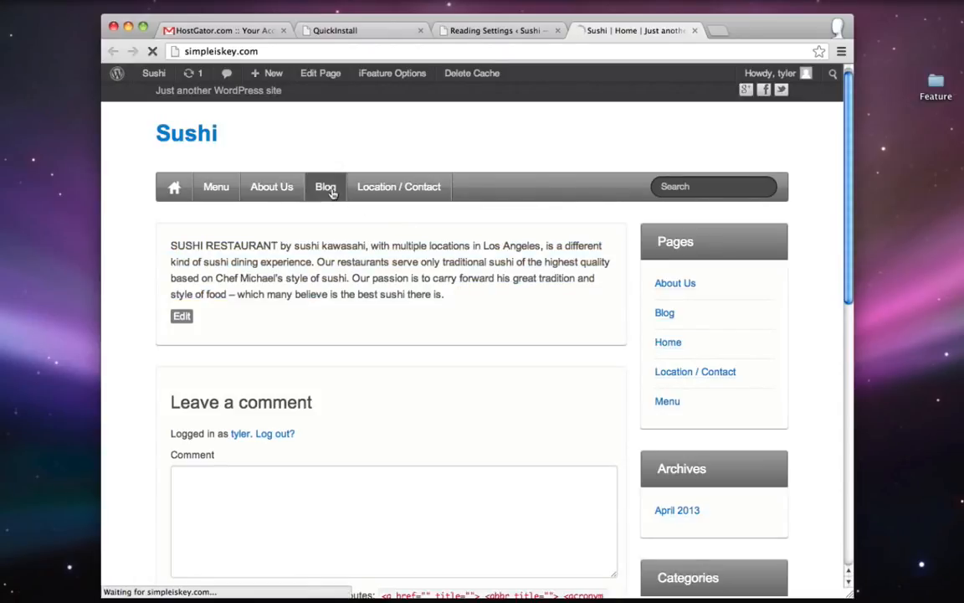
pyautogui.scroll(-5, 318, 283)
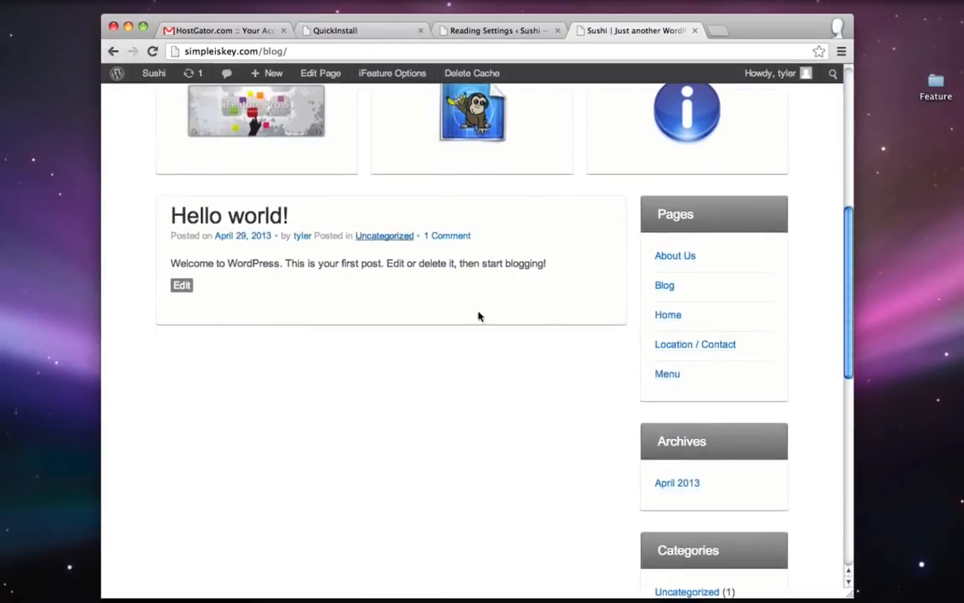
pyautogui.scroll(5, 377, 285)
pyautogui.click(175, 191)
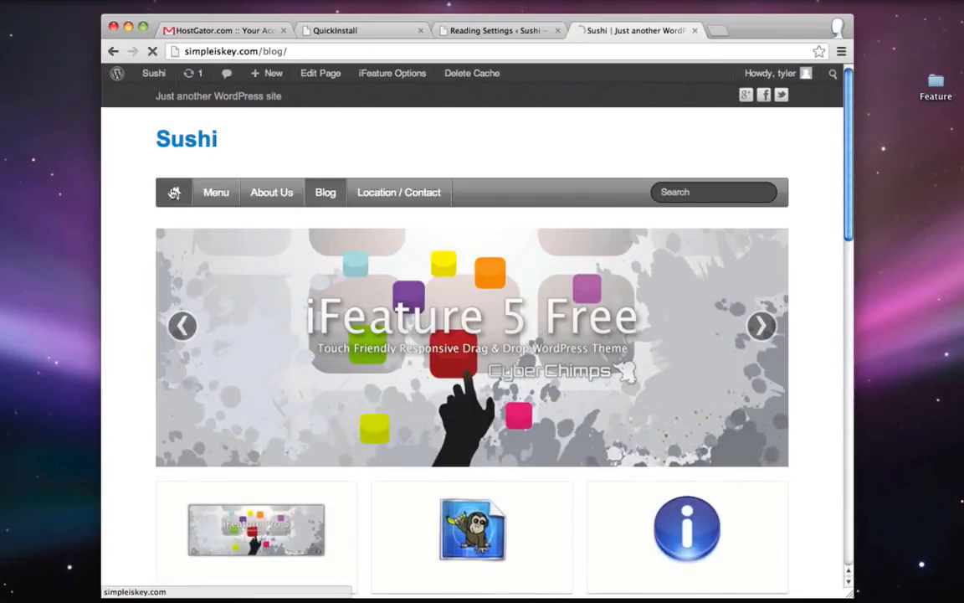
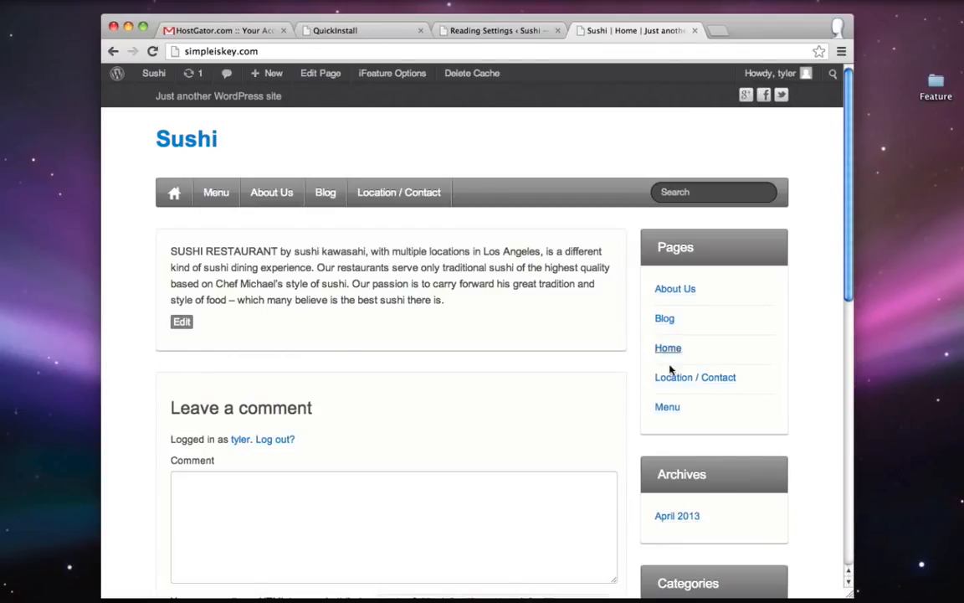
# - Go from the Reading Settings tab to the All Pages list in the admin sidebar
pyautogui.click(494, 32)
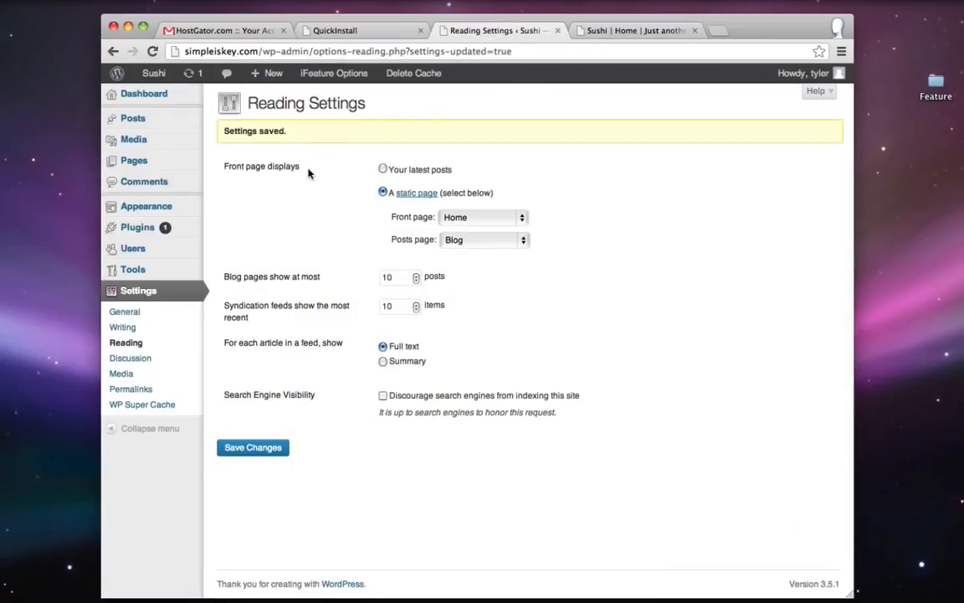
pyautogui.click(140, 162)
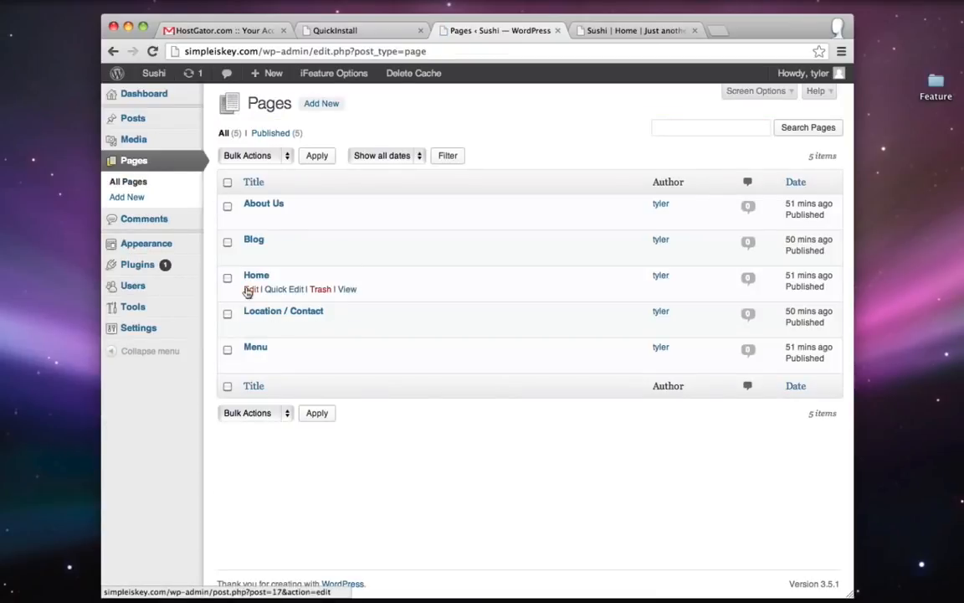
# - Give the Home page the full-width, no-sidebar layout in Page Options and update it
pyautogui.click(247, 290)
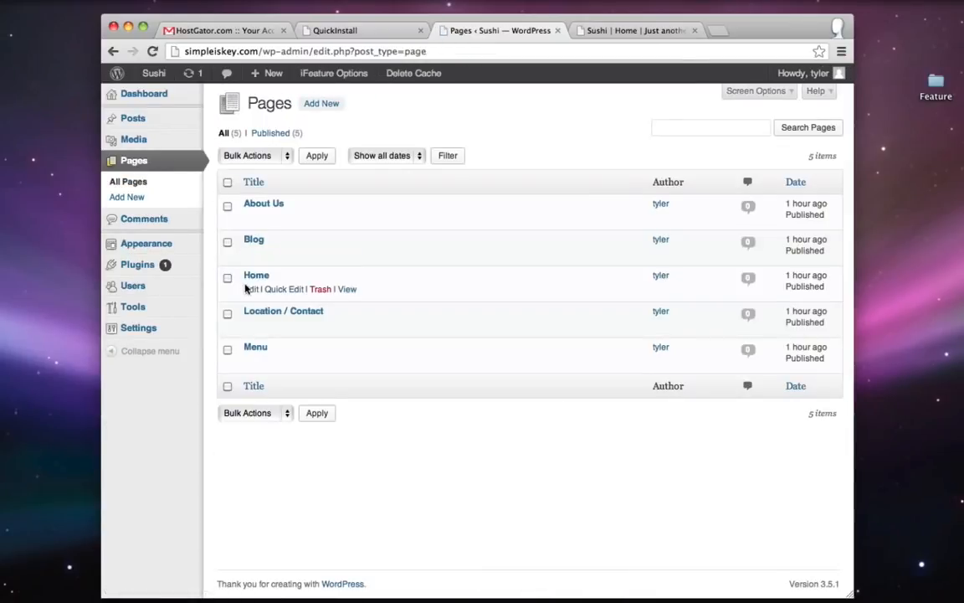
pyautogui.click(250, 289)
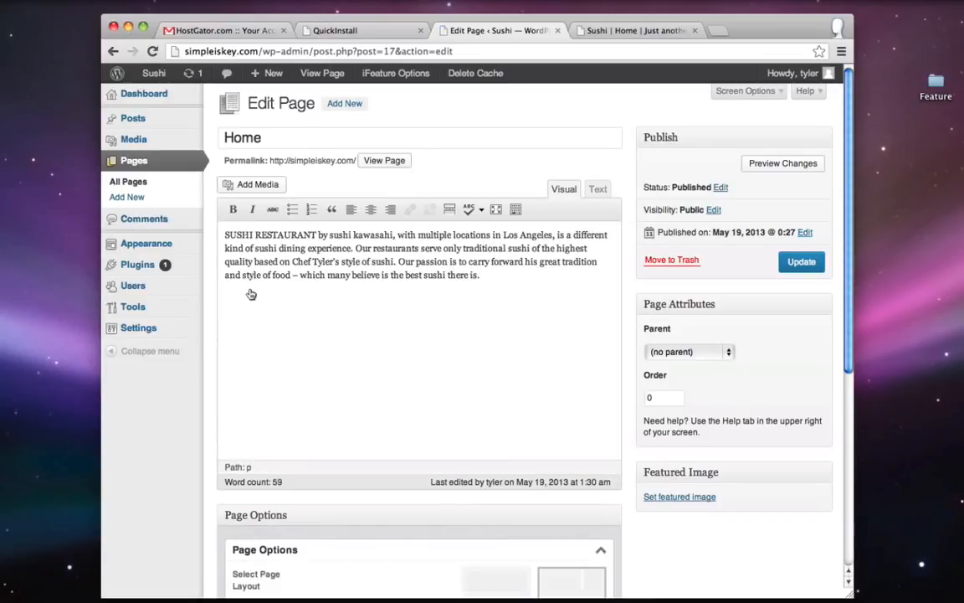
pyautogui.scroll(-3, 251, 294)
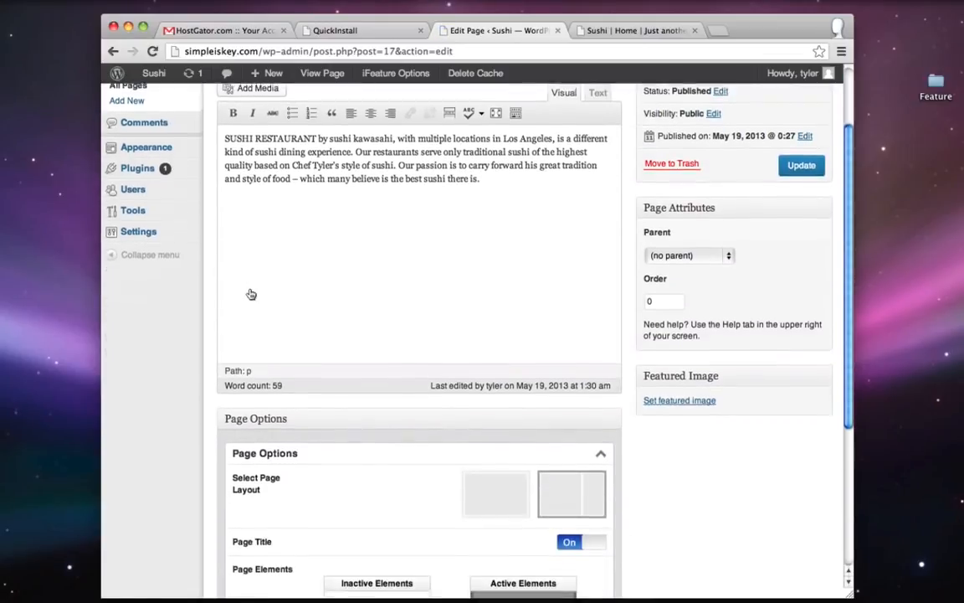
pyautogui.scroll(-1, 214, 479)
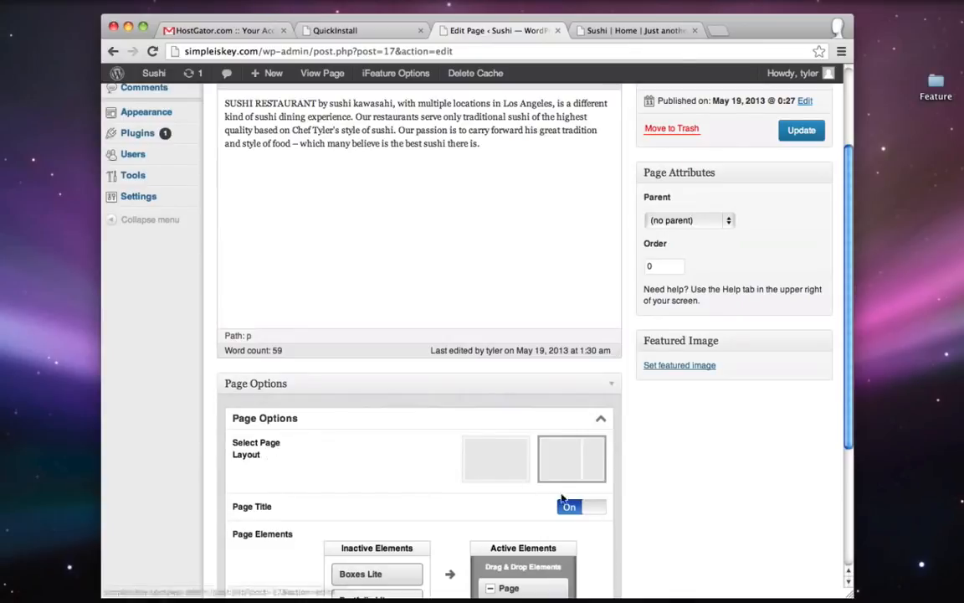
pyautogui.click(488, 456)
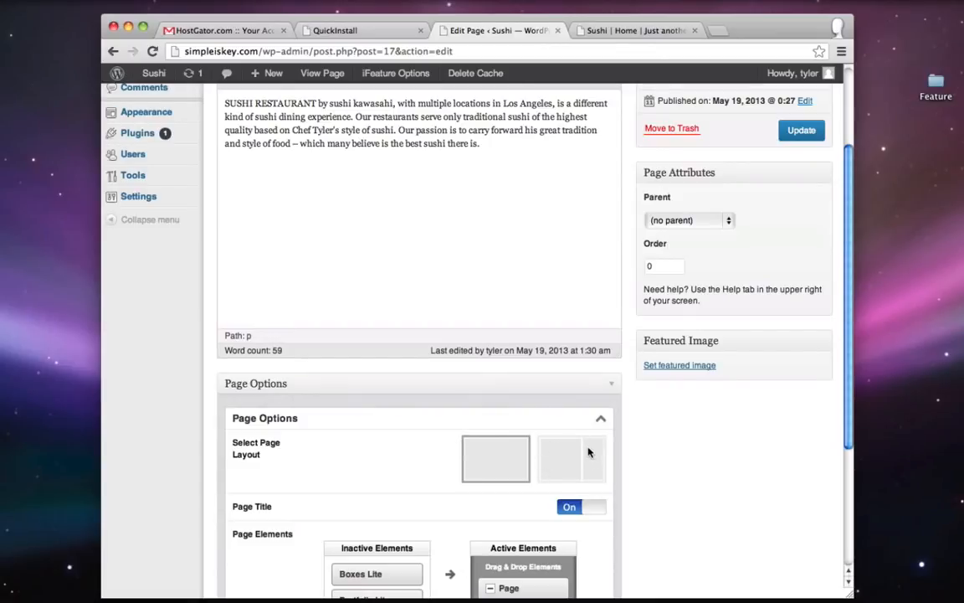
pyautogui.click(801, 129)
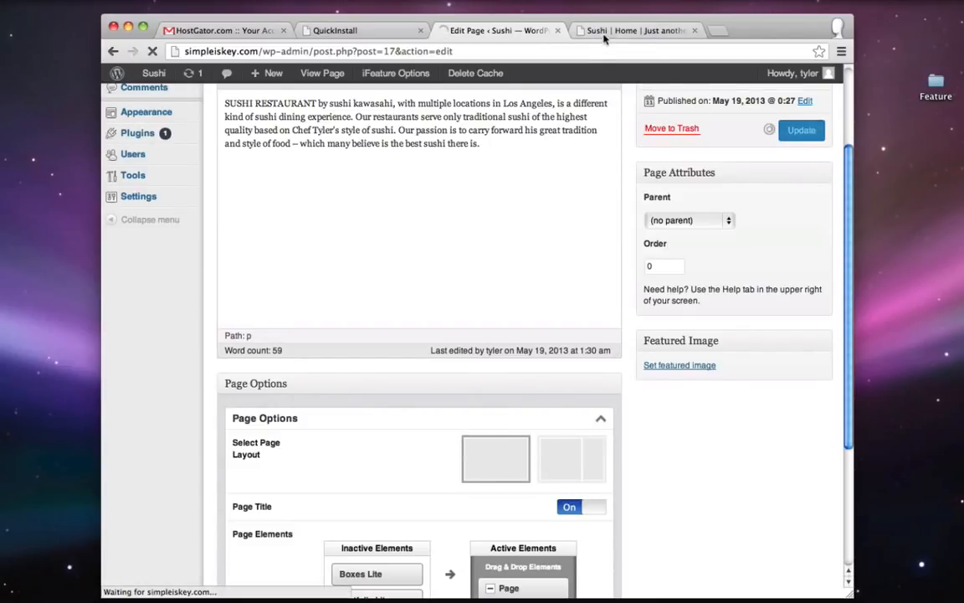
# - Reload the live site to confirm the full-width Home page, then return to the editor
pyautogui.click(631, 30)
pyautogui.click(151, 52)
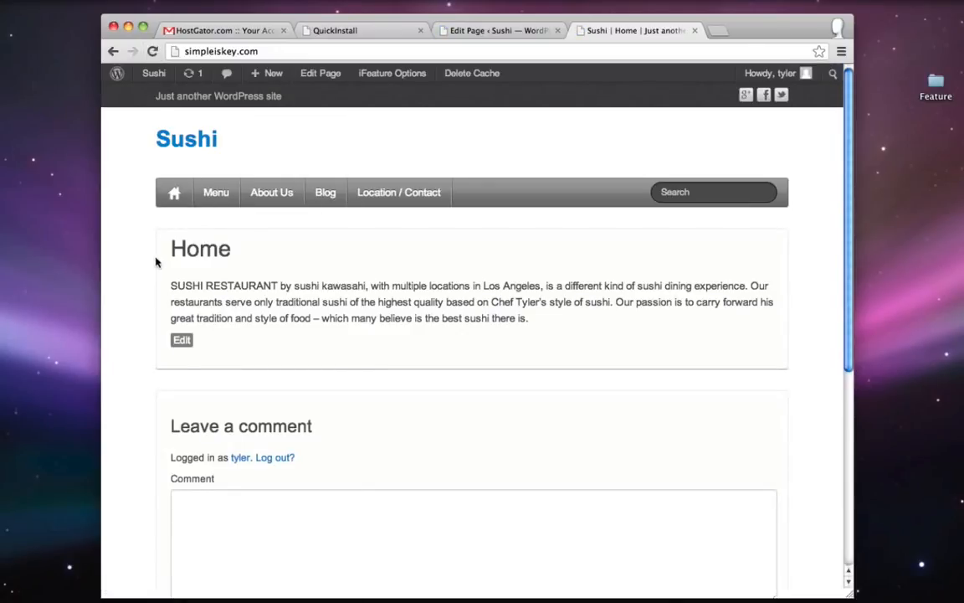
pyautogui.click(497, 30)
# - Move Slider Lite above Page in the Active Elements list
pyautogui.scroll(-5, 657, 128)
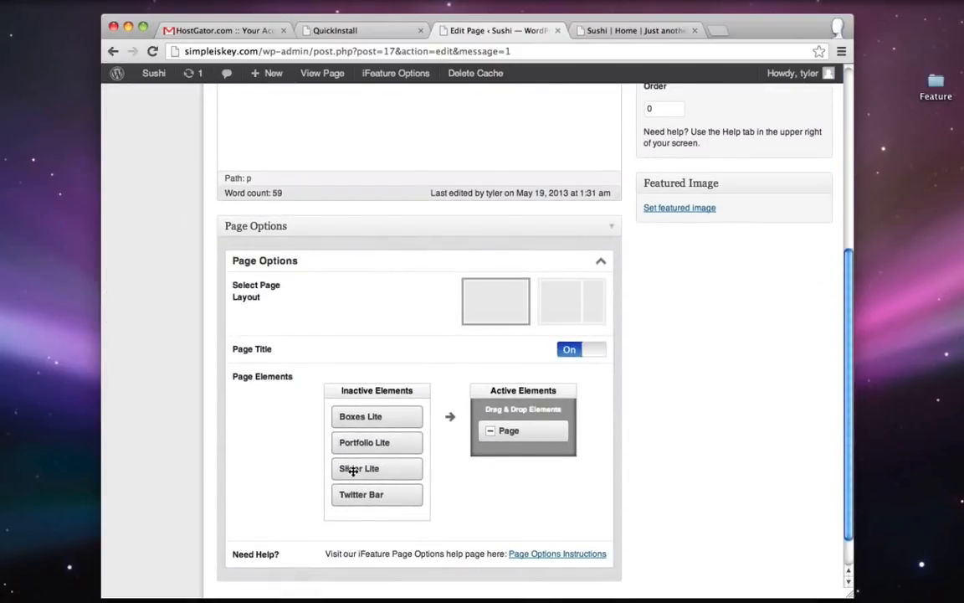
pyautogui.moveTo(352, 471); pyautogui.dragTo(511, 433)
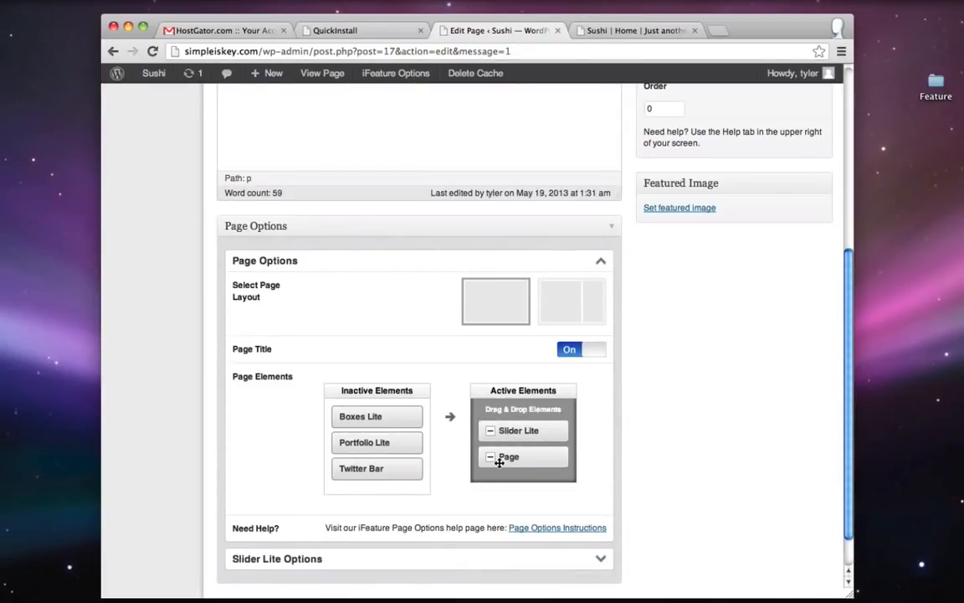
pyautogui.scroll(7, 498, 462)
pyautogui.doubleClick(339, 259)
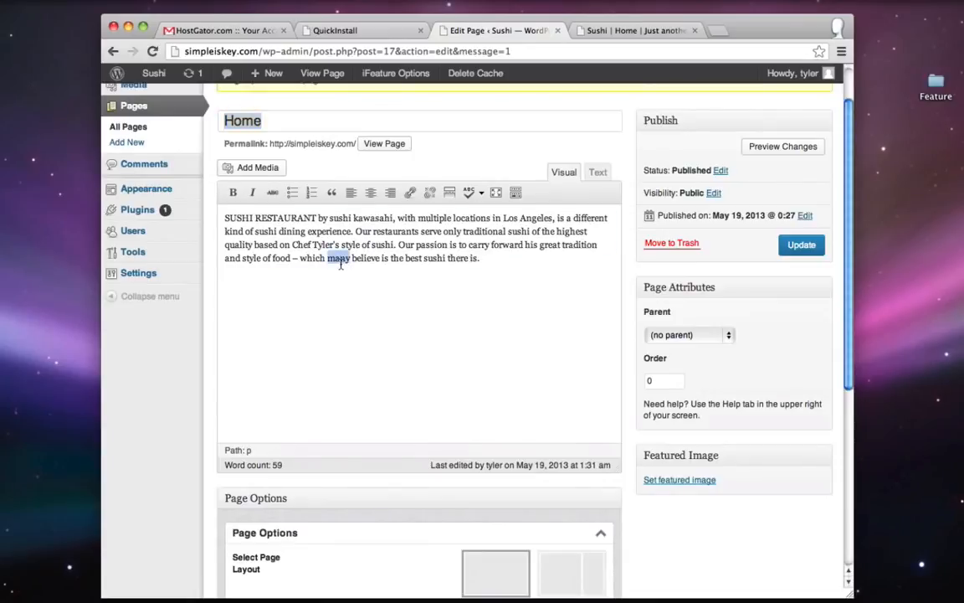
pyautogui.press('super+a')
pyautogui.click(474, 286)
# - Place Boxes Lite below Page in Active Elements and update the Home page
pyautogui.scroll(-5, 474, 289)
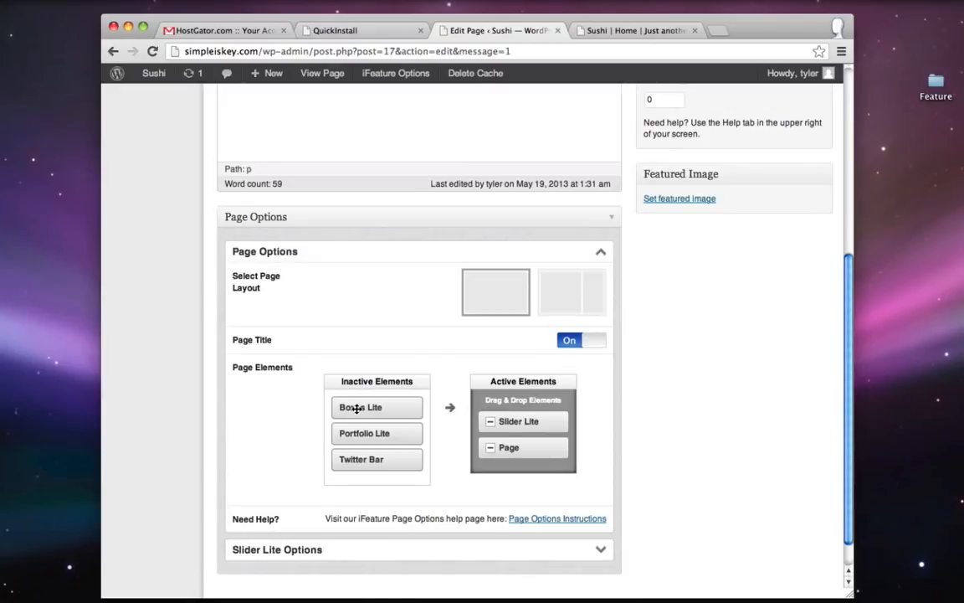
pyautogui.moveTo(357, 409); pyautogui.dragTo(512, 474)
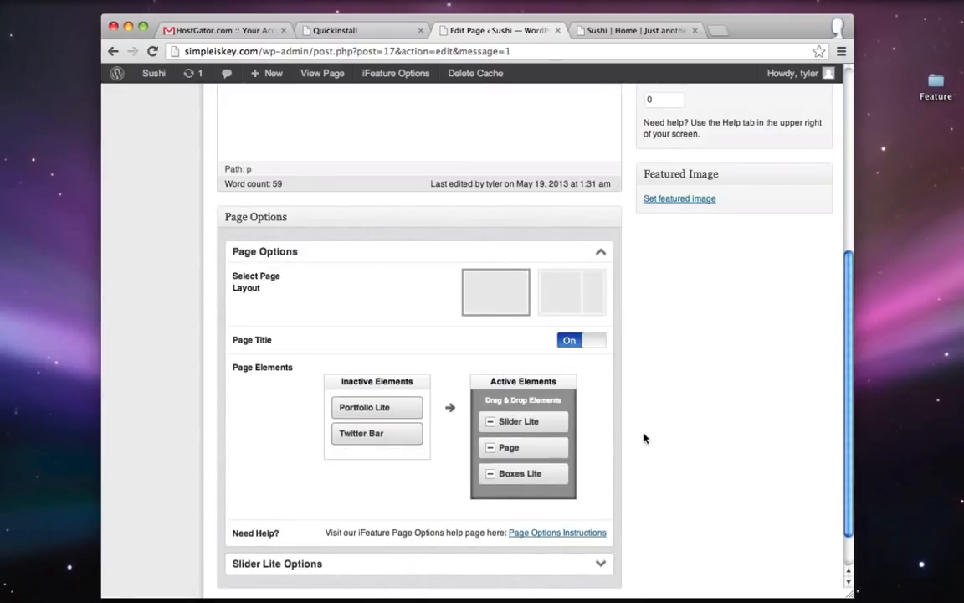
pyautogui.scroll(10, 643, 437)
pyautogui.click(799, 303)
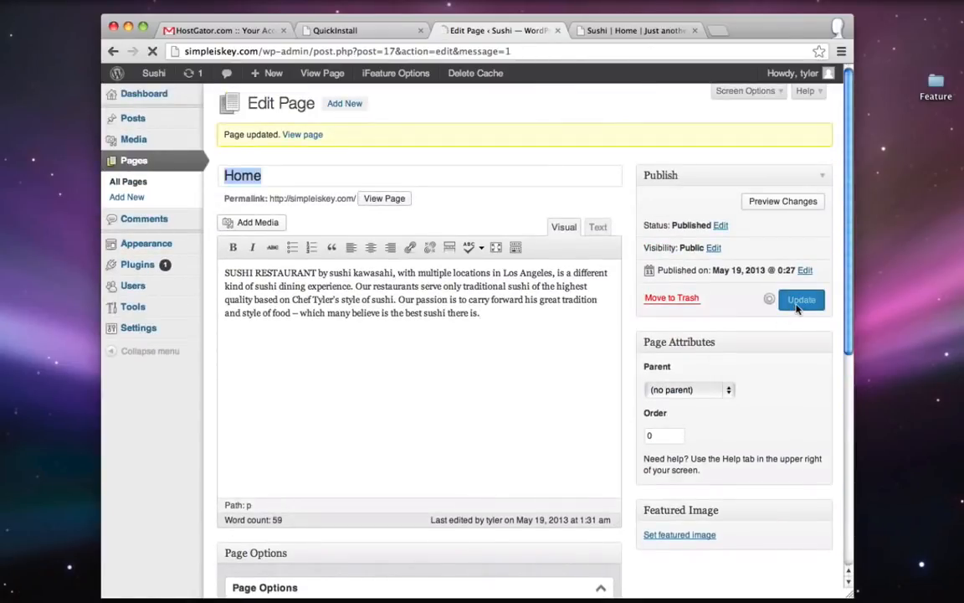
# - Reload and scroll the live homepage to check the layout, then return to the editor
pyautogui.click(617, 31)
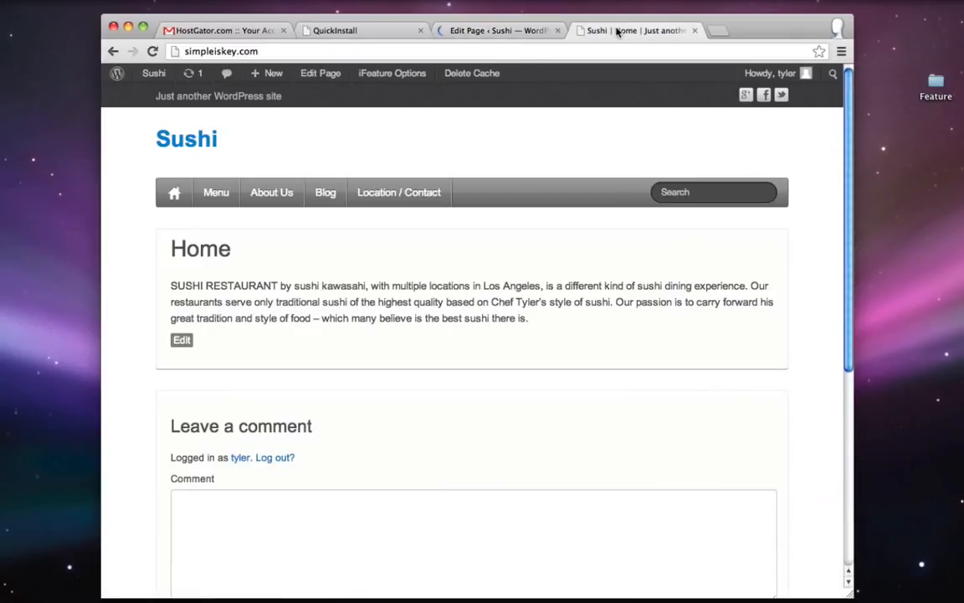
pyautogui.click(152, 51)
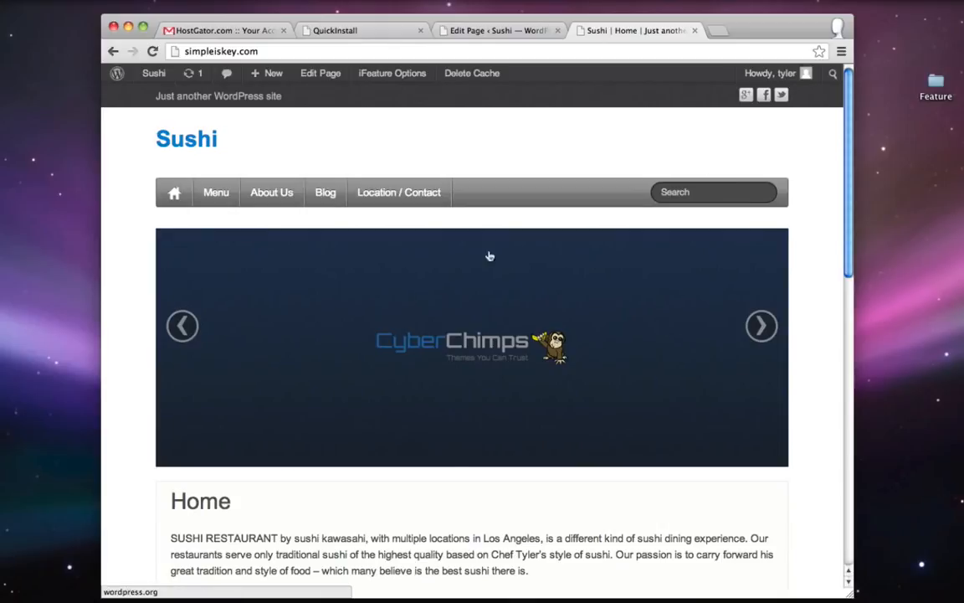
pyautogui.scroll(-10, 490, 256)
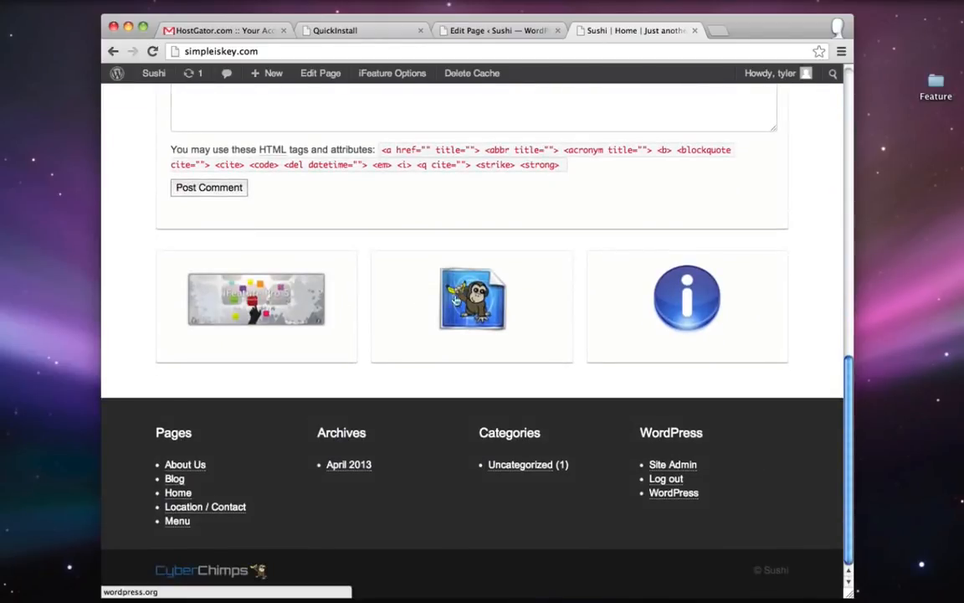
pyautogui.scroll(5, 632, 297)
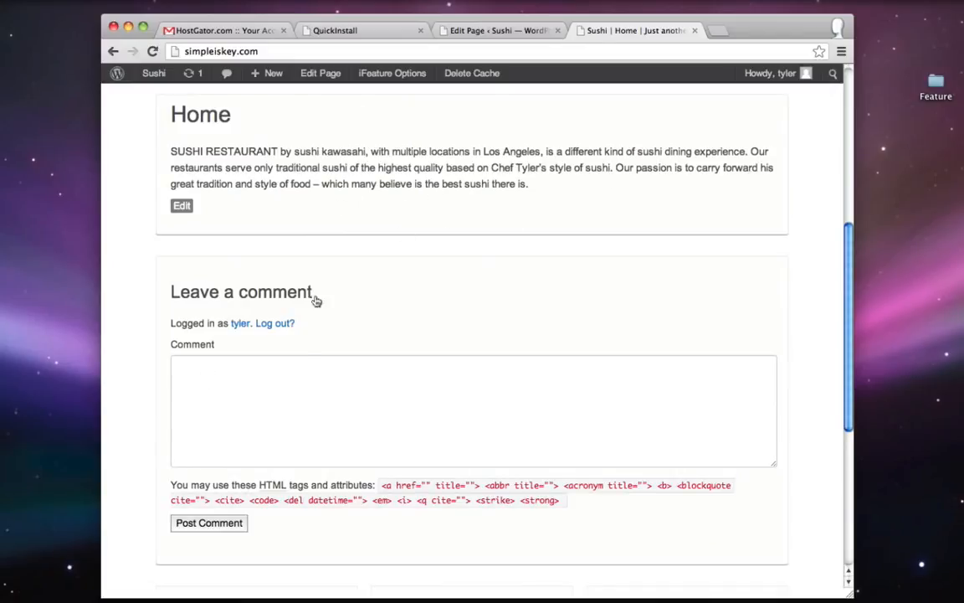
pyautogui.click(514, 35)
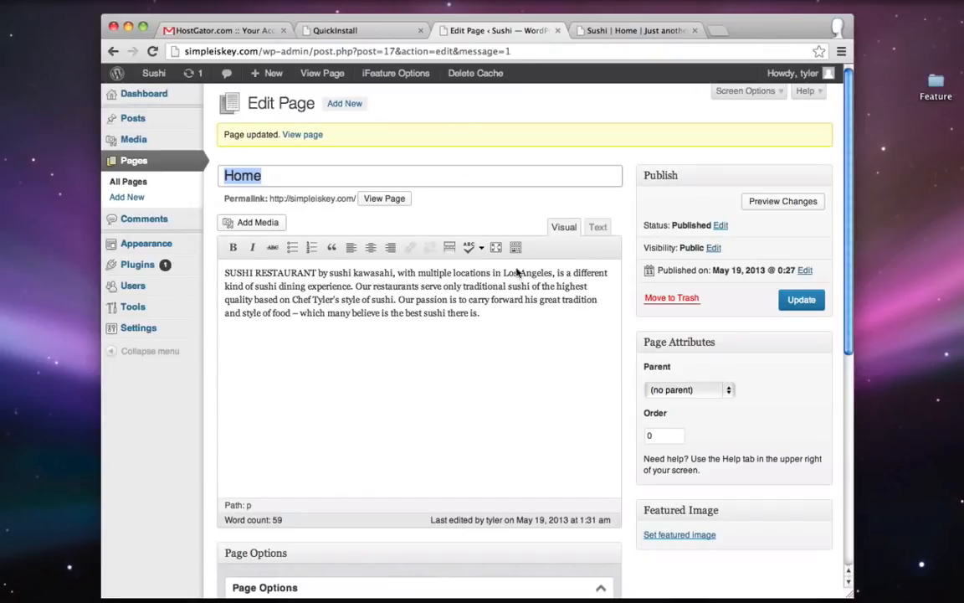
# - Show the Discussion panel, turn off comments on Home, and update the page
pyautogui.click(631, 114)
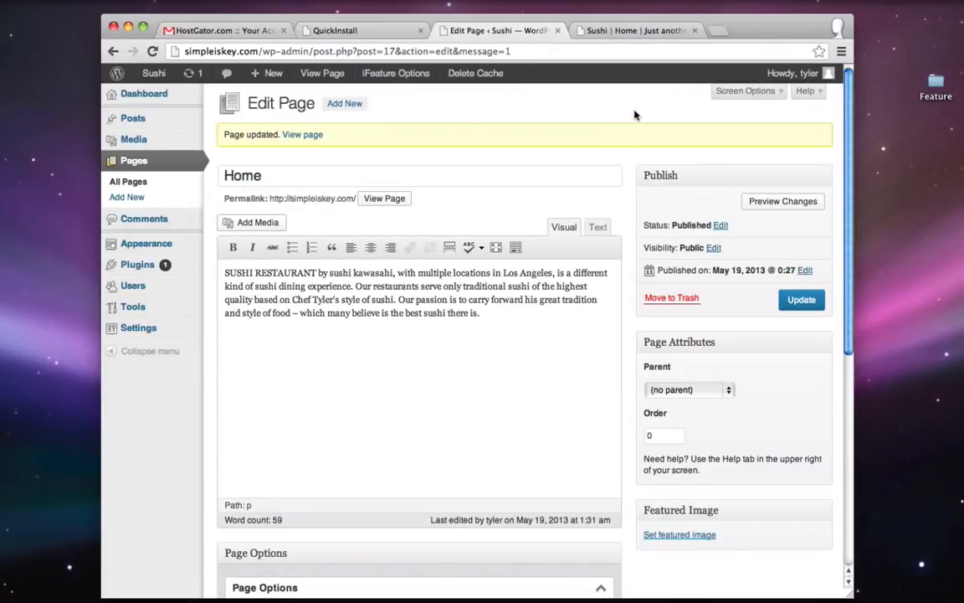
pyautogui.click(752, 95)
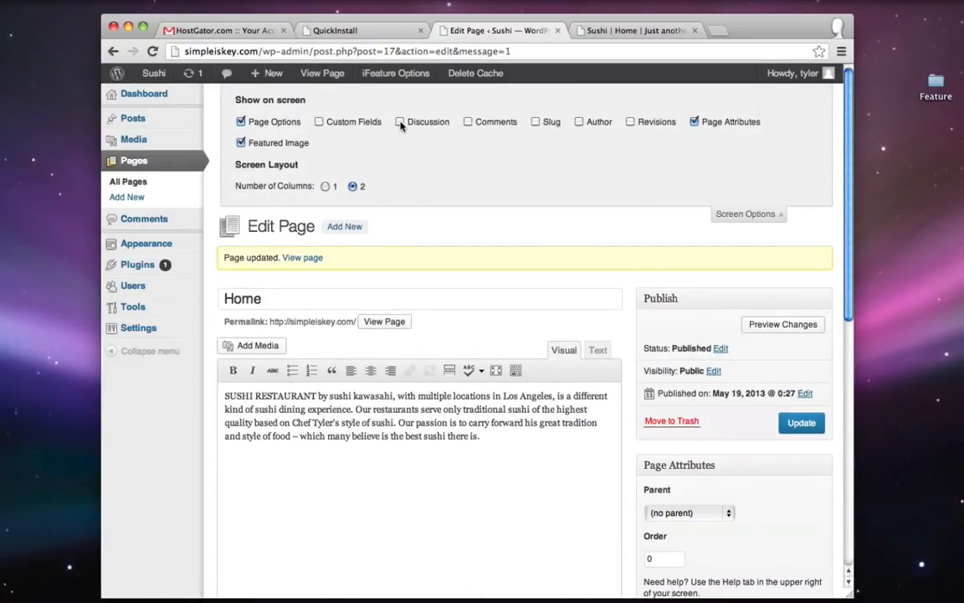
pyautogui.click(400, 122)
pyautogui.scroll(-10, 812, 260)
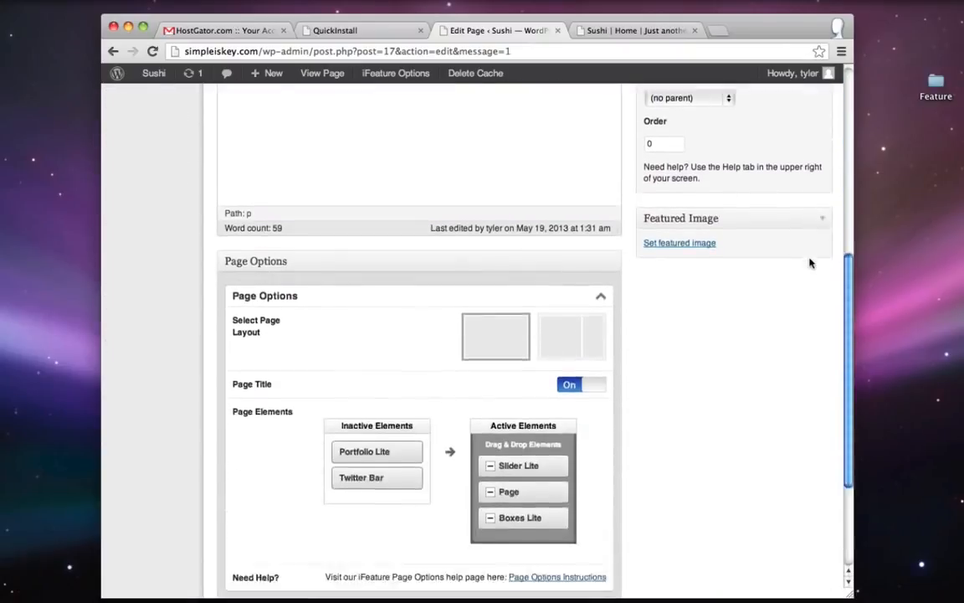
pyautogui.scroll(-3, 809, 263)
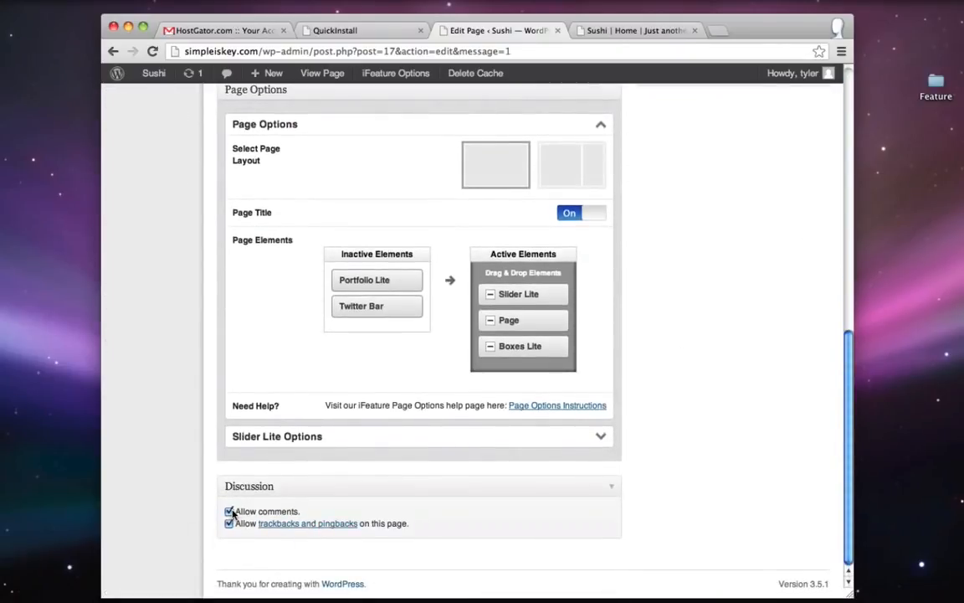
pyautogui.click(230, 512)
pyautogui.scroll(15, 697, 456)
pyautogui.click(801, 424)
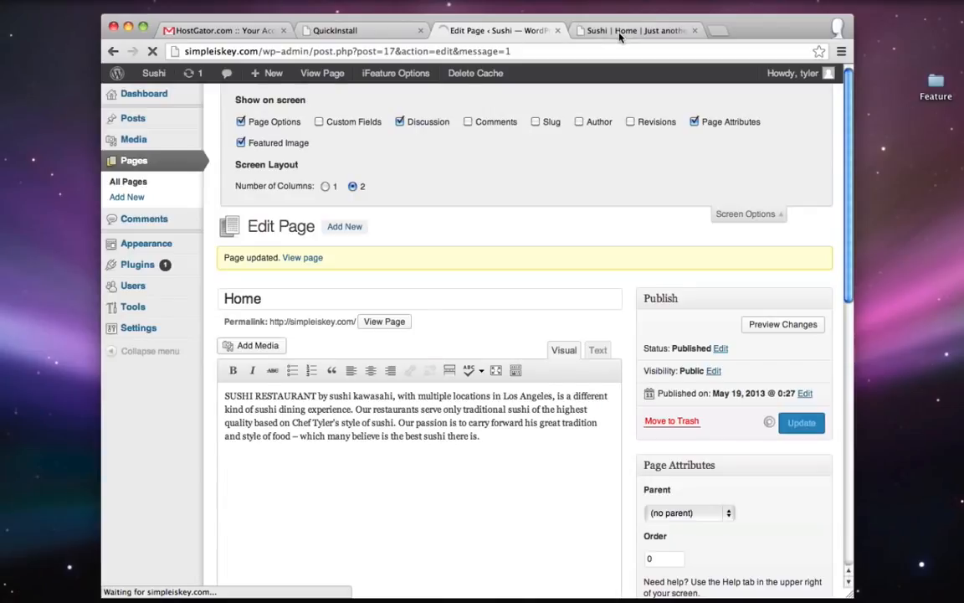
# - Reload the live homepage to check slider, text and icon boxes, then return to the editor
pyautogui.click(619, 31)
pyautogui.click(152, 51)
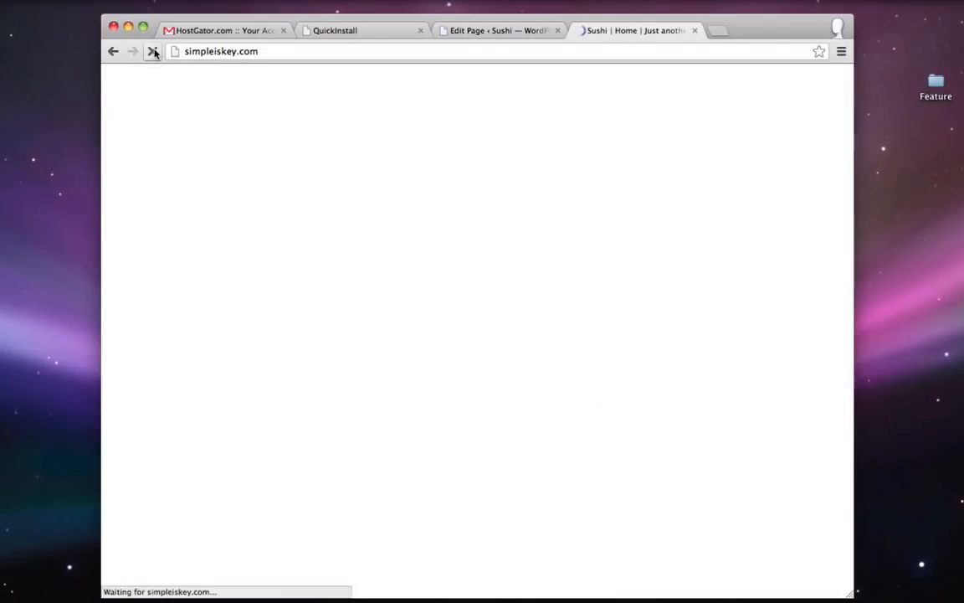
pyautogui.scroll(5, 123, 252)
pyautogui.scroll(-2, 121, 252)
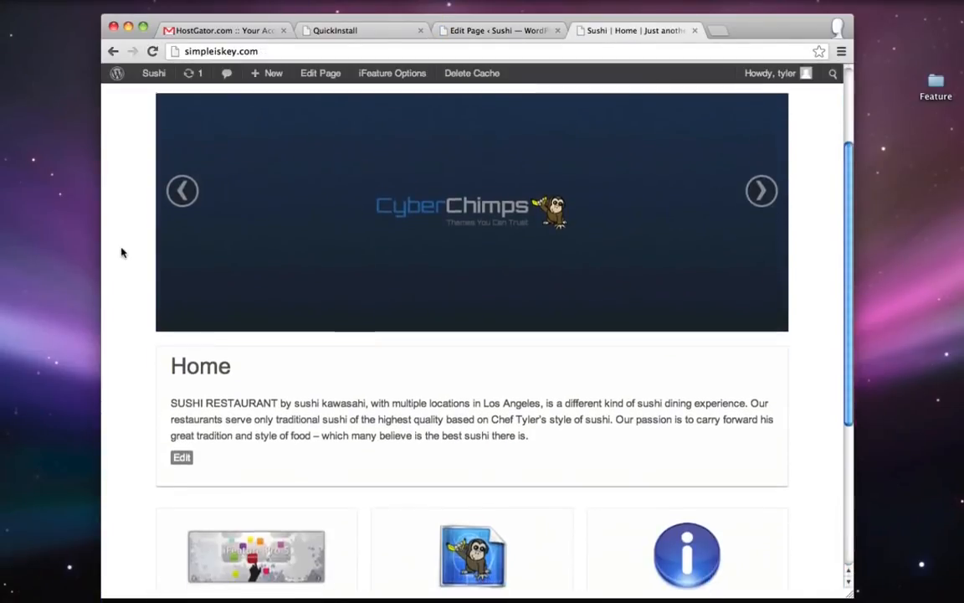
pyautogui.scroll(-2, 121, 252)
pyautogui.scroll(4, 122, 251)
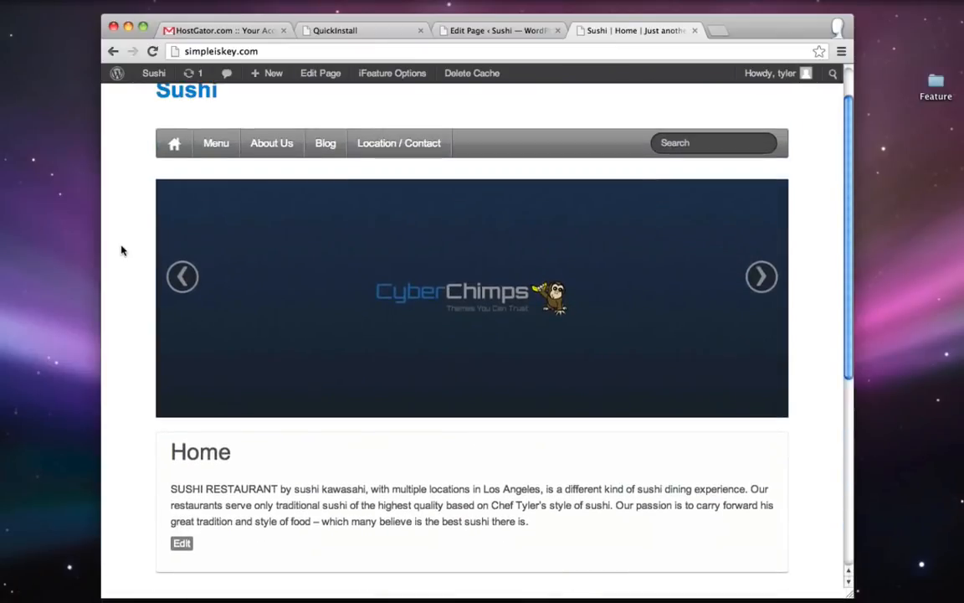
pyautogui.scroll(-3, 117, 213)
pyautogui.scroll(4, 117, 214)
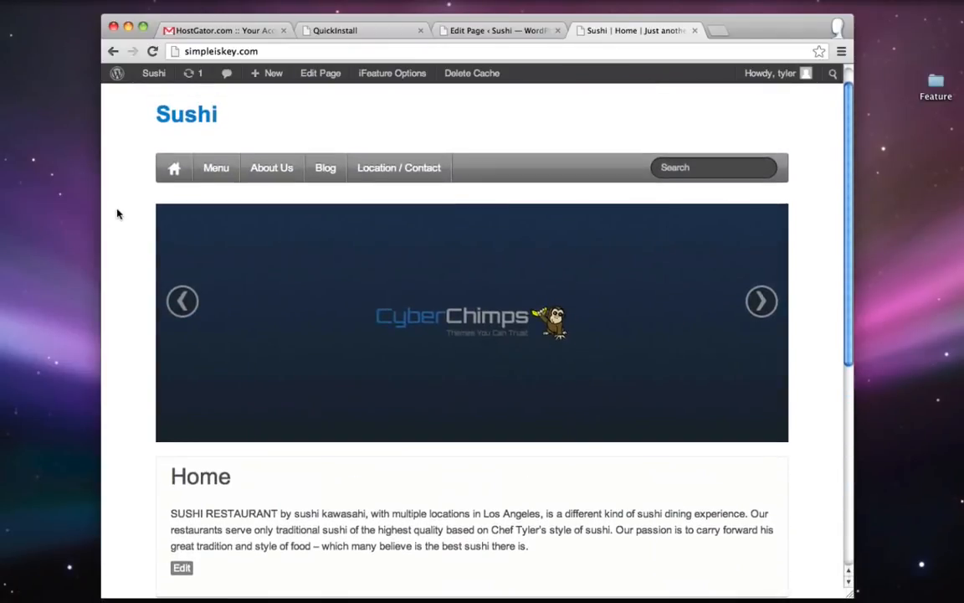
pyautogui.scroll(1, 118, 213)
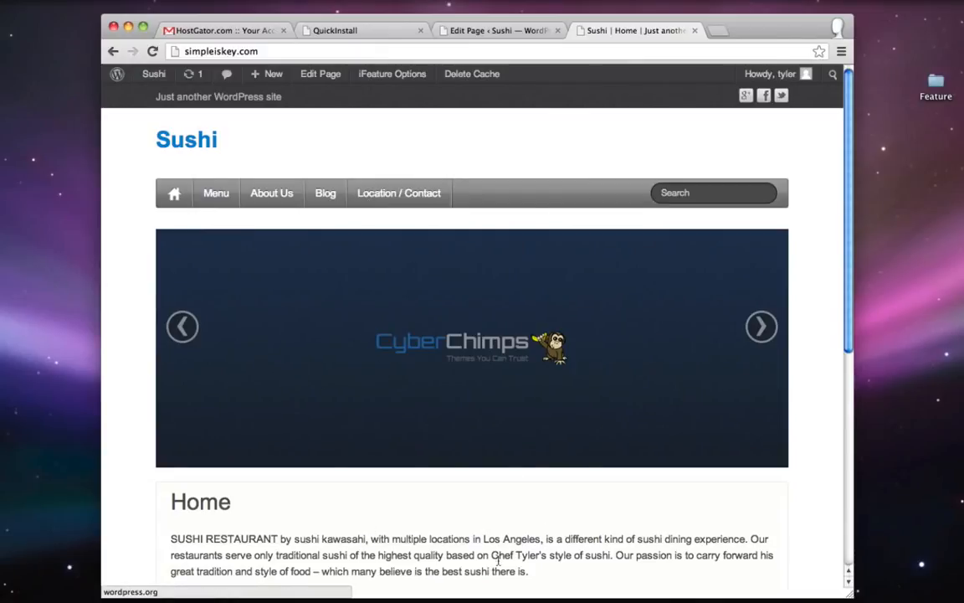
pyautogui.click(497, 31)
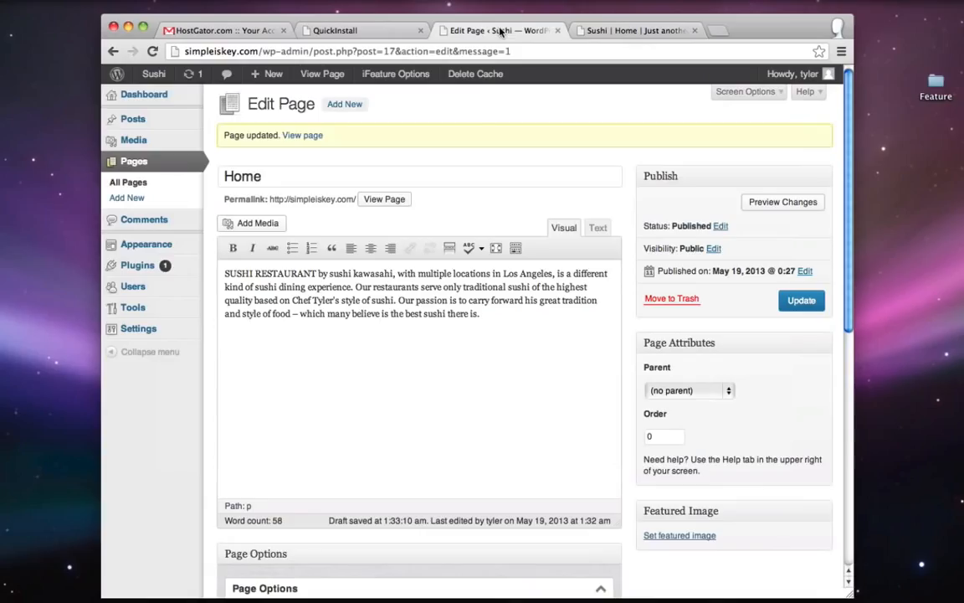
# - Expand Slider Lite Options and close Slide One's Insert Media window without inserting anything
pyautogui.scroll(-10, 638, 138)
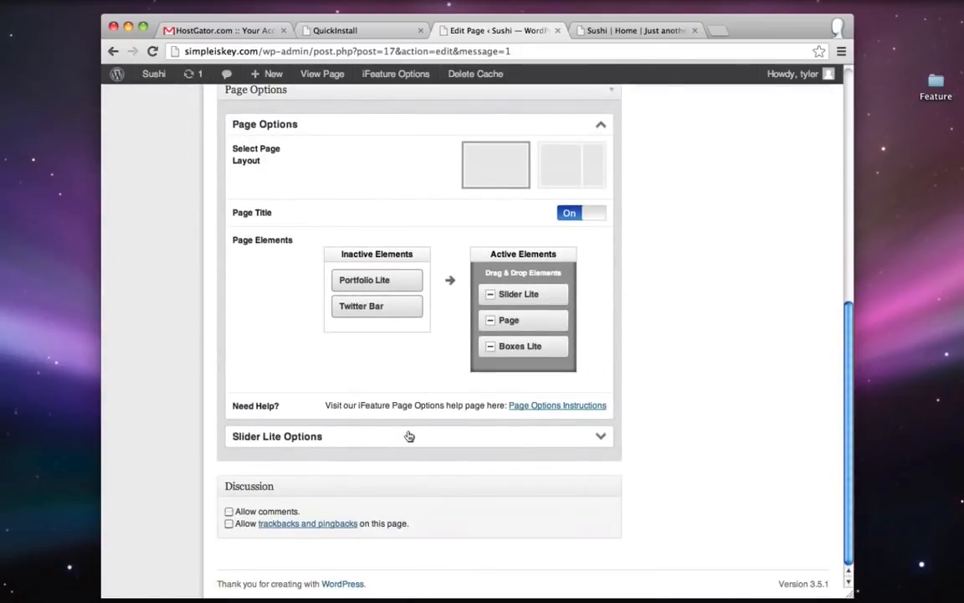
pyautogui.click(597, 437)
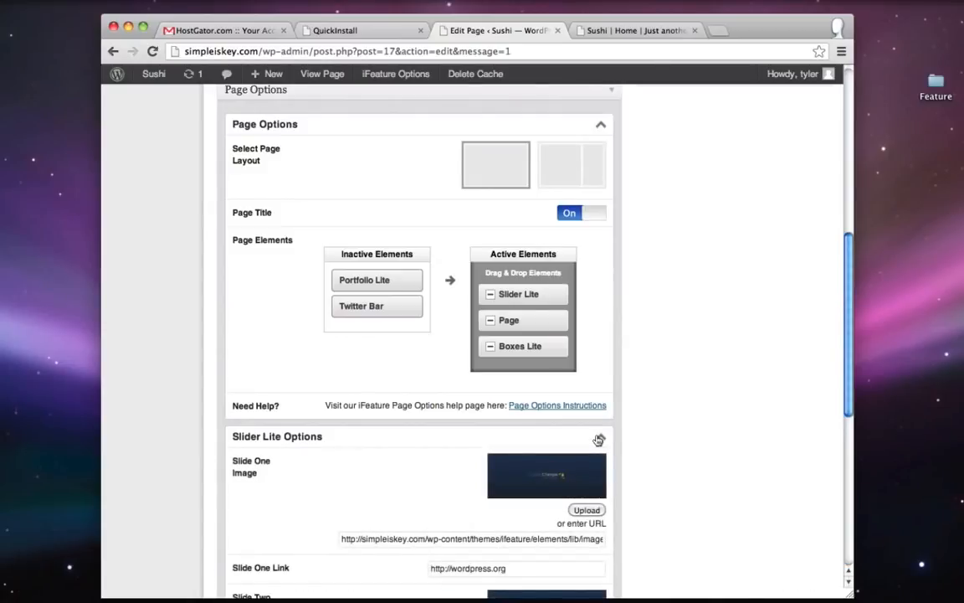
pyautogui.scroll(-2, 599, 441)
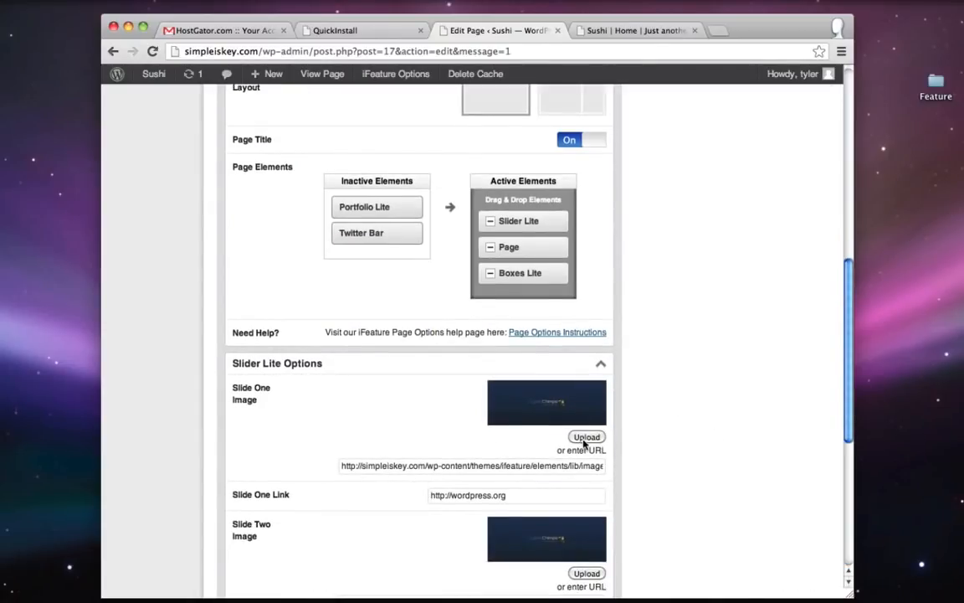
pyautogui.click(586, 437)
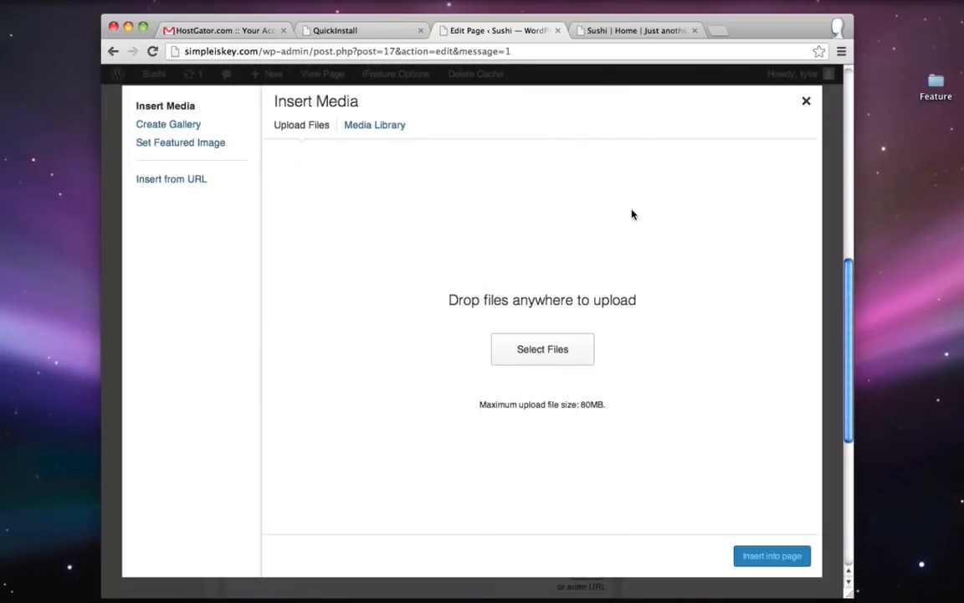
pyautogui.click(808, 103)
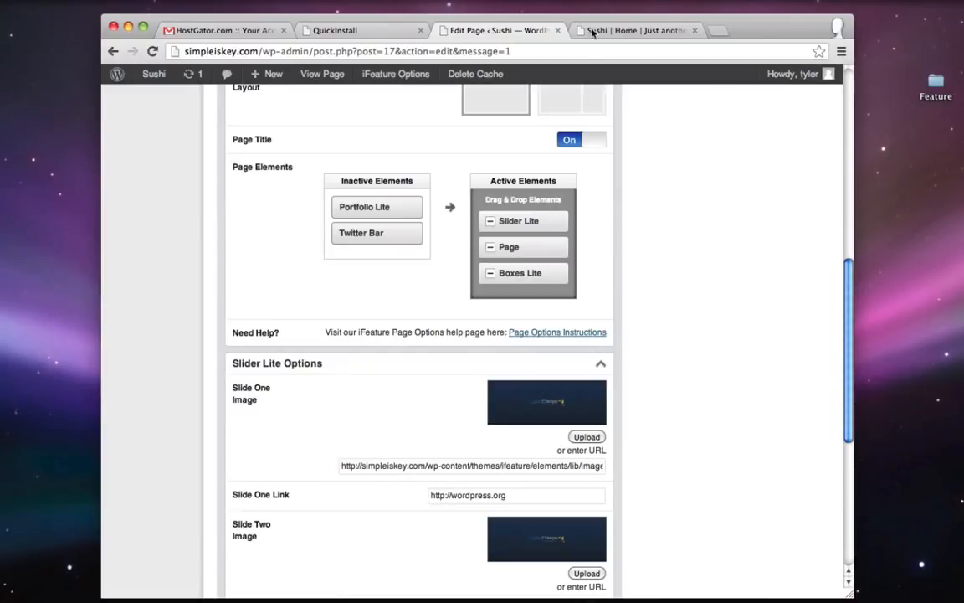
# - Preview Sushi-Convenient.jpeg from the Feature folder, then close the preview and Finder window
pyautogui.doubleClick(939, 83)
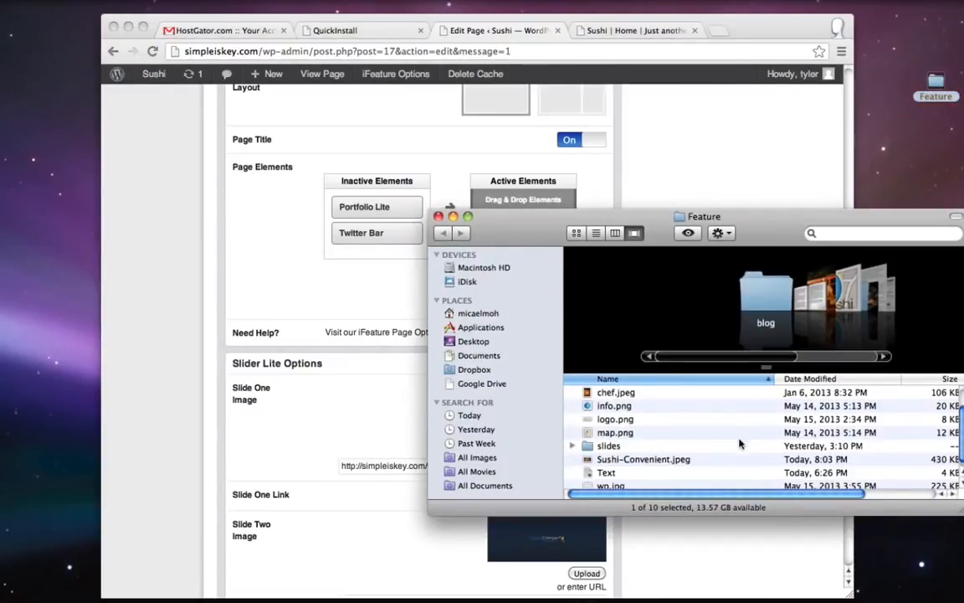
pyautogui.scroll(-1, 648, 443)
pyautogui.click(645, 456)
pyautogui.doubleClick(644, 457)
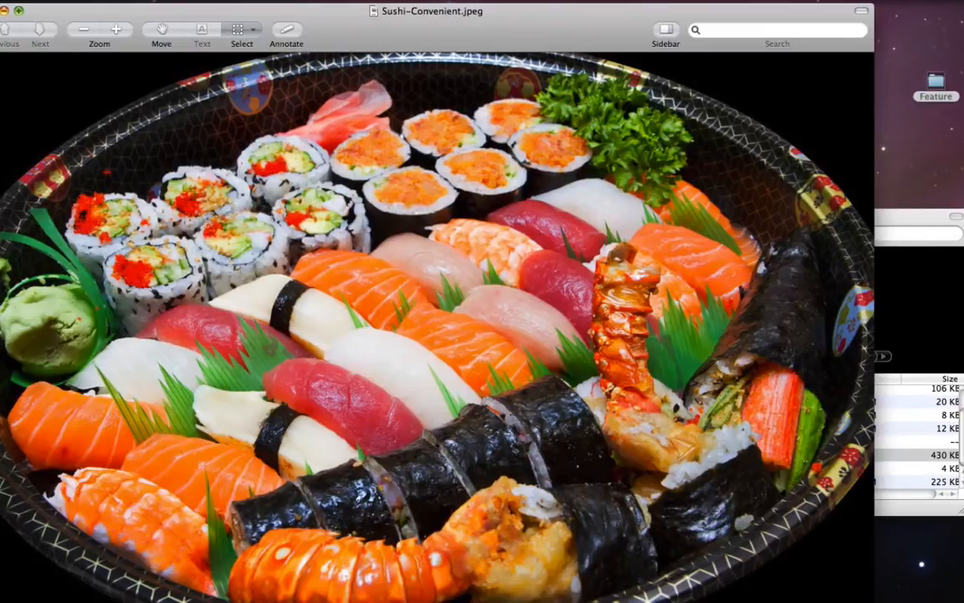
pyautogui.press('super+w')
pyautogui.click(505, 243)
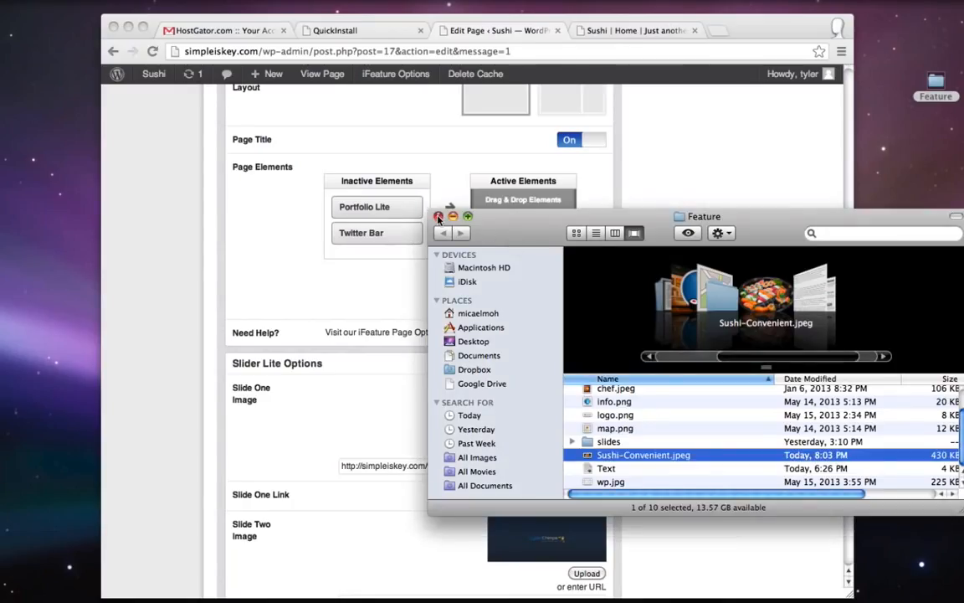
pyautogui.click(438, 217)
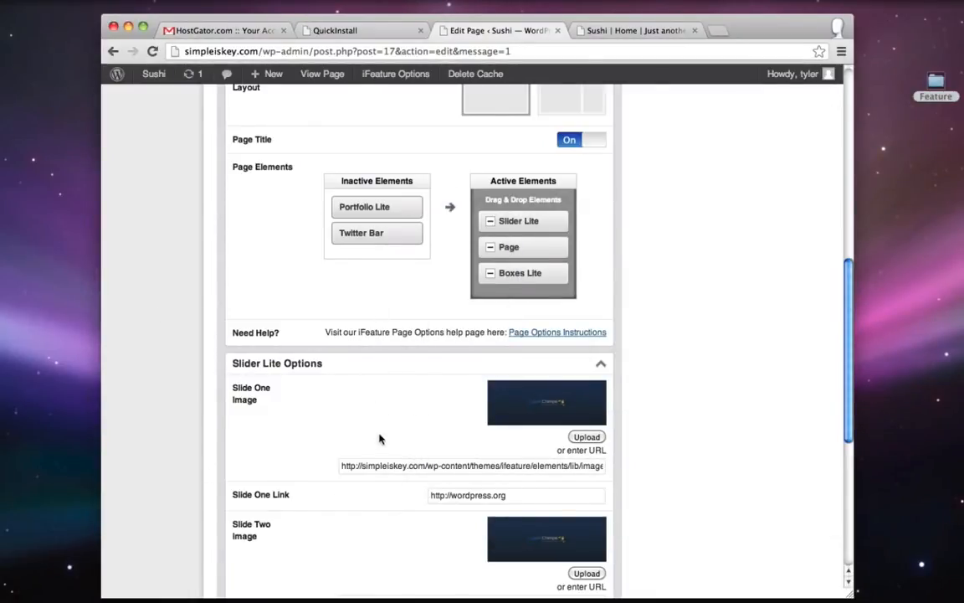
# - Load pixlr.com in a new browser tab
pyautogui.click(596, 334)
pyautogui.write('pixlr.com')
pyautogui.press('Return')
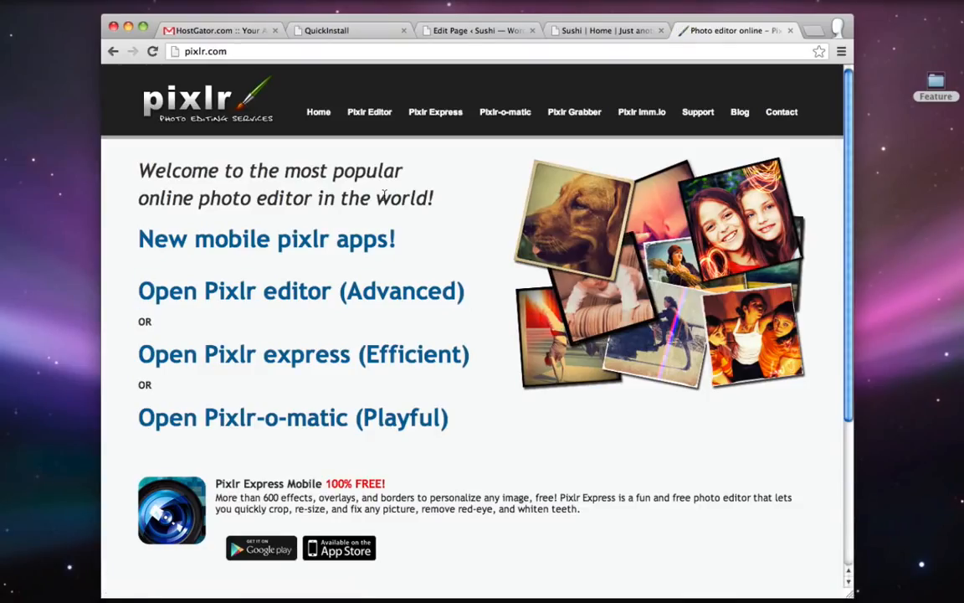
# - Open Sushi-Convenient.jpeg in Pixlr Editor and unlock its Background layer
pyautogui.click(371, 114)
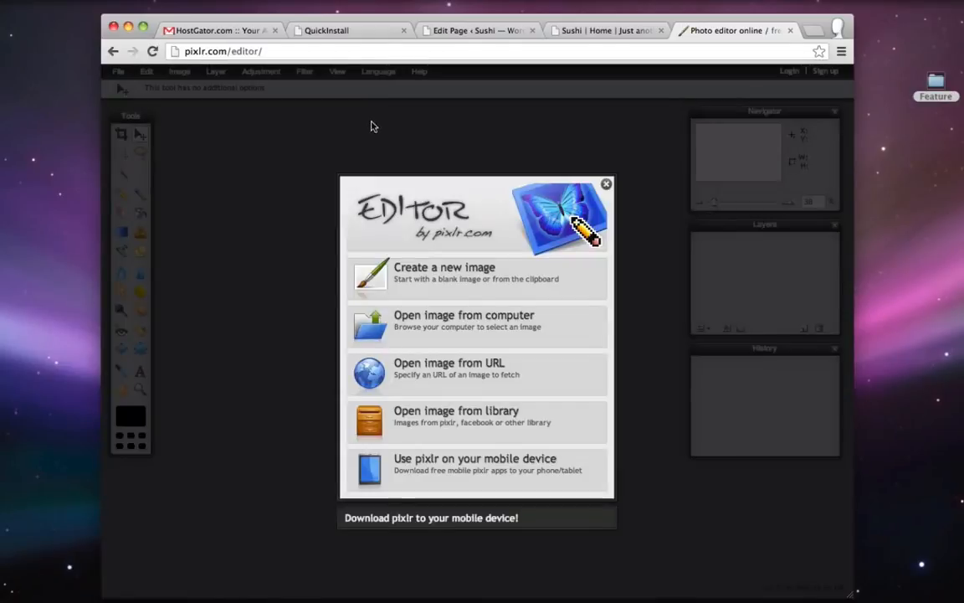
pyautogui.click(434, 321)
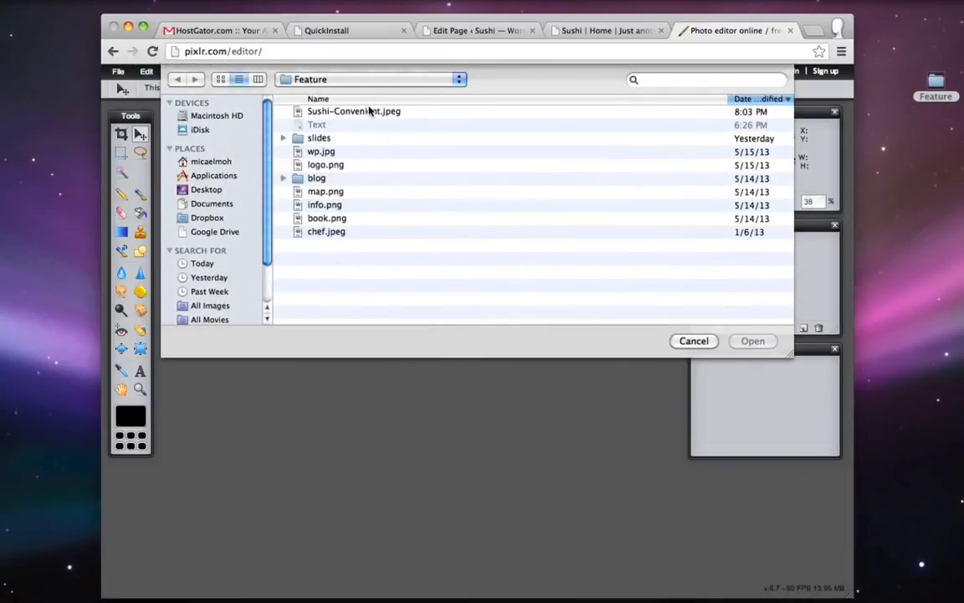
pyautogui.click(369, 111)
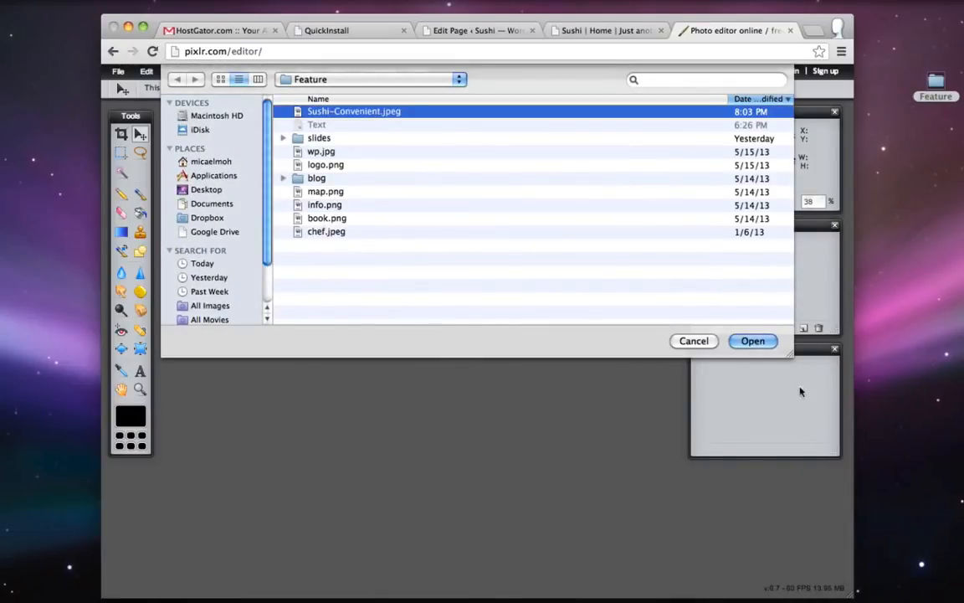
pyautogui.click(751, 340)
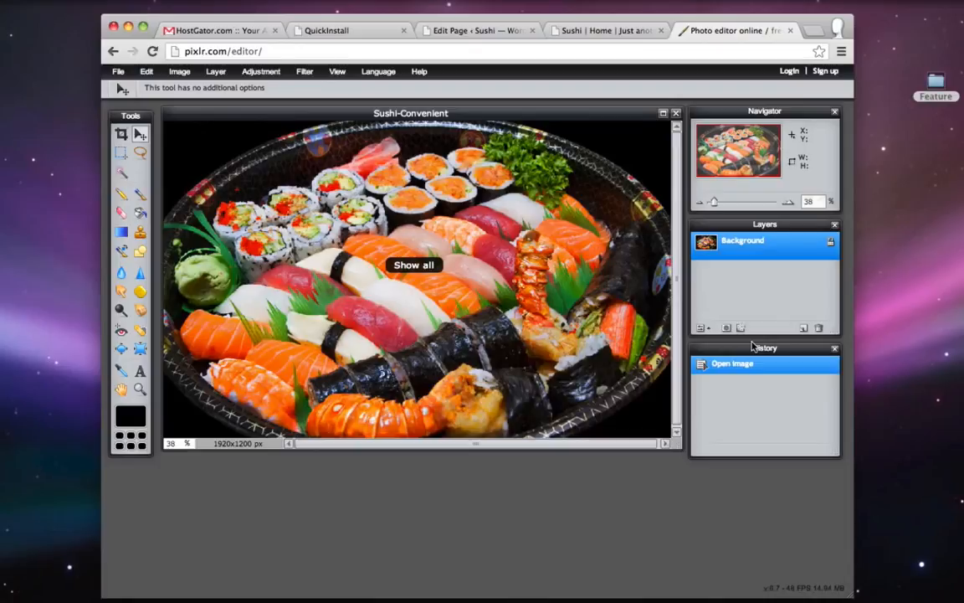
pyautogui.doubleClick(830, 245)
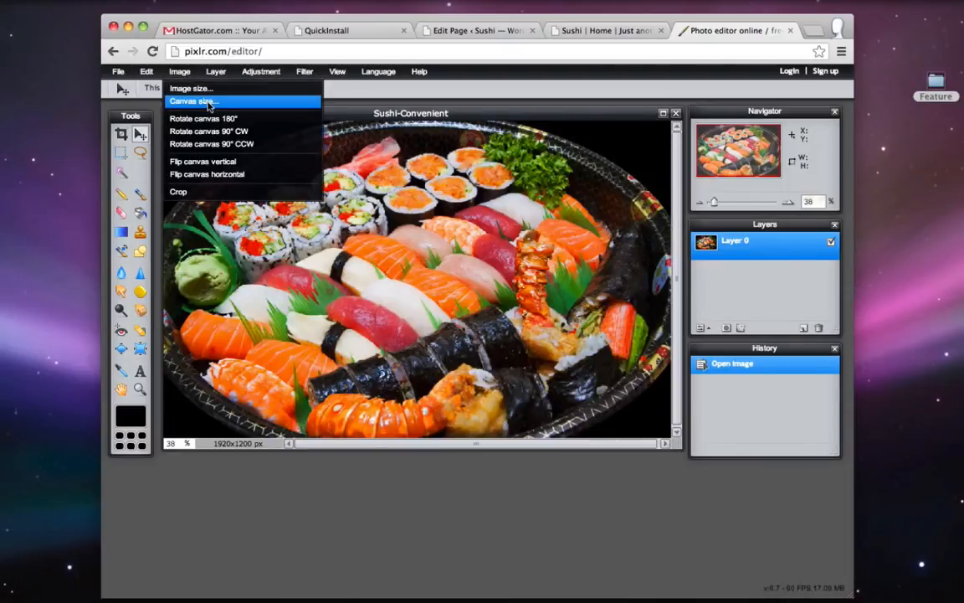
# - Resize the canvas to 980x390 and reposition the photo within it
pyautogui.click(209, 102)
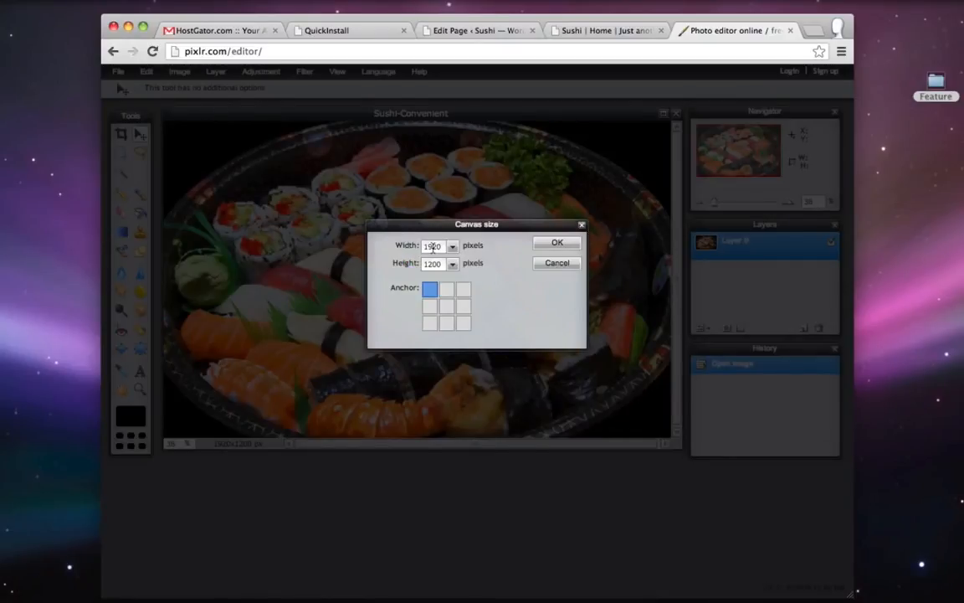
pyautogui.write('9')
pyautogui.doubleClick(440, 266)
pyautogui.write('3')
pyautogui.click(557, 242)
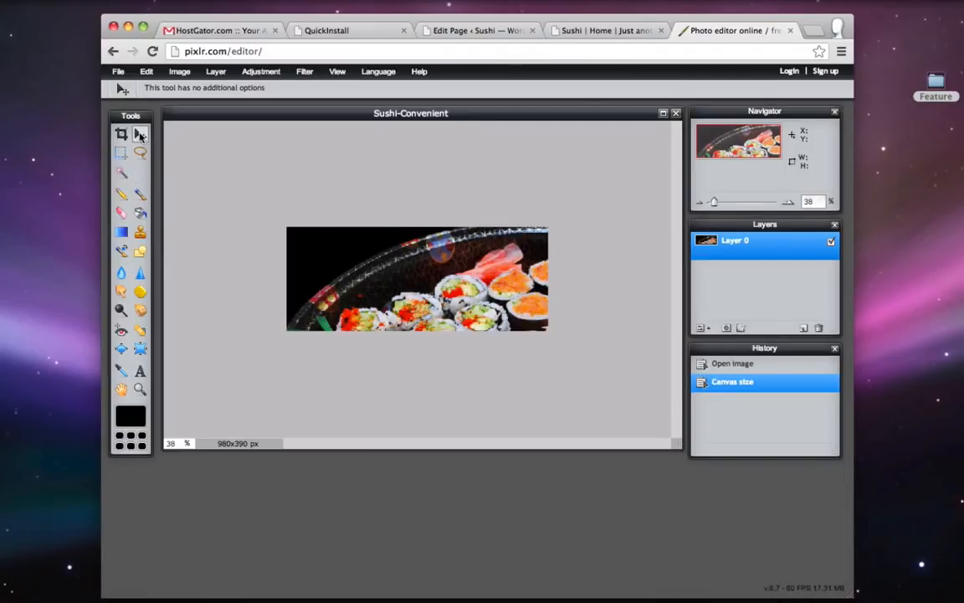
pyautogui.moveTo(520, 307); pyautogui.dragTo(503, 238)
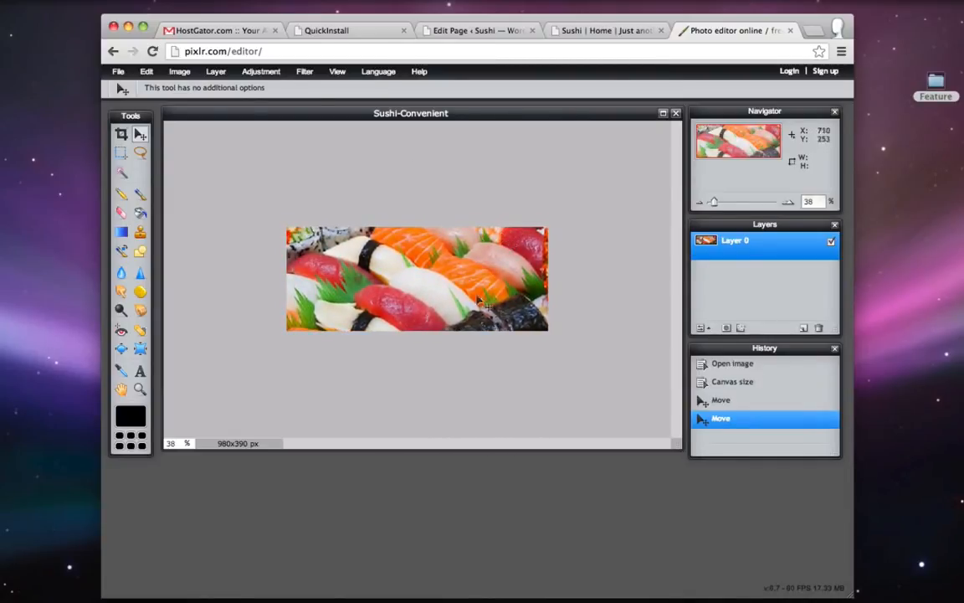
# - Free-transform the photo, scaling it down and centring it so the whole platter fits
pyautogui.click(148, 72)
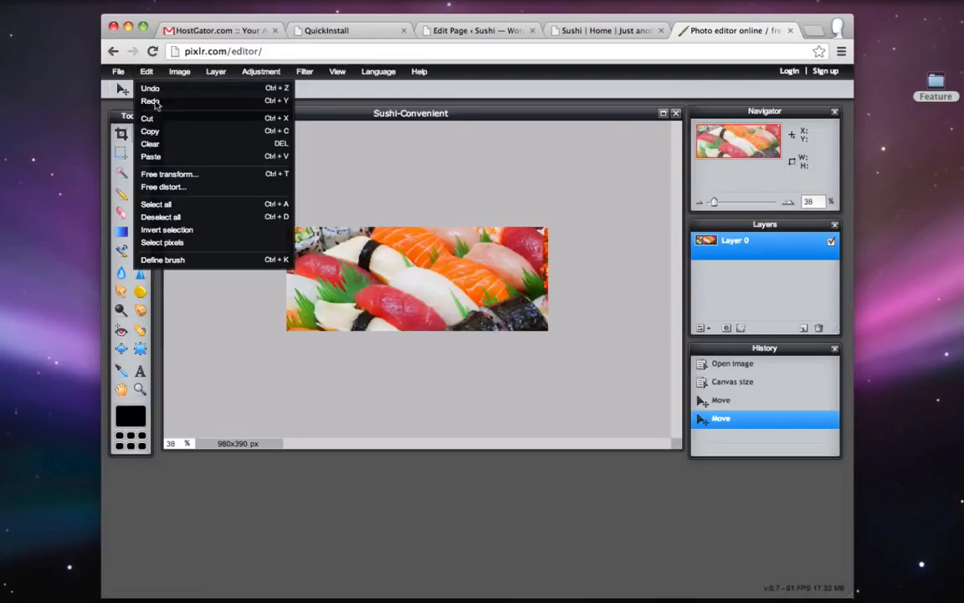
pyautogui.click(188, 172)
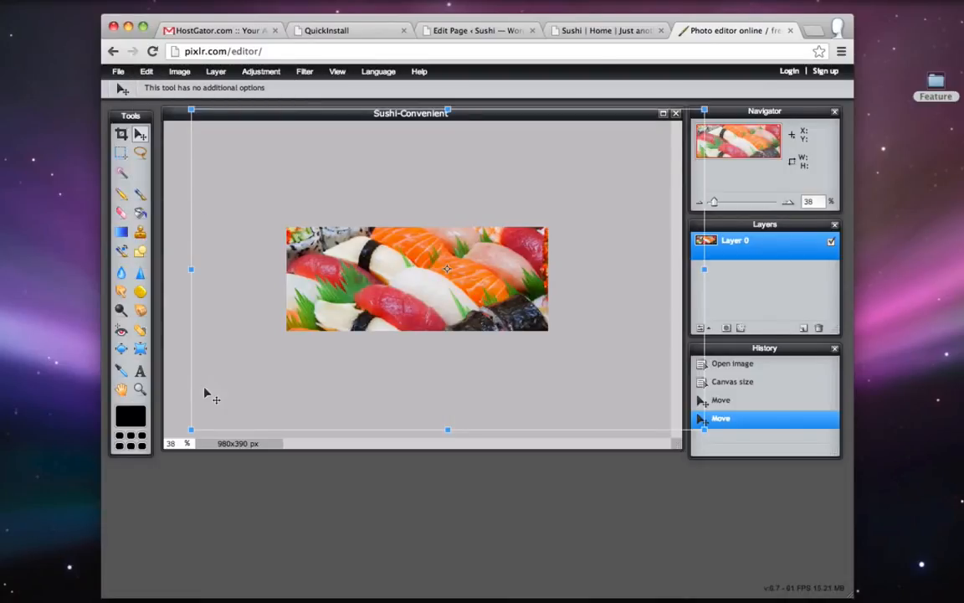
pyautogui.moveTo(191, 430); pyautogui.dragTo(240, 375)
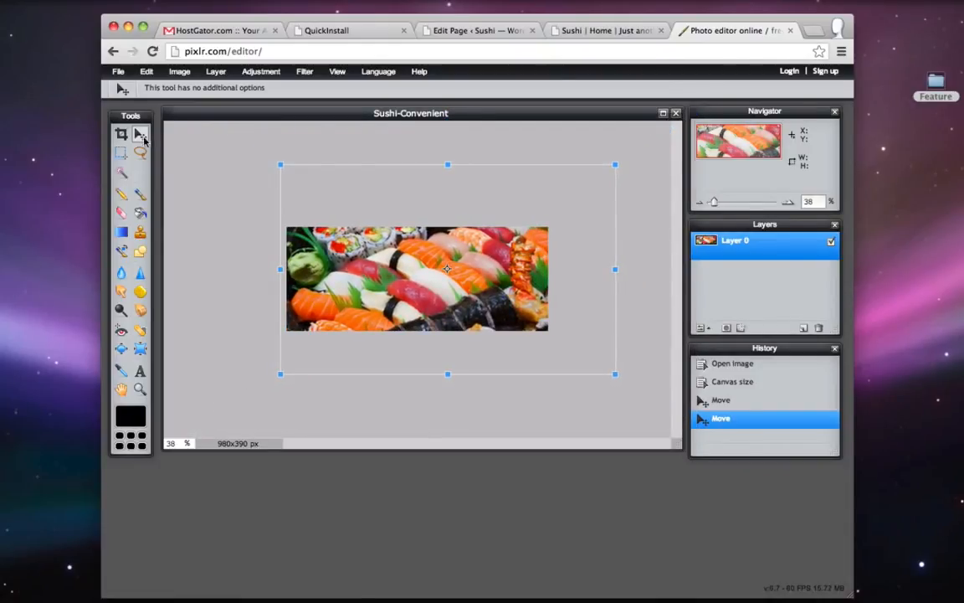
pyautogui.moveTo(468, 264); pyautogui.dragTo(456, 270)
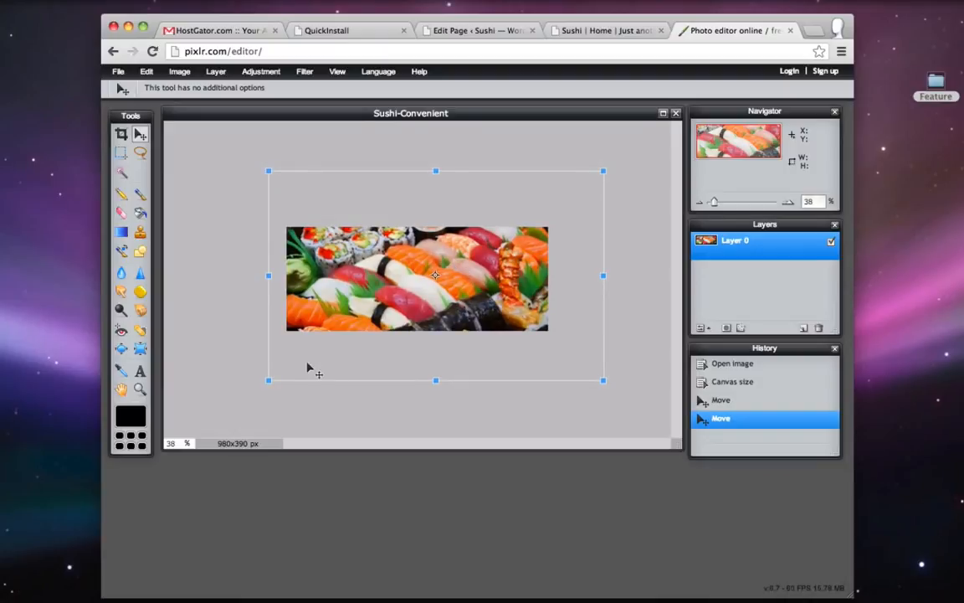
pyautogui.moveTo(267, 380)
pyautogui.mouseDown()
pyautogui.moveTo(286, 362)
pyautogui.moveTo(280, 371)
pyautogui.mouseUp()
pyautogui.moveTo(427, 281); pyautogui.dragTo(407, 291)
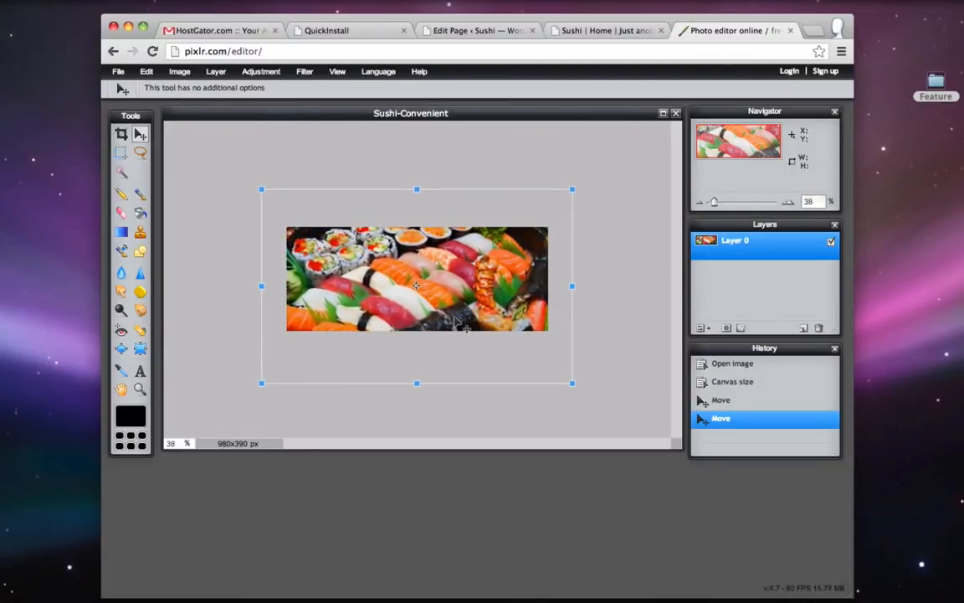
pyautogui.moveTo(573, 190); pyautogui.dragTo(556, 200)
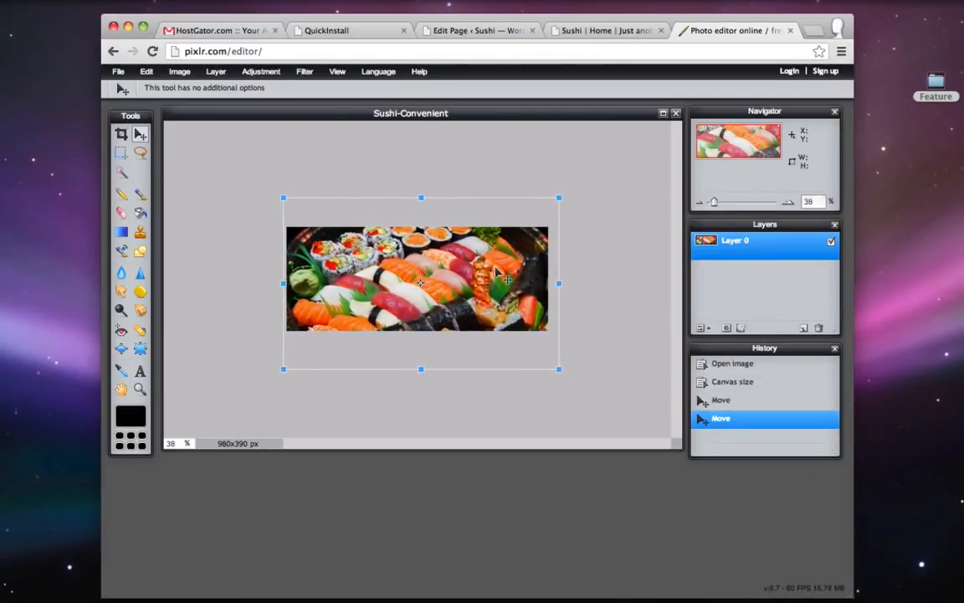
pyautogui.press('Return')
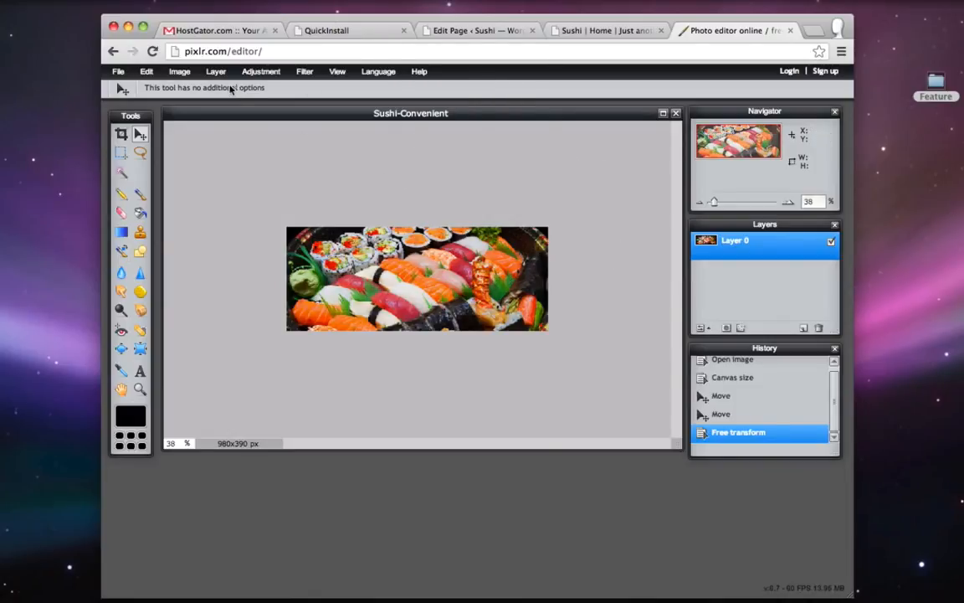
pyautogui.click(120, 72)
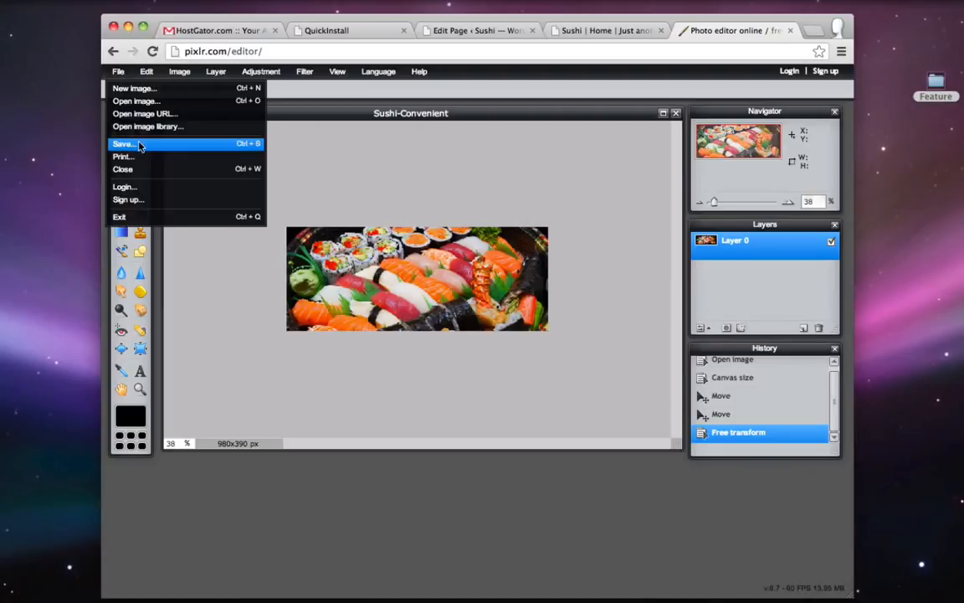
# - Save the banner as Sushi-Convenient.jpg at quality 80 to the Desktop and position its icon
pyautogui.click(125, 143)
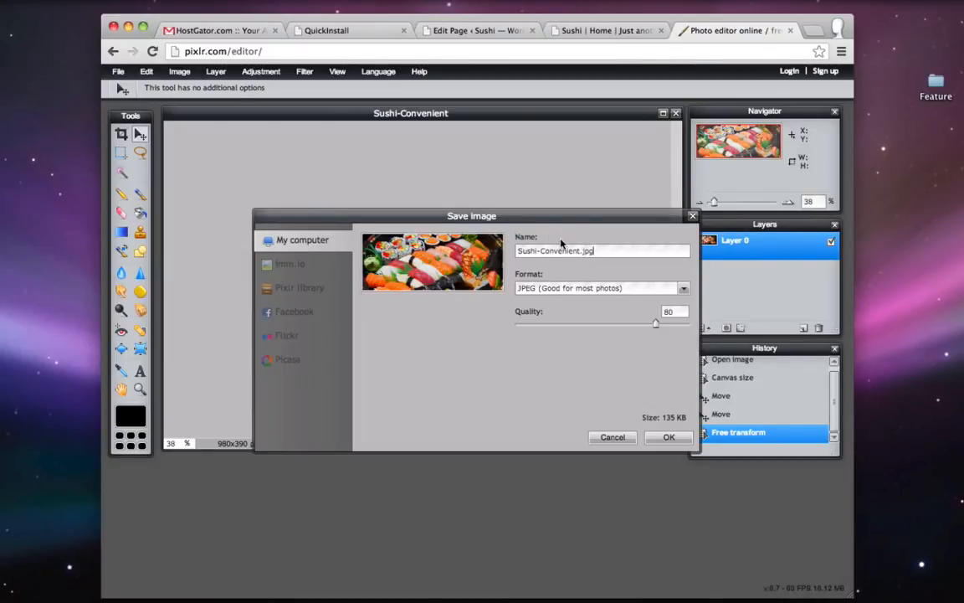
pyautogui.click(677, 441)
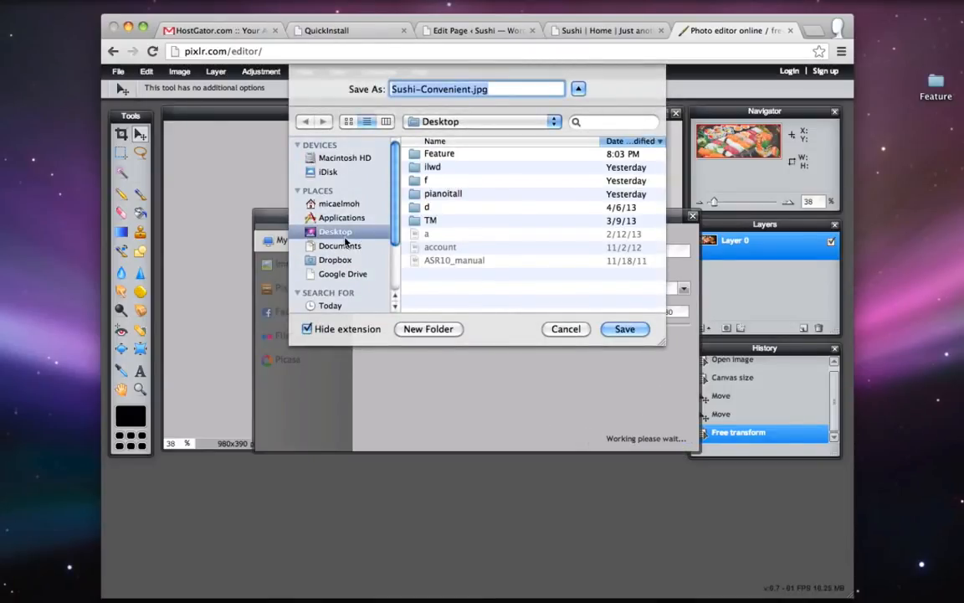
pyautogui.click(626, 329)
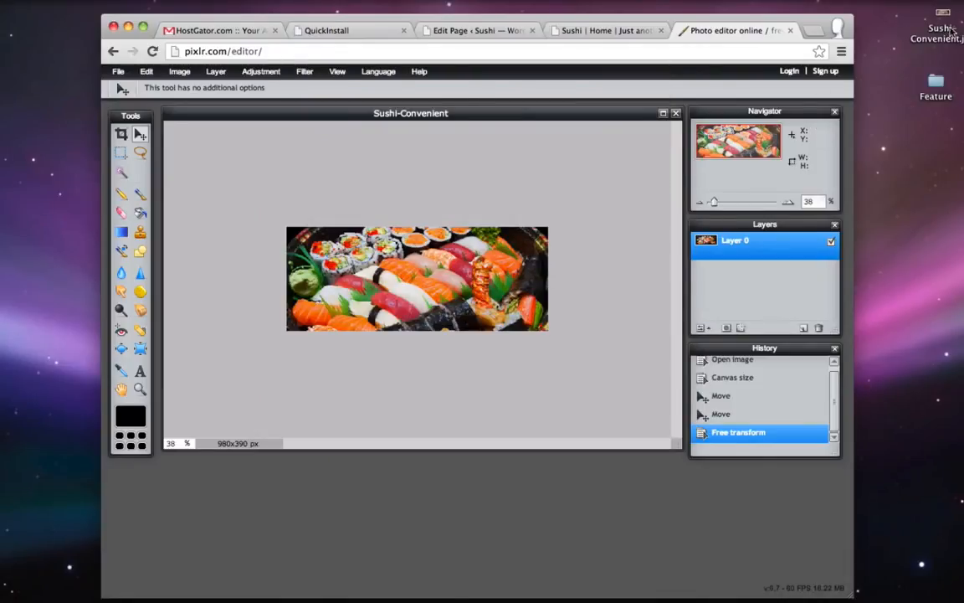
pyautogui.moveTo(951, 31); pyautogui.dragTo(911, 58)
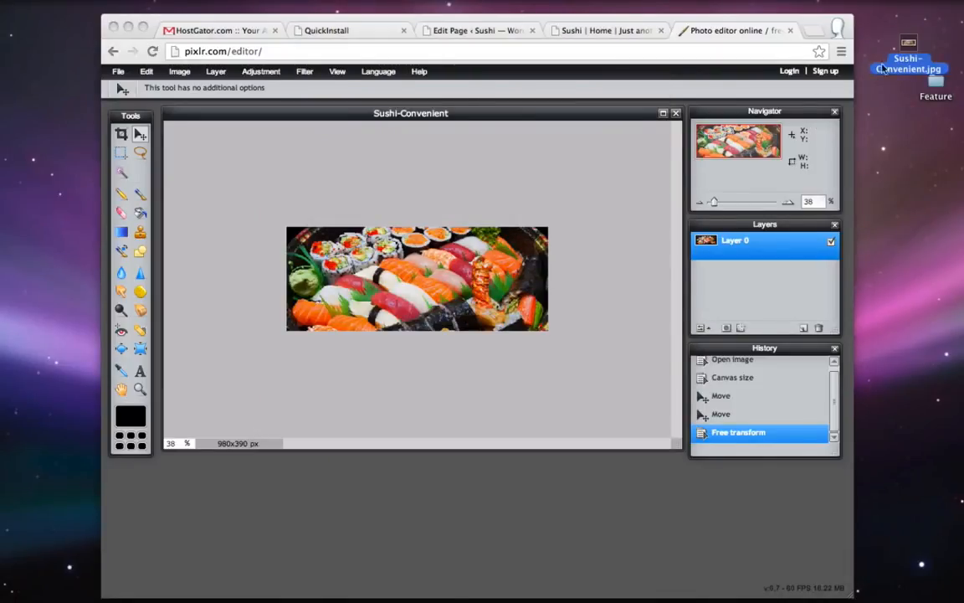
pyautogui.click(774, 32)
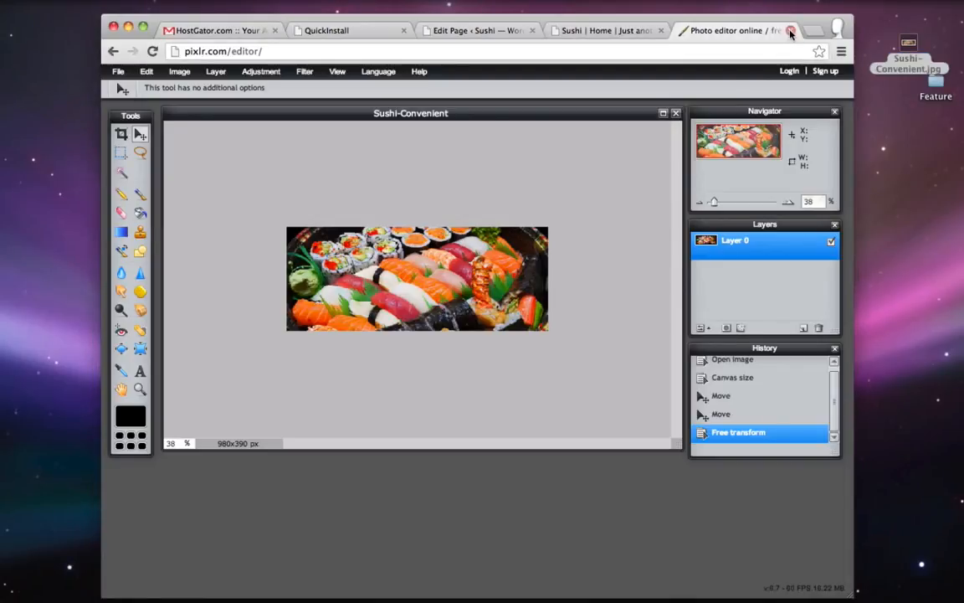
# - Close Pixlr and upload Sushi-Convenient.jpg as Slide One's image in Slider Lite
pyautogui.click(790, 32)
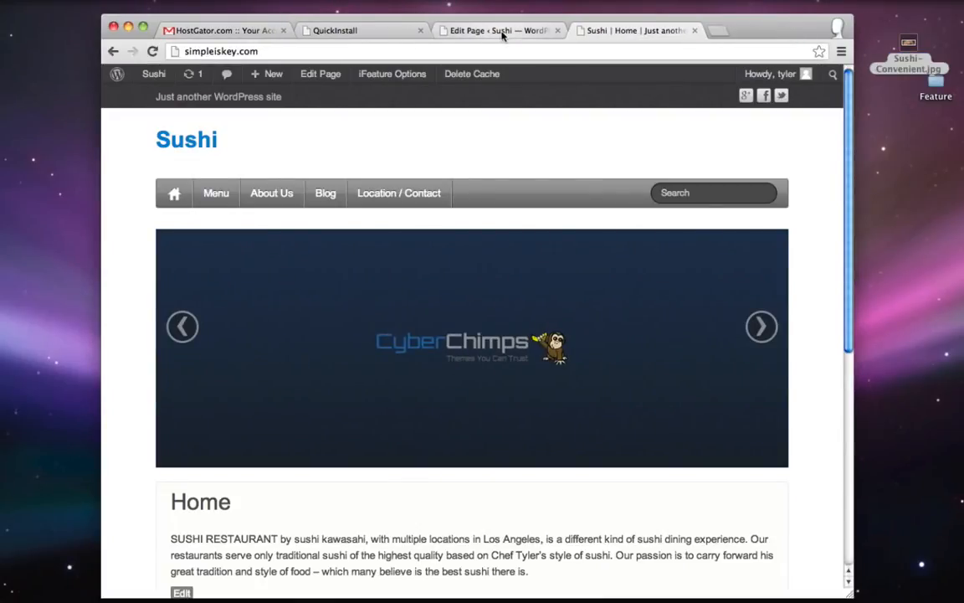
pyautogui.click(501, 31)
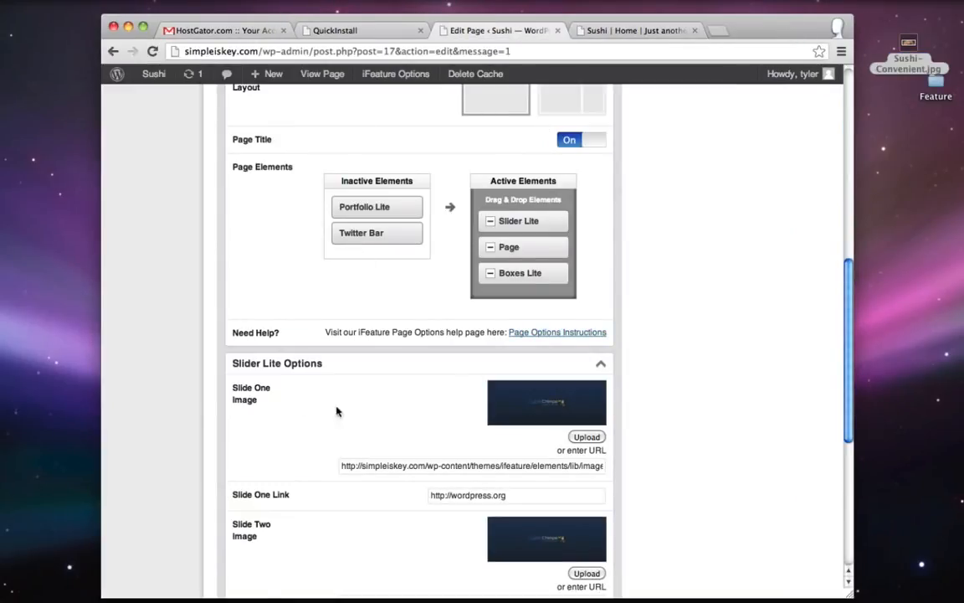
pyautogui.scroll(10, 297, 326)
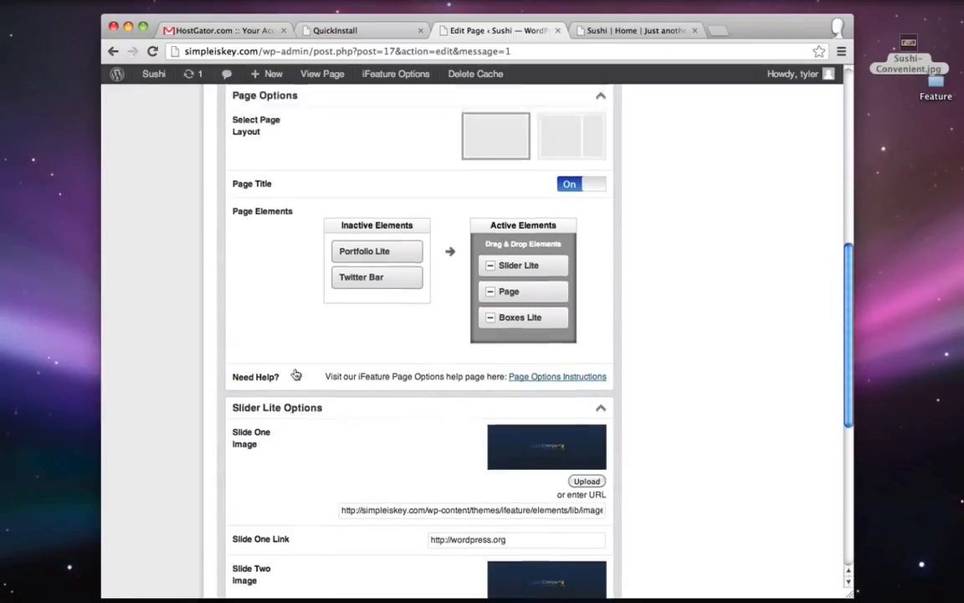
pyautogui.scroll(-8, 295, 370)
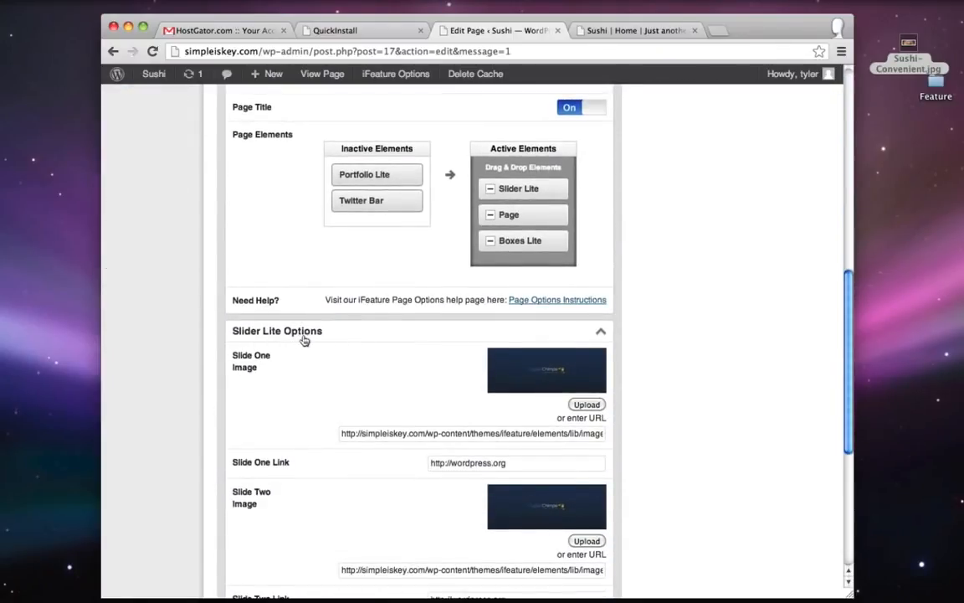
pyautogui.scroll(-1, 330, 354)
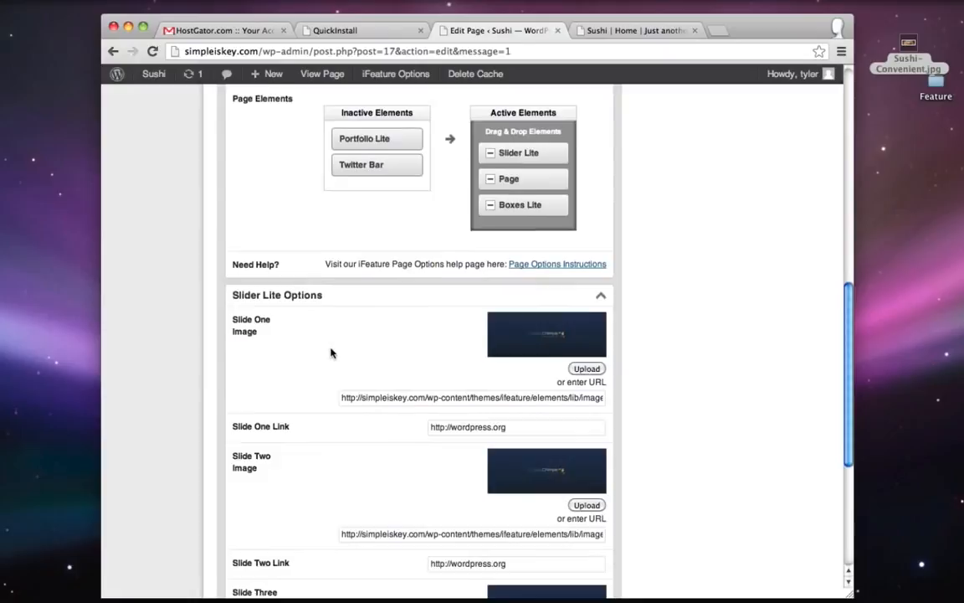
pyautogui.click(587, 367)
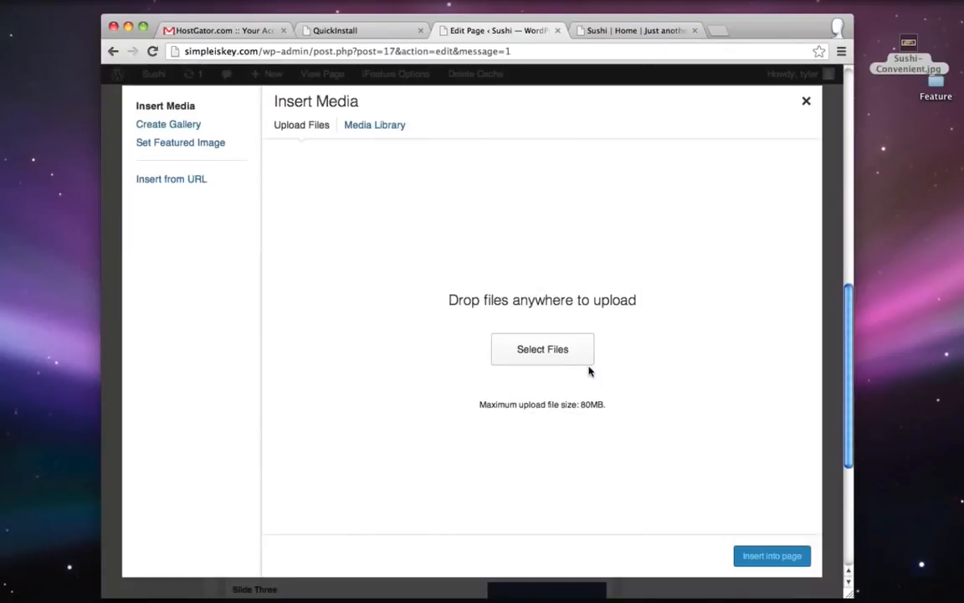
pyautogui.click(574, 350)
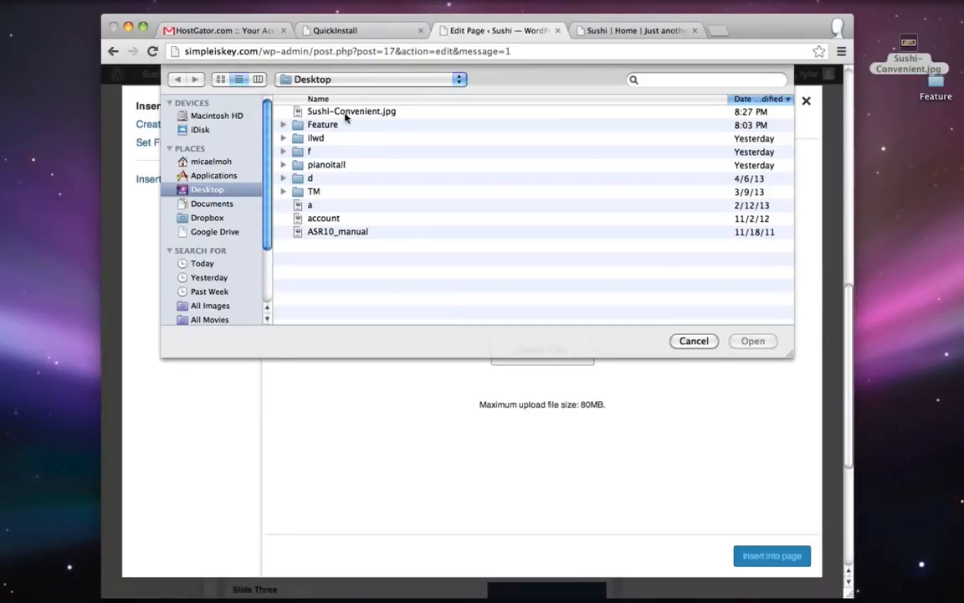
pyautogui.click(349, 115)
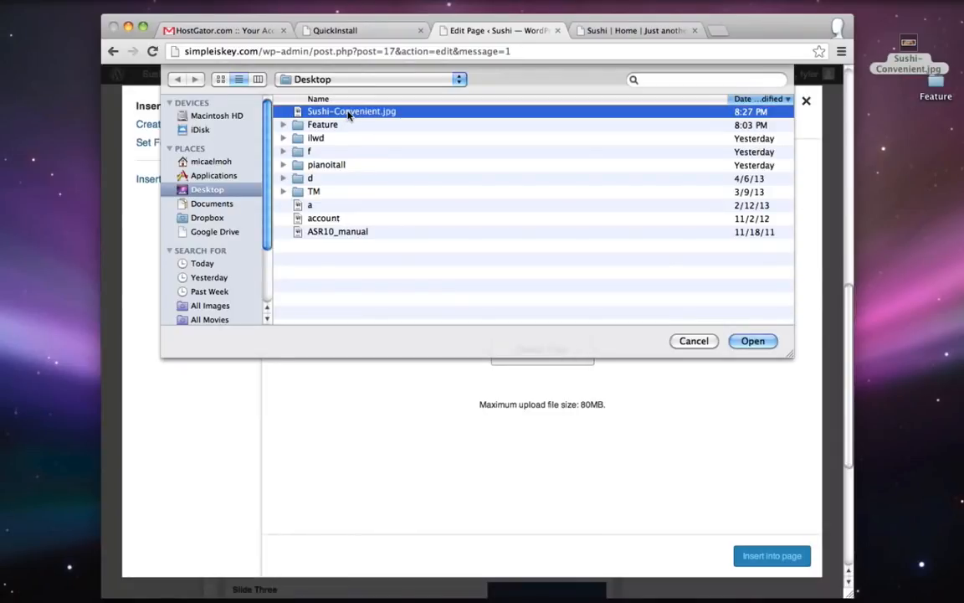
pyautogui.click(755, 343)
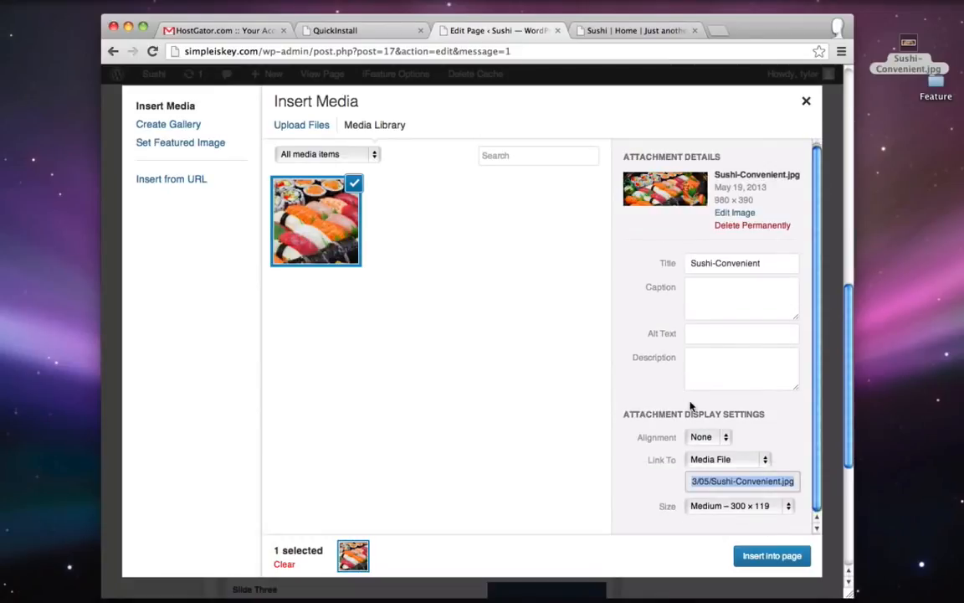
pyautogui.click(777, 559)
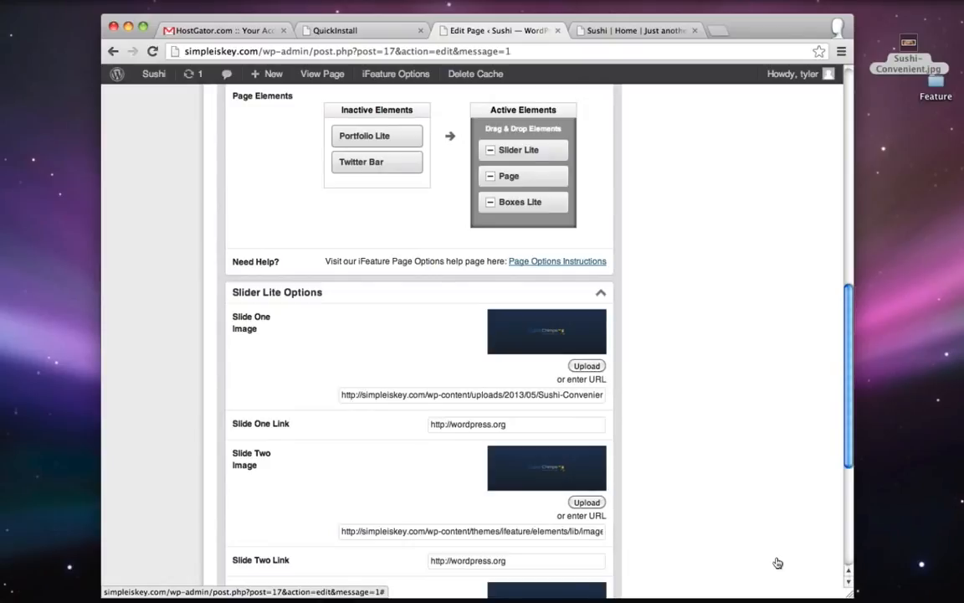
# - Update the Home page and page through the live slider to check the sushi banner
pyautogui.scroll(15, 777, 562)
pyautogui.click(800, 300)
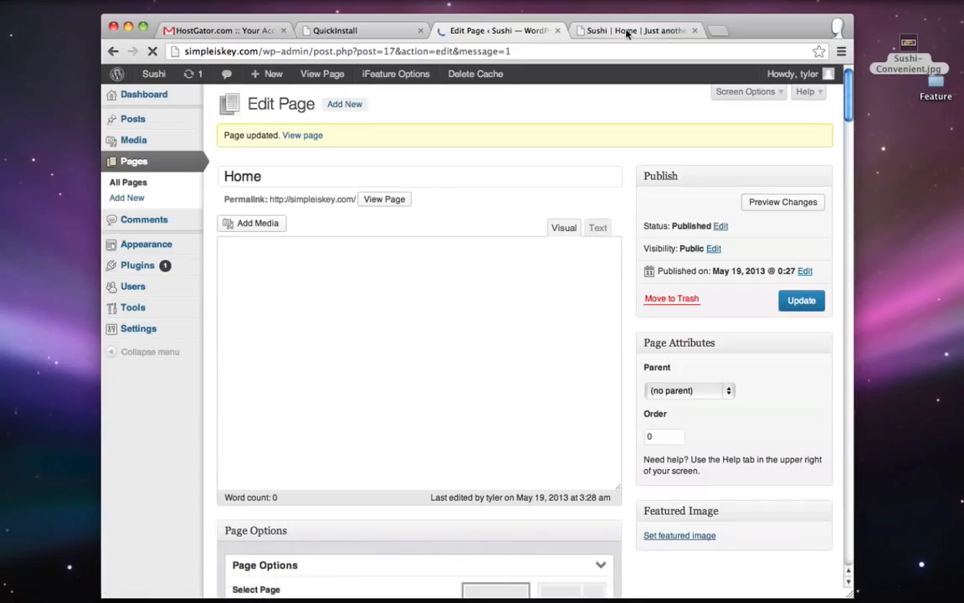
pyautogui.click(626, 34)
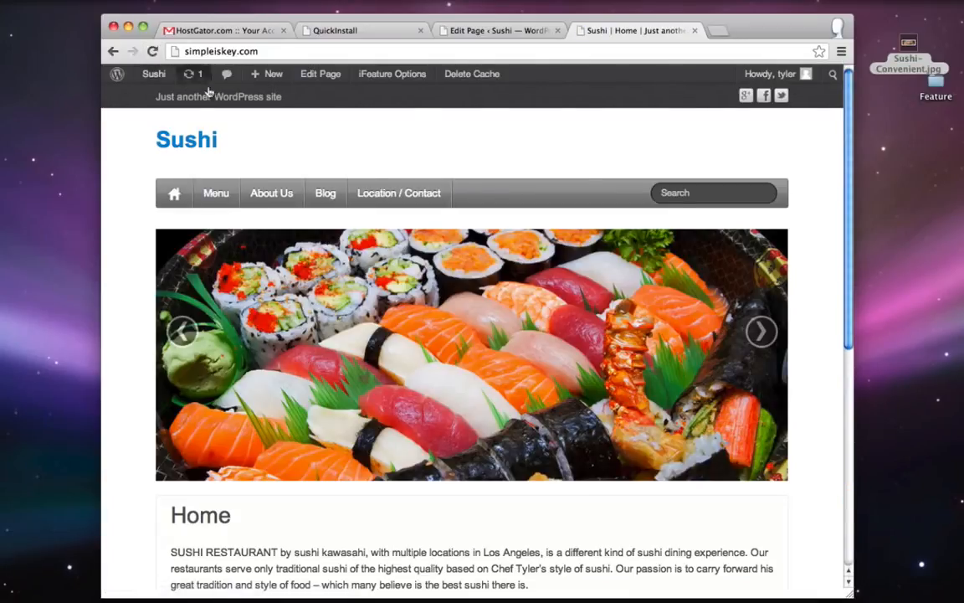
pyautogui.click(761, 331)
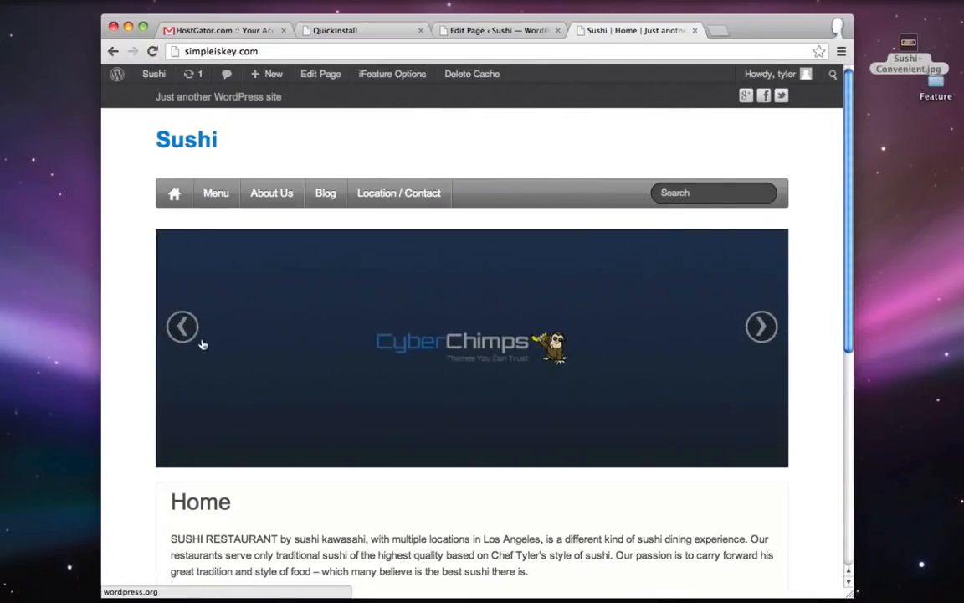
pyautogui.click(186, 329)
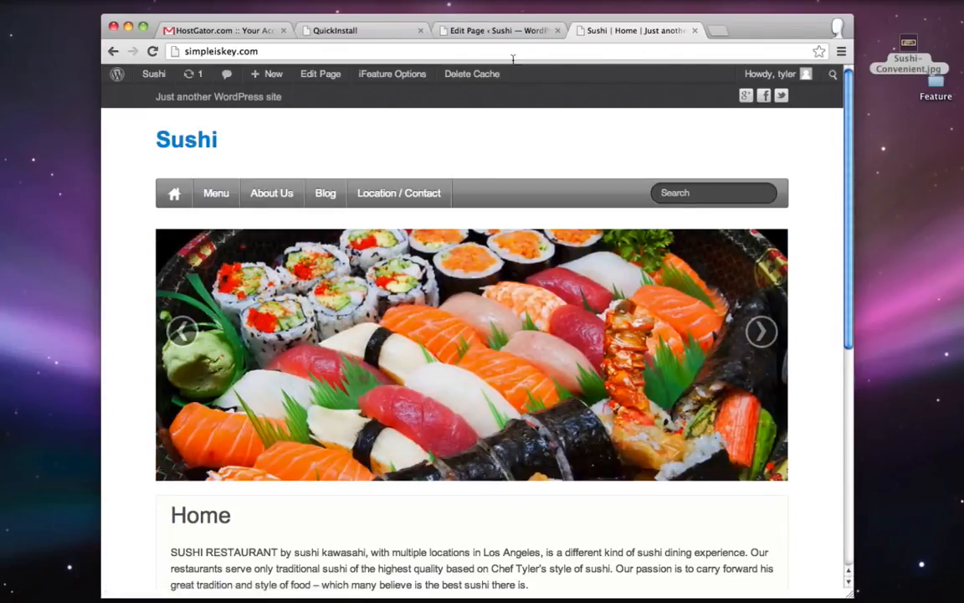
# - Return to the Home editor and expand the Slider Lite options
pyautogui.click(500, 33)
pyautogui.scroll(-5, 694, 388)
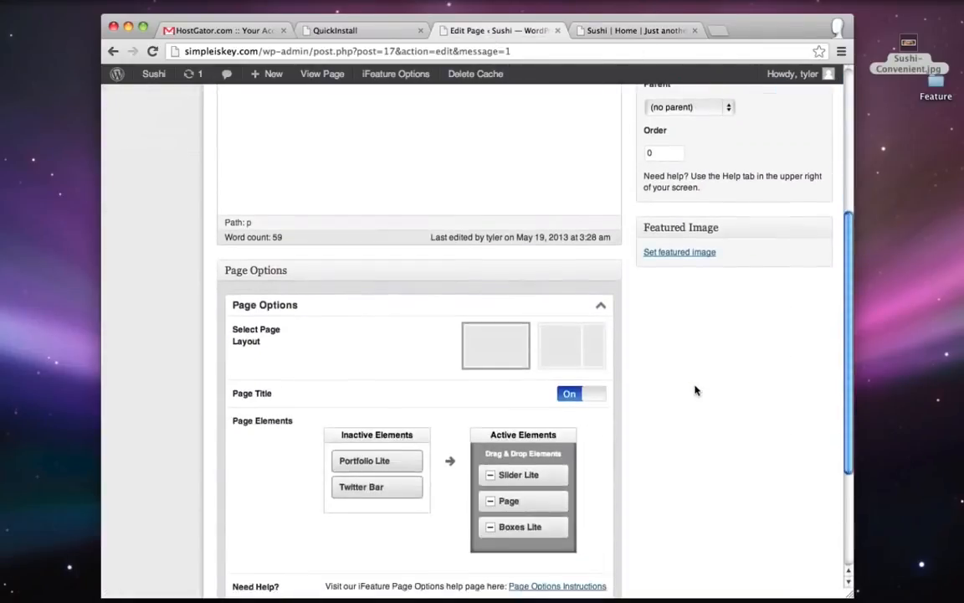
pyautogui.click(523, 444)
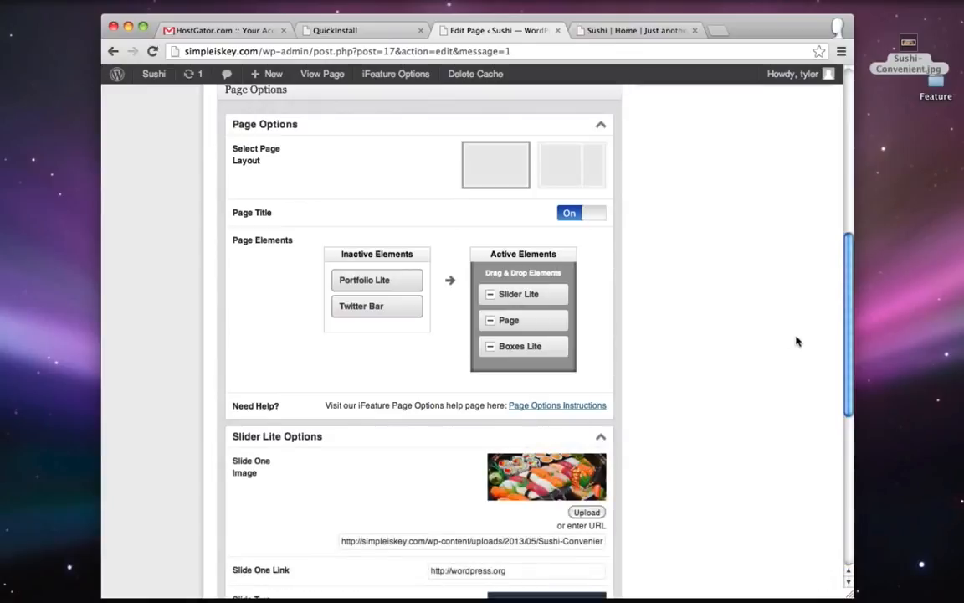
pyautogui.scroll(-3, 795, 339)
# - Upload sushi1.jpg from the Feature slides folder and insert it as Slide One's image
pyautogui.click(587, 357)
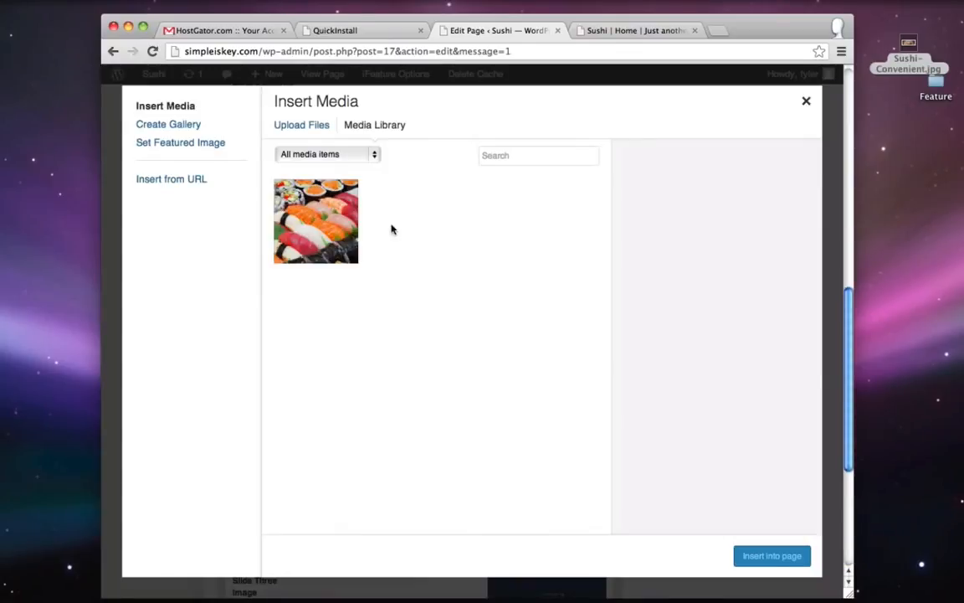
pyautogui.click(308, 124)
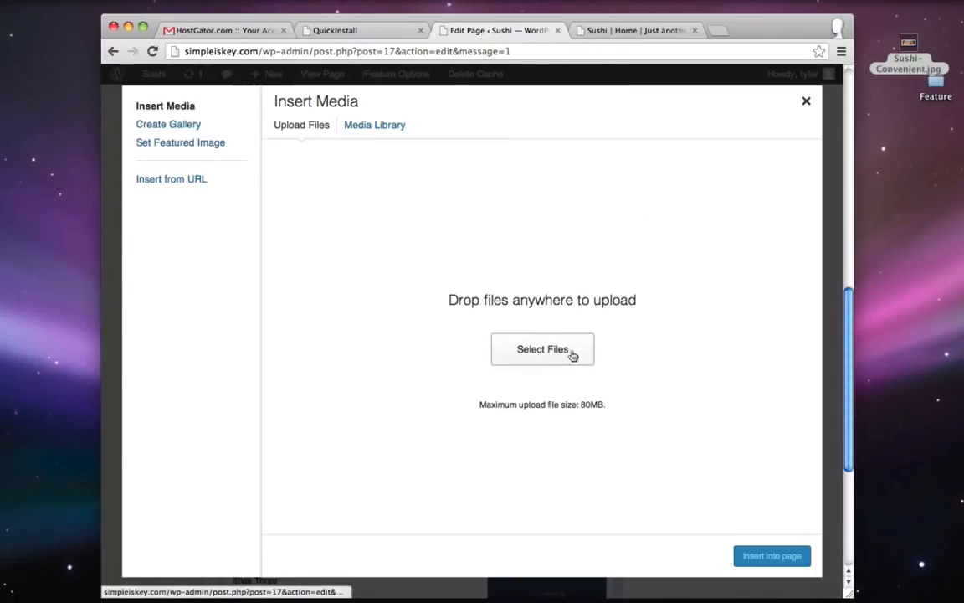
pyautogui.doubleClick(936, 83)
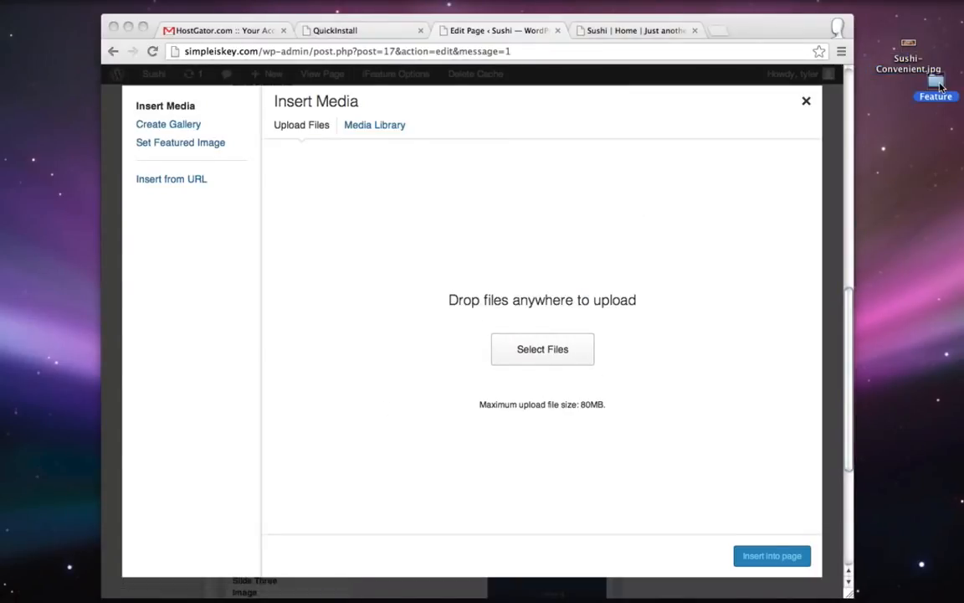
pyautogui.moveTo(547, 232); pyautogui.dragTo(729, 149)
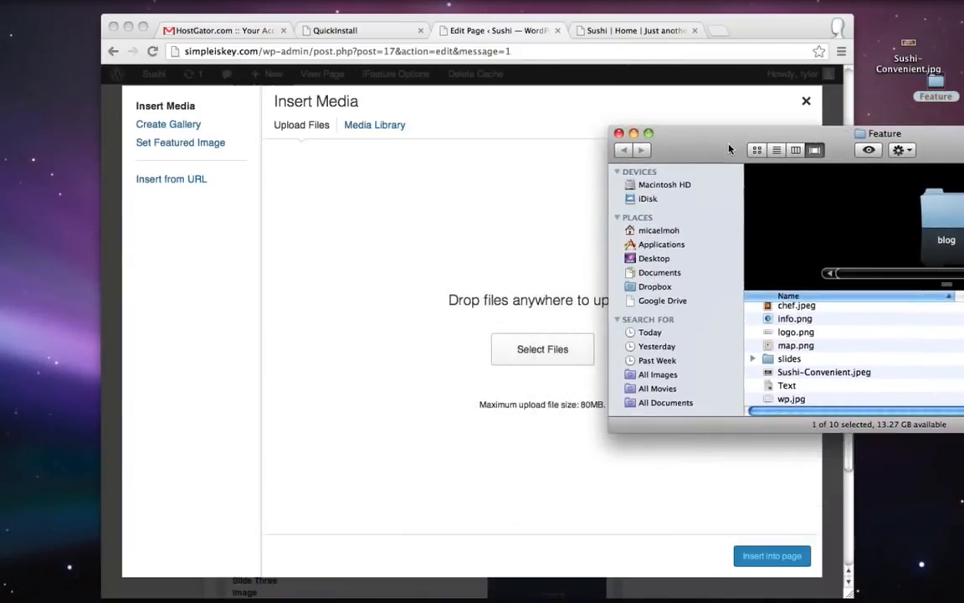
pyautogui.scroll(2, 817, 333)
pyautogui.scroll(-2, 817, 337)
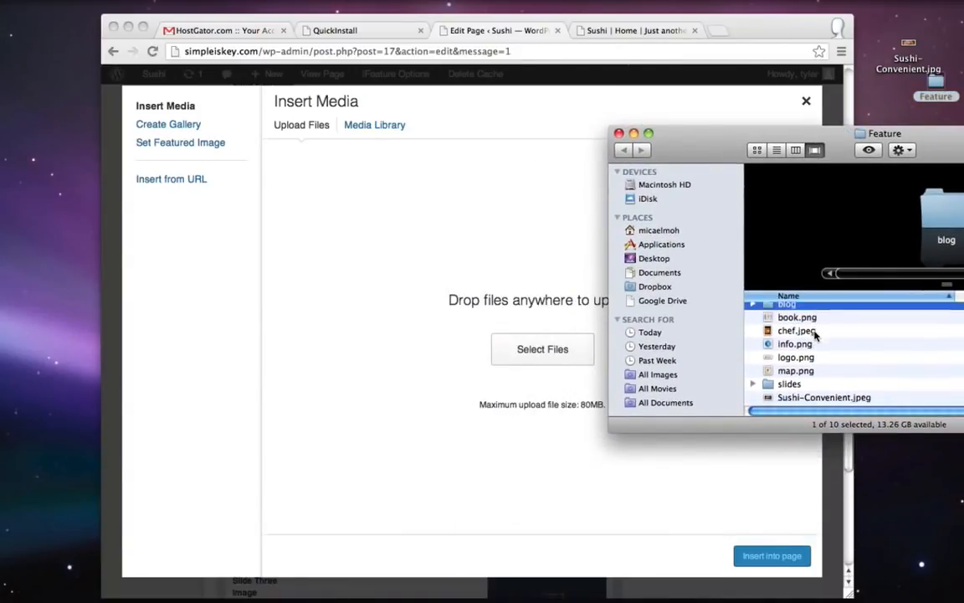
pyautogui.doubleClick(789, 358)
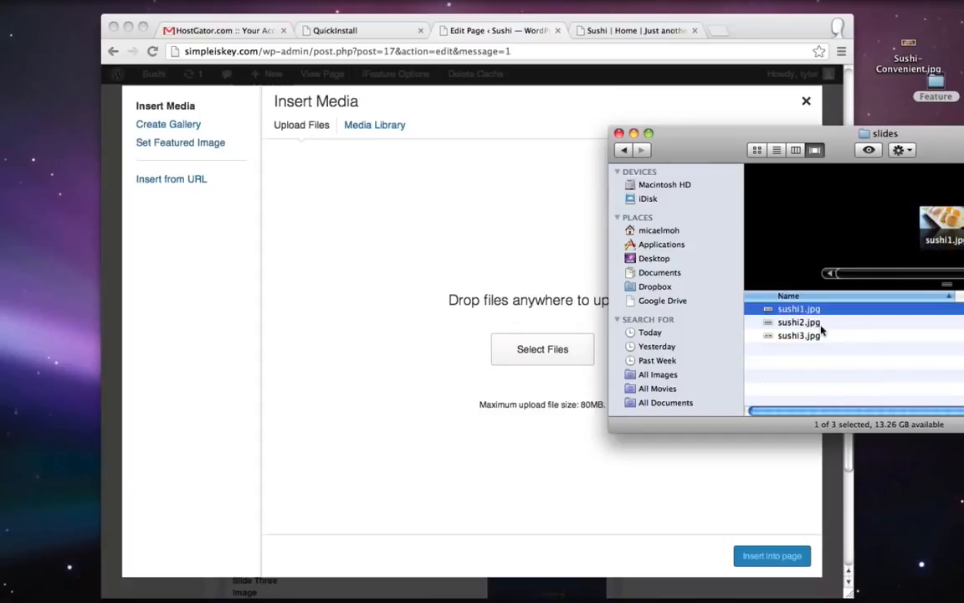
pyautogui.moveTo(795, 313); pyautogui.dragTo(409, 276)
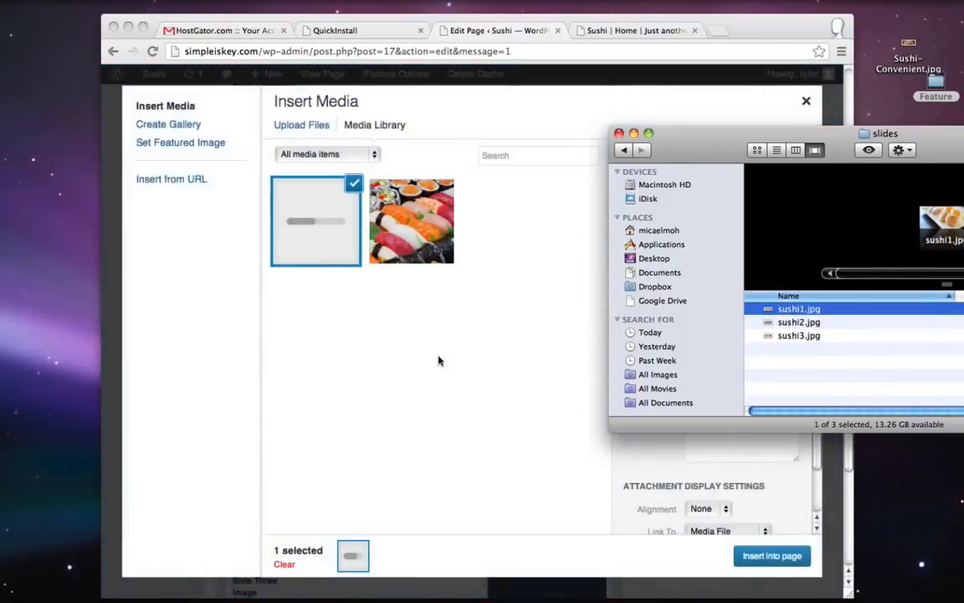
pyautogui.click(771, 554)
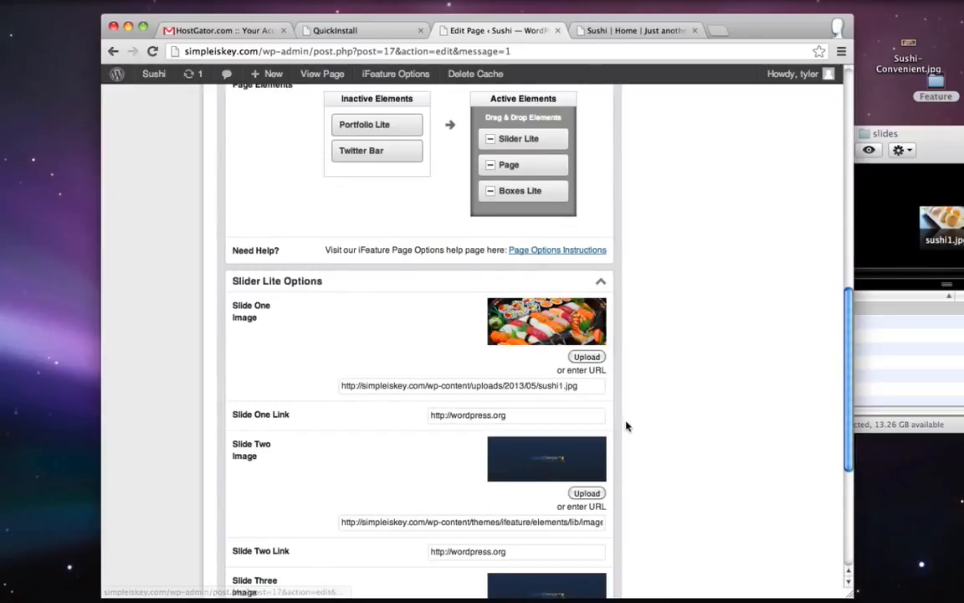
# - Upload sushi2.jpg by dragging and insert it as Slide Two's image
pyautogui.scroll(-3, 626, 426)
pyautogui.click(587, 405)
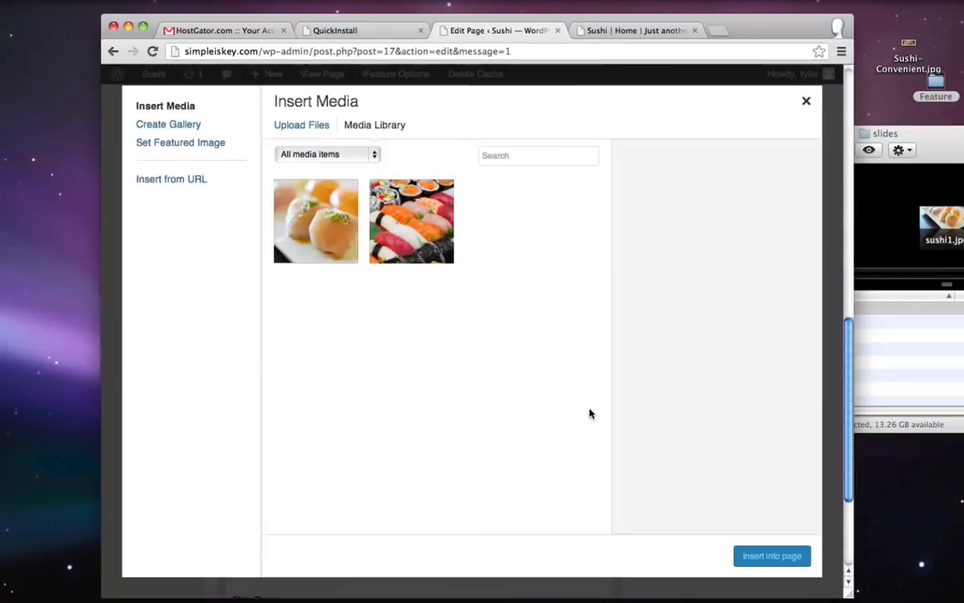
pyautogui.click(303, 125)
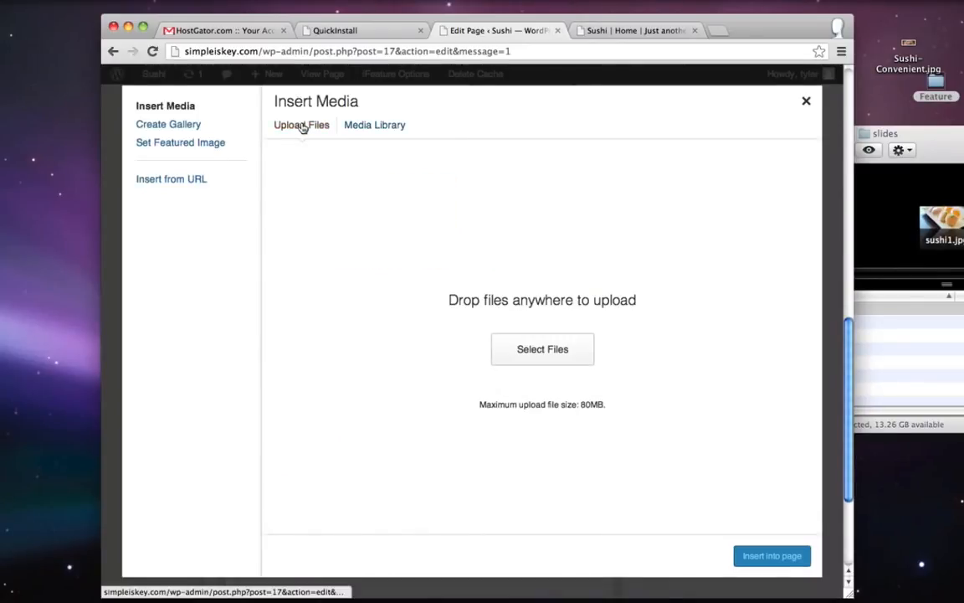
pyautogui.click(810, 328)
pyautogui.moveTo(809, 328); pyautogui.dragTo(586, 419)
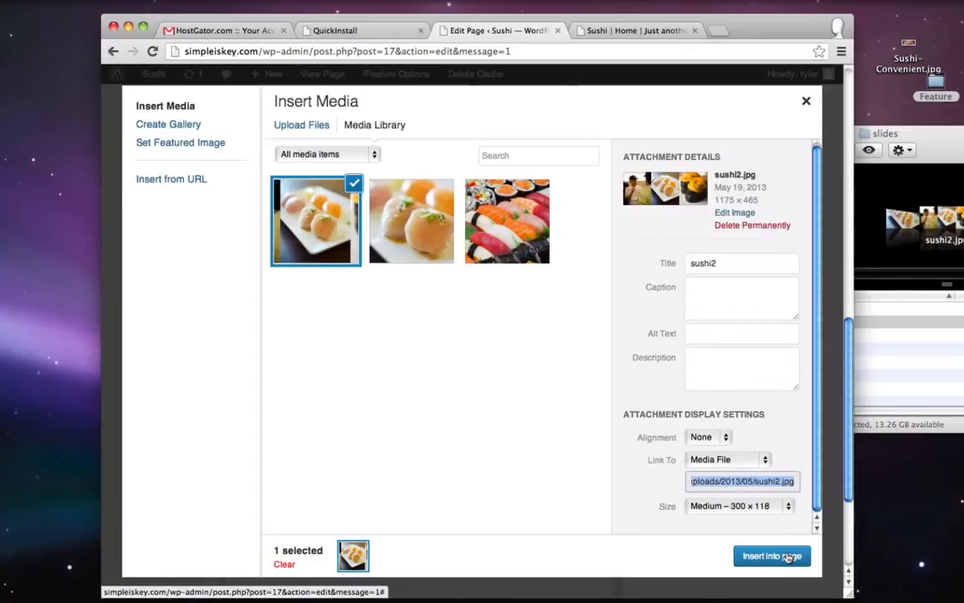
pyautogui.click(788, 557)
# - Drag sushi3.jpg into the uploader and insert it as Slide Three's image
pyautogui.scroll(-3, 647, 404)
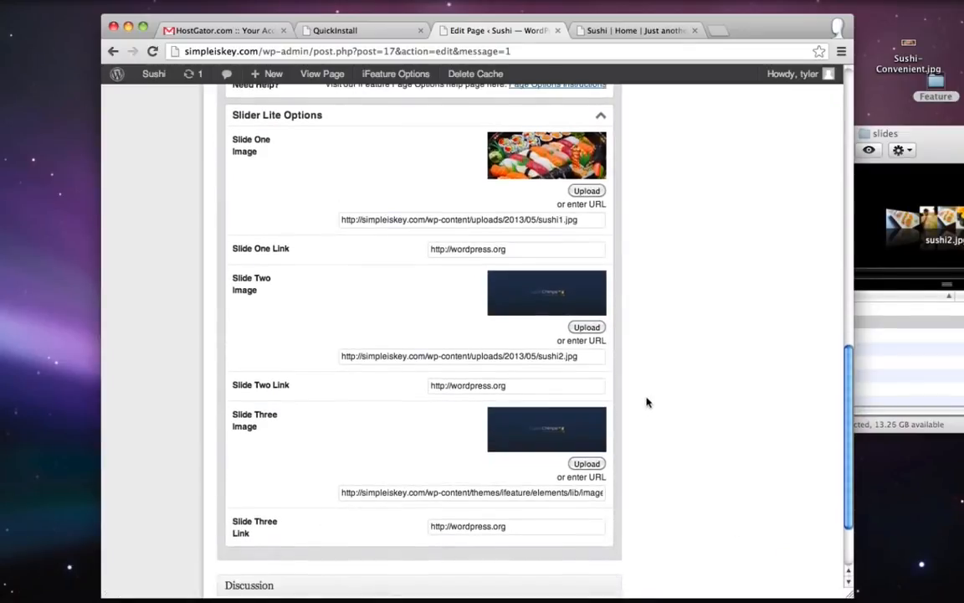
pyautogui.click(586, 464)
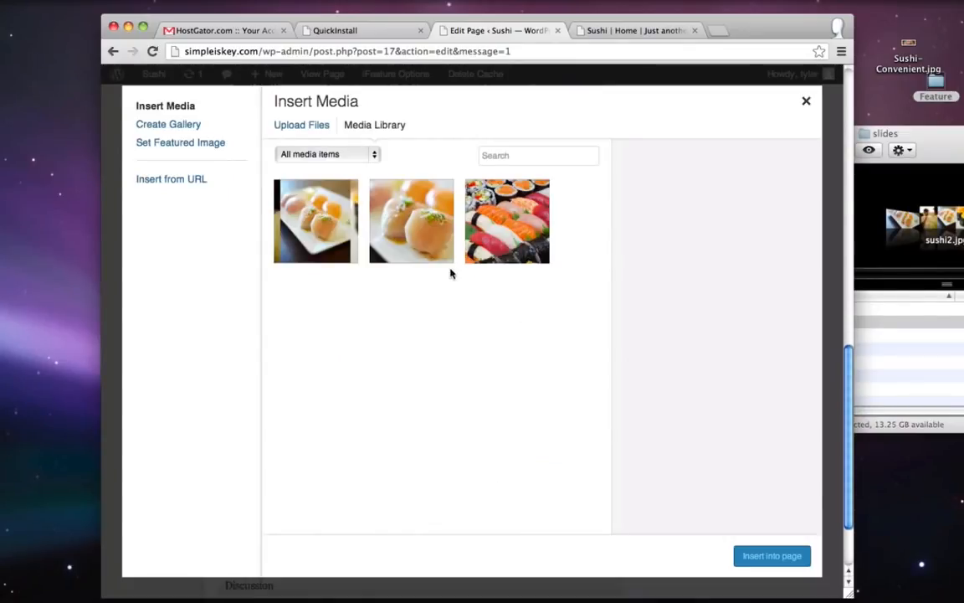
pyautogui.click(307, 126)
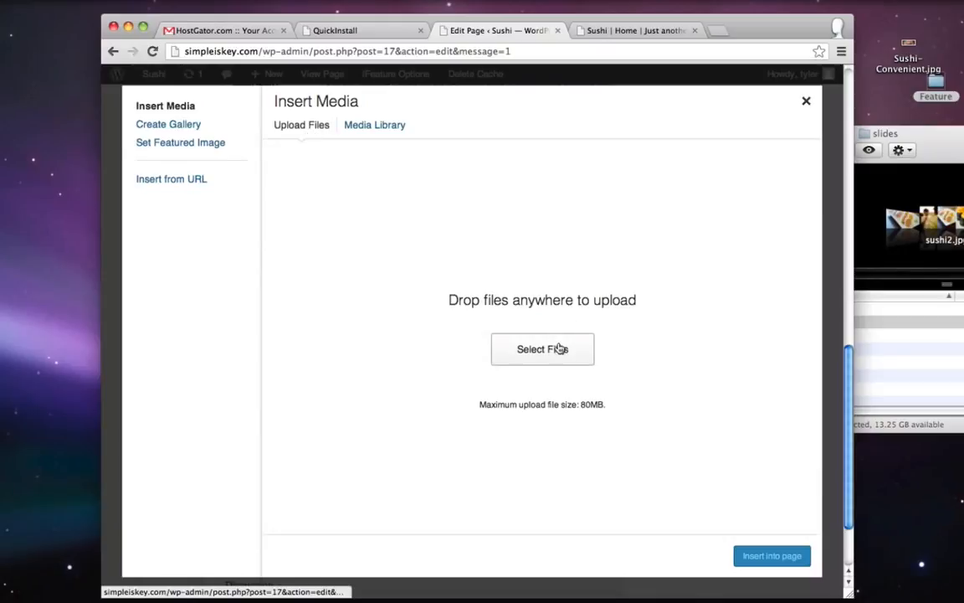
pyautogui.click(861, 323)
pyautogui.click(778, 335)
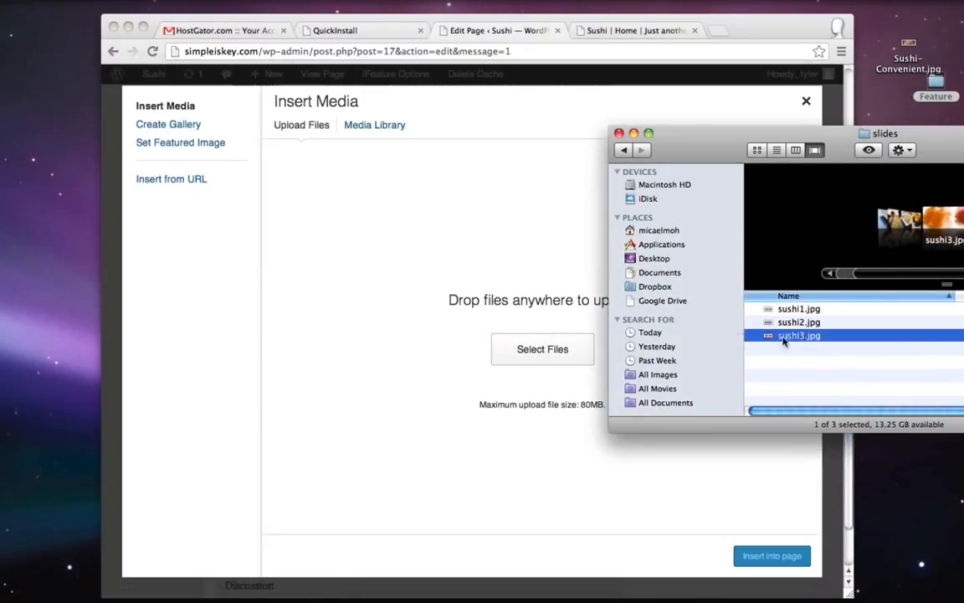
pyautogui.moveTo(782, 338); pyautogui.dragTo(452, 458)
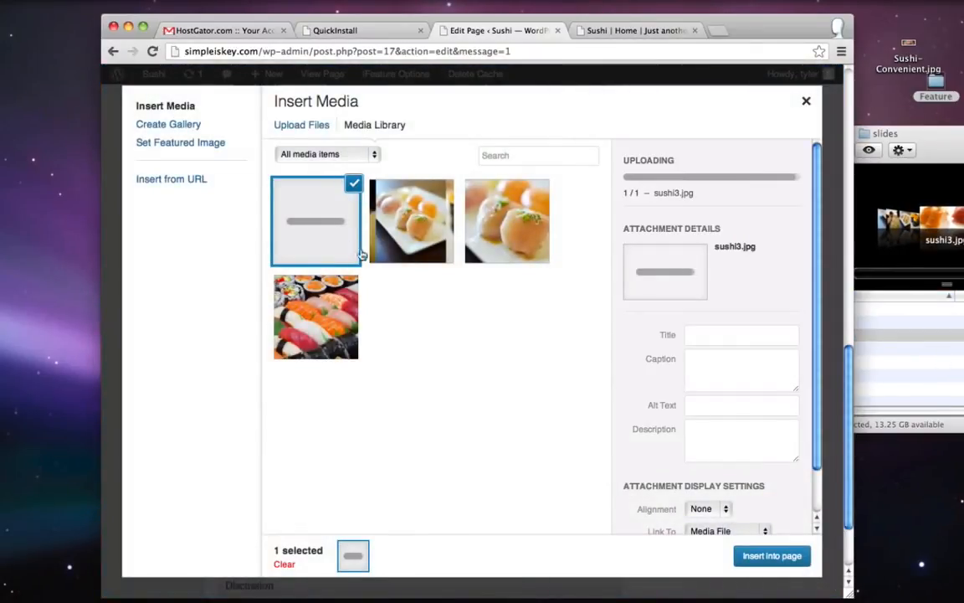
pyautogui.click(761, 557)
pyautogui.scroll(10, 682, 552)
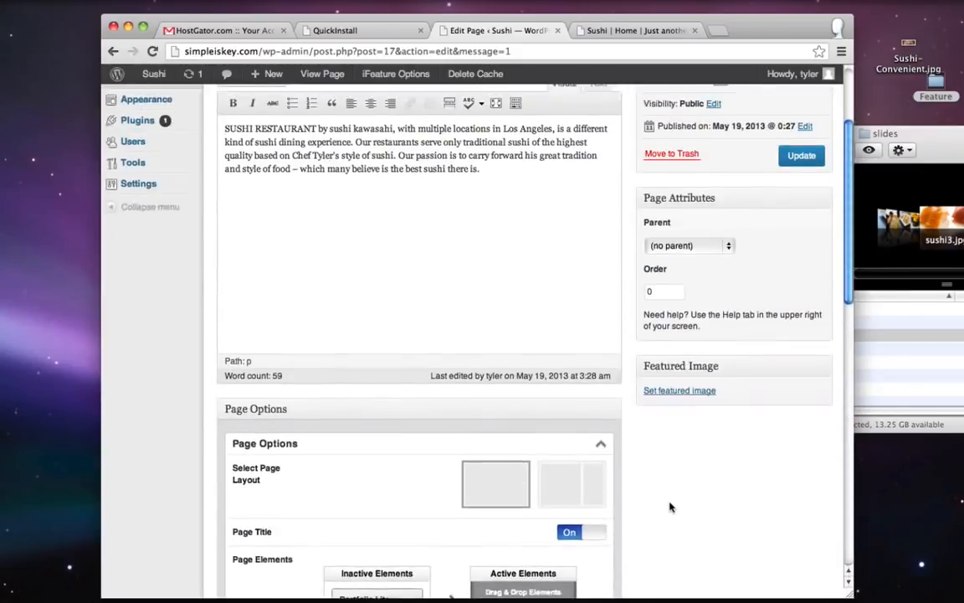
pyautogui.scroll(4, 670, 507)
# - Save the Home page and reload the live Sushi home page
pyautogui.click(799, 300)
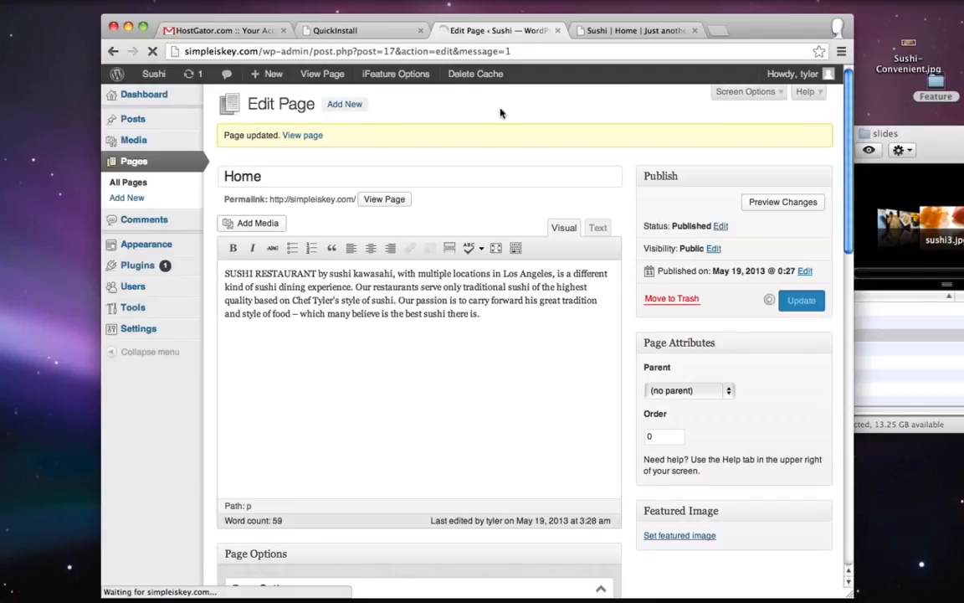
pyautogui.click(618, 31)
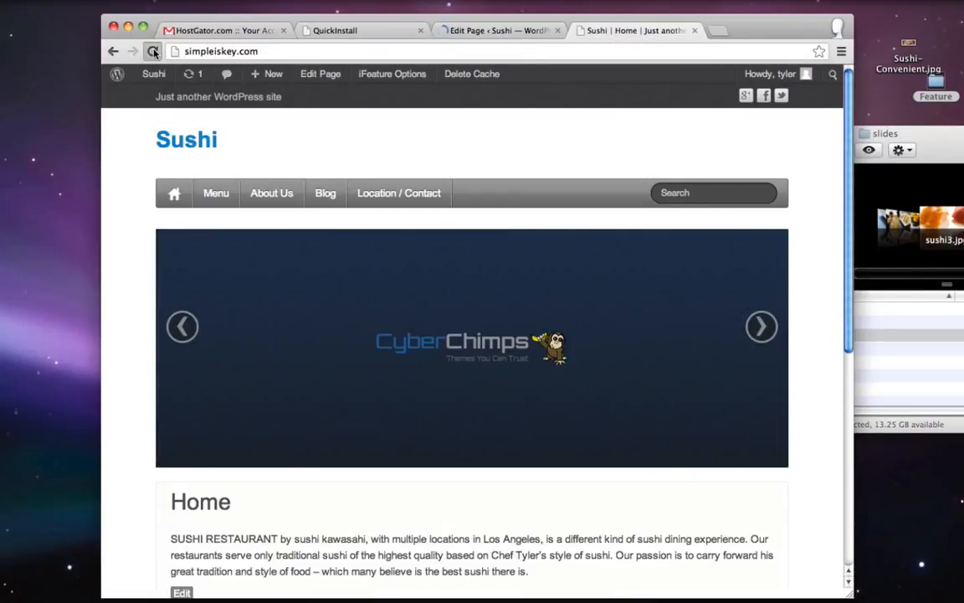
pyautogui.click(153, 51)
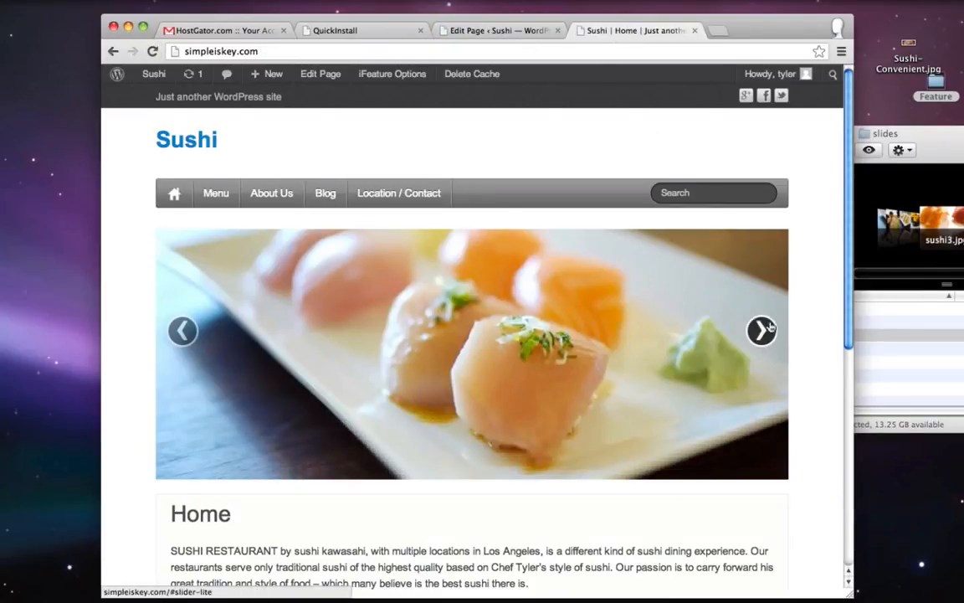
# - Advance the slider to the next photo, test where its image links, then go back
pyautogui.click(759, 332)
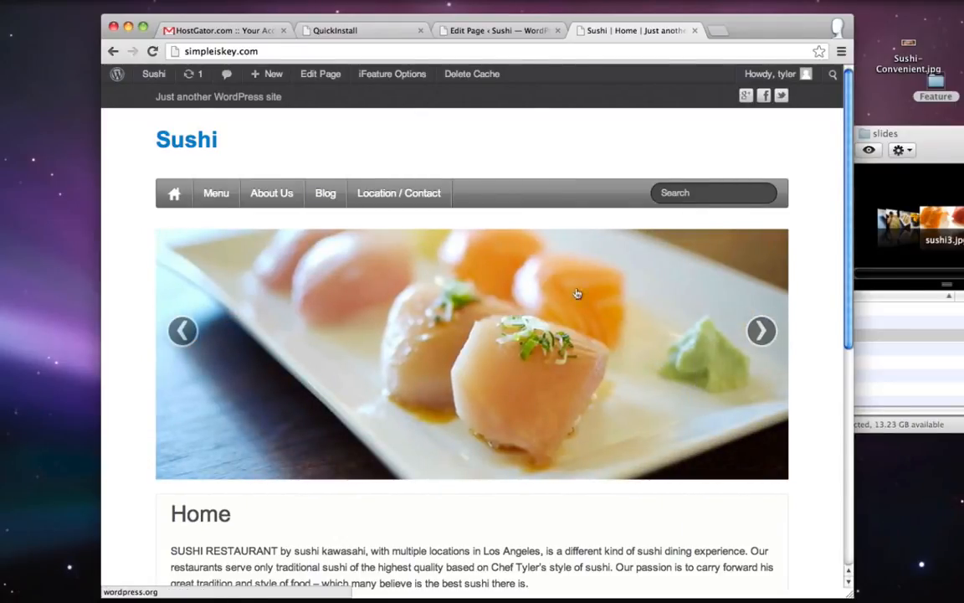
pyautogui.click(509, 317)
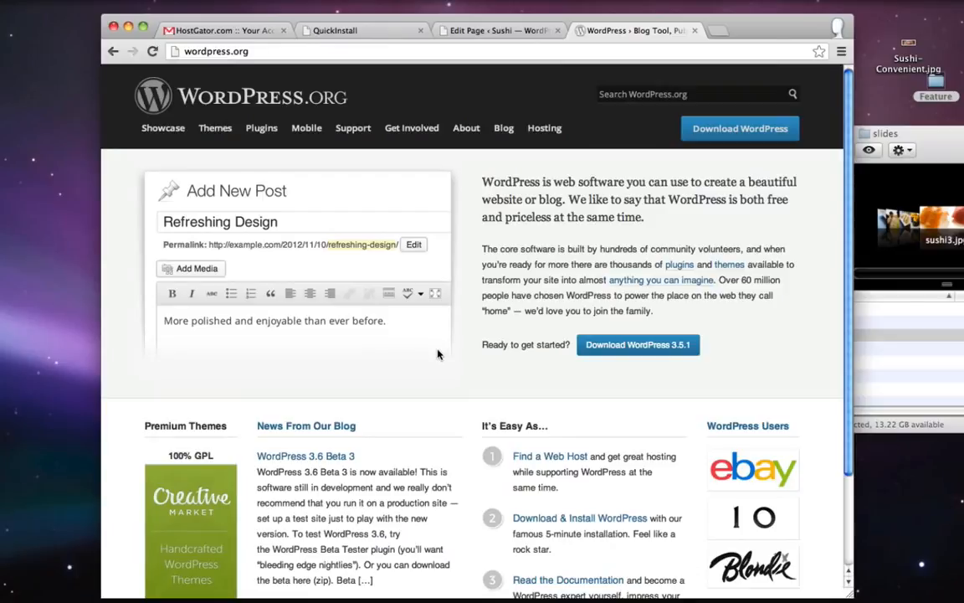
pyautogui.press('super+Left')
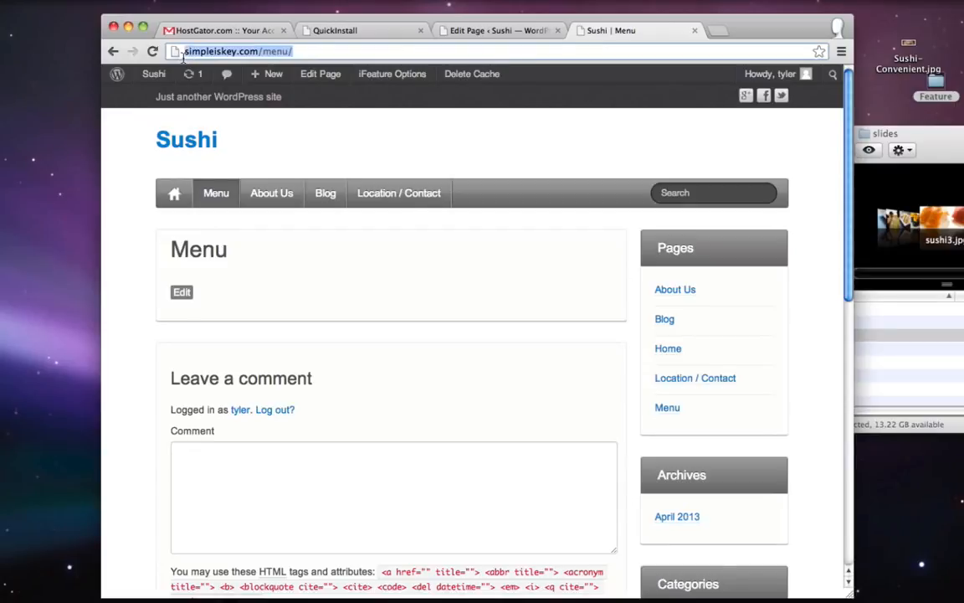
# - Copy the Menu page URL and expand the Slider Lite Options in the Home page editor
pyautogui.rightClick(211, 52)
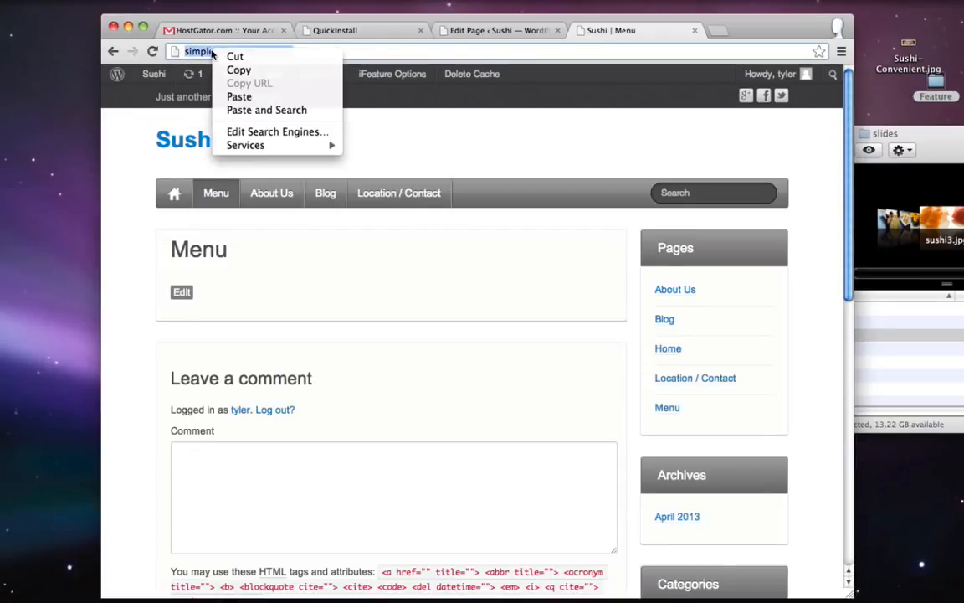
pyautogui.click(265, 72)
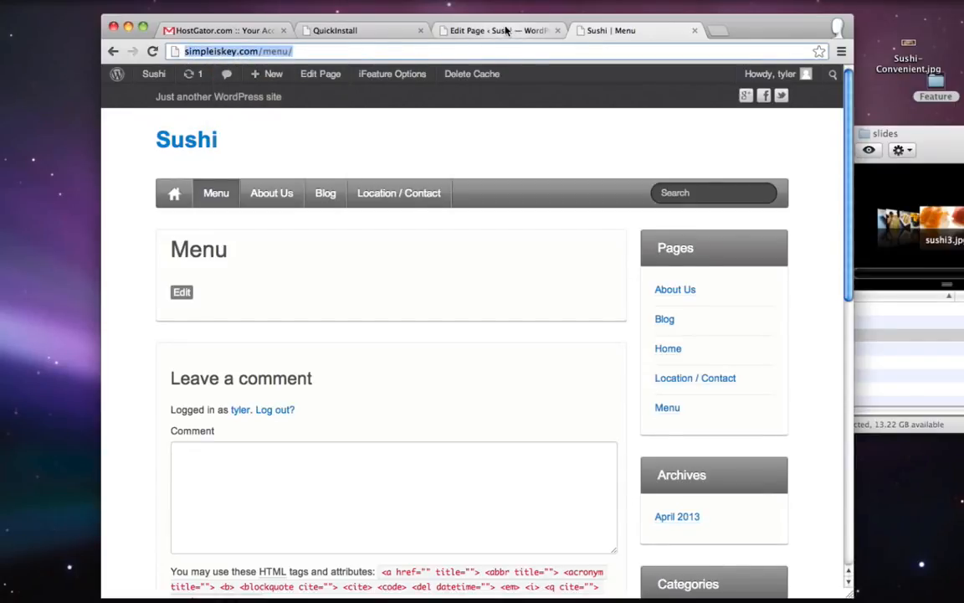
pyautogui.click(506, 30)
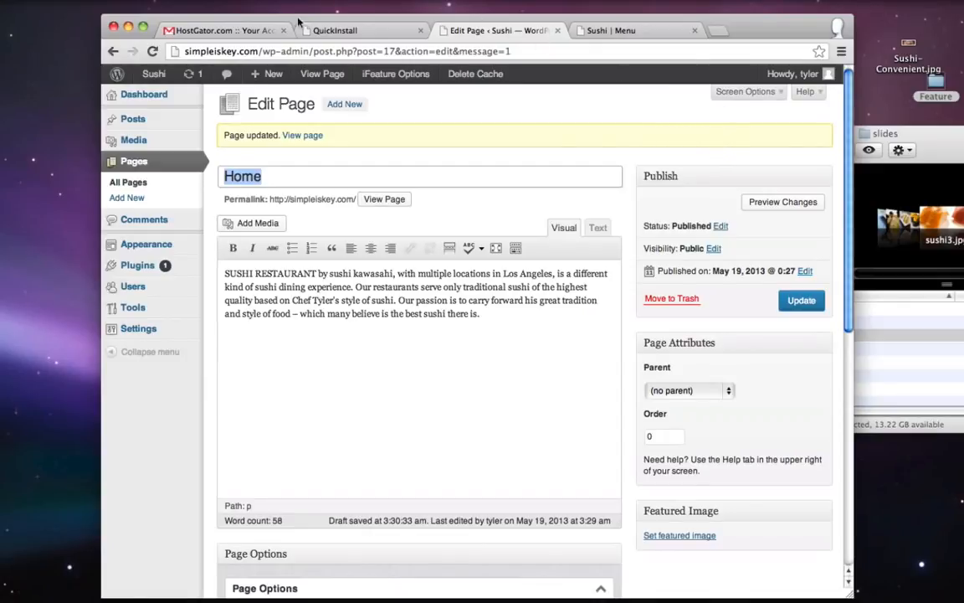
pyautogui.scroll(-10, 746, 189)
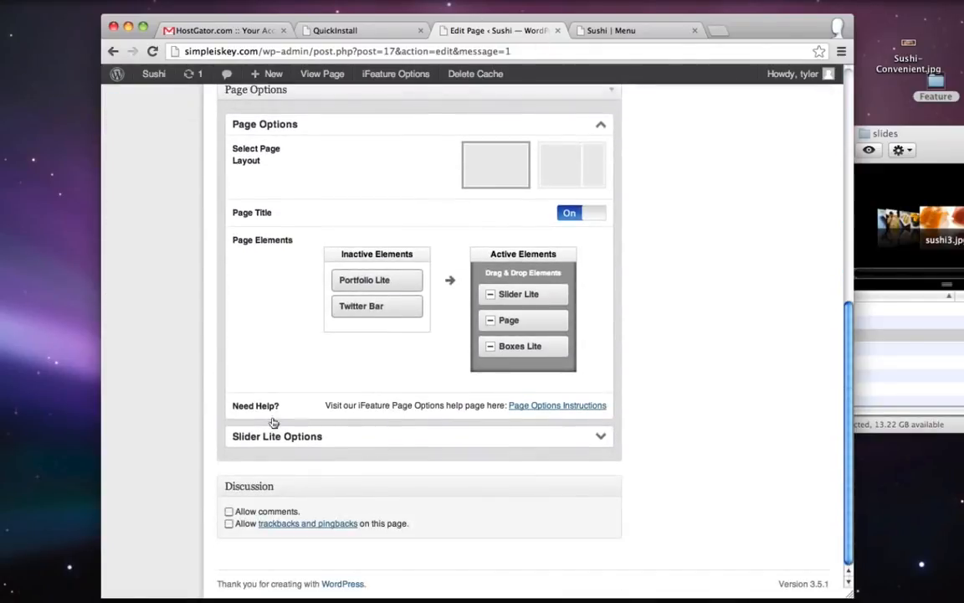
pyautogui.click(475, 436)
pyautogui.scroll(-2, 473, 443)
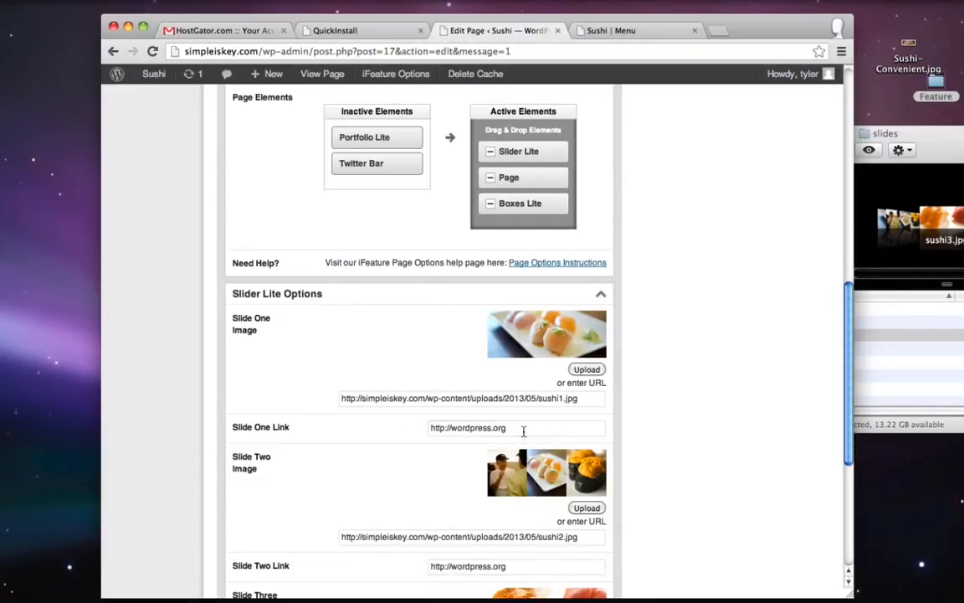
pyautogui.moveTo(523, 431); pyautogui.dragTo(429, 427)
pyautogui.press('super+v')
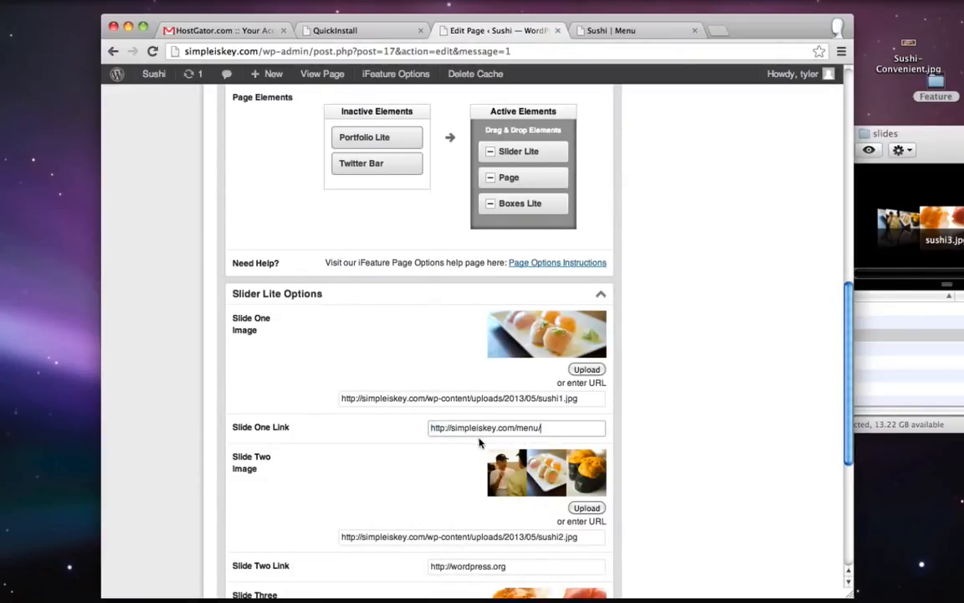
pyautogui.scroll(-2, 502, 445)
pyautogui.moveTo(526, 437); pyautogui.dragTo(437, 437)
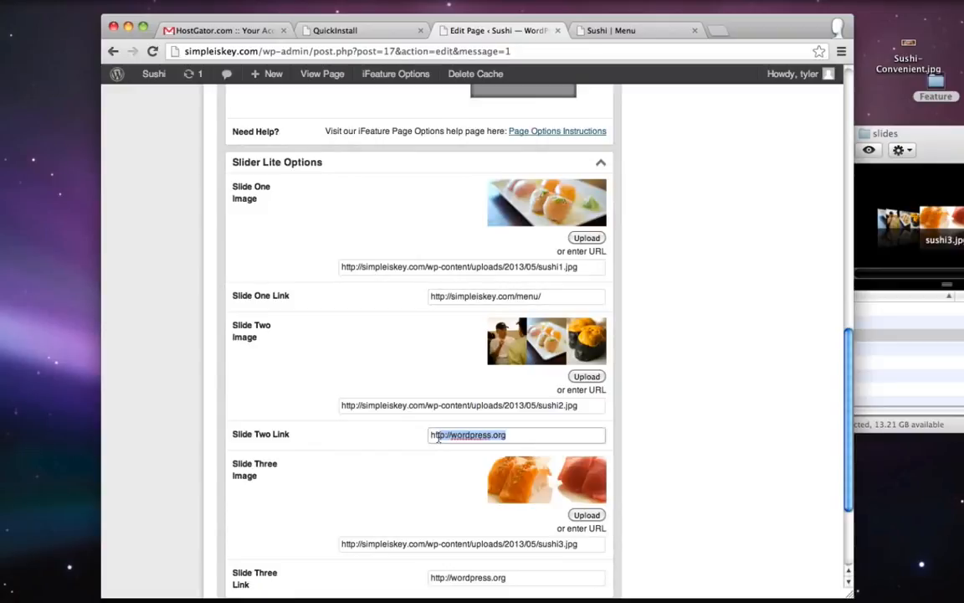
pyautogui.press('super+v')
pyautogui.scroll(-2, 493, 441)
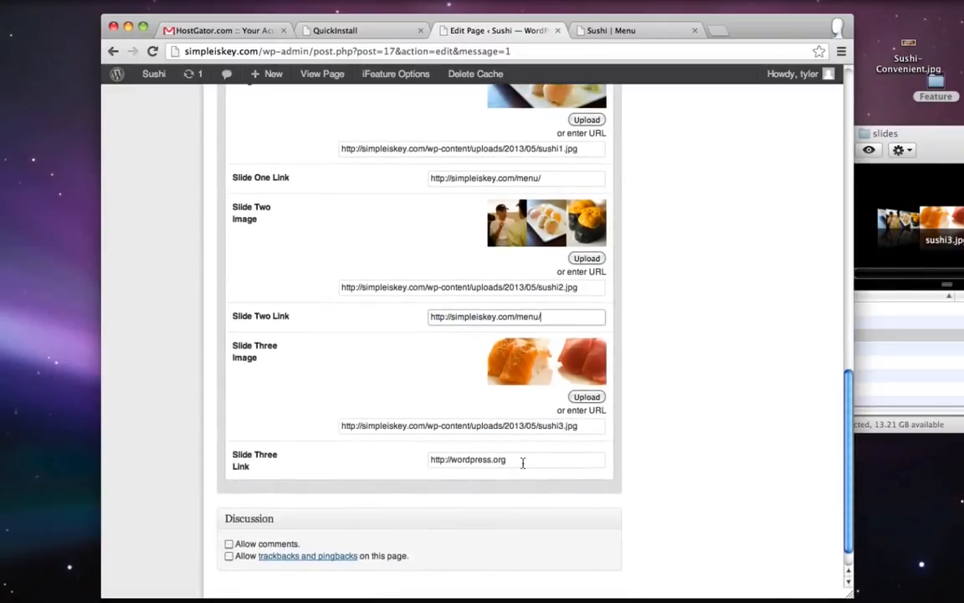
pyautogui.moveTo(523, 459); pyautogui.dragTo(405, 464)
pyautogui.press('super+v')
# - Save the page and confirm on the live site that the slider image opens the Menu page
pyautogui.scroll(15, 535, 335)
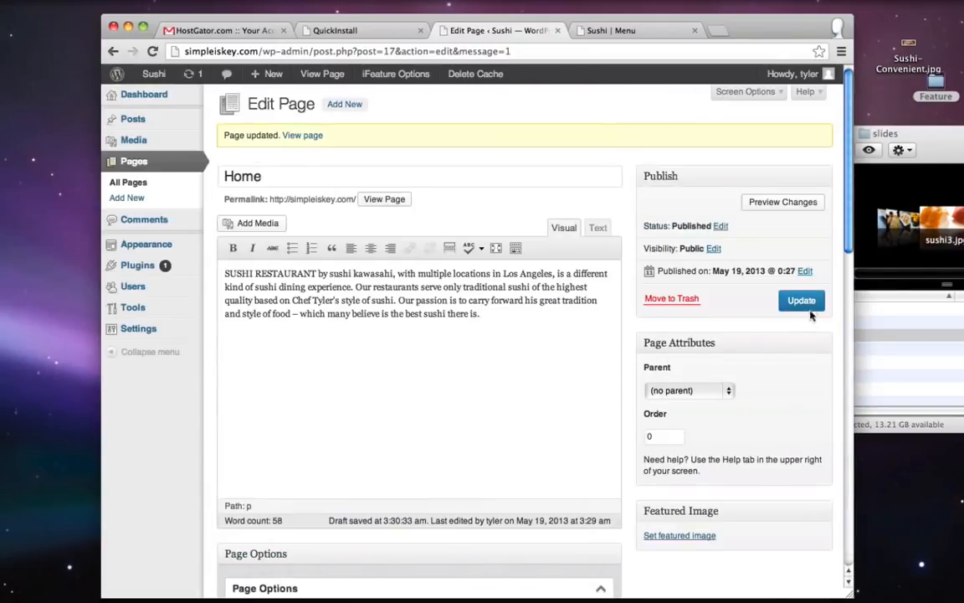
pyautogui.click(803, 303)
pyautogui.click(611, 30)
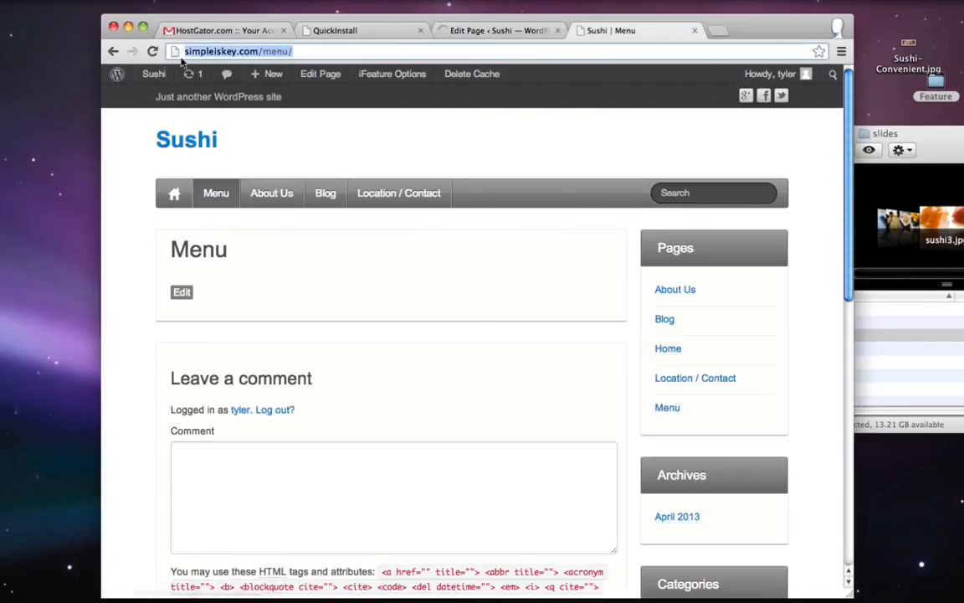
pyautogui.click(190, 145)
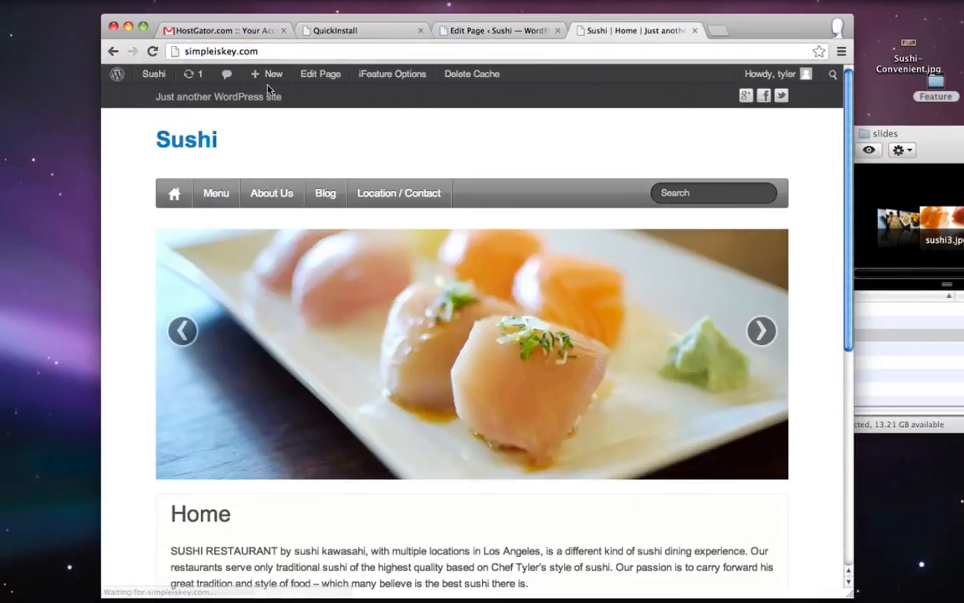
pyautogui.click(471, 363)
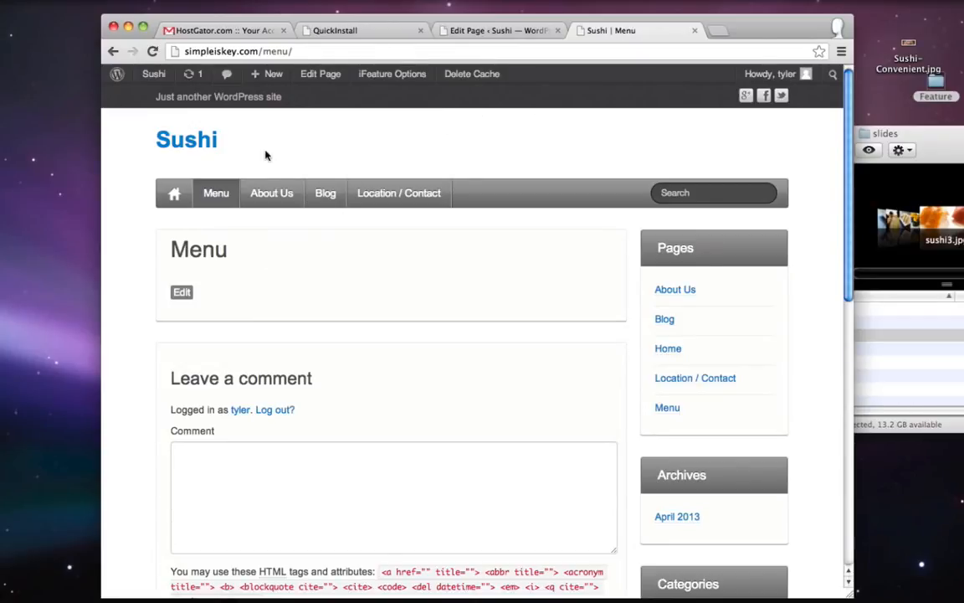
pyautogui.click(172, 145)
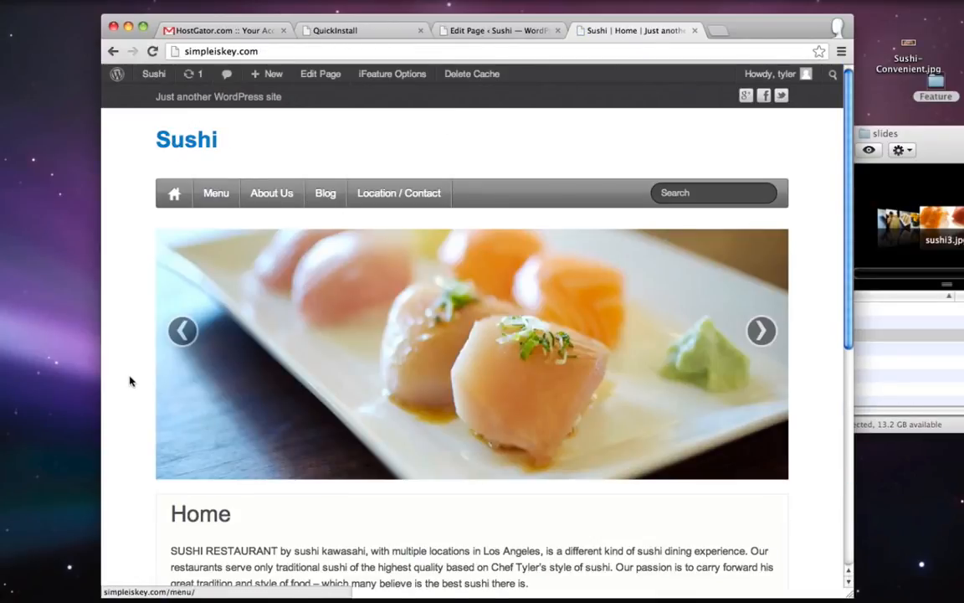
pyautogui.scroll(-5, 129, 382)
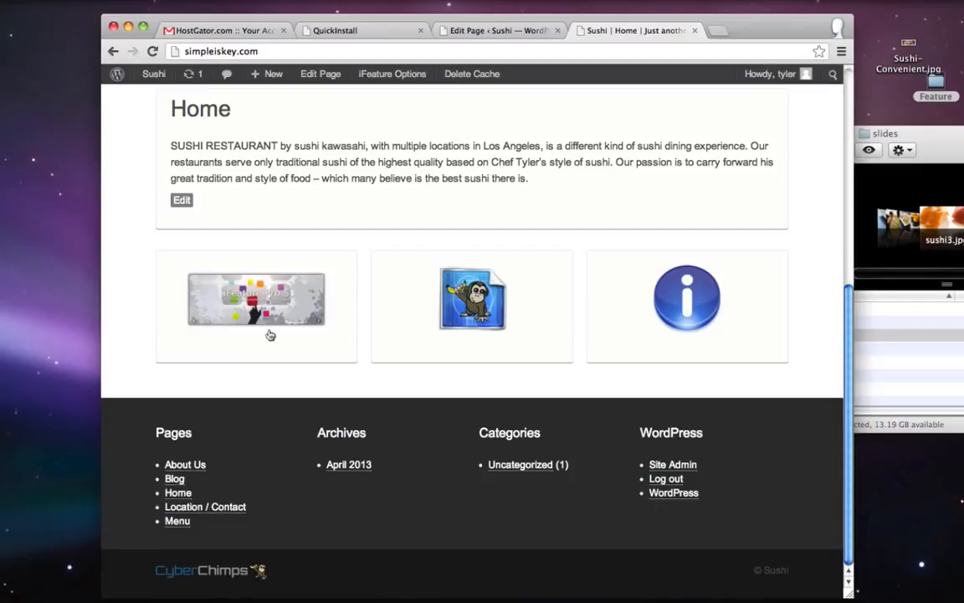
pyautogui.scroll(10, 325, 278)
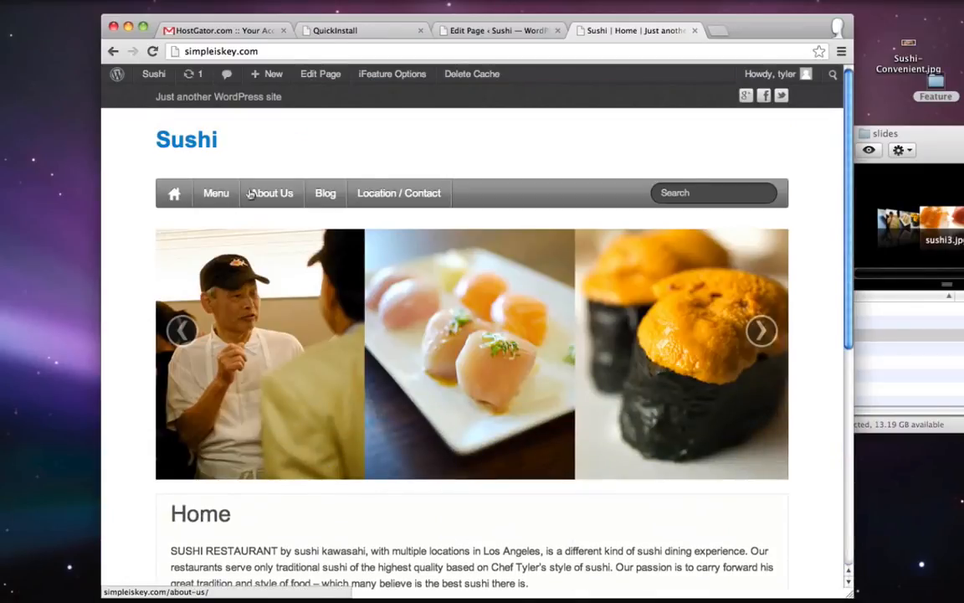
pyautogui.scroll(-5, 509, 134)
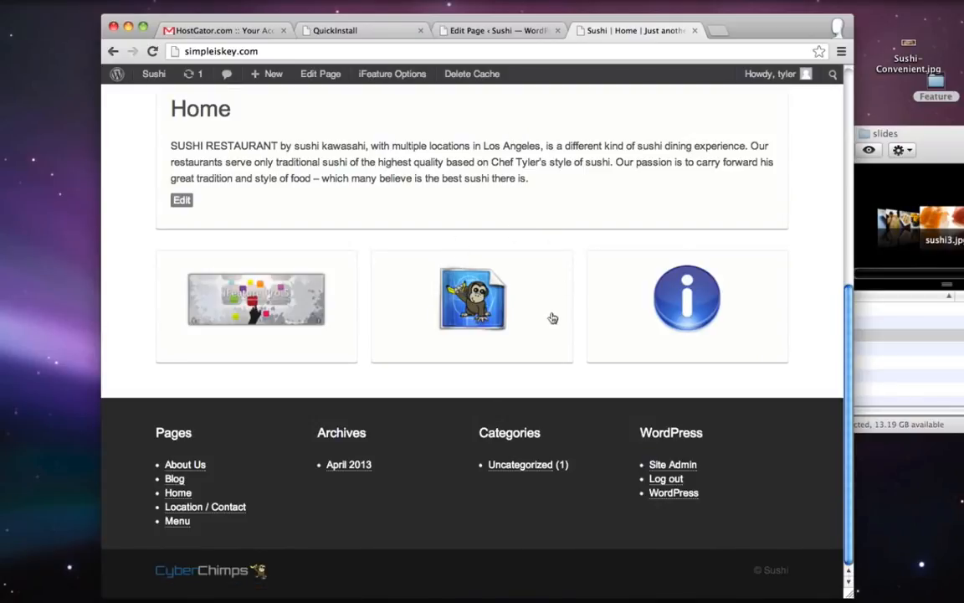
pyautogui.scroll(5, 436, 368)
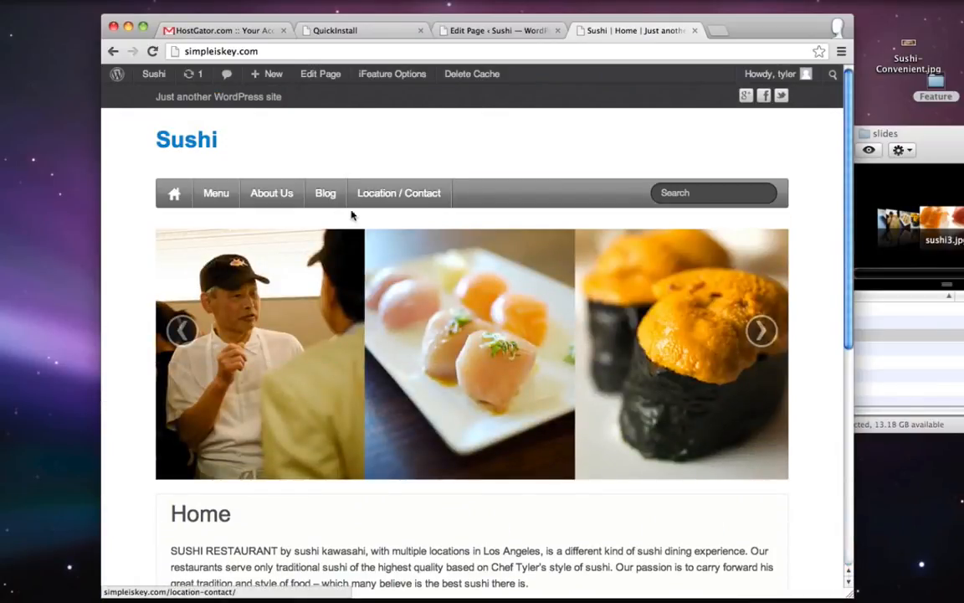
pyautogui.scroll(-5, 570, 173)
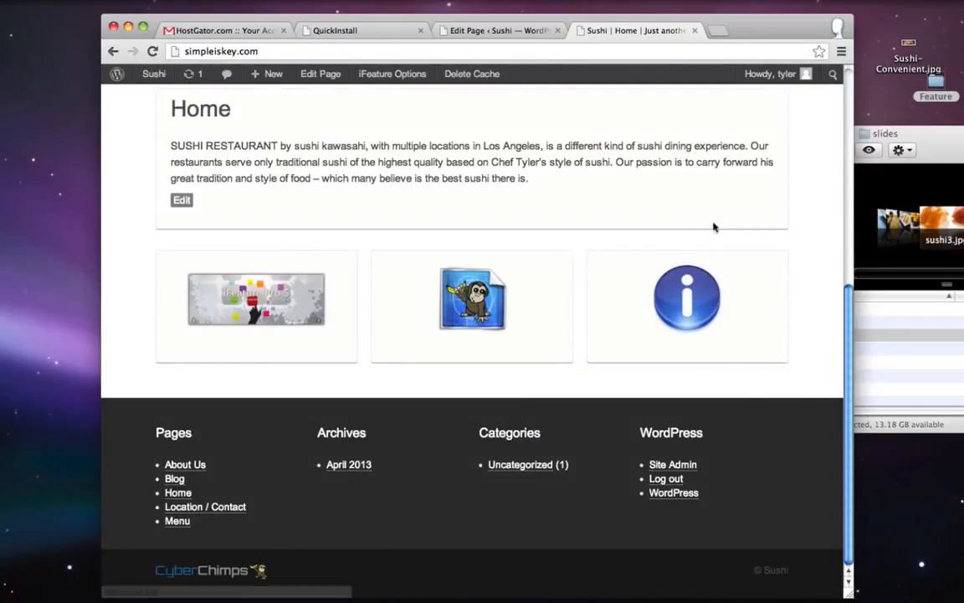
pyautogui.scroll(5, 687, 291)
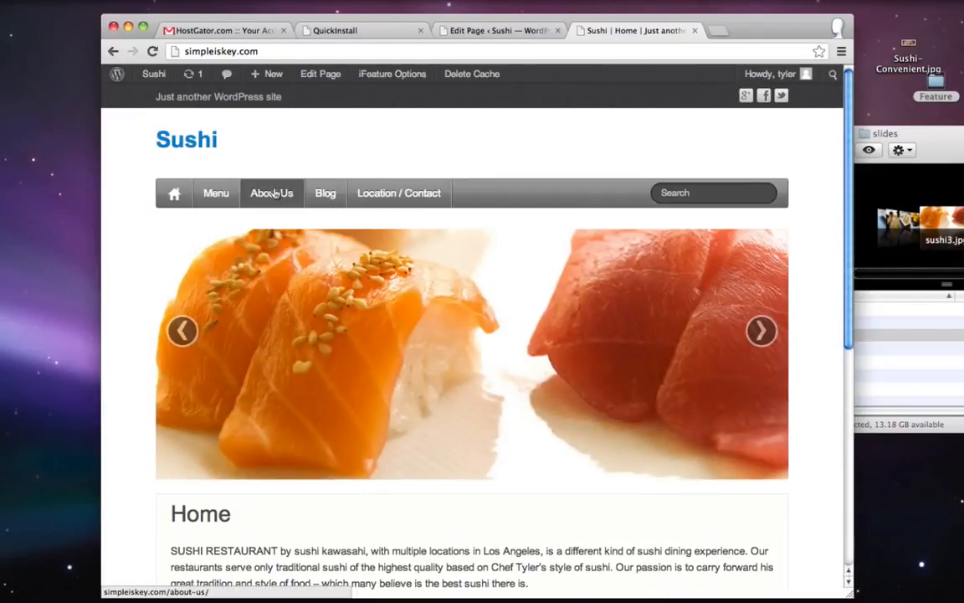
pyautogui.scroll(-5, 657, 215)
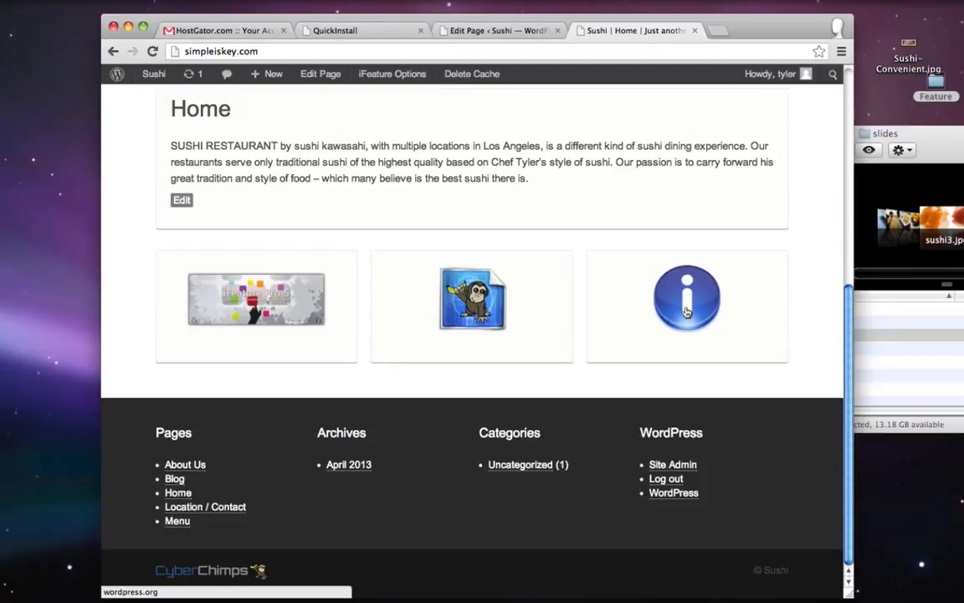
pyautogui.scroll(10, 687, 311)
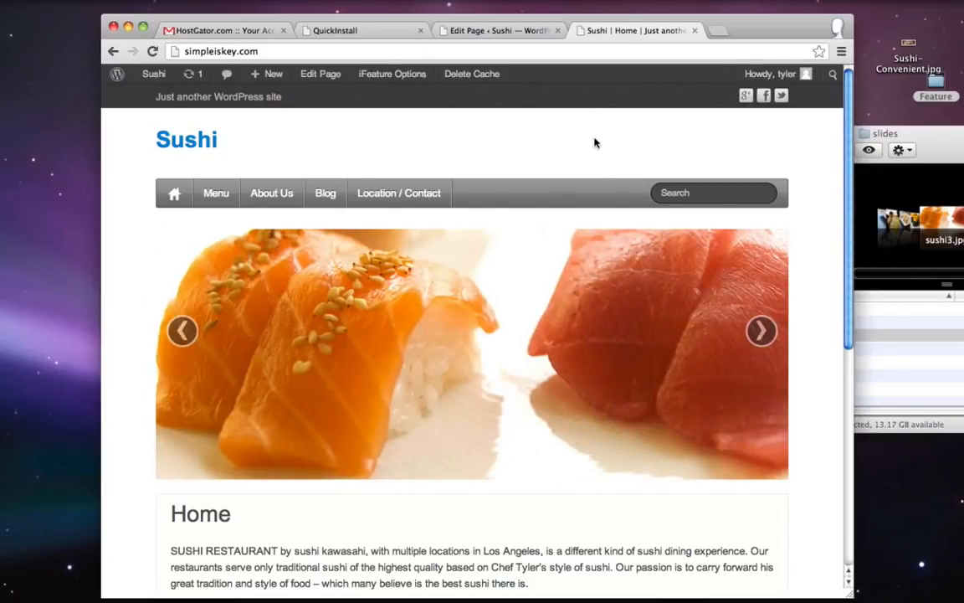
# - Open dryicons.com in a new browser tab
pyautogui.press('super+t')
pyautogui.write('d')
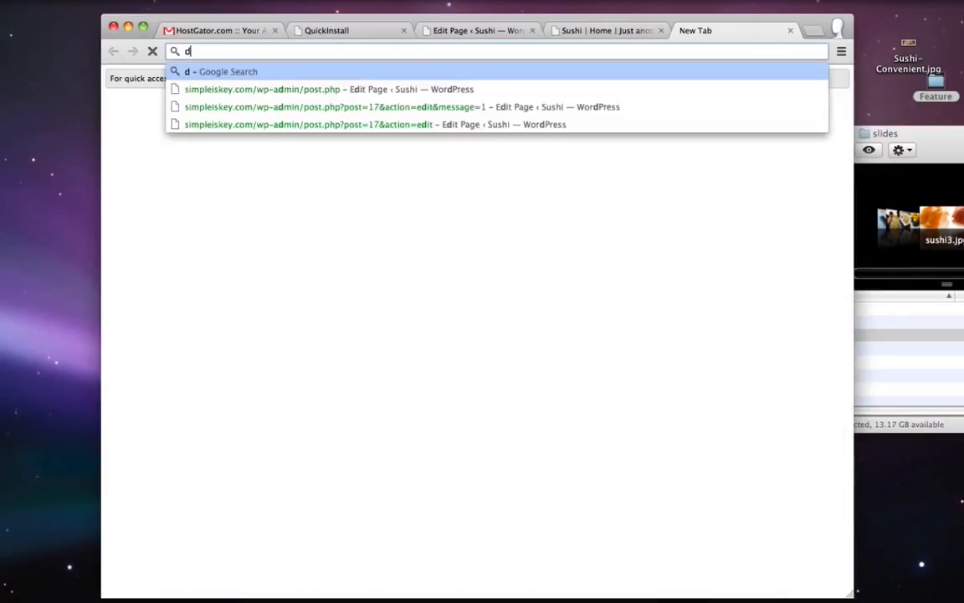
pyautogui.write('ryicons.com')
pyautogui.press('Return')
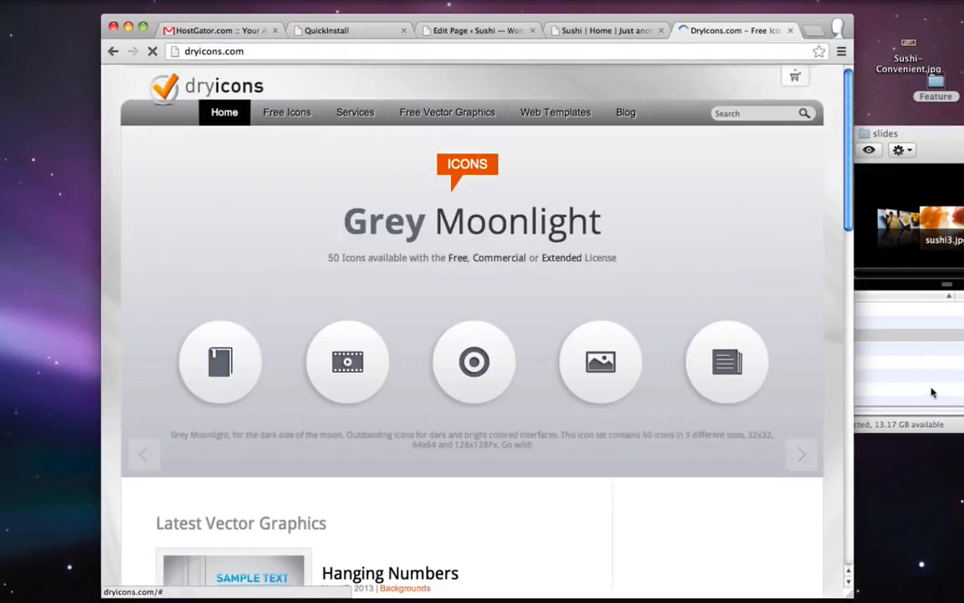
pyautogui.click(931, 393)
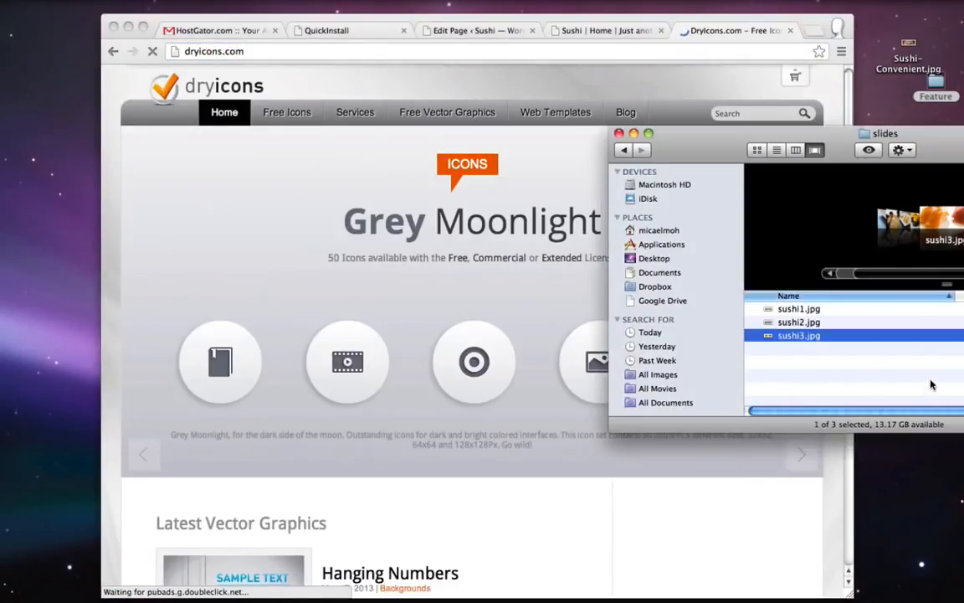
pyautogui.press('super+w')
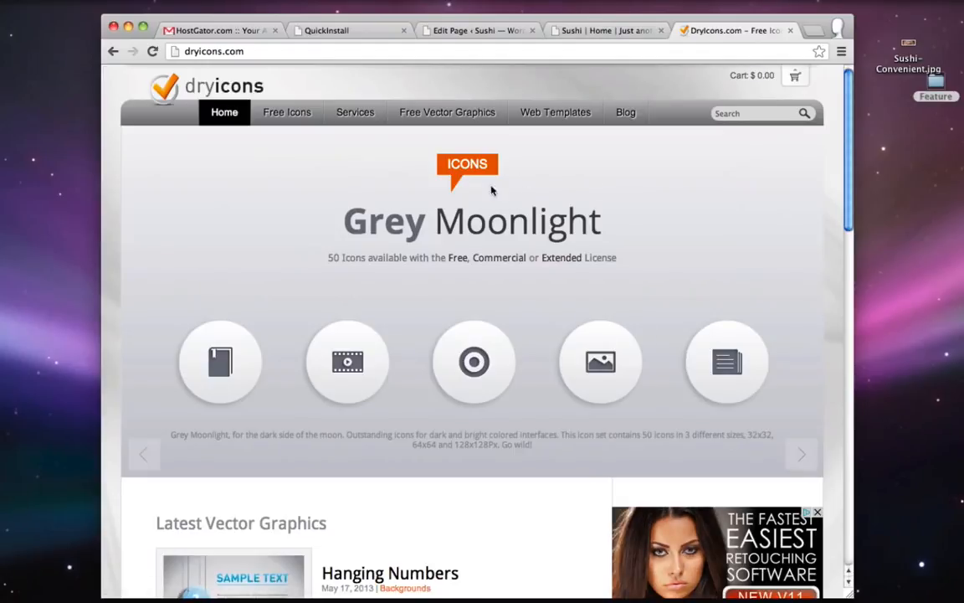
# - Search for 'book' and drag the Shine set's Book icon to the desktop as book.png
pyautogui.click(780, 117)
pyautogui.write('book')
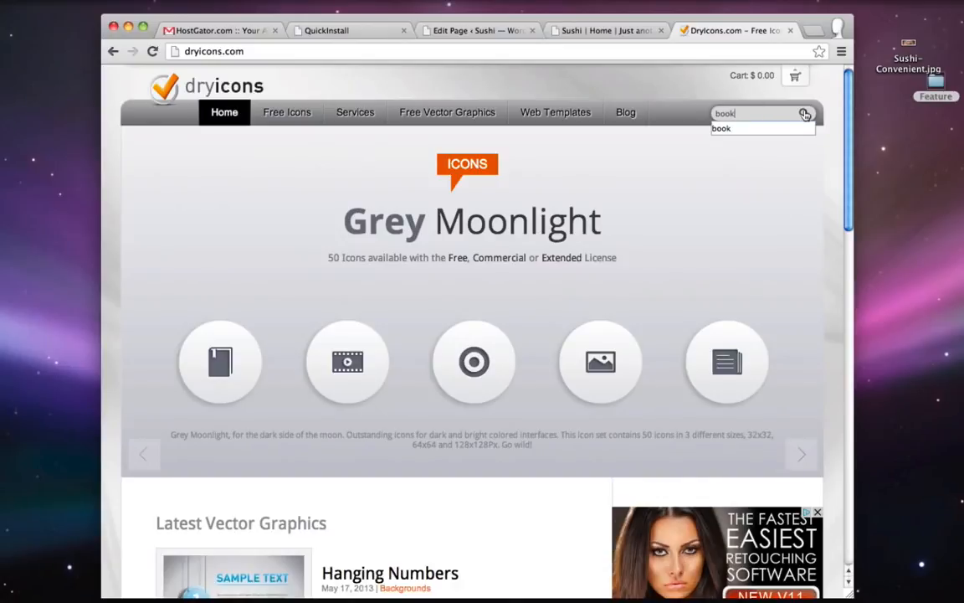
pyautogui.click(804, 114)
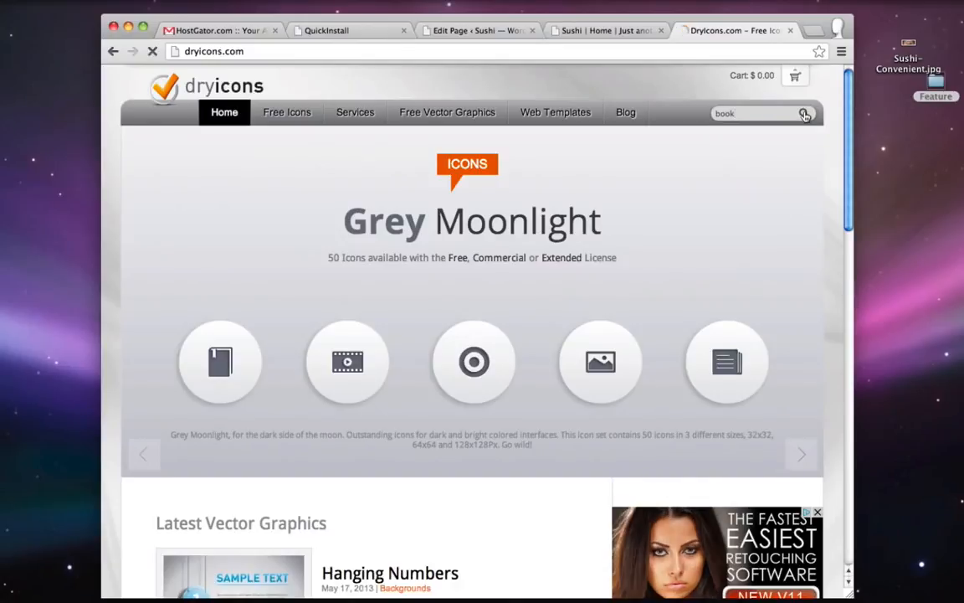
pyautogui.scroll(-10, 529, 254)
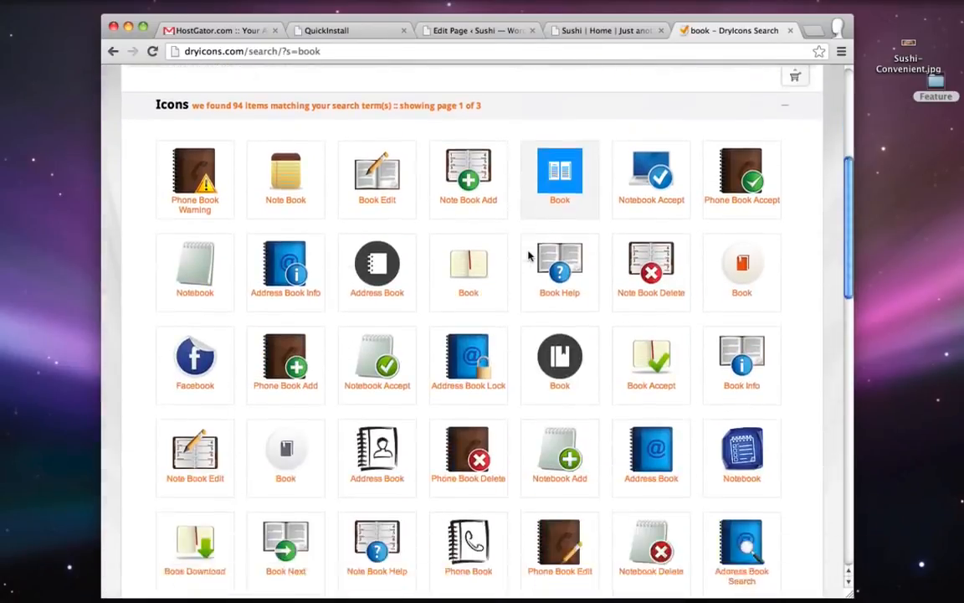
pyautogui.scroll(-1, 529, 254)
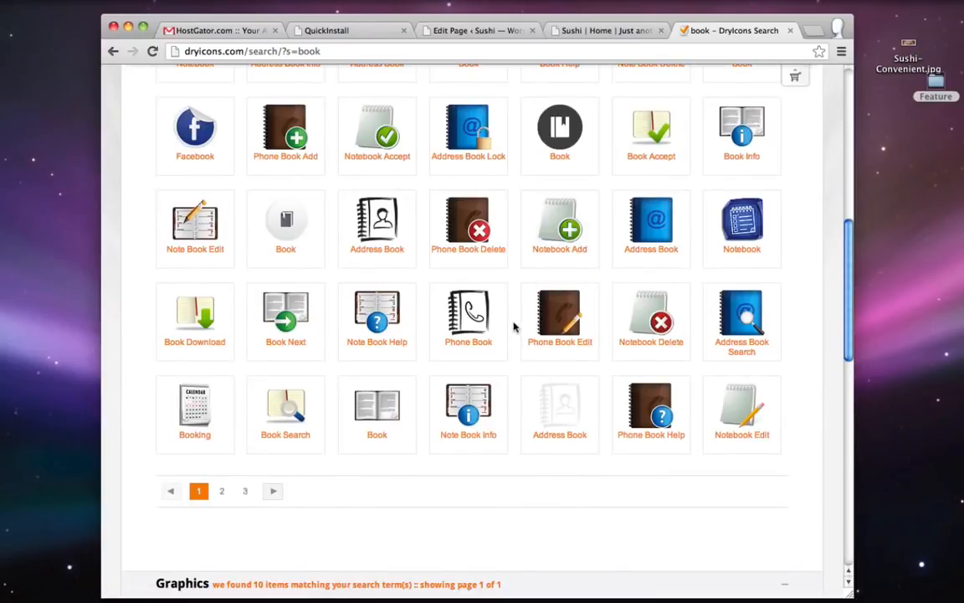
pyautogui.click(377, 435)
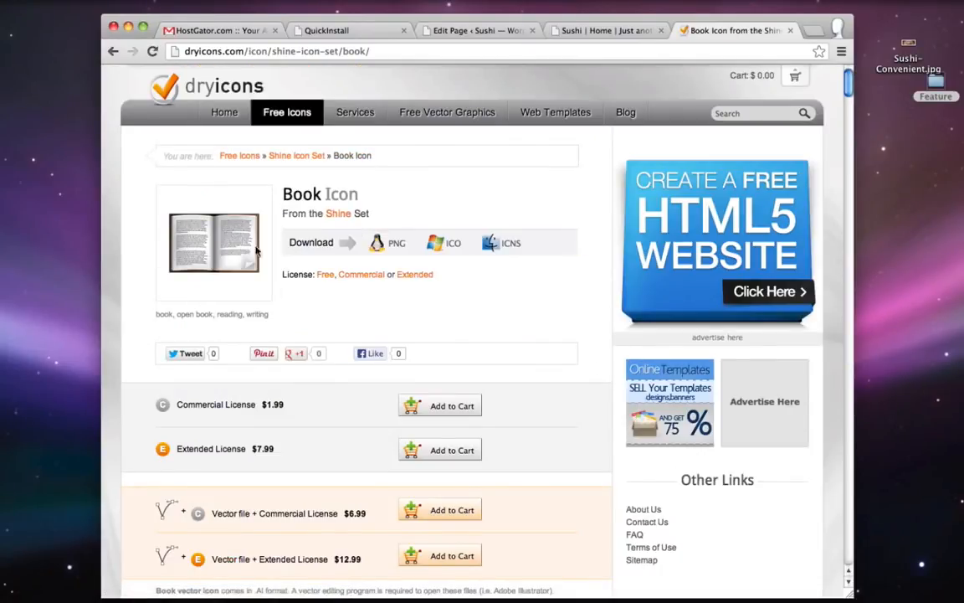
pyautogui.moveTo(198, 245); pyautogui.dragTo(900, 134)
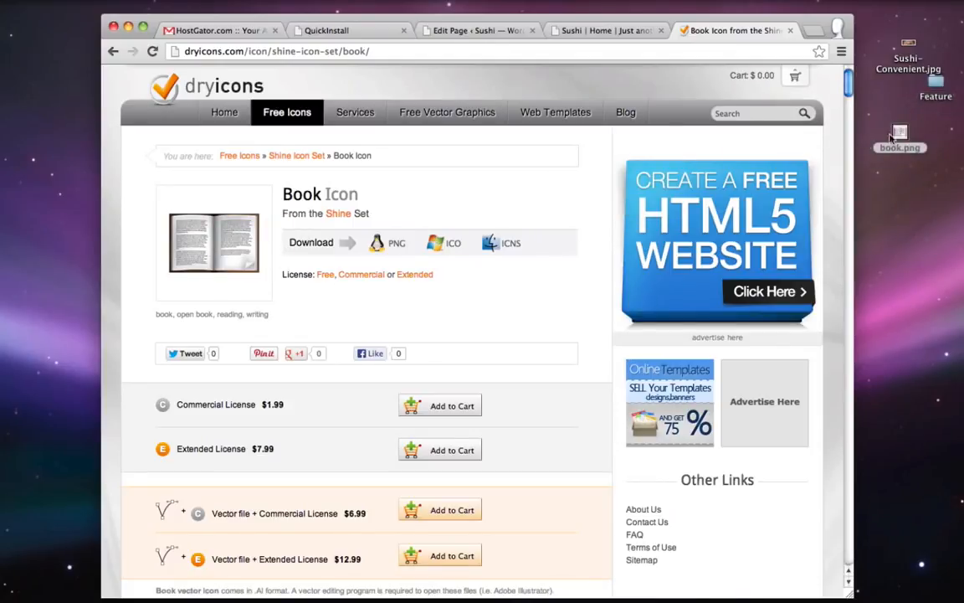
# - Search 'map' and save the Coquette Part 9 Map icon to the desktop as map.png
pyautogui.click(755, 114)
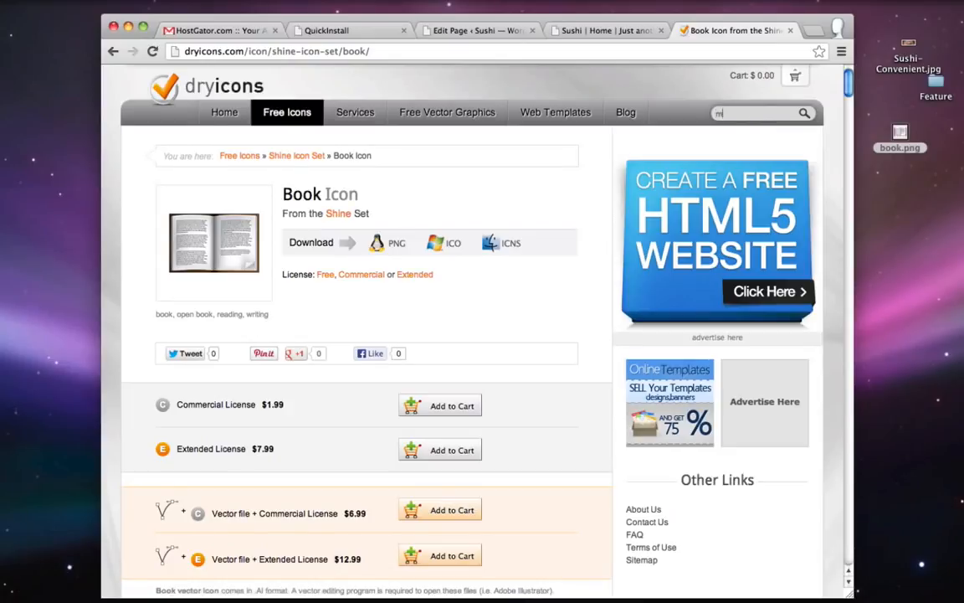
pyautogui.write('map')
pyautogui.press('Return')
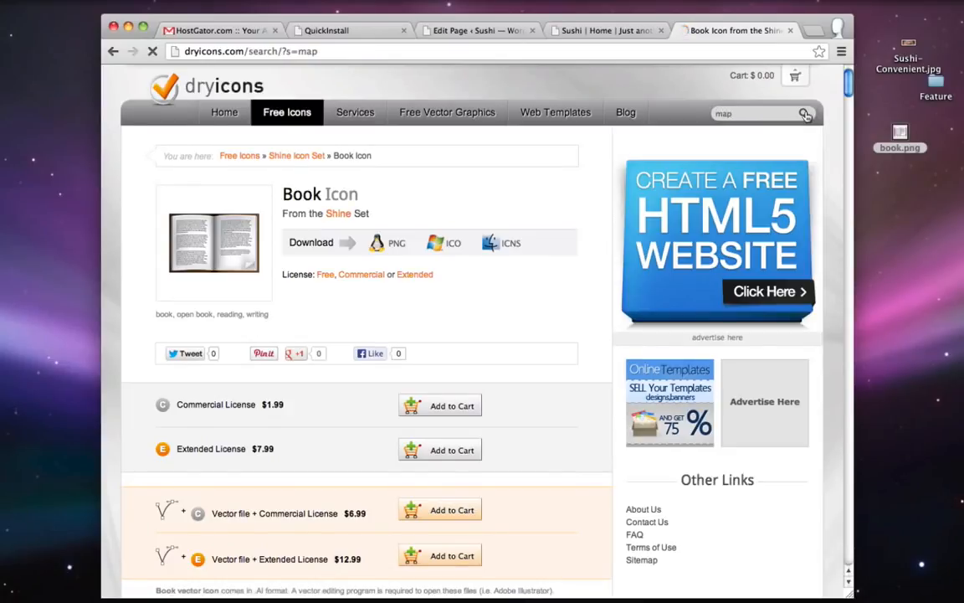
pyautogui.scroll(-2, 637, 223)
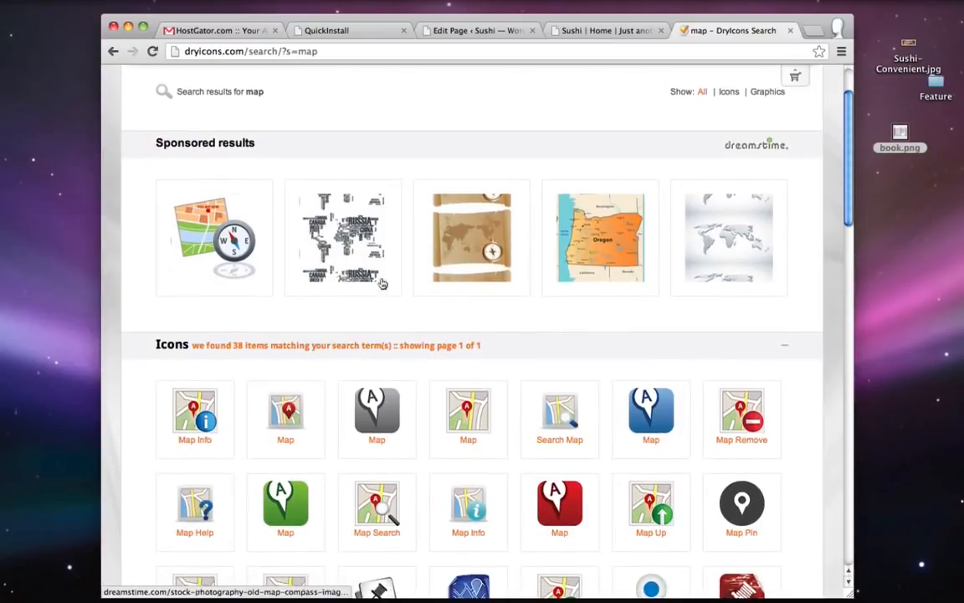
pyautogui.click(285, 441)
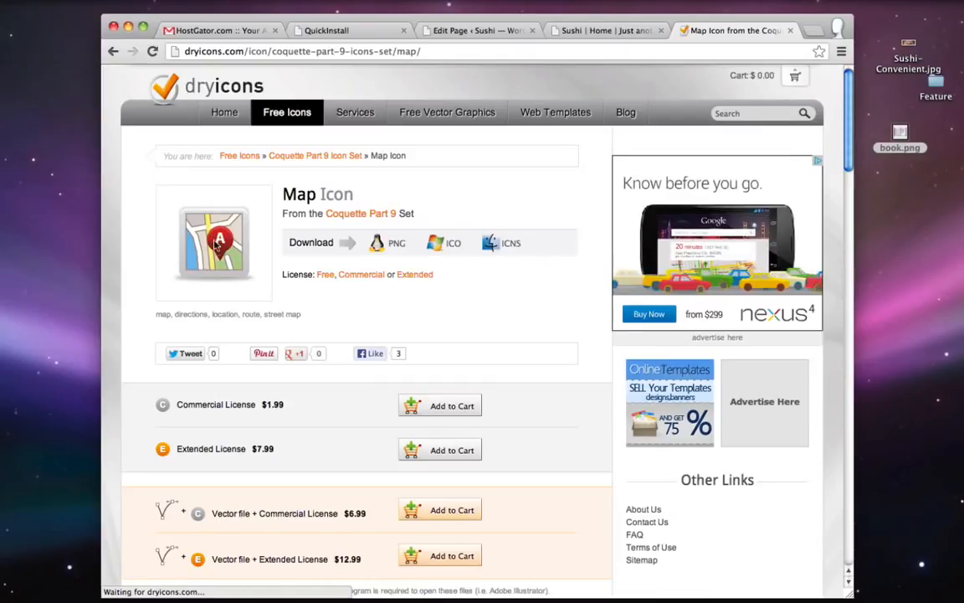
pyautogui.moveTo(213, 247); pyautogui.dragTo(907, 176)
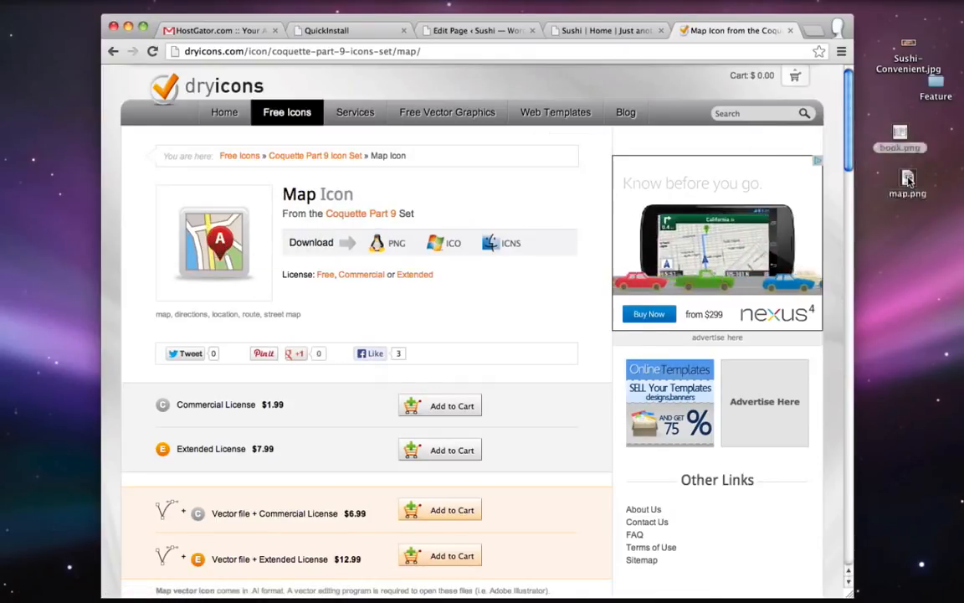
# - Search 'info' and save the round light-blue Coquette Info icon as info.png
pyautogui.click(749, 115)
pyautogui.write('info')
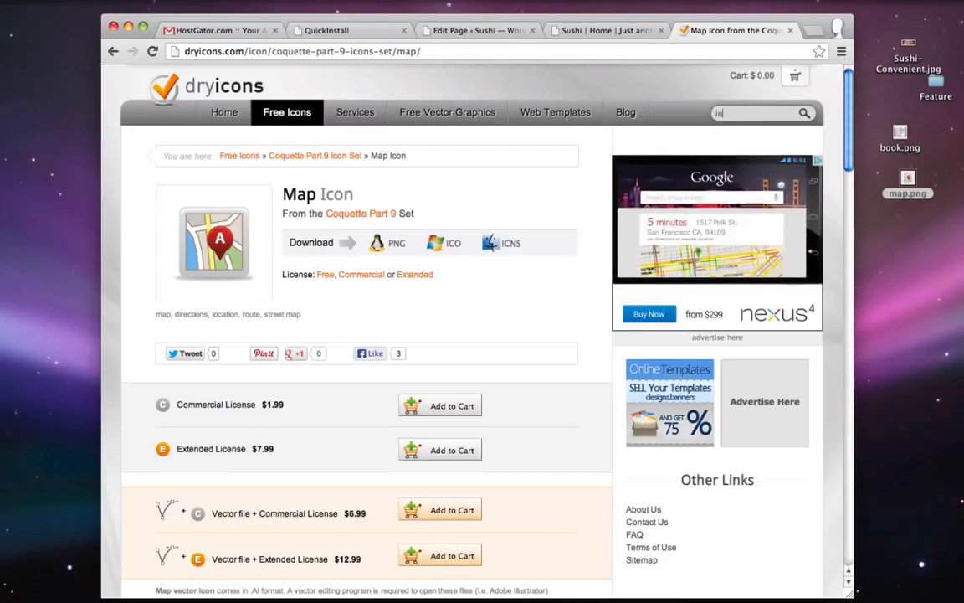
pyautogui.click(804, 114)
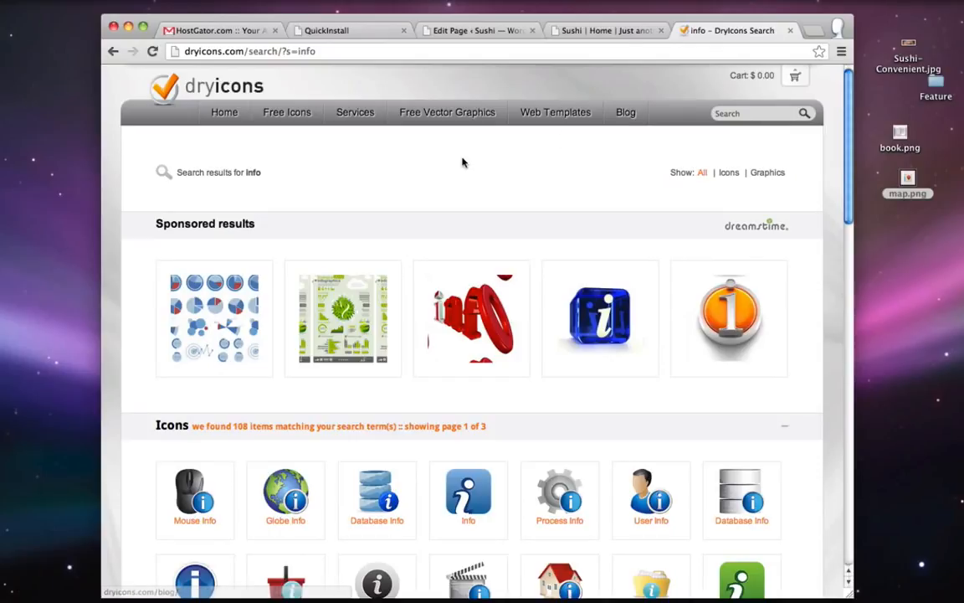
pyautogui.scroll(-5, 462, 162)
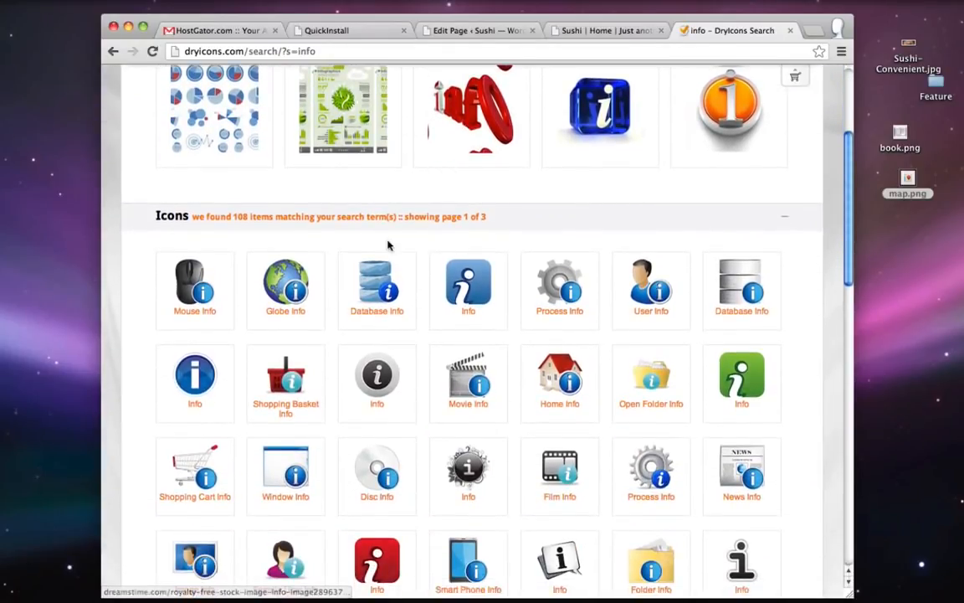
pyautogui.scroll(-7, 388, 244)
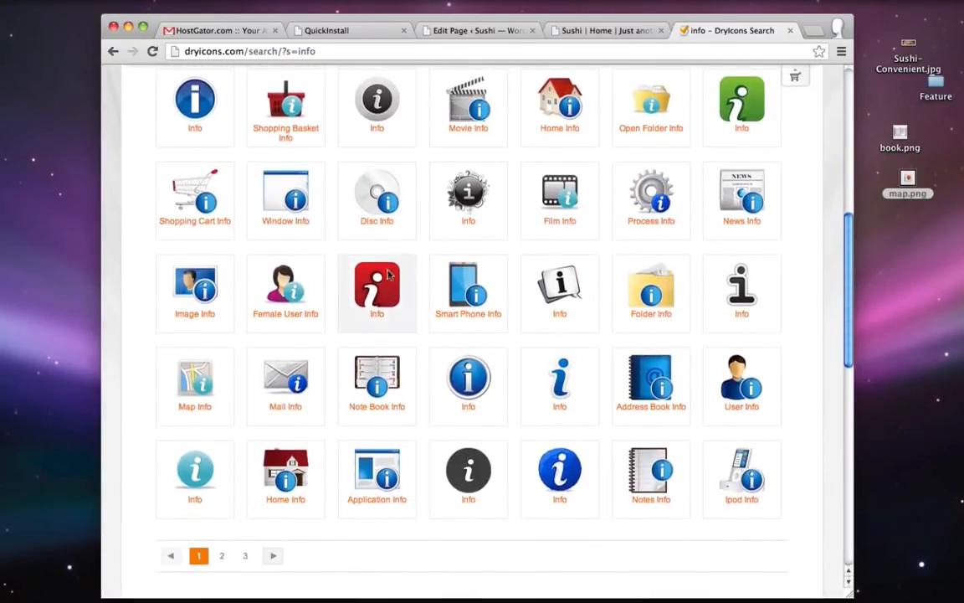
pyautogui.click(178, 452)
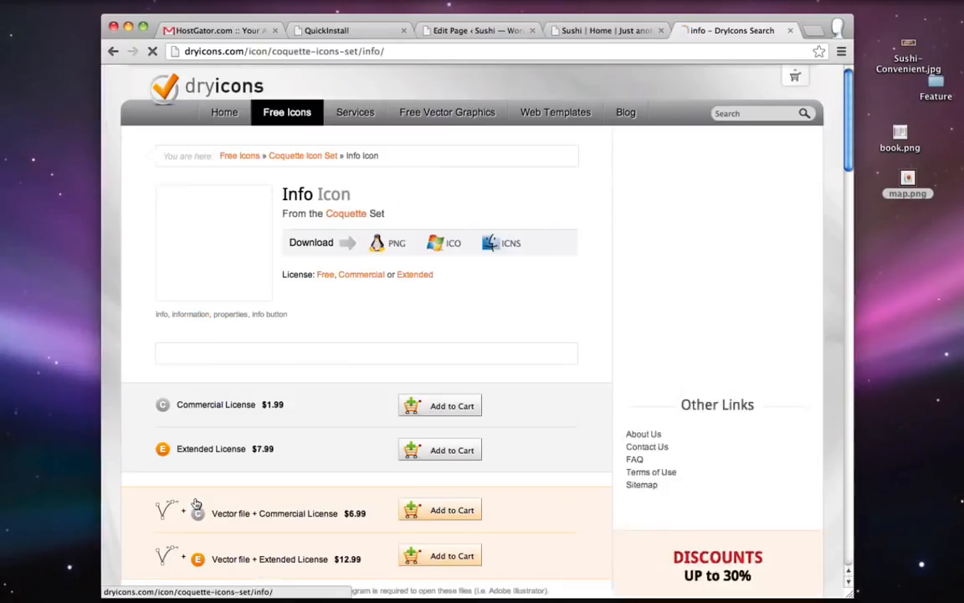
pyautogui.moveTo(214, 241); pyautogui.dragTo(870, 225)
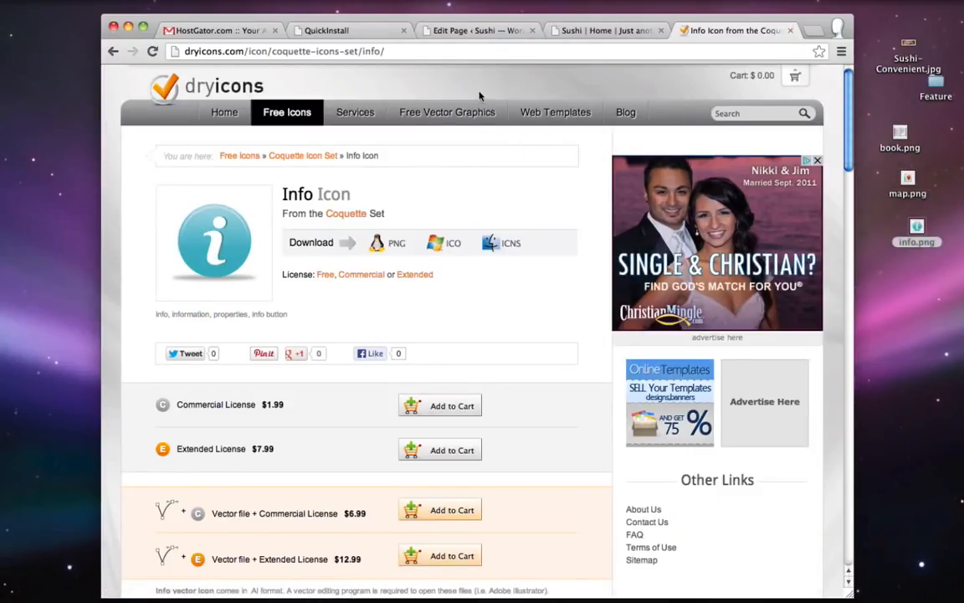
# - Close the DryIcons tab and show the iFeature Blog section's Boxes Lite settings for the first box
pyautogui.press('super+w')
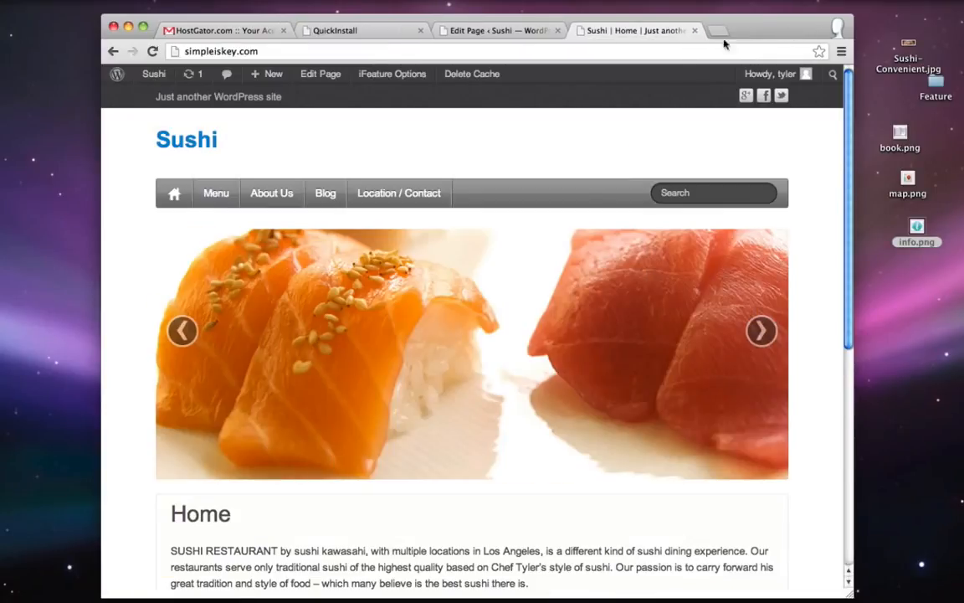
pyautogui.click(503, 31)
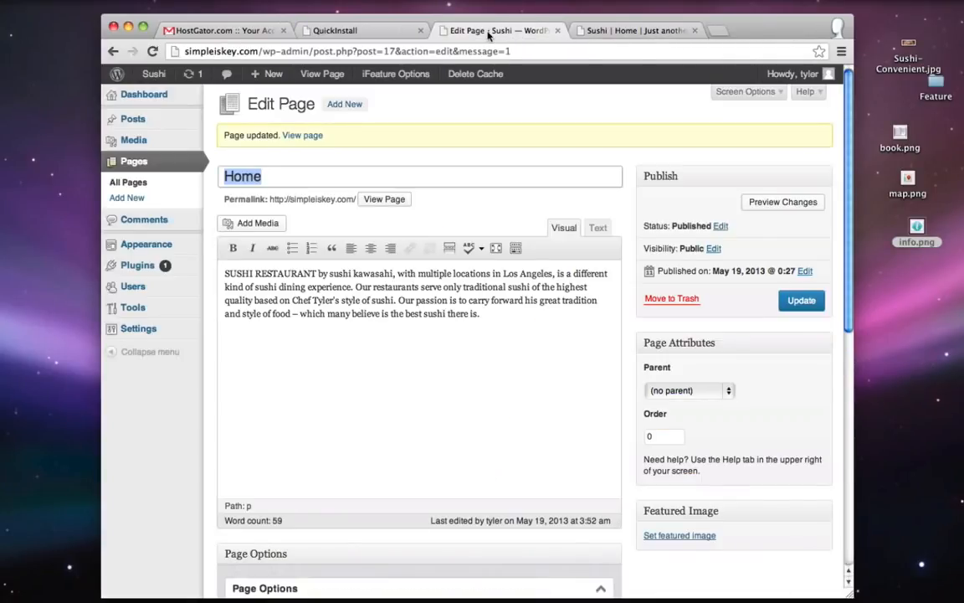
pyautogui.scroll(-10, 728, 257)
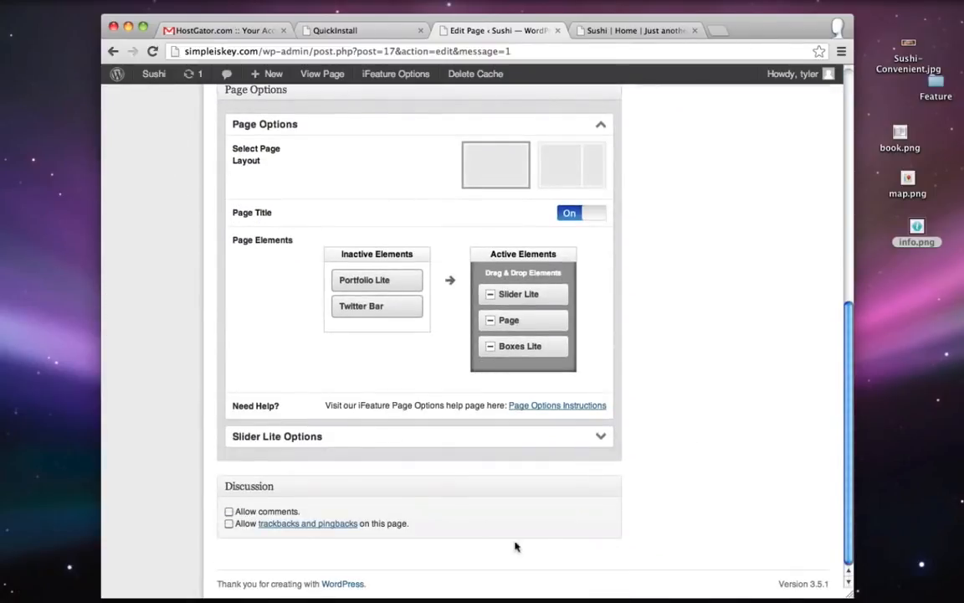
pyautogui.scroll(10, 678, 384)
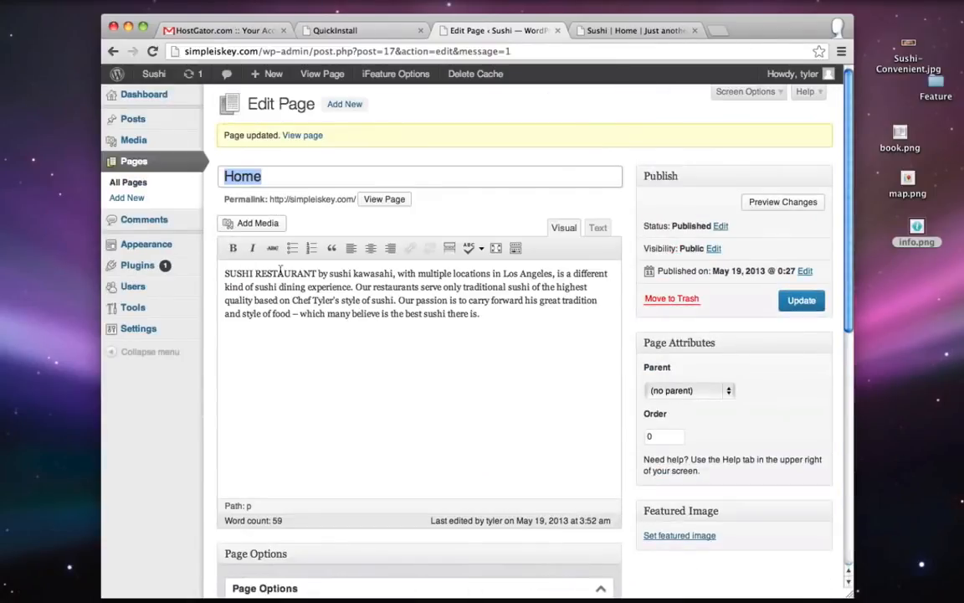
pyautogui.moveTo(137, 246)
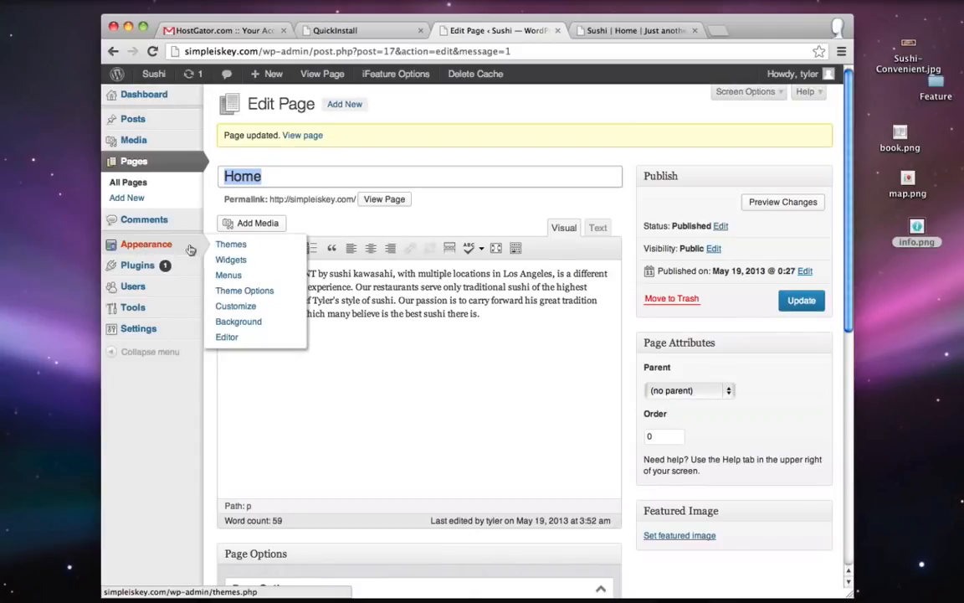
pyautogui.click(268, 292)
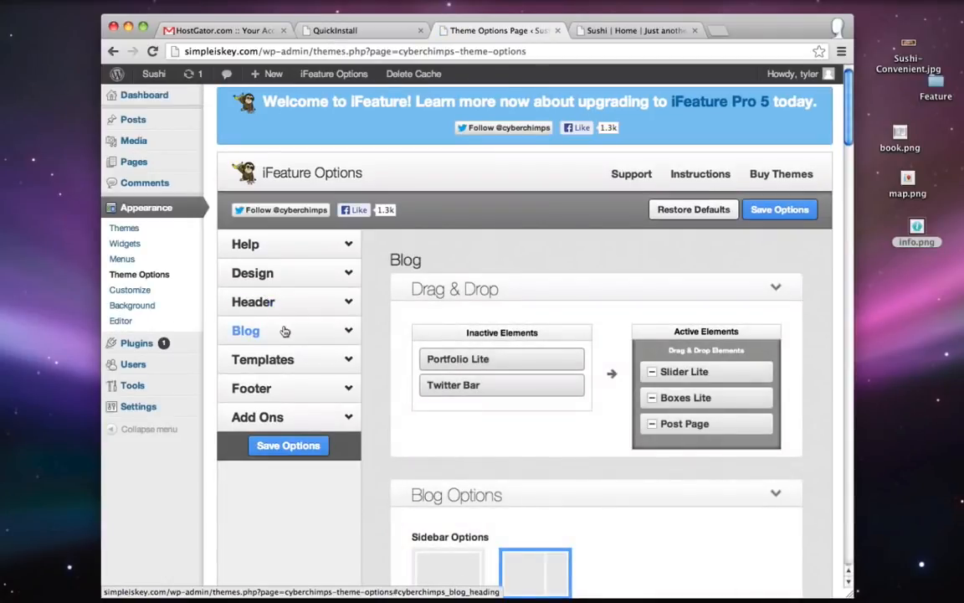
pyautogui.click(284, 332)
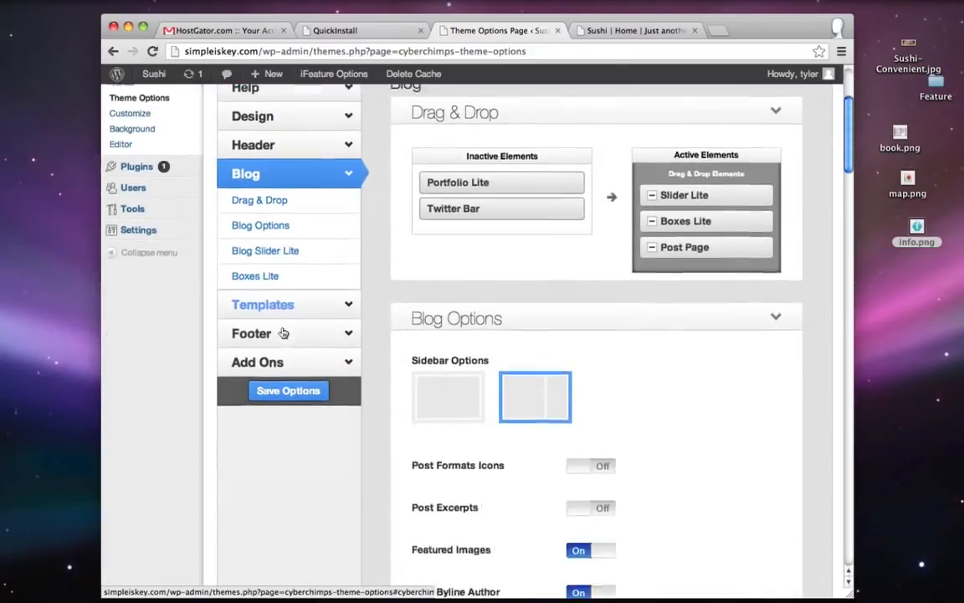
pyautogui.scroll(-15, 283, 332)
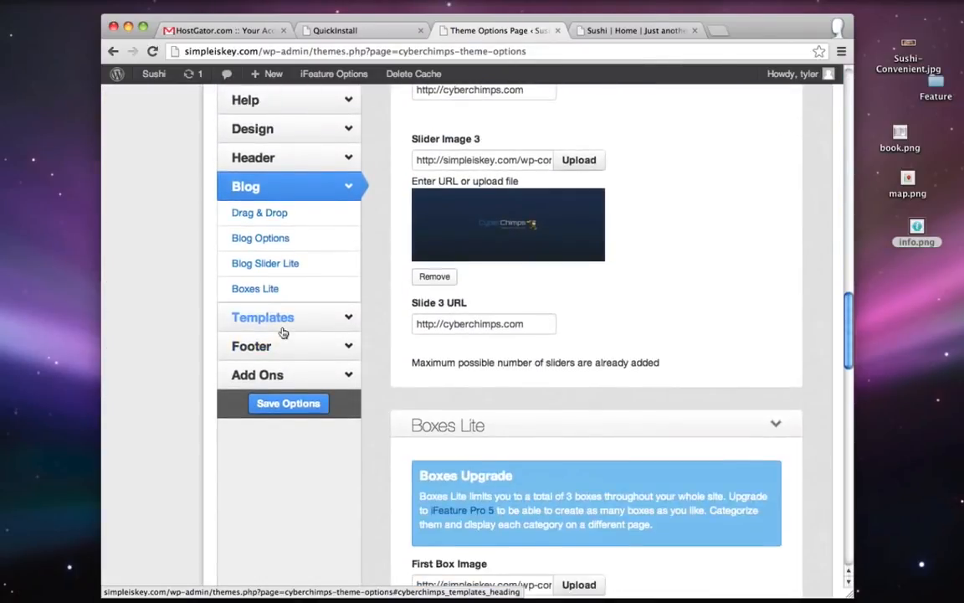
pyautogui.scroll(-5, 283, 333)
pyautogui.scroll(-1, 461, 312)
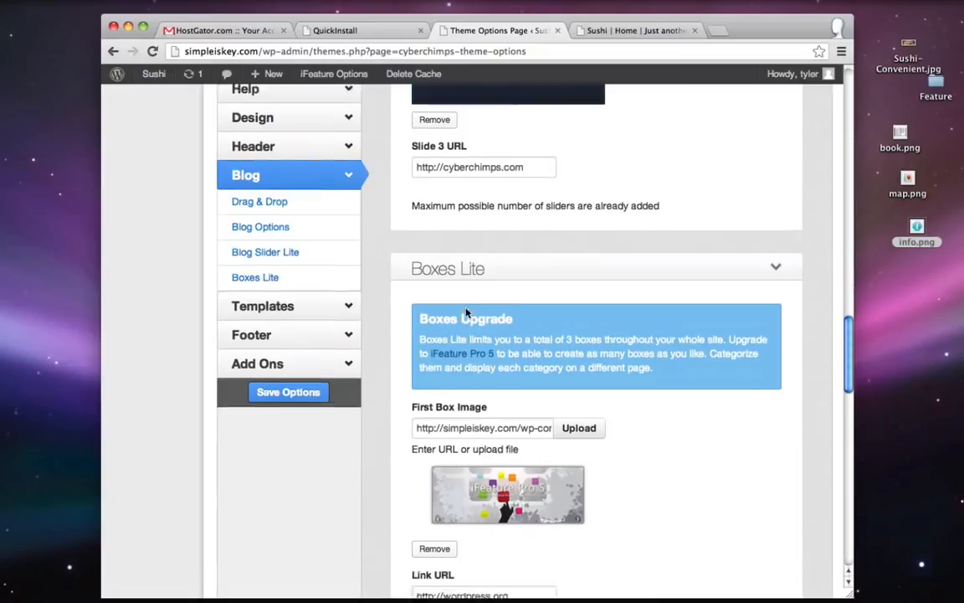
pyautogui.scroll(-2, 466, 312)
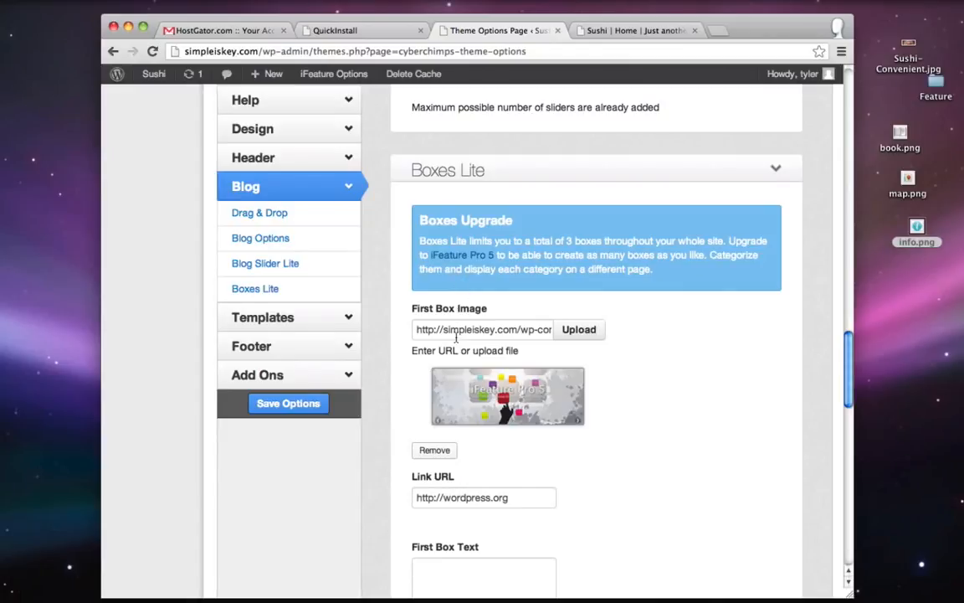
# - Upload book.png from the desktop and insert it as the First Box Image
pyautogui.click(580, 331)
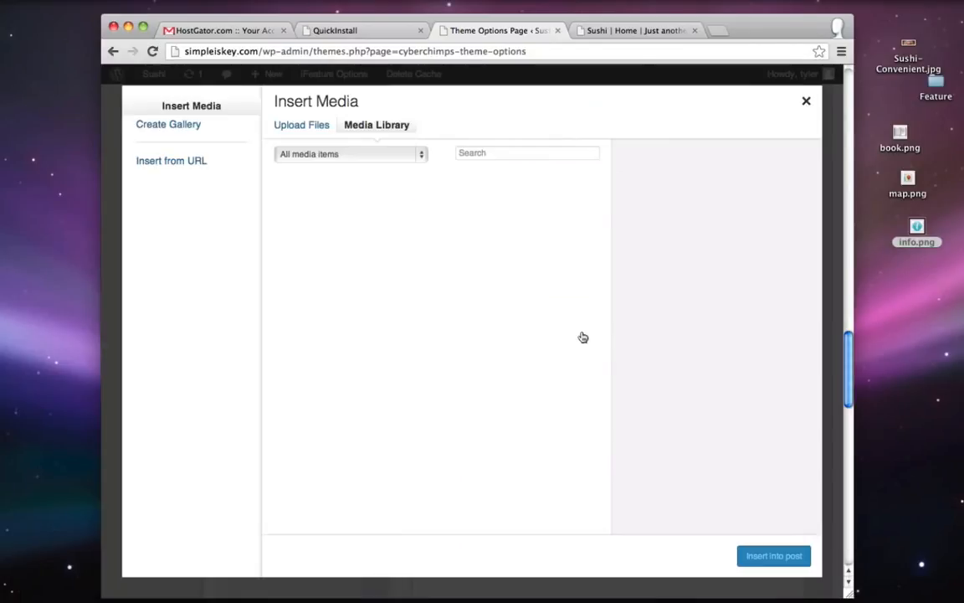
pyautogui.click(303, 126)
pyautogui.click(524, 353)
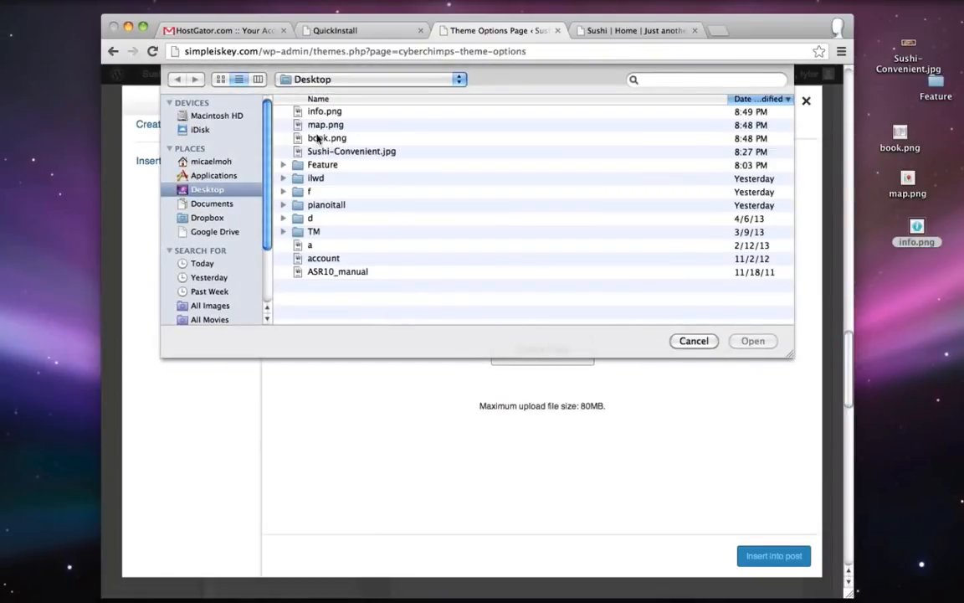
pyautogui.doubleClick(322, 140)
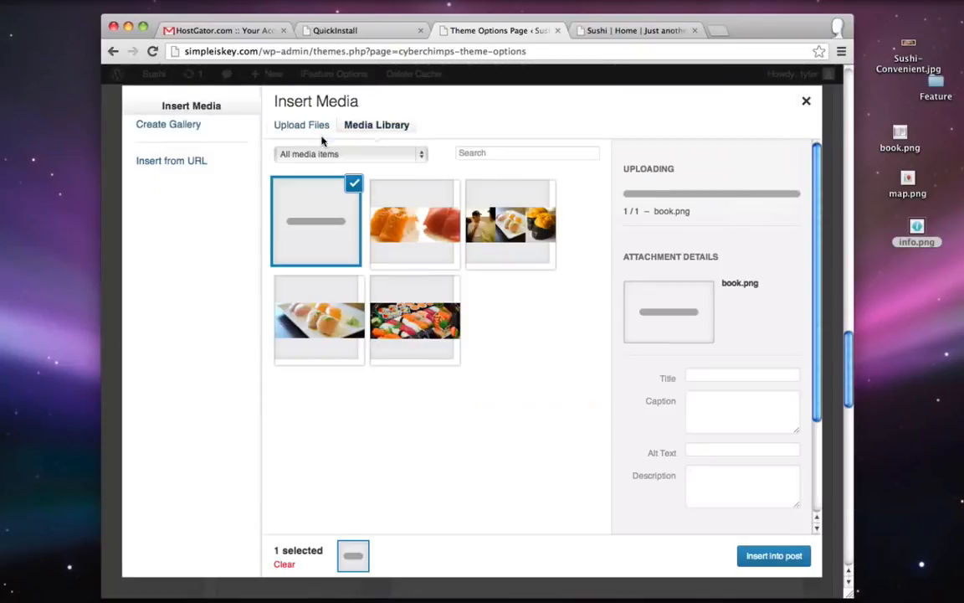
pyautogui.scroll(-2, 719, 444)
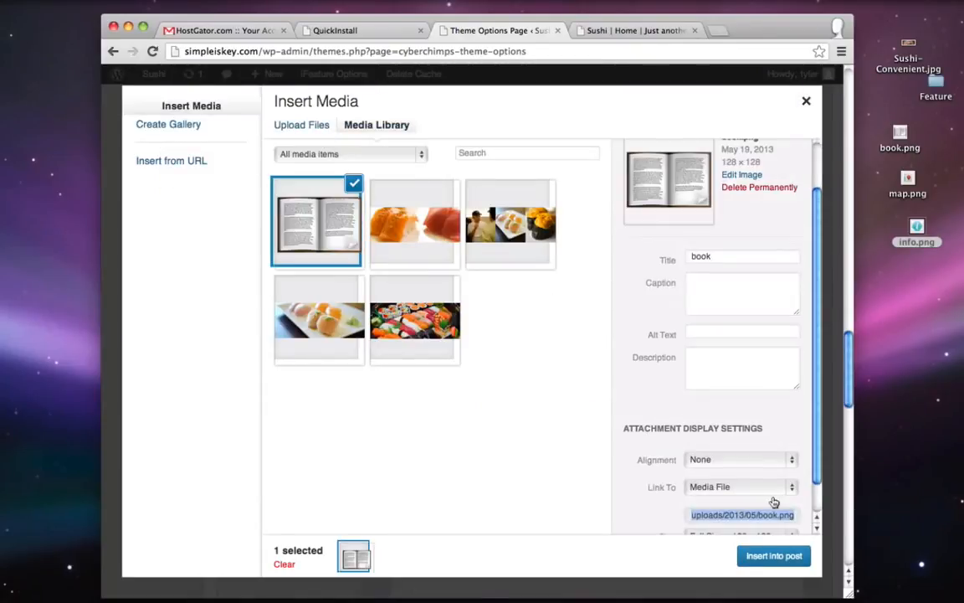
pyautogui.click(770, 557)
pyautogui.scroll(-2, 770, 557)
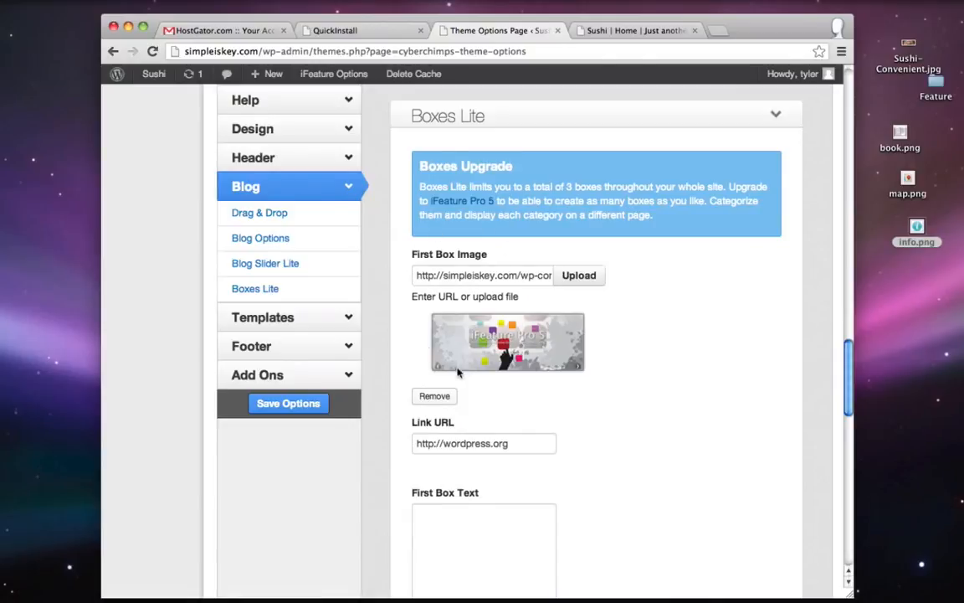
pyautogui.click(645, 31)
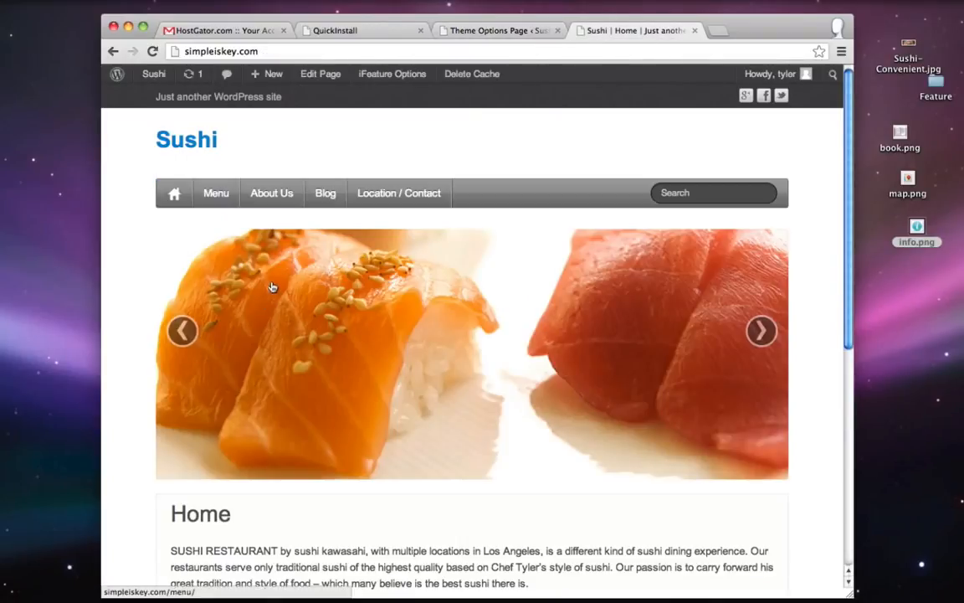
pyautogui.click(216, 193)
pyautogui.moveTo(284, 52); pyautogui.dragTo(181, 54)
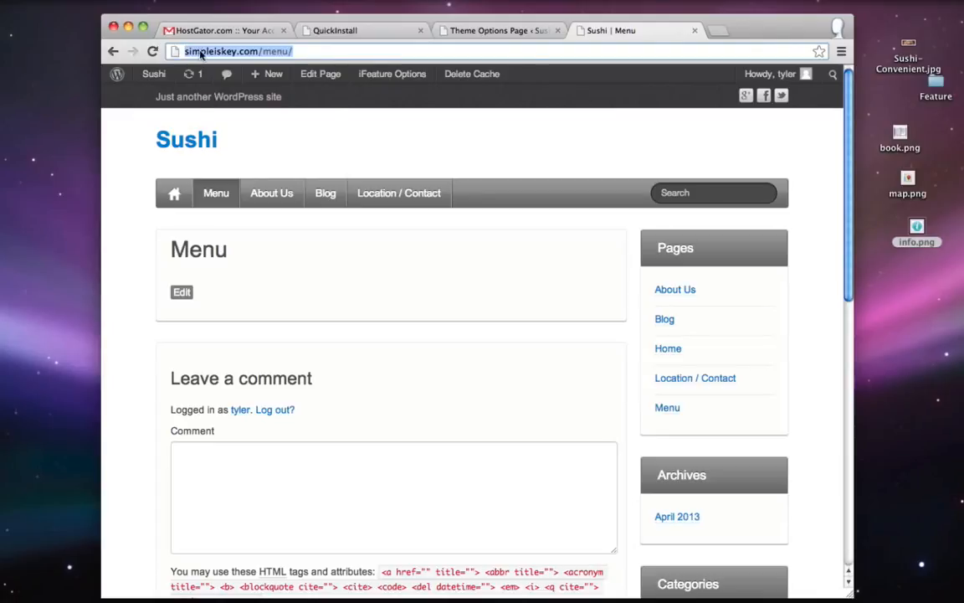
pyautogui.rightClick(200, 54)
pyautogui.click(224, 70)
pyautogui.click(519, 32)
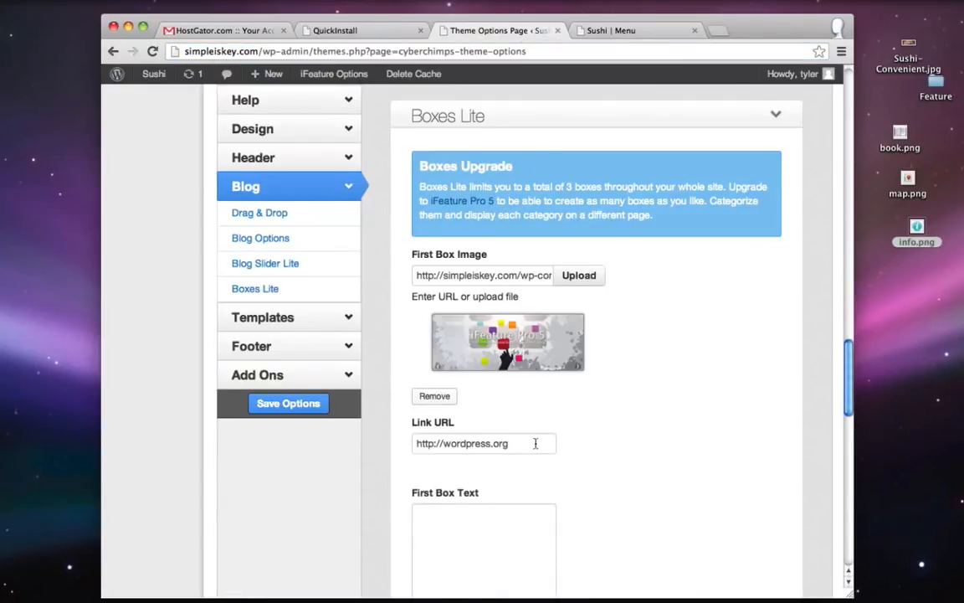
pyautogui.moveTo(531, 443); pyautogui.dragTo(411, 445)
pyautogui.press('BackSpace')
pyautogui.press('super+v')
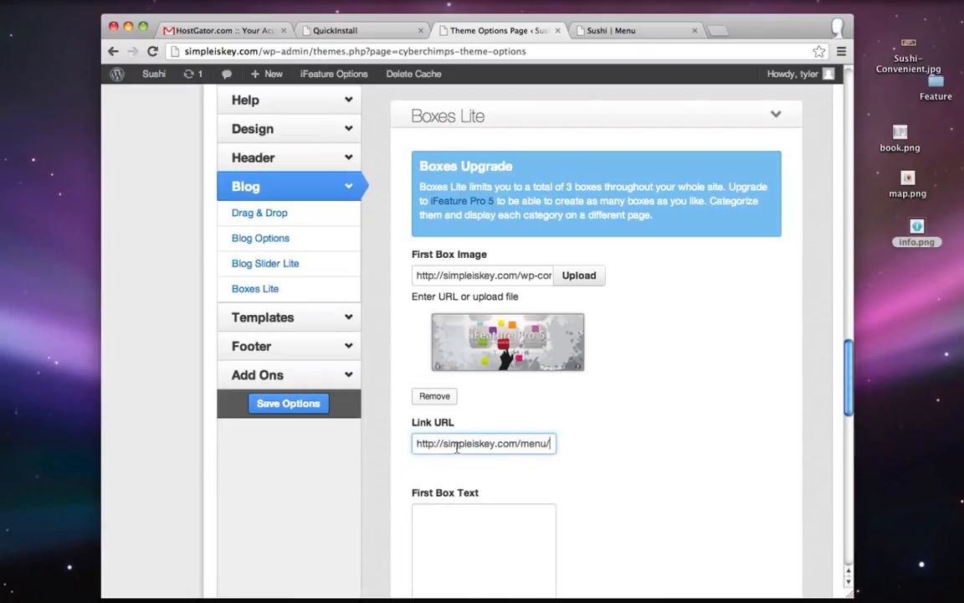
# - Enter 'View Our Menu' as the First Box Text
pyautogui.scroll(-2, 527, 462)
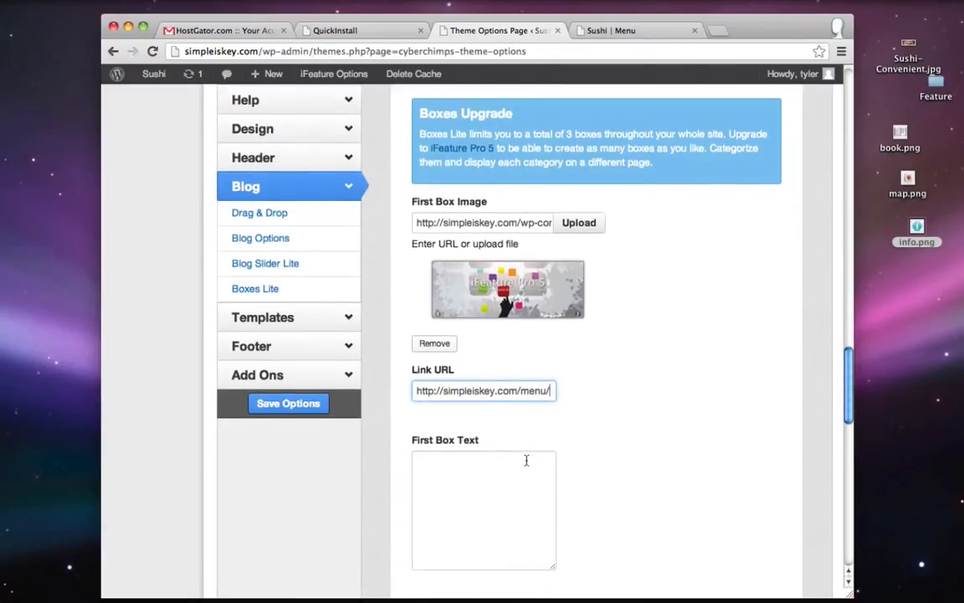
pyautogui.click(487, 500)
pyautogui.write('View Our Men')
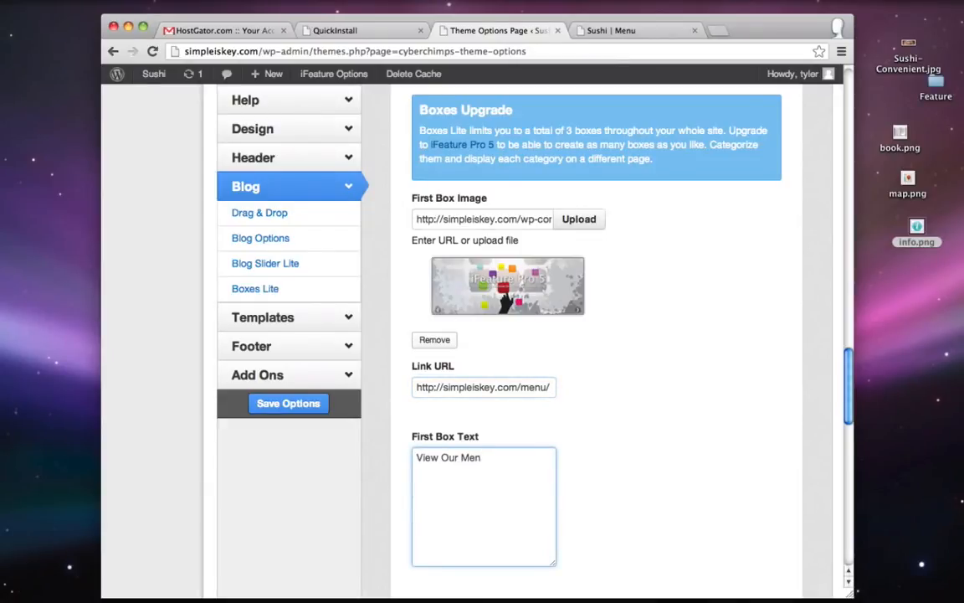
pyautogui.write('u')
pyautogui.scroll(-6, 683, 306)
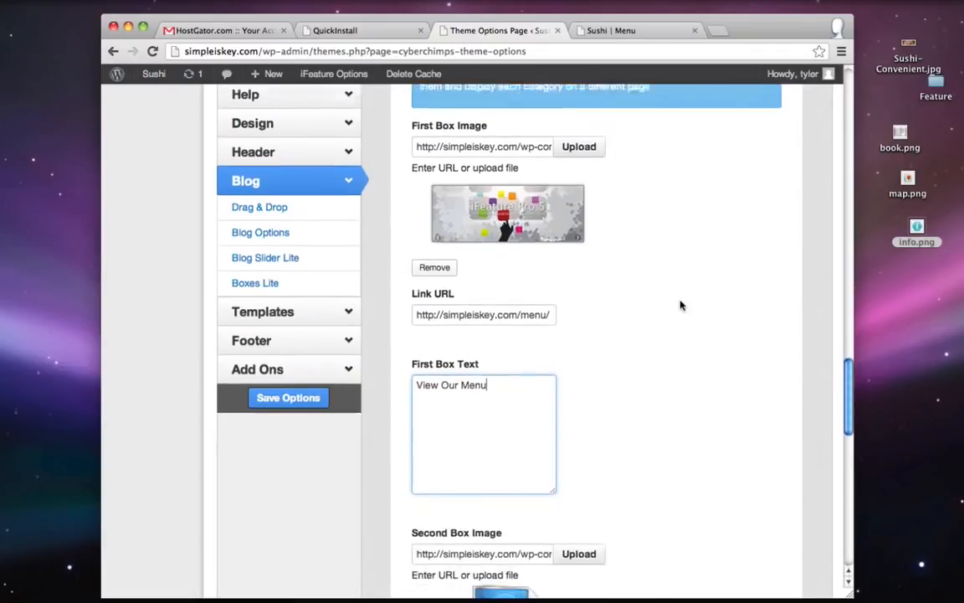
pyautogui.scroll(-5, 680, 306)
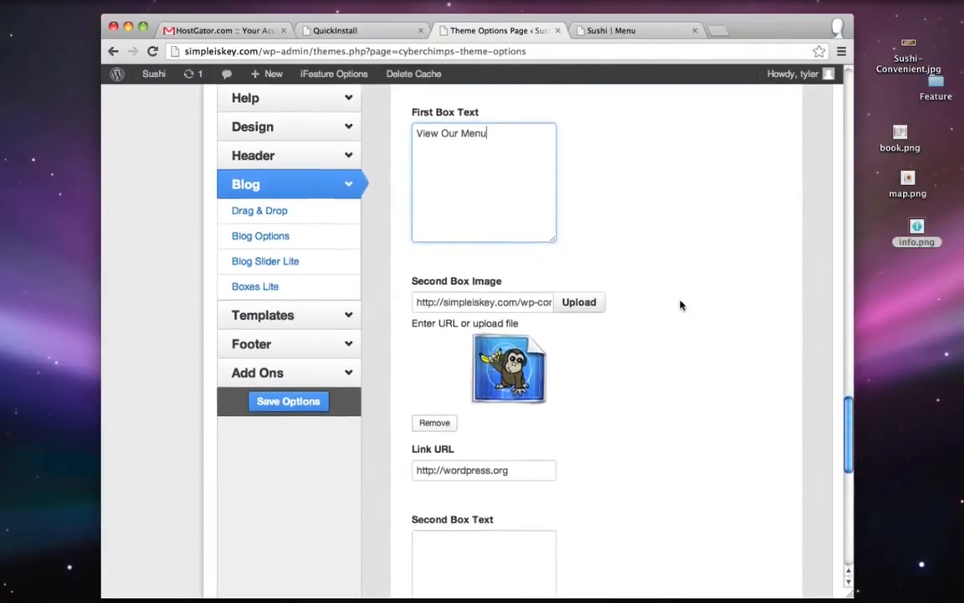
# - Upload map.png from the desktop and insert it as the Second Box Image
pyautogui.click(580, 292)
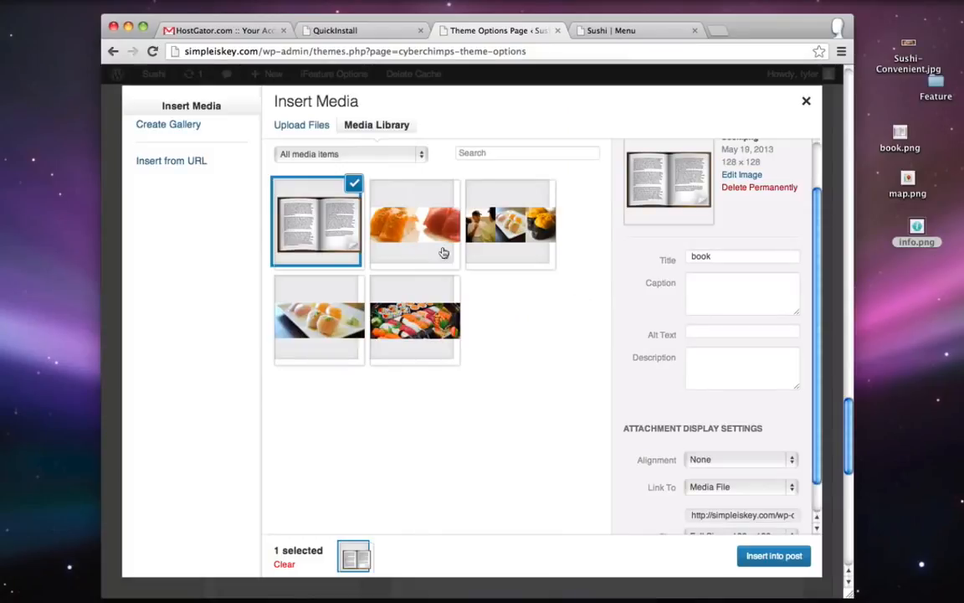
pyautogui.click(284, 131)
pyautogui.click(552, 347)
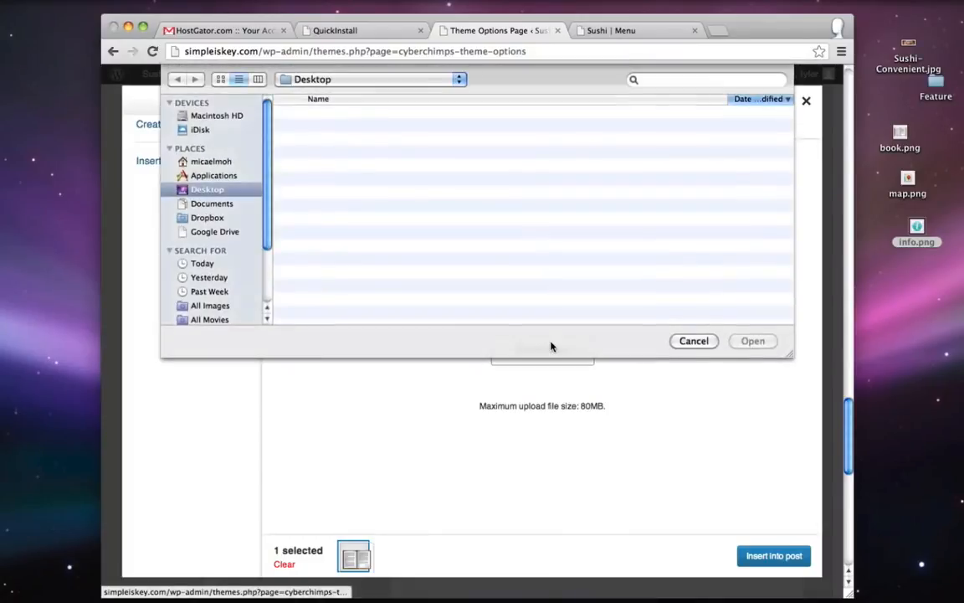
pyautogui.doubleClick(326, 125)
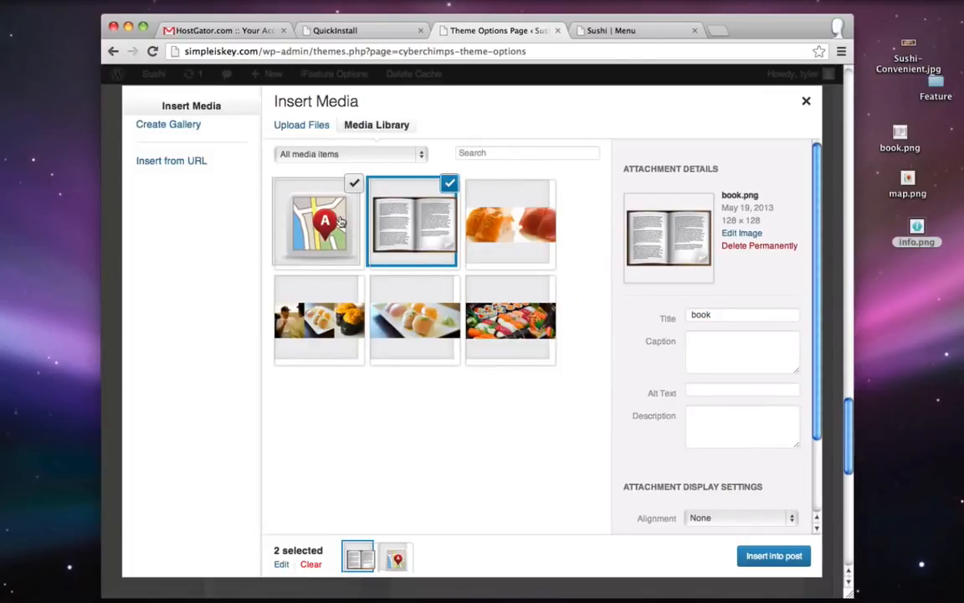
pyautogui.click(308, 199)
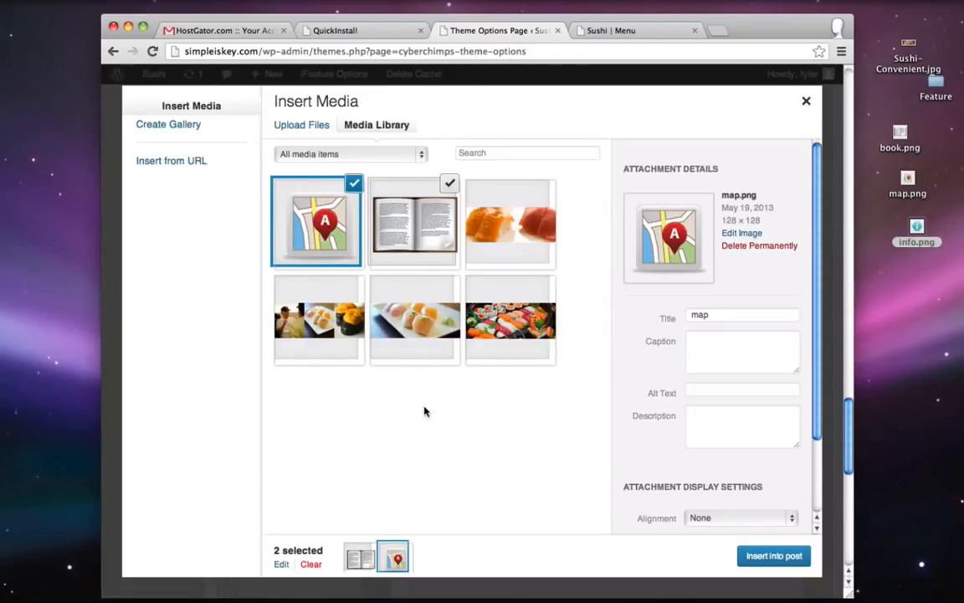
pyautogui.click(780, 556)
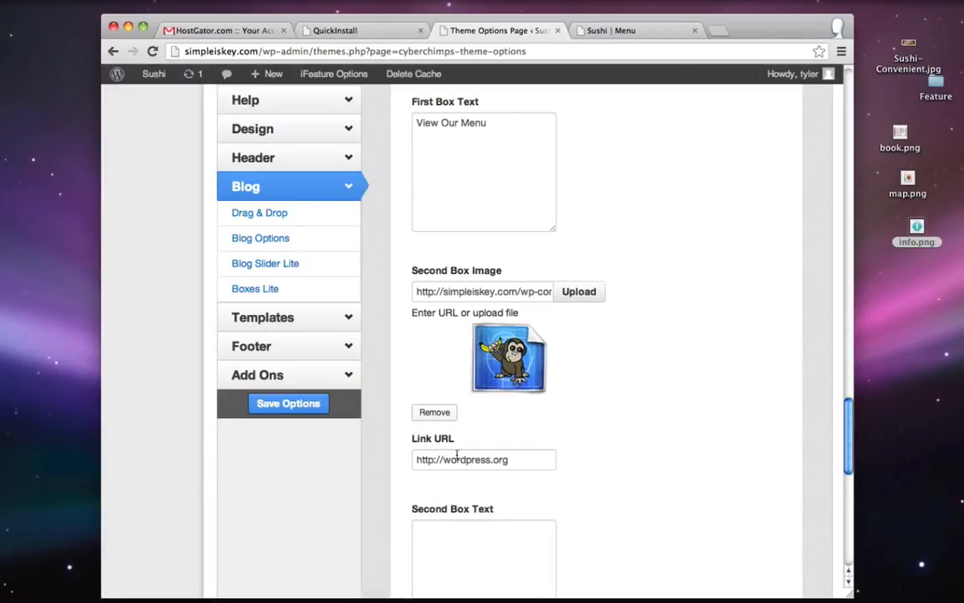
# - Set the second box's Link URL to the Location / Contact page address
pyautogui.click(624, 33)
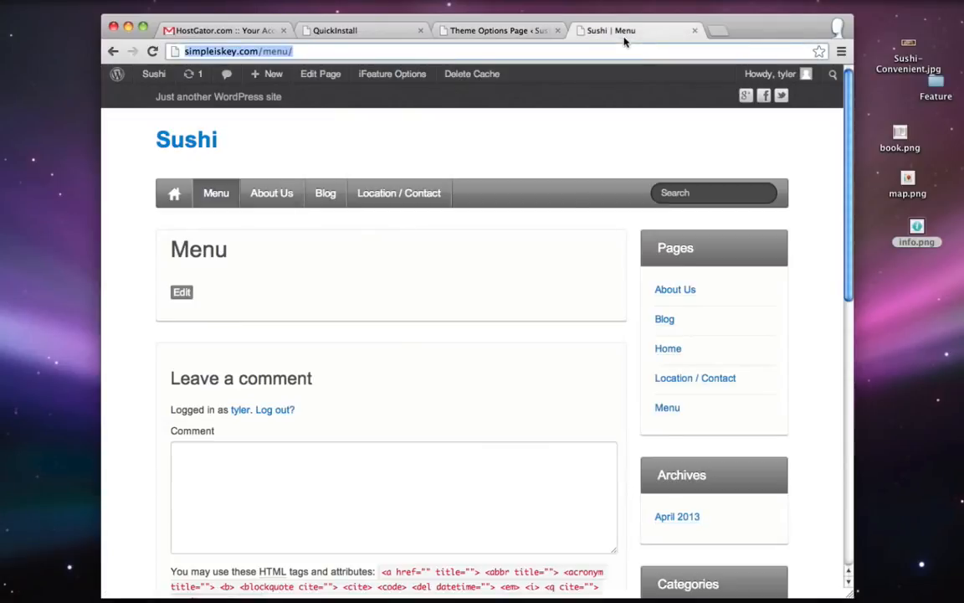
pyautogui.click(418, 194)
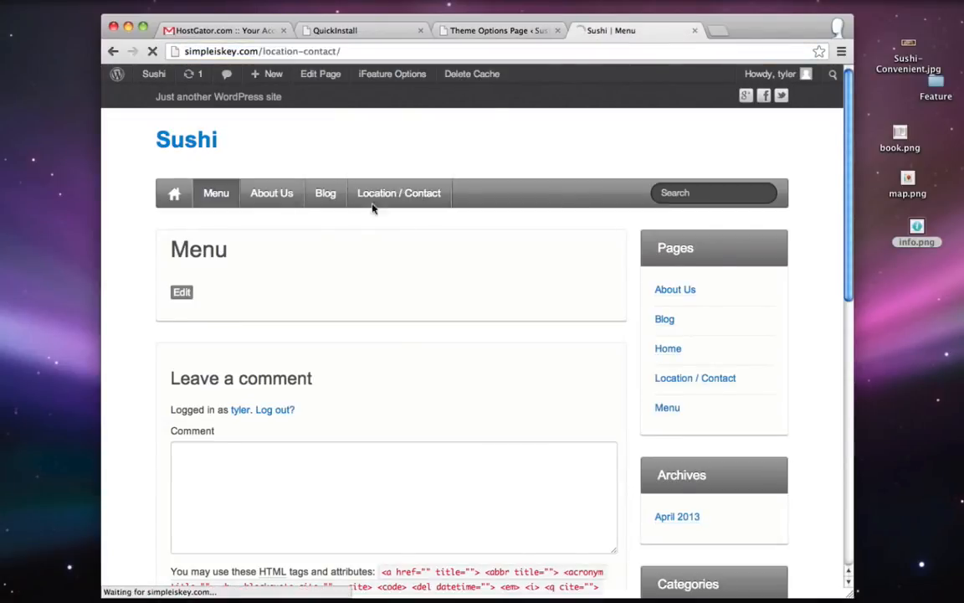
pyautogui.click(359, 51)
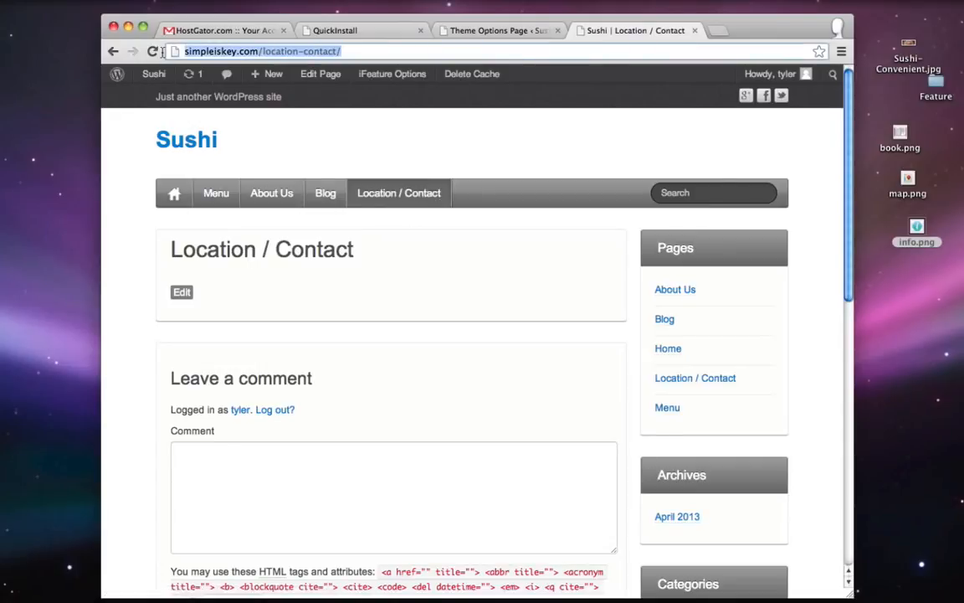
pyautogui.rightClick(219, 51)
pyautogui.click(271, 70)
pyautogui.click(502, 31)
pyautogui.moveTo(516, 459); pyautogui.dragTo(396, 462)
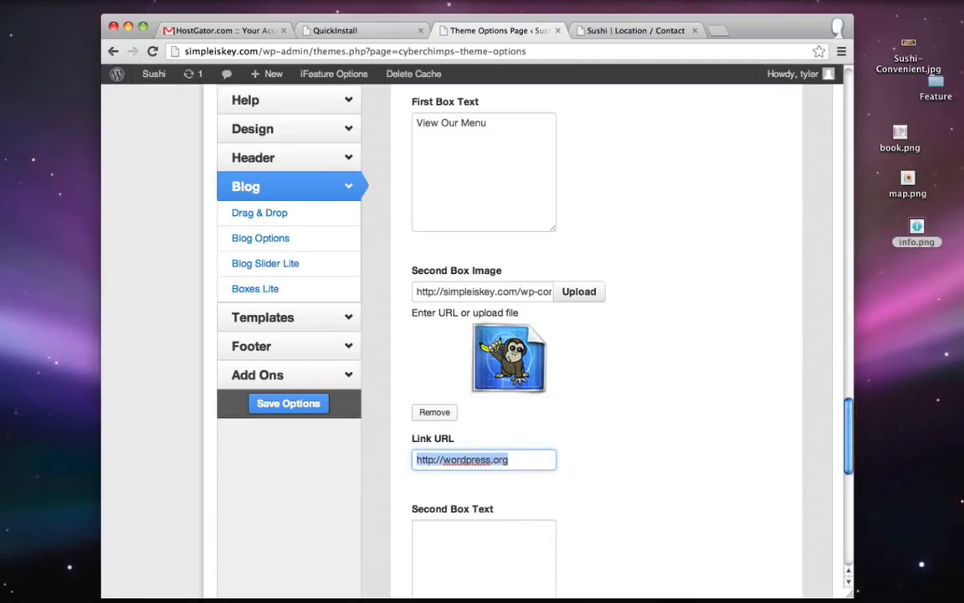
pyautogui.hotkey('ctrl', 'v')
# - Enter 'Map' as the Second Box Text
pyautogui.scroll(-2, 494, 477)
pyautogui.click(464, 469)
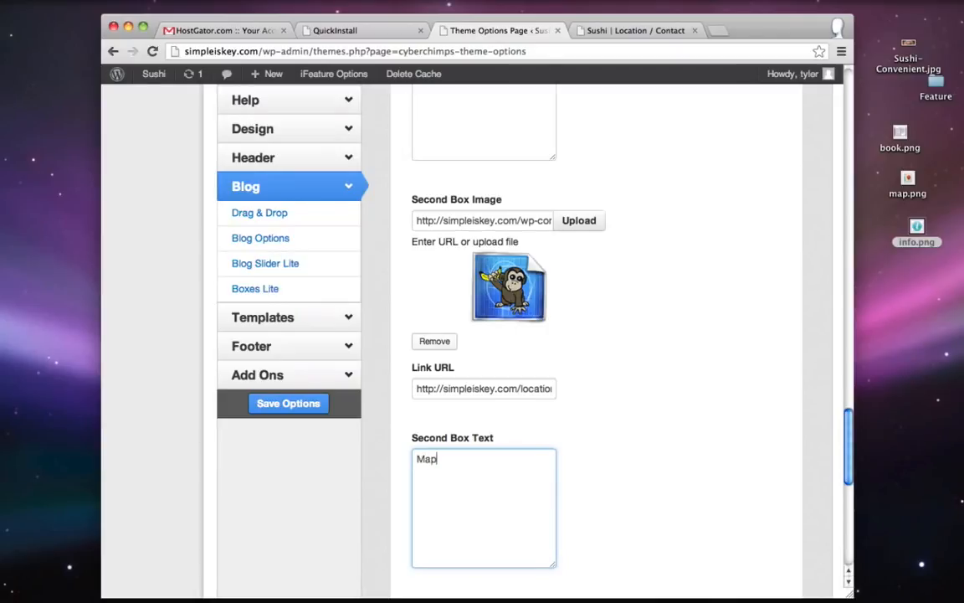
pyautogui.scroll(-5, 573, 426)
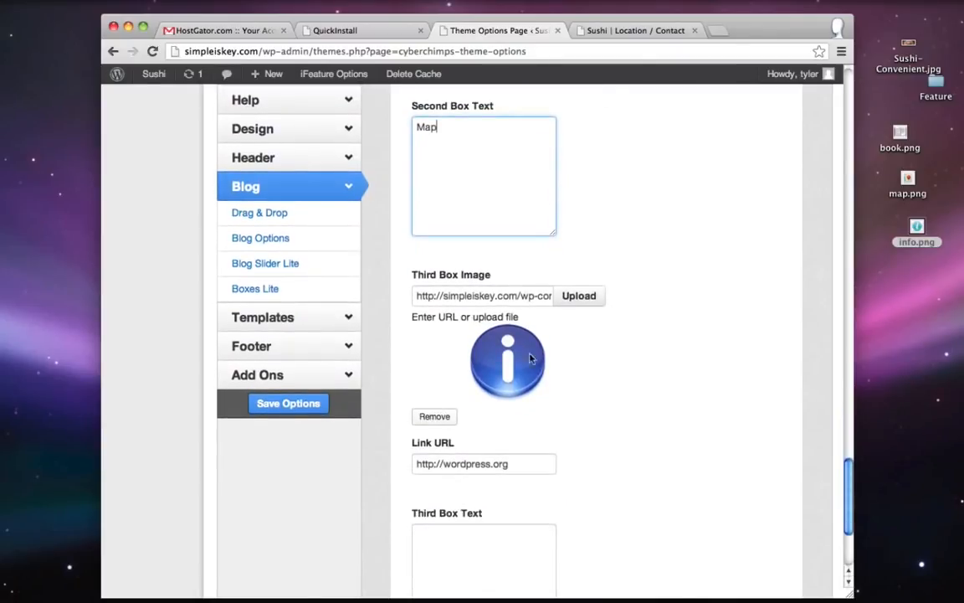
# - Upload info.png from the desktop and insert it as the Third Box Image
pyautogui.click(564, 295)
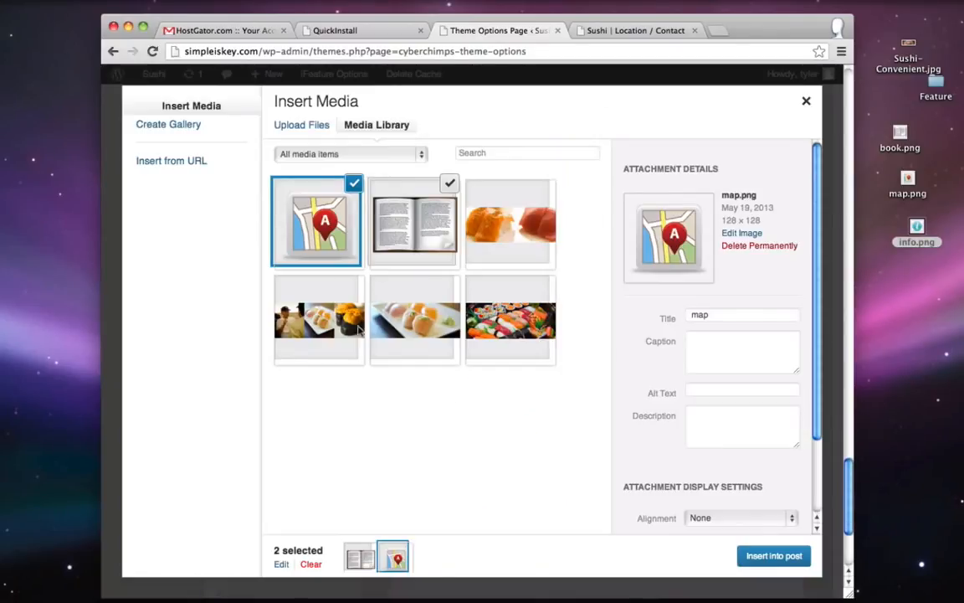
pyautogui.click(312, 124)
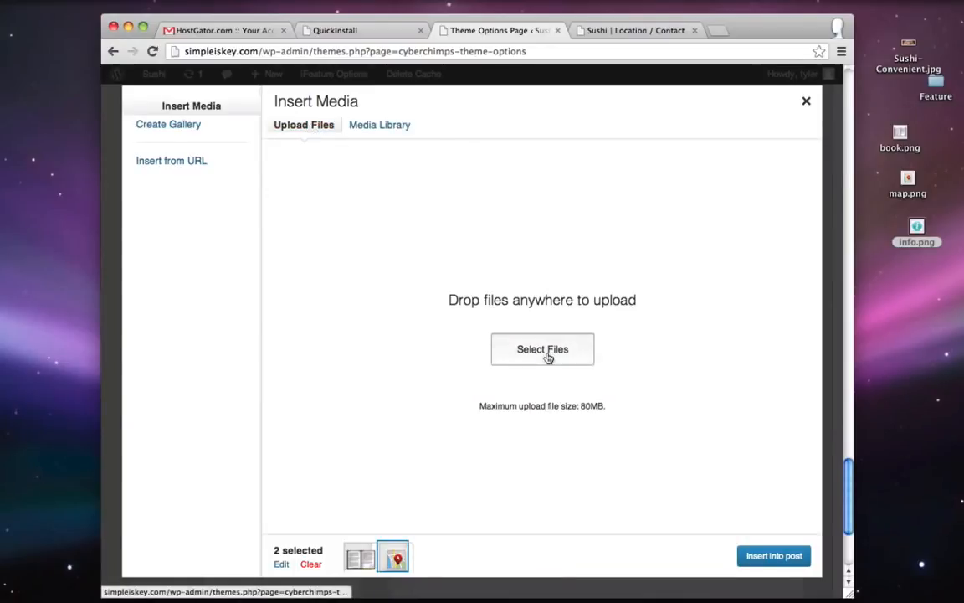
pyautogui.click(548, 358)
pyautogui.doubleClick(298, 112)
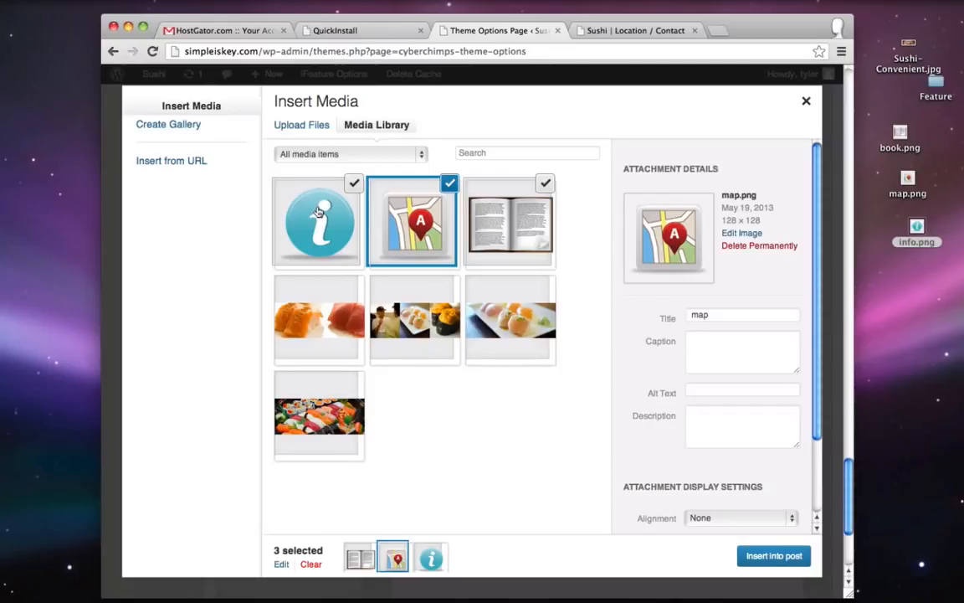
pyautogui.click(287, 192)
pyautogui.click(772, 556)
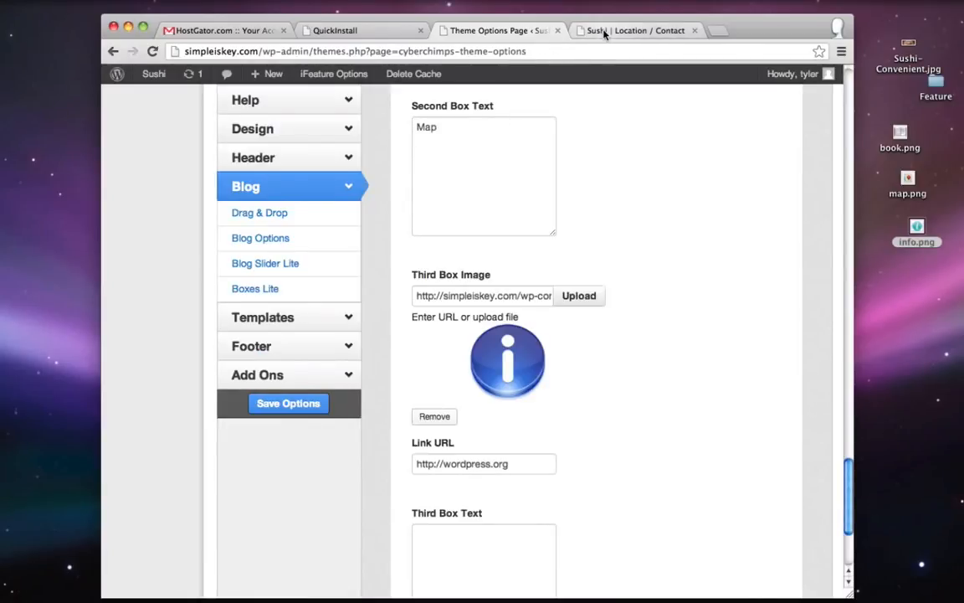
pyautogui.scroll(-2, 473, 326)
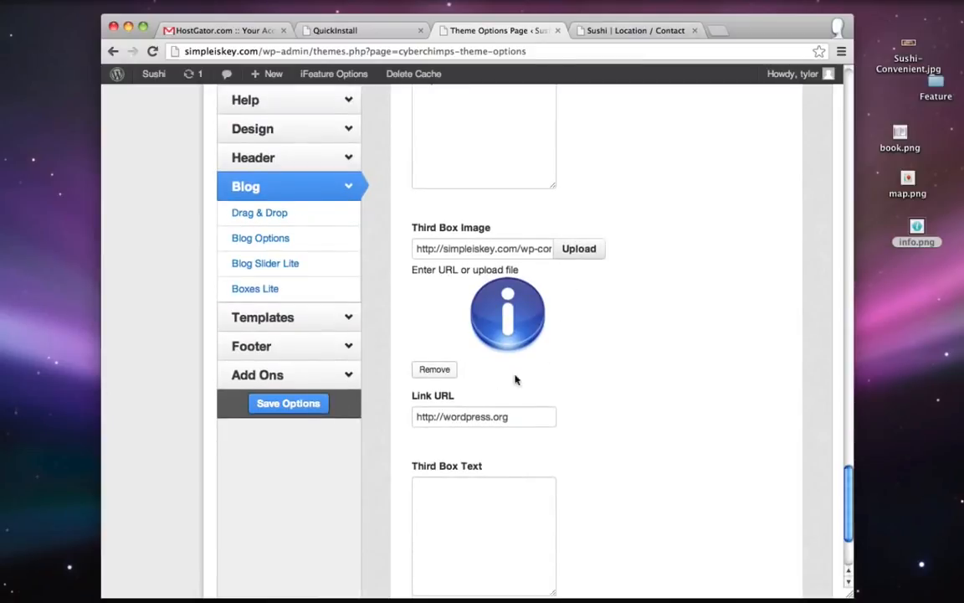
# - Set the third box's Link URL to the About Us page address
pyautogui.click(611, 31)
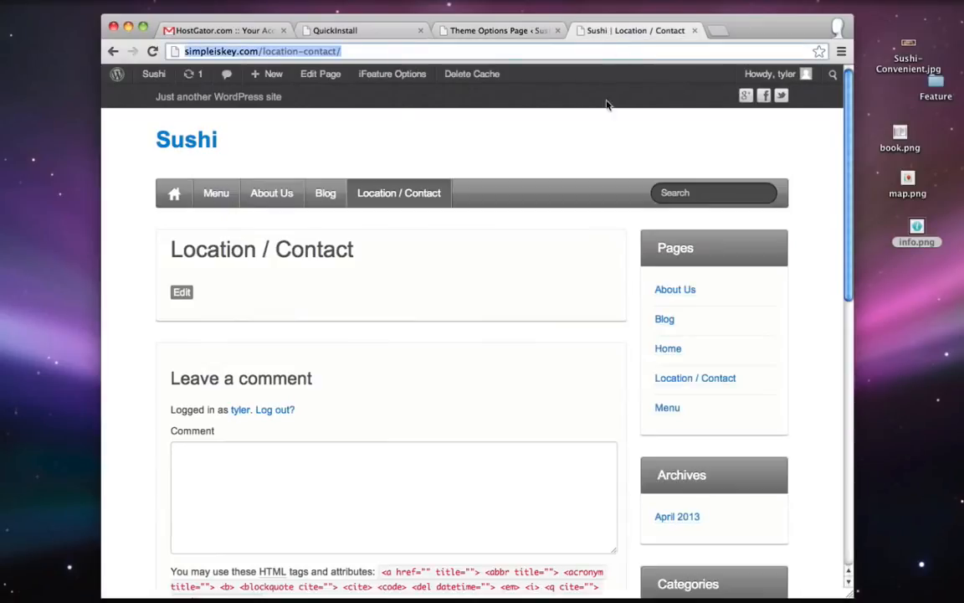
pyautogui.click(274, 193)
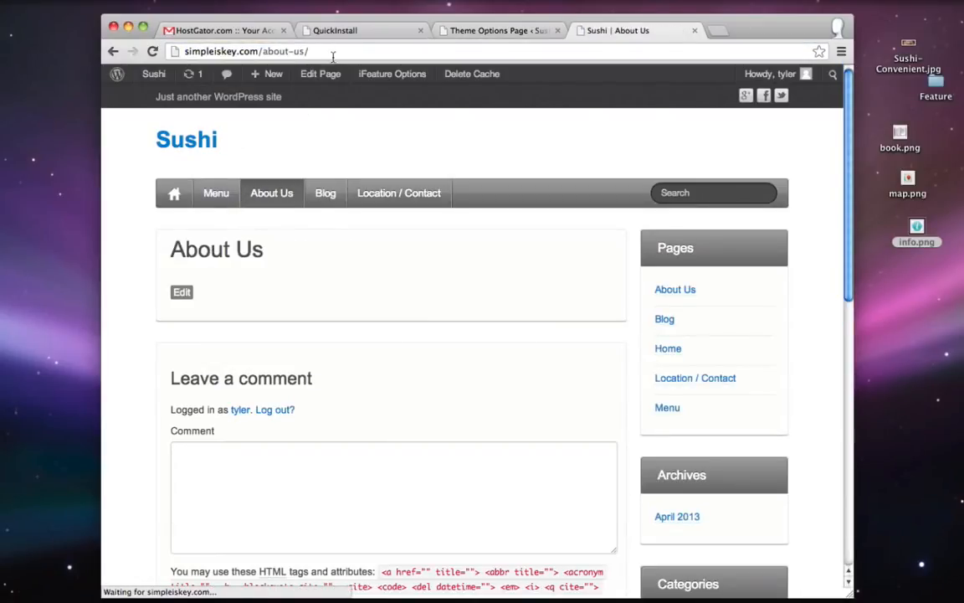
pyautogui.click(328, 52)
pyautogui.click(495, 31)
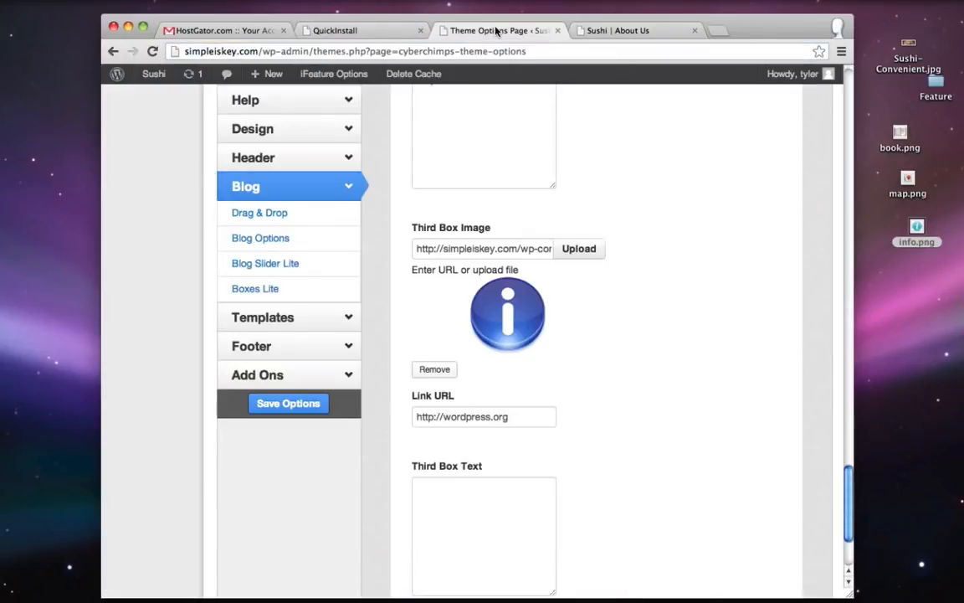
pyautogui.moveTo(504, 418); pyautogui.dragTo(383, 416)
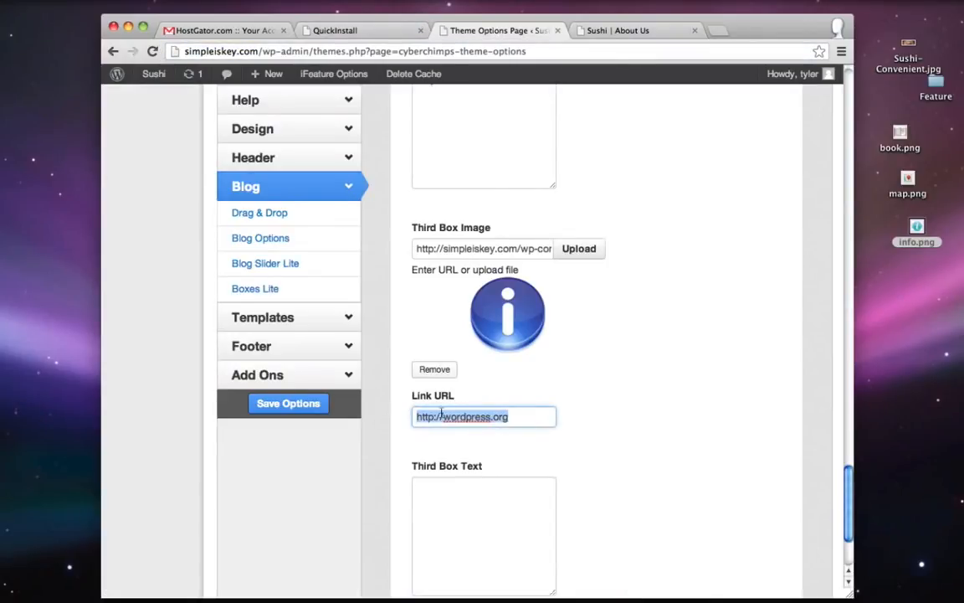
pyautogui.press('super+v')
# - Enter 'About Us' as the Third Box Text and save the theme options
pyautogui.scroll(-2, 525, 449)
pyautogui.click(512, 467)
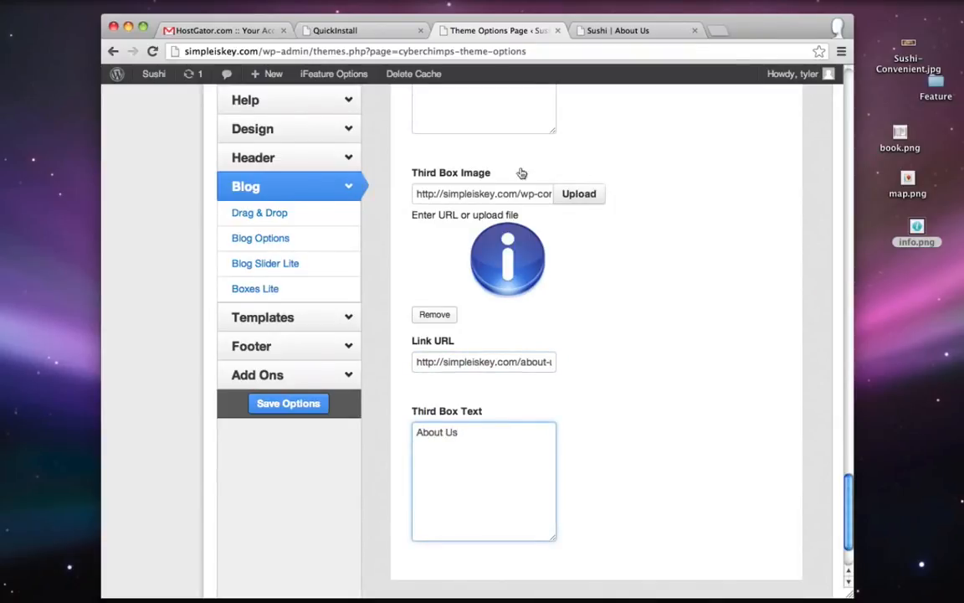
pyautogui.scroll(20, 645, 386)
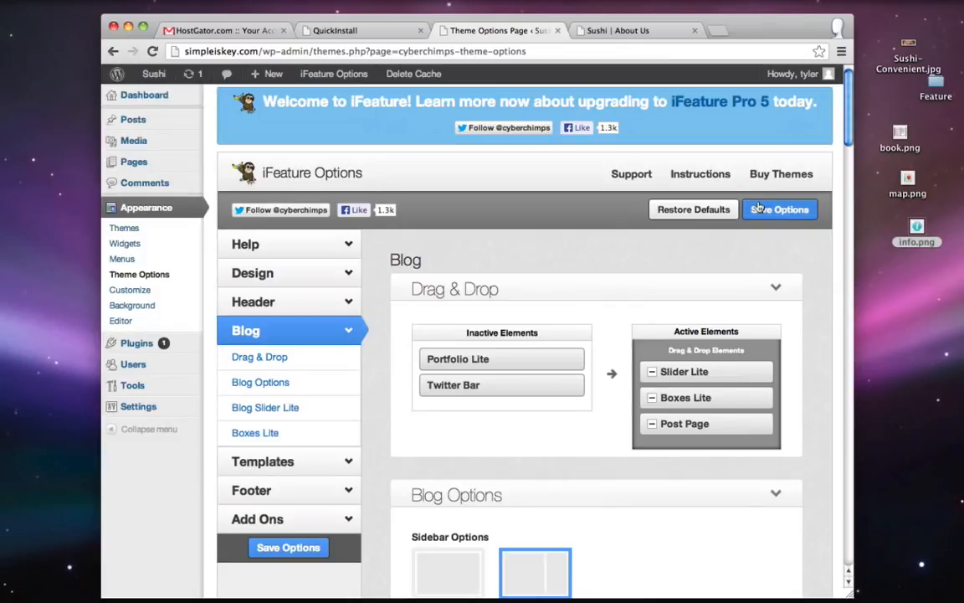
pyautogui.click(763, 209)
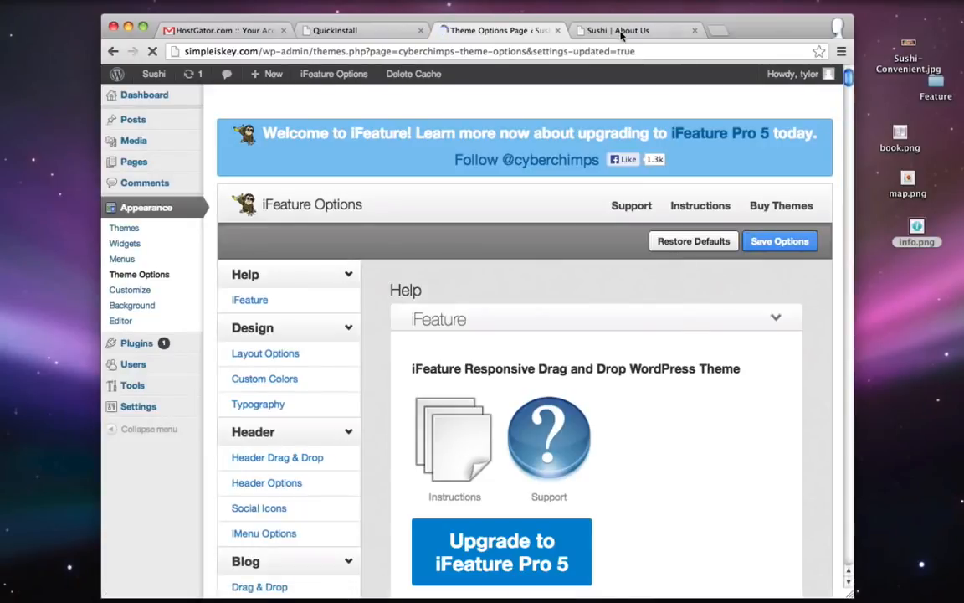
# - Open the live site's home page and scroll down to the feature boxes
pyautogui.click(622, 30)
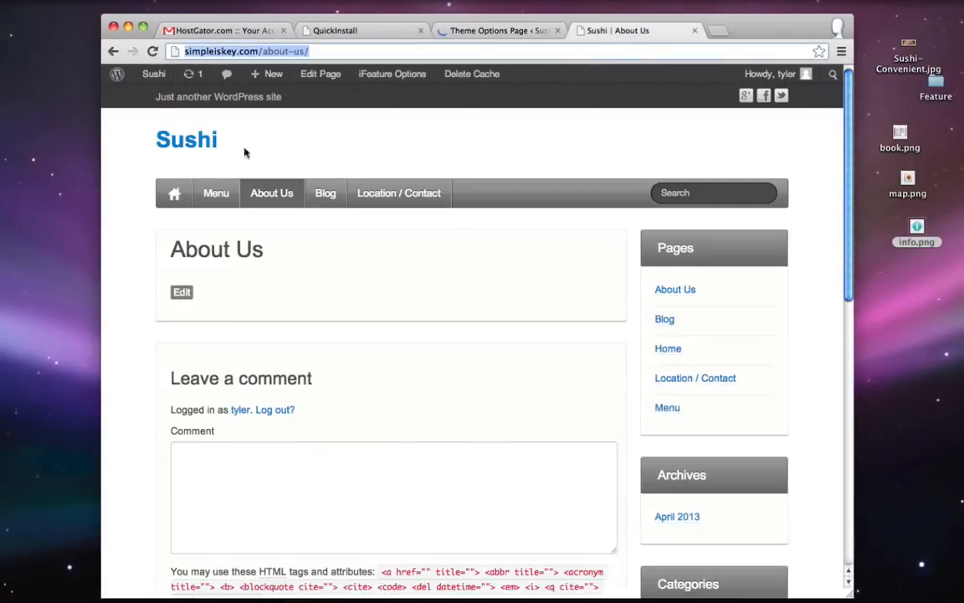
pyautogui.click(181, 144)
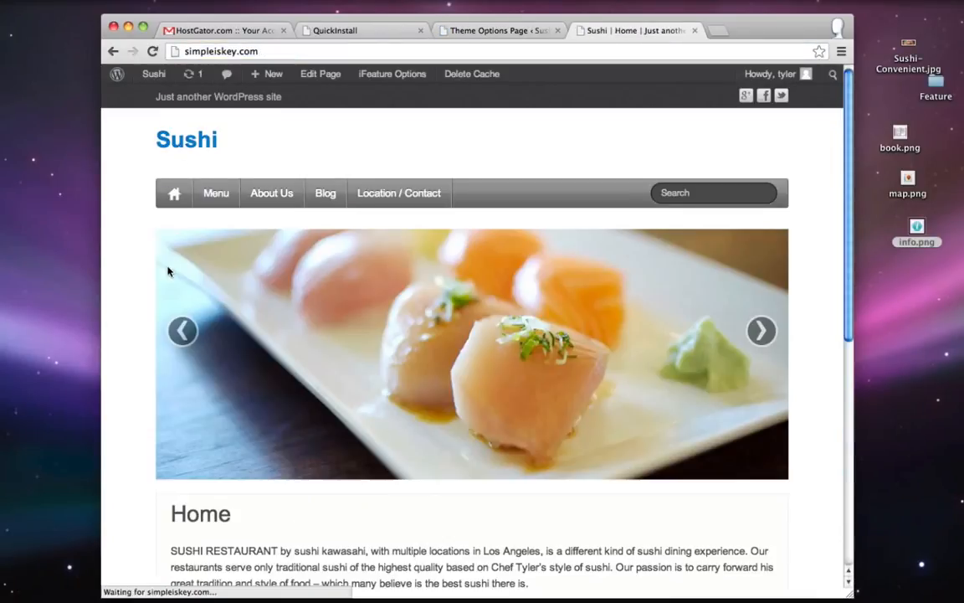
pyautogui.scroll(-10, 168, 270)
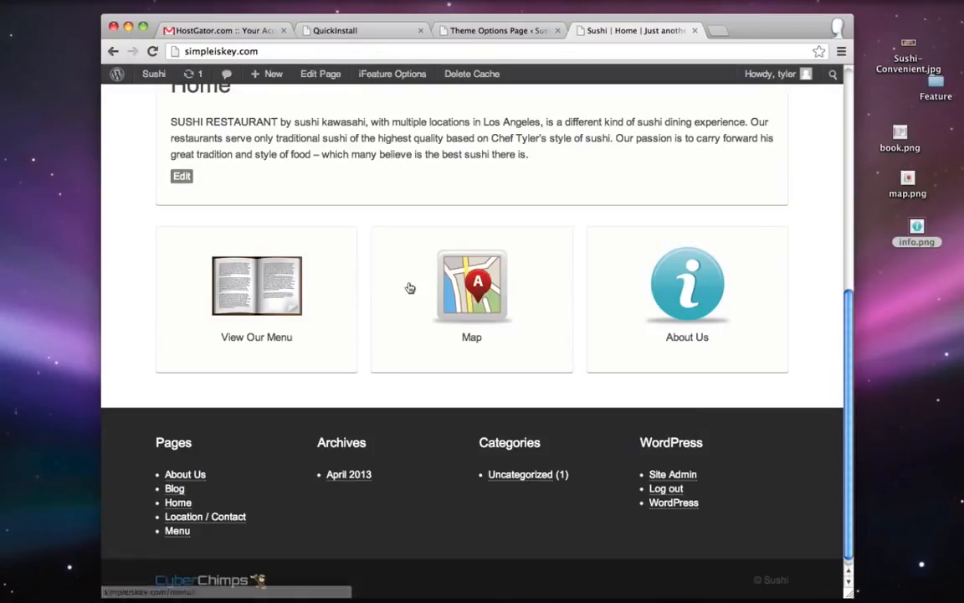
# - Test that the View Our Menu, Map and About Us boxes each open their matching page
pyautogui.click(255, 274)
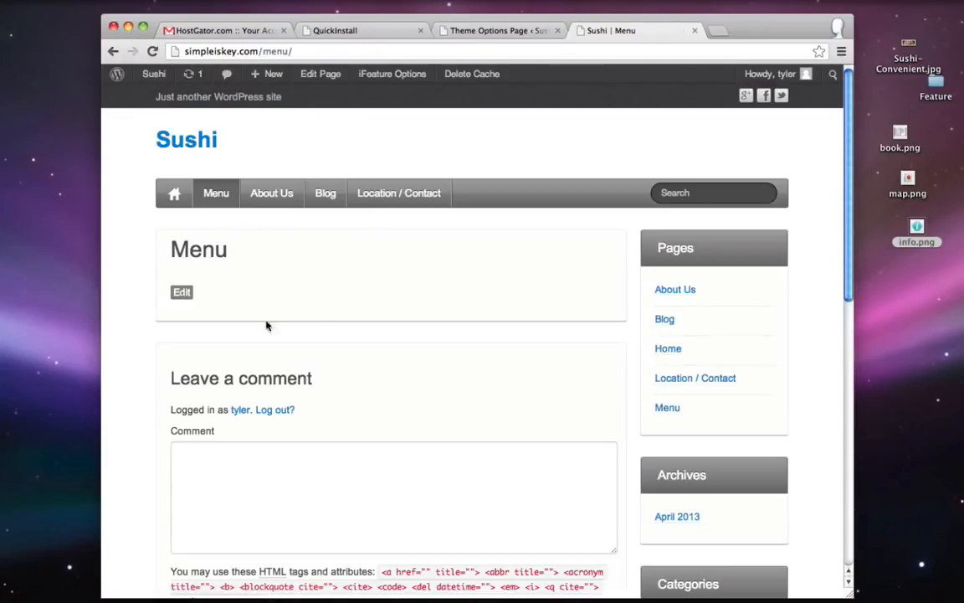
pyautogui.click(175, 139)
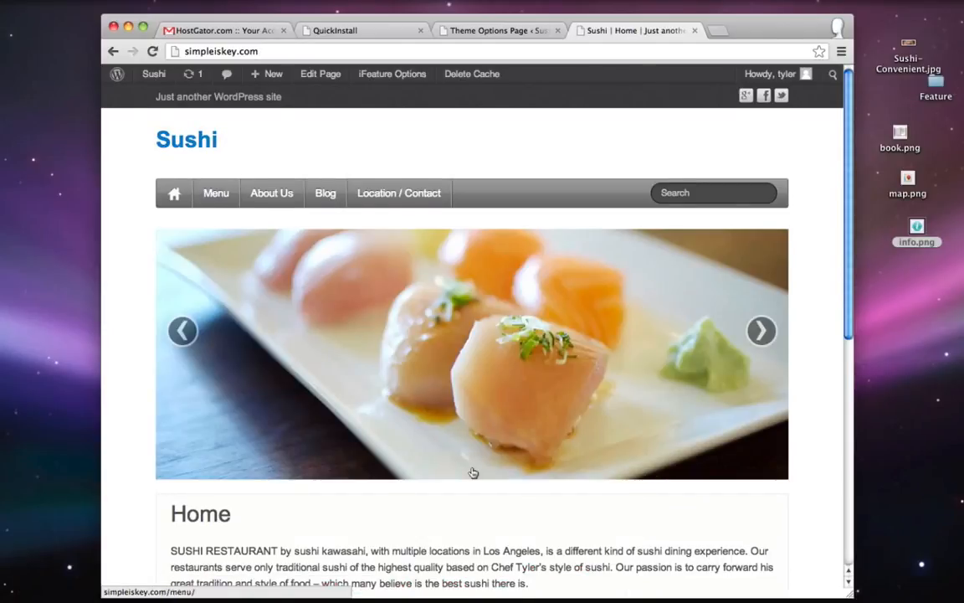
pyautogui.scroll(-10, 471, 471)
pyautogui.click(205, 506)
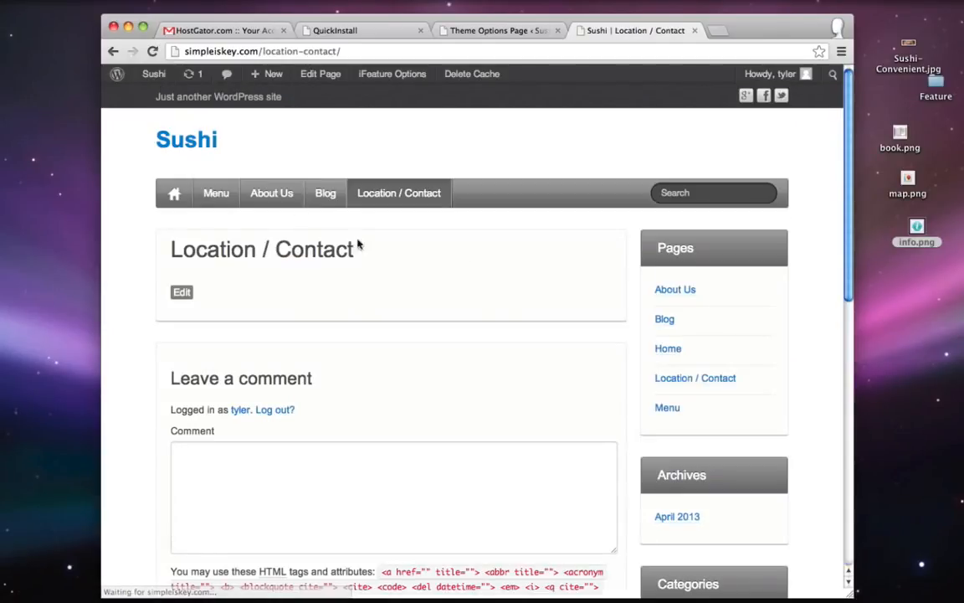
pyautogui.click(201, 147)
pyautogui.scroll(-10, 558, 355)
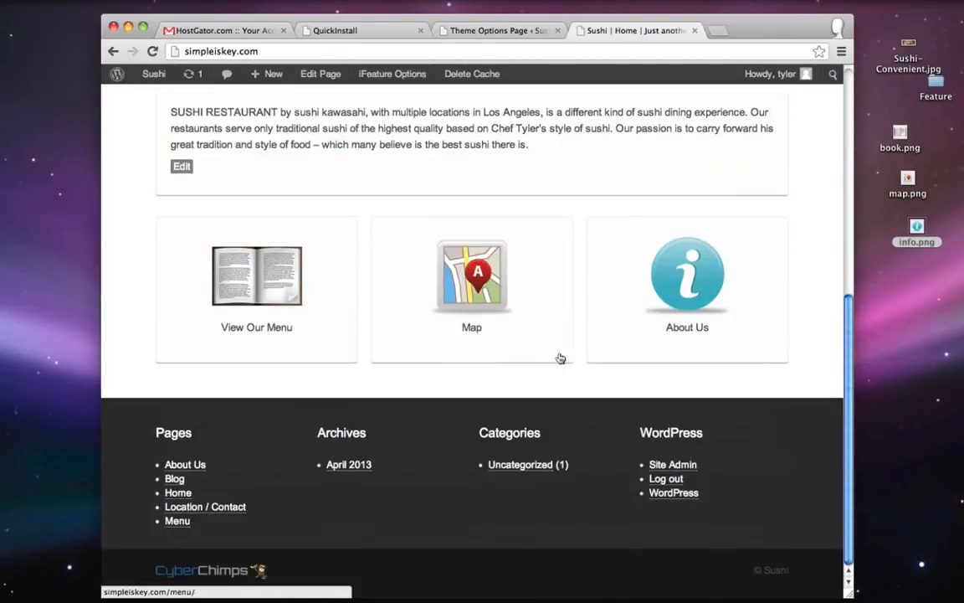
pyautogui.click(707, 278)
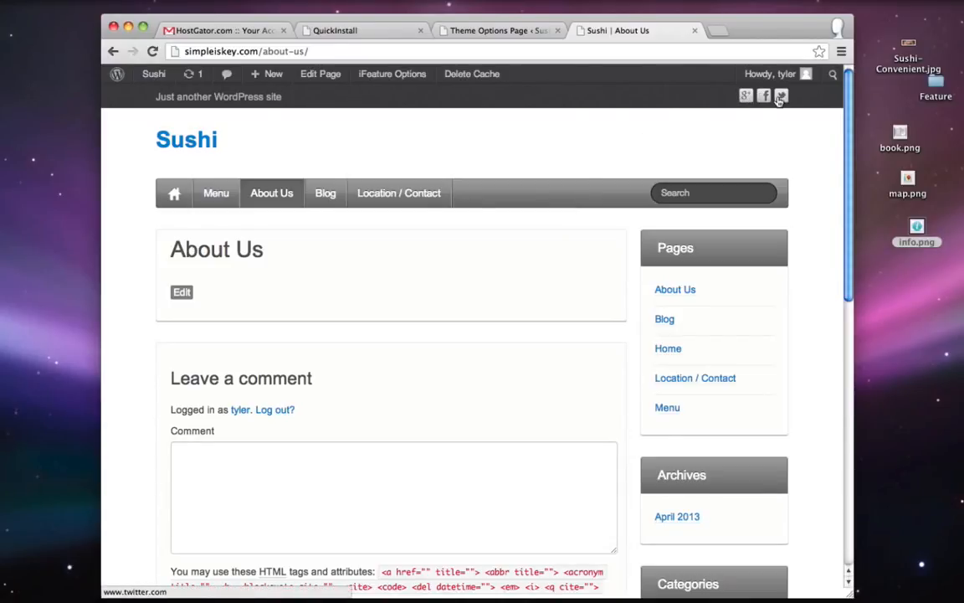
# - Select the 'Just another WordPress site' tagline, then return to the iFeature Theme Options page
pyautogui.scroll(-10, 544, 146)
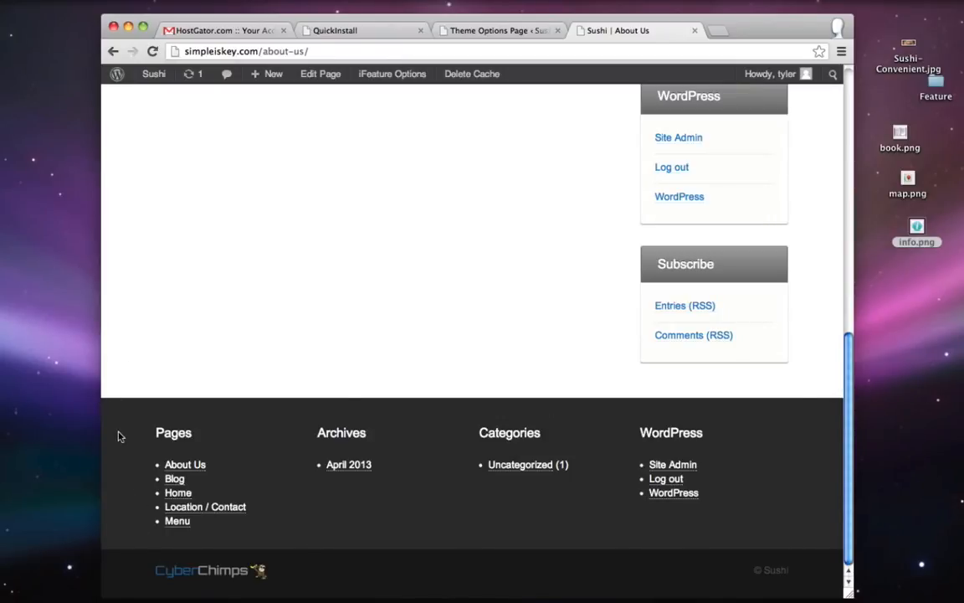
pyautogui.scroll(10, 118, 435)
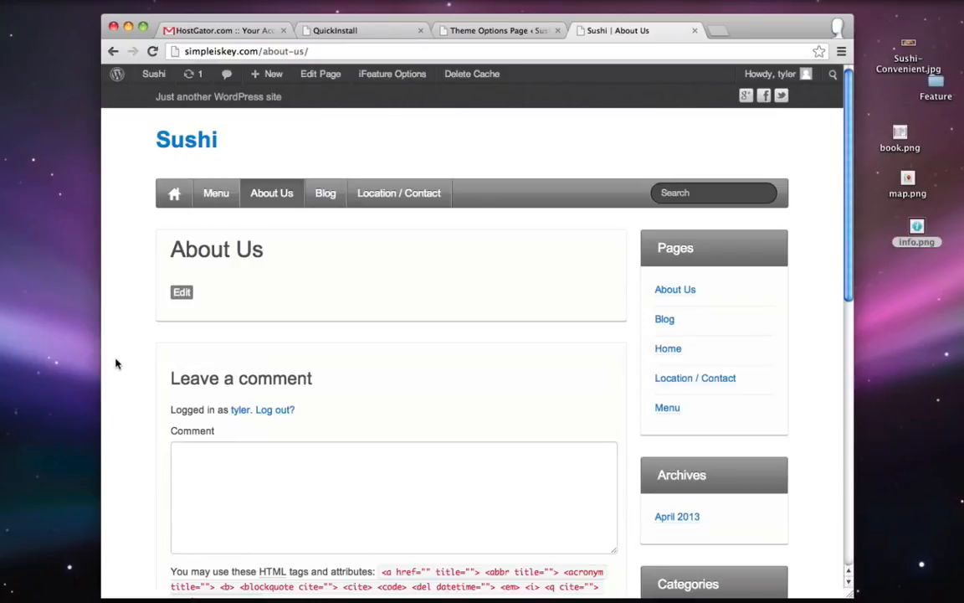
pyautogui.moveTo(153, 100); pyautogui.dragTo(274, 97)
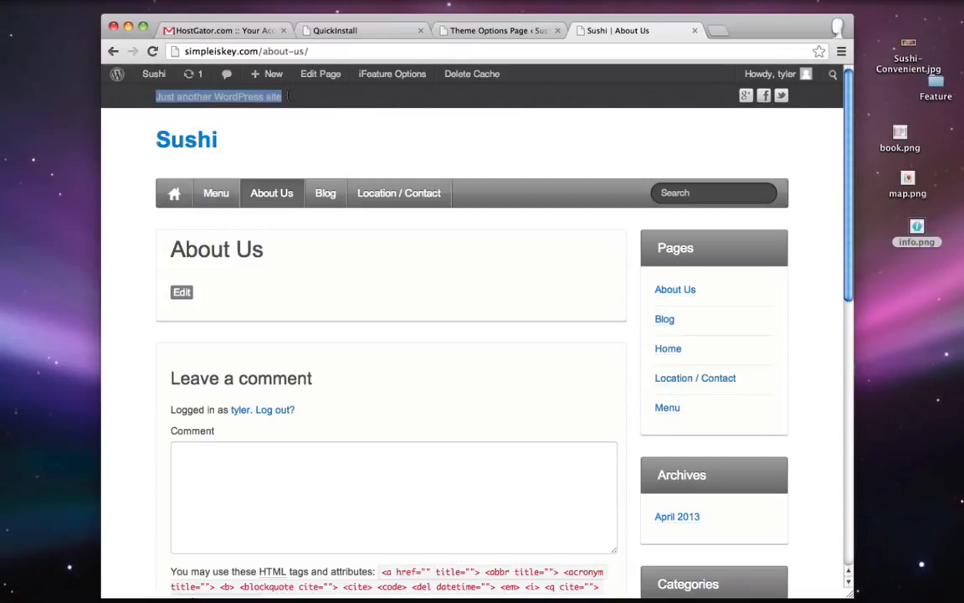
pyautogui.click(678, 97)
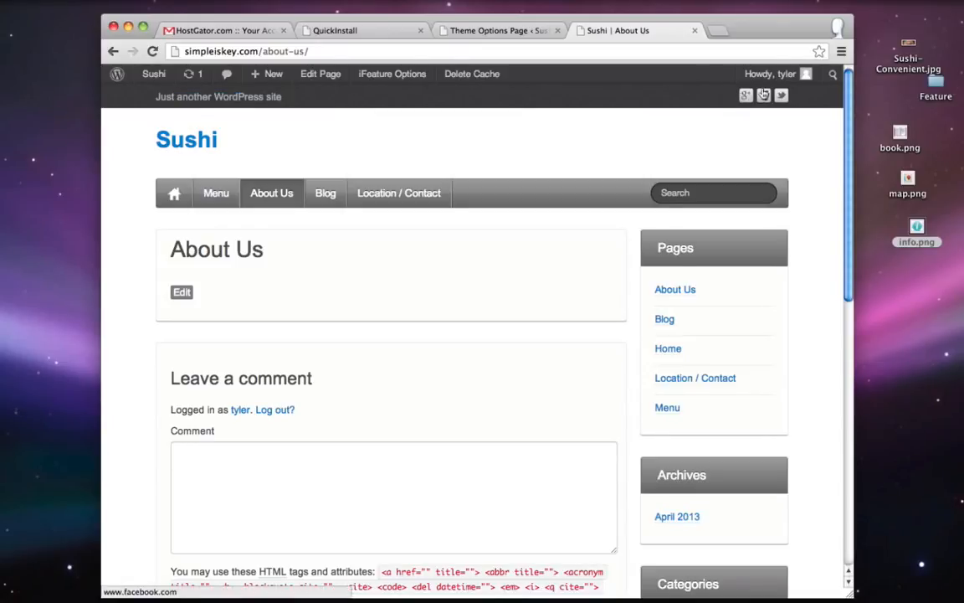
pyautogui.click(483, 32)
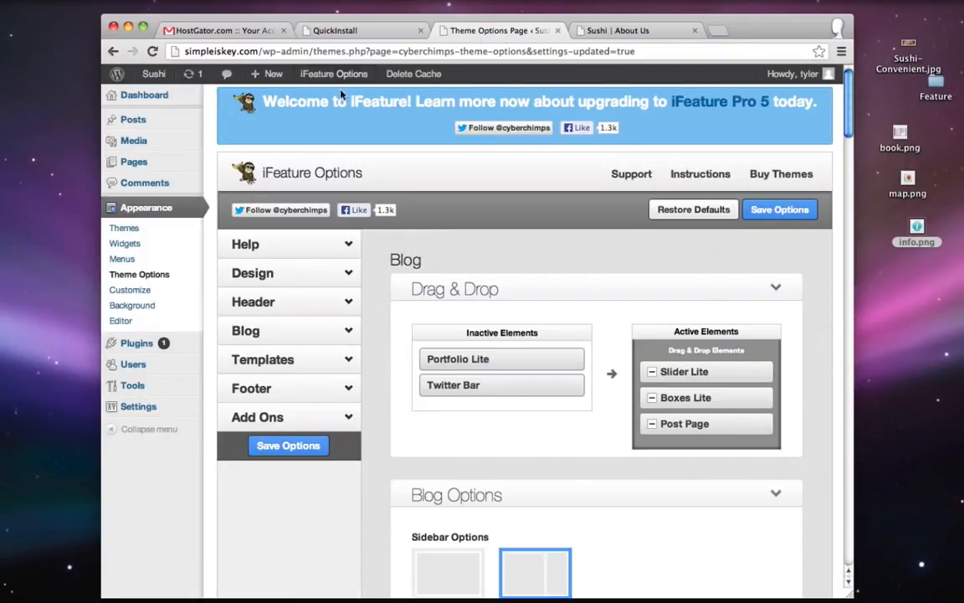
# - Set the iFeature header social icons to the coloured style
pyautogui.click(139, 276)
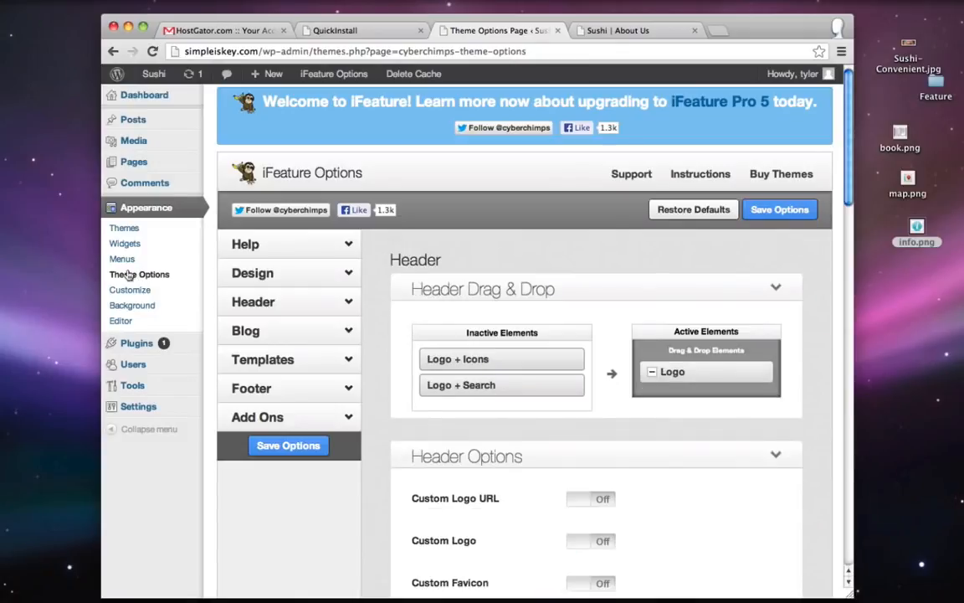
pyautogui.click(301, 306)
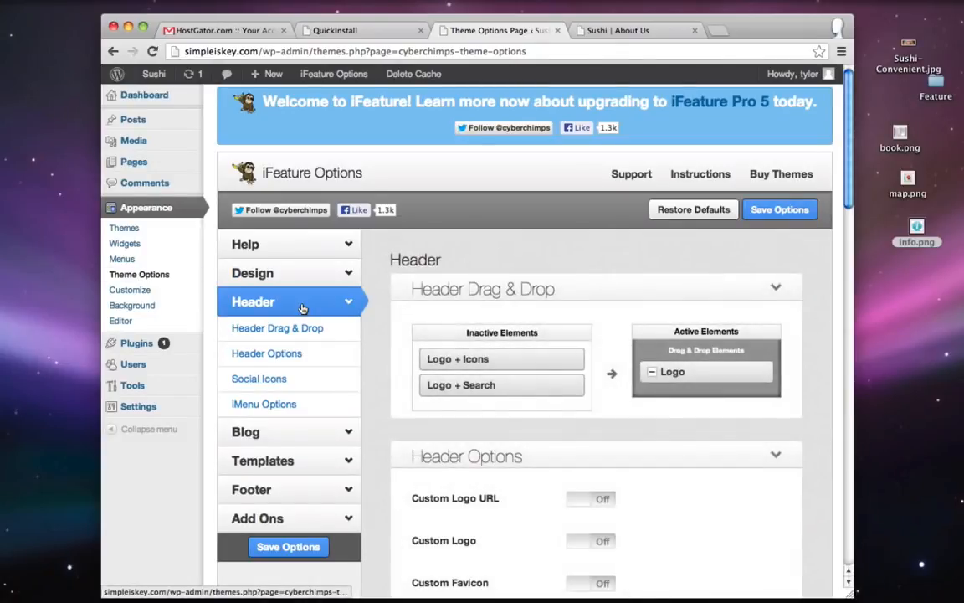
pyautogui.scroll(-5, 660, 261)
pyautogui.scroll(-2, 660, 261)
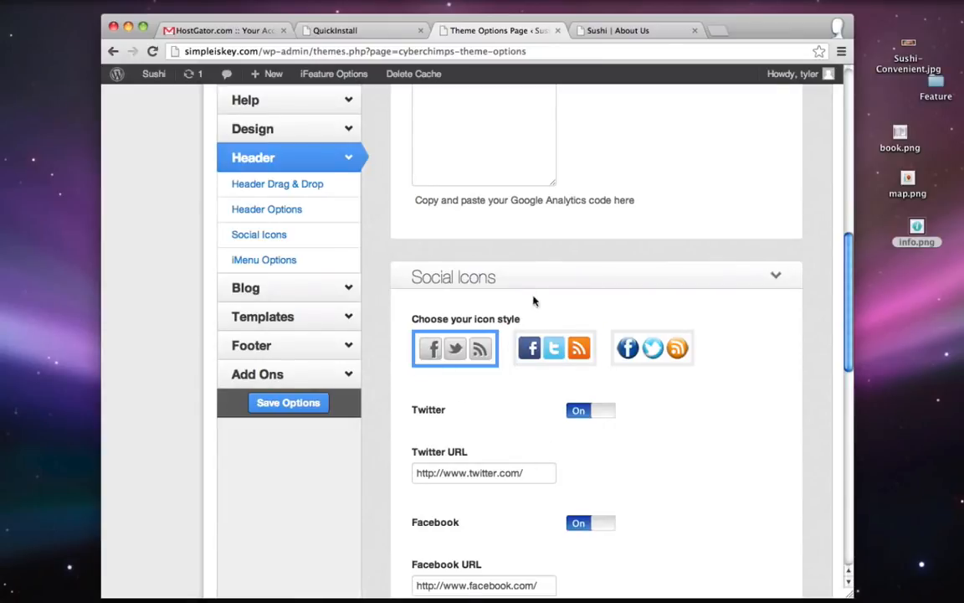
pyautogui.click(548, 348)
pyautogui.scroll(-2, 529, 366)
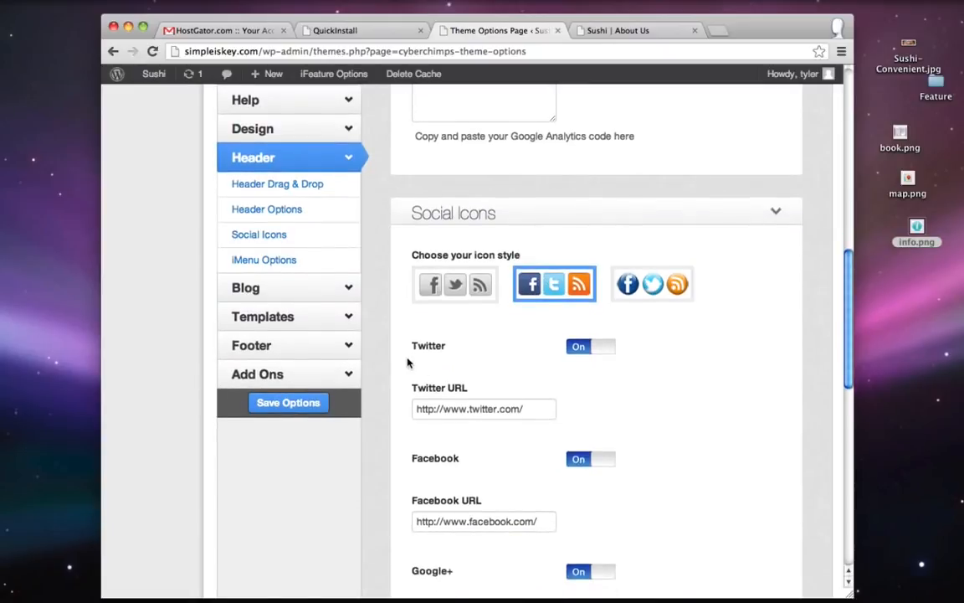
# - Enter the Twitter and Facebook profile addresses for the social icons
pyautogui.click(534, 409)
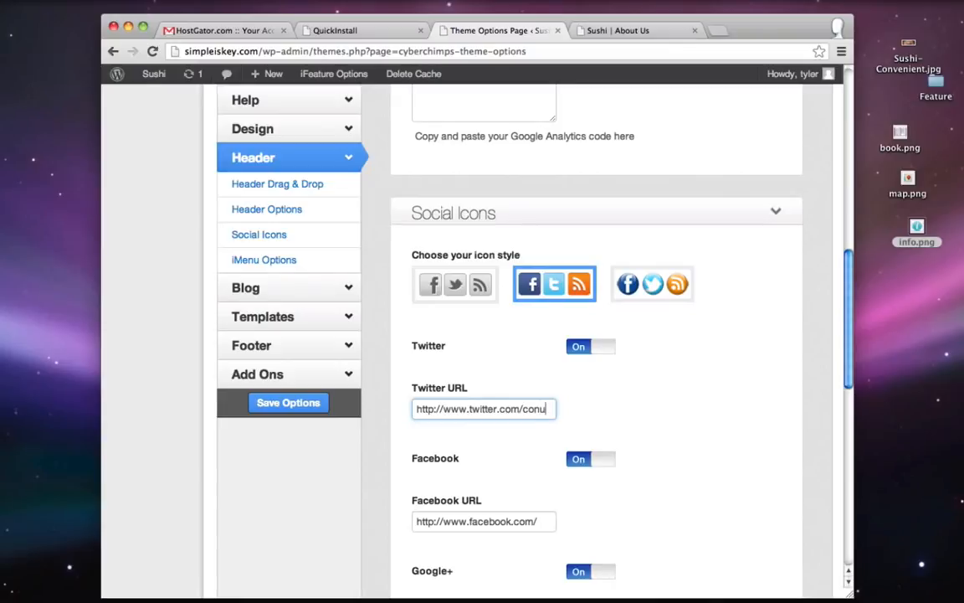
pyautogui.write('conutant')
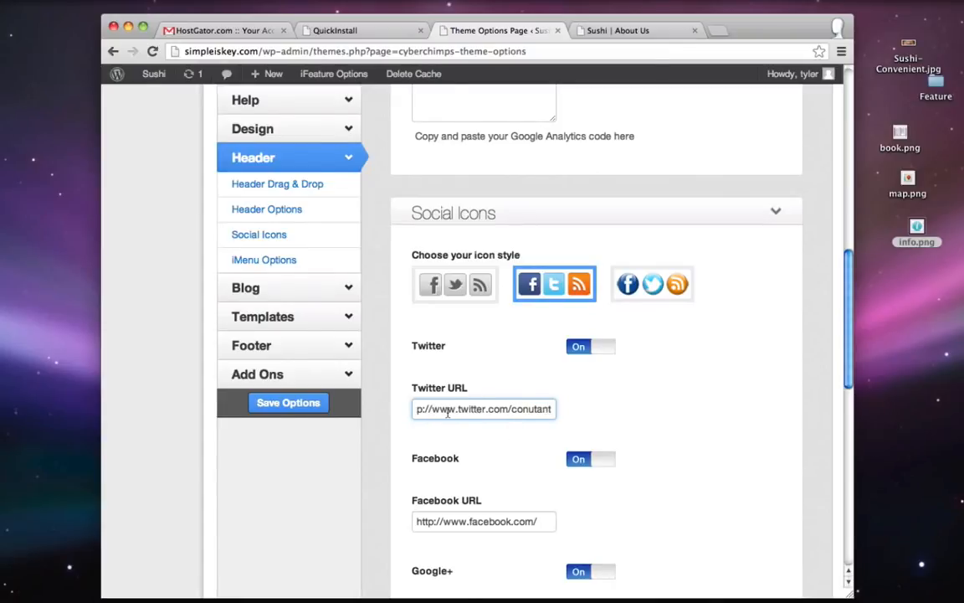
pyautogui.scroll(-2, 447, 412)
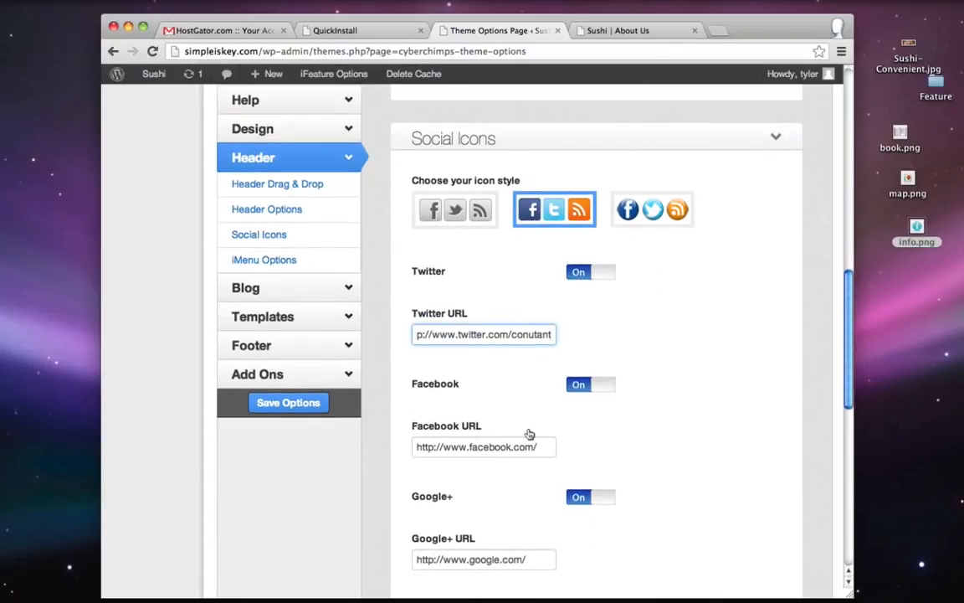
pyautogui.click(543, 447)
pyautogui.write('conutant')
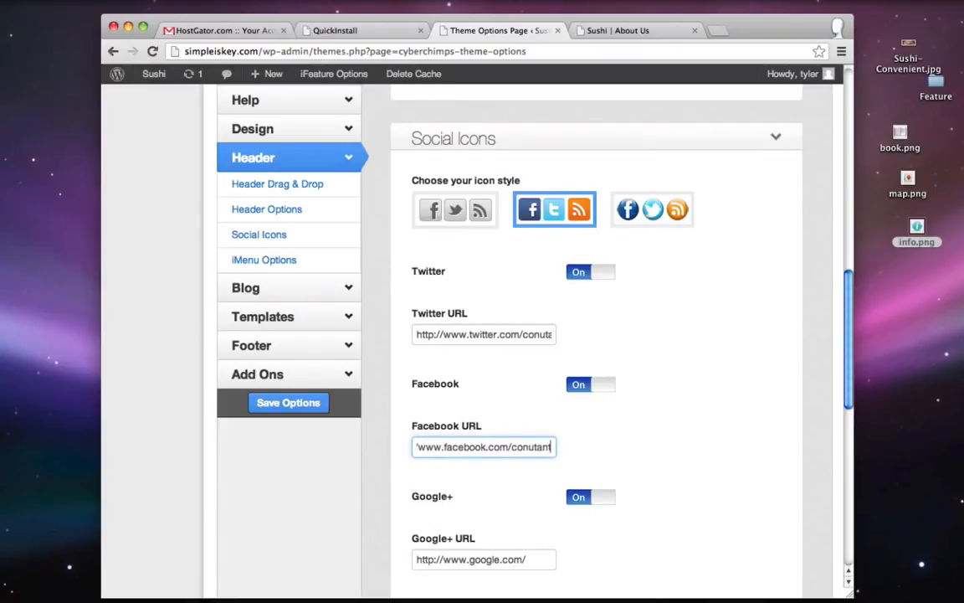
pyautogui.scroll(-3, 576, 469)
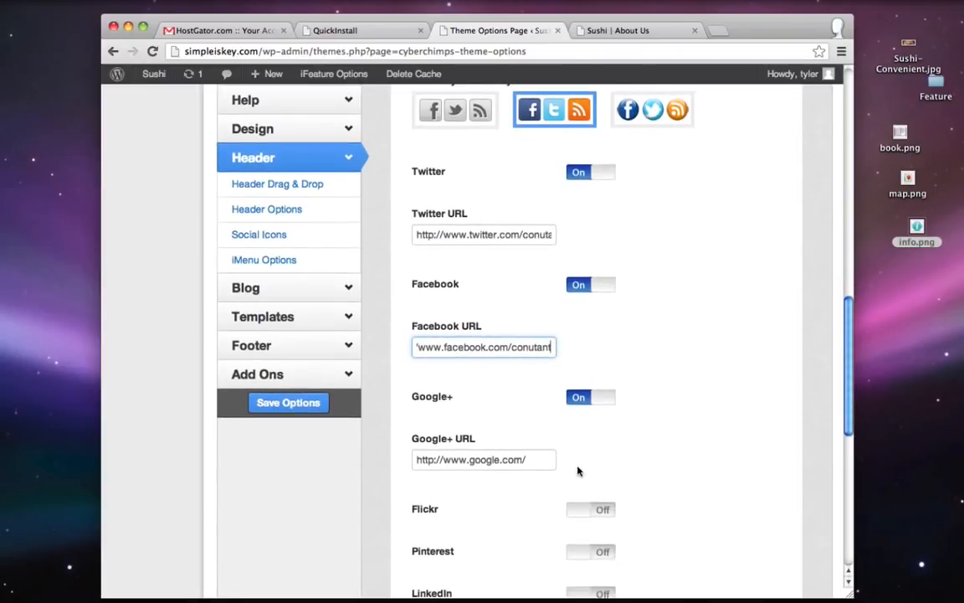
# - Turn the Google+ icon off and the Google Maps icon on
pyautogui.click(597, 398)
pyautogui.scroll(-3, 598, 402)
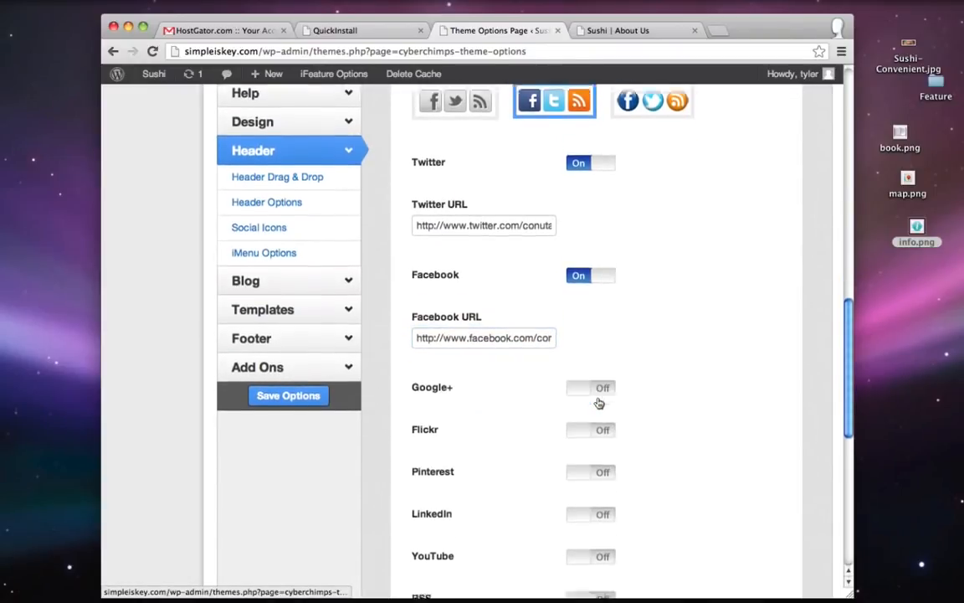
pyautogui.scroll(-3, 598, 404)
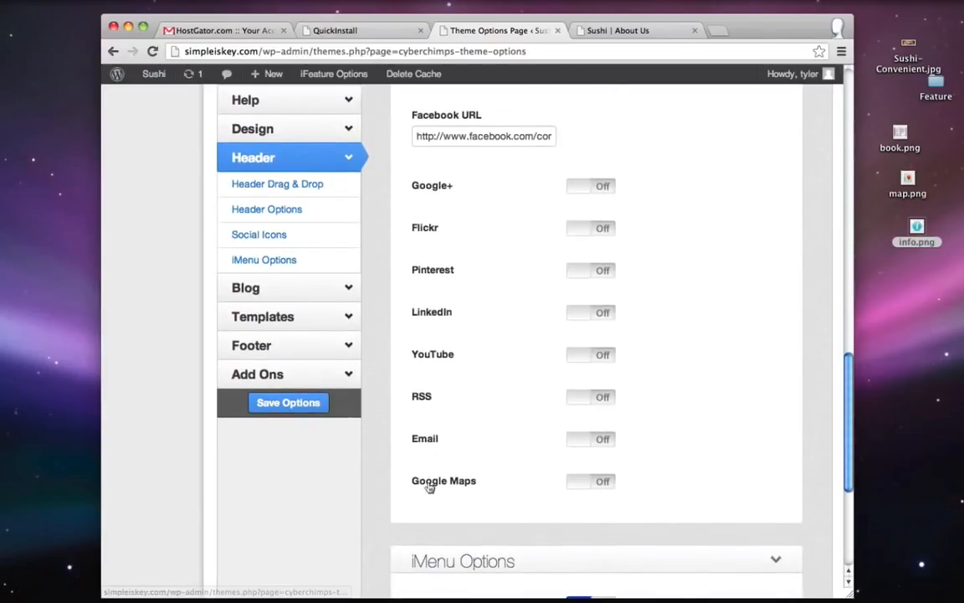
pyautogui.click(594, 482)
pyautogui.scroll(-1, 604, 480)
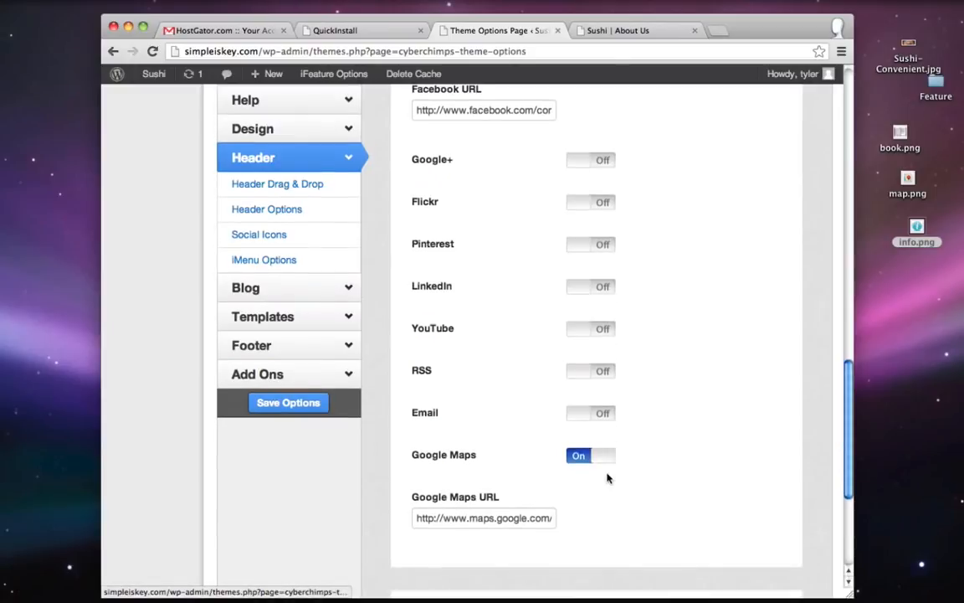
pyautogui.press('super+n')
# - Search Google Maps for Manhattan Beach, CA
pyautogui.write('maps.google.com')
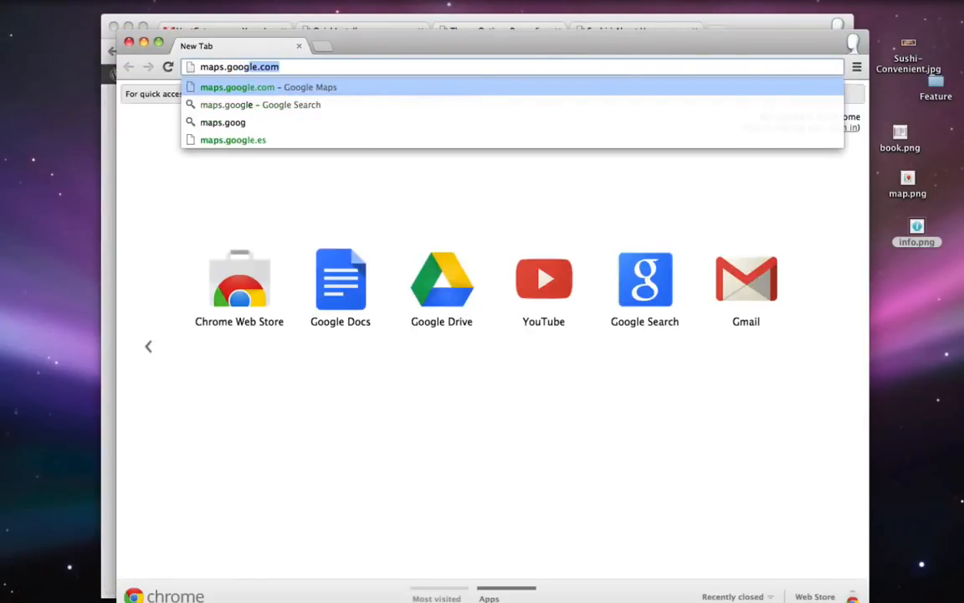
pyautogui.press('Return')
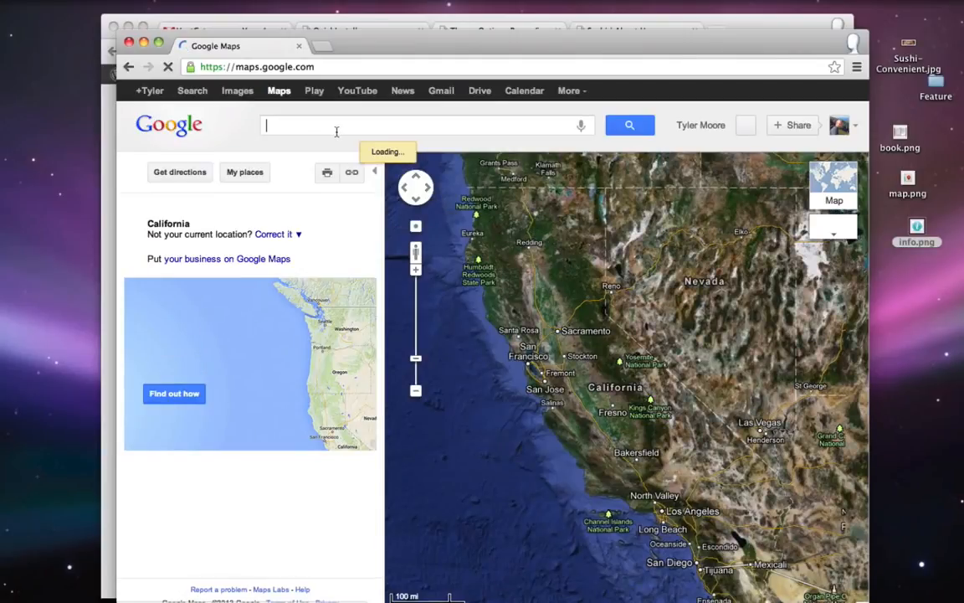
pyautogui.write('manhattan bae')
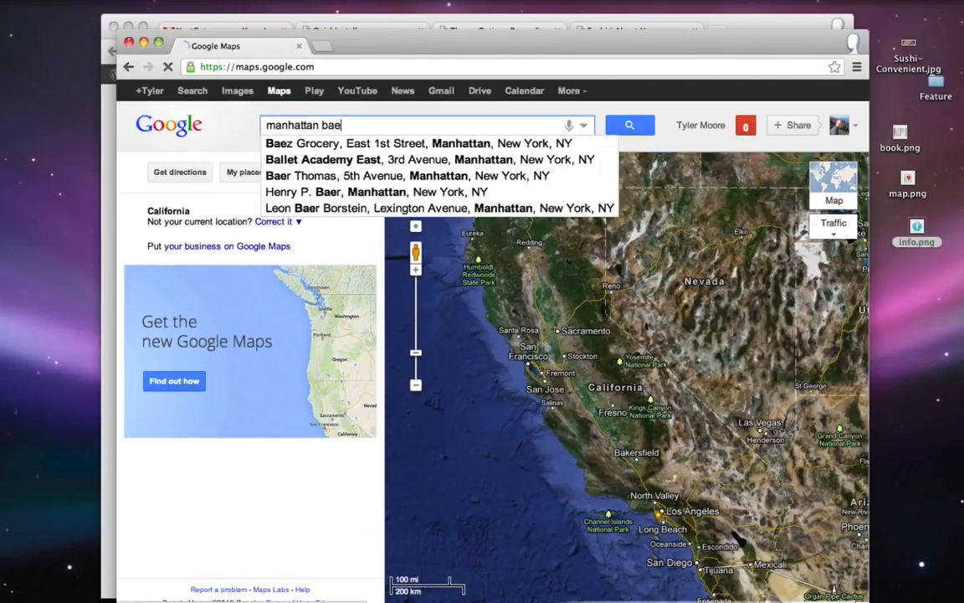
pyautogui.press('BackSpace')
pyautogui.press('BackSpace')
pyautogui.press('Down')
pyautogui.press('Return')
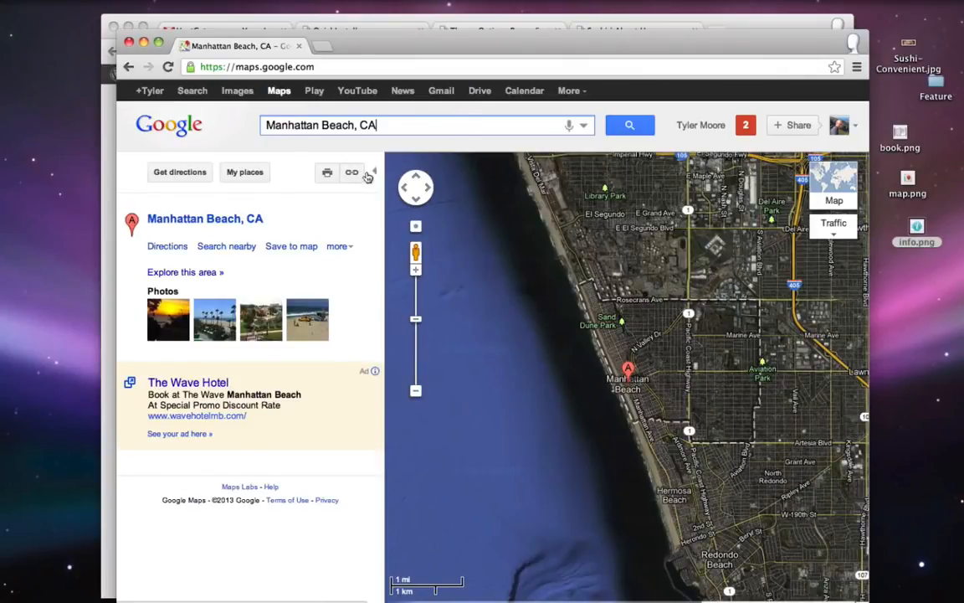
# - Copy the shareable Manhattan Beach map link and go back to WordPress
pyautogui.click(352, 177)
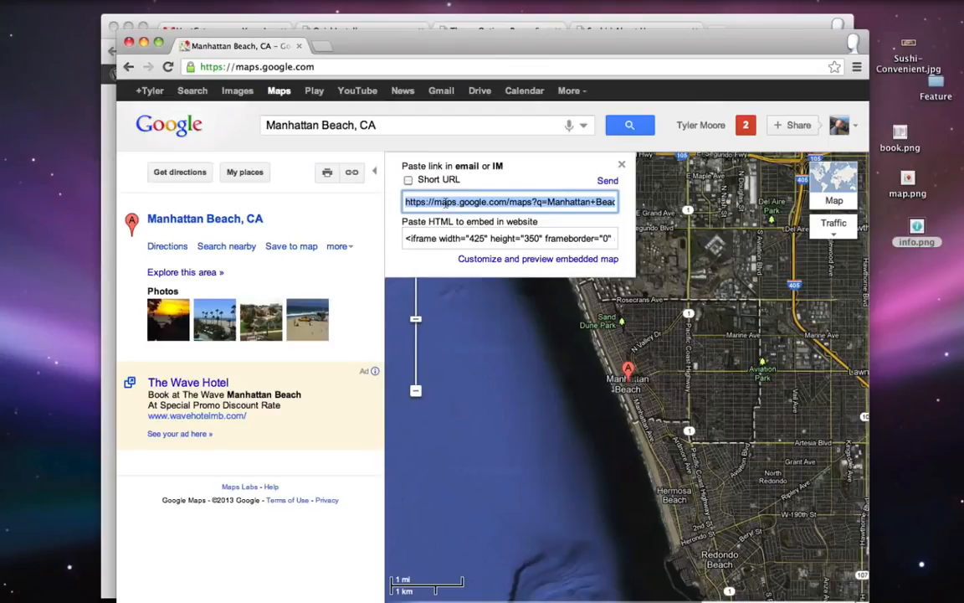
pyautogui.rightClick(420, 207)
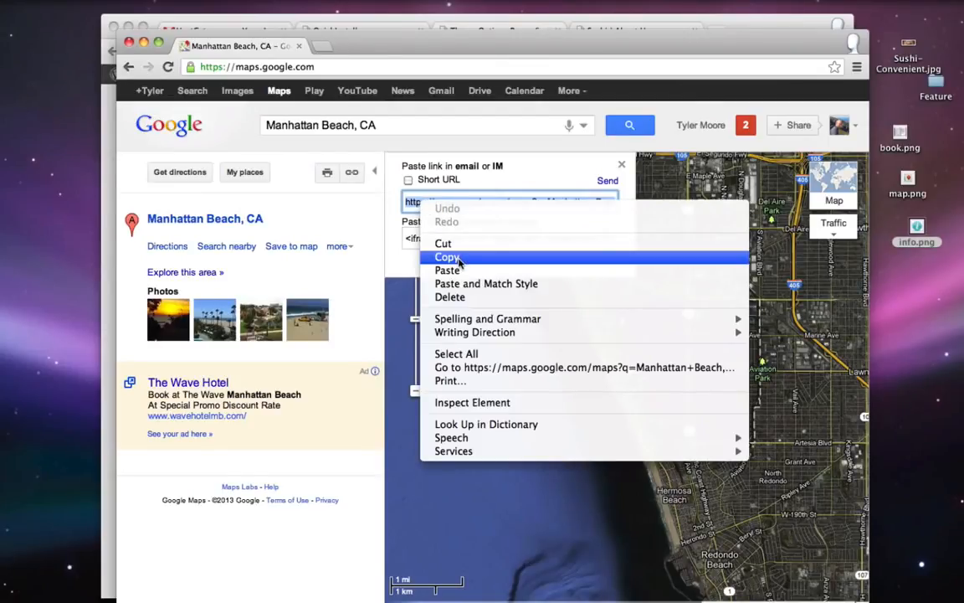
pyautogui.click(441, 258)
pyautogui.click(111, 44)
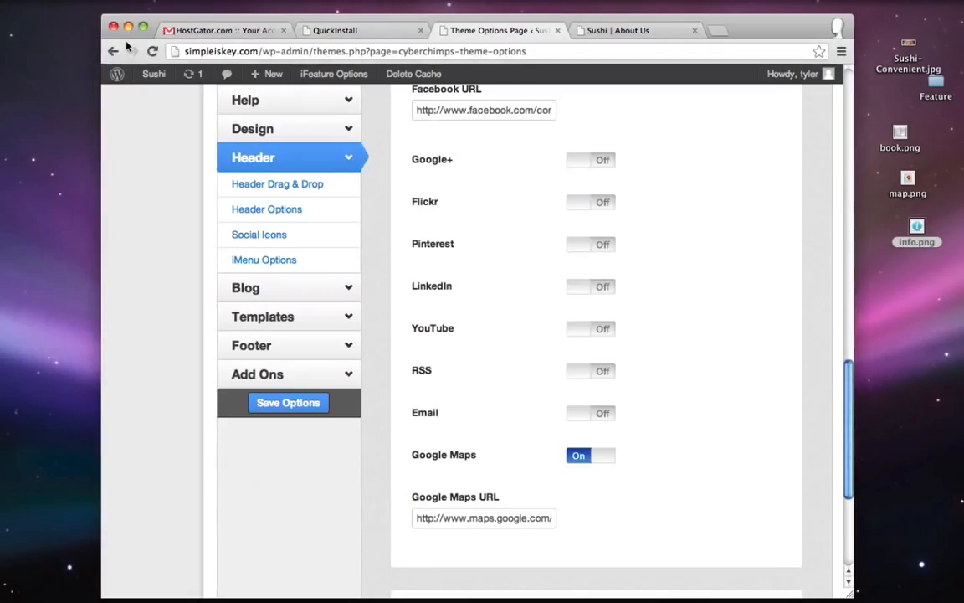
# - Replace the Google Maps URL with the Manhattan Beach link and save the options
pyautogui.tripleClick(503, 519)
pyautogui.press('super+v')
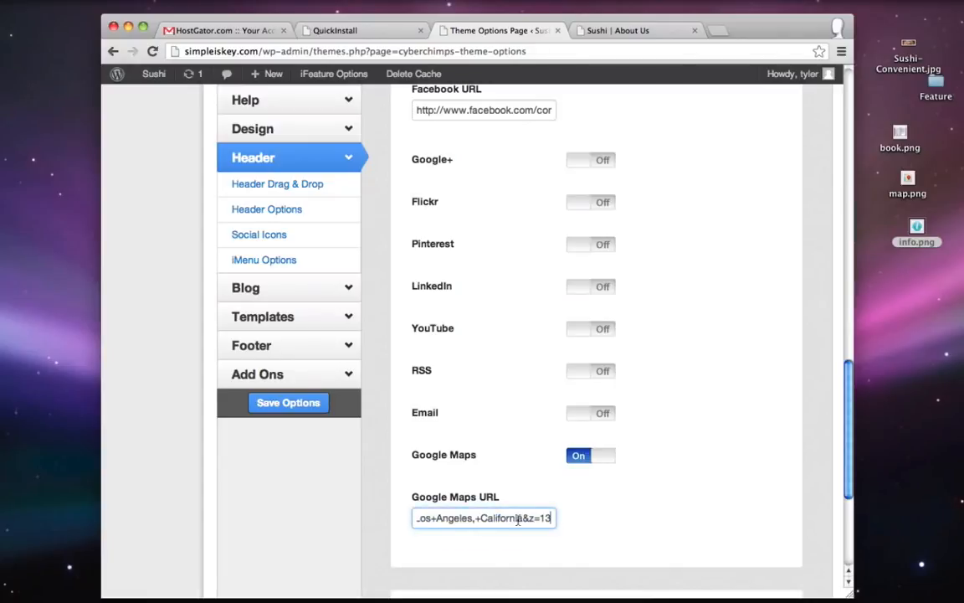
pyautogui.scroll(15, 608, 535)
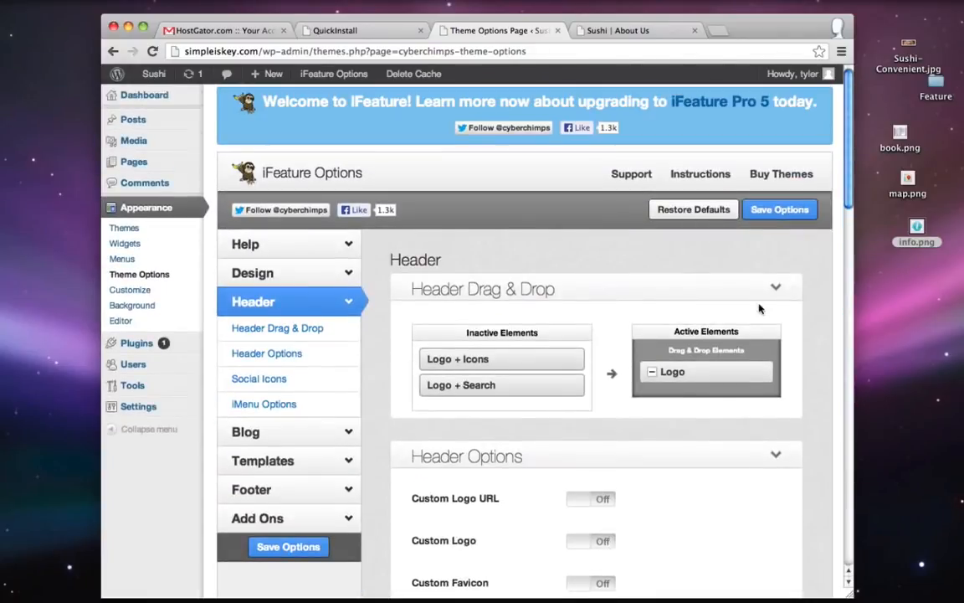
pyautogui.click(773, 210)
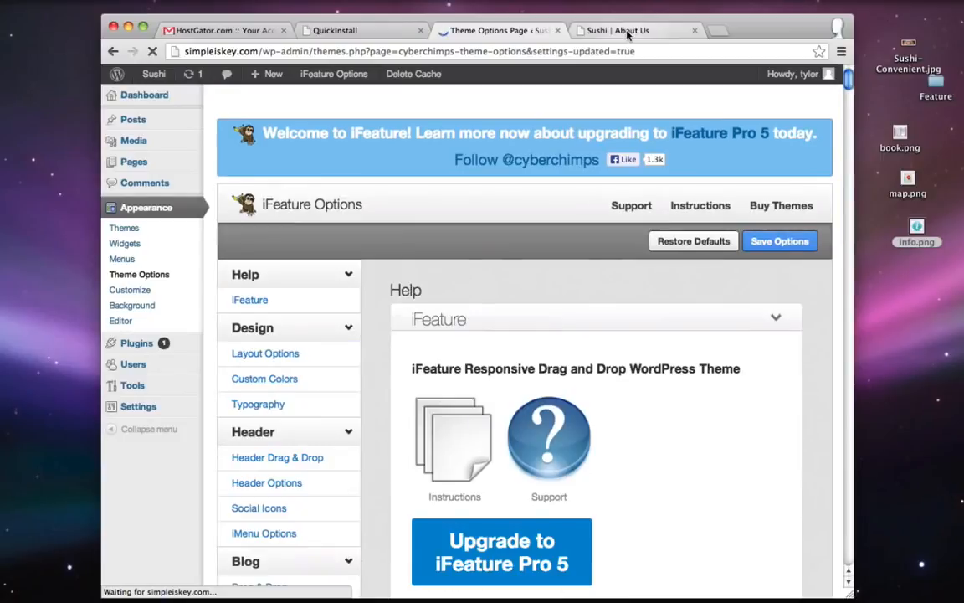
# - Check the home page header for the map, Facebook and Twitter icons
pyautogui.click(627, 32)
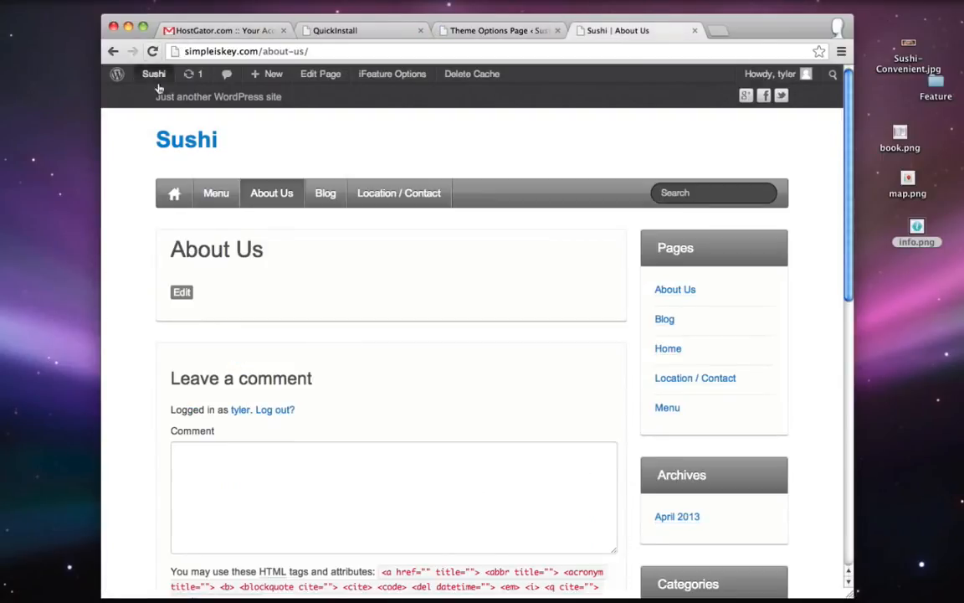
pyautogui.click(169, 139)
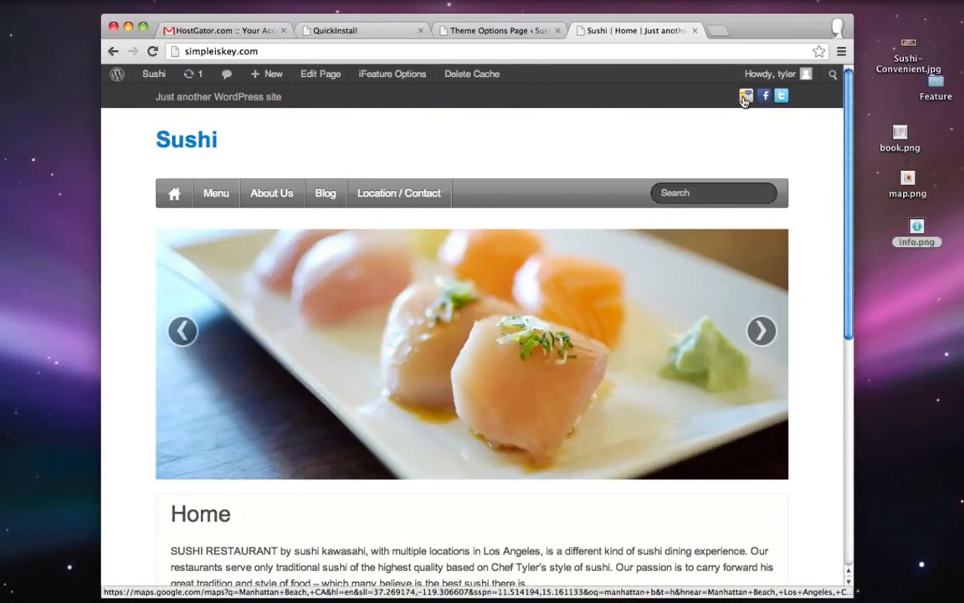
pyautogui.scroll(-5, 734, 127)
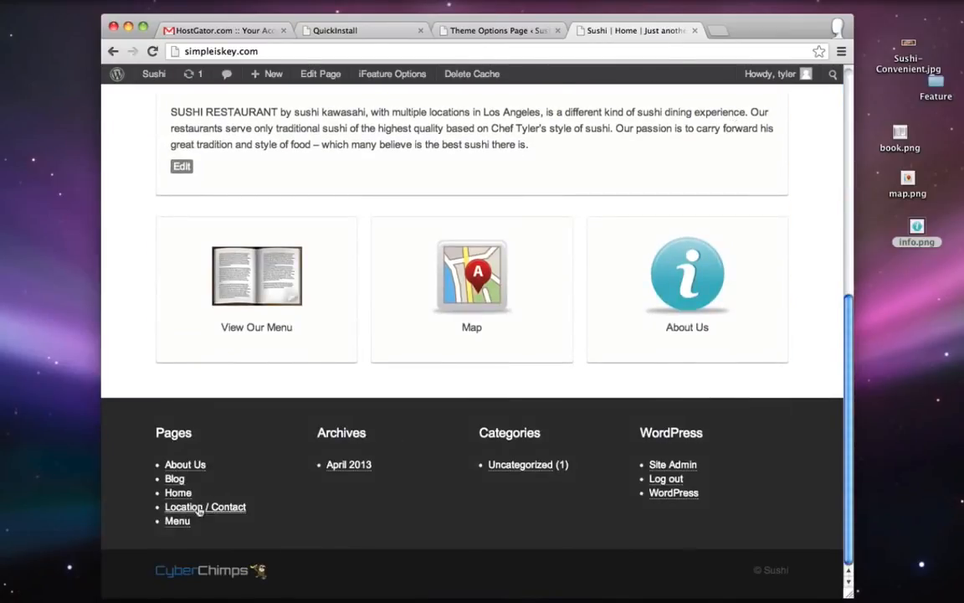
pyautogui.click(521, 32)
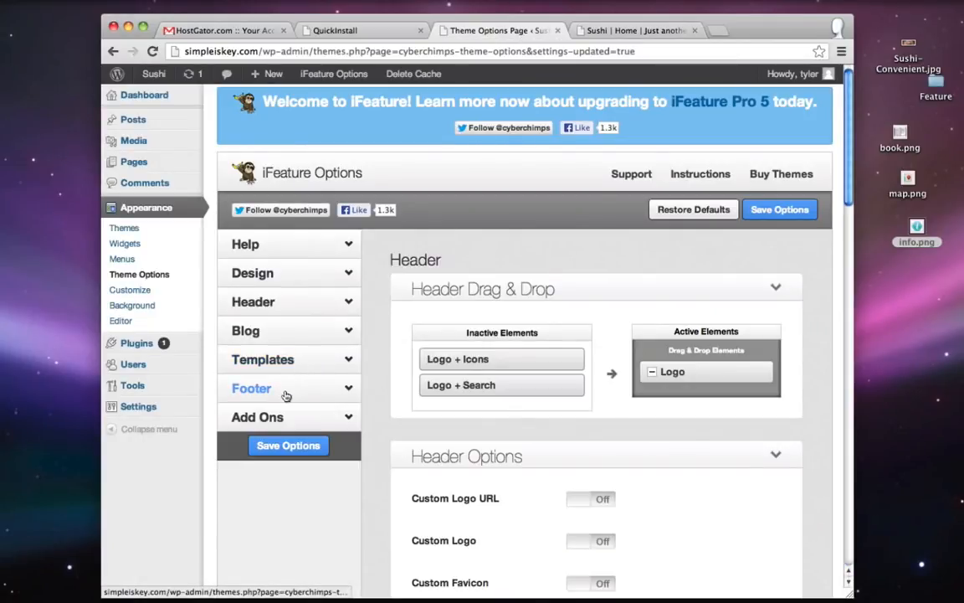
# - Switch Footer Widgets to Off in the Footer settings and save
pyautogui.click(284, 391)
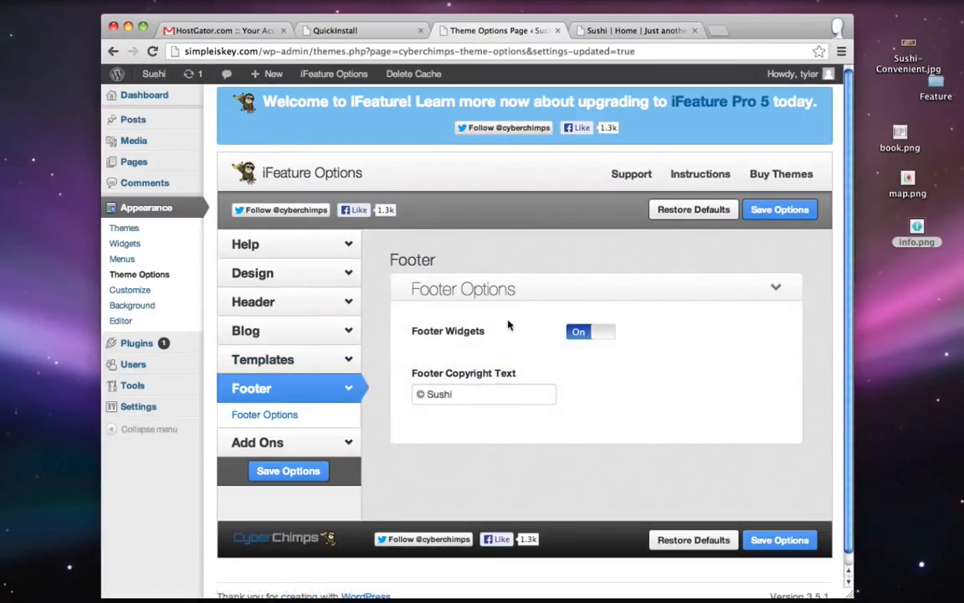
pyautogui.click(603, 329)
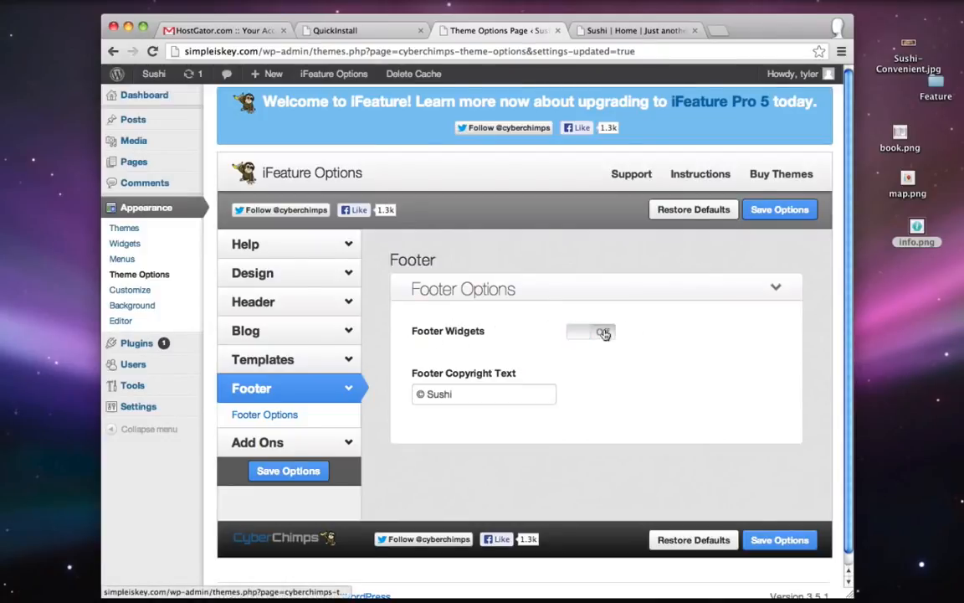
pyautogui.click(780, 209)
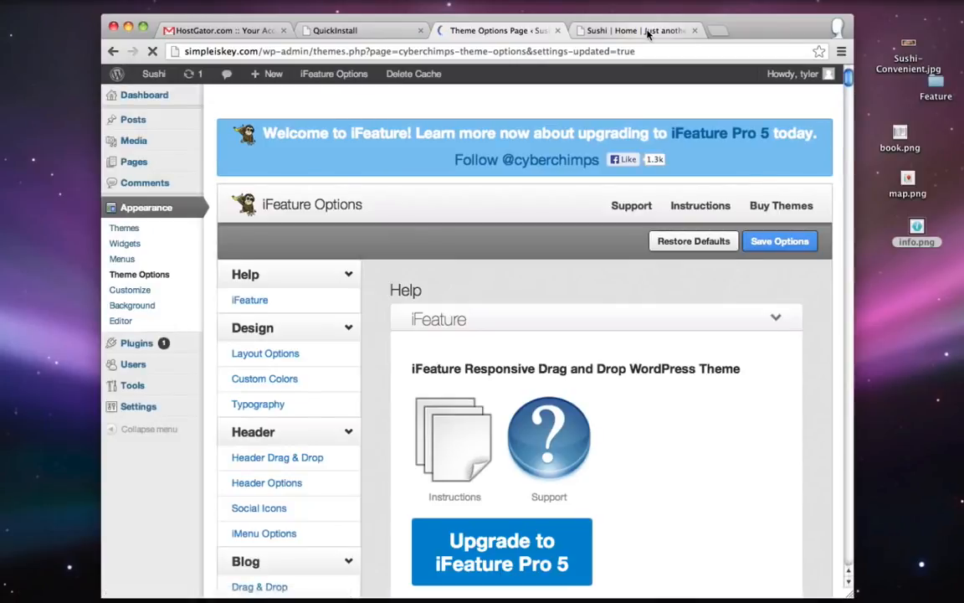
# - Reload the home page to confirm the footer widgets are gone and note the tagline
pyautogui.click(644, 30)
pyautogui.click(151, 51)
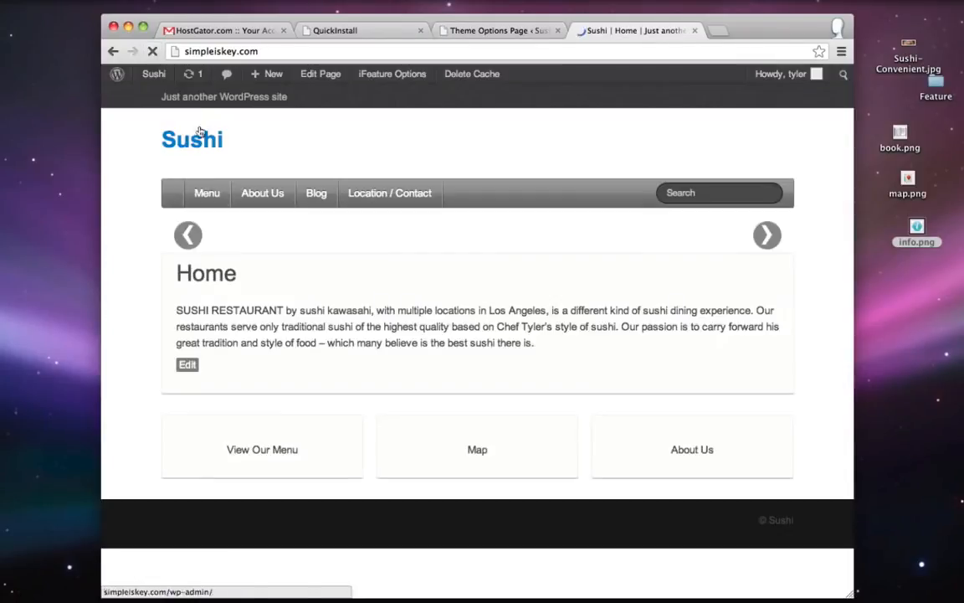
pyautogui.scroll(5, 180, 287)
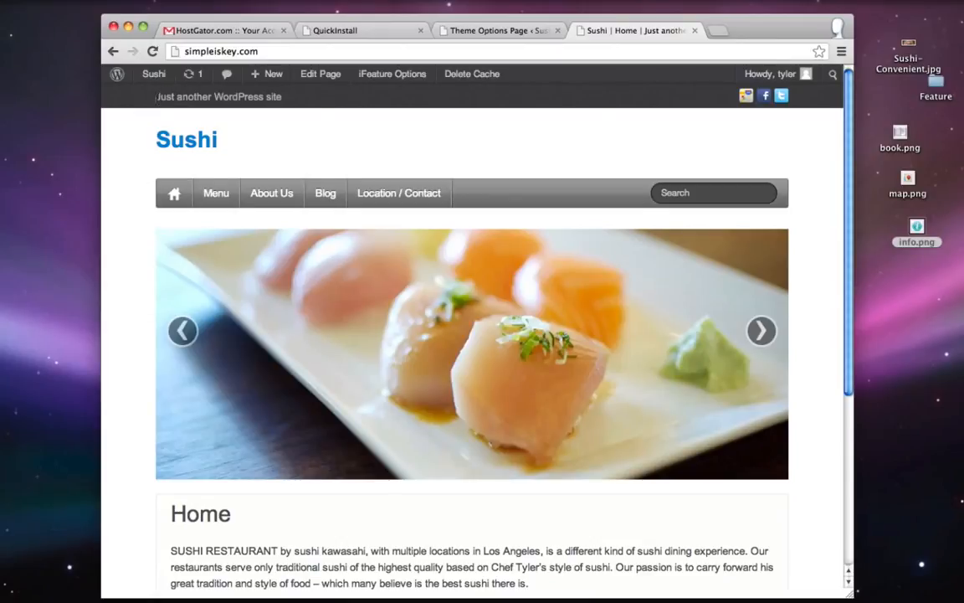
pyautogui.moveTo(156, 97); pyautogui.dragTo(284, 99)
pyautogui.click(285, 98)
pyautogui.click(487, 31)
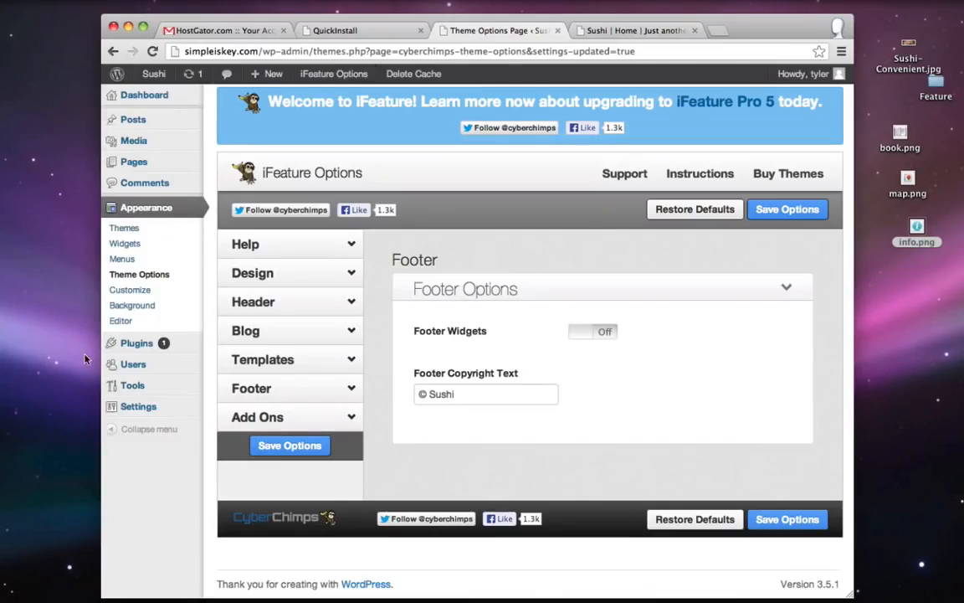
pyautogui.moveTo(151, 406)
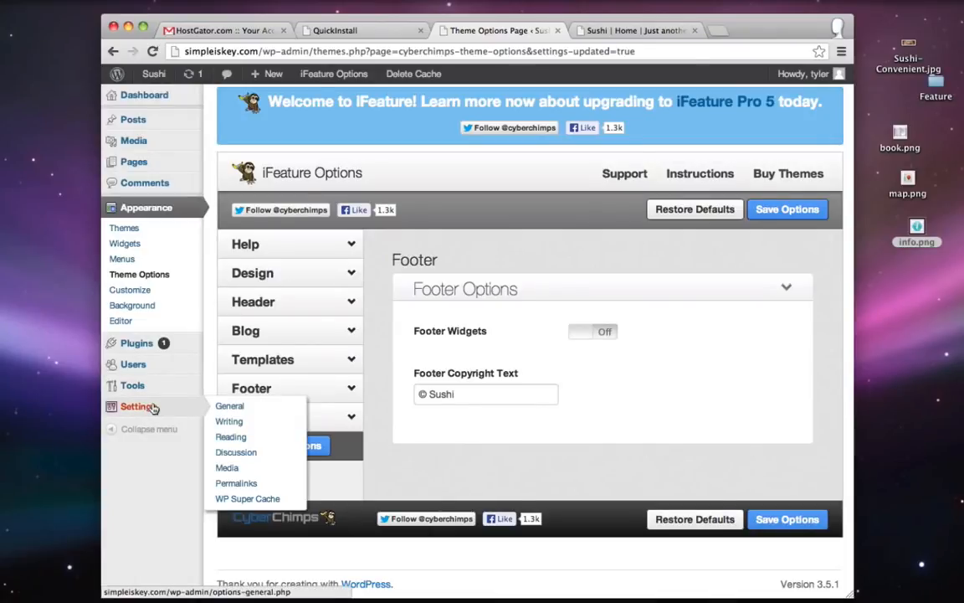
# - Delete the 'Just another WordPress site' tagline in General Settings
pyautogui.click(231, 407)
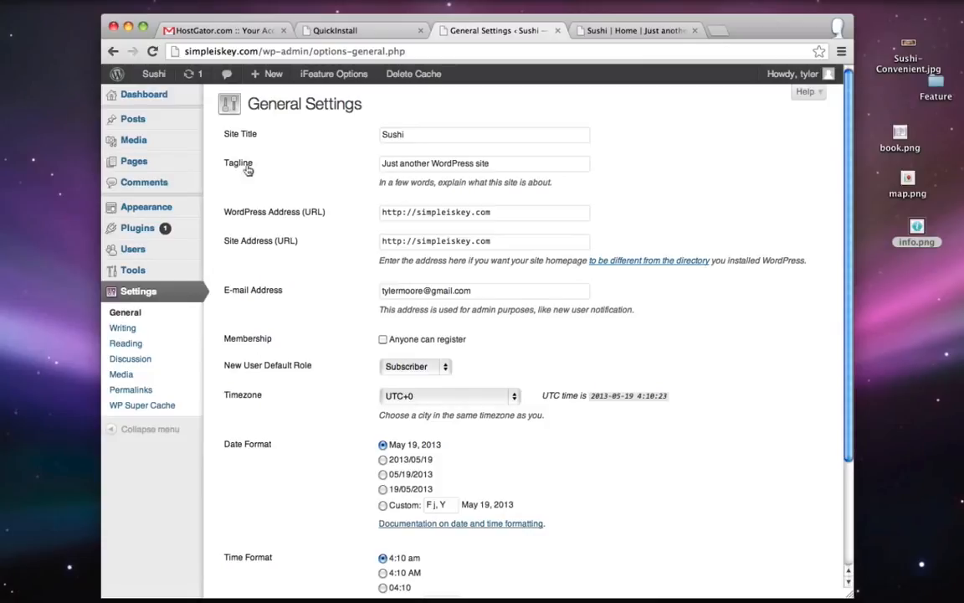
pyautogui.tripleClick(408, 165)
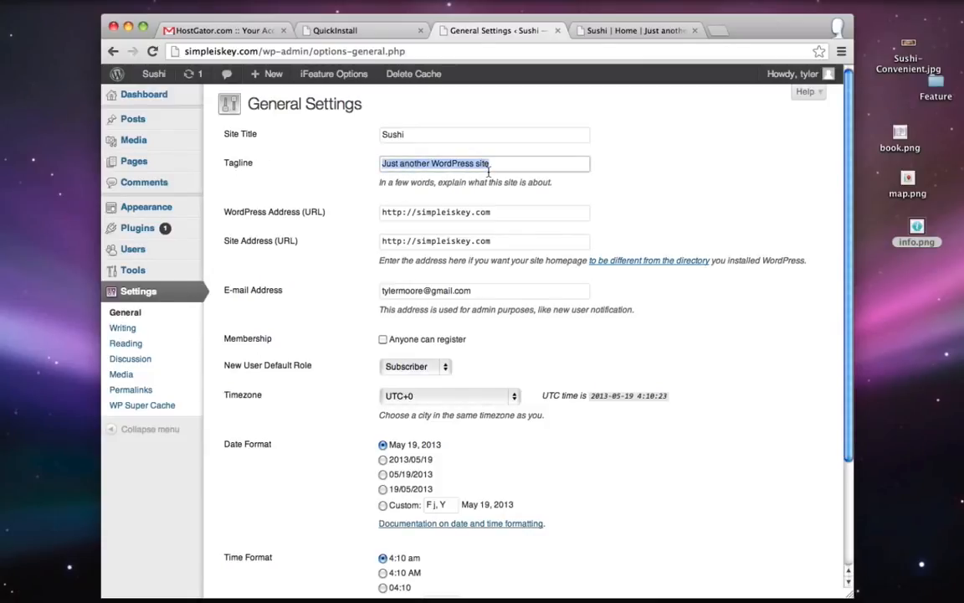
pyautogui.press('BackSpace')
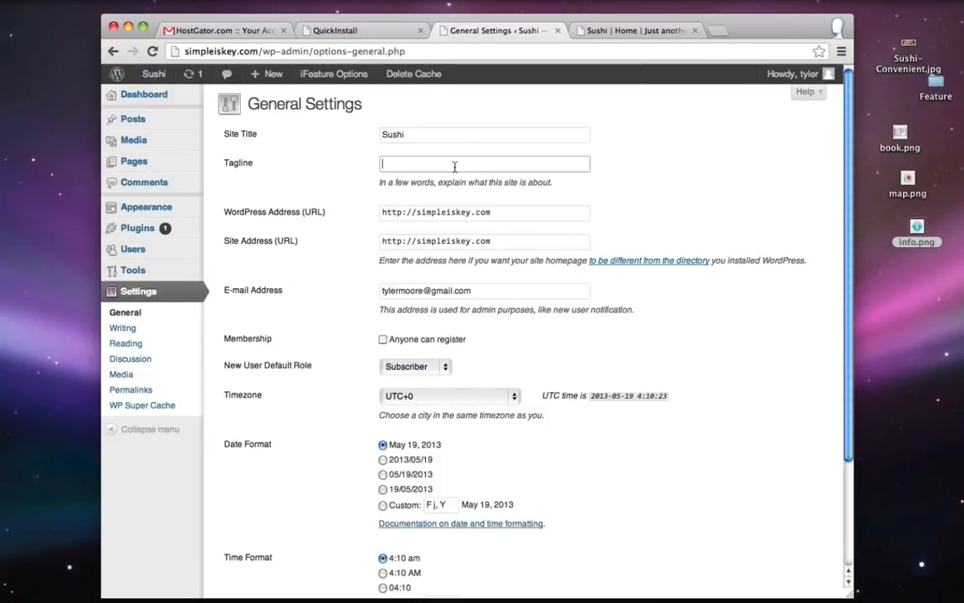
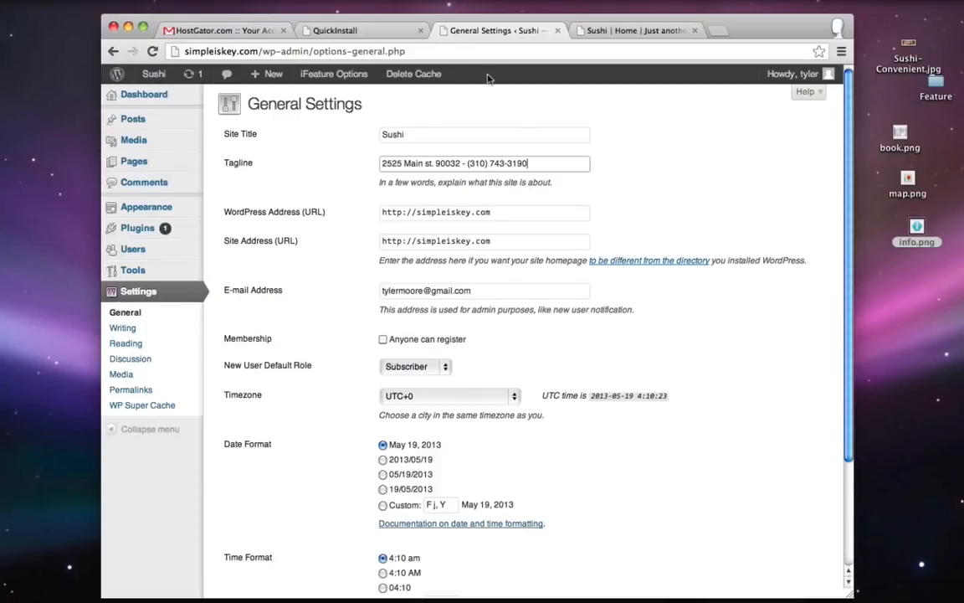
# - Save the address-and-phone tagline and confirm it appears on the reloaded Sushi homepage
pyautogui.scroll(-3, 340, 171)
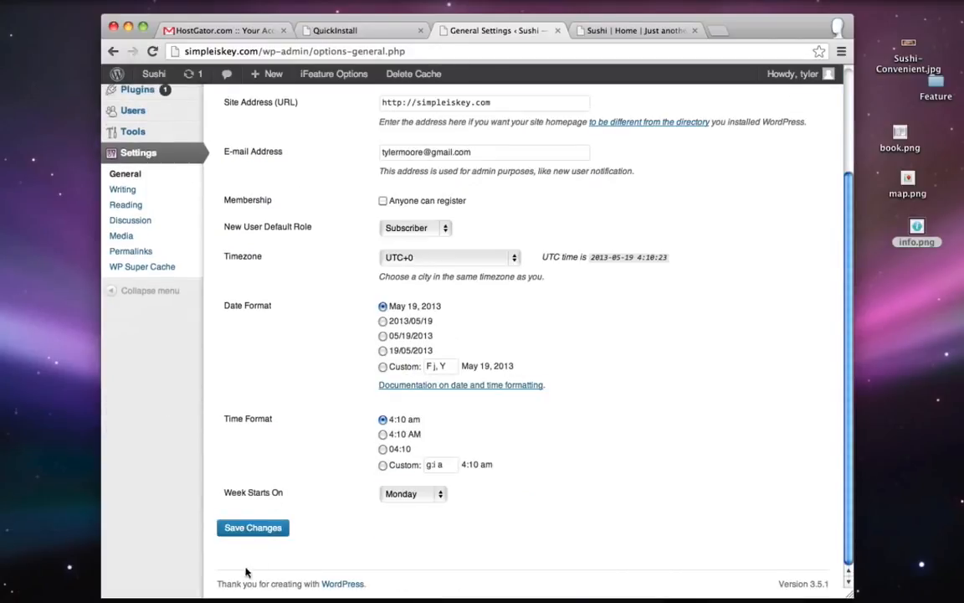
pyautogui.click(248, 528)
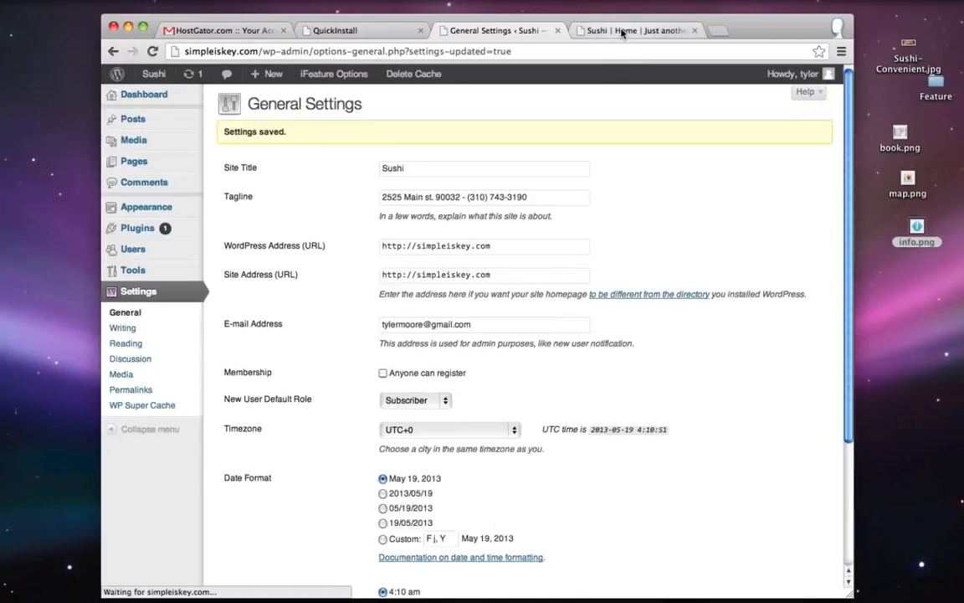
pyautogui.click(608, 34)
pyautogui.click(152, 51)
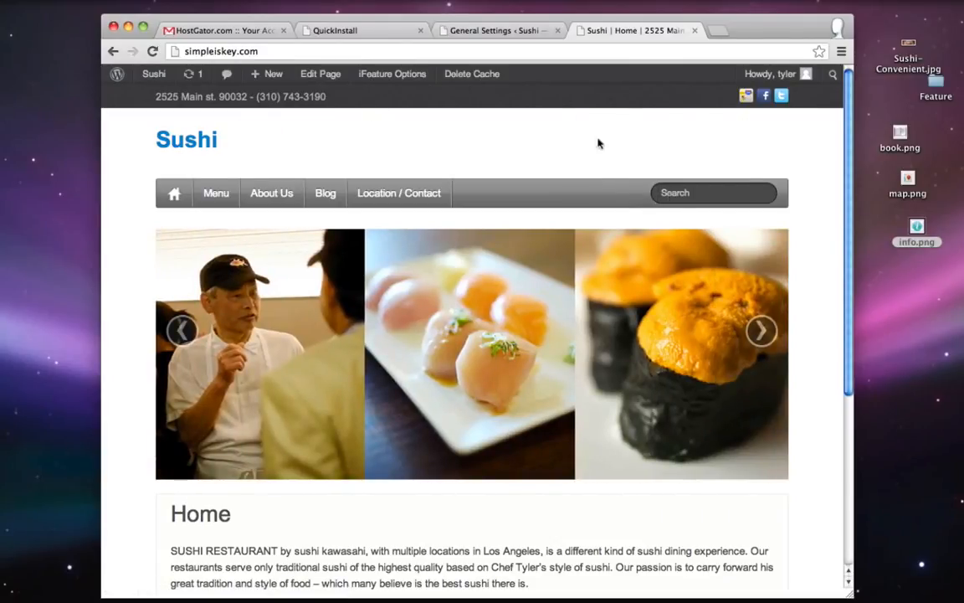
pyautogui.click(515, 31)
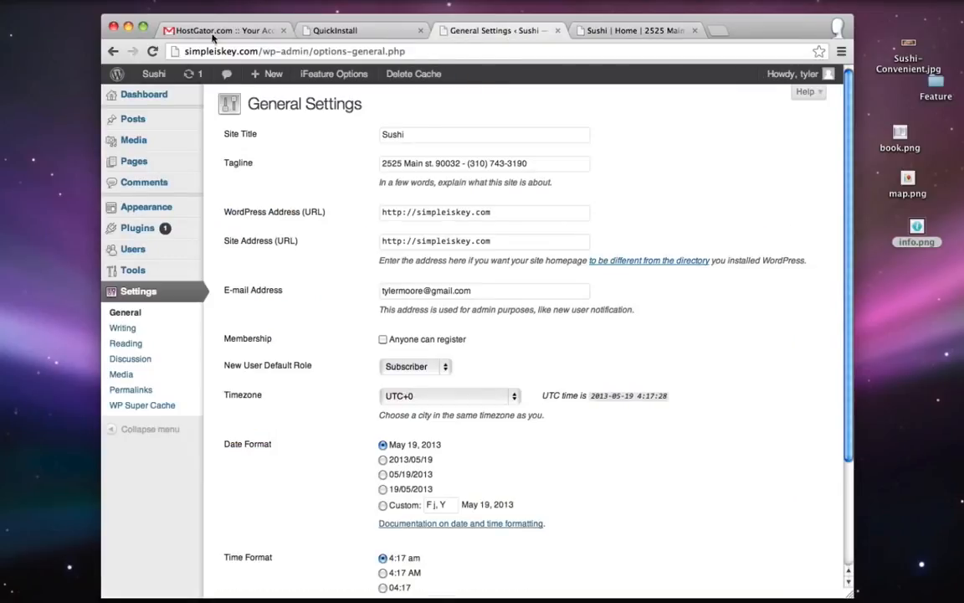
# - Turn off the menu Searchbar in the theme's Header options and check the reloaded homepage
pyautogui.moveTo(184, 206)
pyautogui.click(270, 254)
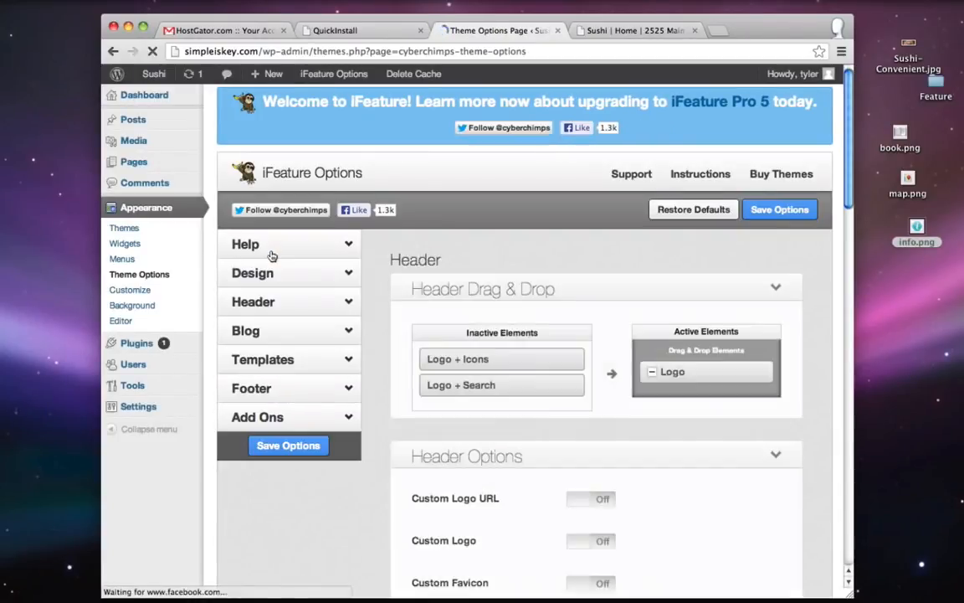
pyautogui.click(267, 302)
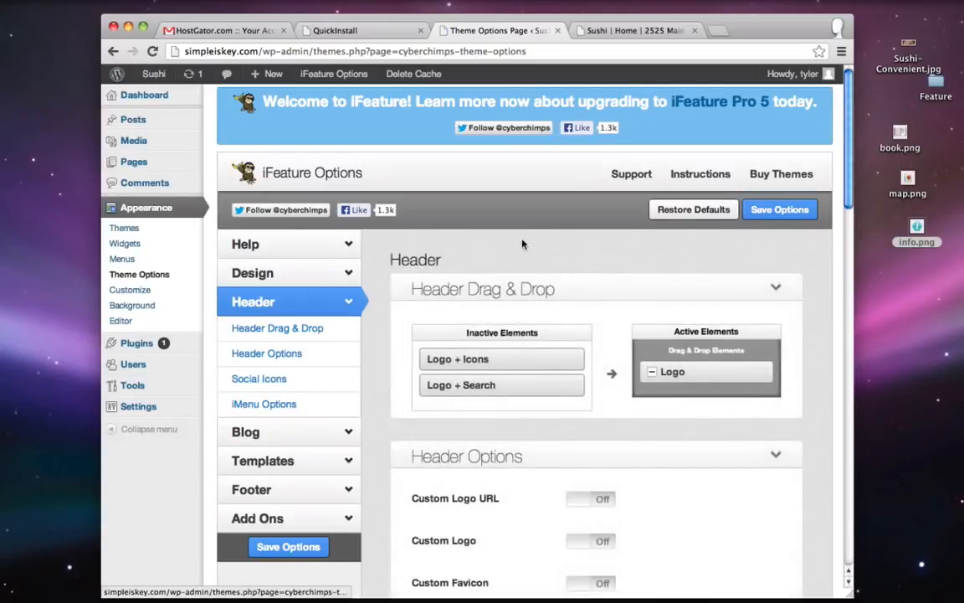
pyautogui.scroll(-15, 524, 244)
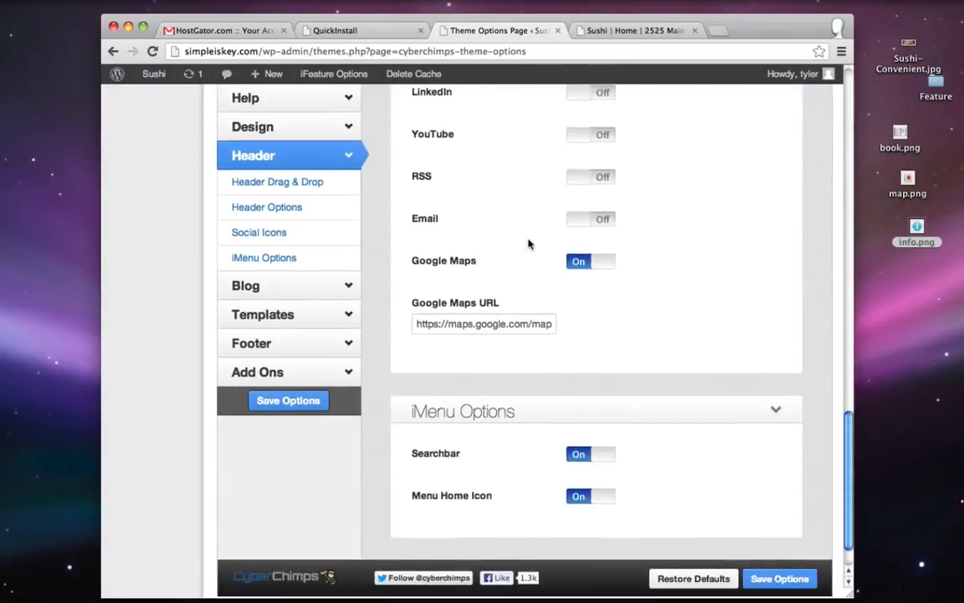
pyautogui.scroll(-2, 528, 244)
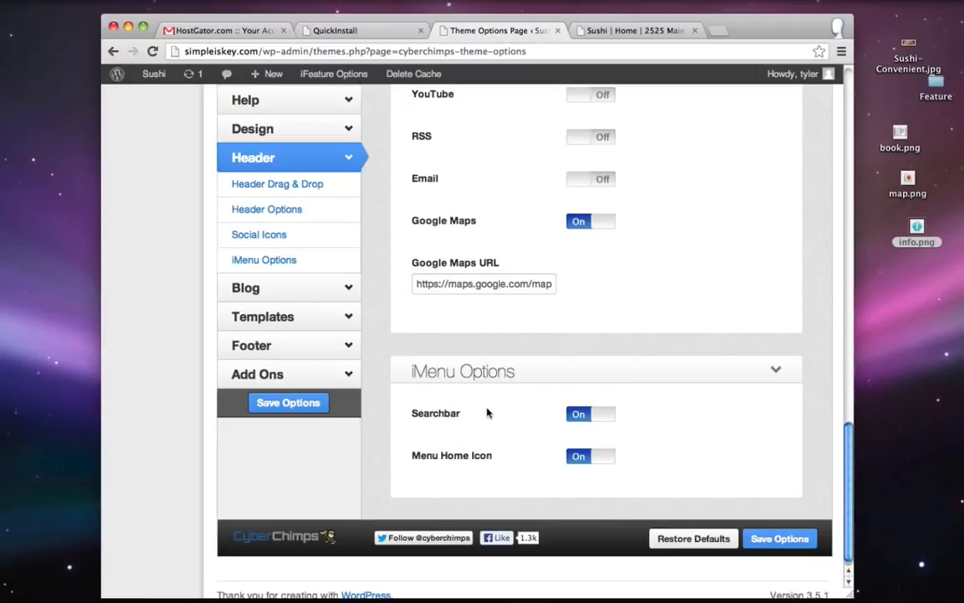
pyautogui.click(579, 414)
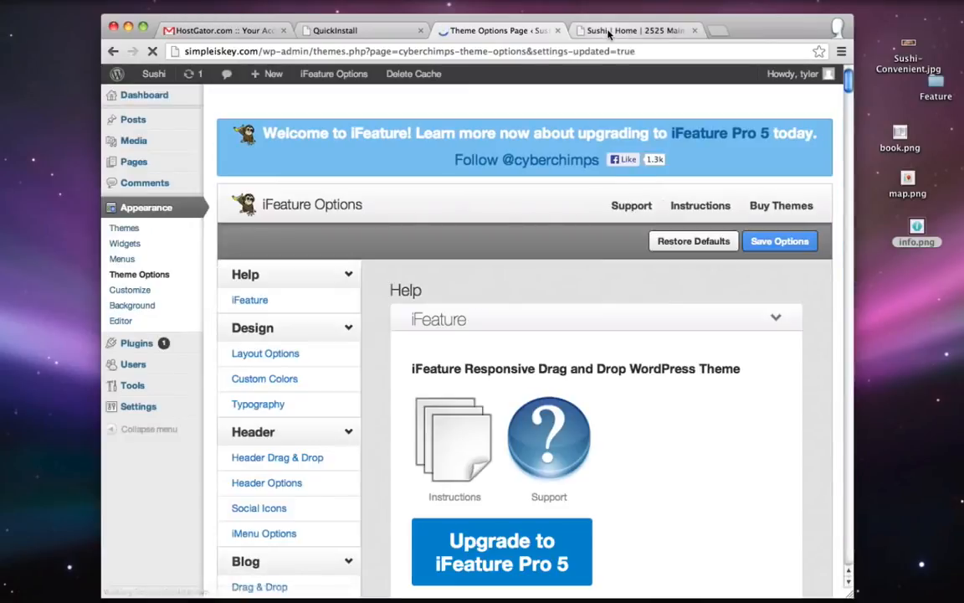
pyautogui.click(609, 31)
pyautogui.click(152, 51)
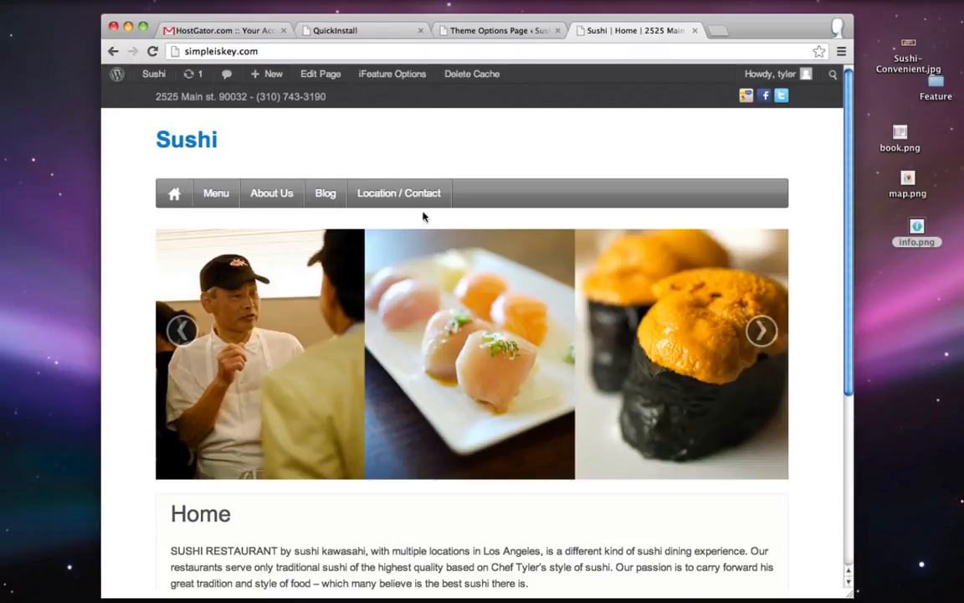
# - Switch the Custom Logo header option on and briefly open the logo uploader
pyautogui.click(489, 31)
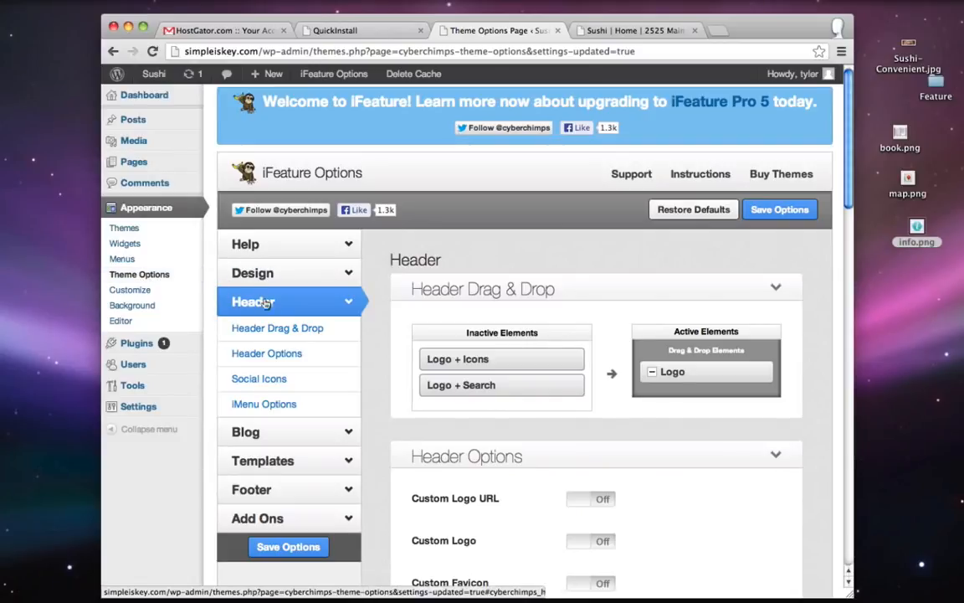
pyautogui.scroll(-5, 512, 279)
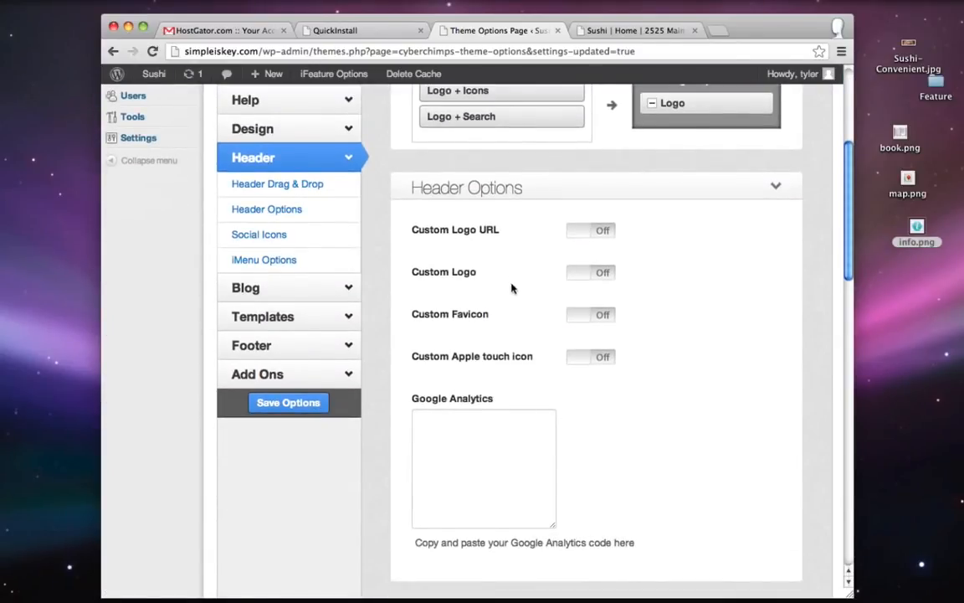
pyautogui.click(601, 274)
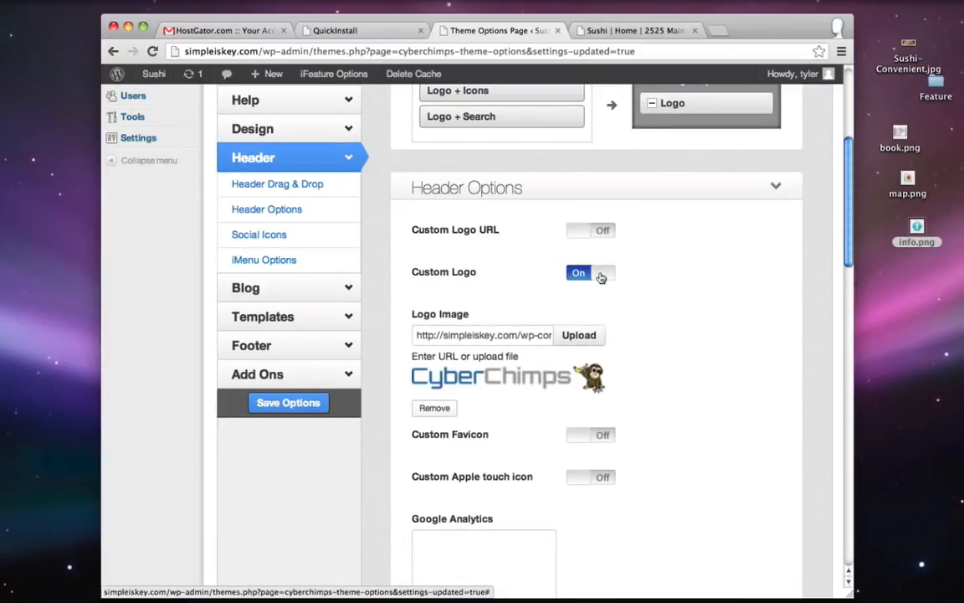
pyautogui.click(577, 335)
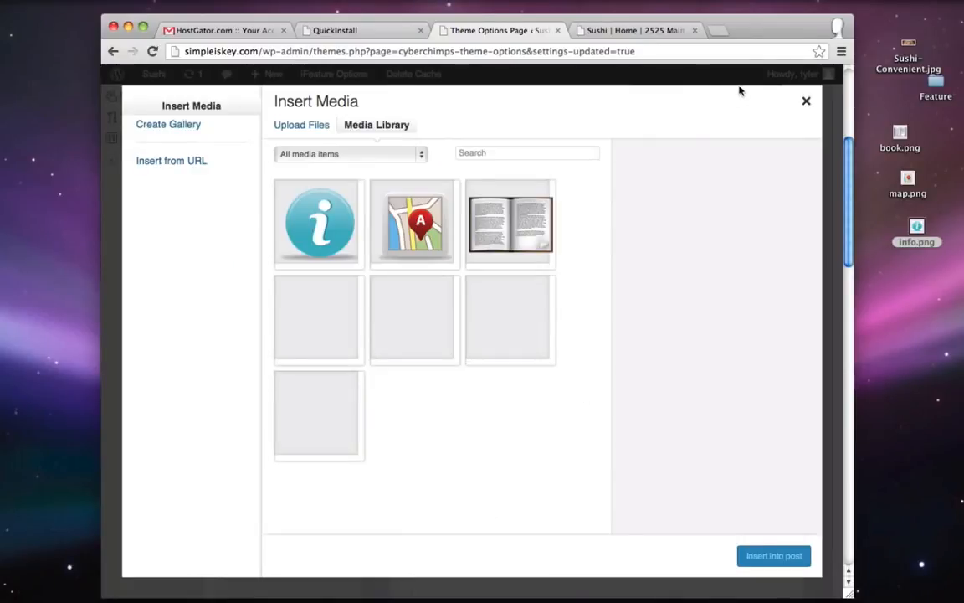
pyautogui.click(806, 101)
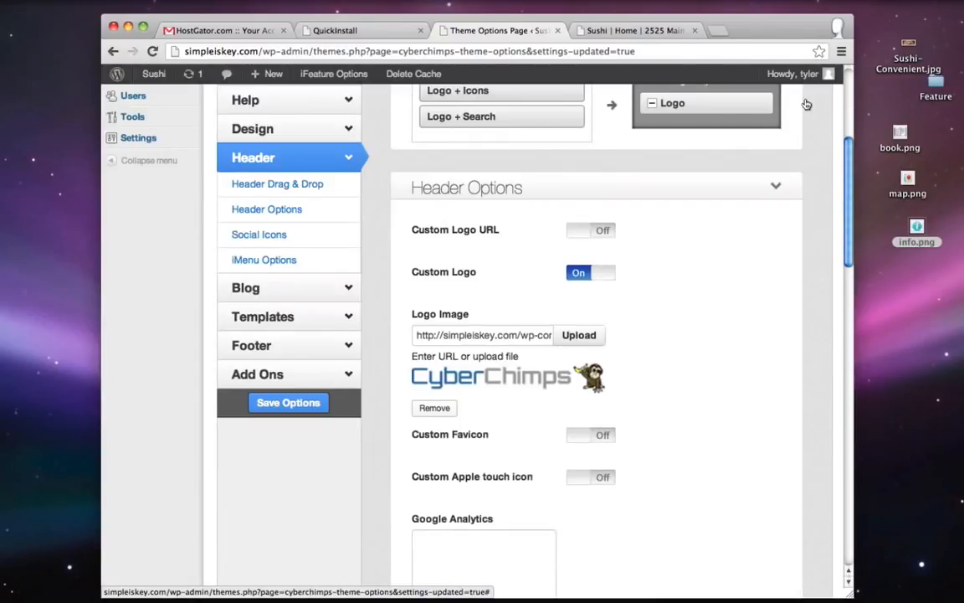
pyautogui.hotkey('ctrl', 't')
# - Go to pixlr.com and start a new image in Pixlr Editor
pyautogui.write('pixlr')
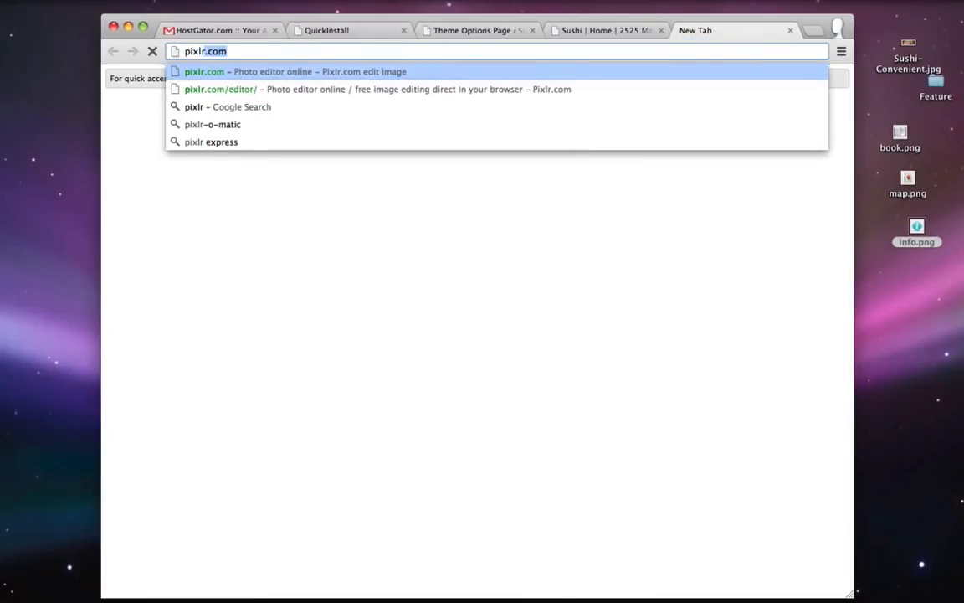
pyautogui.press('Return')
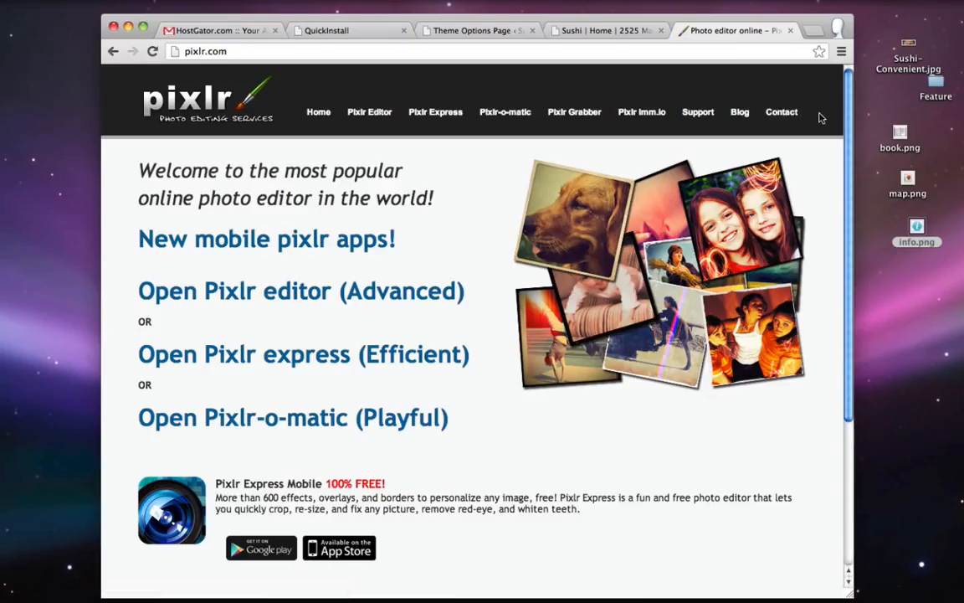
pyautogui.click(371, 113)
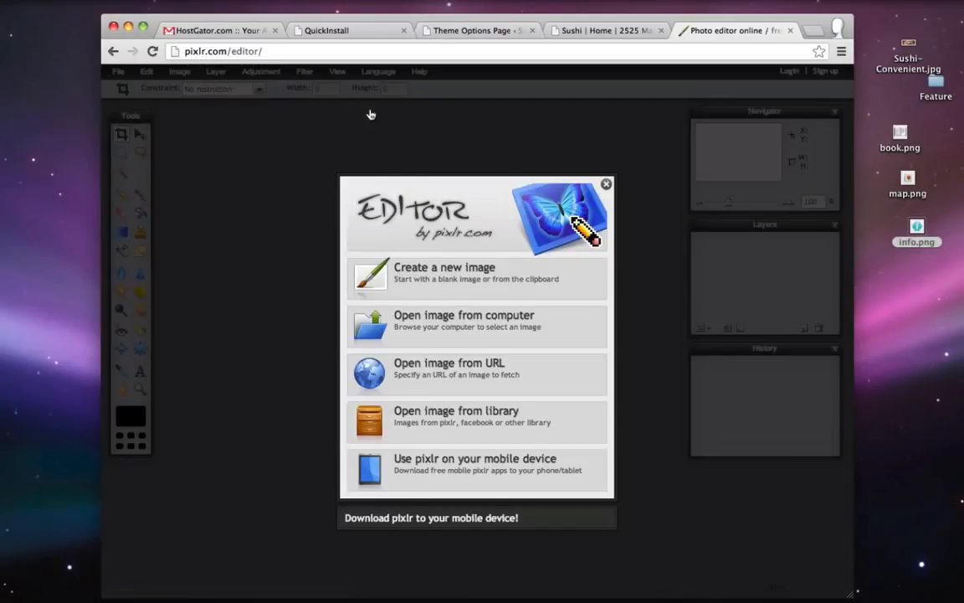
pyautogui.click(451, 273)
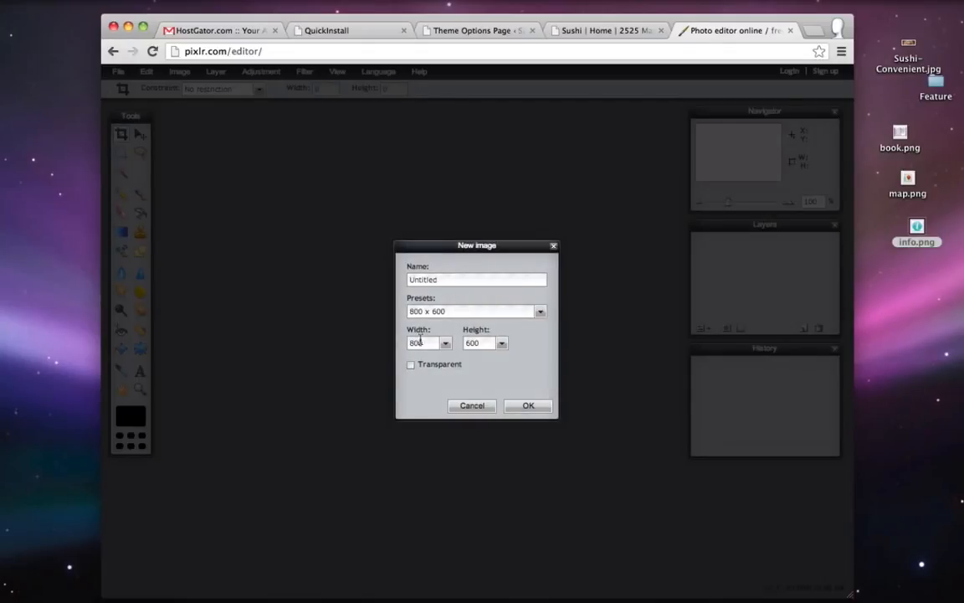
# - Create the blank image at 220 x 66 px, then compare with the Sushi homepage
pyautogui.moveTo(429, 345); pyautogui.dragTo(366, 347)
pyautogui.moveTo(482, 347); pyautogui.dragTo(457, 349)
pyautogui.write('66')
pyautogui.click(527, 405)
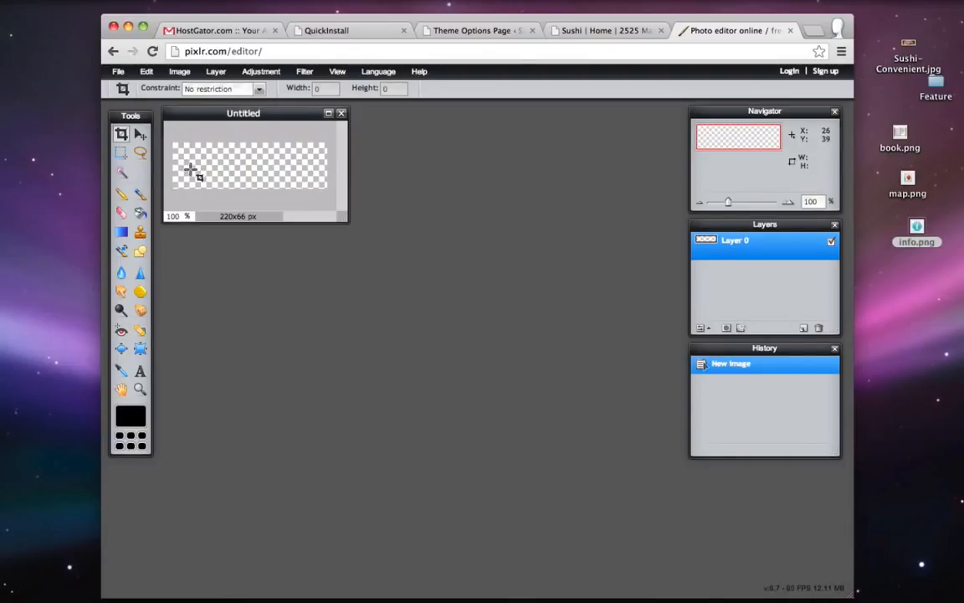
pyautogui.click(559, 30)
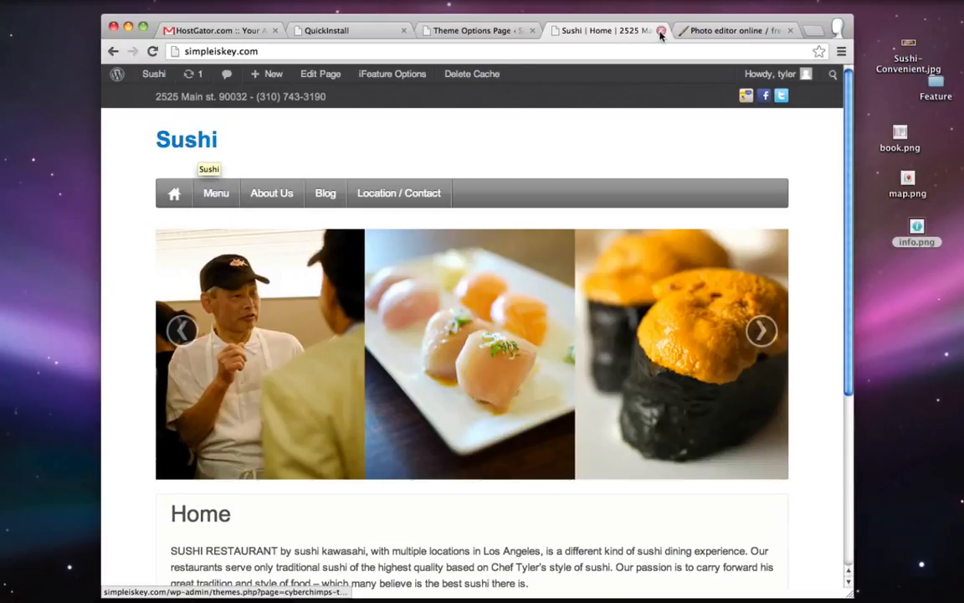
# - Add the text 'Sushi' in Arial Black at size 45
pyautogui.click(721, 33)
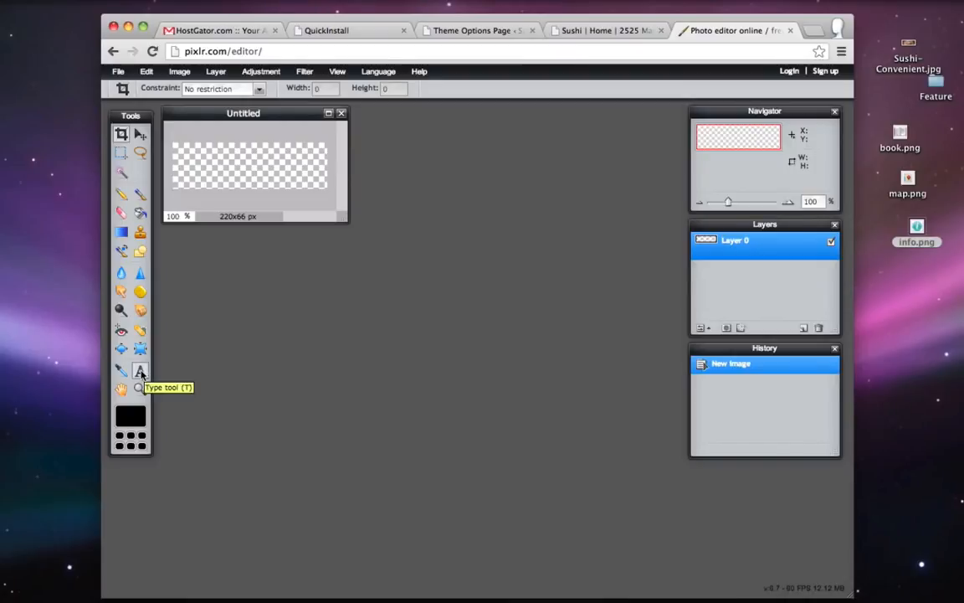
pyautogui.click(140, 372)
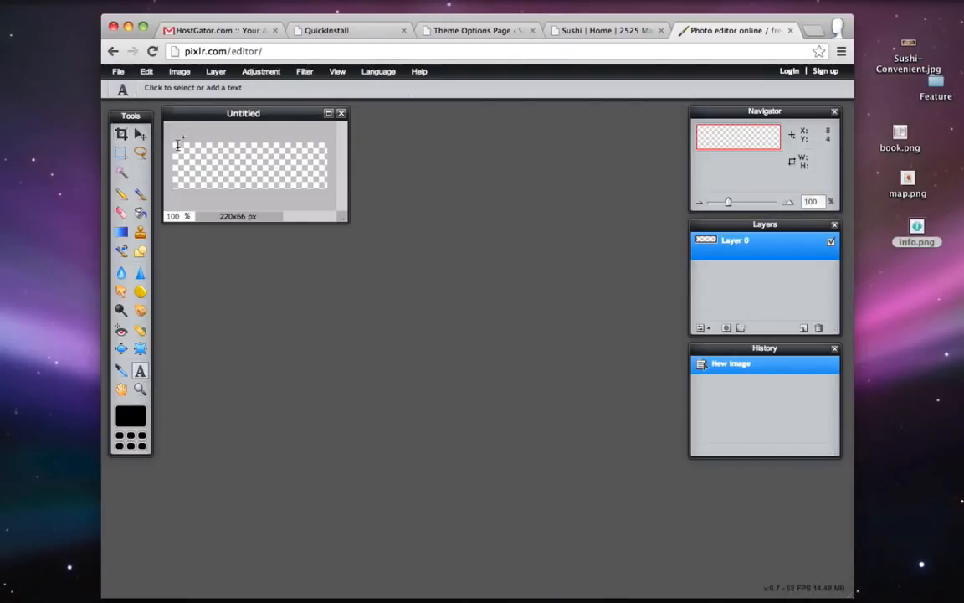
pyautogui.click(187, 168)
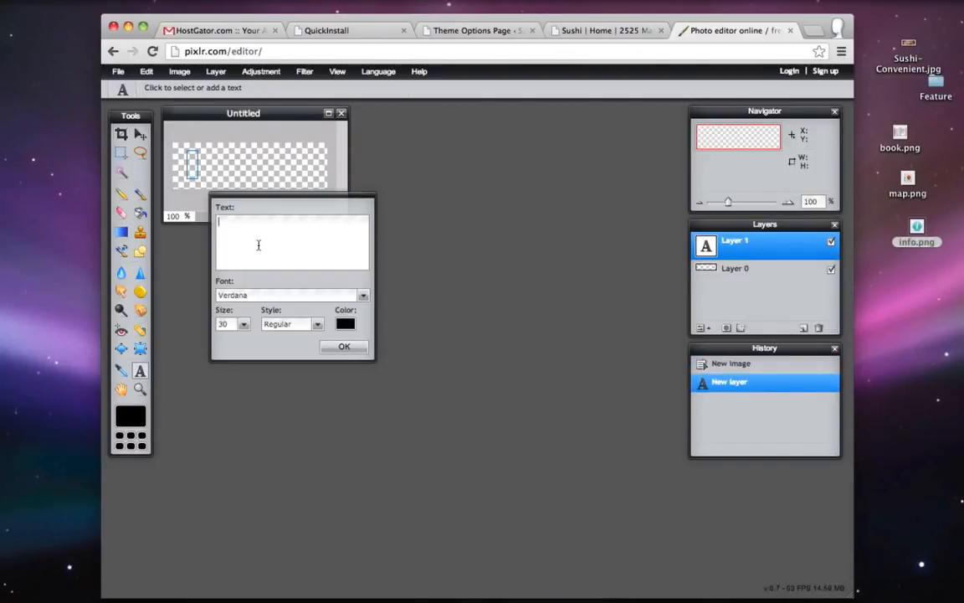
pyautogui.write('Sushi')
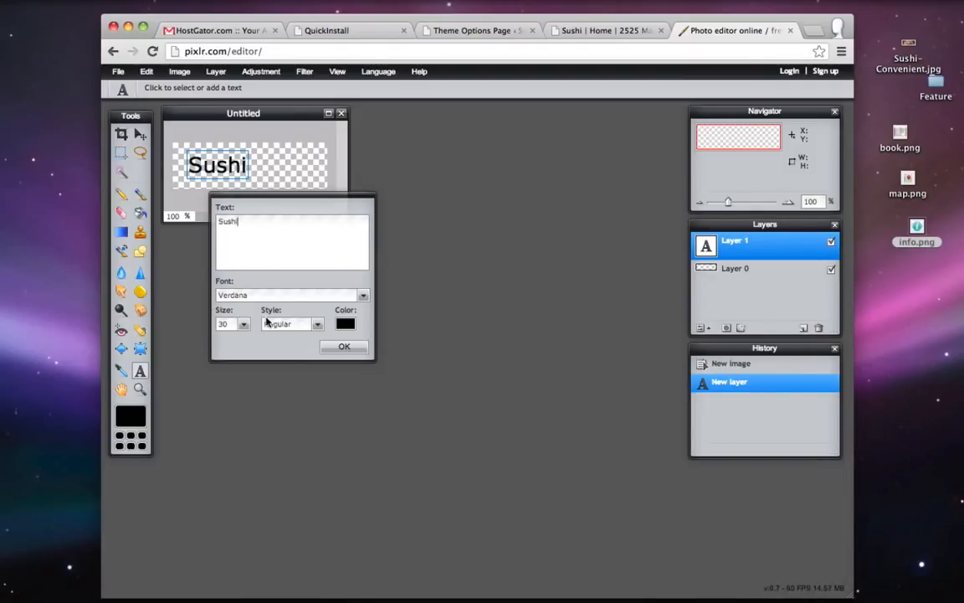
pyautogui.click(242, 324)
pyautogui.moveTo(195, 339); pyautogui.dragTo(198, 339)
pyautogui.click(365, 296)
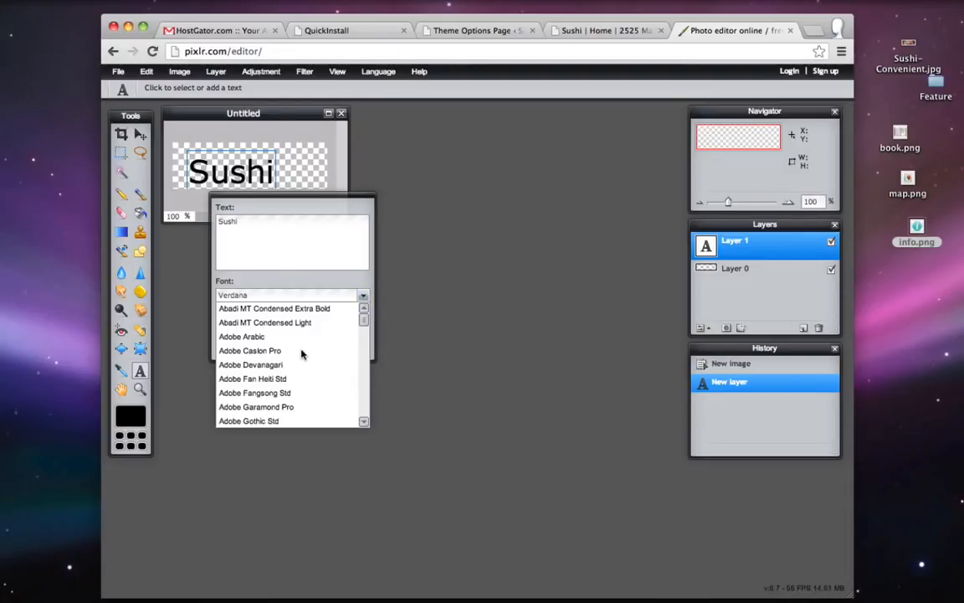
pyautogui.scroll(-3, 297, 385)
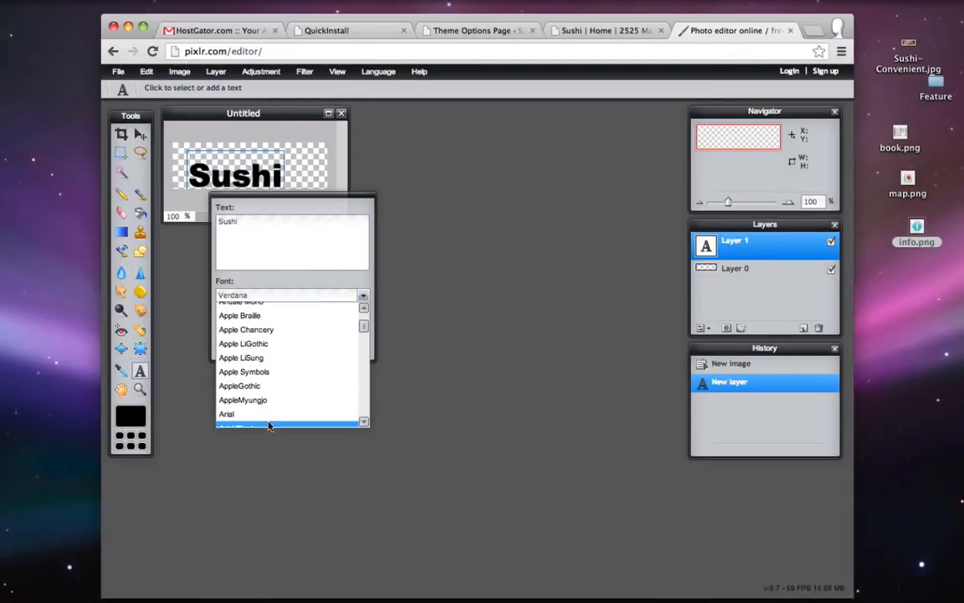
pyautogui.click(267, 425)
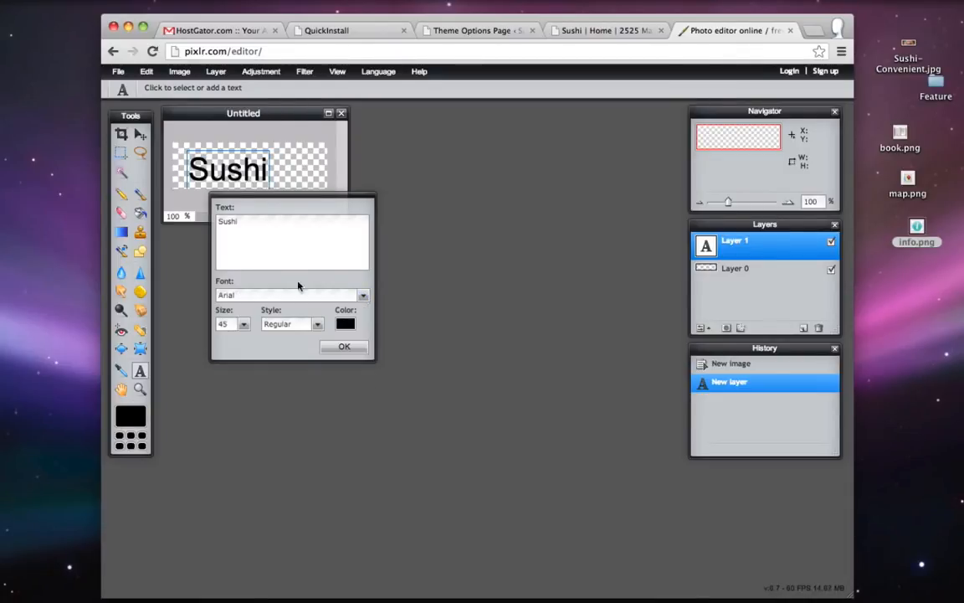
pyautogui.click(363, 296)
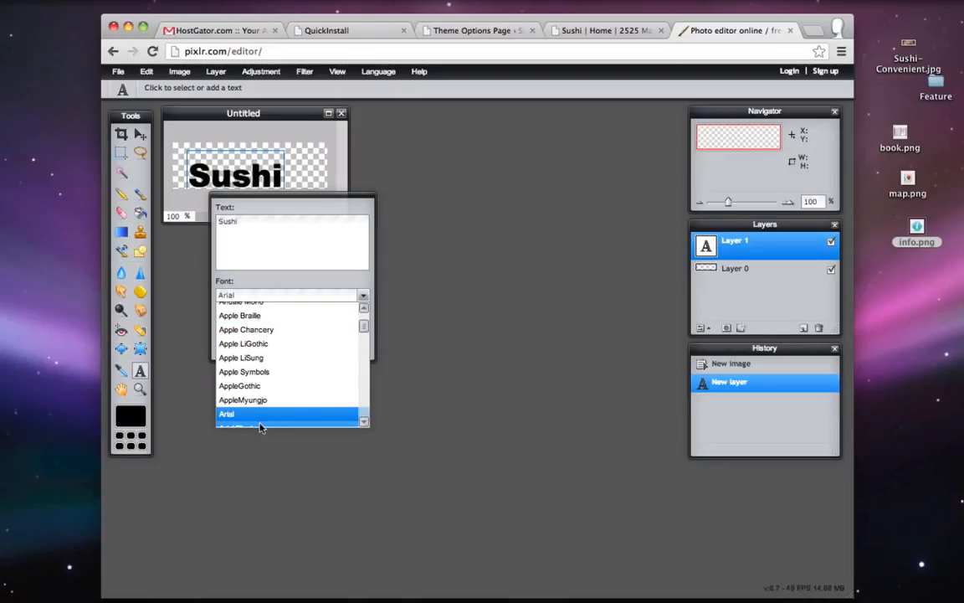
pyautogui.click(261, 425)
# - Colour the Sushi text olive green (#85962c) and confirm it as a text layer
pyautogui.click(347, 325)
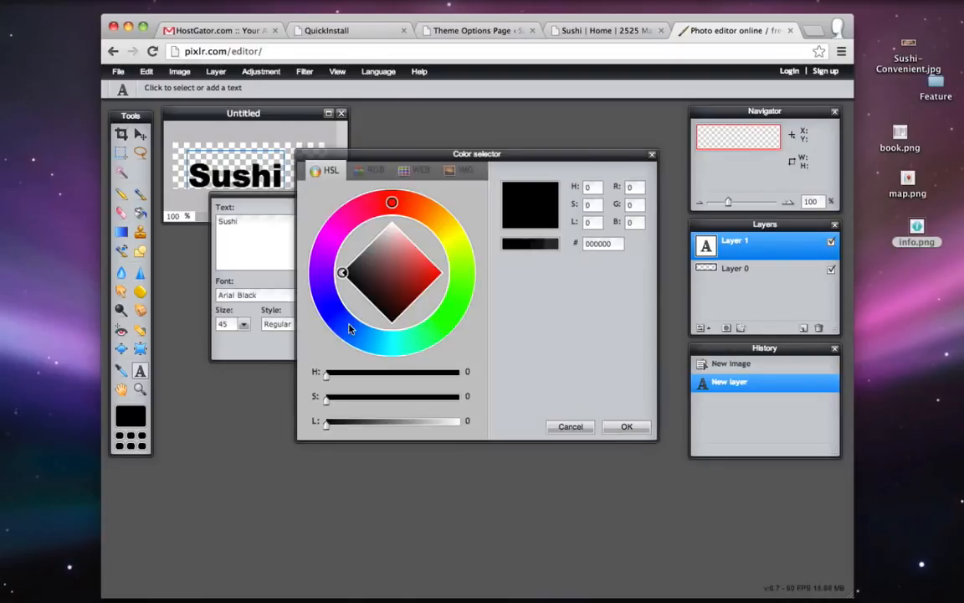
pyautogui.click(425, 257)
pyautogui.moveTo(426, 251)
pyautogui.mouseDown()
pyautogui.moveTo(442, 243)
pyautogui.moveTo(436, 227)
pyautogui.moveTo(445, 270)
pyautogui.moveTo(448, 254)
pyautogui.mouseUp()
pyautogui.moveTo(393, 276); pyautogui.dragTo(408, 281)
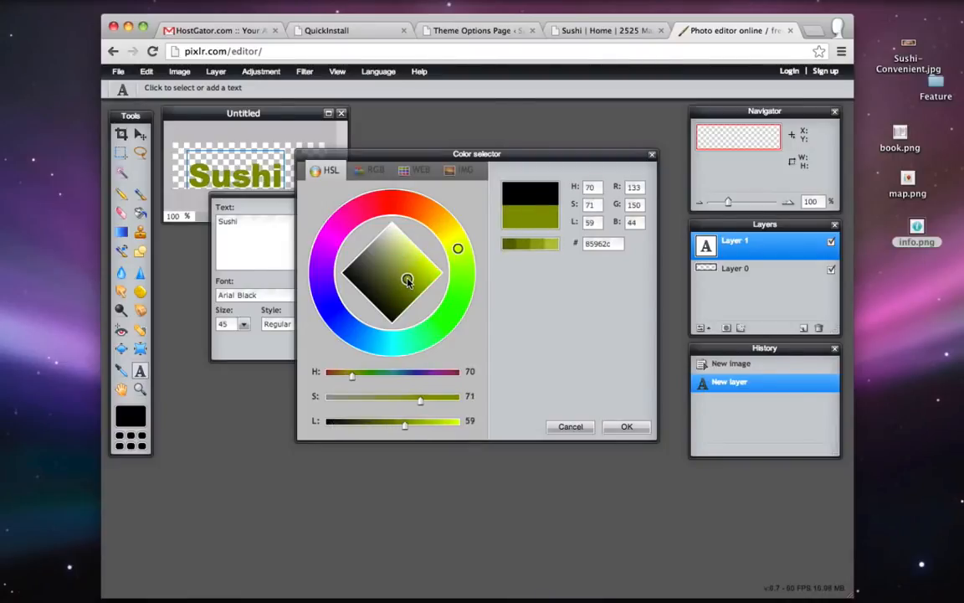
pyautogui.click(619, 428)
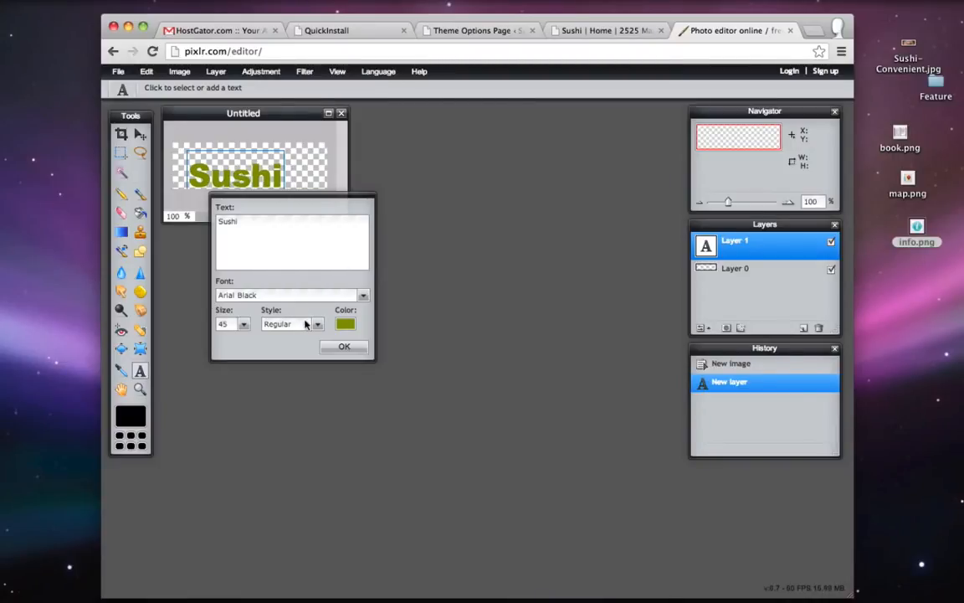
pyautogui.click(342, 348)
pyautogui.click(140, 134)
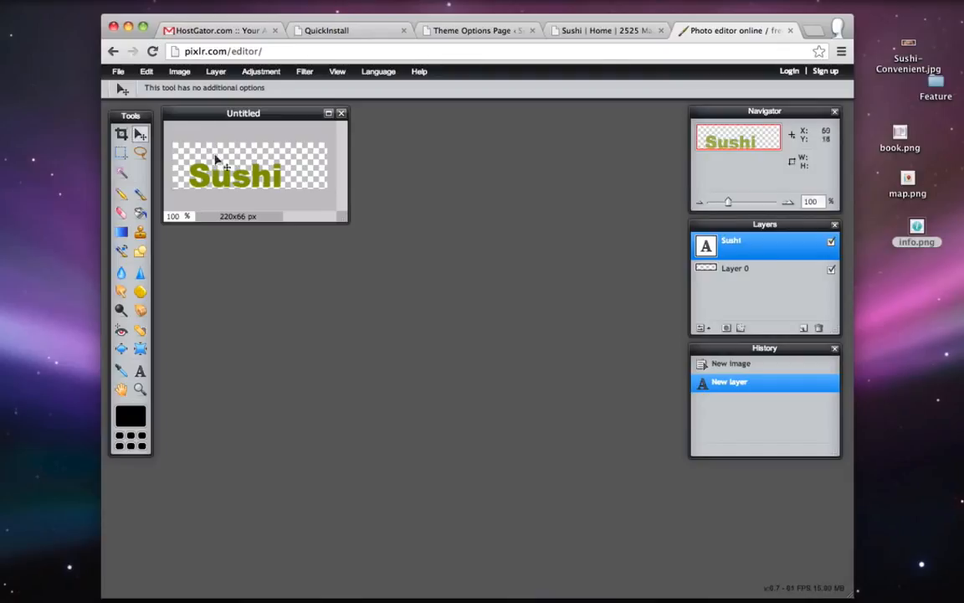
# - Shift the Sushi text right, add a new layer, and pick the 9 px brush
pyautogui.moveTo(229, 174); pyautogui.dragTo(280, 171)
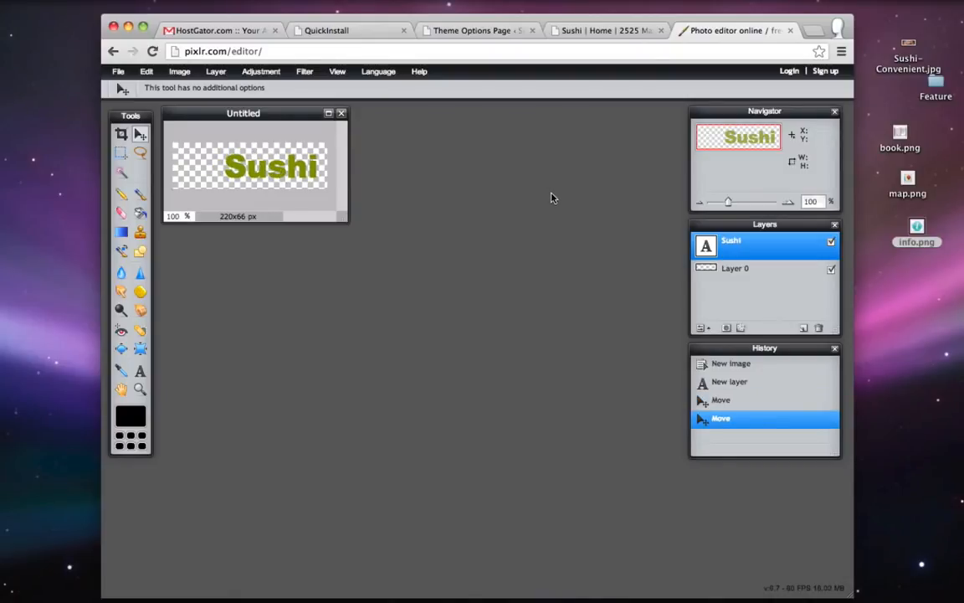
pyautogui.click(803, 329)
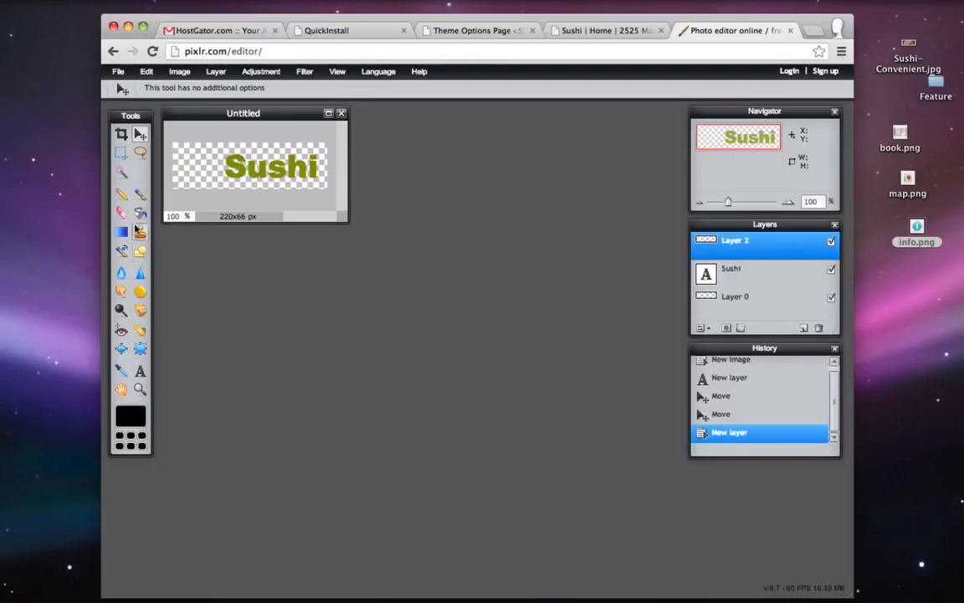
pyautogui.click(139, 194)
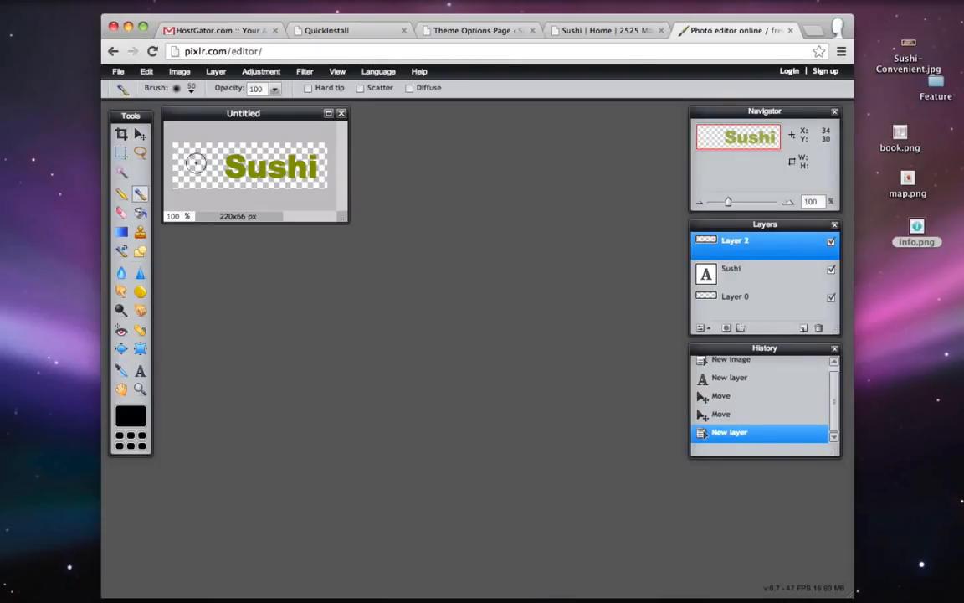
pyautogui.click(191, 88)
pyautogui.click(227, 124)
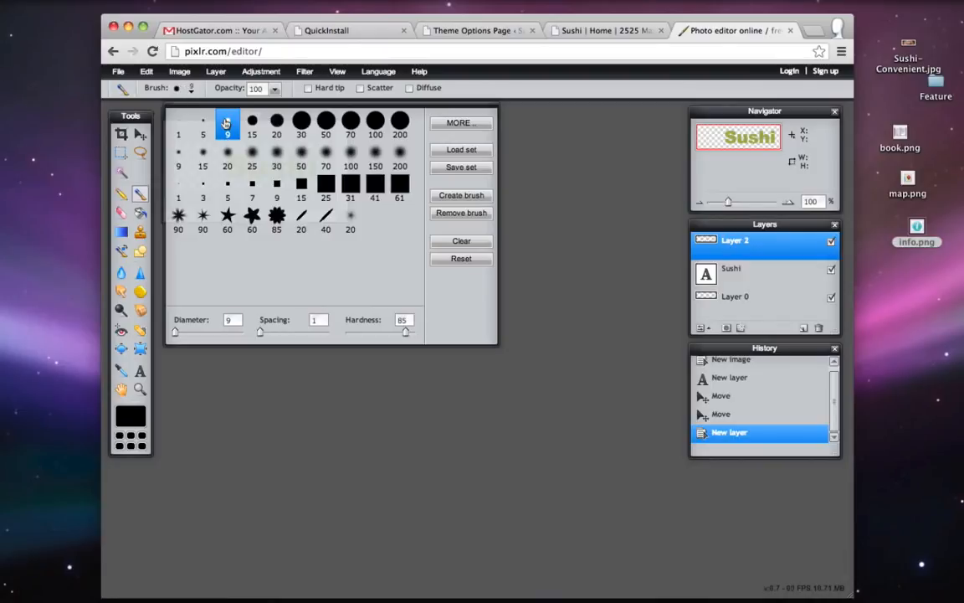
pyautogui.click(174, 89)
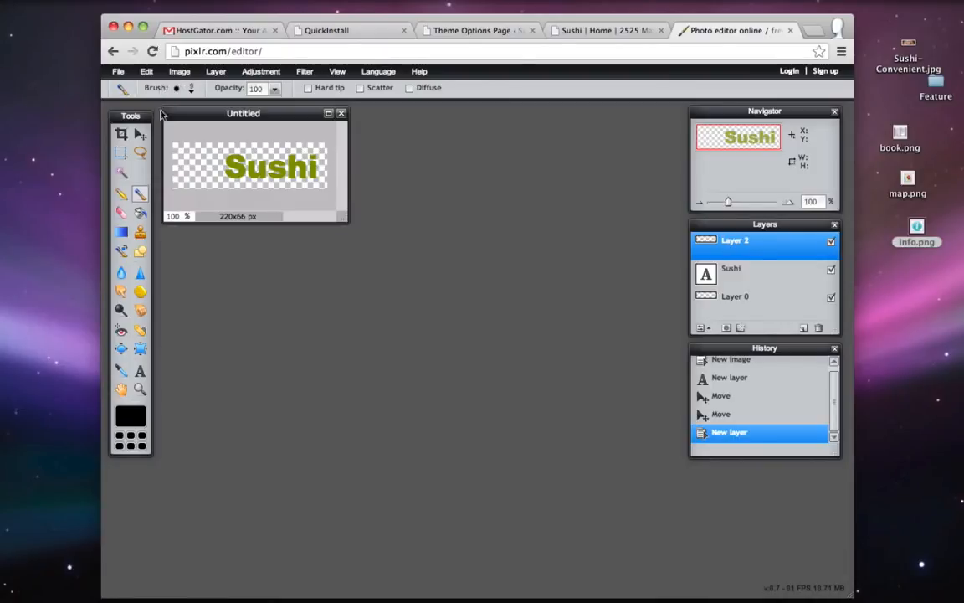
# - Paint a black smiley face with two eyes and a smile left of the text
pyautogui.click(184, 158)
pyautogui.click(205, 158)
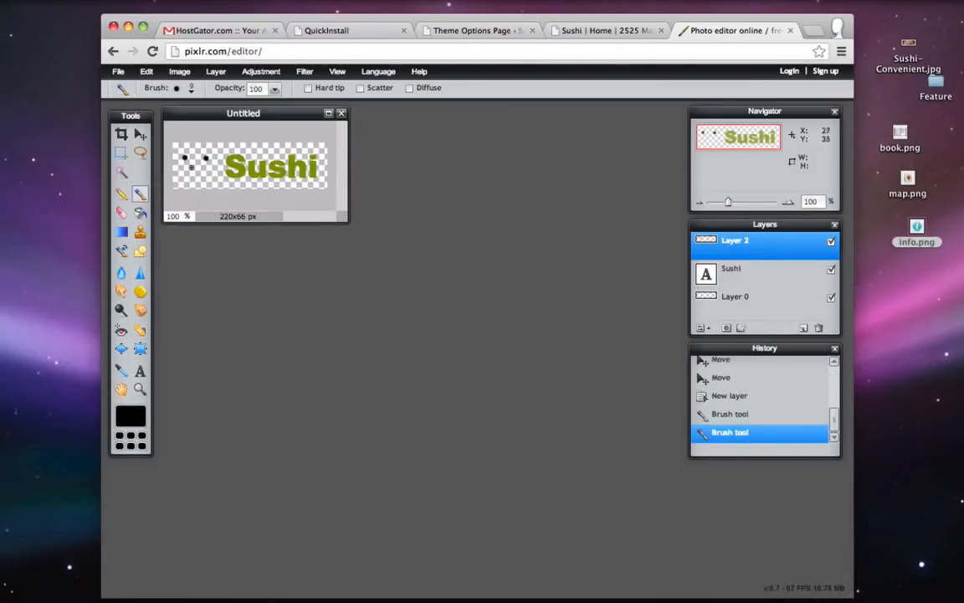
pyautogui.moveTo(177, 166); pyautogui.dragTo(214, 173)
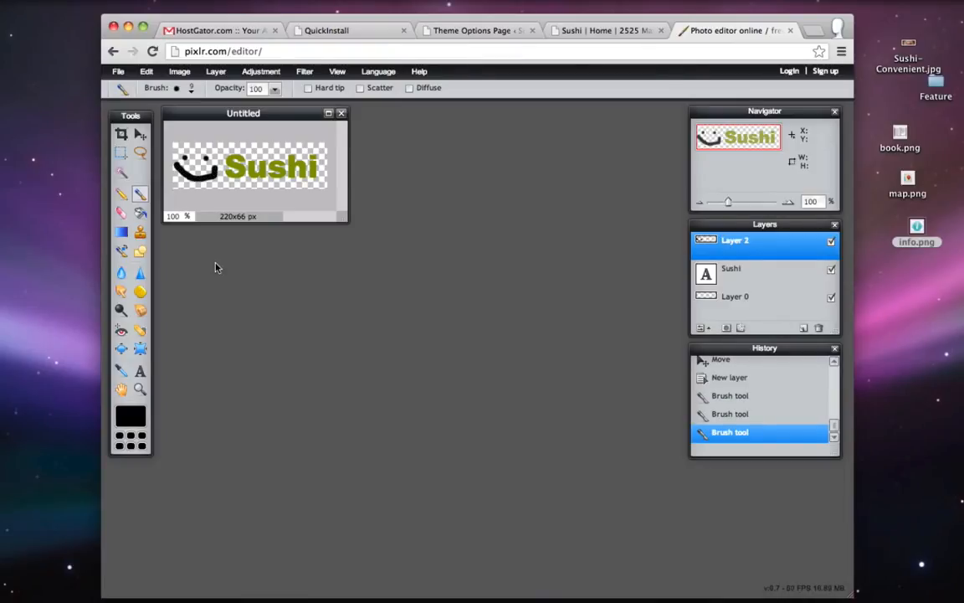
pyautogui.click(119, 74)
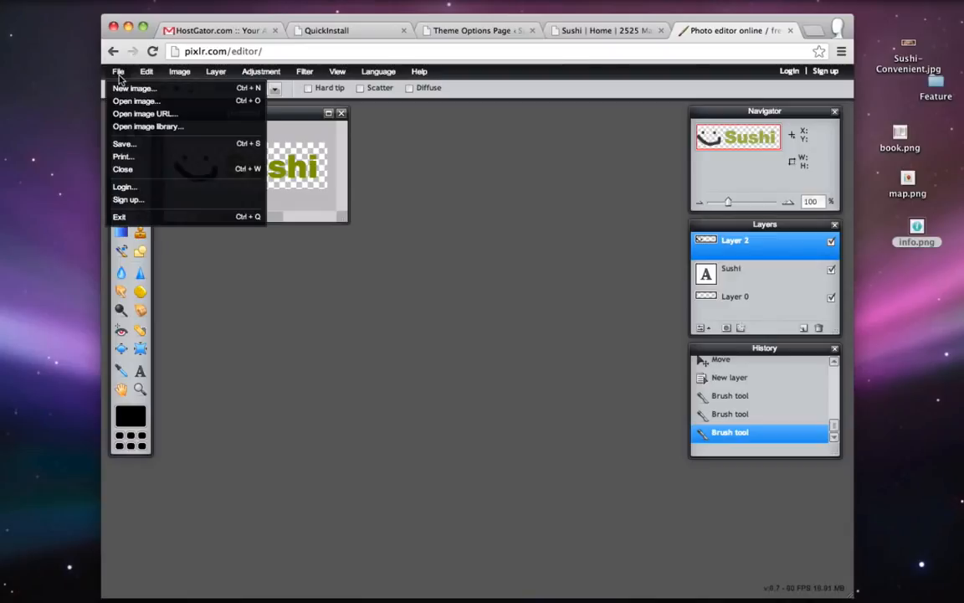
pyautogui.click(153, 150)
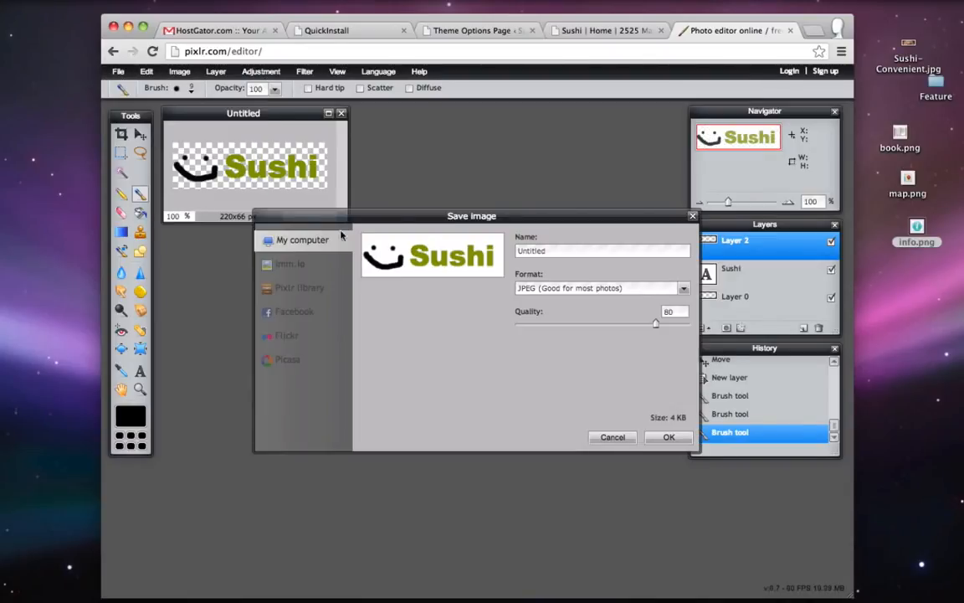
# - Save the image as a transparent PNG named logo.png on the Desktop
pyautogui.click(540, 288)
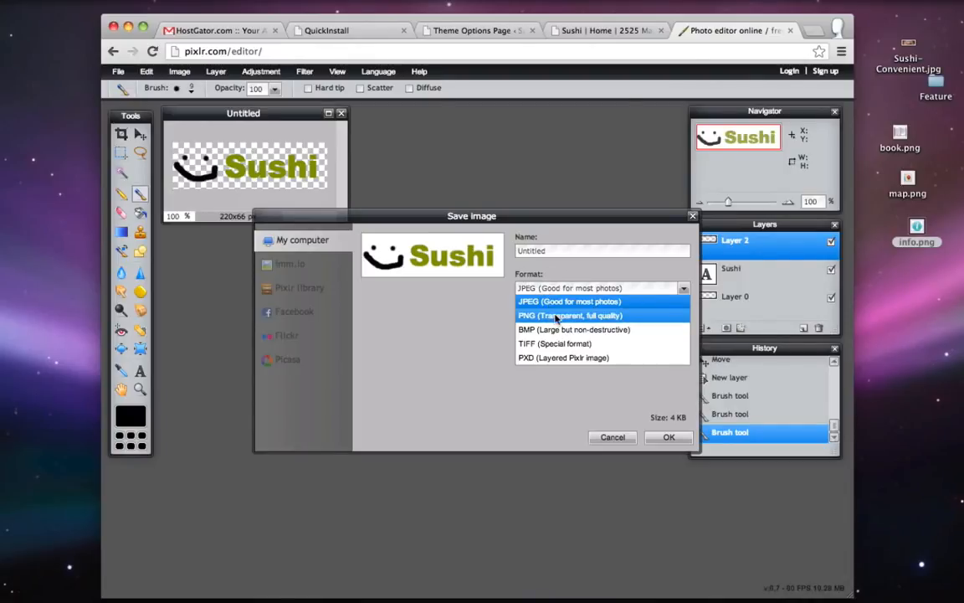
pyautogui.click(558, 315)
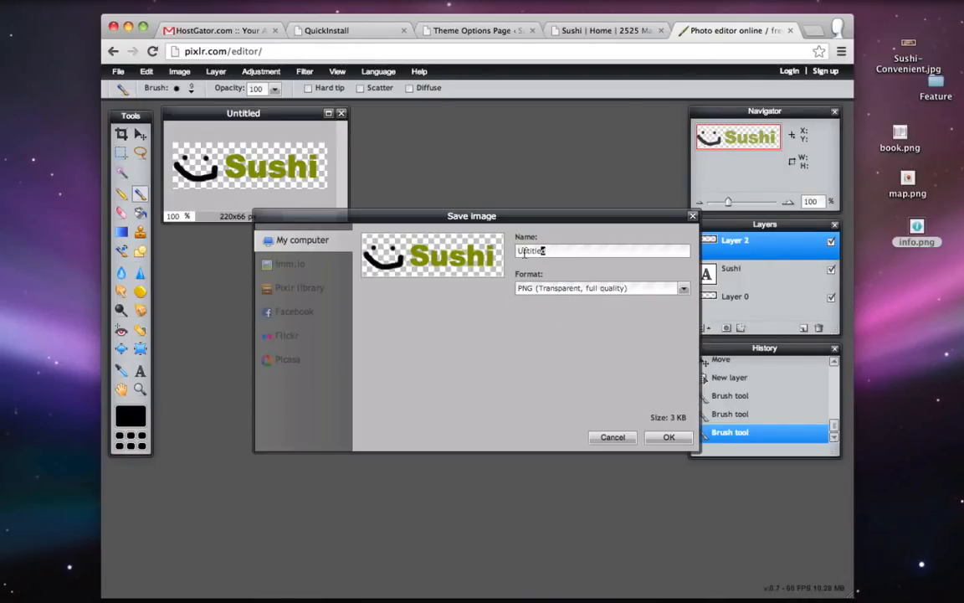
pyautogui.moveTo(525, 252); pyautogui.dragTo(517, 251)
pyautogui.press('BackSpace')
pyautogui.write('logo.png')
pyautogui.moveTo(553, 249); pyautogui.dragTo(535, 251)
pyautogui.click(671, 436)
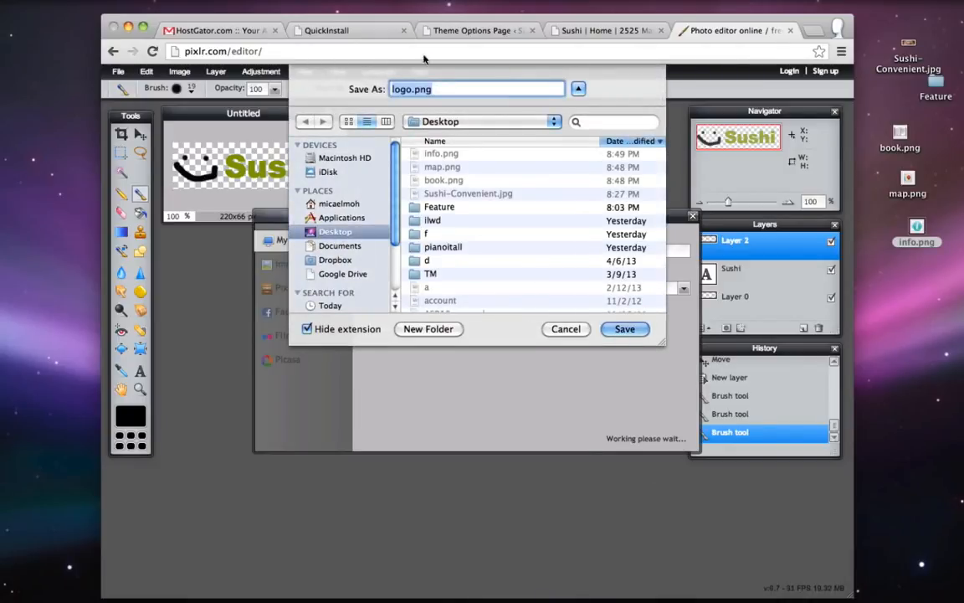
pyautogui.click(622, 330)
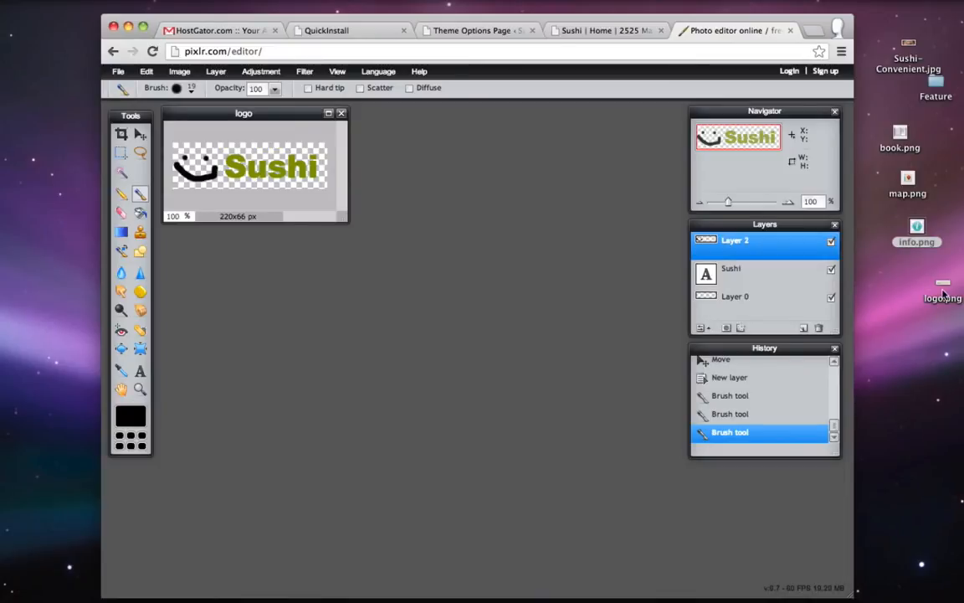
pyautogui.click(918, 288)
pyautogui.click(709, 30)
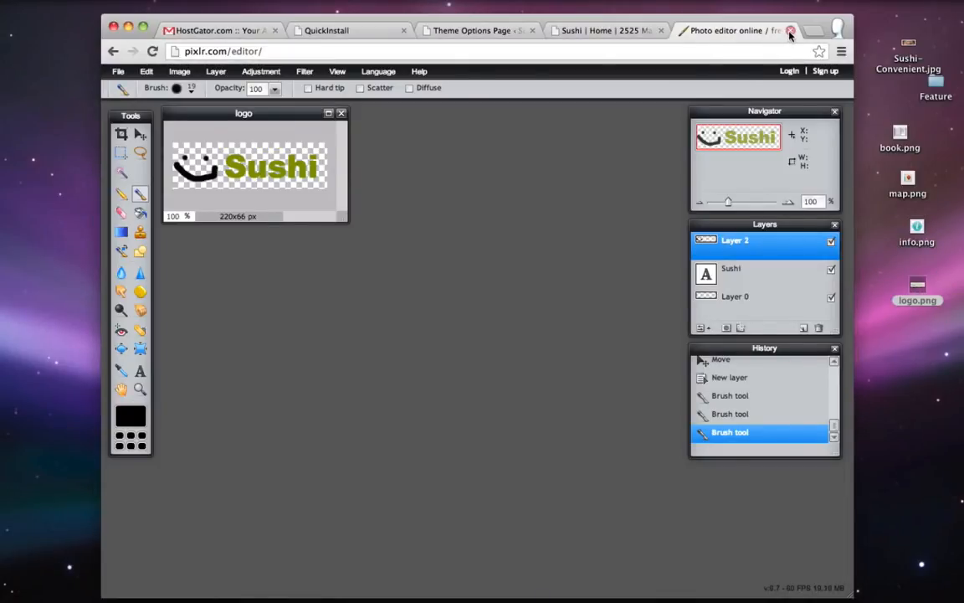
# - Close Pixlr and switch Custom Logo on in the theme's Header options
pyautogui.click(790, 31)
pyautogui.click(506, 31)
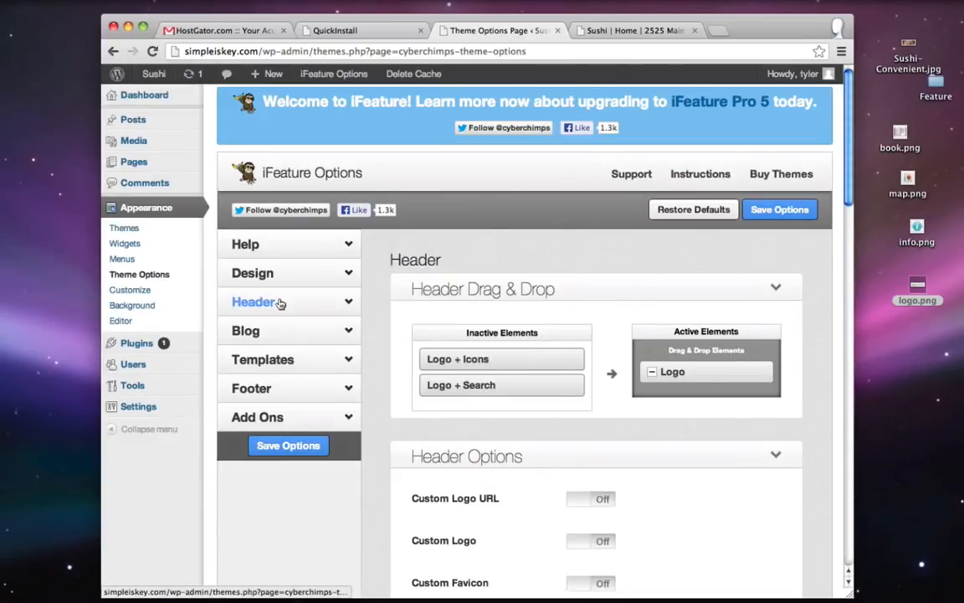
pyautogui.scroll(-3, 517, 285)
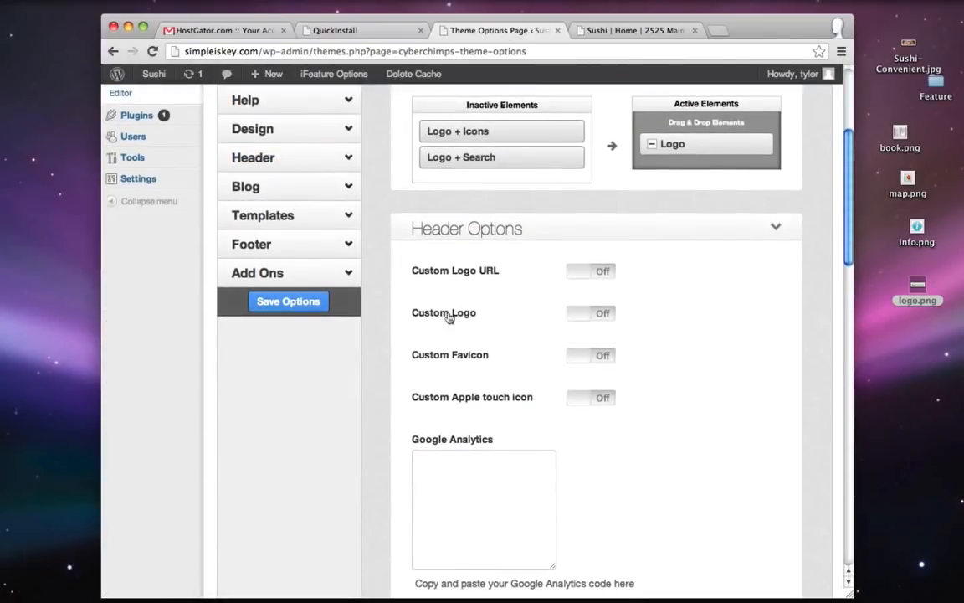
pyautogui.click(603, 317)
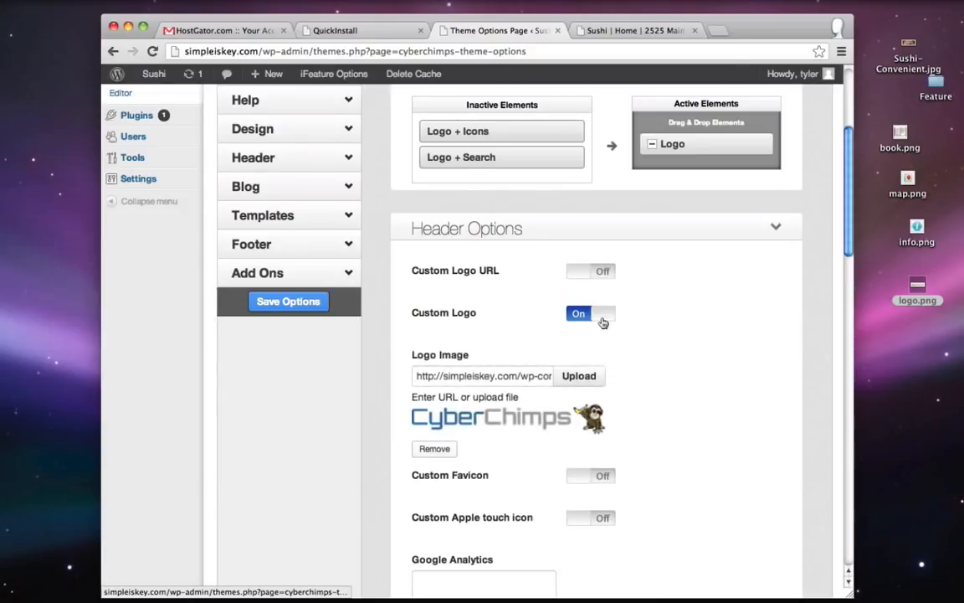
# - Upload logo.png from the Desktop as the Logo Image and save the options
pyautogui.scroll(-1, 603, 318)
pyautogui.click(575, 333)
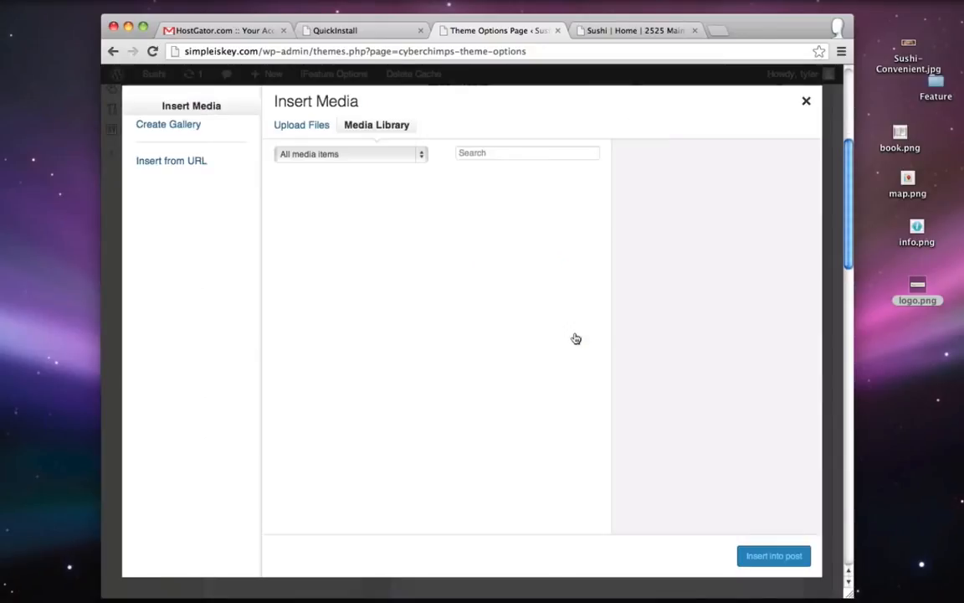
pyautogui.click(298, 127)
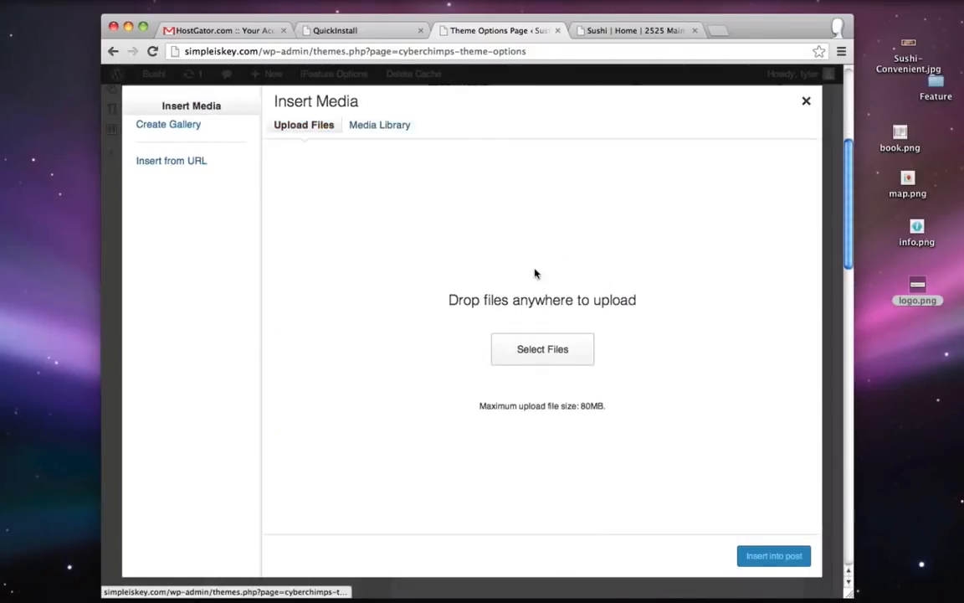
pyautogui.click(553, 350)
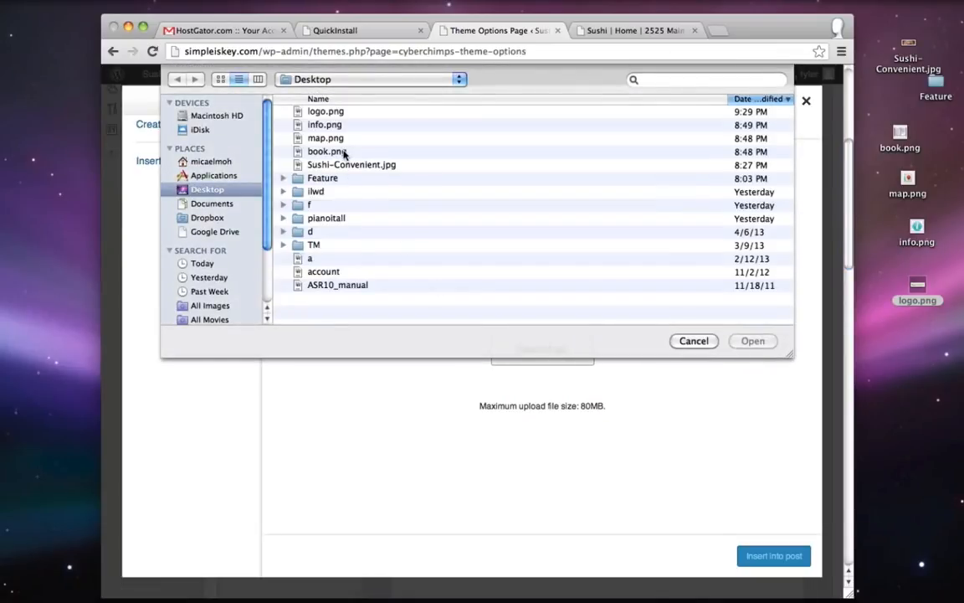
pyautogui.doubleClick(324, 111)
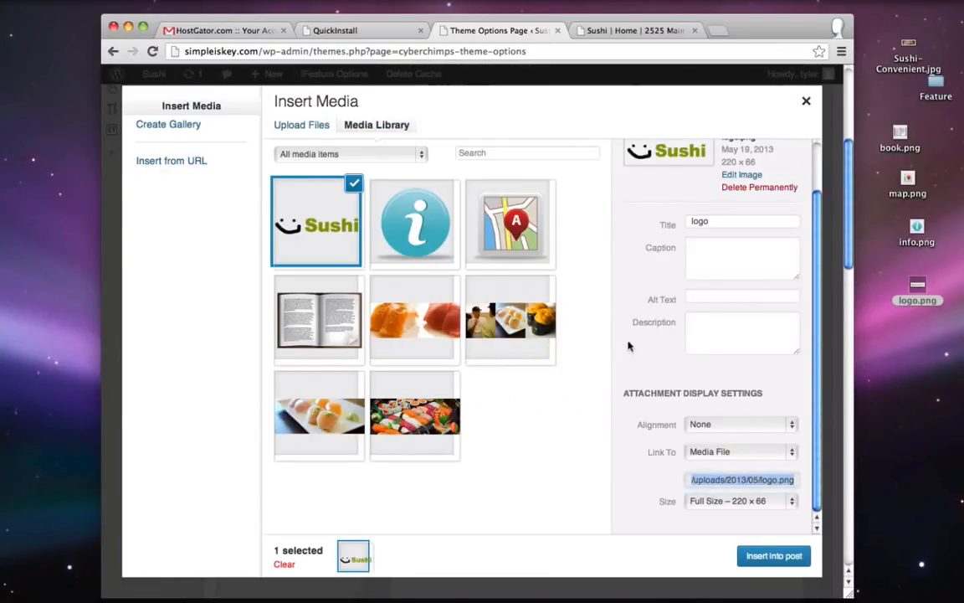
pyautogui.click(775, 555)
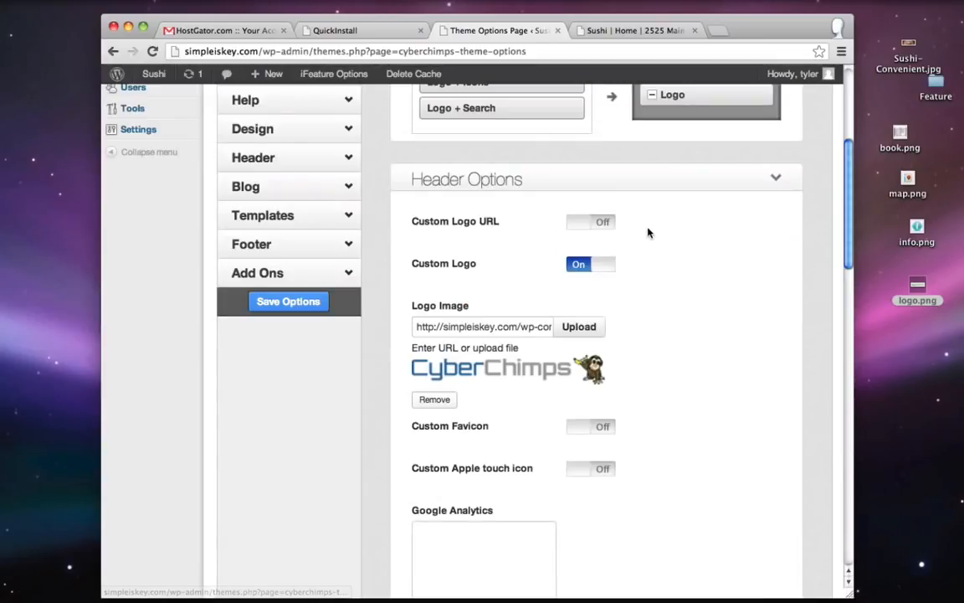
pyautogui.scroll(5, 662, 225)
pyautogui.click(780, 214)
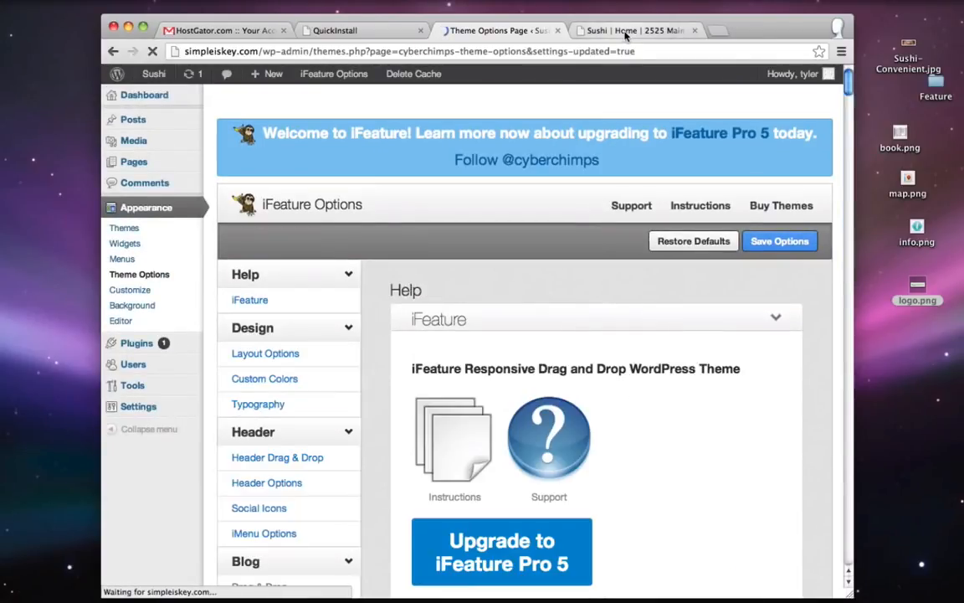
pyautogui.click(626, 31)
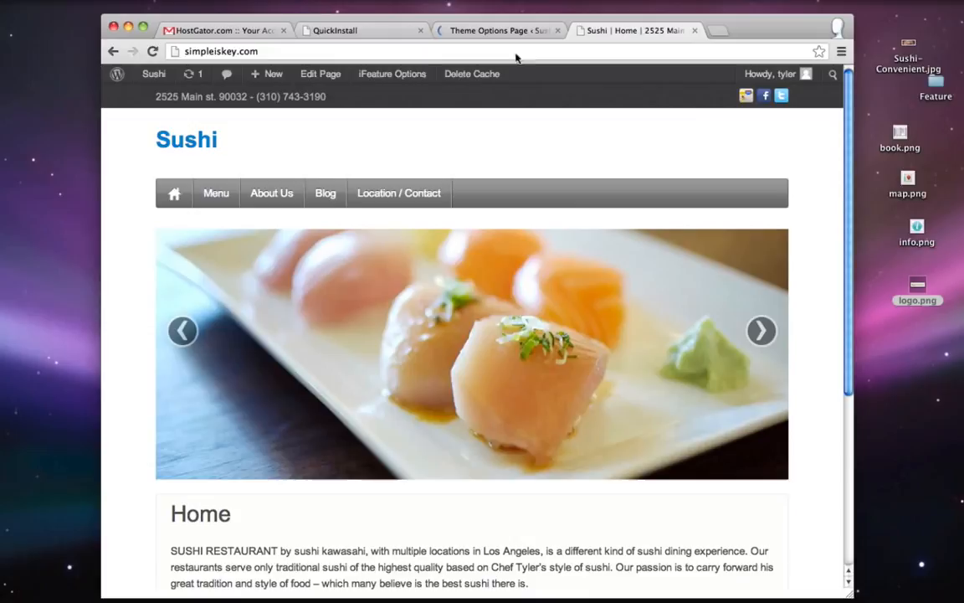
# - Reload the homepage to look for the logo, then return to theme options
pyautogui.click(152, 51)
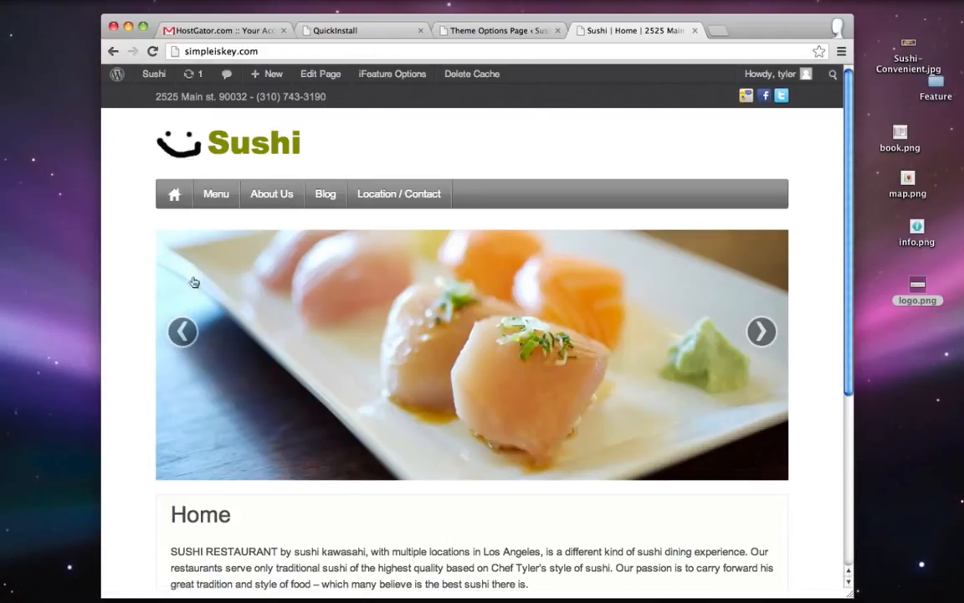
pyautogui.click(484, 32)
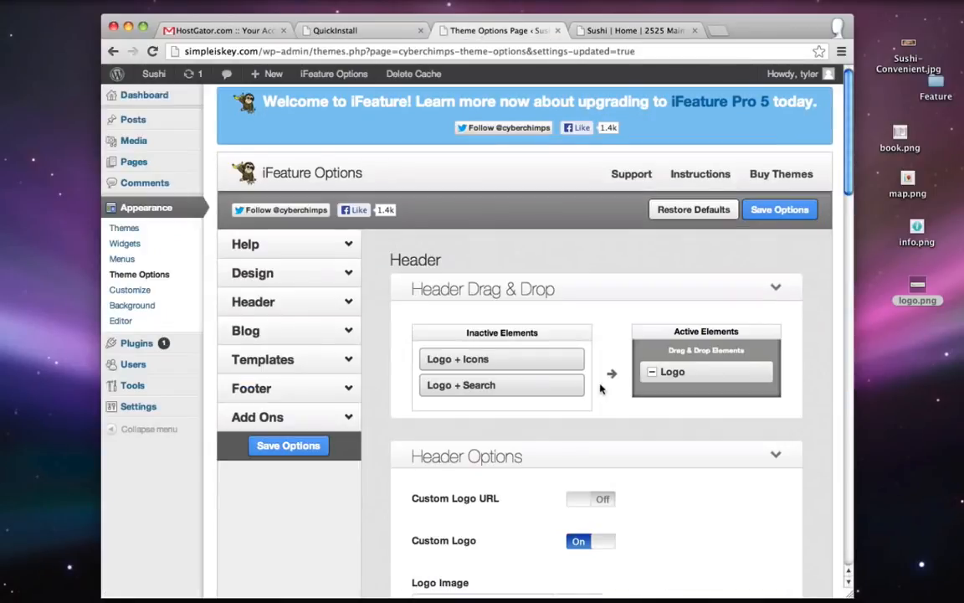
pyautogui.scroll(-5, 543, 350)
# - Re-upload logo.png from the Feature folder as the header logo and save the options
pyautogui.click(572, 308)
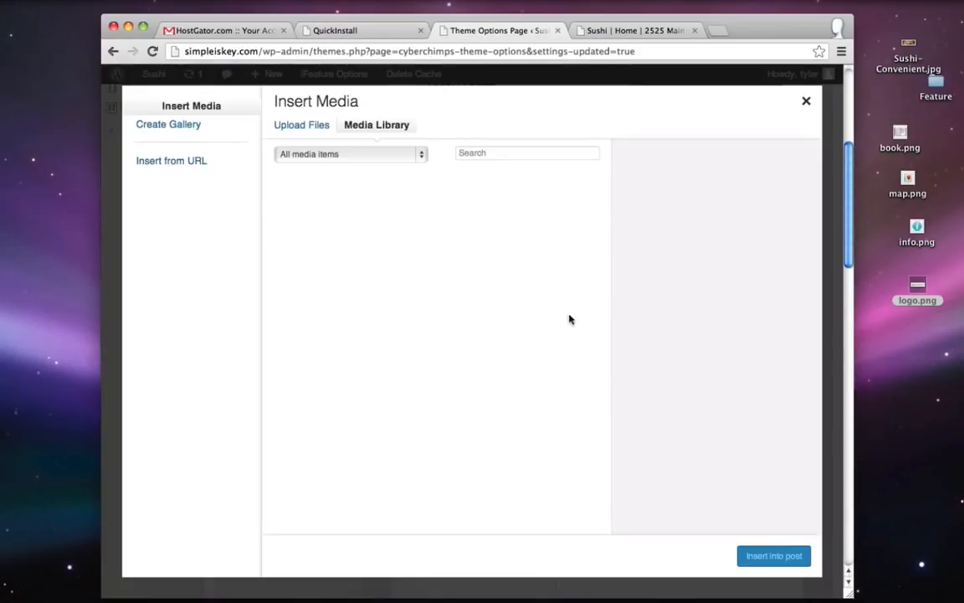
pyautogui.click(303, 127)
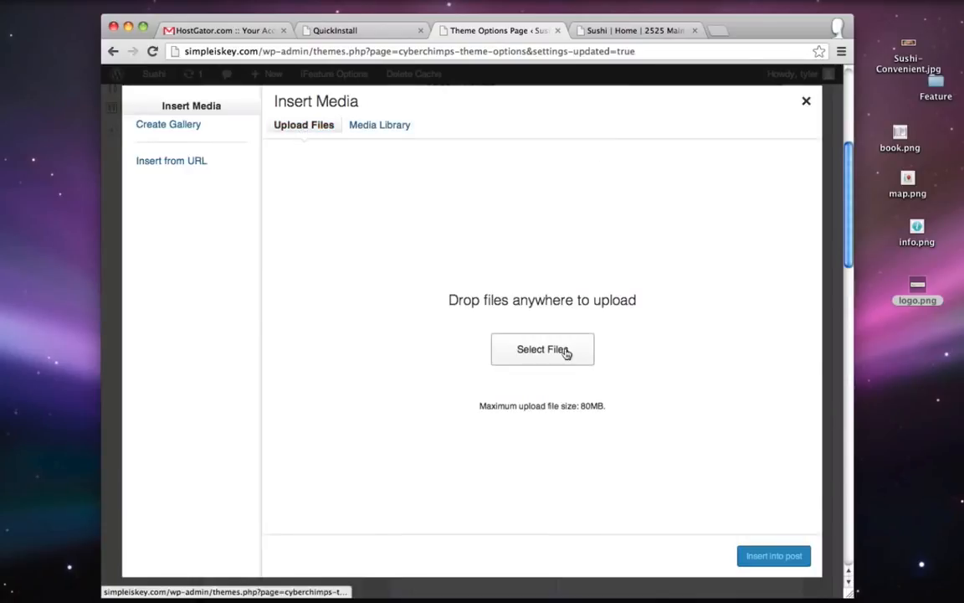
pyautogui.click(560, 352)
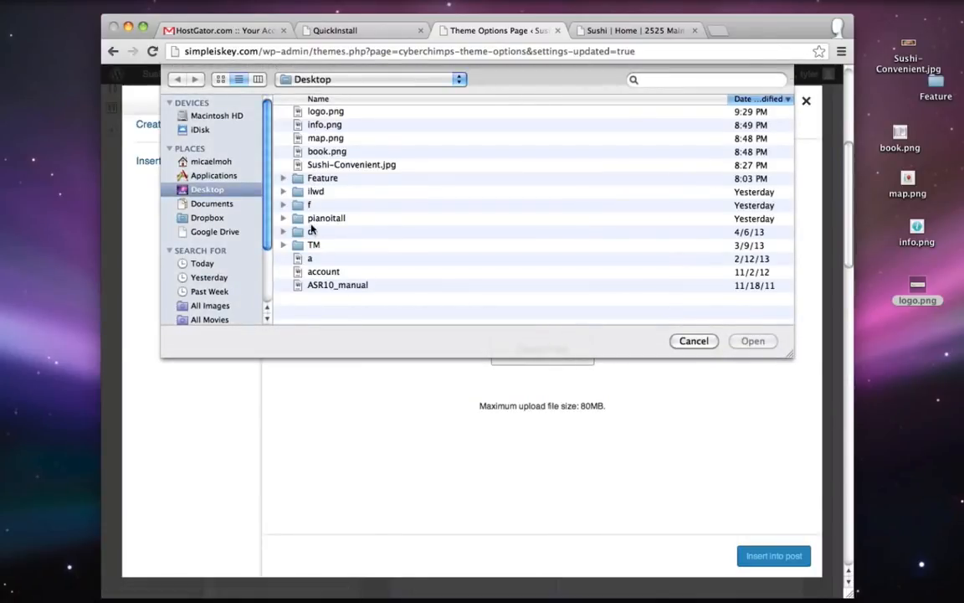
pyautogui.doubleClick(314, 179)
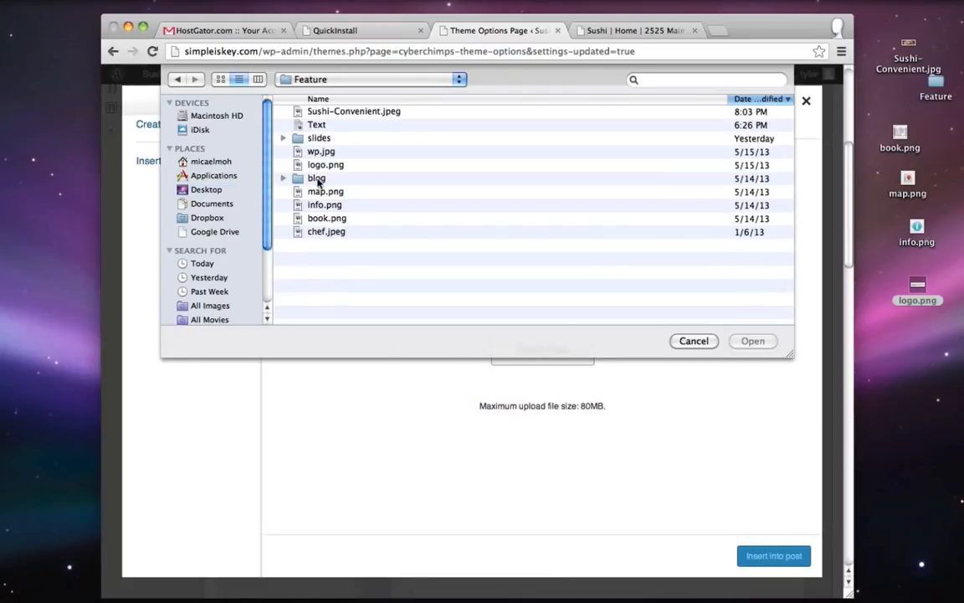
pyautogui.doubleClick(325, 164)
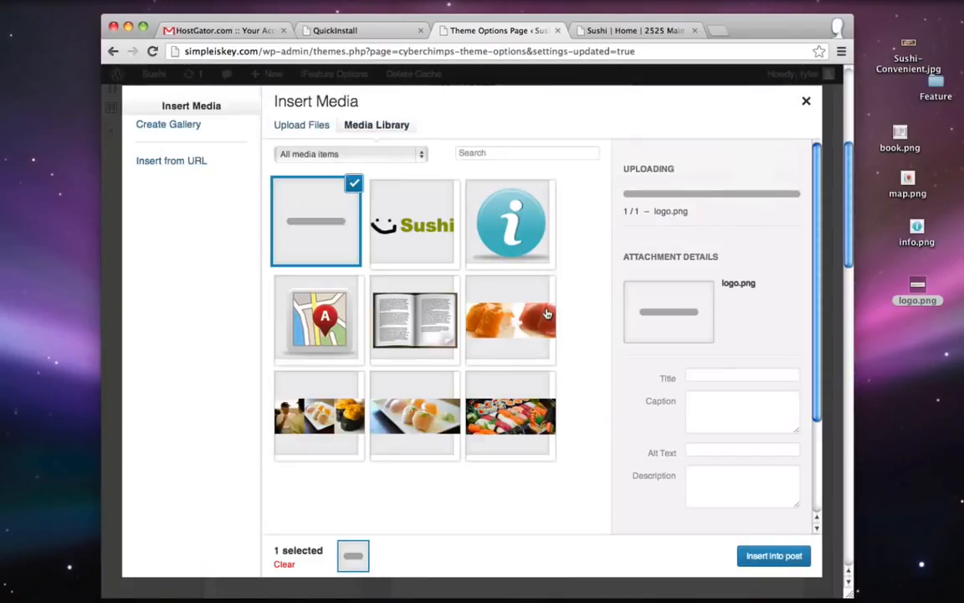
pyautogui.click(770, 555)
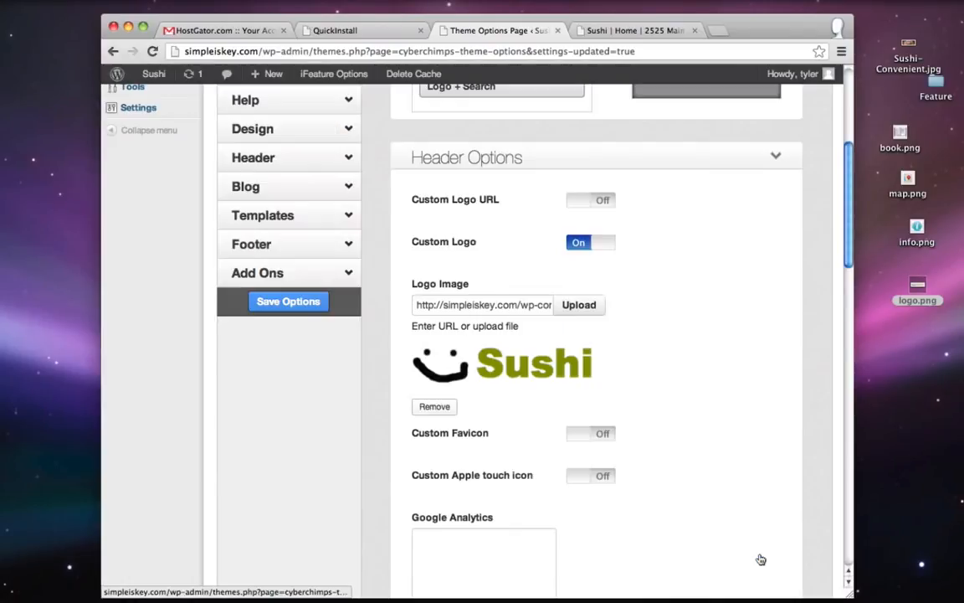
pyautogui.scroll(5, 636, 377)
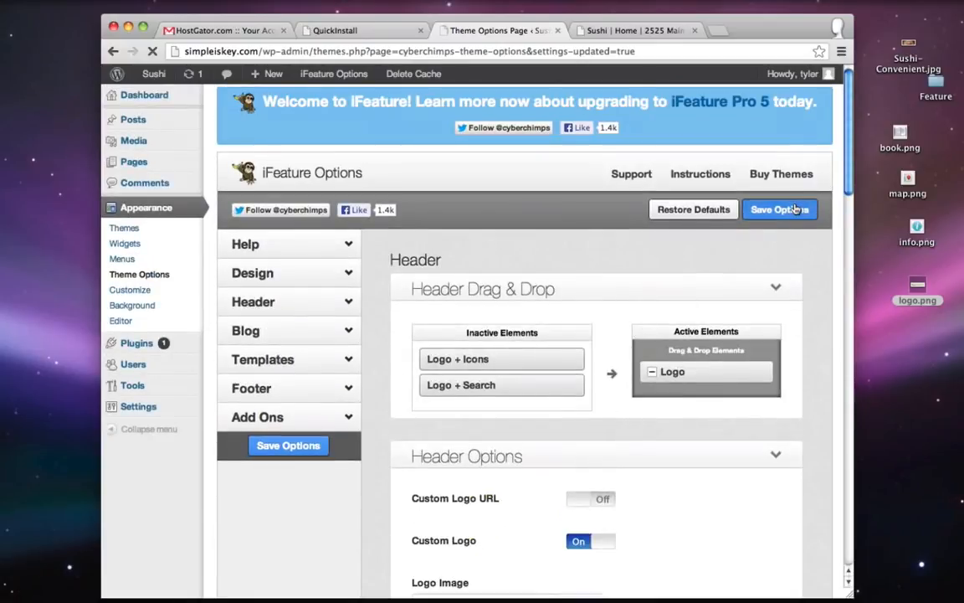
pyautogui.click(784, 209)
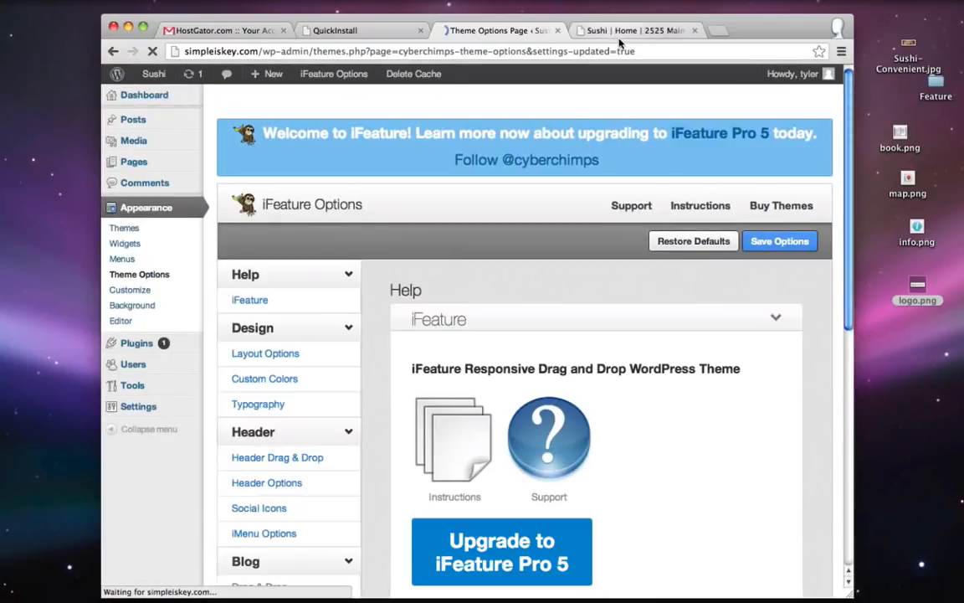
pyautogui.click(618, 31)
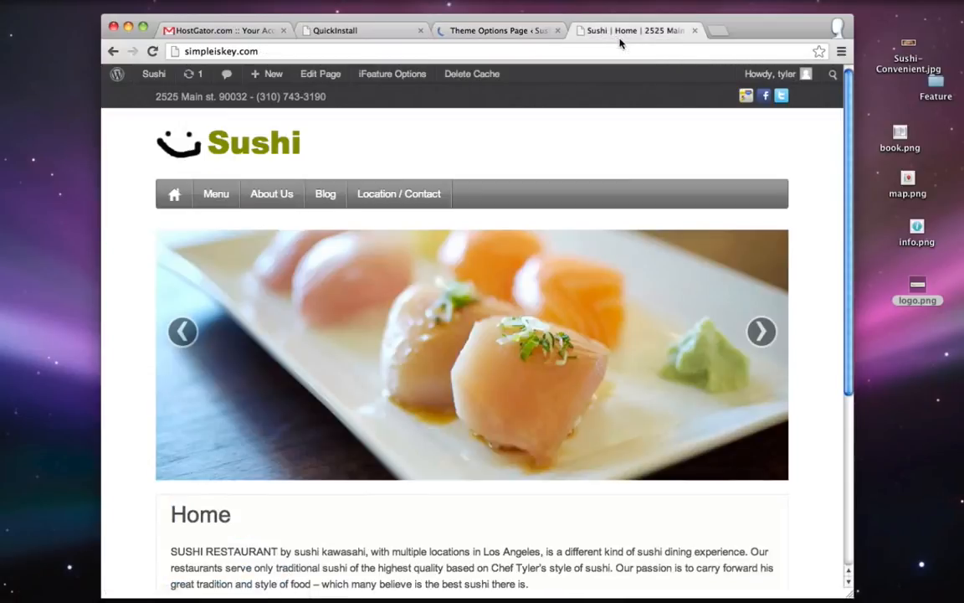
# - Reload the homepage to see the smiley Sushi logo, then open the empty Menu page
pyautogui.click(152, 52)
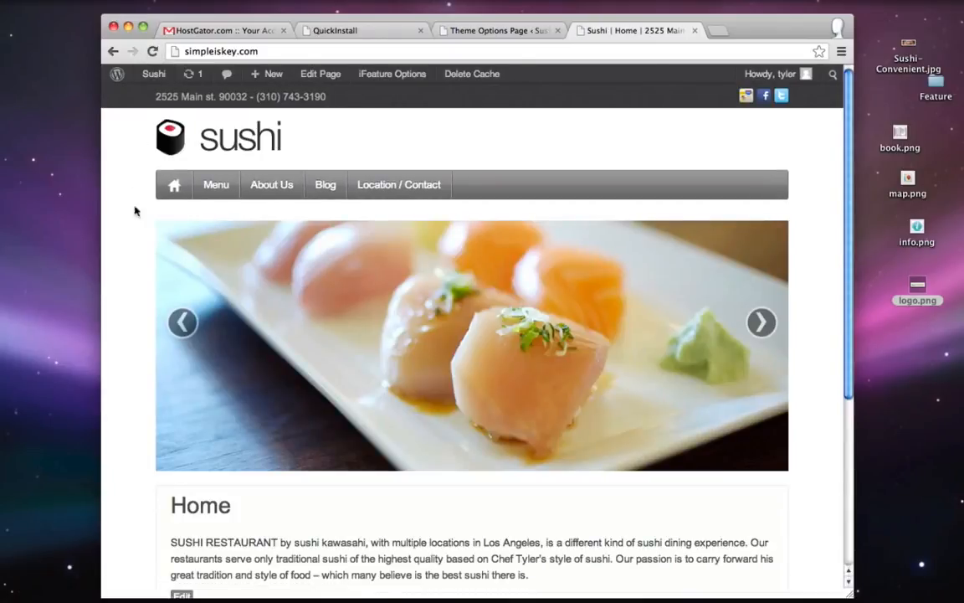
pyautogui.scroll(-5, 690, 147)
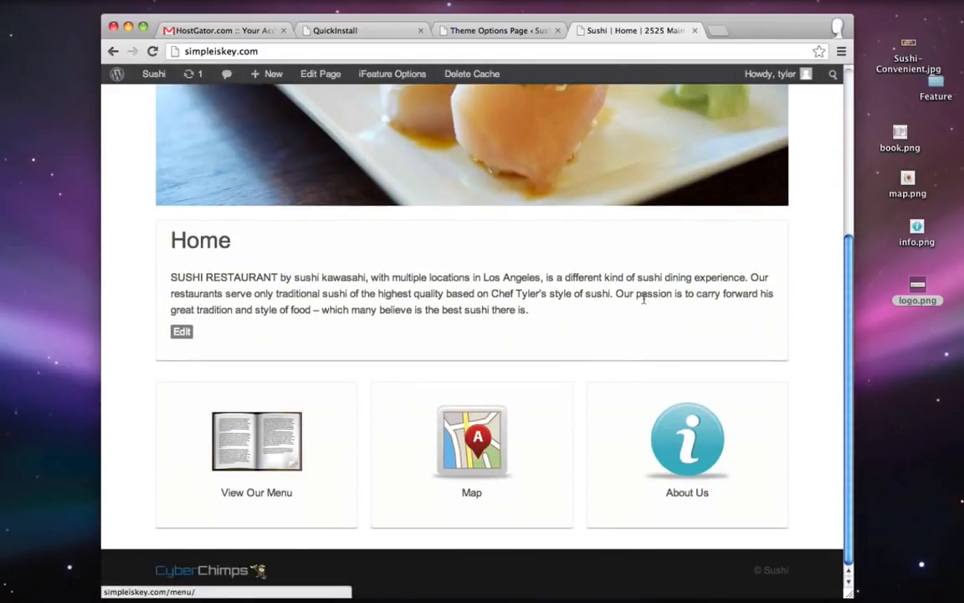
pyautogui.scroll(5, 606, 388)
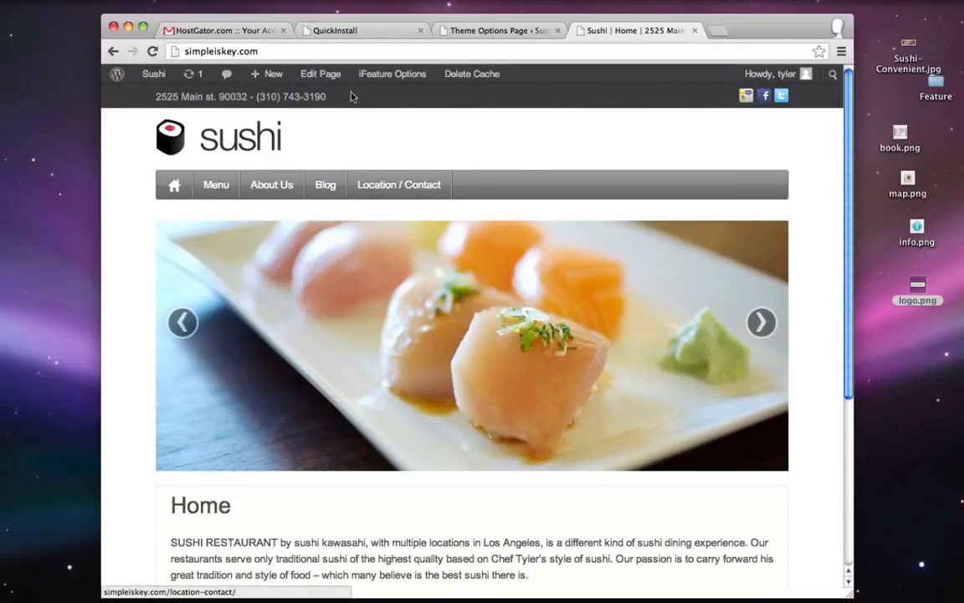
pyautogui.click(222, 186)
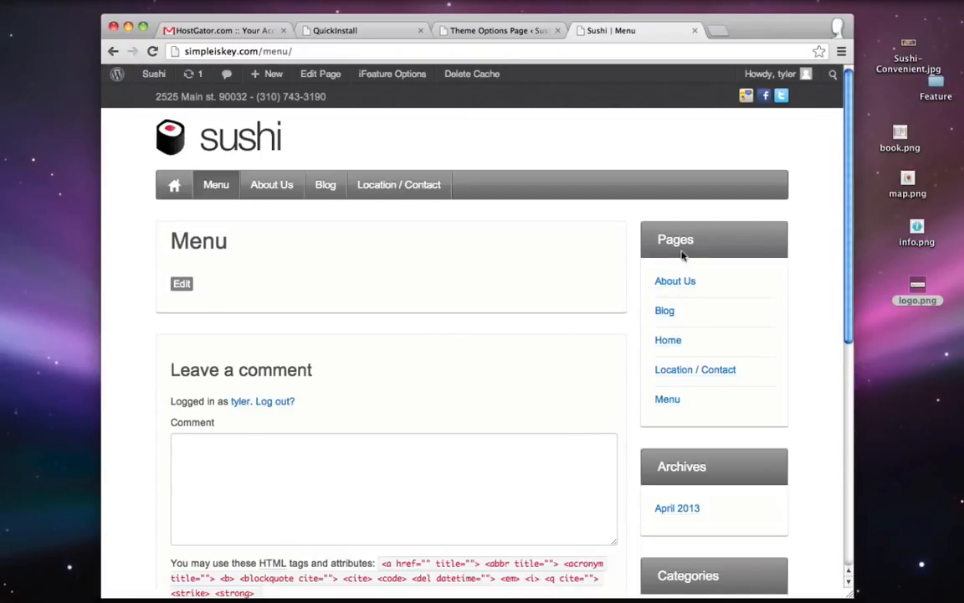
# - Preview menu.jpeg from the desktop Feature folder, then close it and return to Theme Options
pyautogui.doubleClick(939, 86)
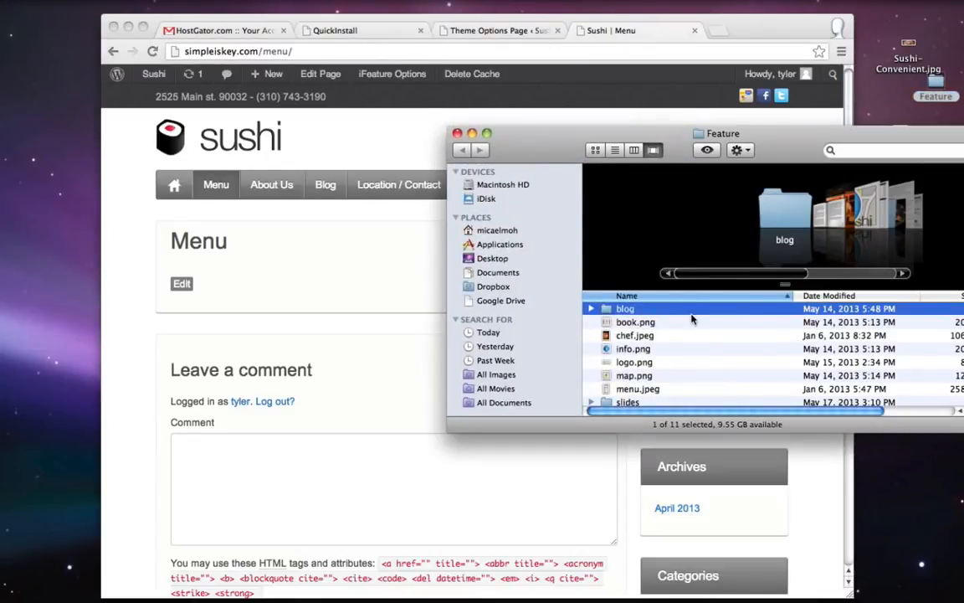
pyautogui.doubleClick(626, 389)
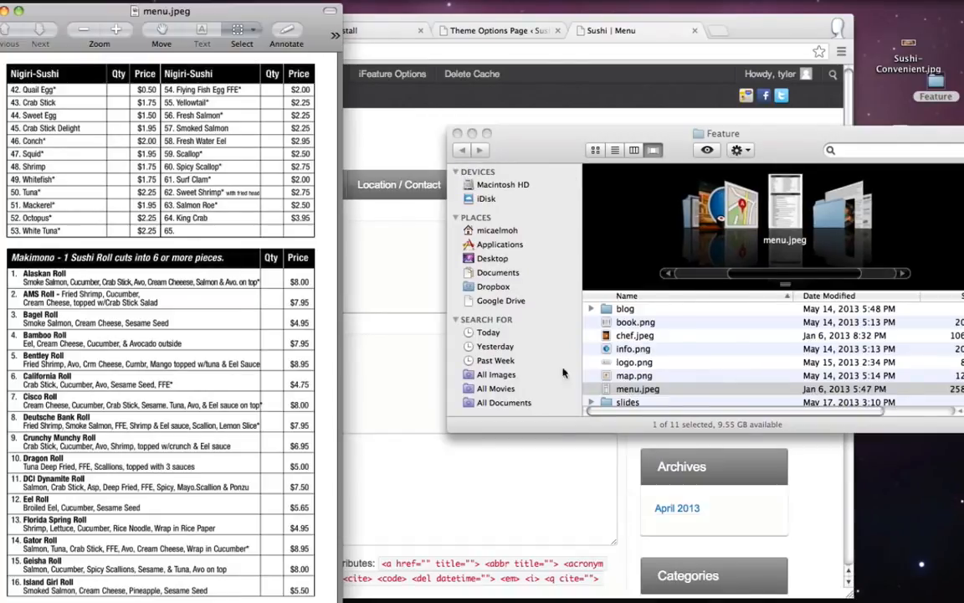
pyautogui.click(4, 10)
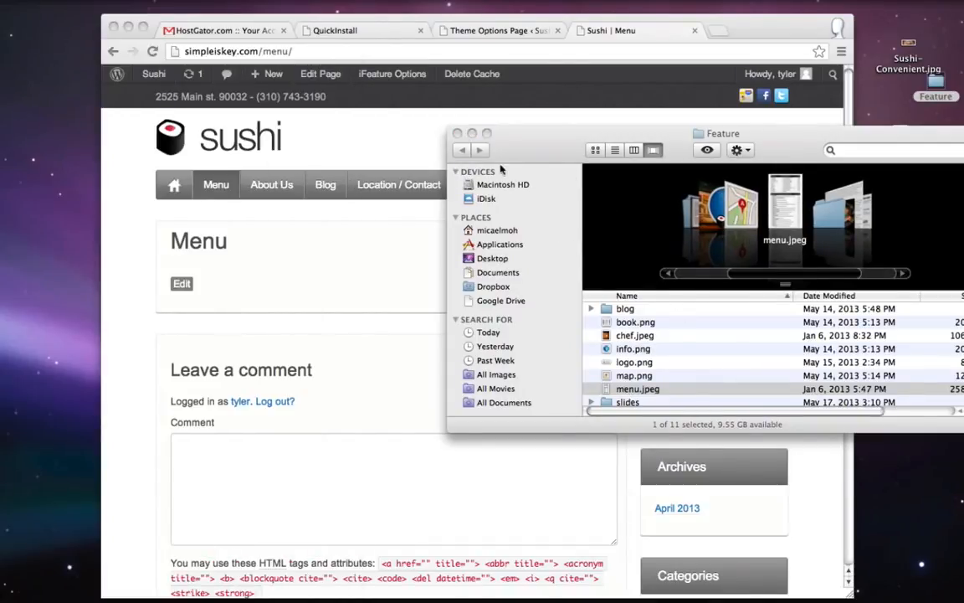
pyautogui.click(457, 133)
pyautogui.click(473, 31)
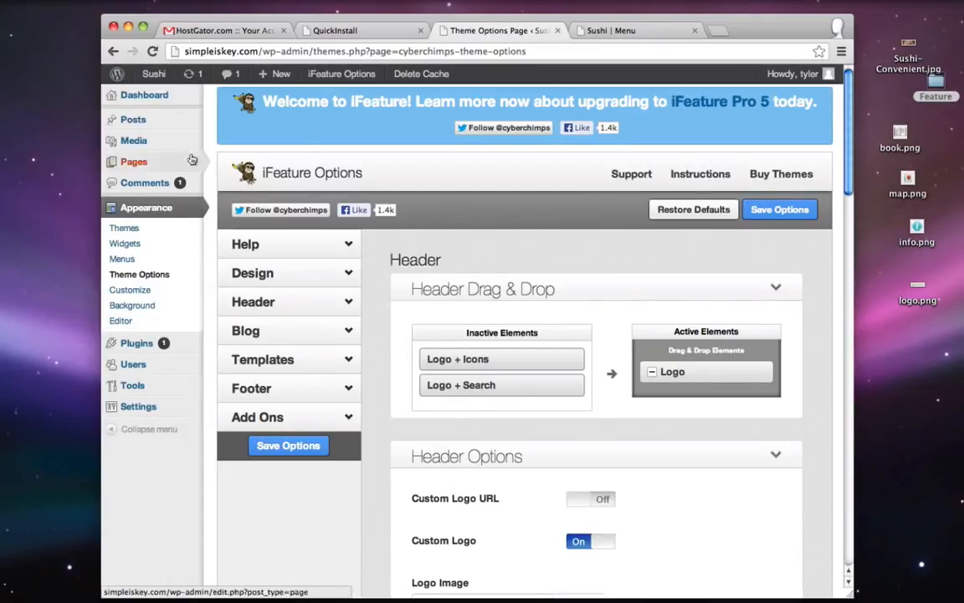
# - Open the Menu page for editing with the cursor placed in its body
pyautogui.click(138, 163)
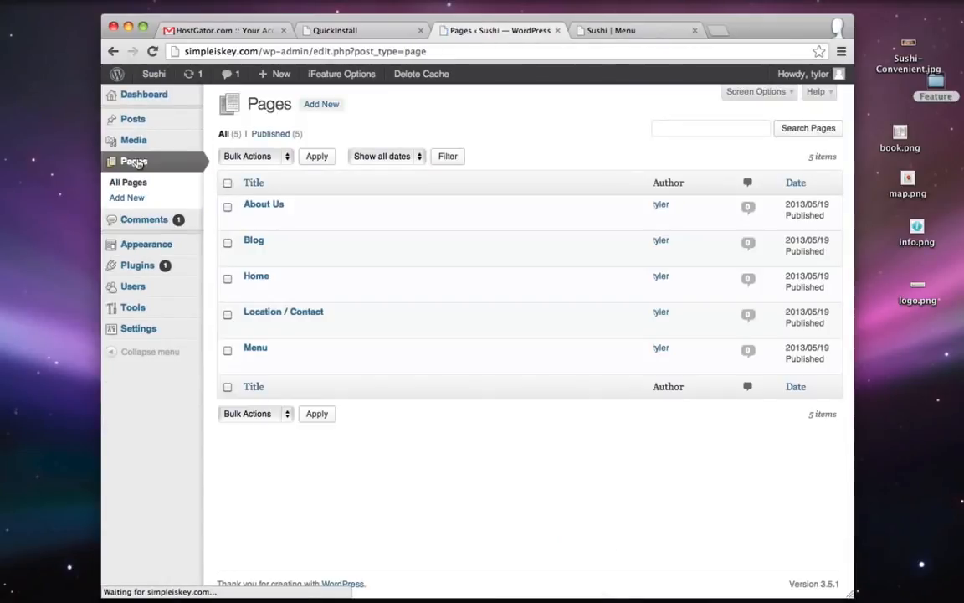
pyautogui.moveTo(254, 360)
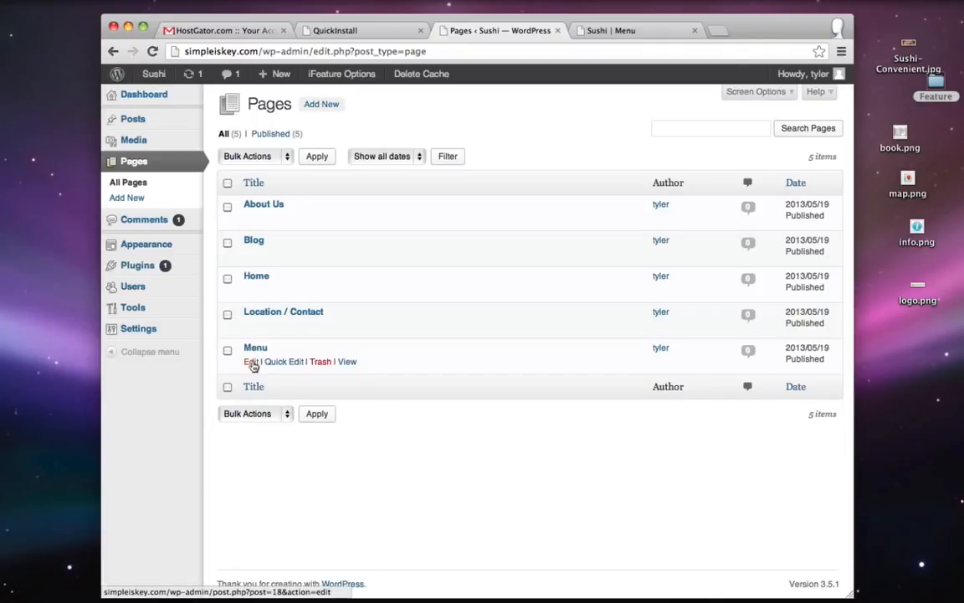
pyautogui.click(252, 363)
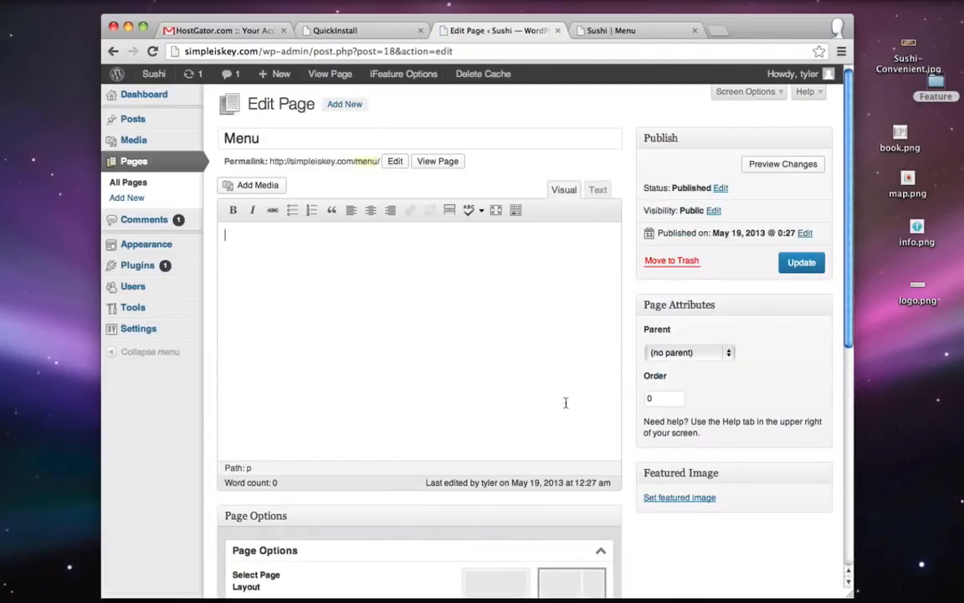
pyautogui.click(310, 435)
# - Upload menu.jpeg from the Feature folder through Add Media
pyautogui.click(252, 186)
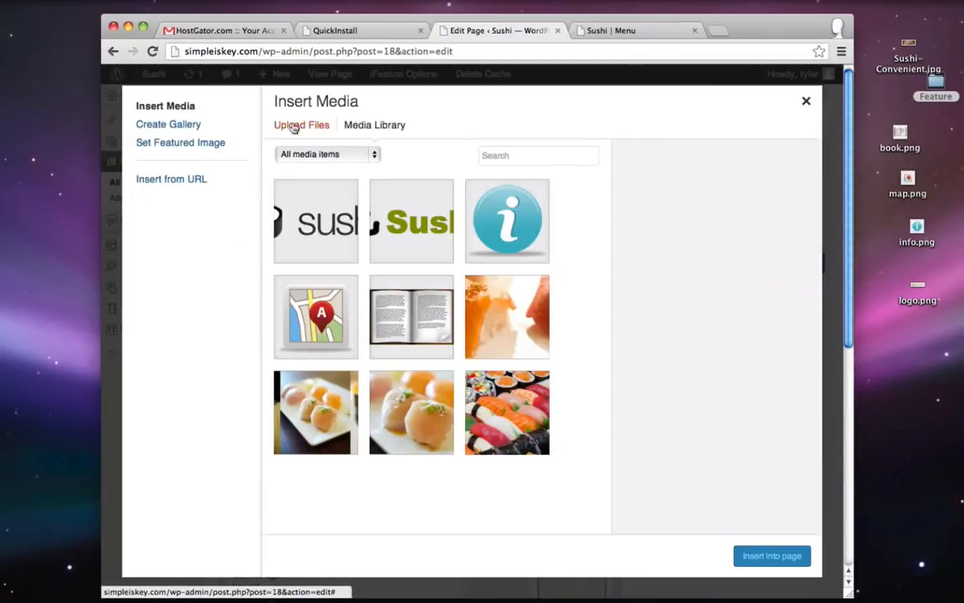
pyautogui.click(293, 126)
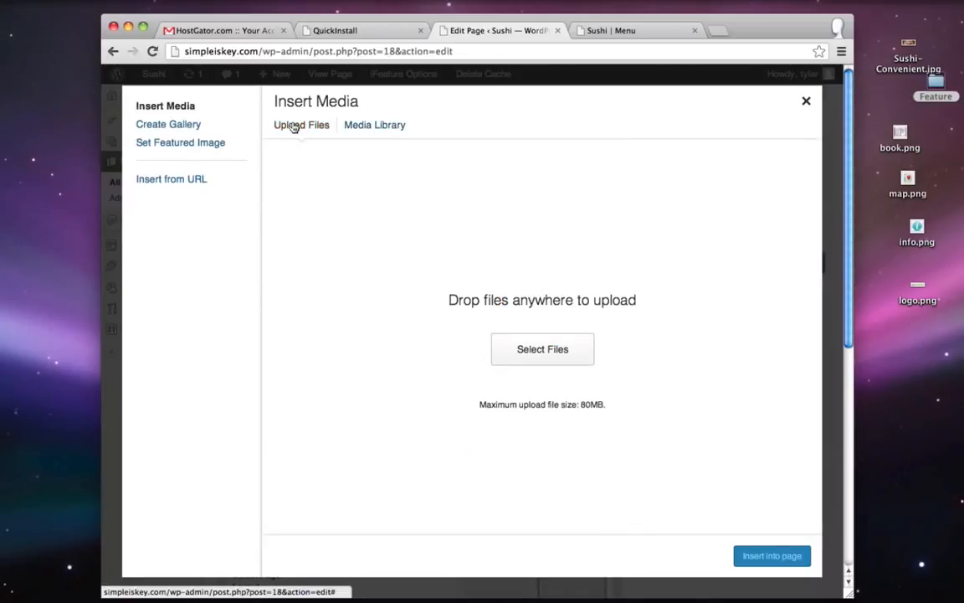
pyautogui.click(529, 352)
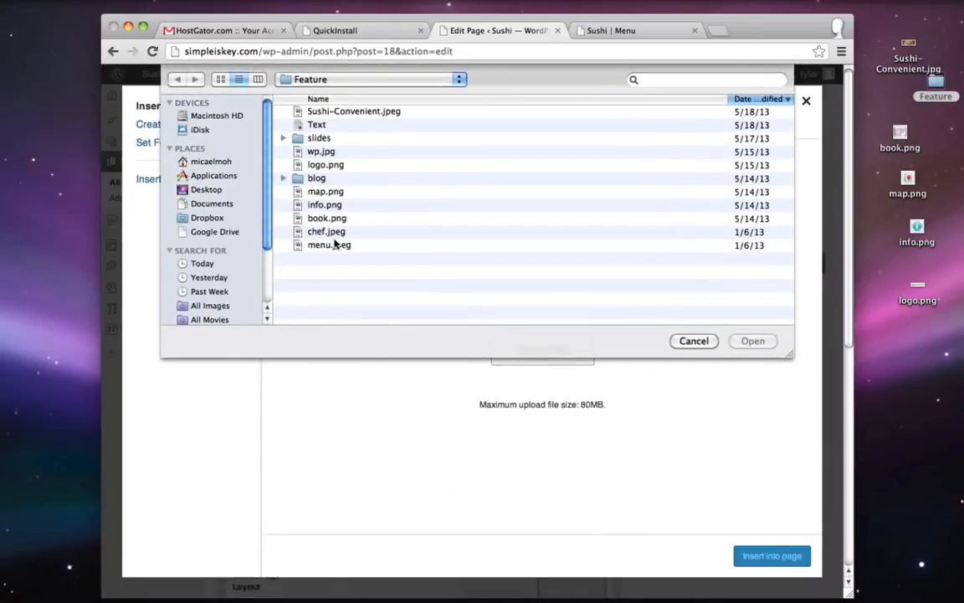
pyautogui.click(329, 245)
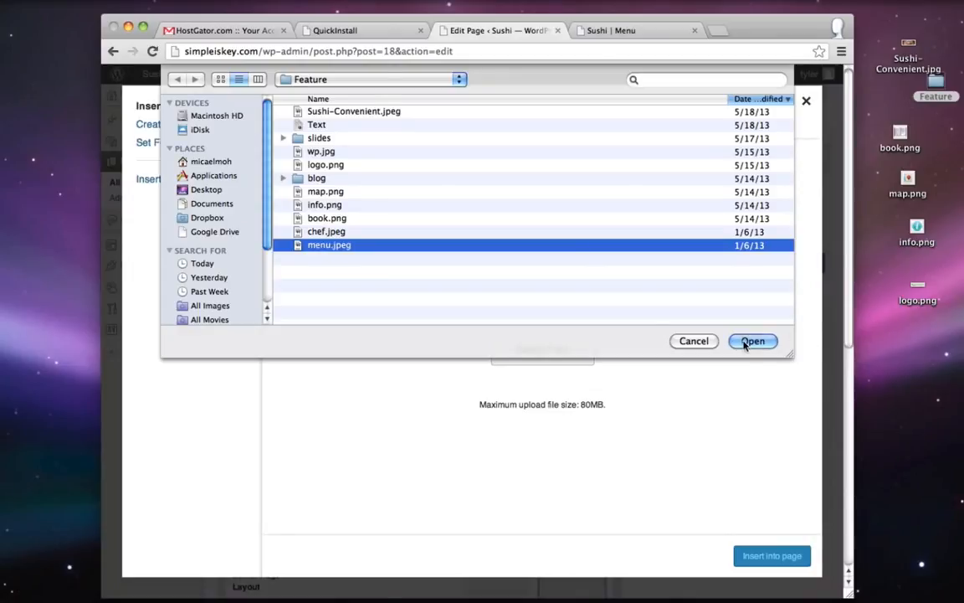
pyautogui.click(746, 340)
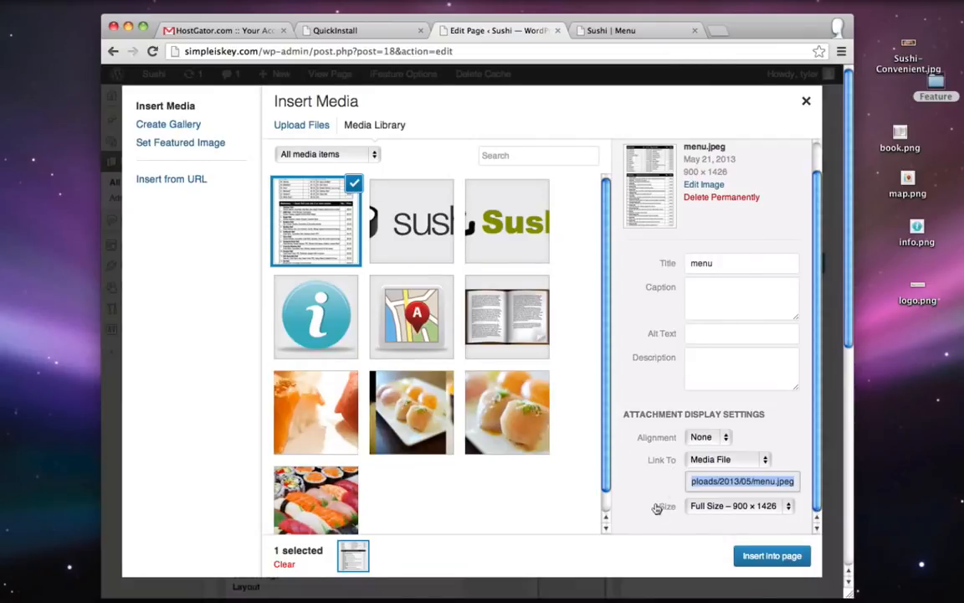
# - Insert menu.jpeg into the page at Full size with Link To set to None
pyautogui.click(727, 506)
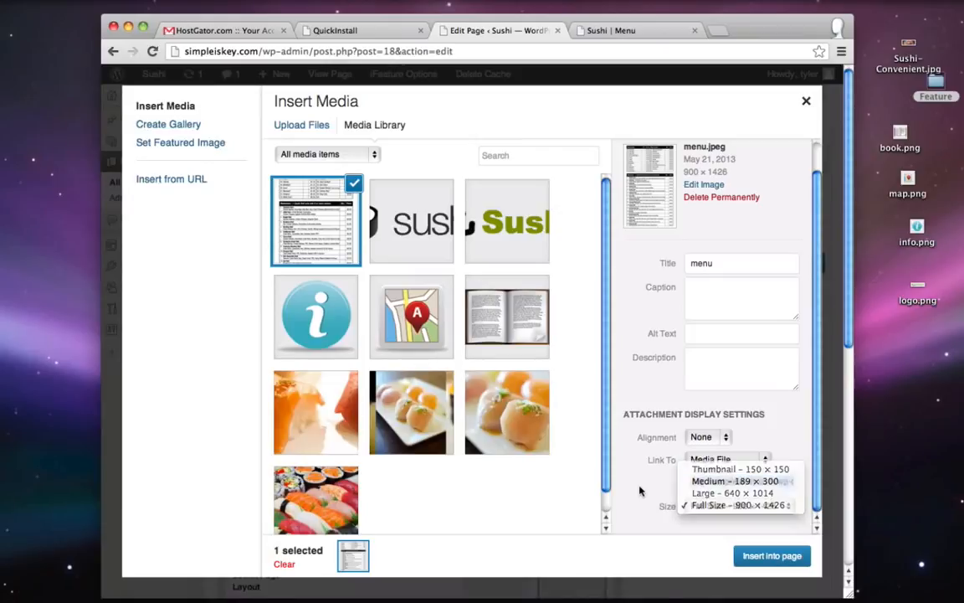
pyautogui.click(661, 465)
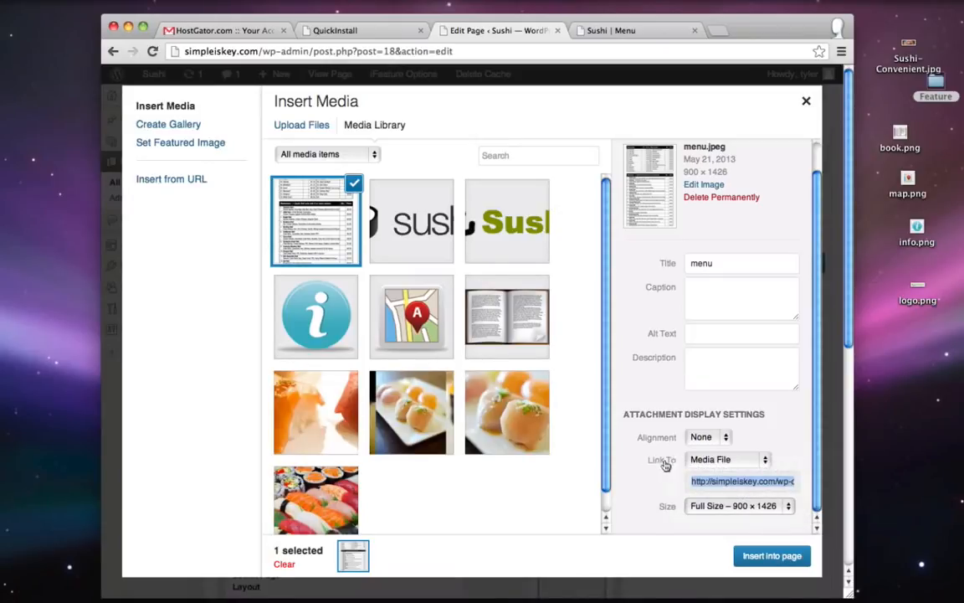
pyautogui.click(694, 459)
pyautogui.click(702, 483)
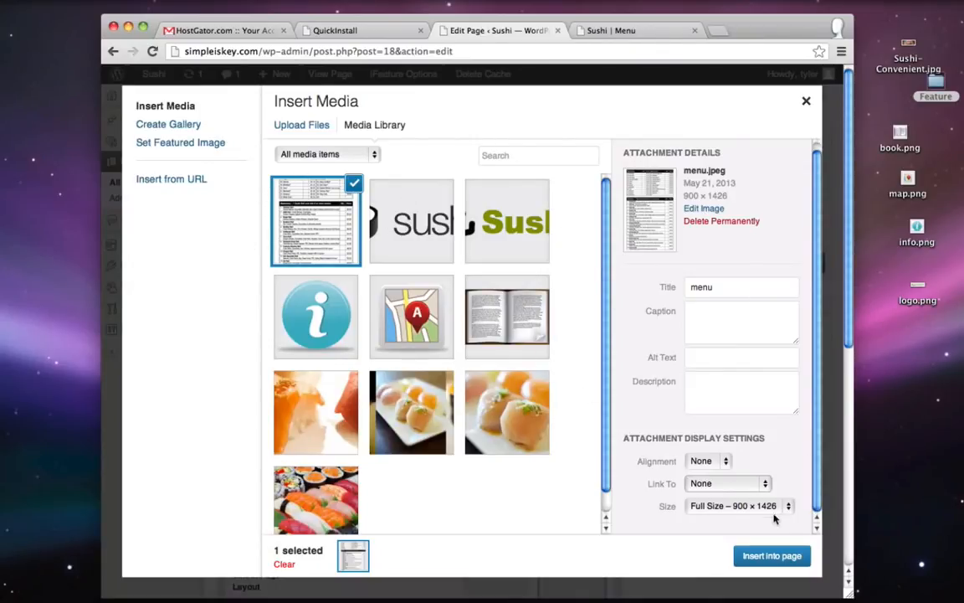
pyautogui.click(772, 556)
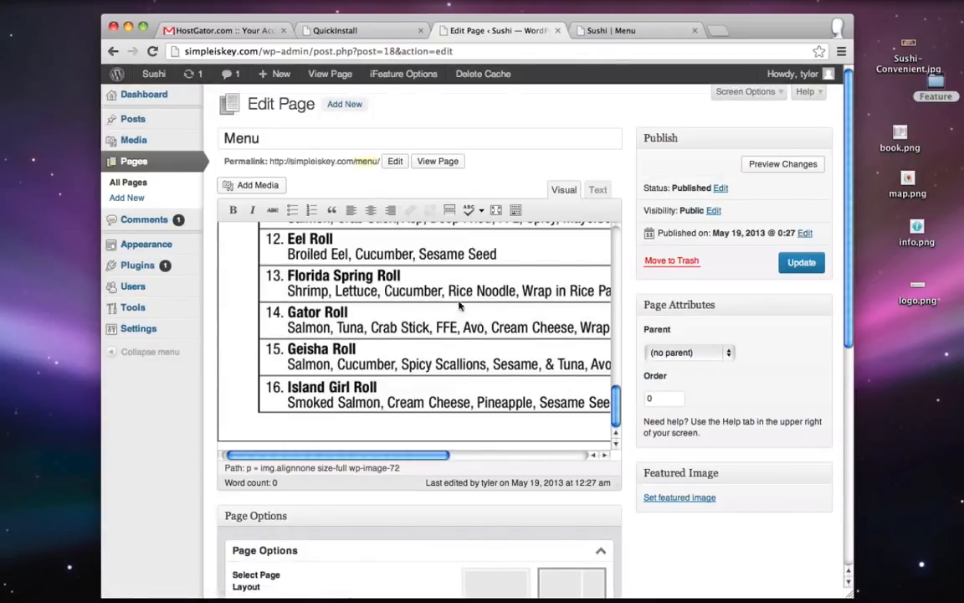
# - Center the inserted menu image and preview the live Menu page
pyautogui.click(423, 307)
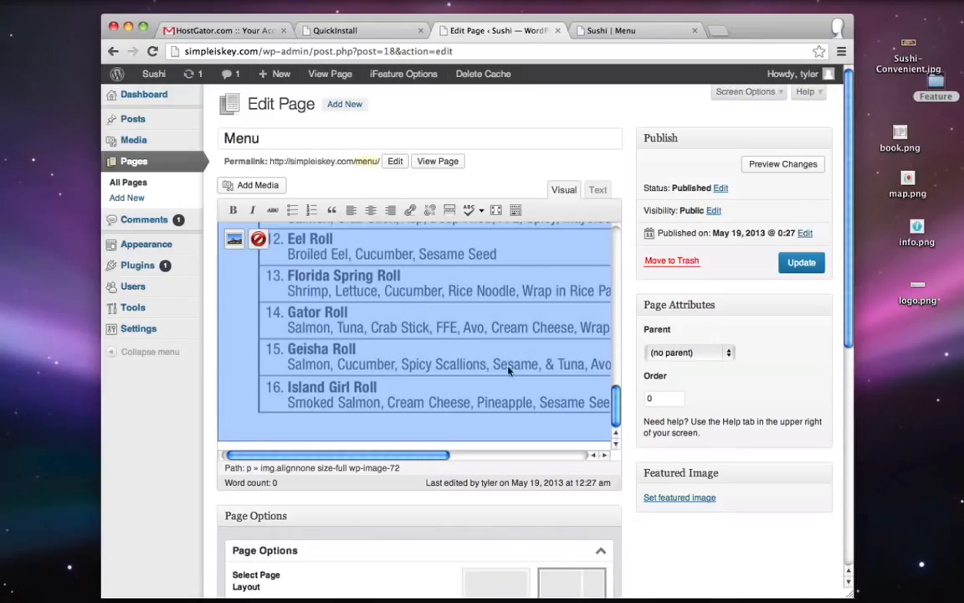
pyautogui.click(371, 210)
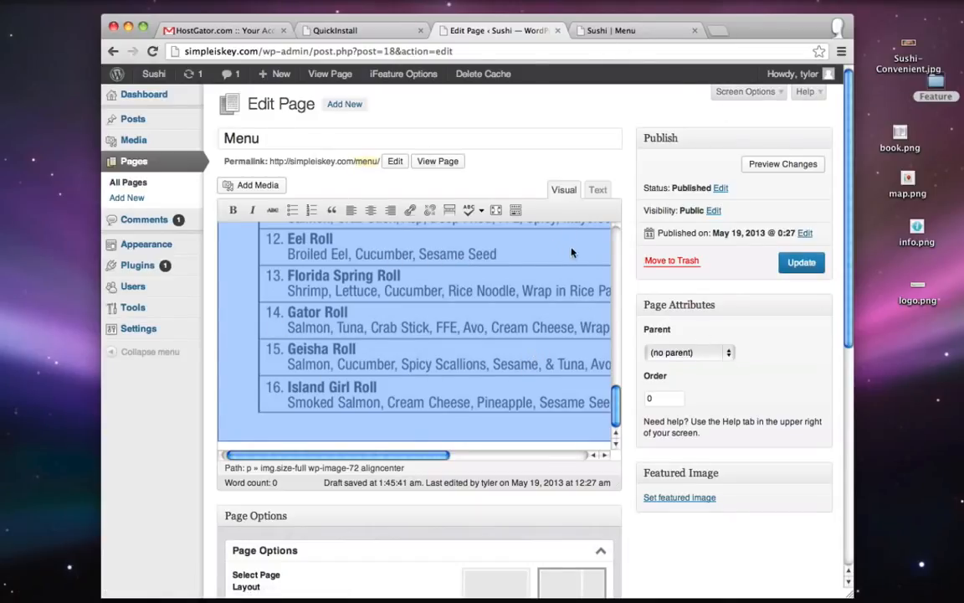
pyautogui.click(602, 28)
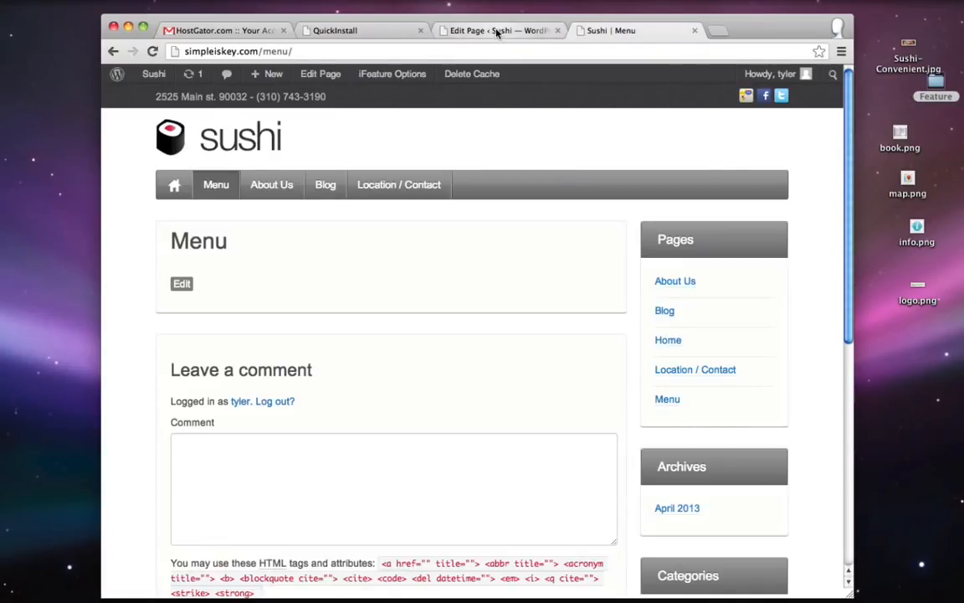
pyautogui.click(448, 30)
# - Switch the Menu page to the no-sidebar layout and check it live
pyautogui.scroll(-3, 160, 412)
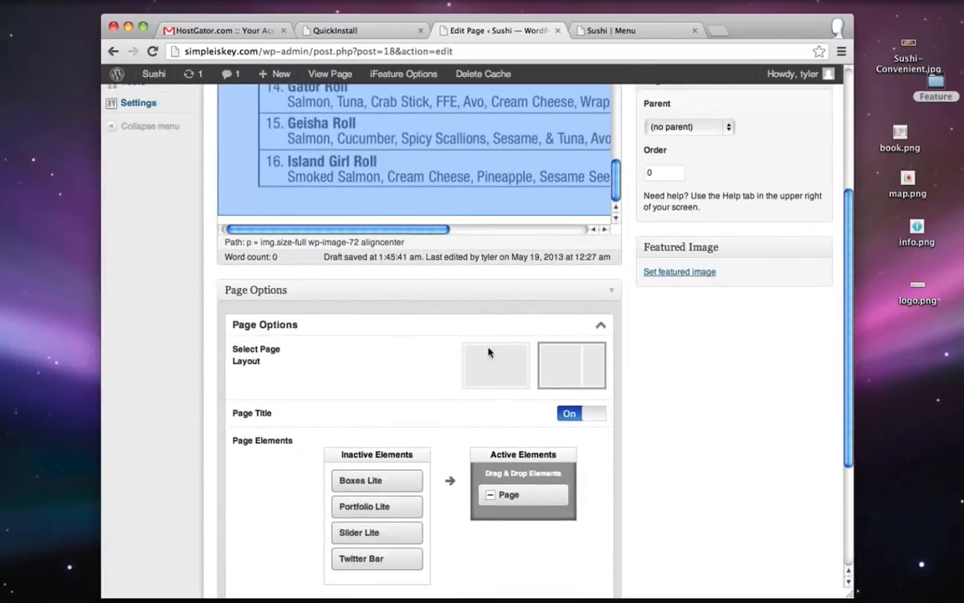
pyautogui.click(507, 373)
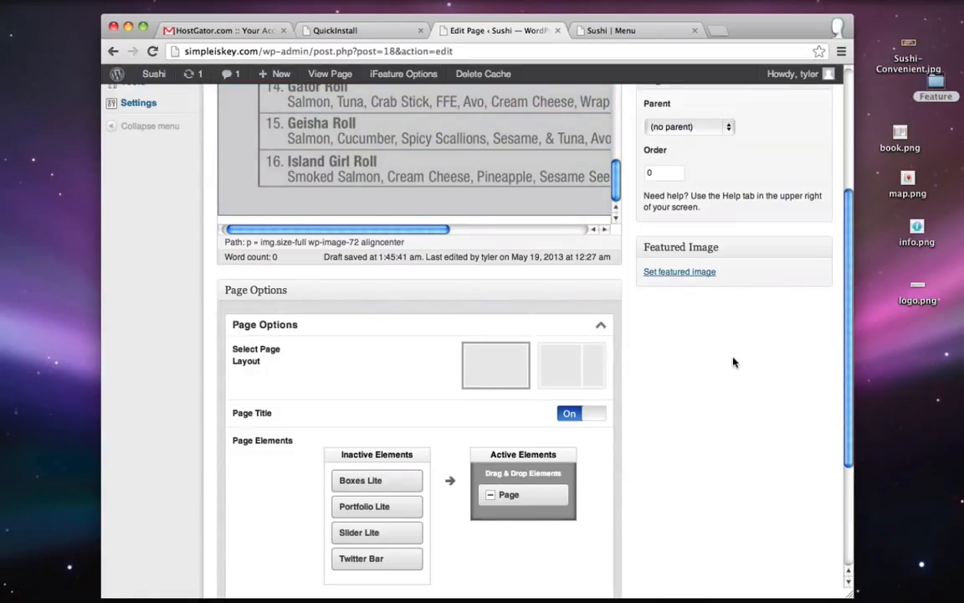
pyautogui.click(590, 31)
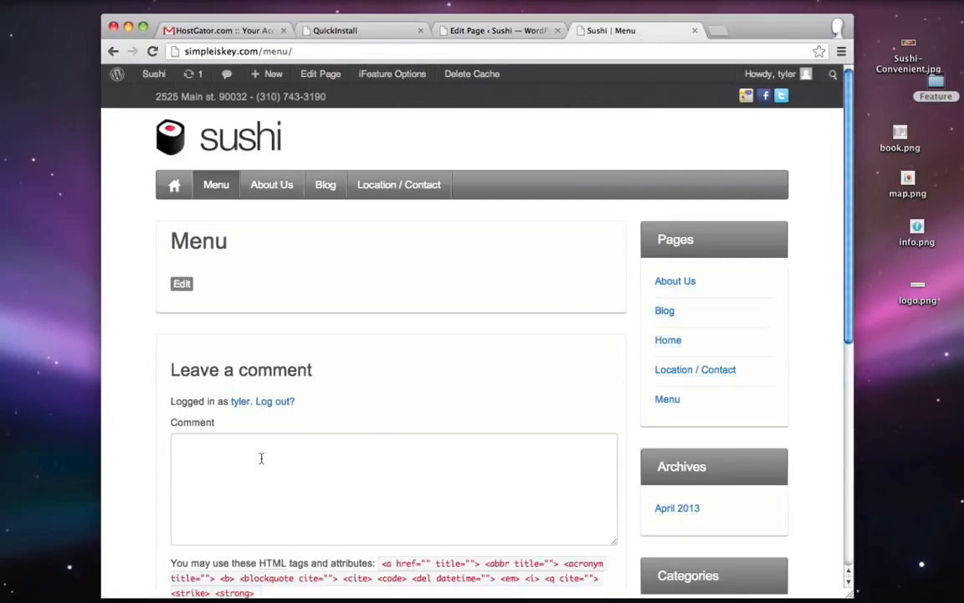
pyautogui.click(478, 30)
# - Uncheck Allow comments via Screen Options' Discussion box and update the Menu page
pyautogui.scroll(-3, 177, 370)
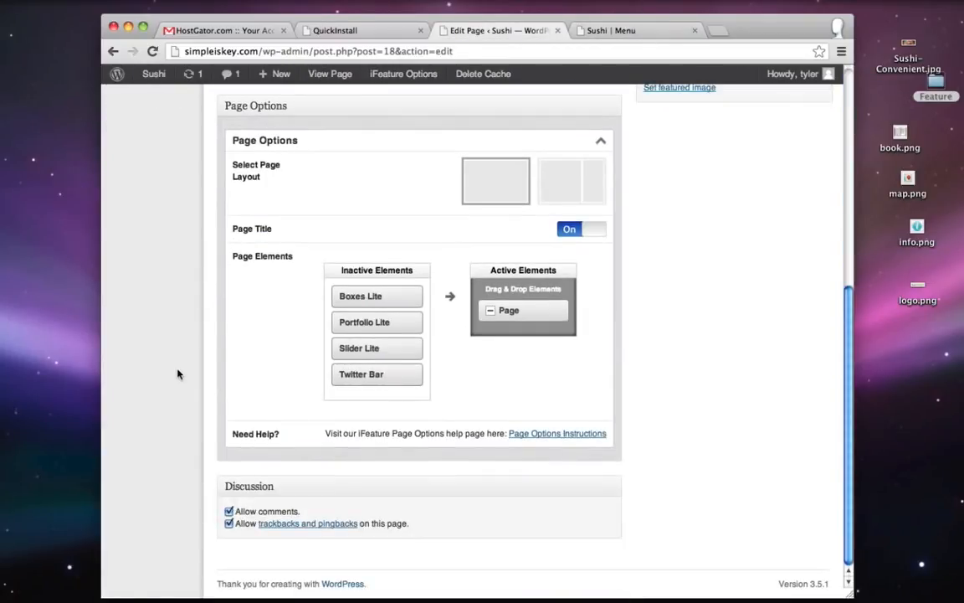
pyautogui.scroll(8, 251, 476)
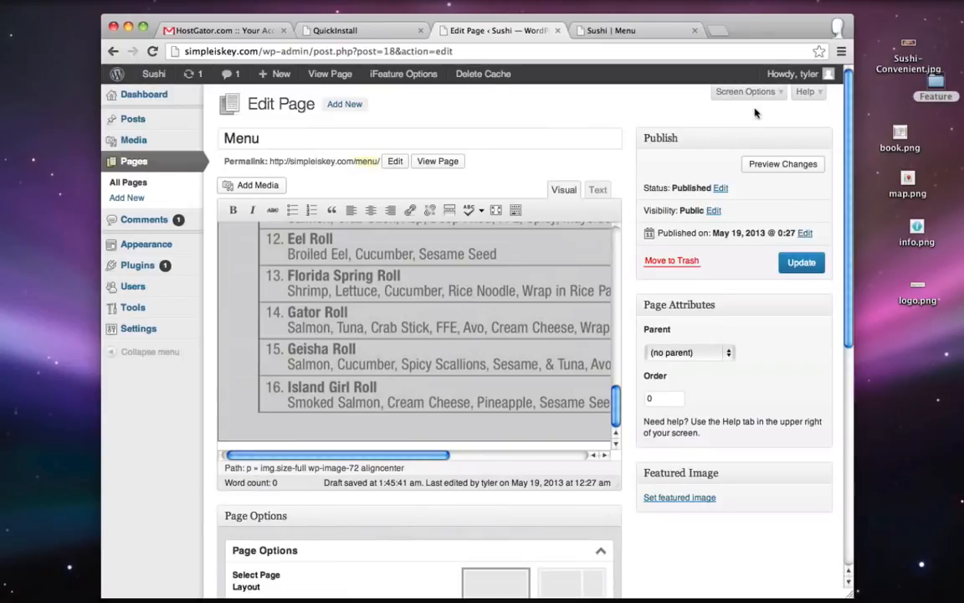
pyautogui.click(745, 92)
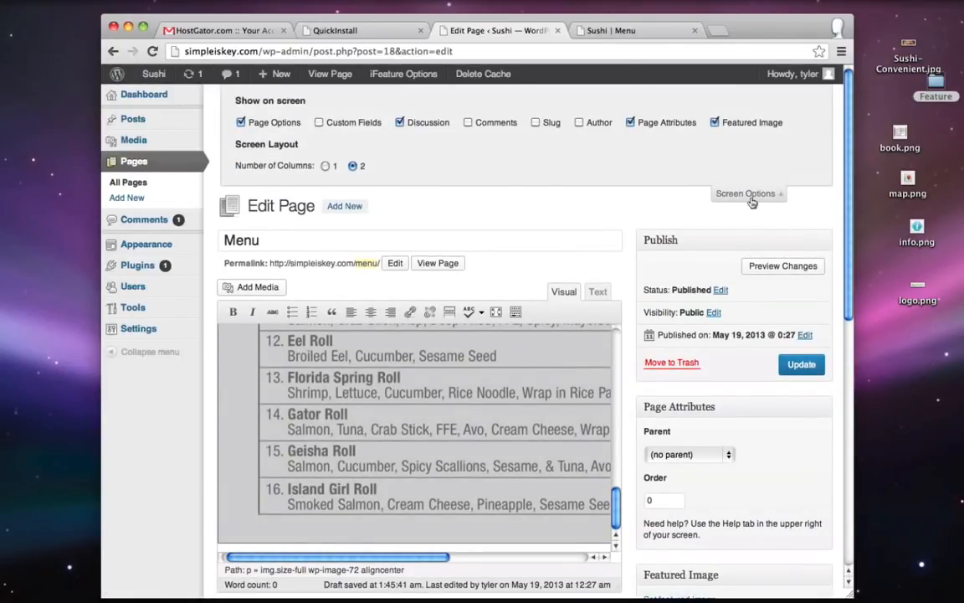
pyautogui.scroll(-10, 689, 220)
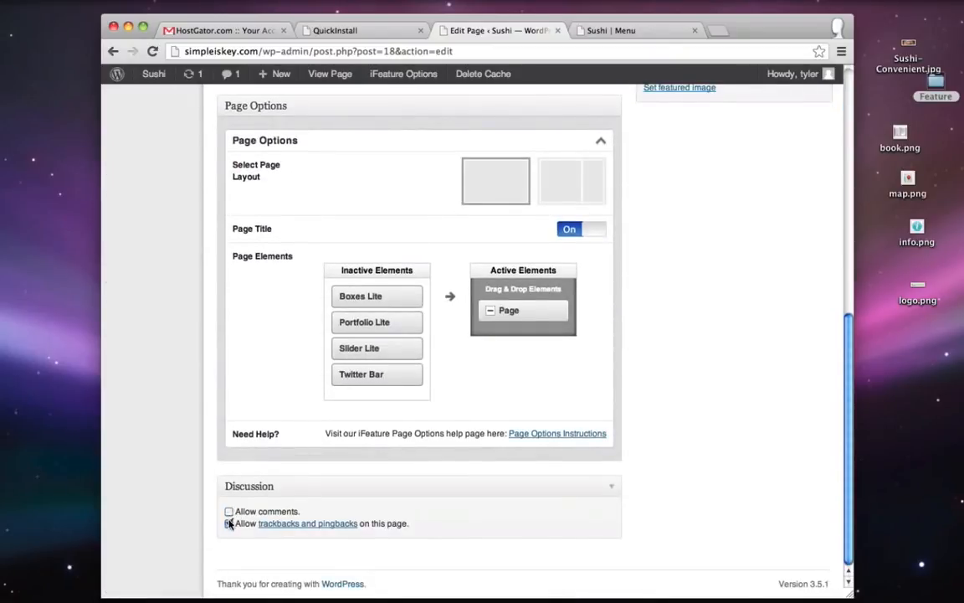
pyautogui.scroll(15, 774, 431)
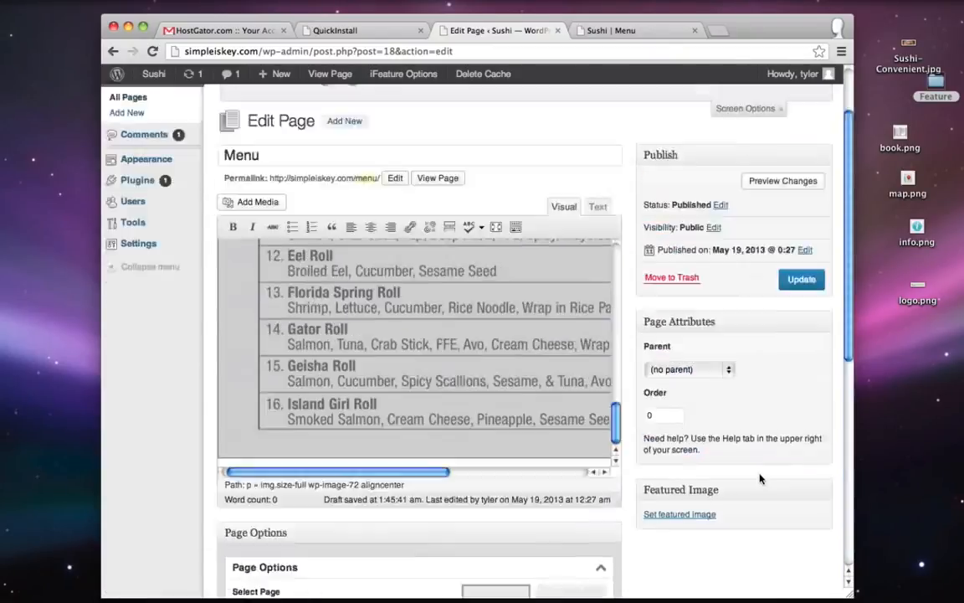
pyautogui.click(799, 364)
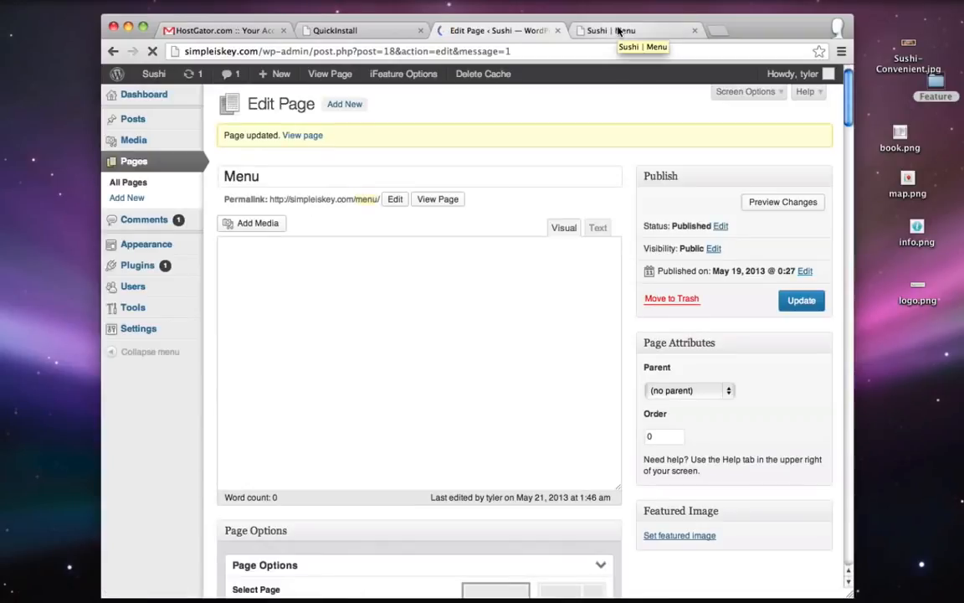
# - Reload the live Menu page, confirm there is no comment form, then go to About Us
pyautogui.click(618, 31)
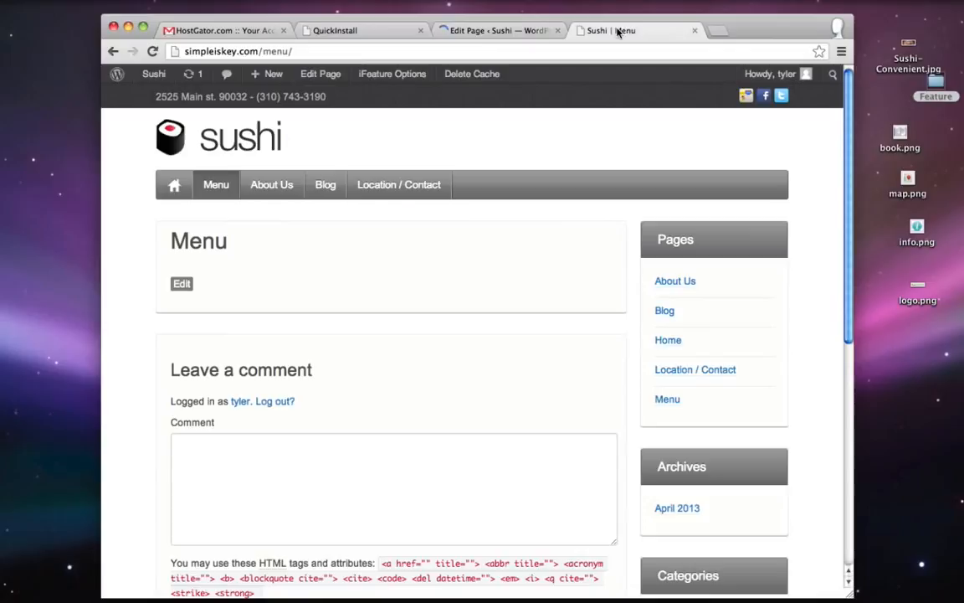
pyautogui.click(153, 52)
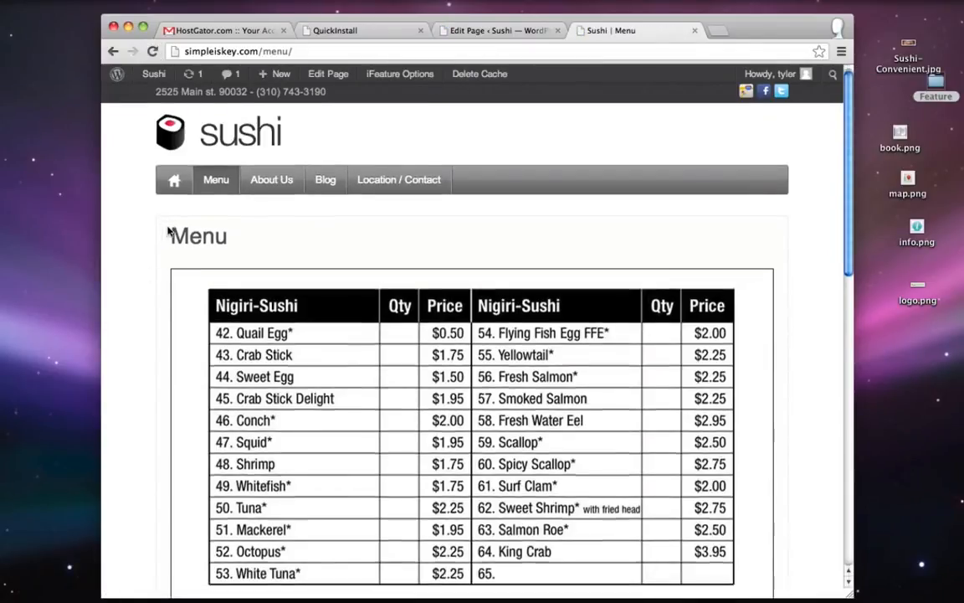
pyautogui.scroll(-10, 168, 232)
pyautogui.scroll(-3, 167, 232)
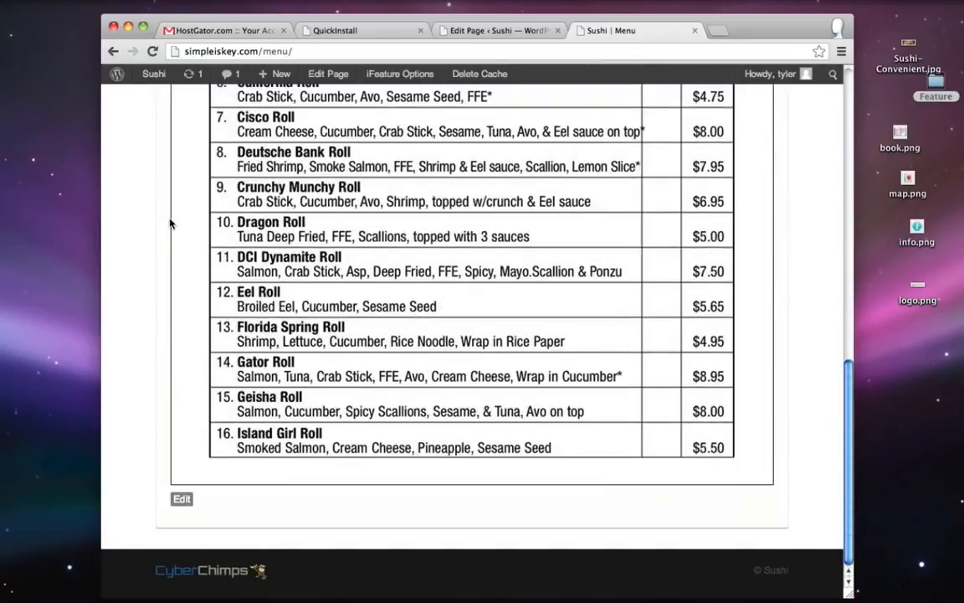
pyautogui.scroll(13, 170, 224)
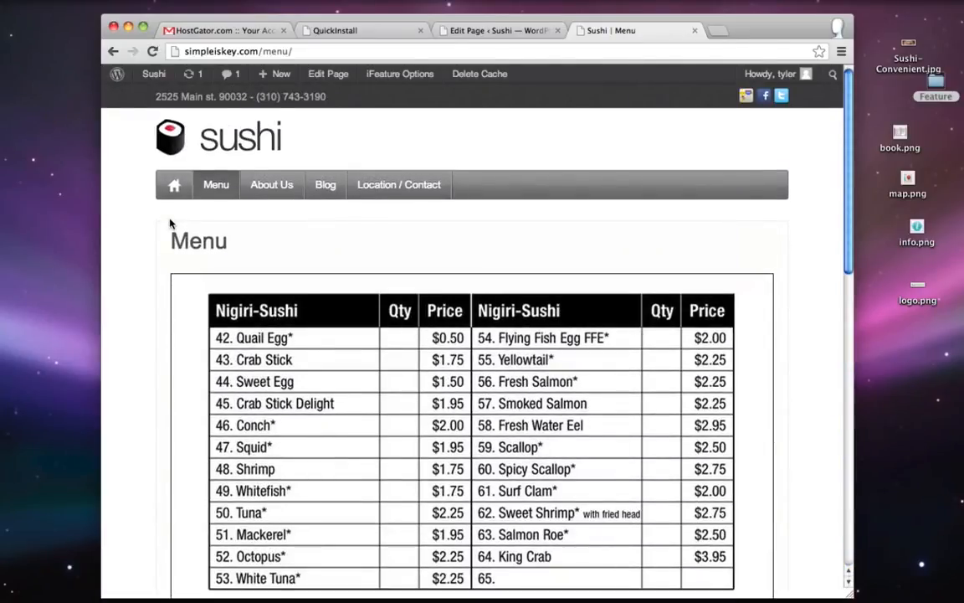
pyautogui.click(270, 186)
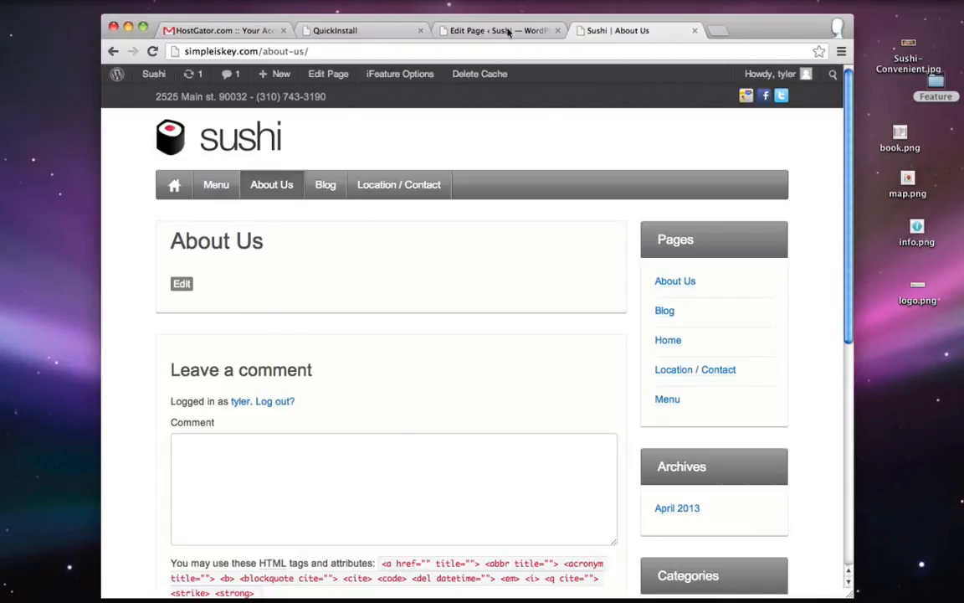
# - Open the About Us page in the WordPress editor from the Pages list
pyautogui.click(452, 31)
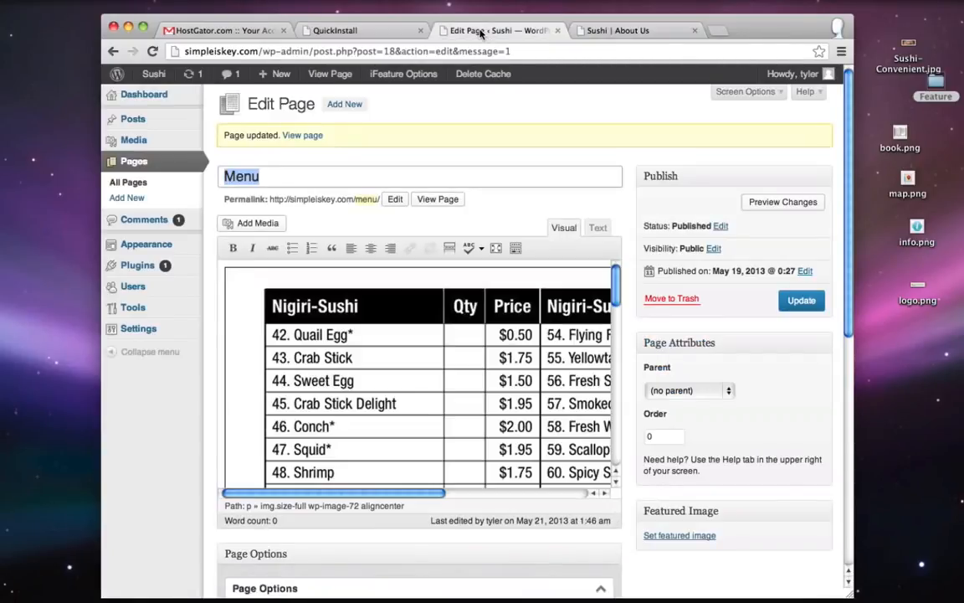
pyautogui.click(147, 163)
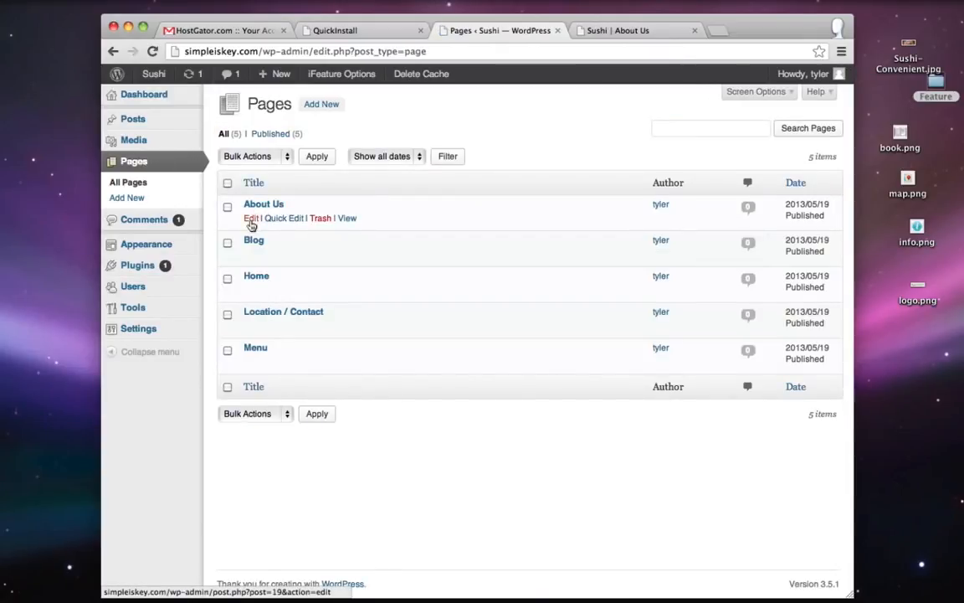
pyautogui.click(250, 221)
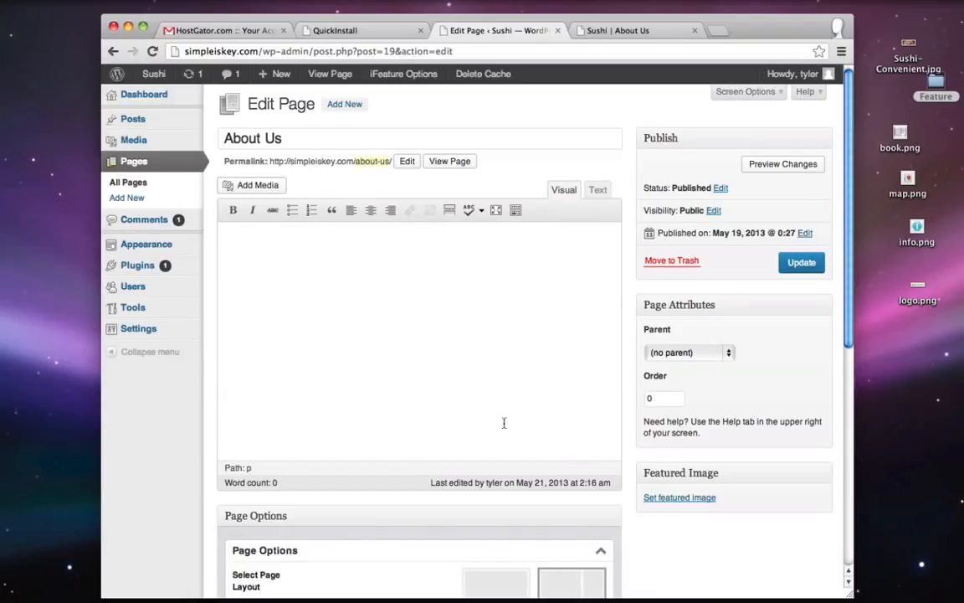
# - Copy the three About paragraphs from the text document and paste them into the page body
pyautogui.click(870, 598)
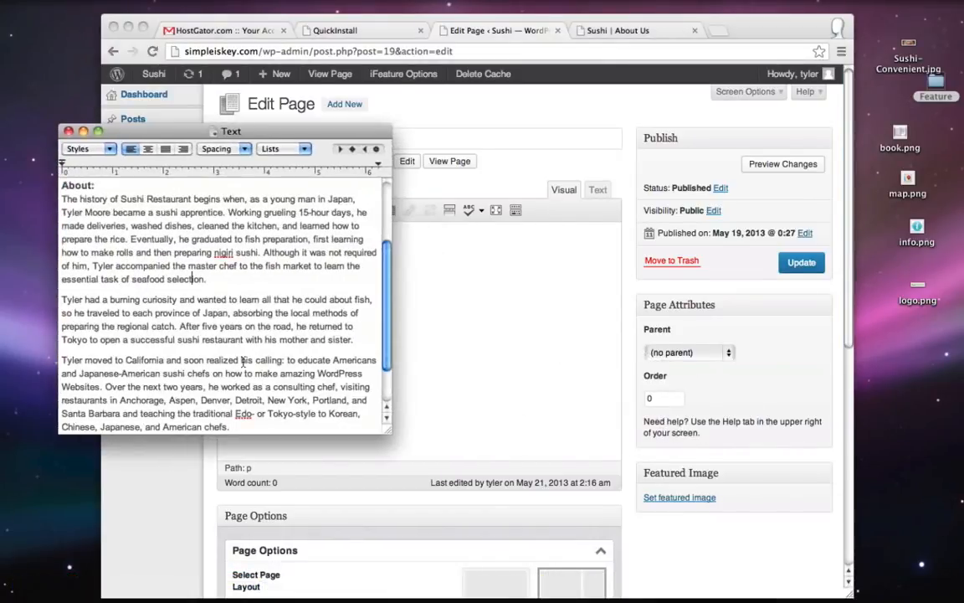
pyautogui.moveTo(62, 198); pyautogui.dragTo(248, 423)
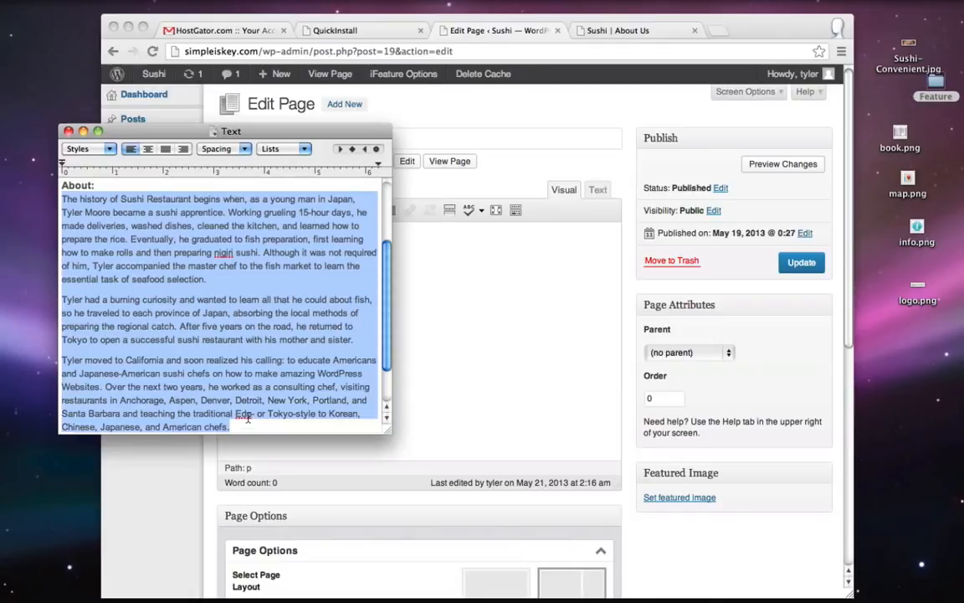
pyautogui.rightClick(246, 420)
pyautogui.click(469, 450)
pyautogui.click(83, 132)
pyautogui.rightClick(291, 273)
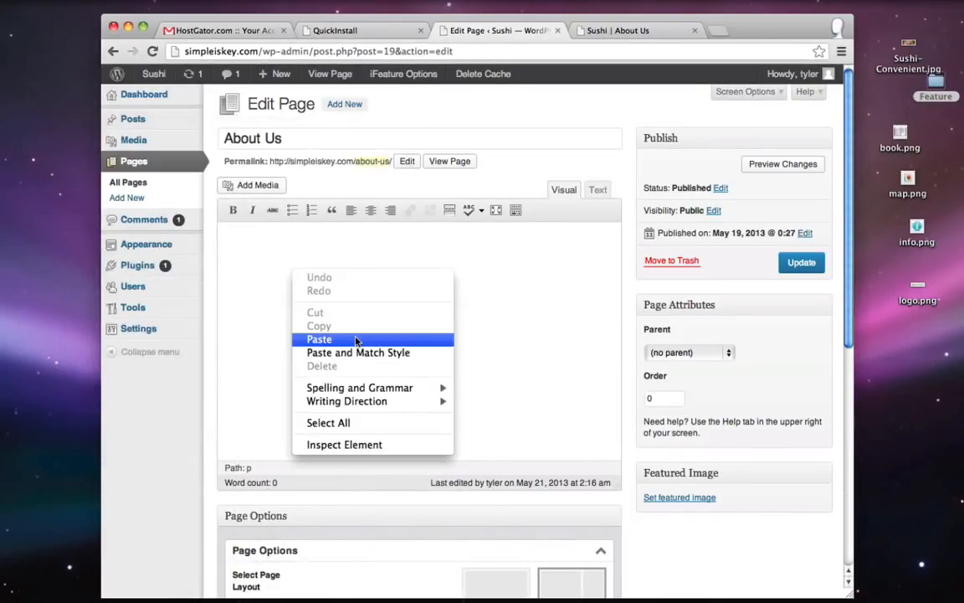
pyautogui.click(355, 338)
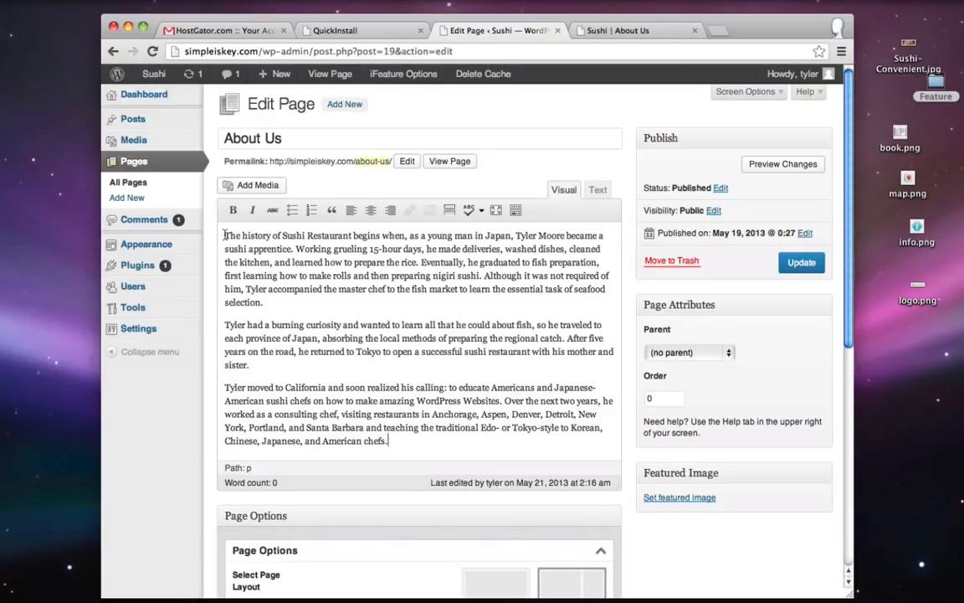
# - Upload chef.jpeg to the media library through Add Media
pyautogui.click(243, 183)
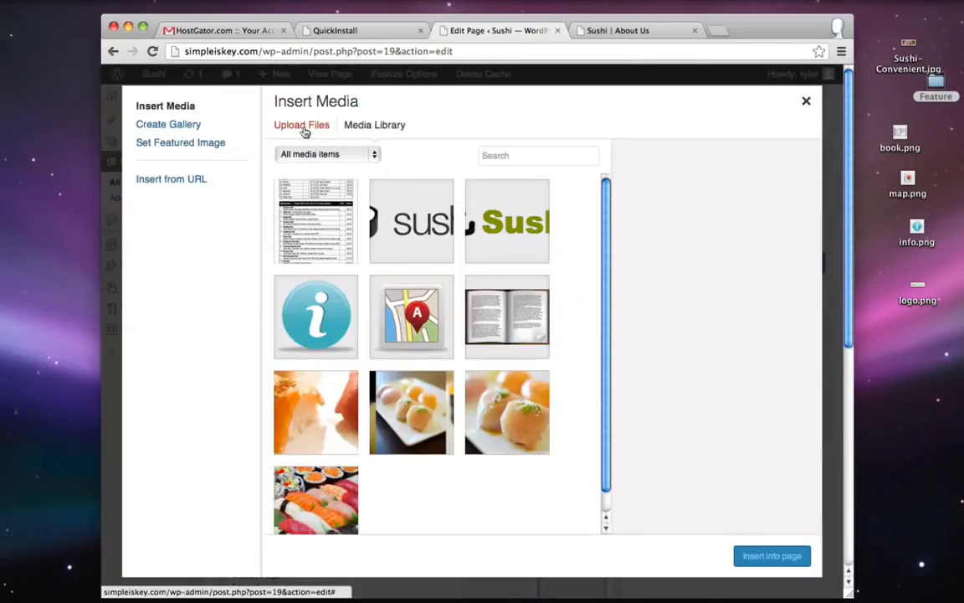
pyautogui.click(302, 126)
pyautogui.click(546, 357)
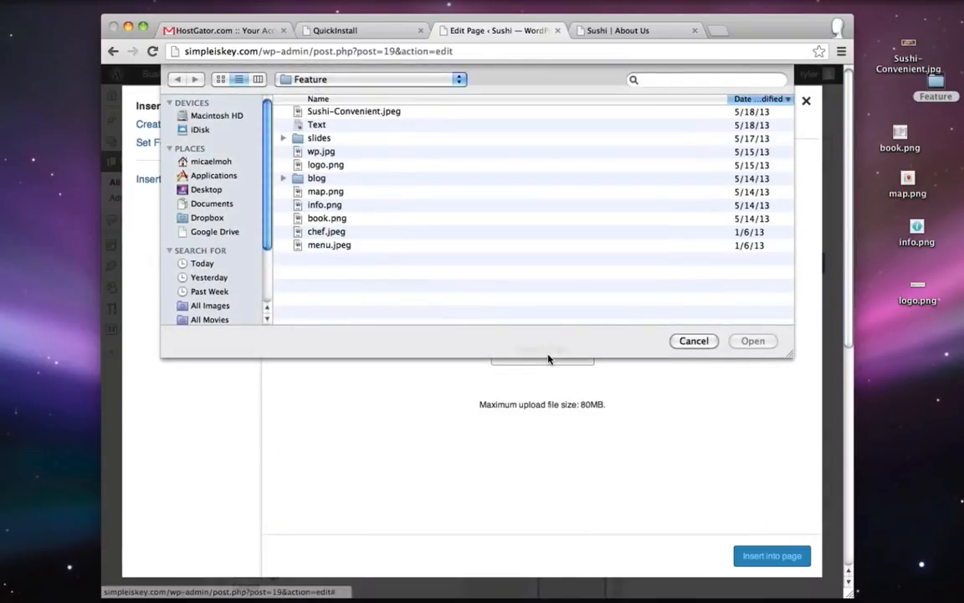
pyautogui.click(335, 232)
pyautogui.doubleClick(336, 233)
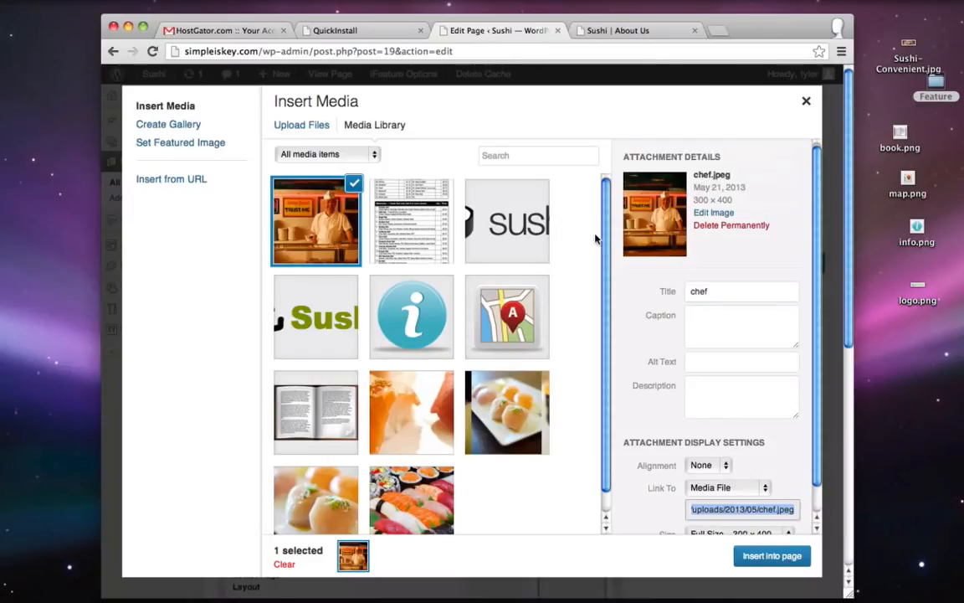
# - Insert chef.jpeg into the page with Left alignment and Link To set to None
pyautogui.click(698, 465)
pyautogui.click(701, 429)
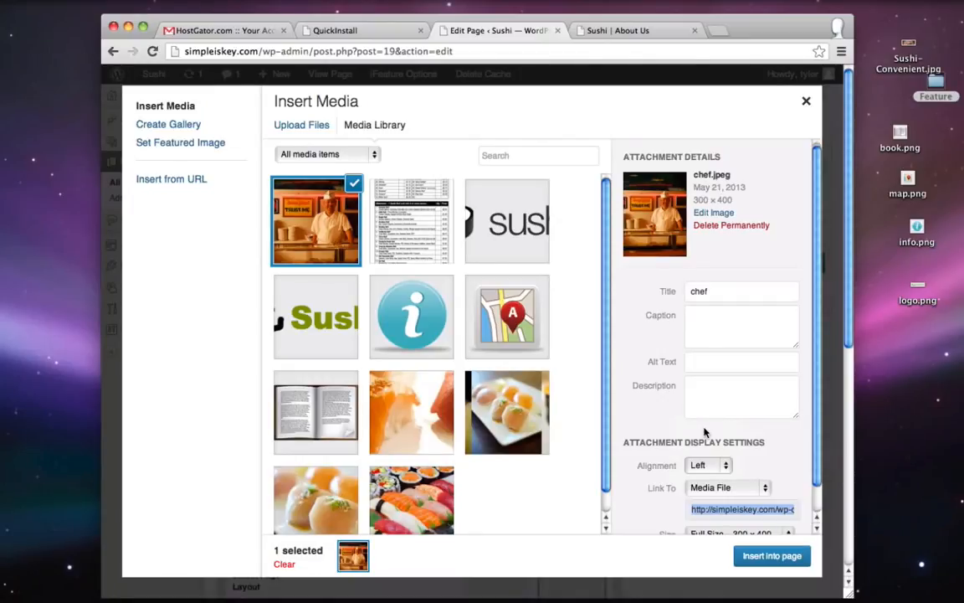
pyautogui.click(697, 487)
pyautogui.click(708, 510)
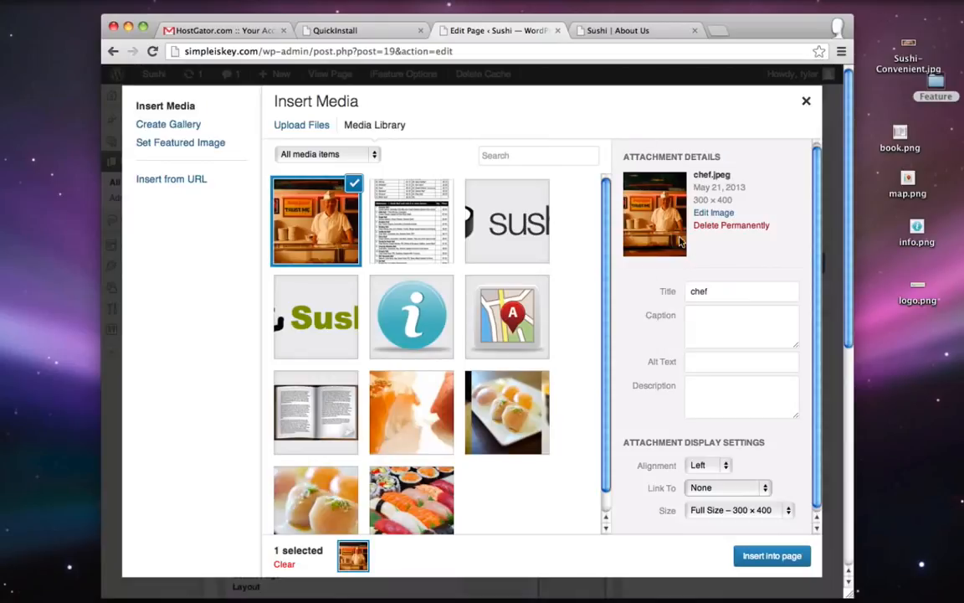
pyautogui.click(773, 555)
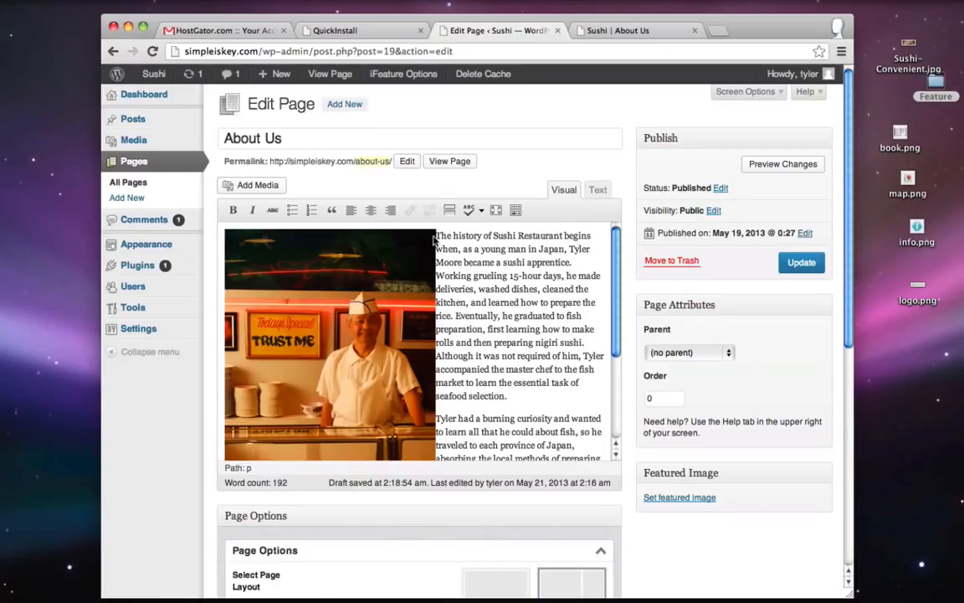
# - Give the About Us page the full-width layout in Page Options
pyautogui.scroll(-5, 501, 264)
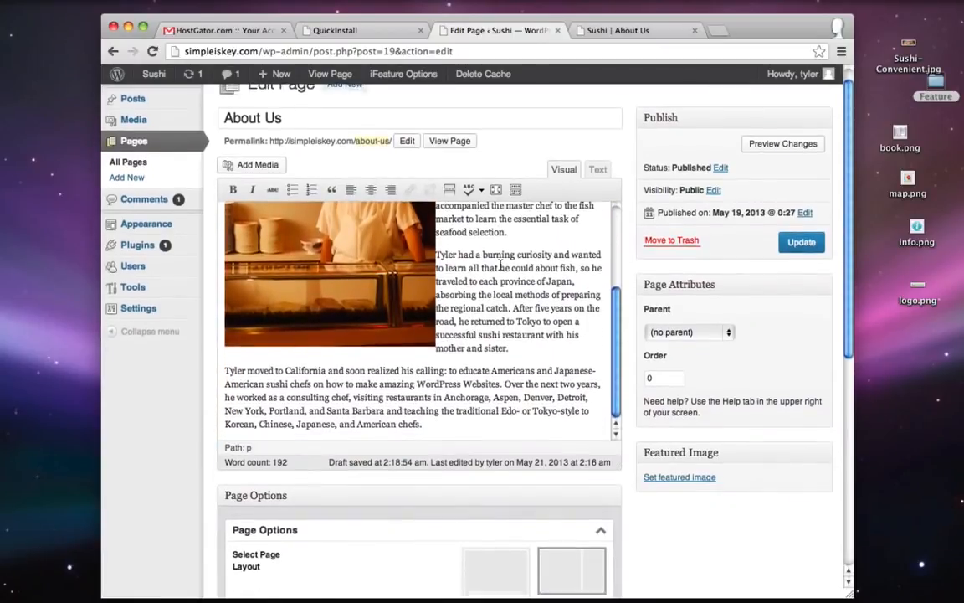
pyautogui.scroll(5, 500, 264)
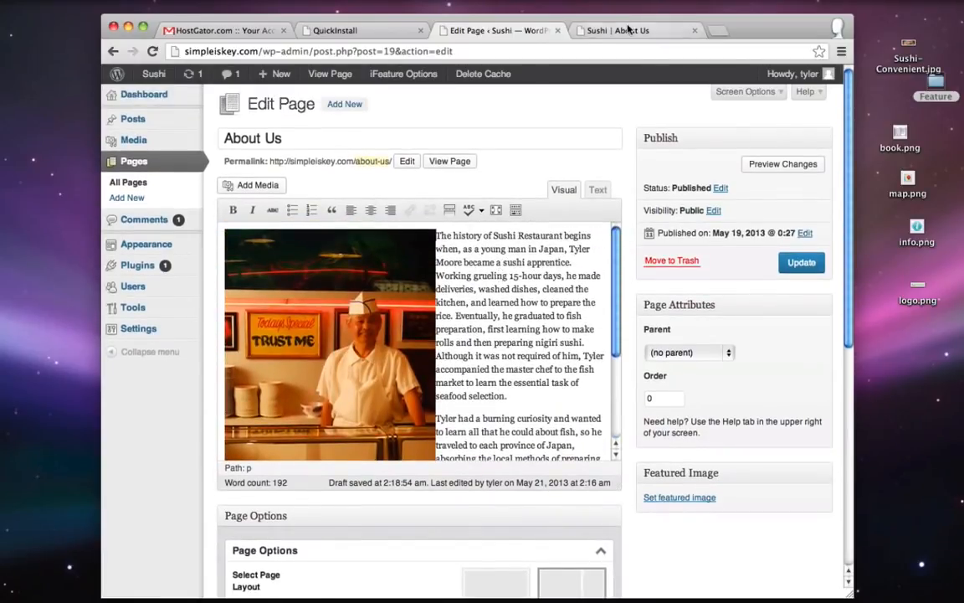
pyautogui.click(632, 32)
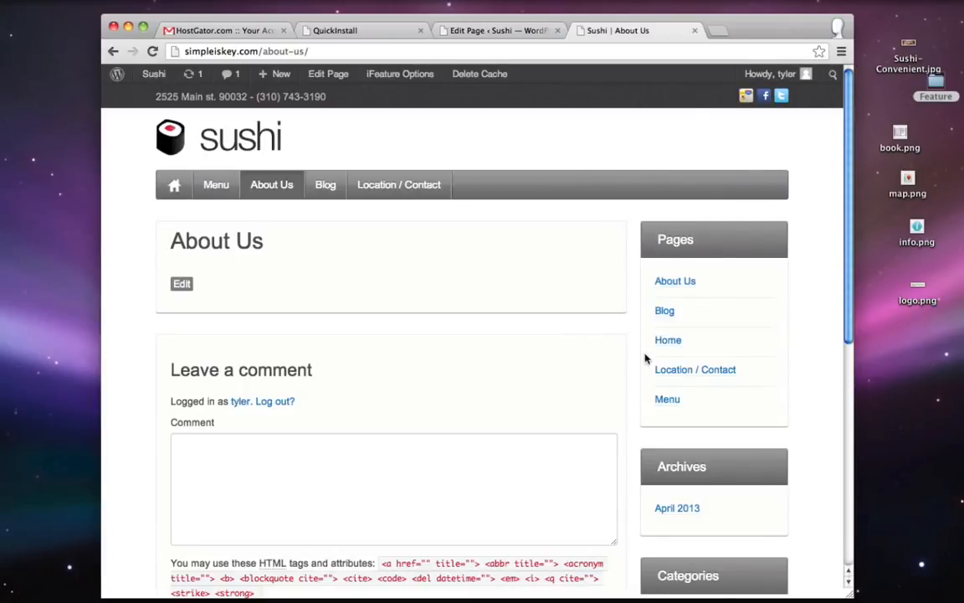
pyautogui.click(505, 31)
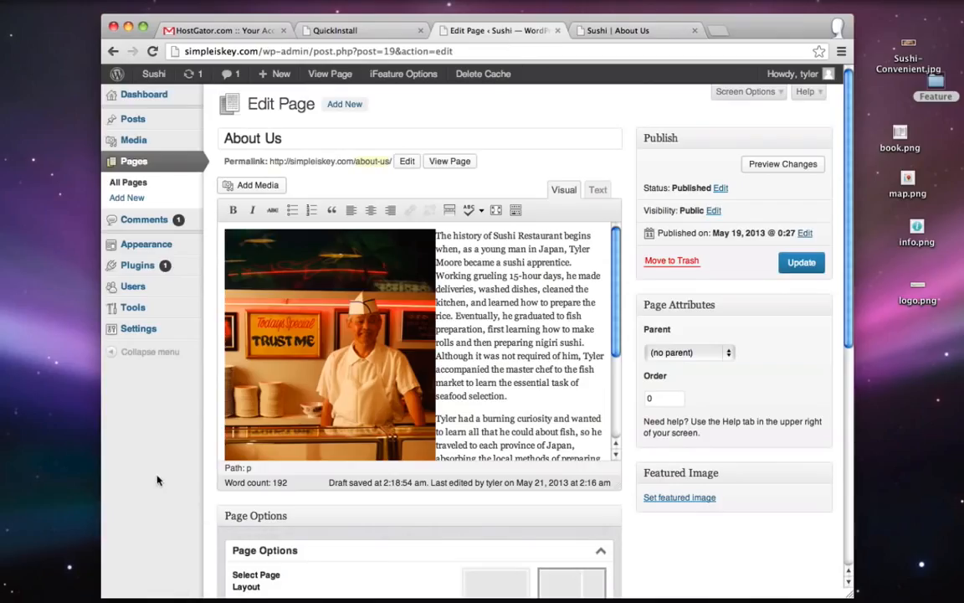
pyautogui.scroll(-2, 144, 431)
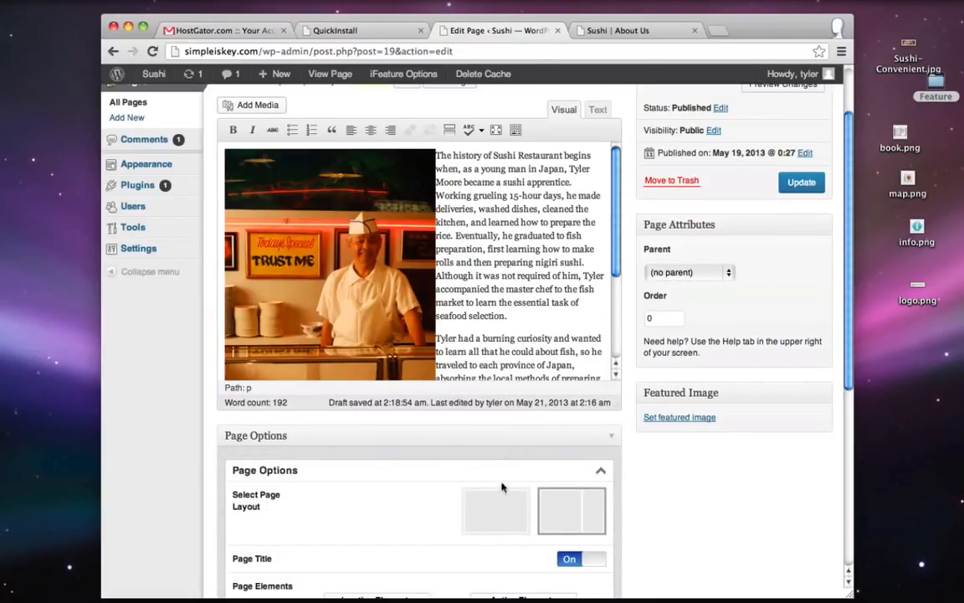
pyautogui.click(497, 512)
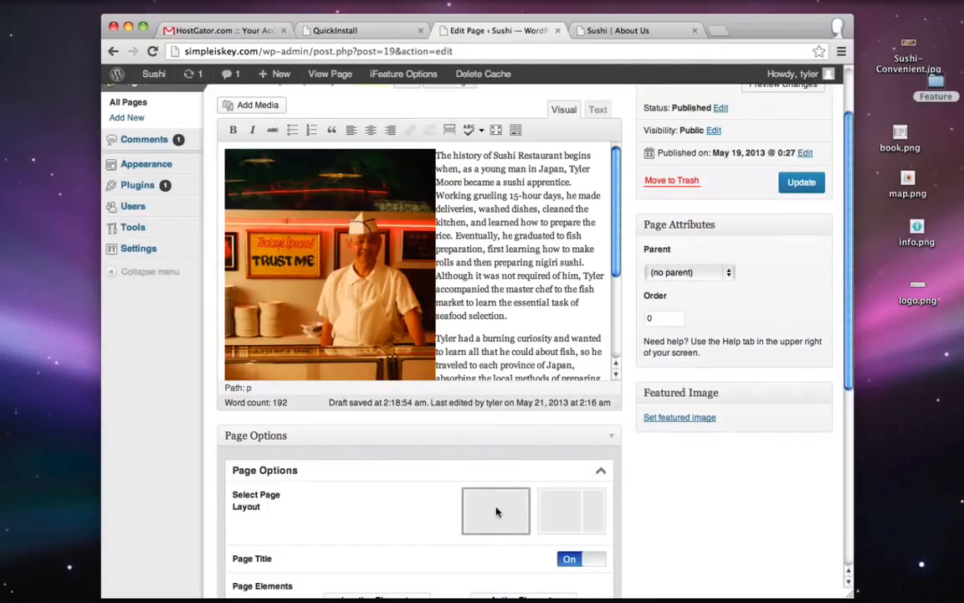
# - Uncheck Allow comments and trackbacks, update the About Us page, and view it live
pyautogui.click(572, 30)
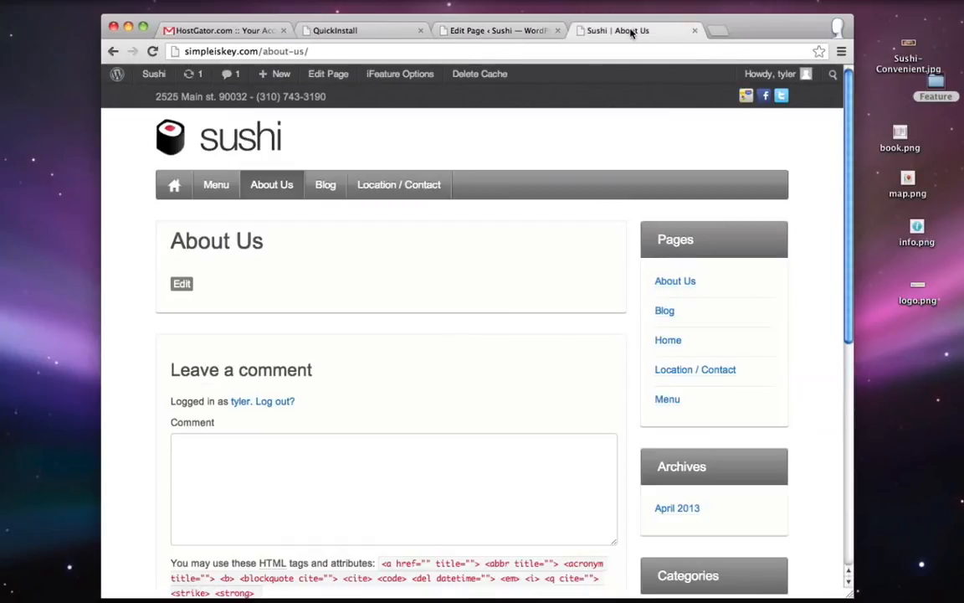
pyautogui.click(498, 30)
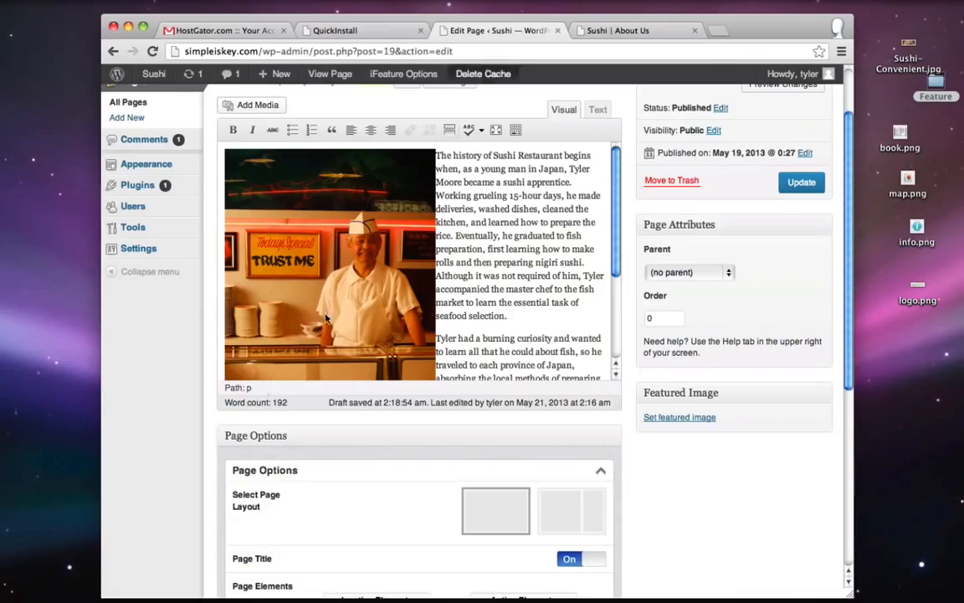
pyautogui.scroll(-10, 168, 407)
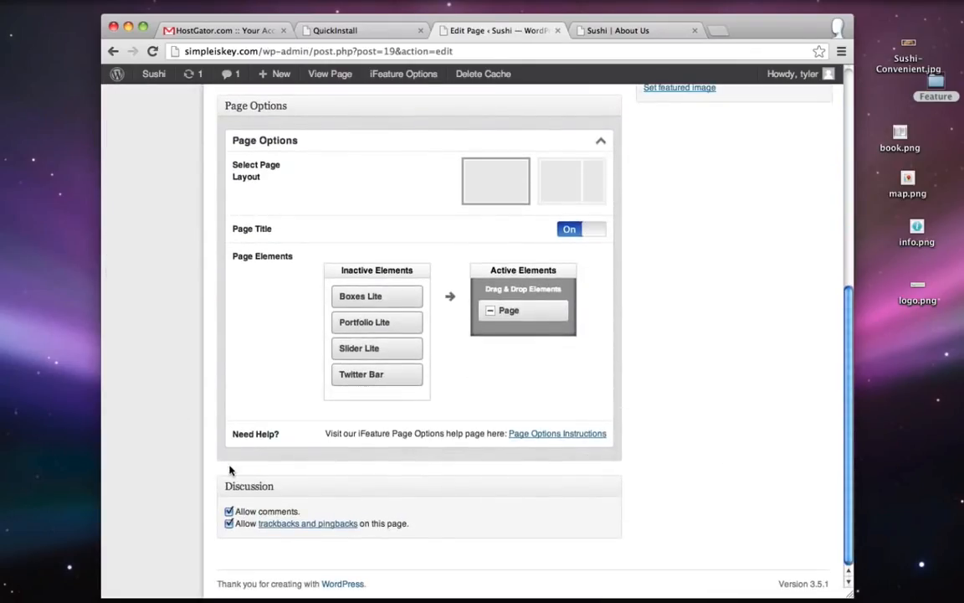
pyautogui.click(228, 511)
pyautogui.click(228, 523)
pyautogui.scroll(5, 766, 284)
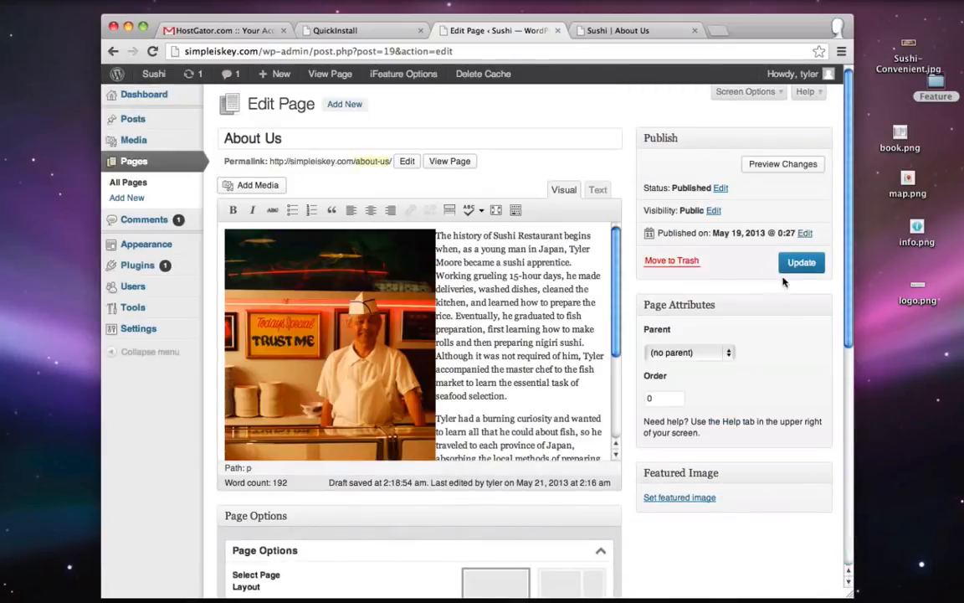
pyautogui.click(800, 263)
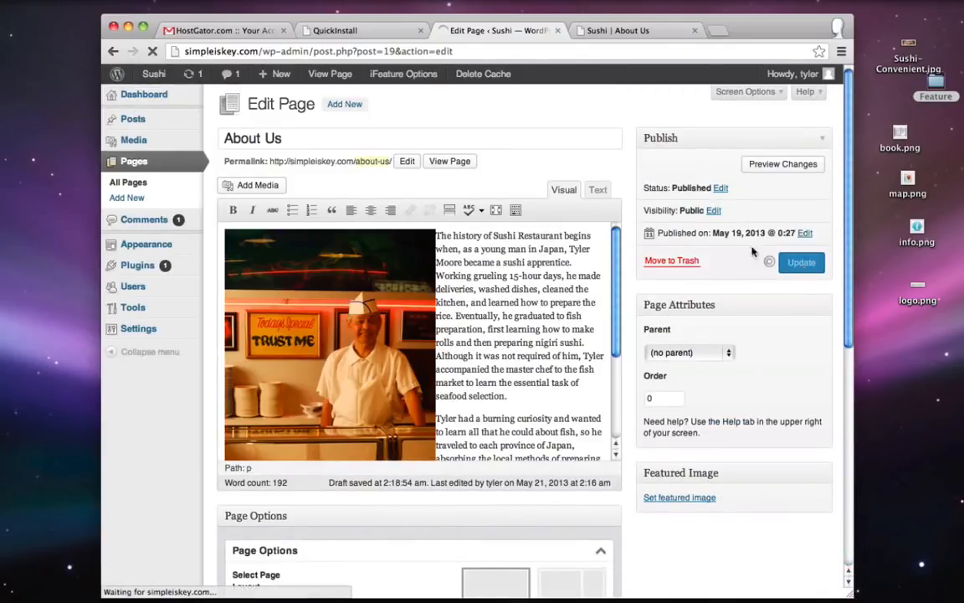
pyautogui.click(614, 30)
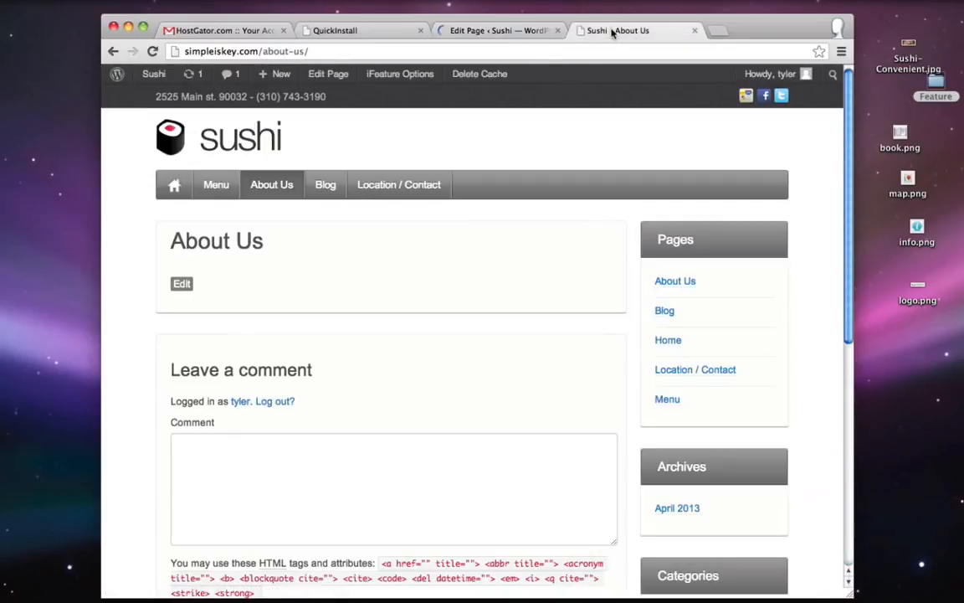
# - Reload the live About Us page to check it, visit Location / Contact, then return to admin
pyautogui.click(153, 51)
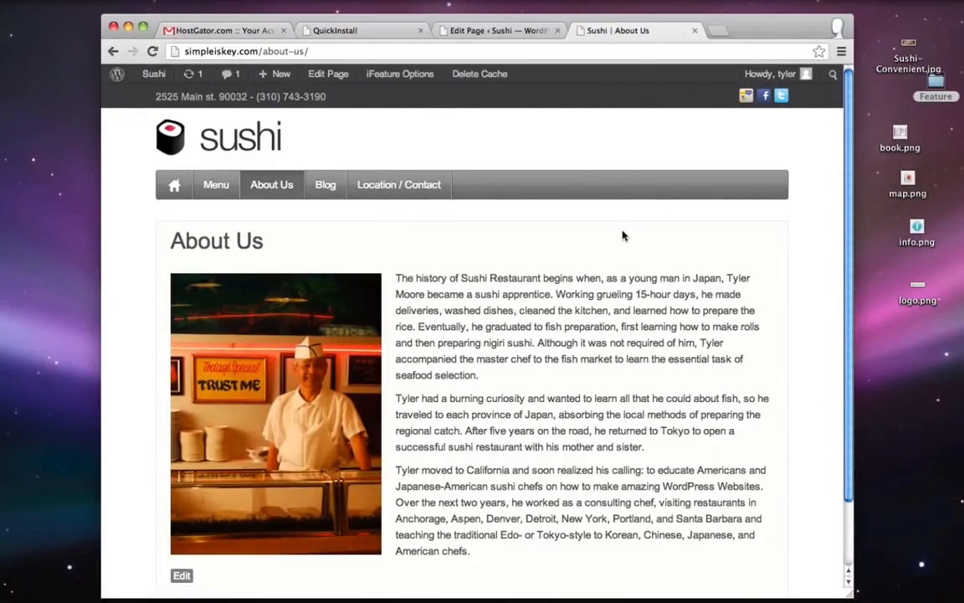
pyautogui.scroll(-2, 619, 233)
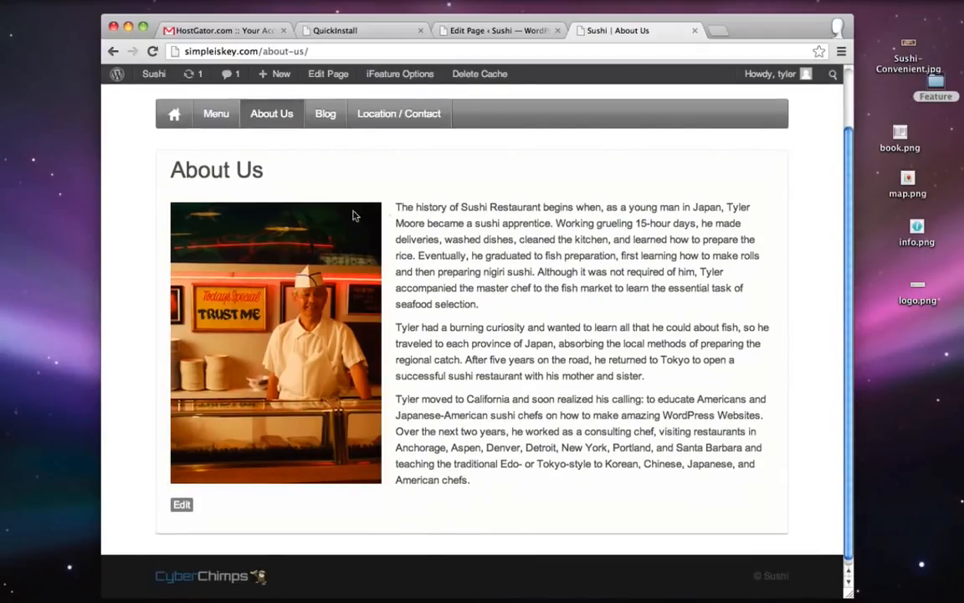
pyautogui.scroll(2, 413, 431)
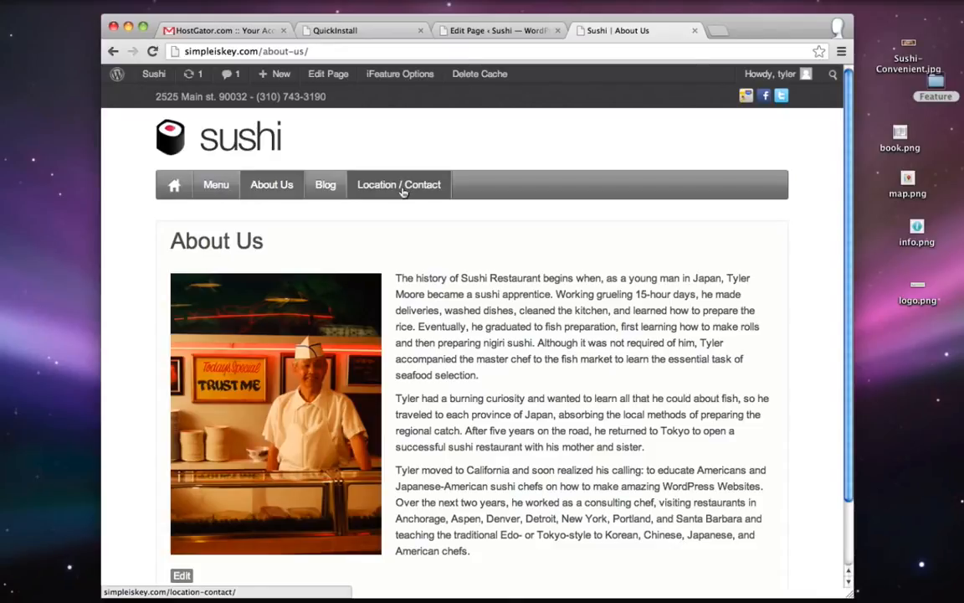
pyautogui.click(401, 191)
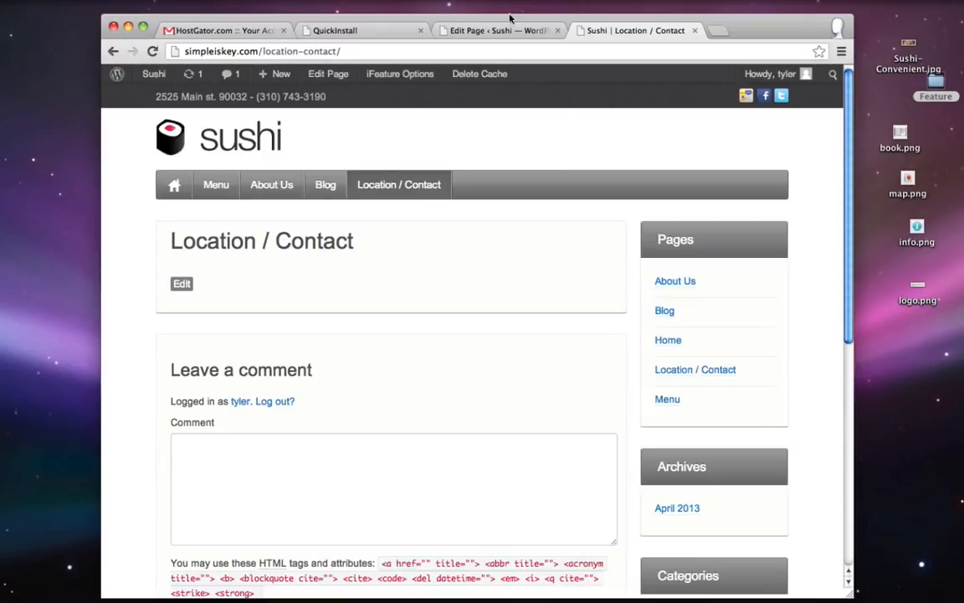
pyautogui.click(456, 30)
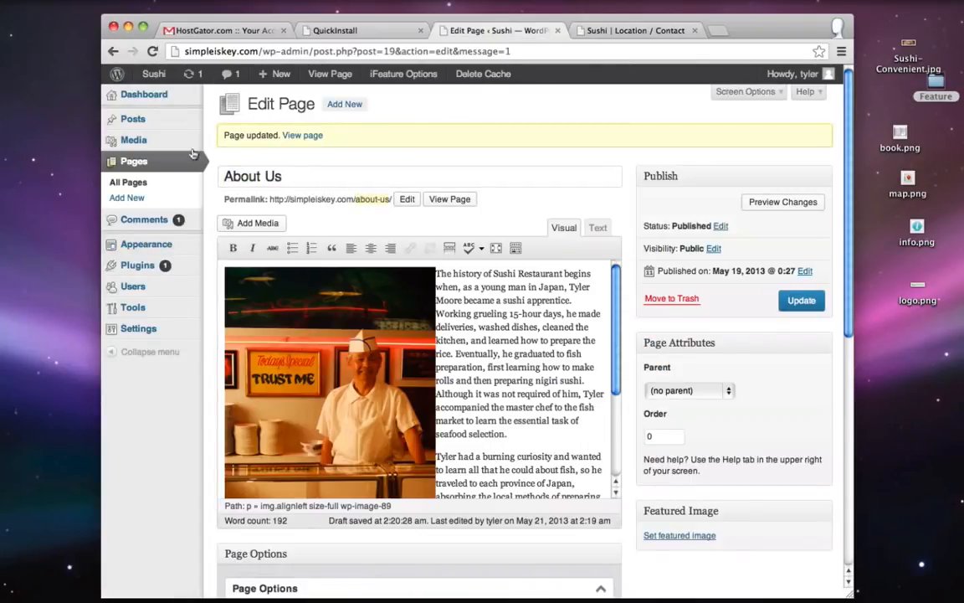
# - Turn Wide Sidebar On under Theme Options > Design, save, and reload the Location / Contact page
pyautogui.moveTo(136, 246)
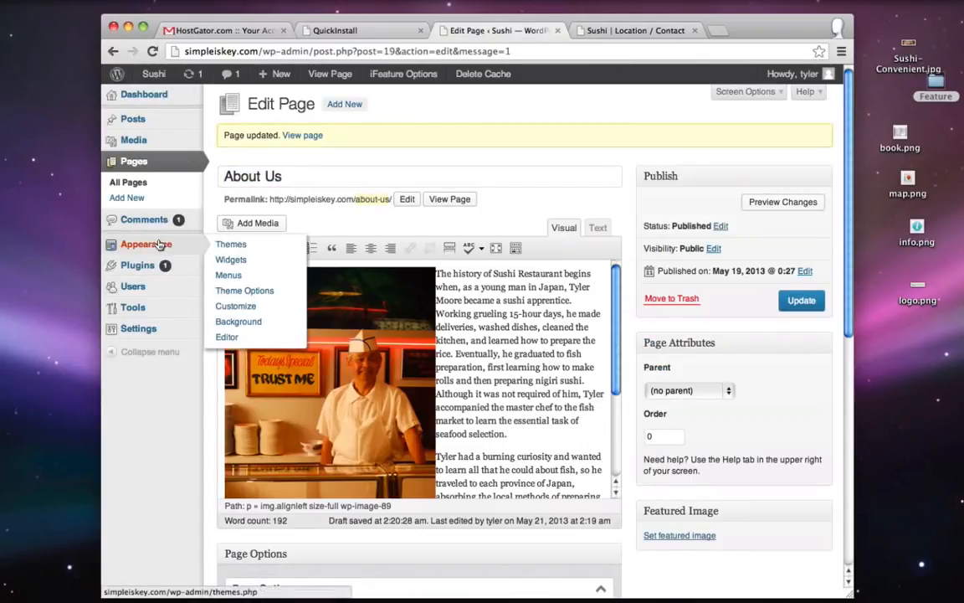
pyautogui.click(247, 295)
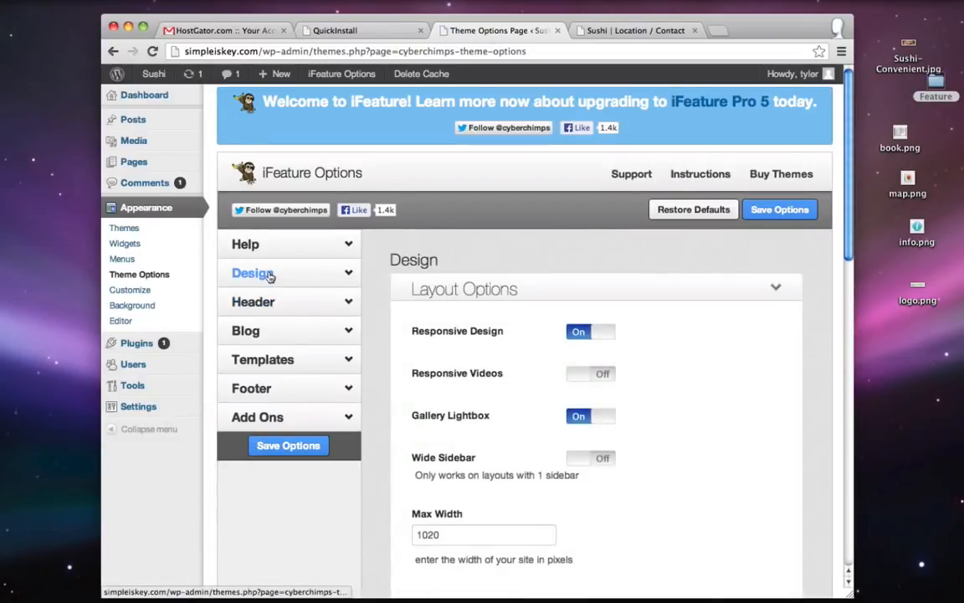
pyautogui.click(267, 274)
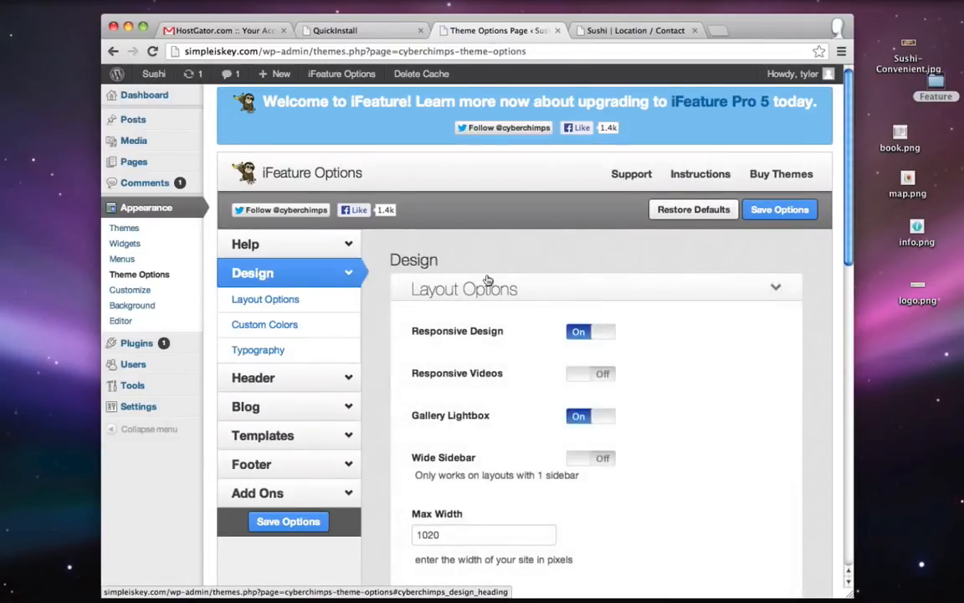
pyautogui.scroll(-2, 488, 280)
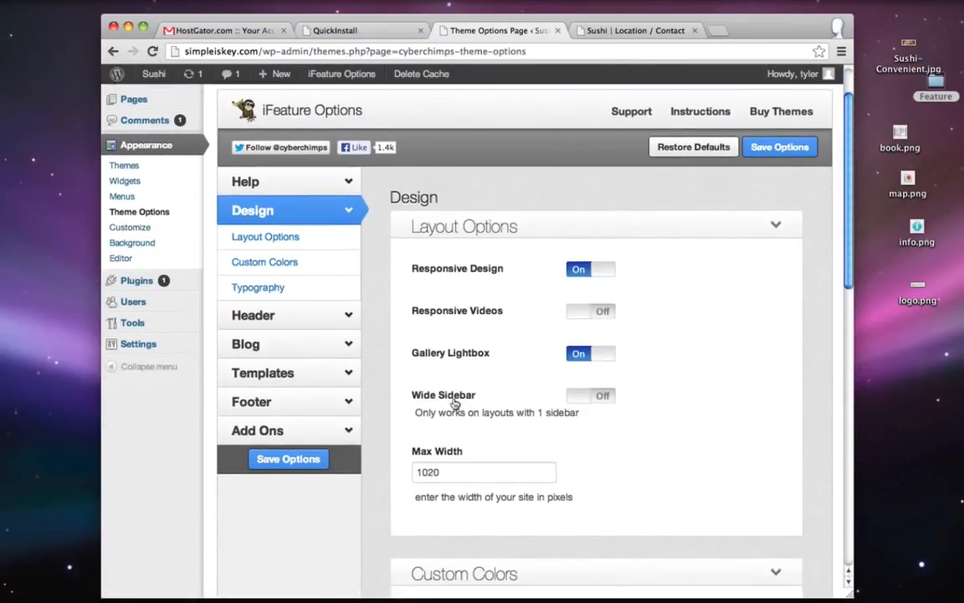
pyautogui.click(600, 397)
pyautogui.click(765, 149)
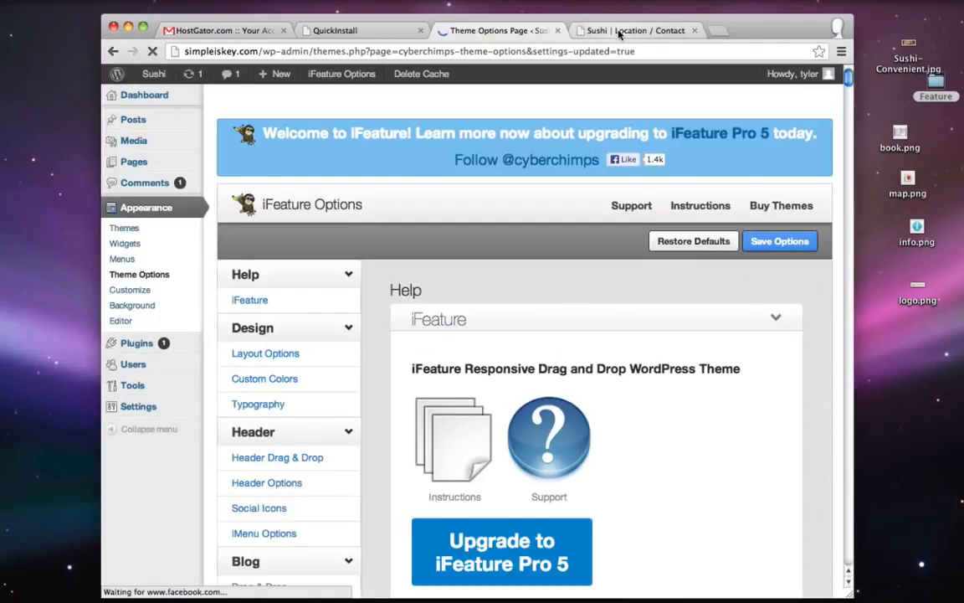
pyautogui.click(619, 31)
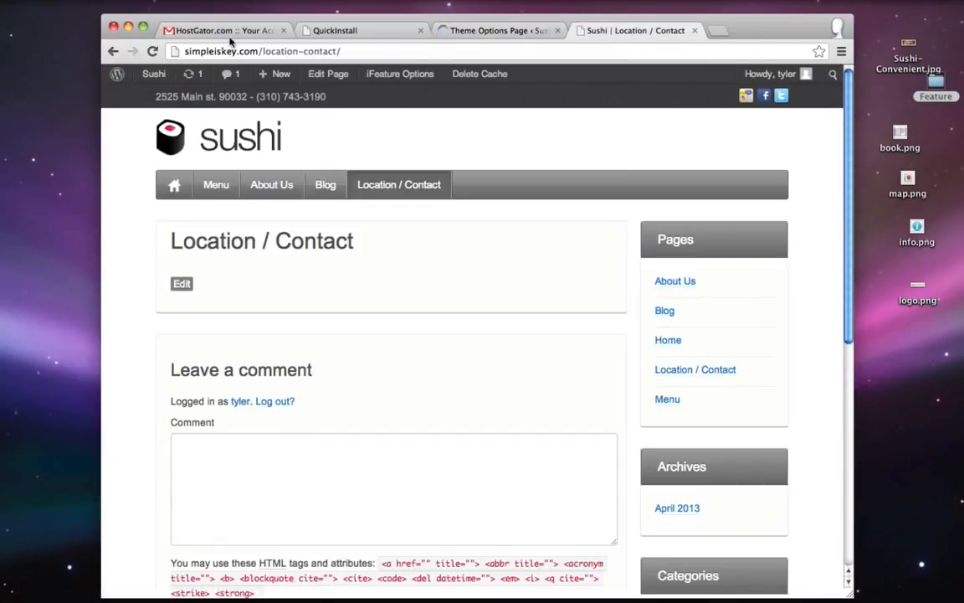
pyautogui.click(153, 51)
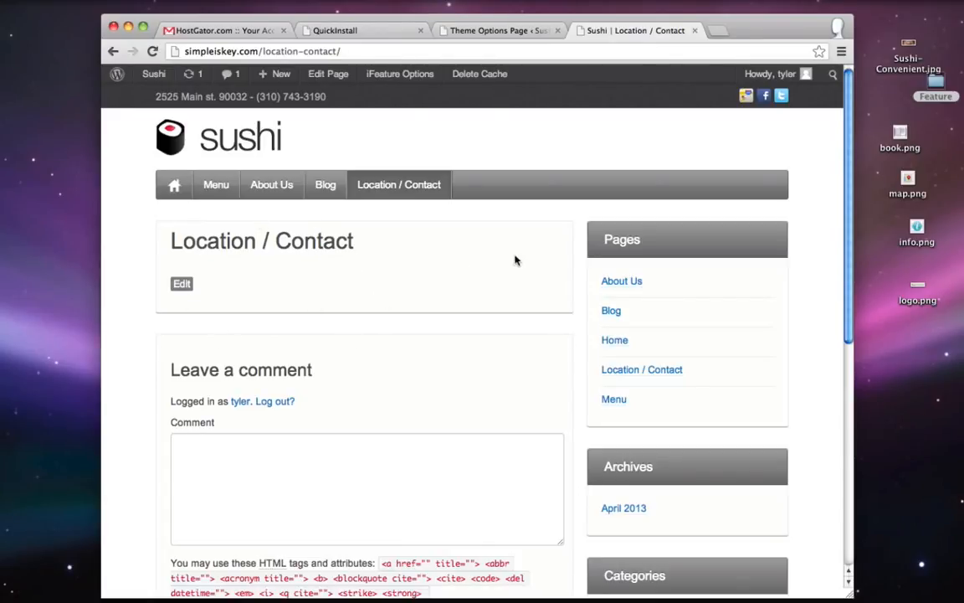
pyautogui.hotkey('ctrl', 'n')
# - Search maps.google.com for Manhattan Beach, CA and bring up the map's link and embed options
pyautogui.write('maps.google.com')
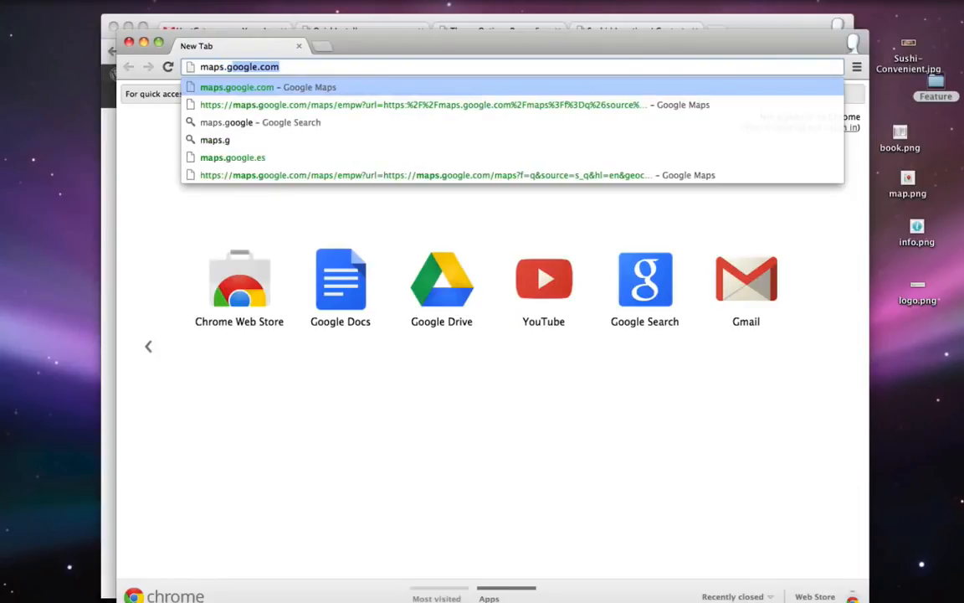
pyautogui.press('Return')
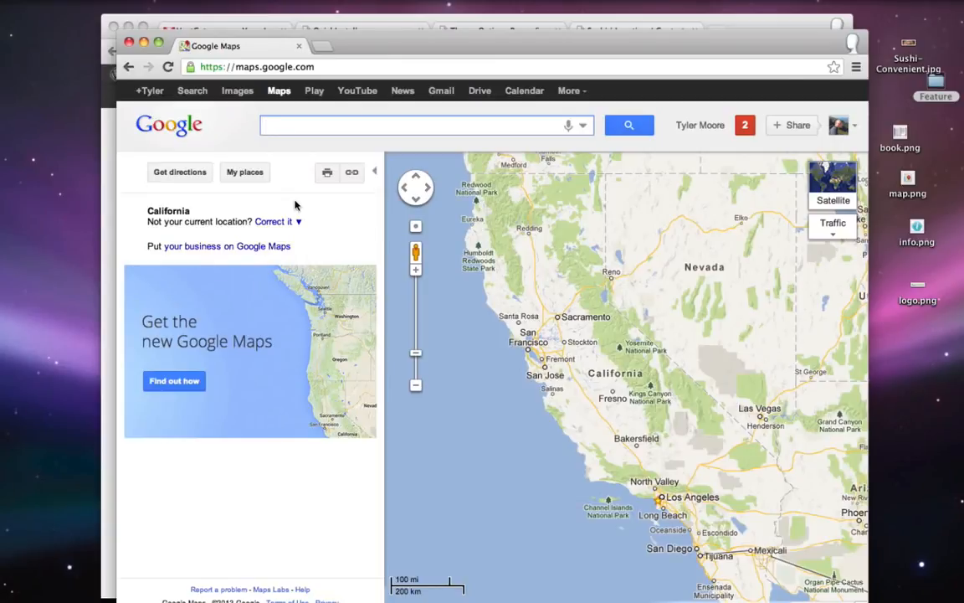
pyautogui.write('man')
pyautogui.press('Down')
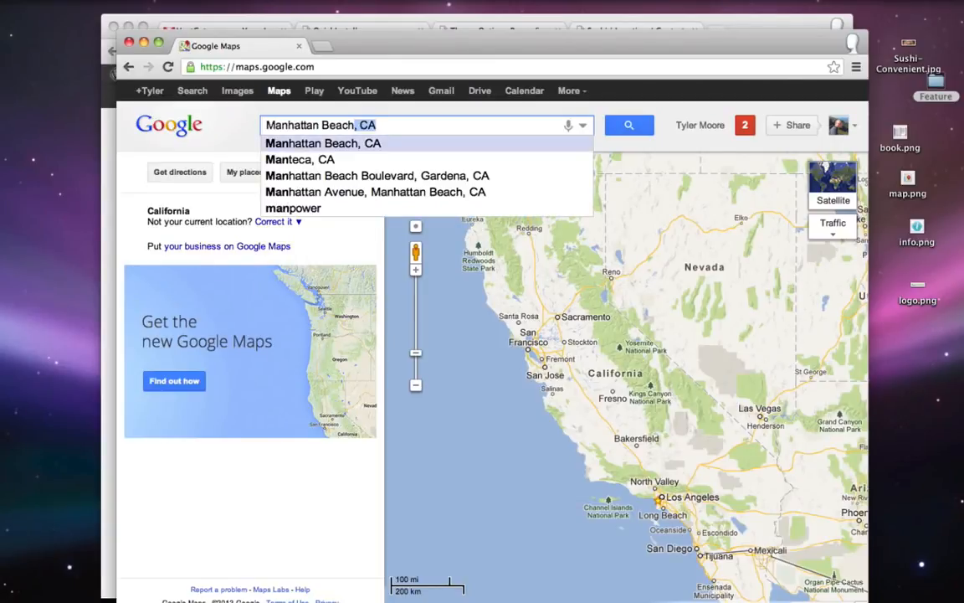
pyautogui.press('Return')
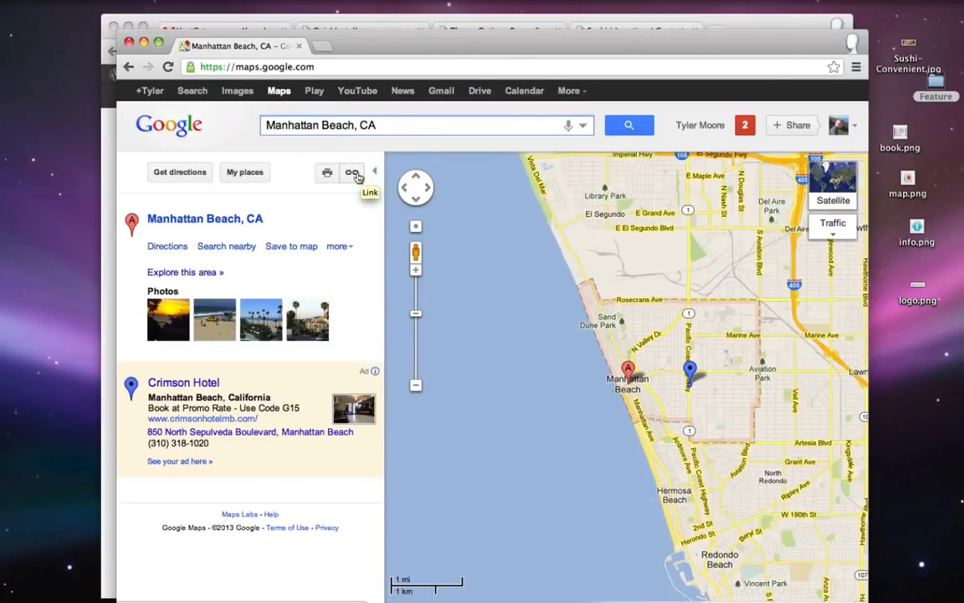
pyautogui.click(352, 175)
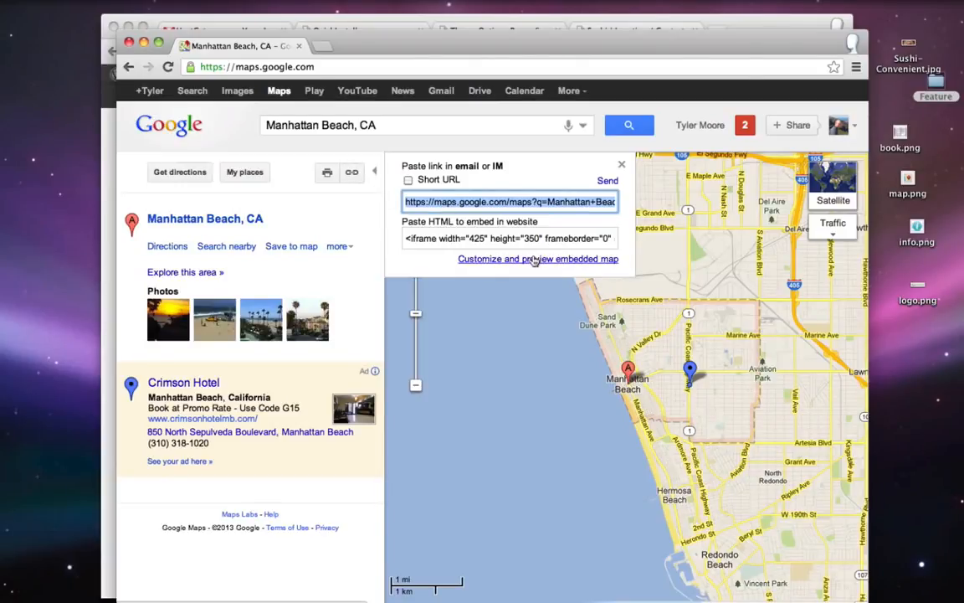
# - Set a custom 550 × 465 embed map size and recenter the preview on Manhattan Beach
pyautogui.click(534, 259)
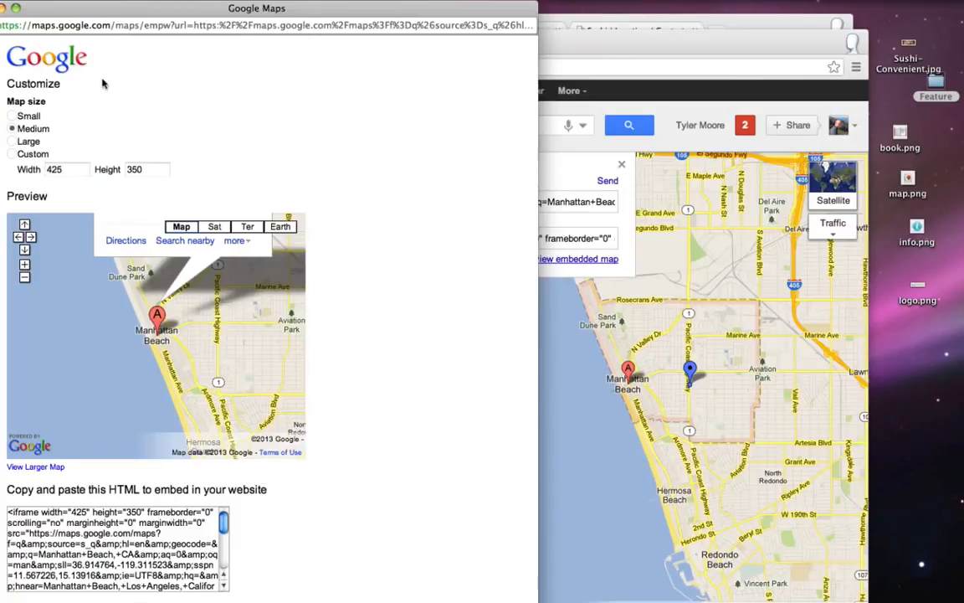
pyautogui.click(11, 154)
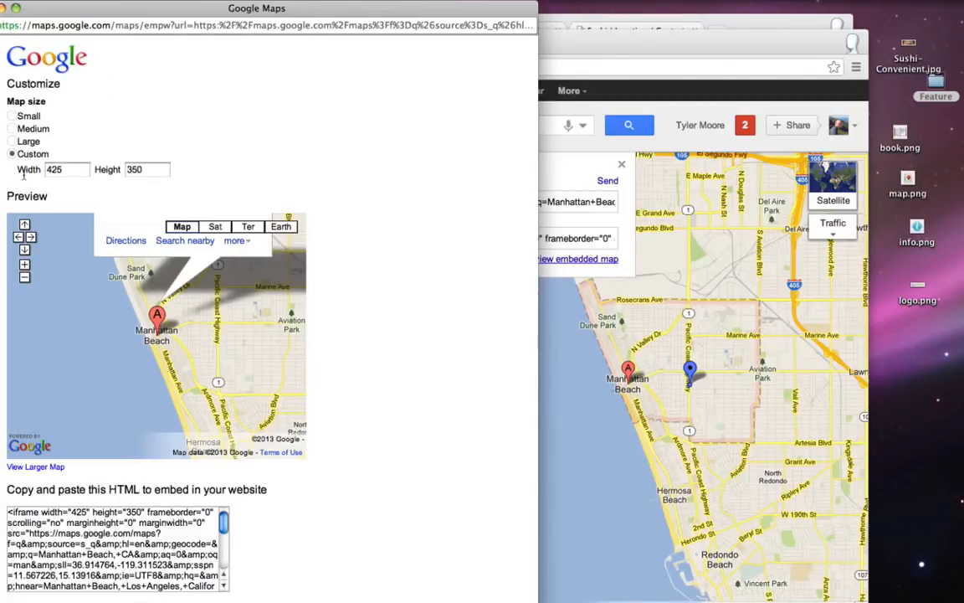
pyautogui.moveTo(76, 173); pyautogui.dragTo(42, 170)
pyautogui.write('5')
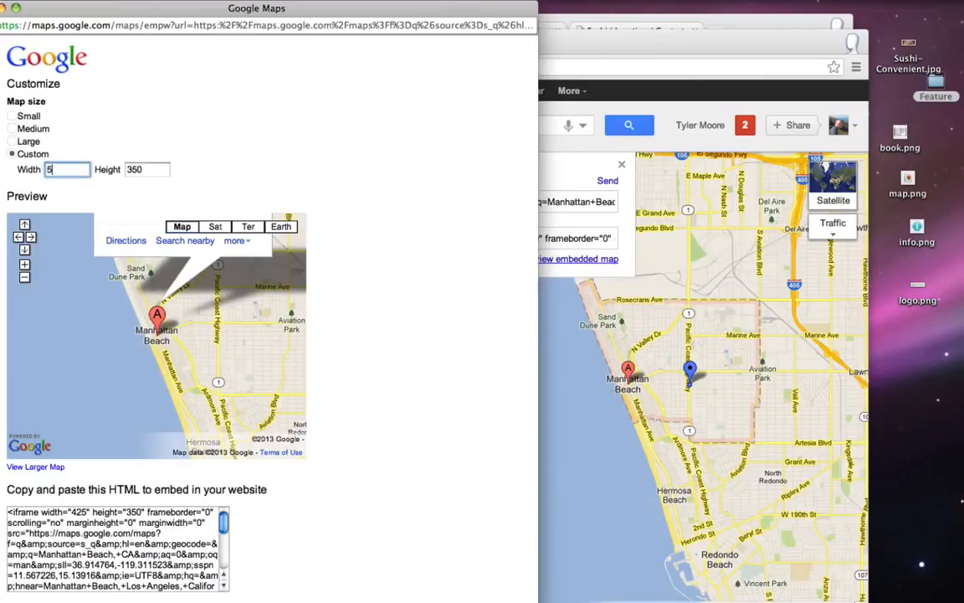
pyautogui.write('50')
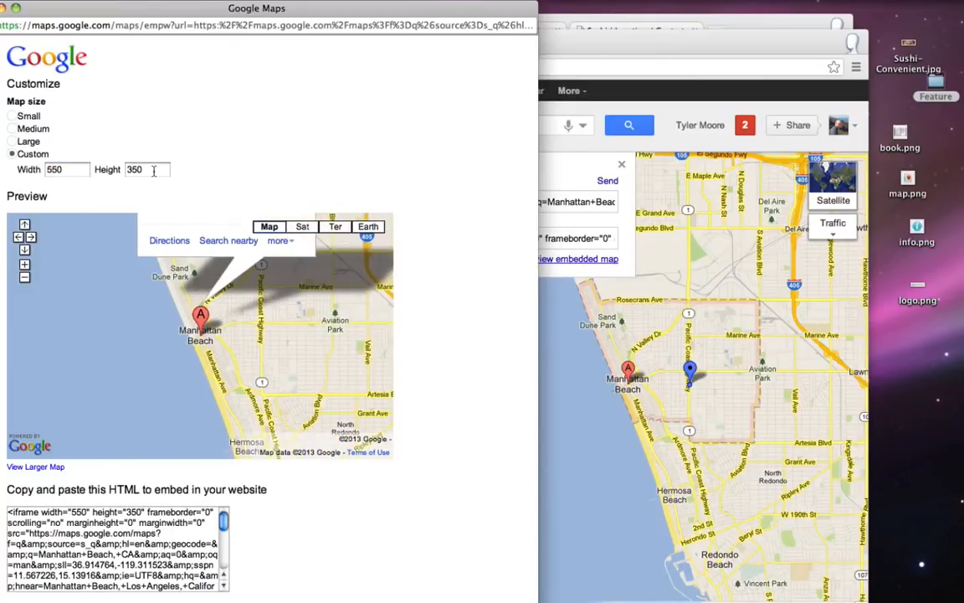
pyautogui.click(153, 170)
pyautogui.moveTo(153, 170); pyautogui.dragTo(126, 170)
pyautogui.write('465')
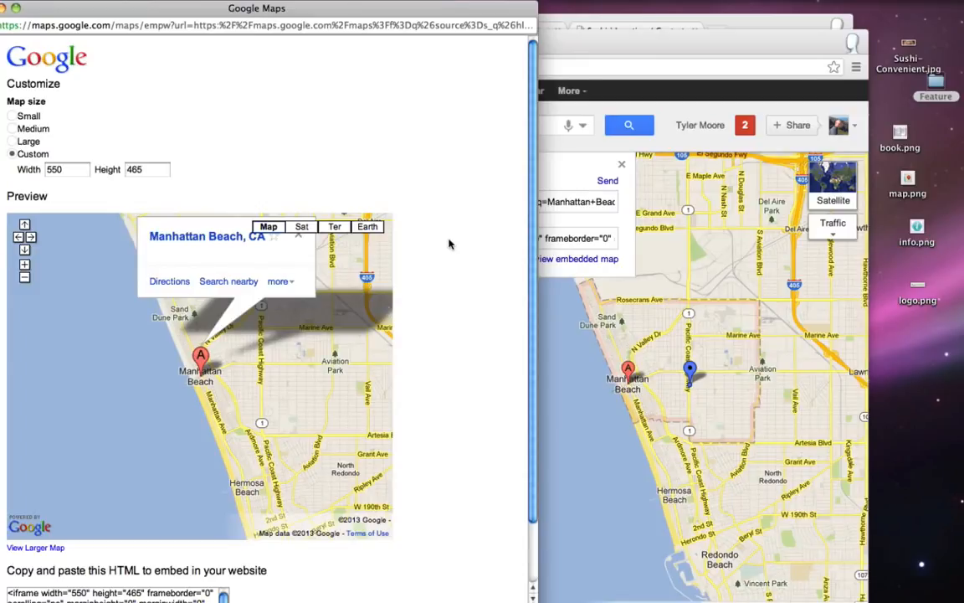
pyautogui.moveTo(354, 297); pyautogui.dragTo(304, 360)
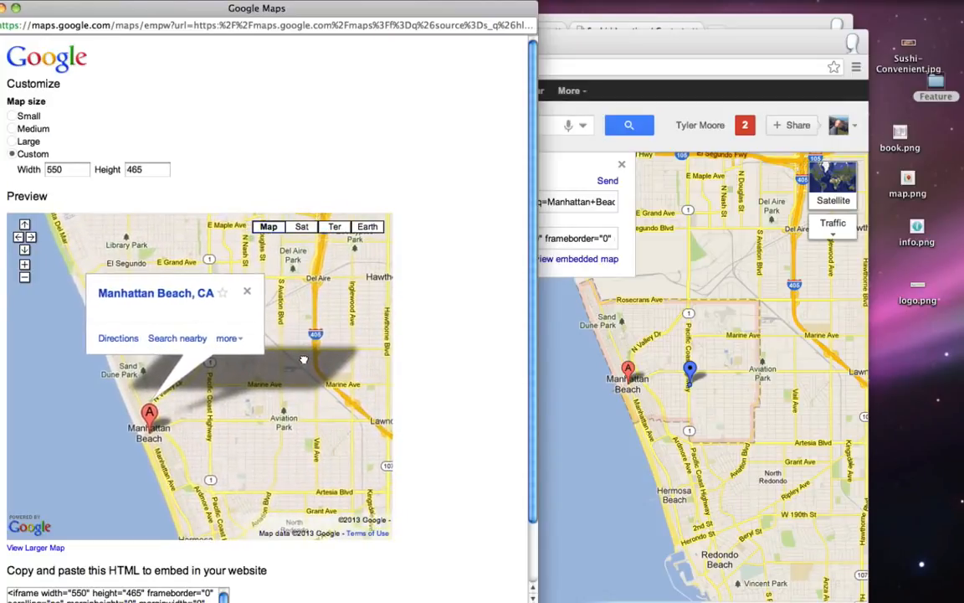
pyautogui.scroll(-3, 492, 309)
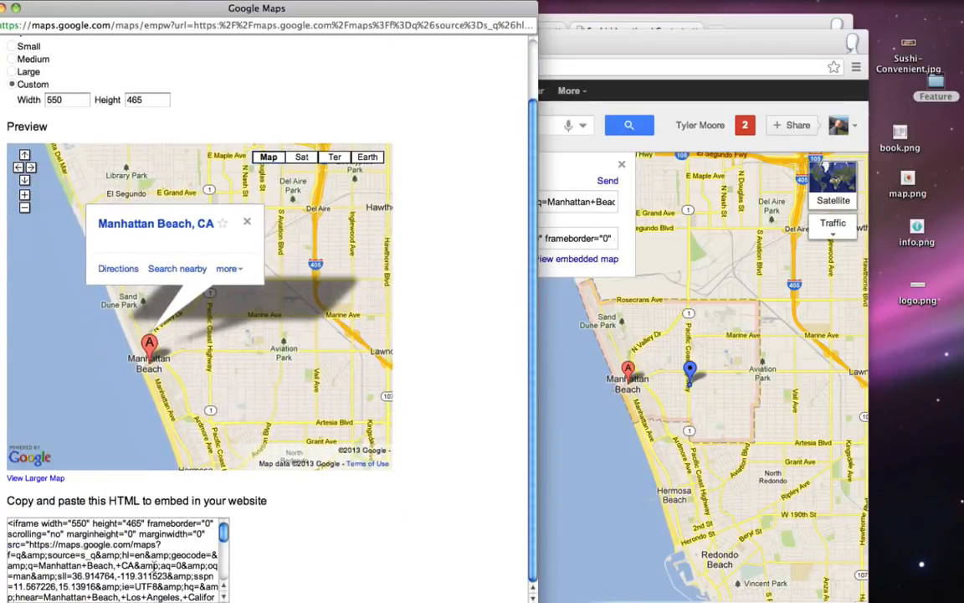
# - Copy all of the iframe embed code and close the embed preview window
pyautogui.rightClick(64, 541)
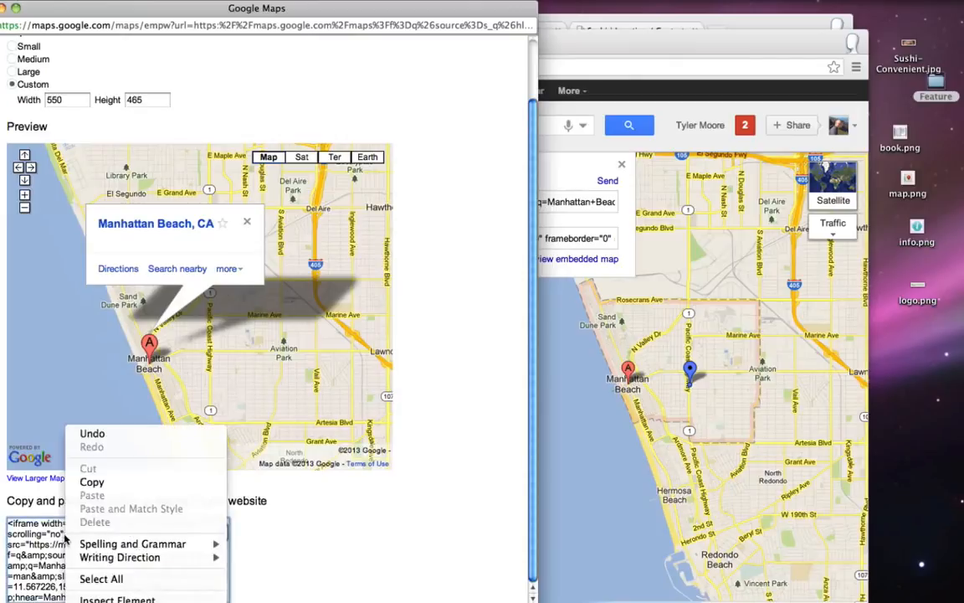
pyautogui.click(101, 578)
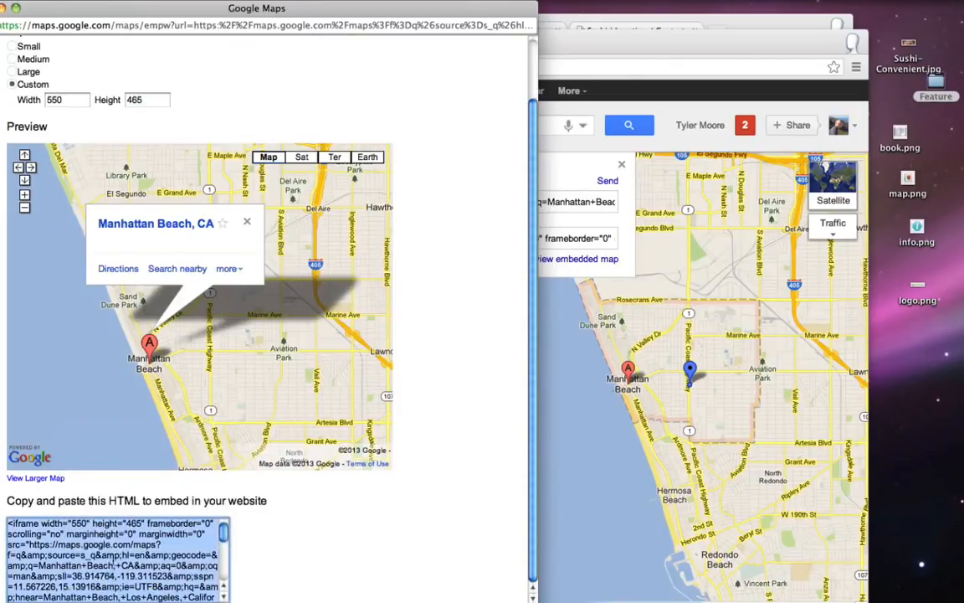
pyautogui.rightClick(109, 545)
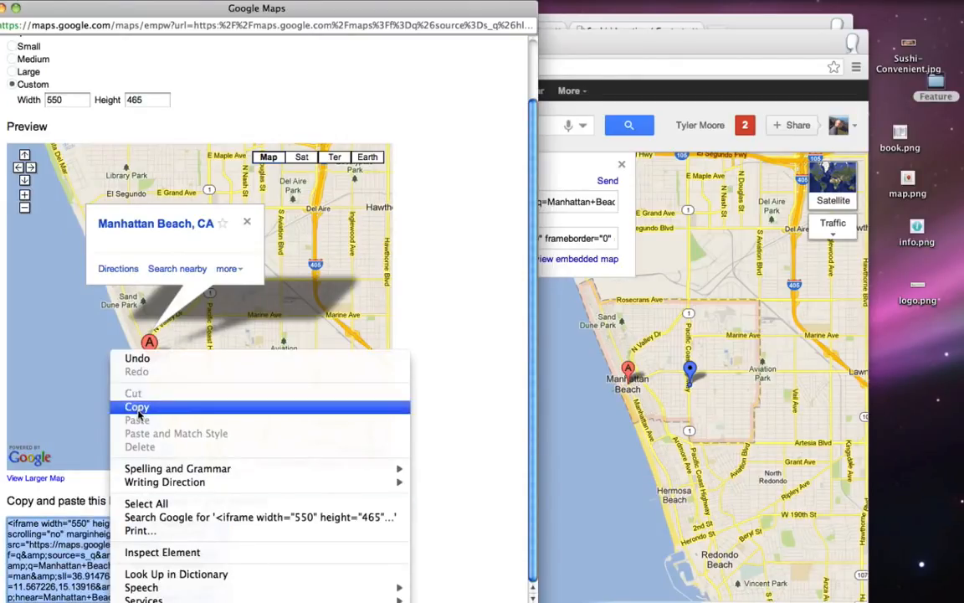
pyautogui.click(136, 406)
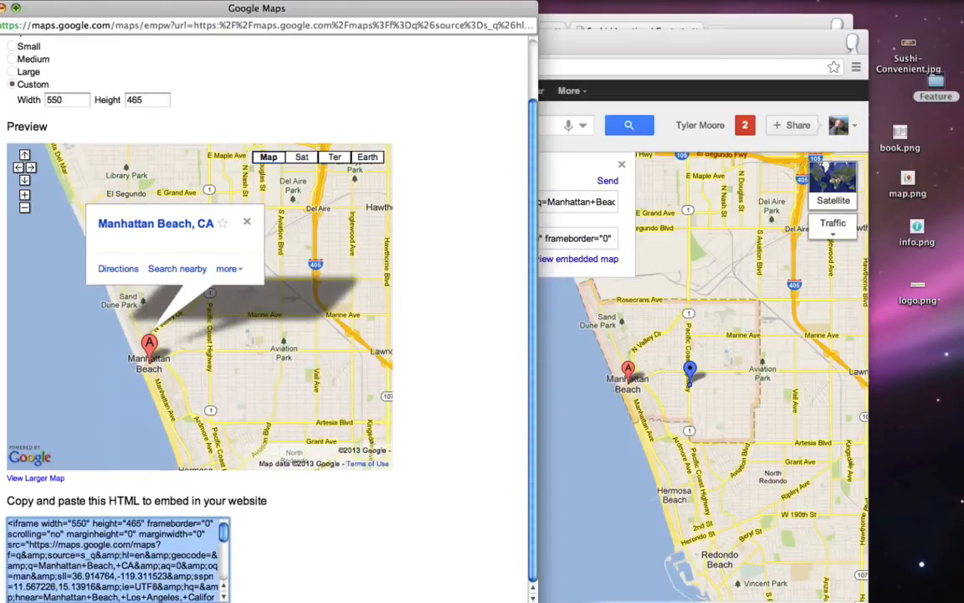
pyautogui.click(8, 7)
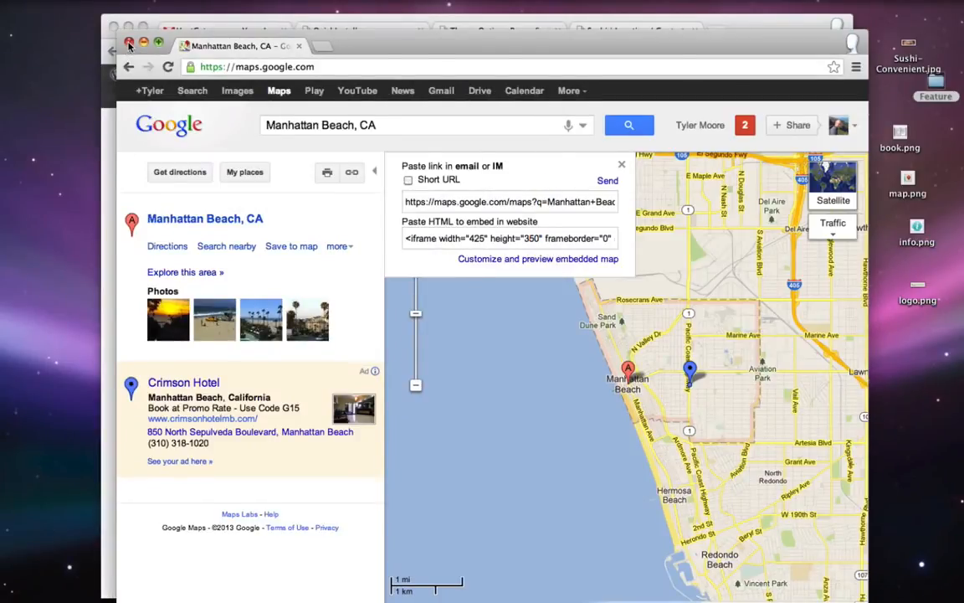
# - Paste the Manhattan Beach Google Maps iframe code into the Location / Contact page's Text editor
pyautogui.click(128, 42)
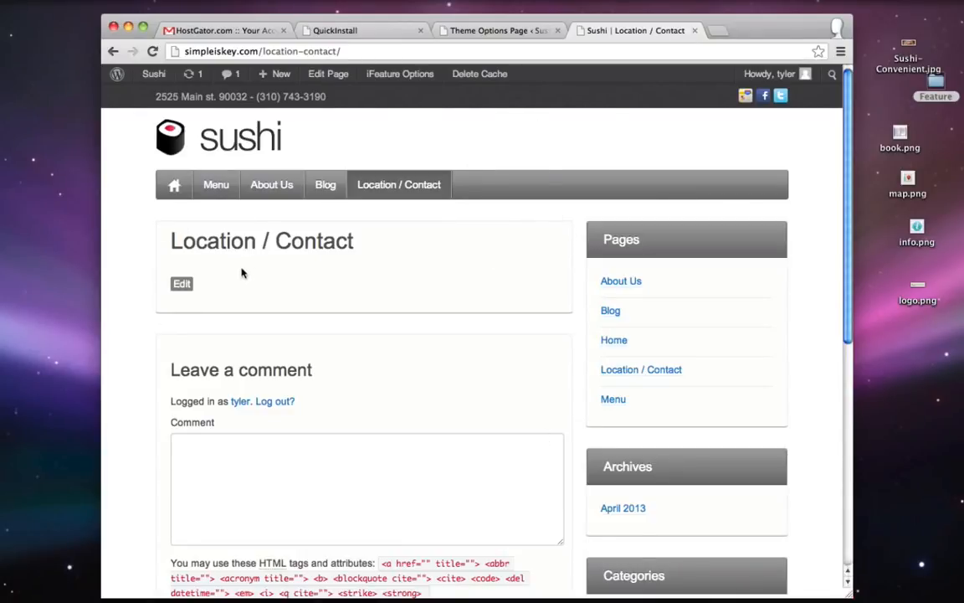
pyautogui.click(503, 32)
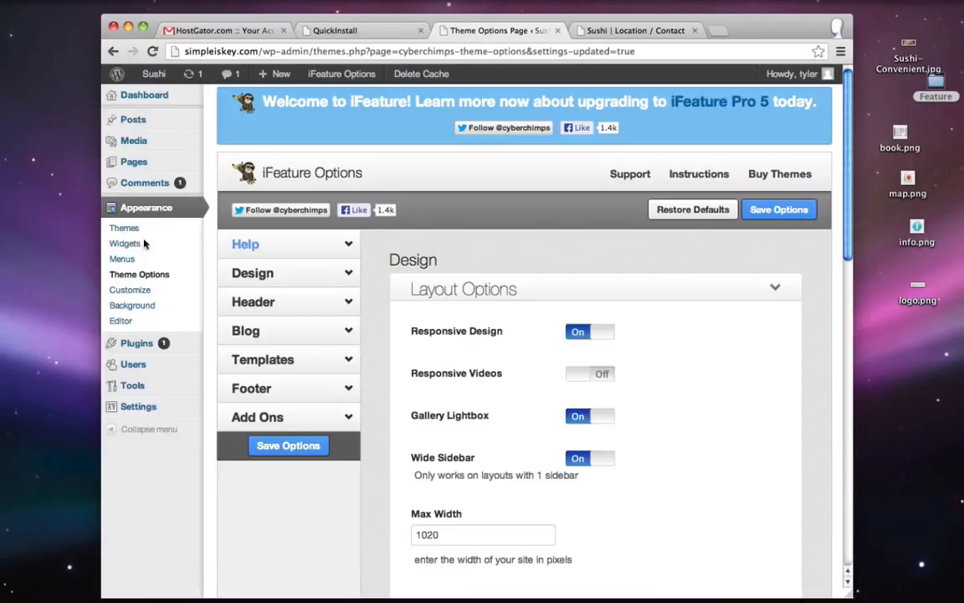
pyautogui.click(130, 162)
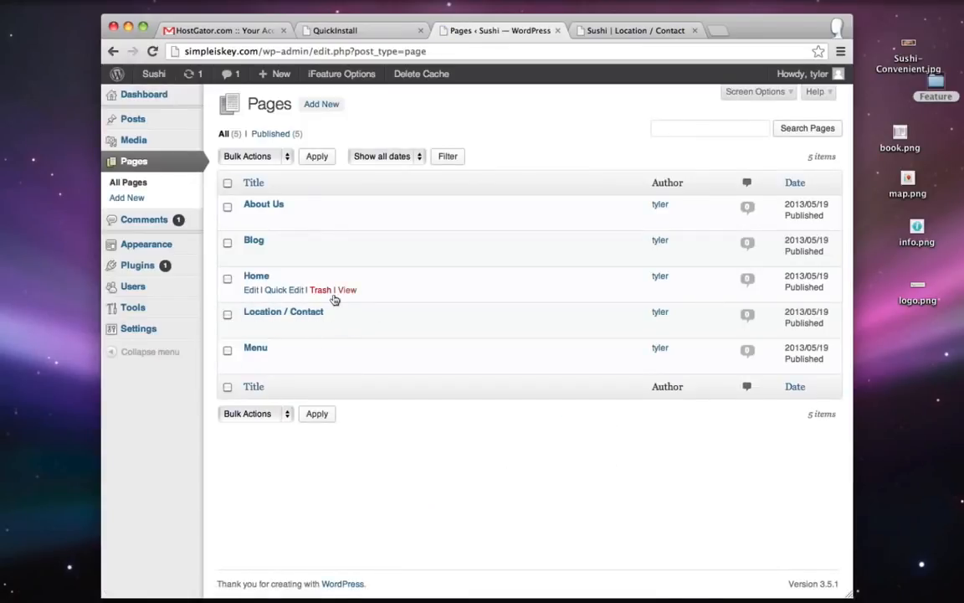
pyautogui.click(249, 326)
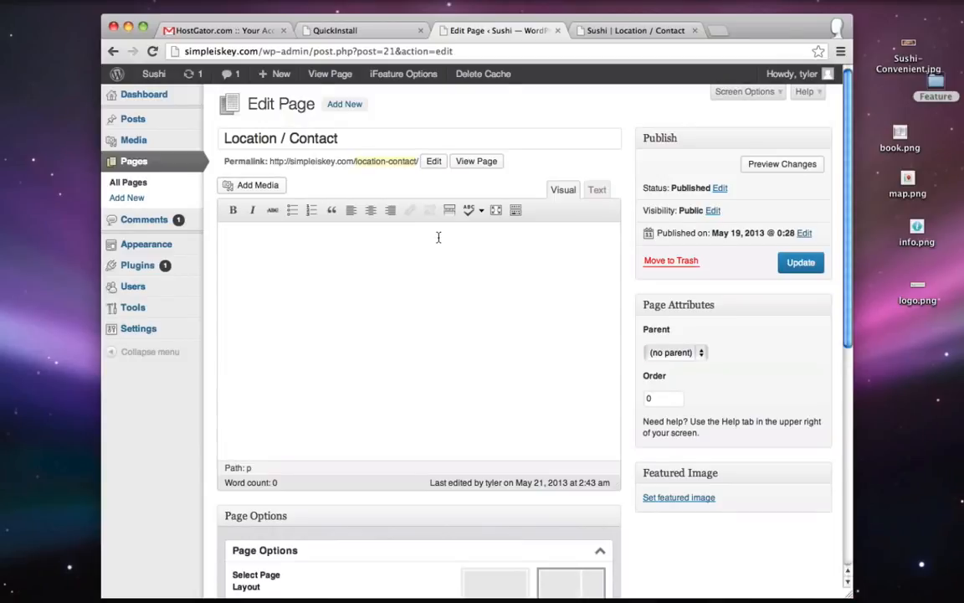
pyautogui.click(597, 190)
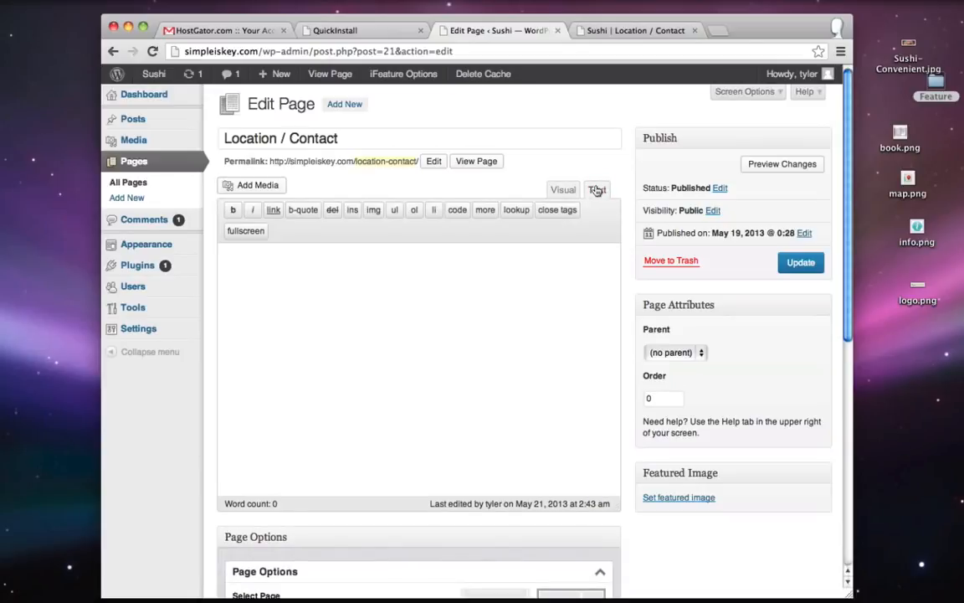
pyautogui.rightClick(235, 261)
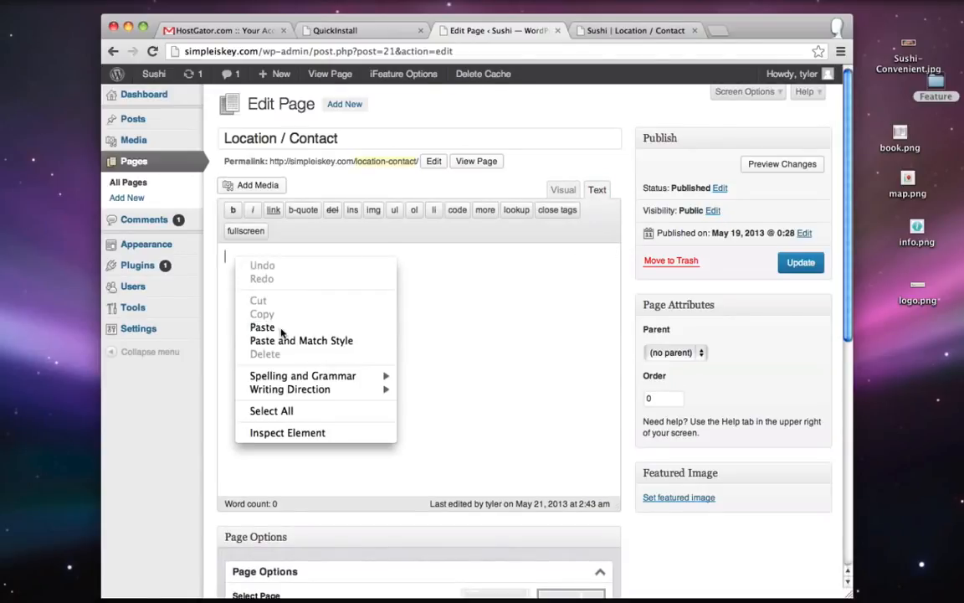
pyautogui.click(255, 325)
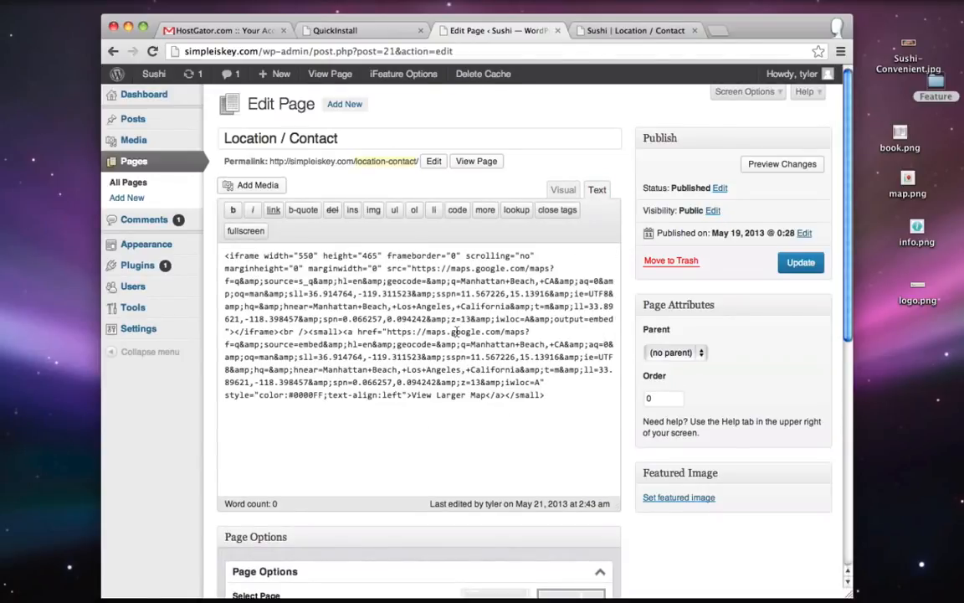
# - Turn off comments on the Location / Contact page and update it
pyautogui.click(623, 31)
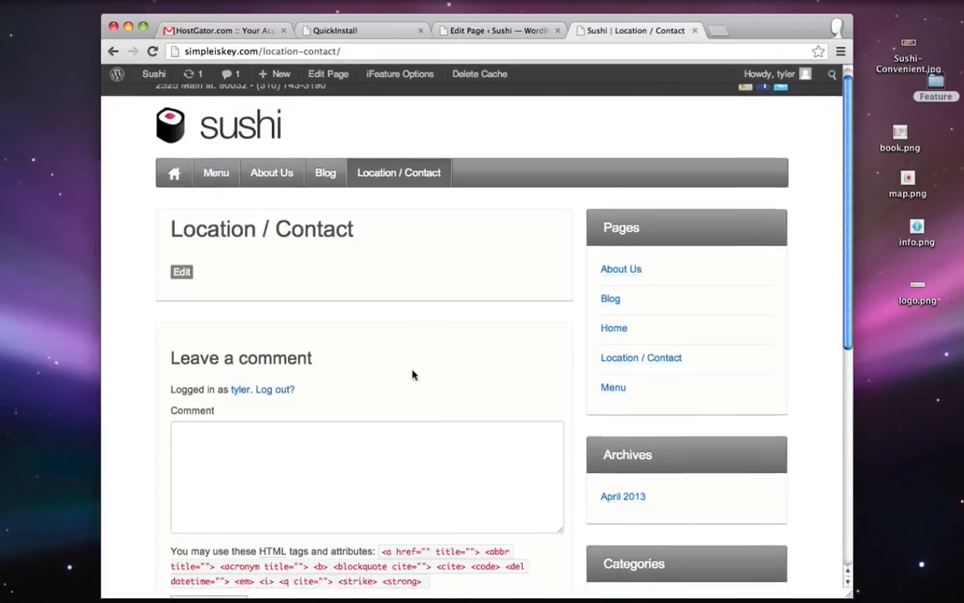
pyautogui.scroll(-2, 360, 352)
pyautogui.click(510, 30)
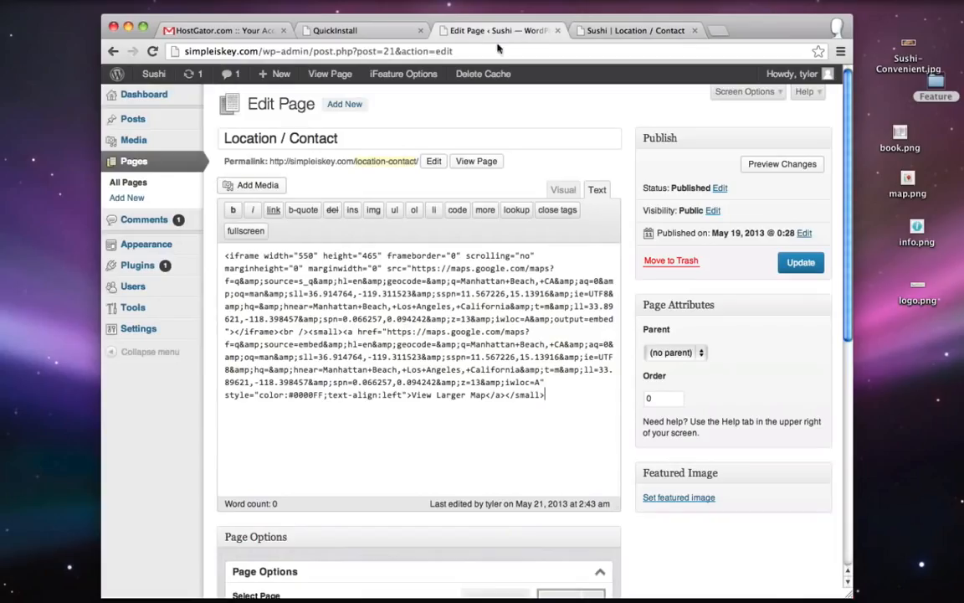
pyautogui.scroll(-5, 242, 319)
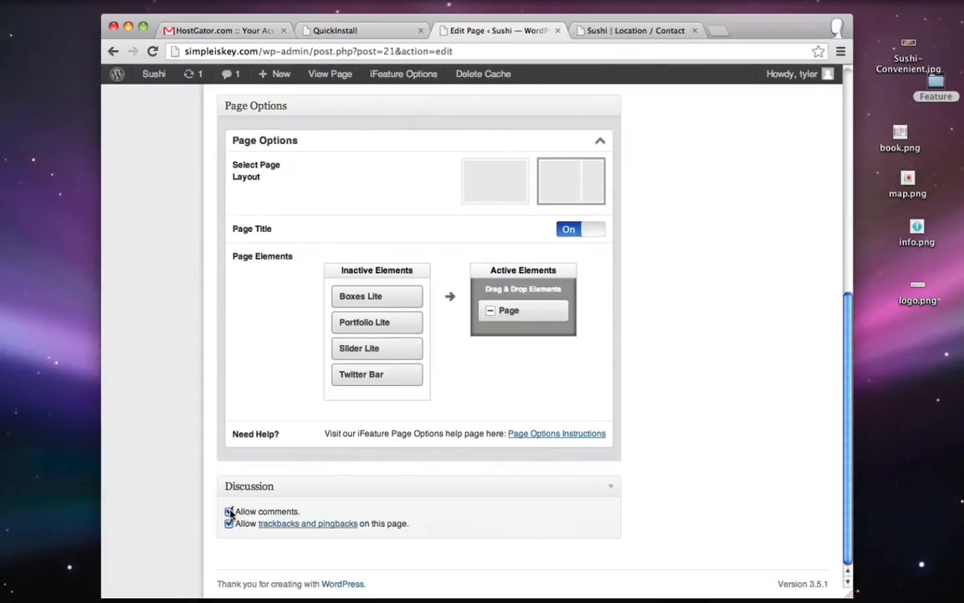
pyautogui.click(230, 511)
pyautogui.scroll(5, 704, 459)
pyautogui.click(801, 264)
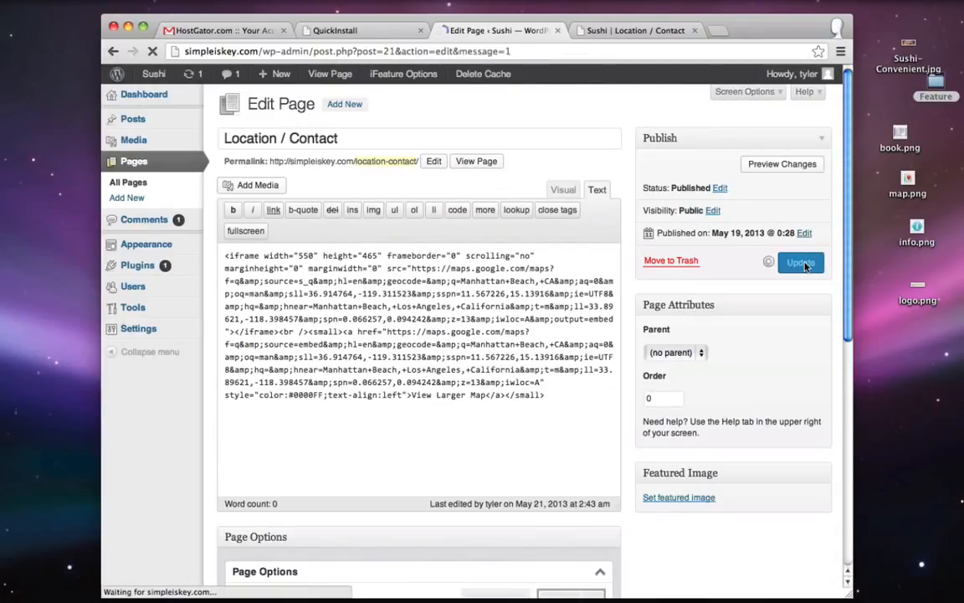
pyautogui.click(594, 30)
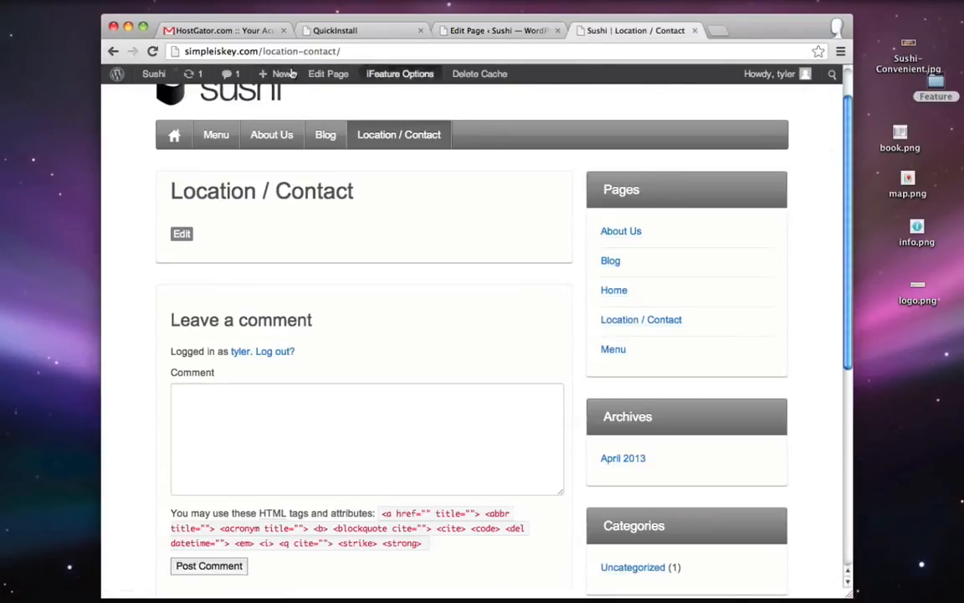
# - Reload the live Location / Contact page to check the Manhattan Beach map, then go back to the editor
pyautogui.click(153, 51)
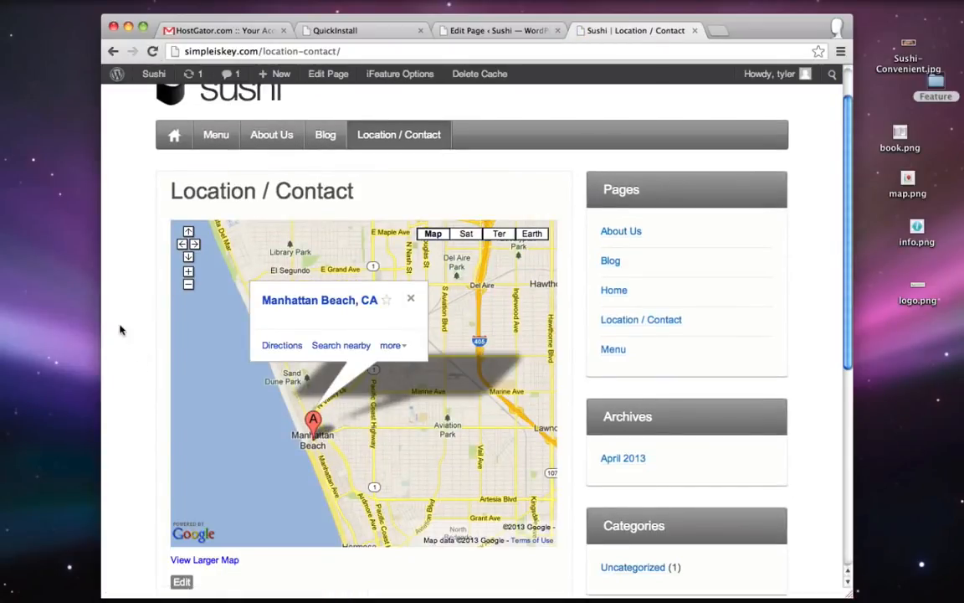
pyautogui.scroll(2, 121, 331)
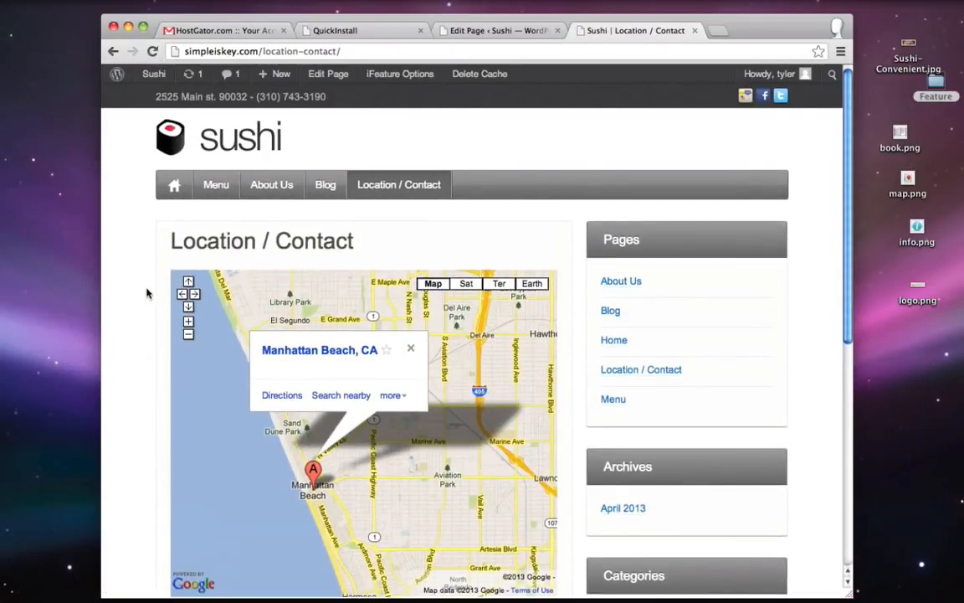
pyautogui.scroll(-1, 144, 293)
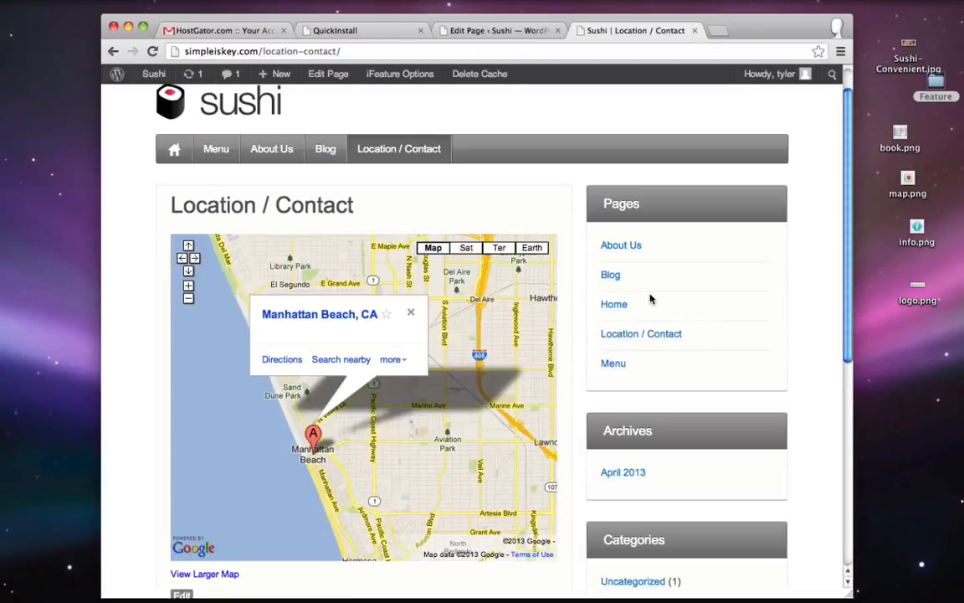
pyautogui.click(504, 32)
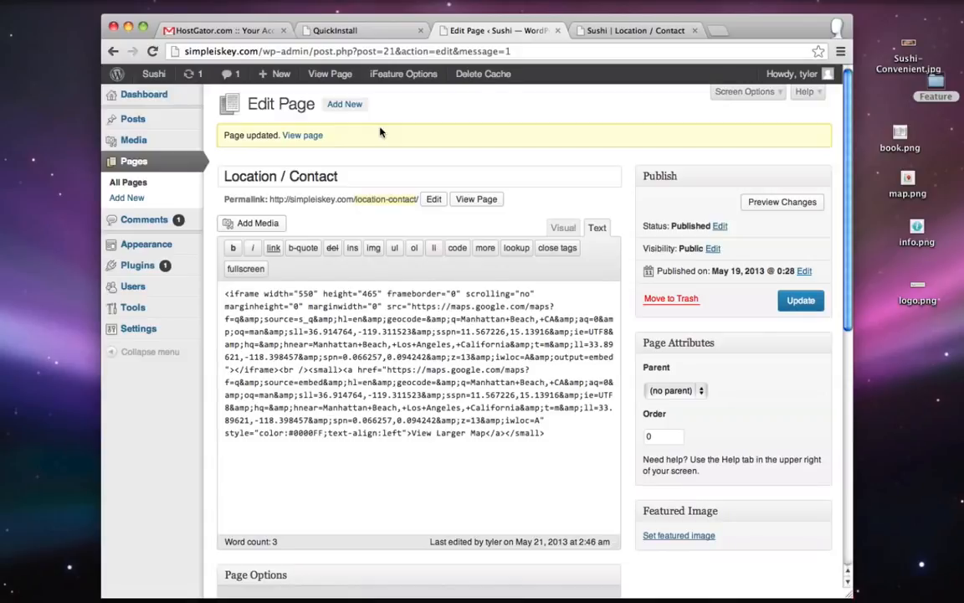
# - Search Add New Plugins for 'contact form 7', then install and activate Contact Form 7
pyautogui.moveTo(135, 267)
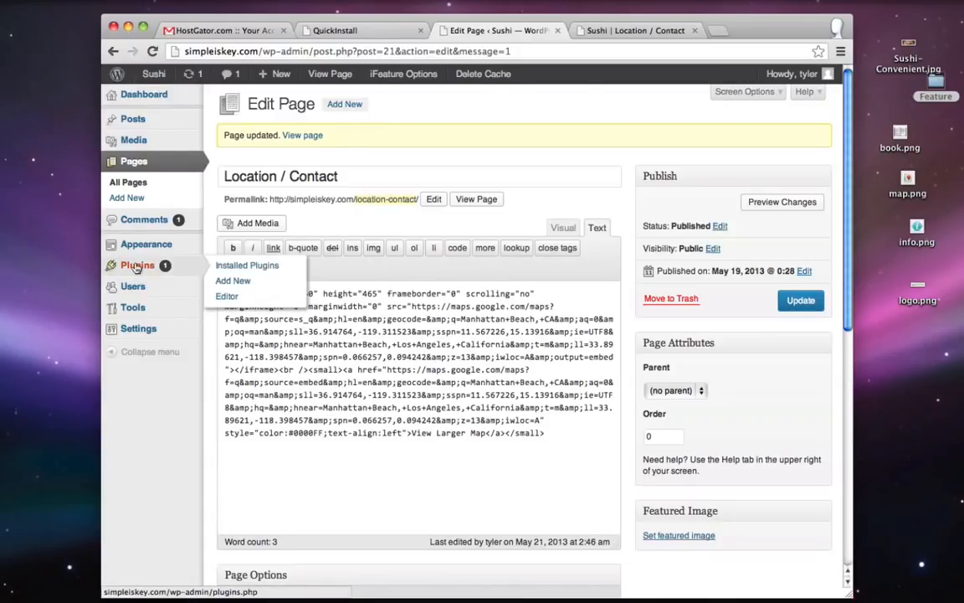
pyautogui.click(241, 283)
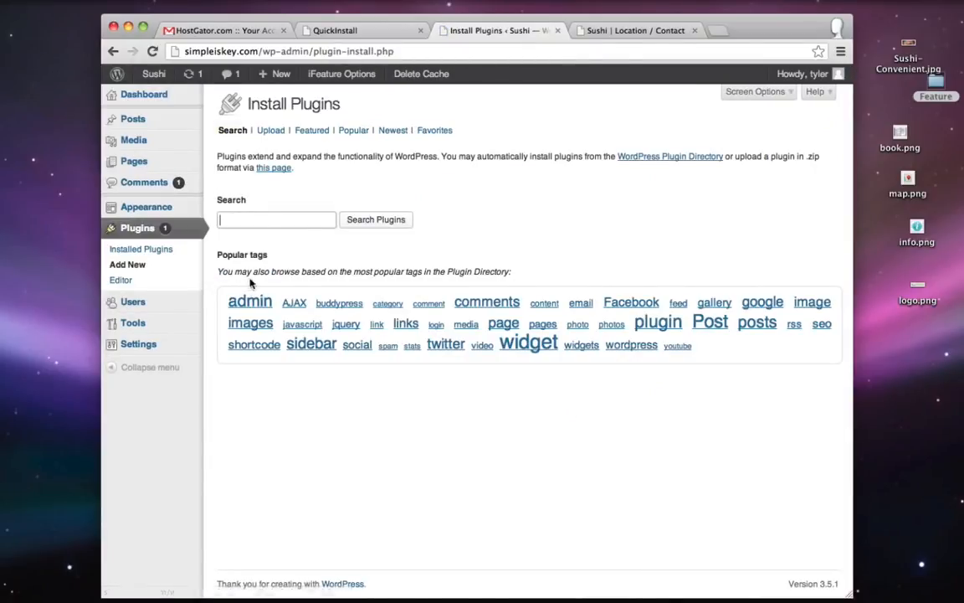
pyautogui.write('c')
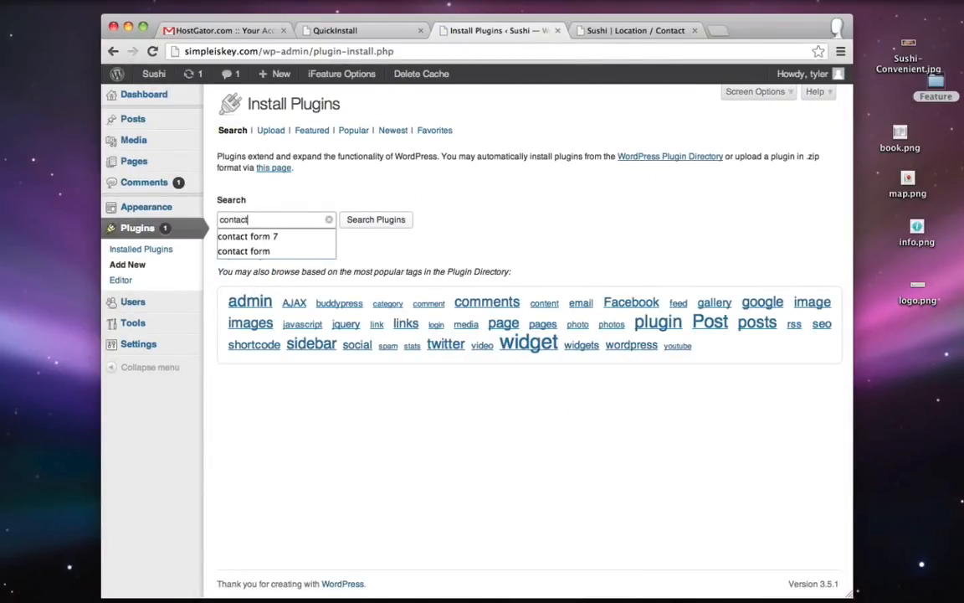
pyautogui.write('ontact')
pyautogui.press('Down')
pyautogui.press('Return')
pyautogui.click(374, 222)
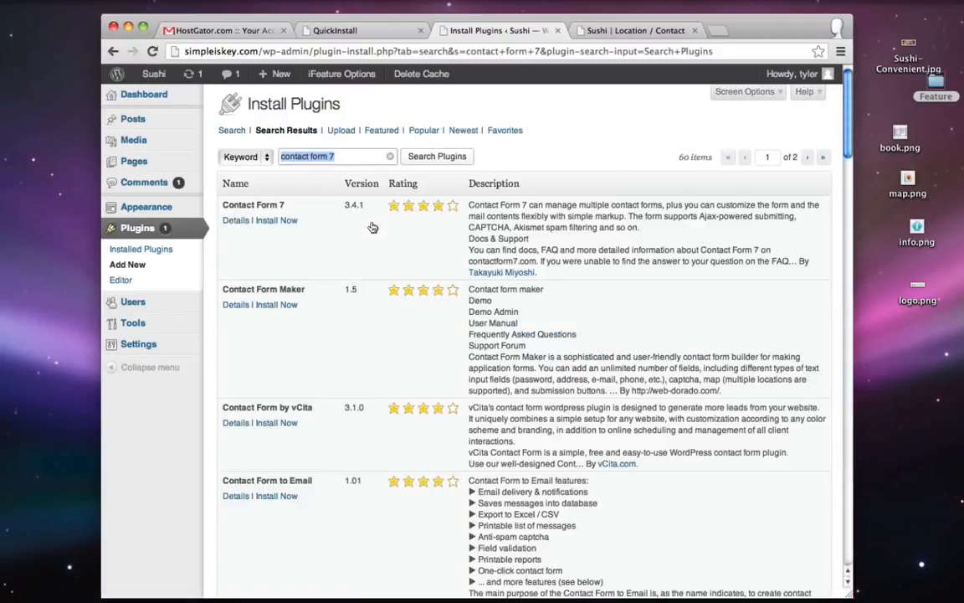
pyautogui.click(276, 220)
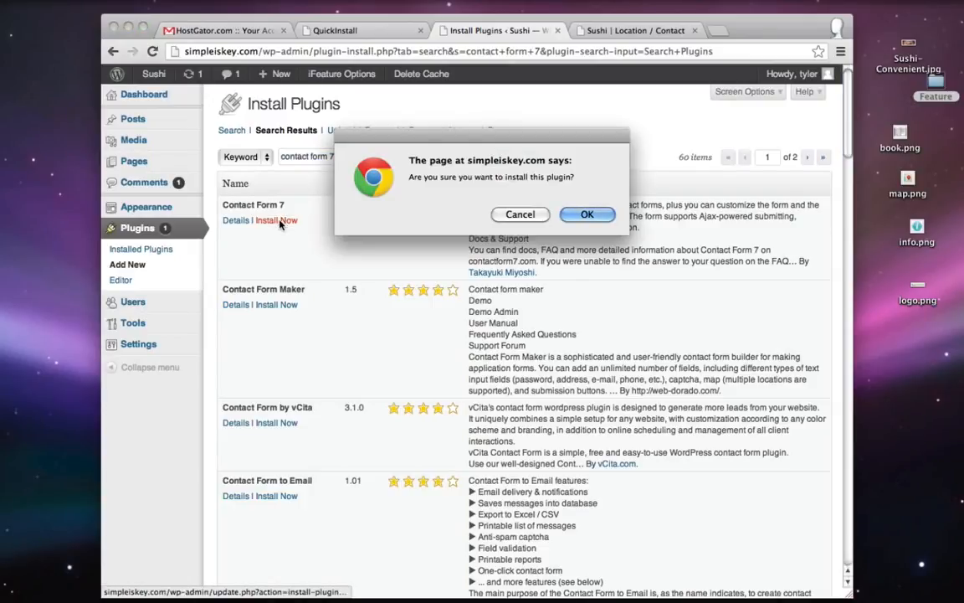
pyautogui.click(585, 215)
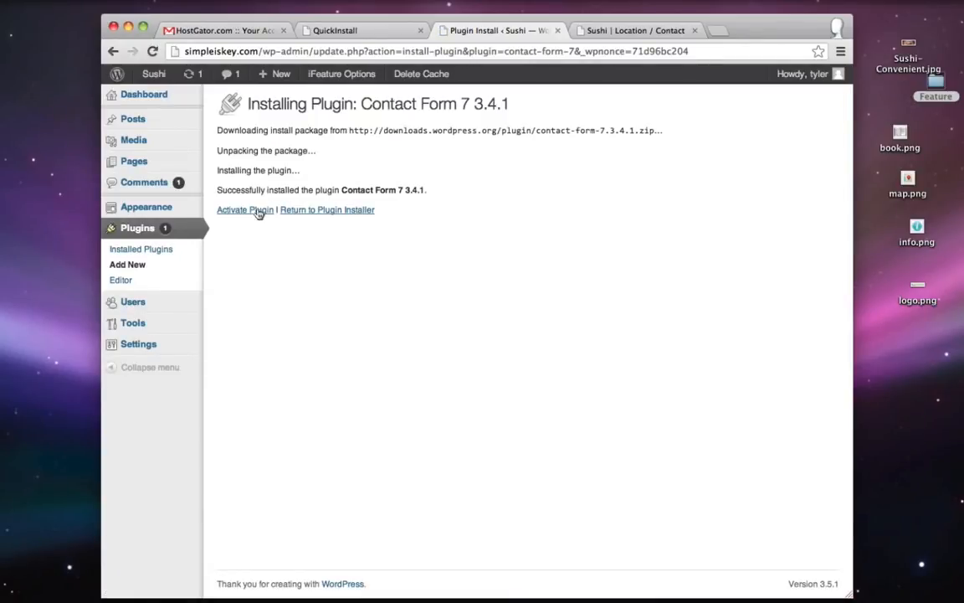
pyautogui.click(248, 212)
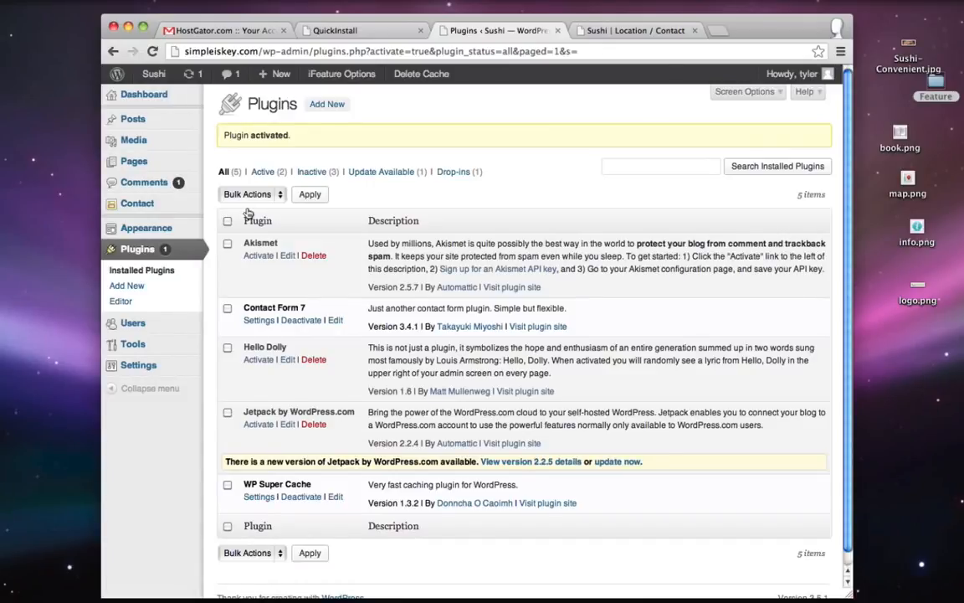
# - Open Contact form 1 and copy its shortcode
pyautogui.click(141, 206)
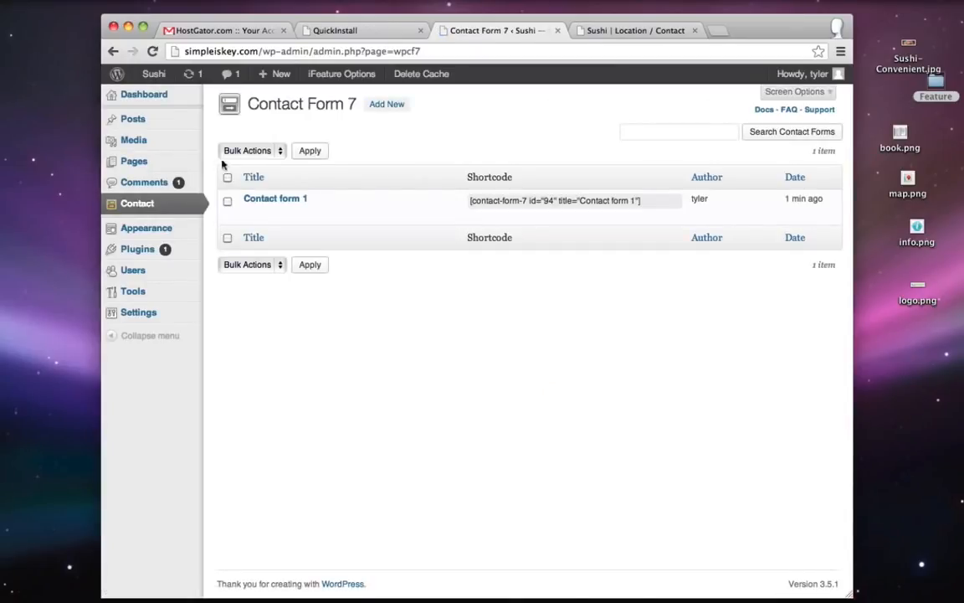
pyautogui.moveTo(244, 204)
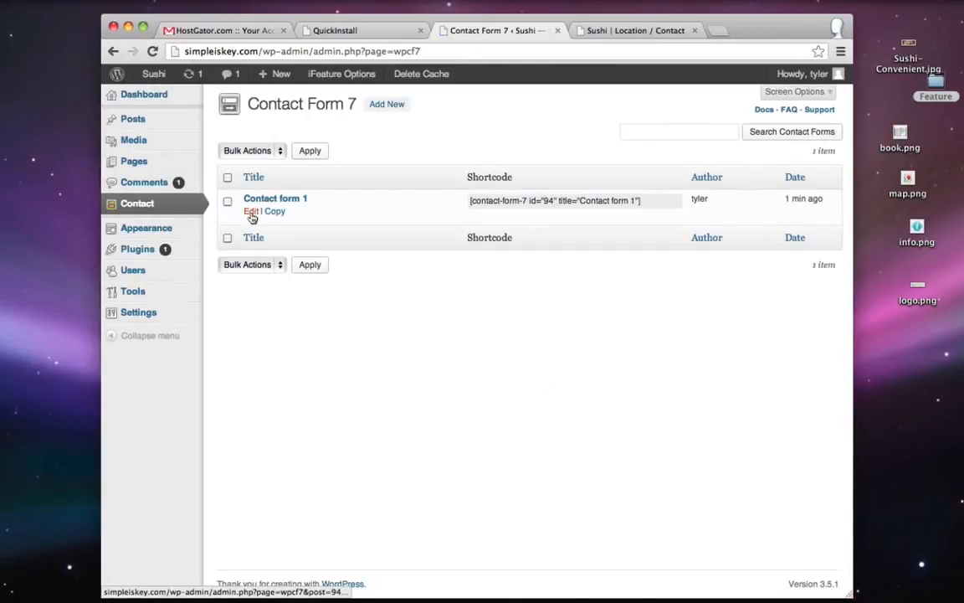
pyautogui.click(250, 211)
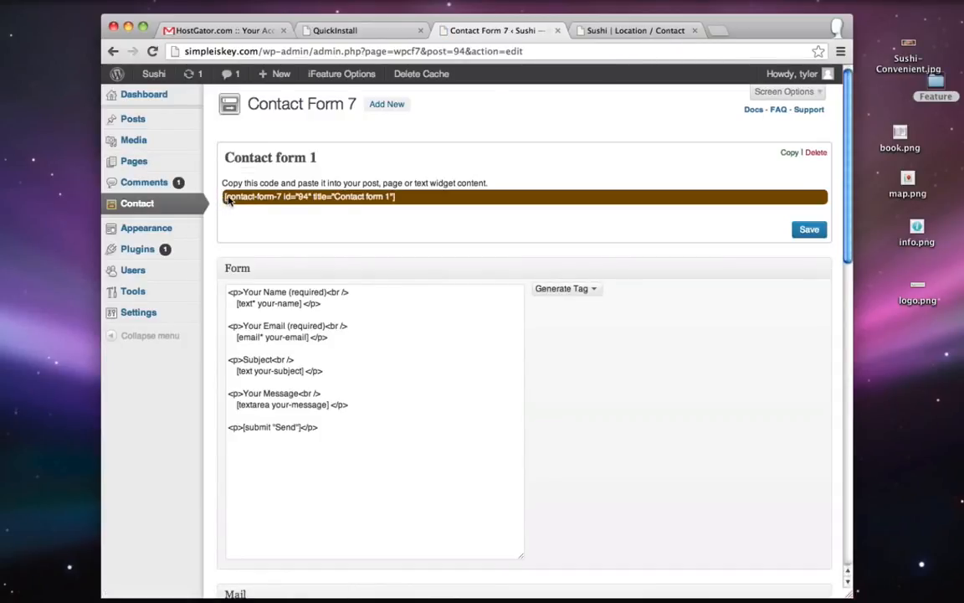
pyautogui.moveTo(400, 192); pyautogui.dragTo(224, 199)
pyautogui.rightClick(244, 201)
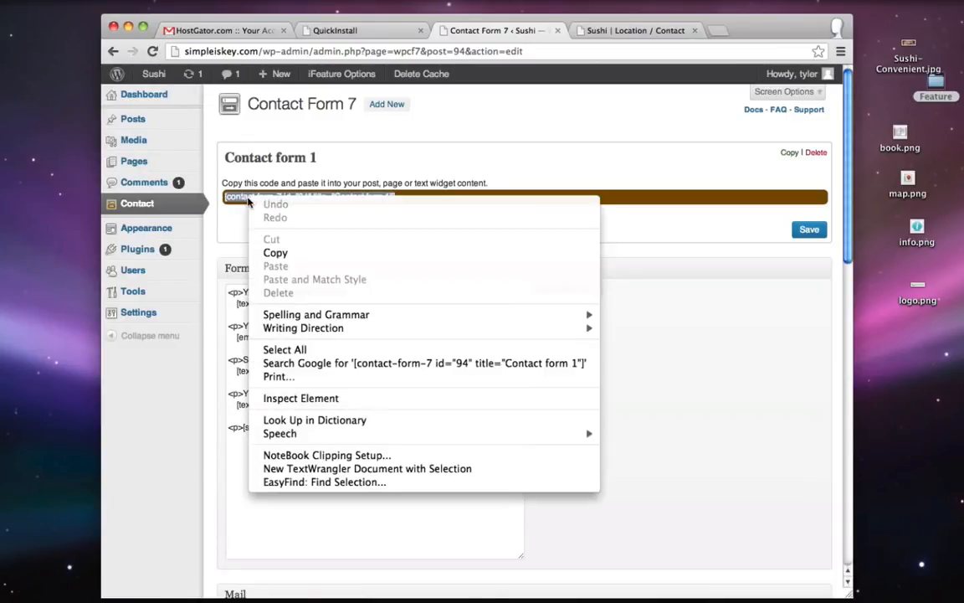
pyautogui.click(301, 250)
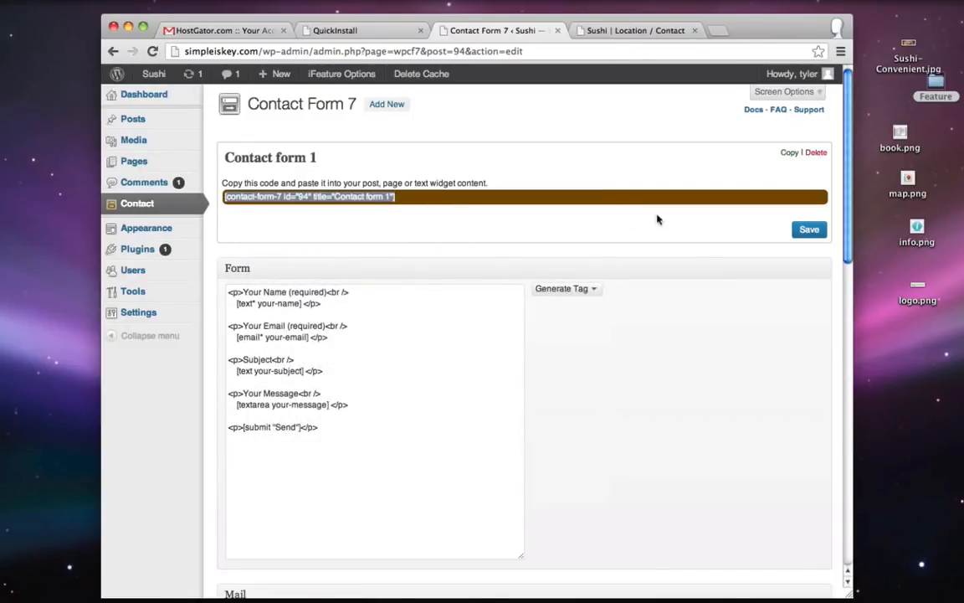
# - Review the recipient e-mail address in Contact form 1's Mail settings
pyautogui.scroll(-5, 508, 215)
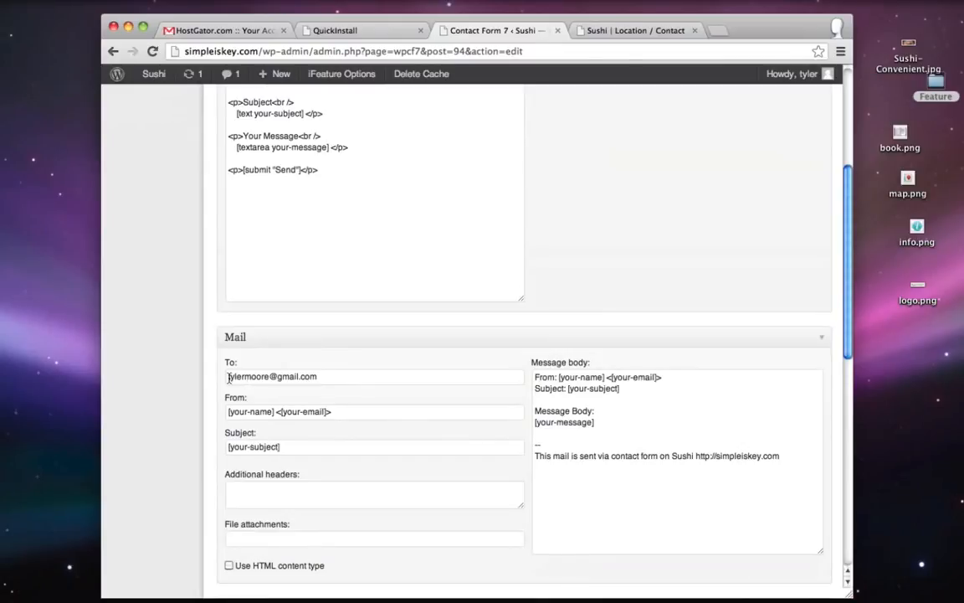
pyautogui.moveTo(226, 379); pyautogui.dragTo(311, 379)
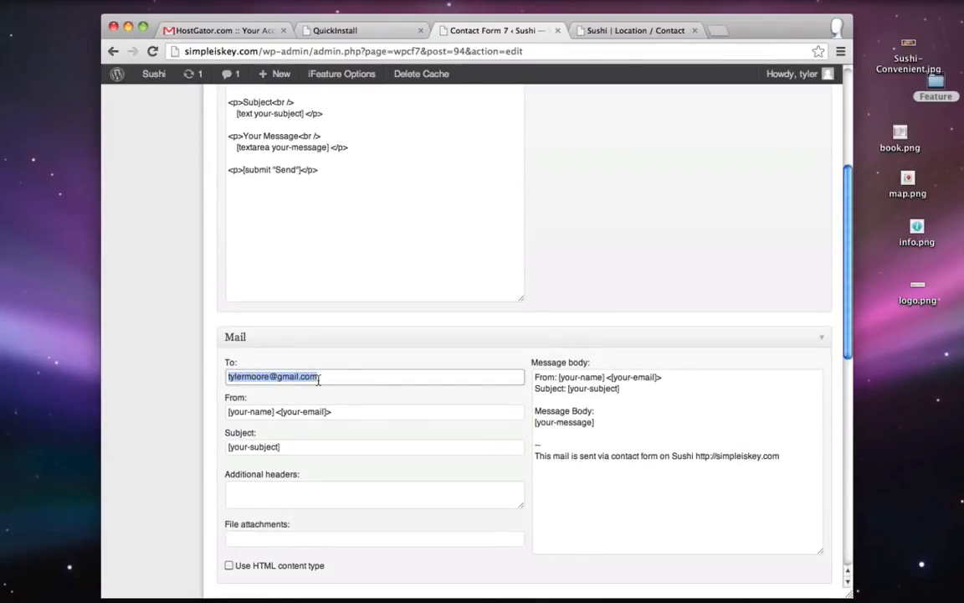
pyautogui.click(257, 380)
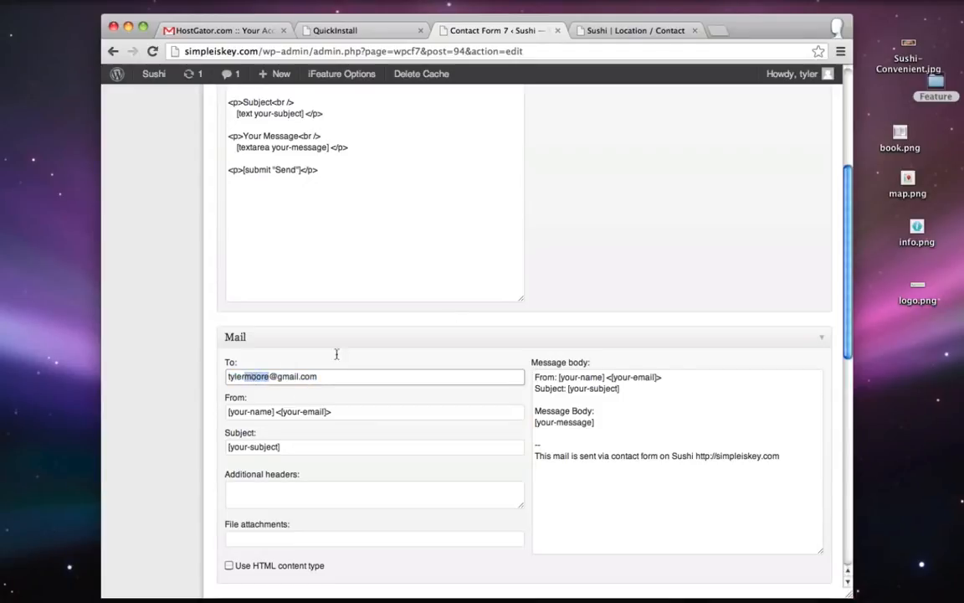
pyautogui.scroll(5, 610, 278)
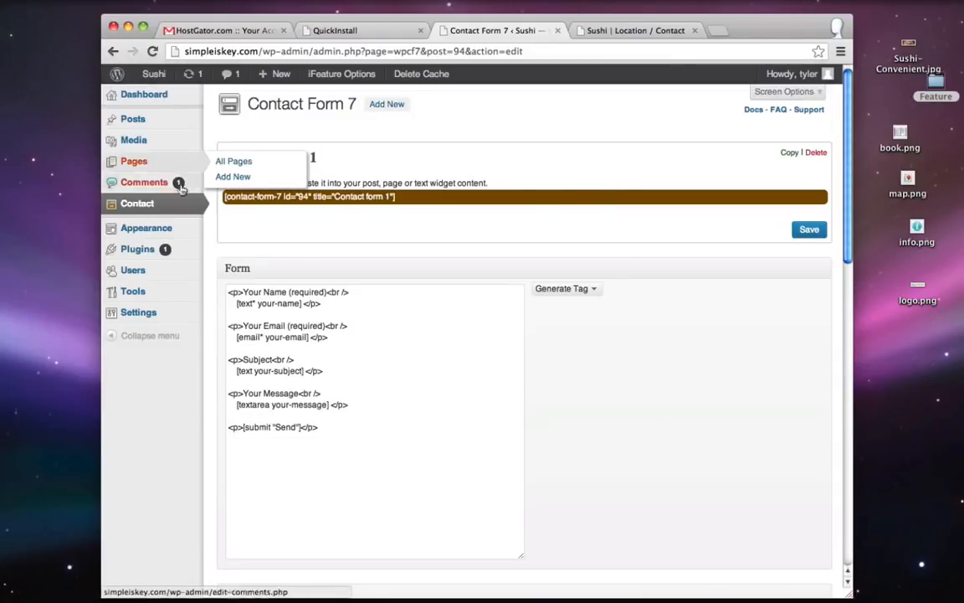
# - Open Appearance > Widgets, look over the Footer Widgets area, and glance at the live page
pyautogui.moveTo(137, 230)
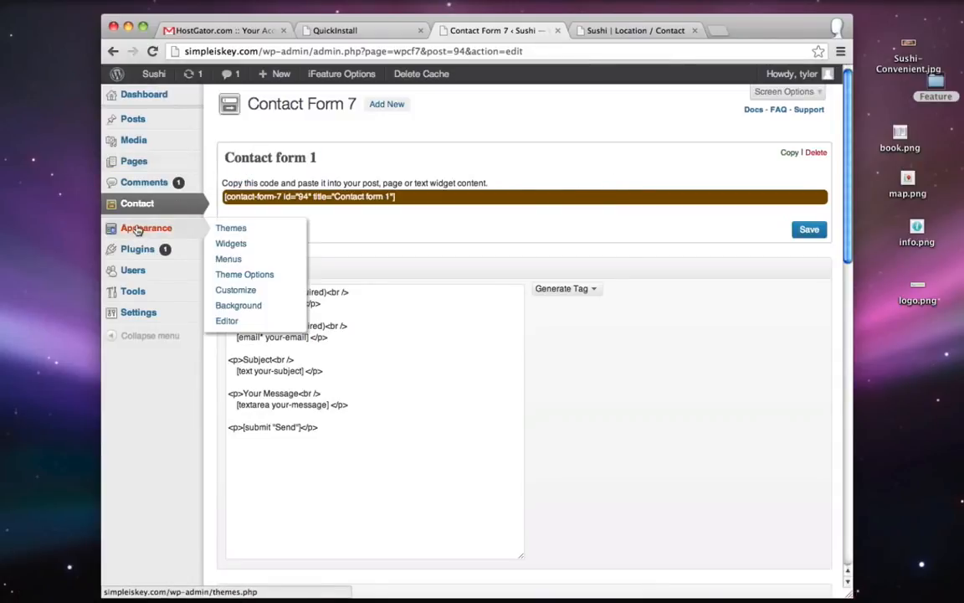
pyautogui.click(243, 242)
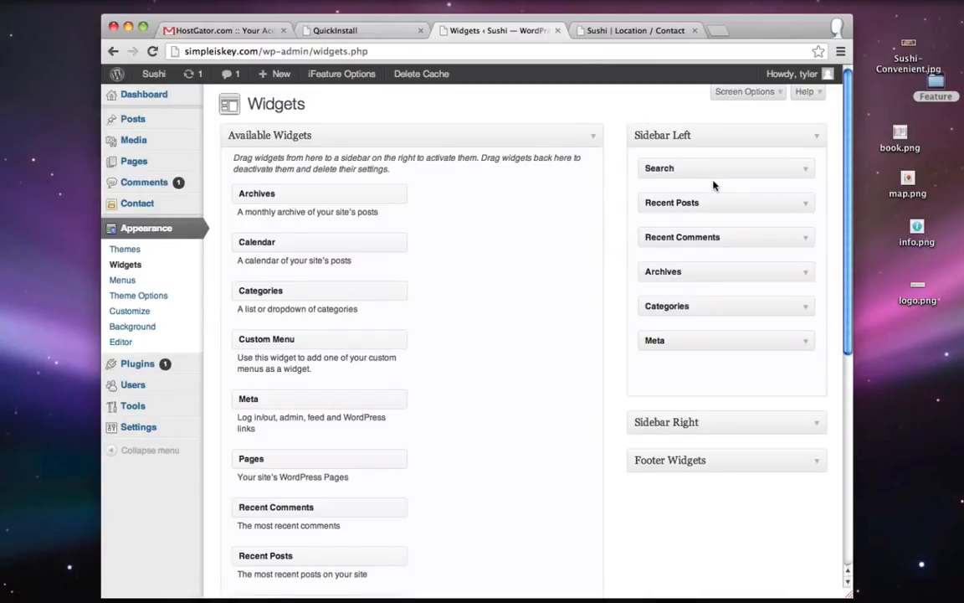
pyautogui.click(816, 464)
pyautogui.scroll(-3, 479, 342)
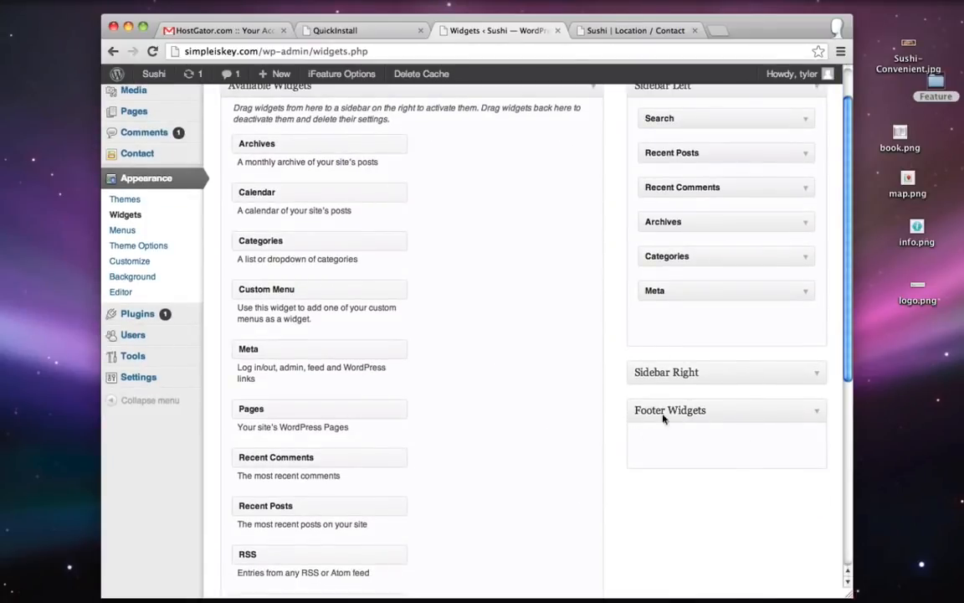
pyautogui.scroll(3, 777, 433)
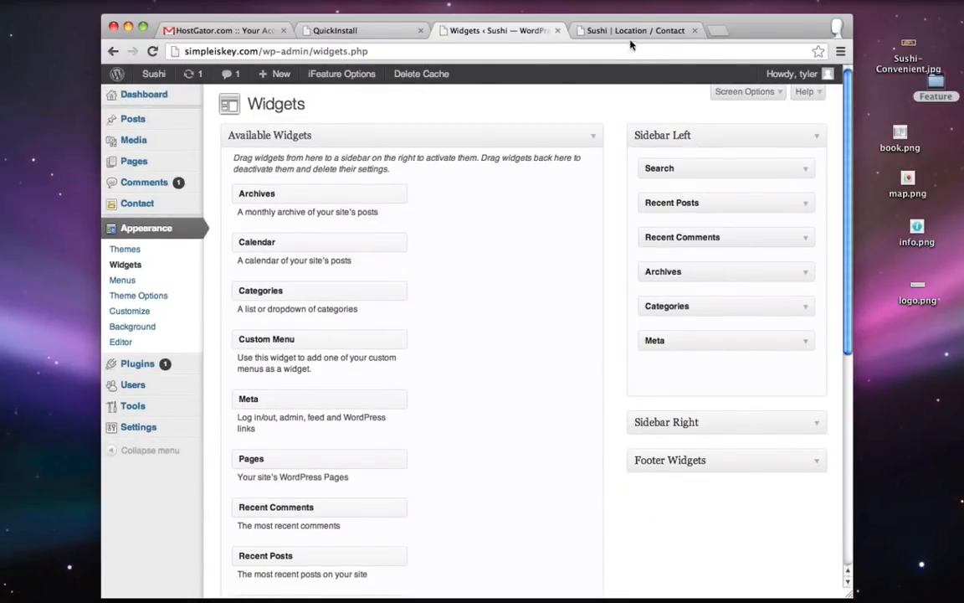
pyautogui.click(582, 33)
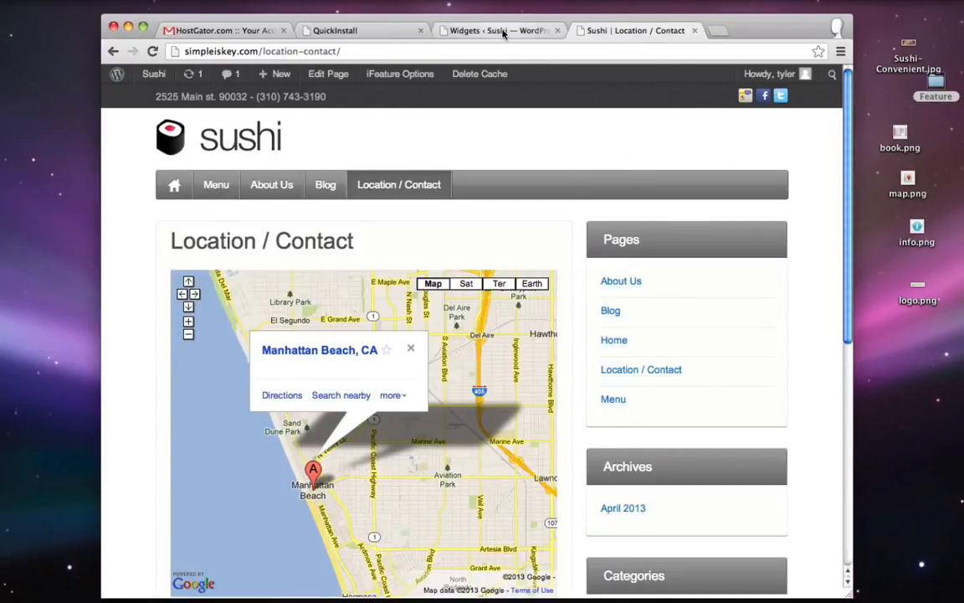
pyautogui.click(499, 30)
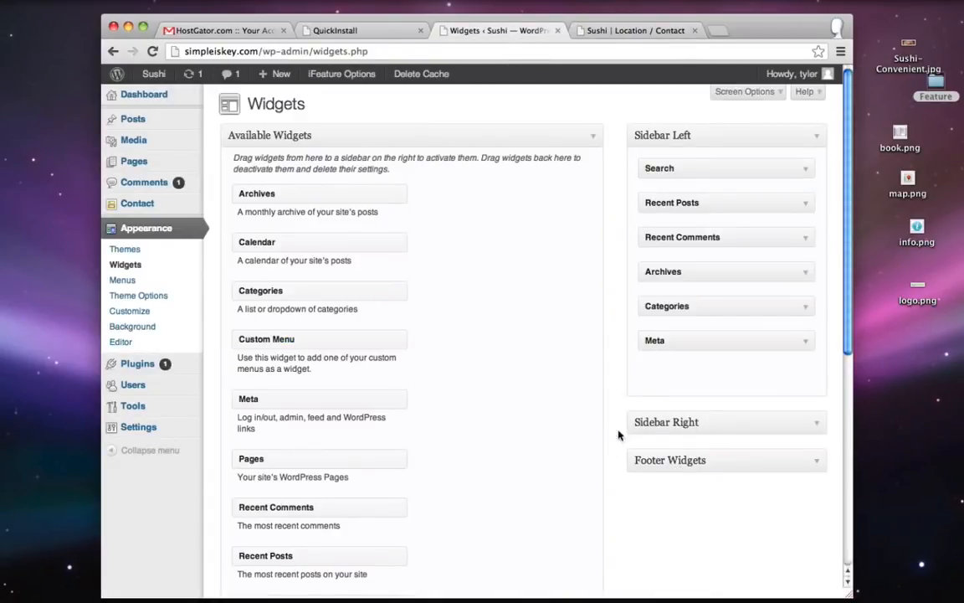
# - Add a Text widget titled 'Contact Us!' with the Contact form 1 shortcode to Sidebar Right and save
pyautogui.click(815, 423)
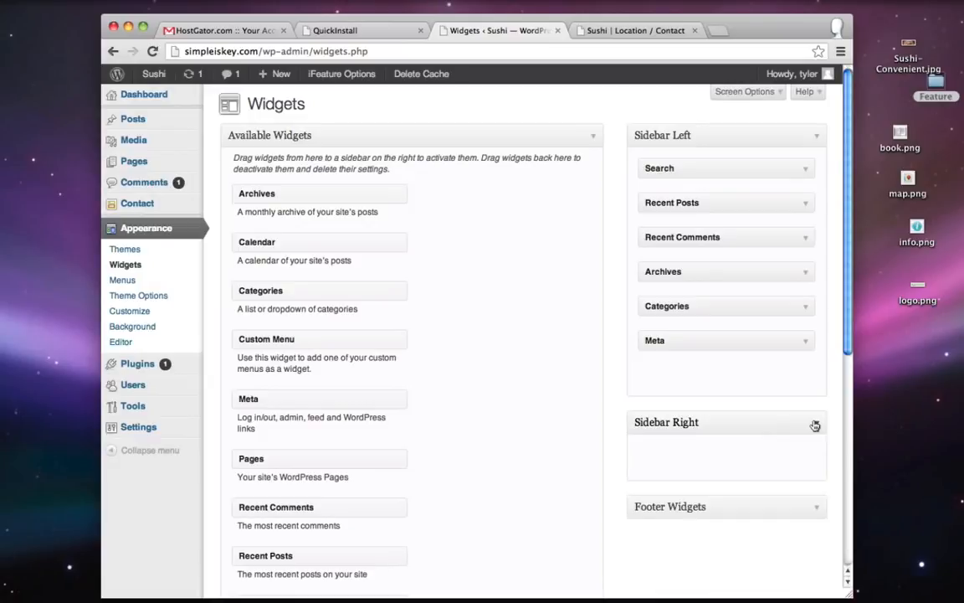
pyautogui.scroll(-5, 550, 420)
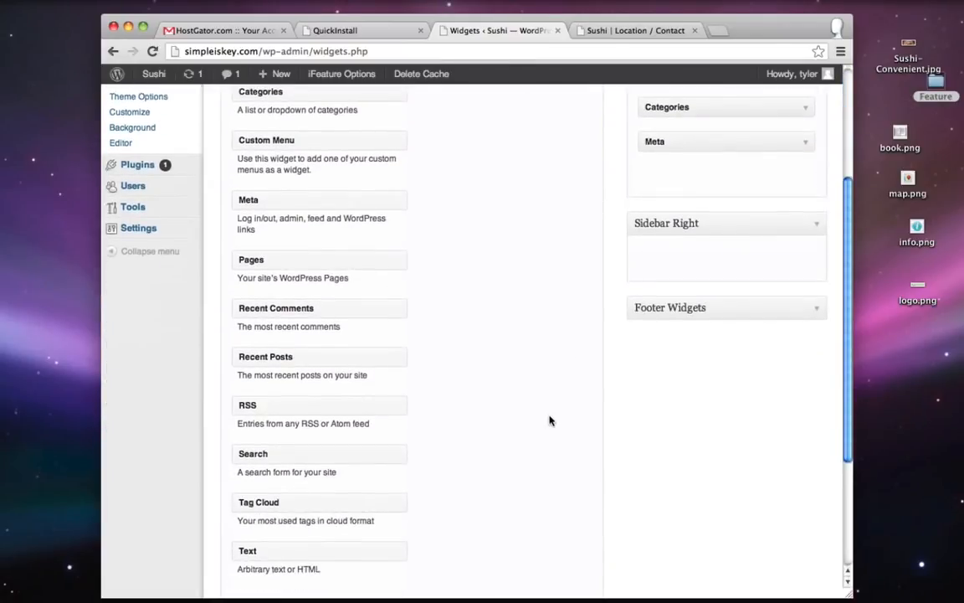
pyautogui.scroll(-1, 550, 420)
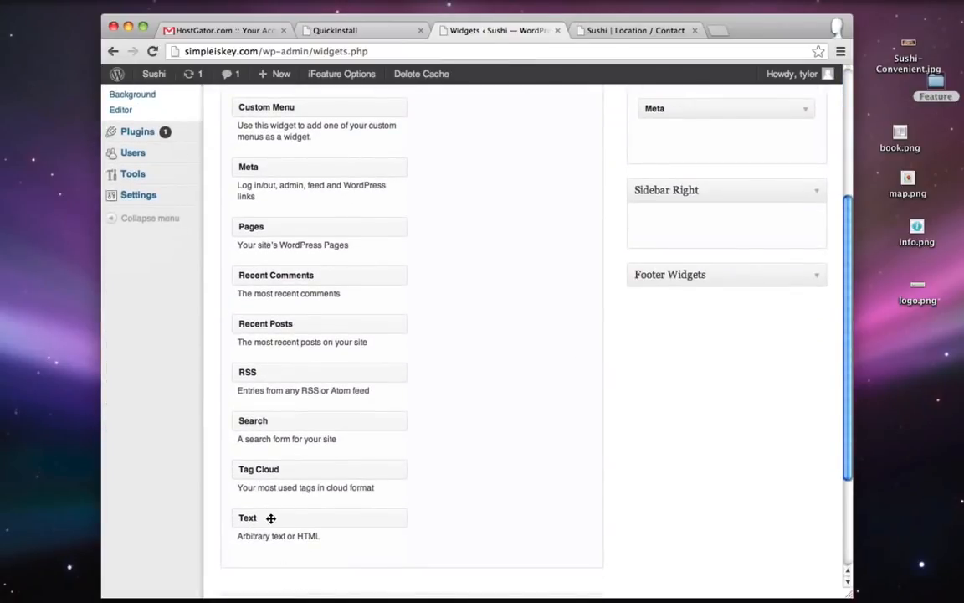
pyautogui.moveTo(270, 518); pyautogui.dragTo(680, 224)
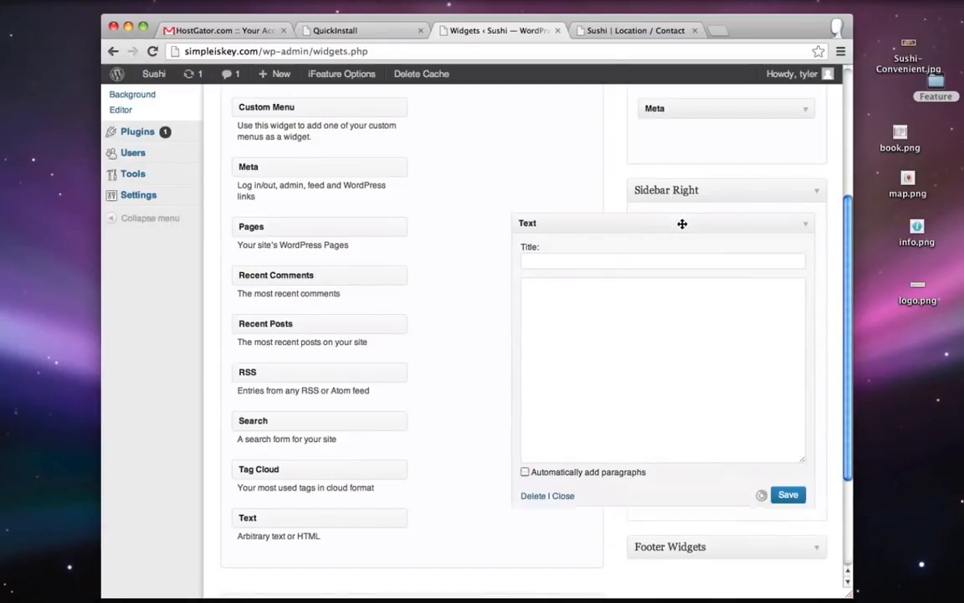
pyautogui.click(544, 266)
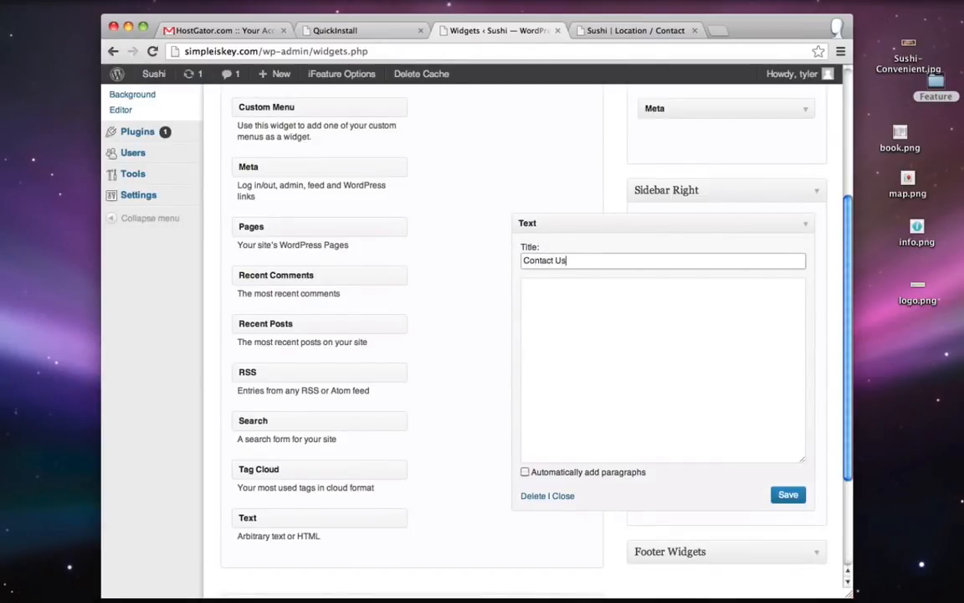
pyautogui.click(624, 311)
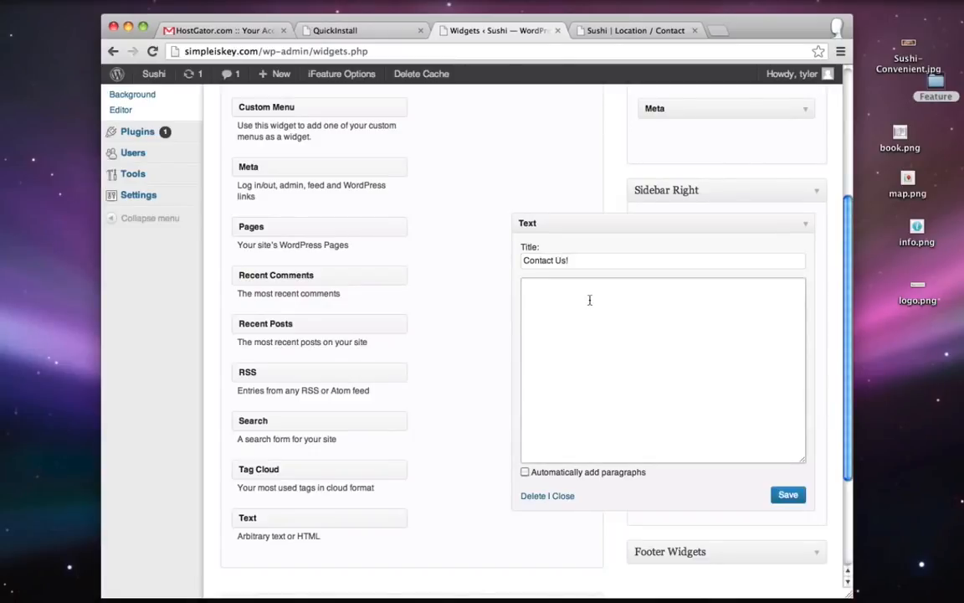
pyautogui.rightClick(590, 300)
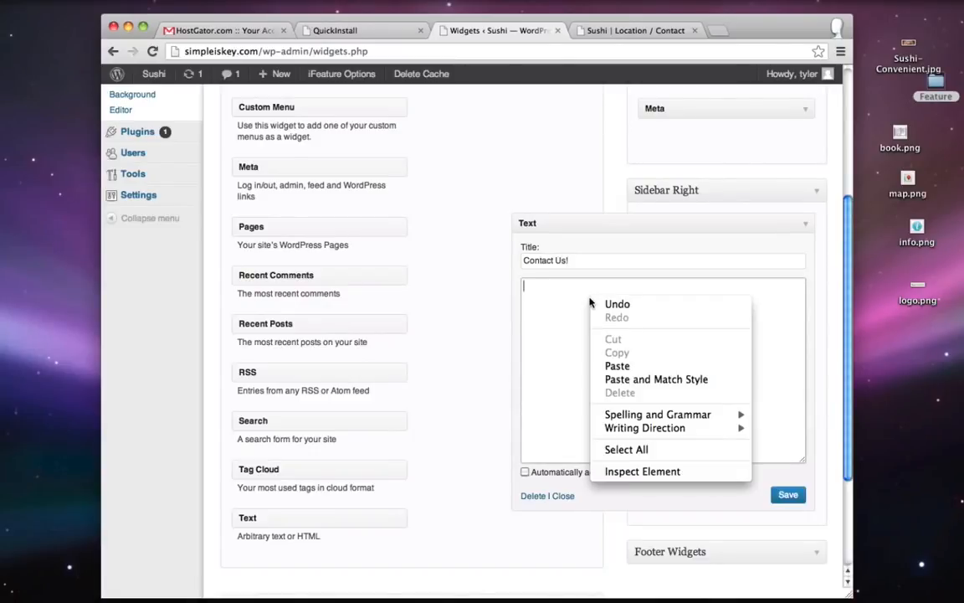
pyautogui.click(643, 366)
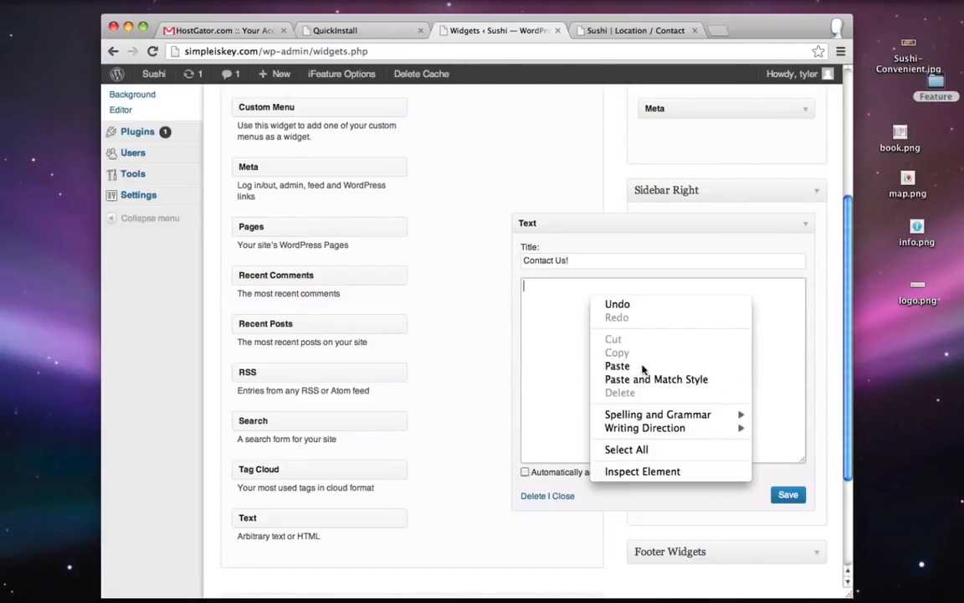
pyautogui.click(788, 496)
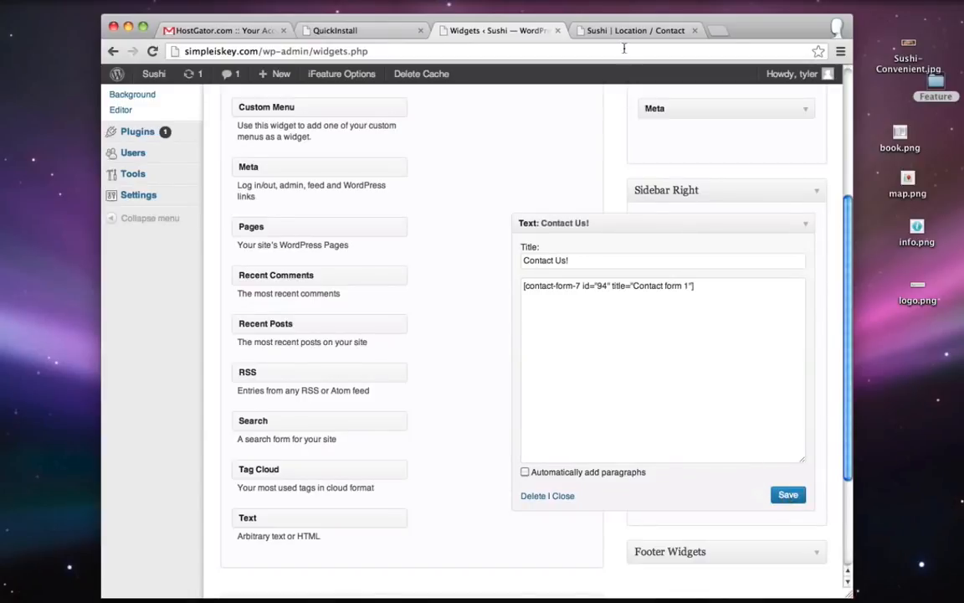
# - Reload the live Location / Contact page and scroll to verify the Contact Us! sidebar form
pyautogui.click(623, 30)
pyautogui.click(152, 52)
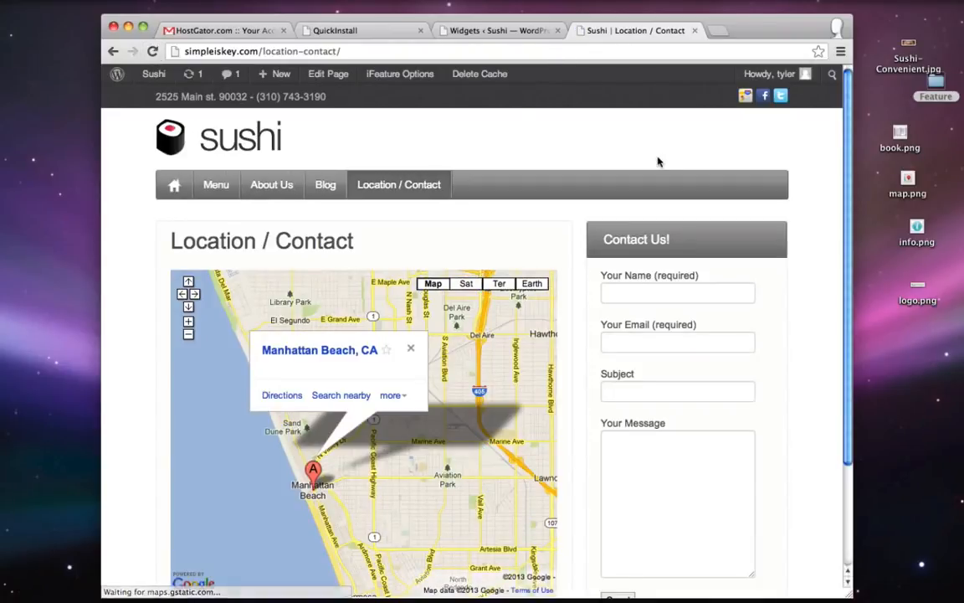
pyautogui.scroll(-3, 658, 163)
pyautogui.scroll(3, 658, 169)
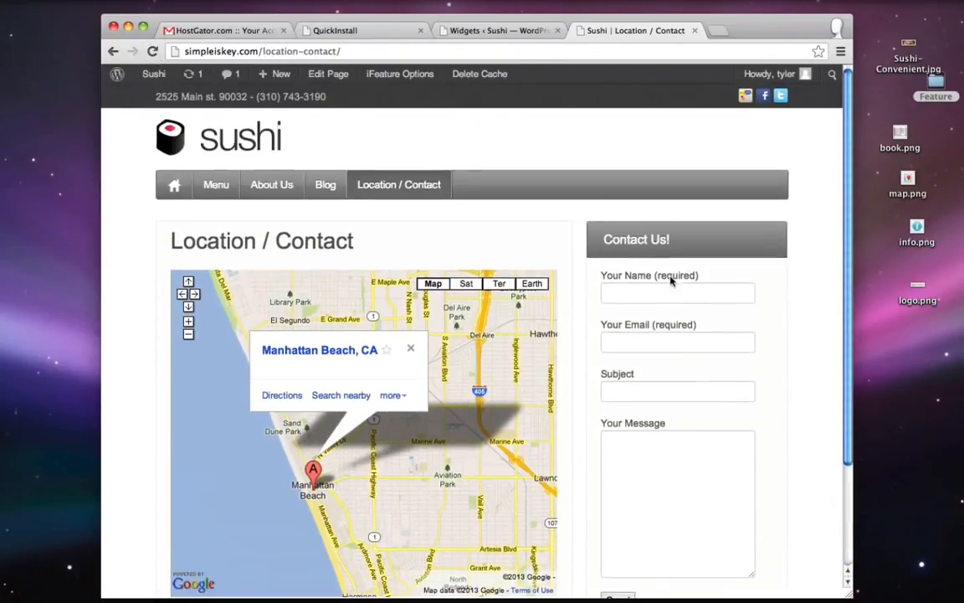
pyautogui.scroll(-2, 707, 399)
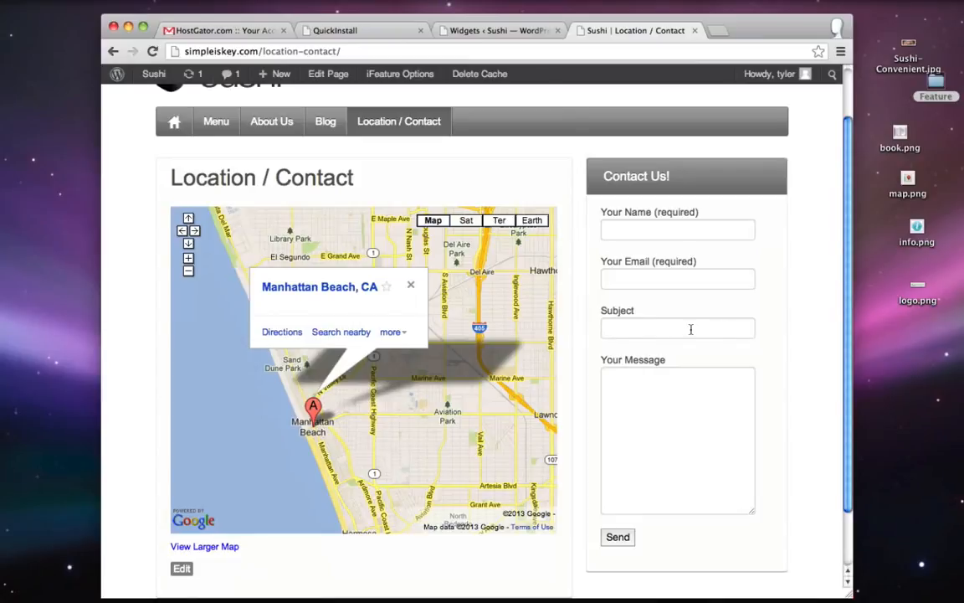
# - Delete the two Subject field lines from Contact form 1's template and save the form
pyautogui.click(488, 31)
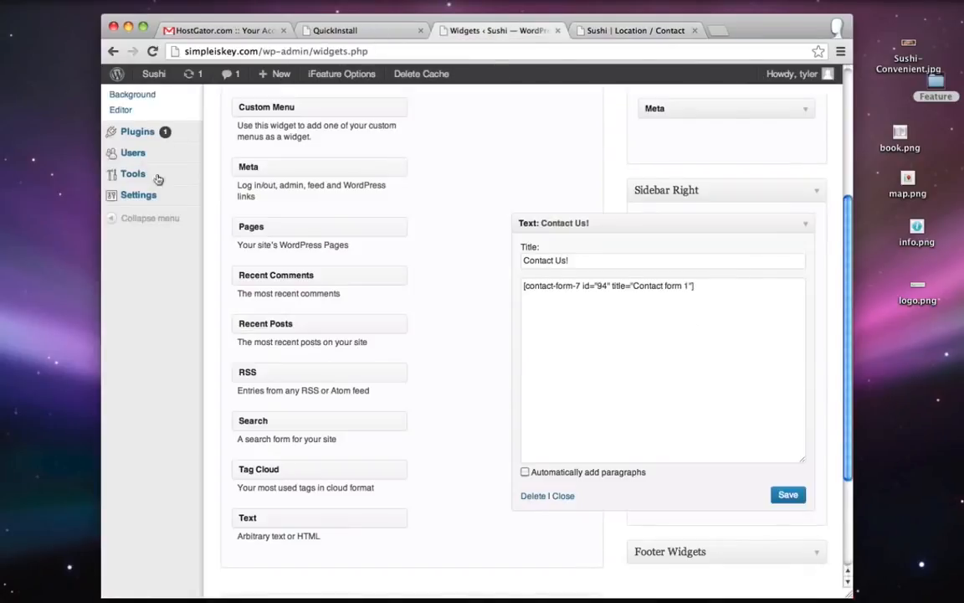
pyautogui.scroll(5, 176, 253)
pyautogui.click(136, 204)
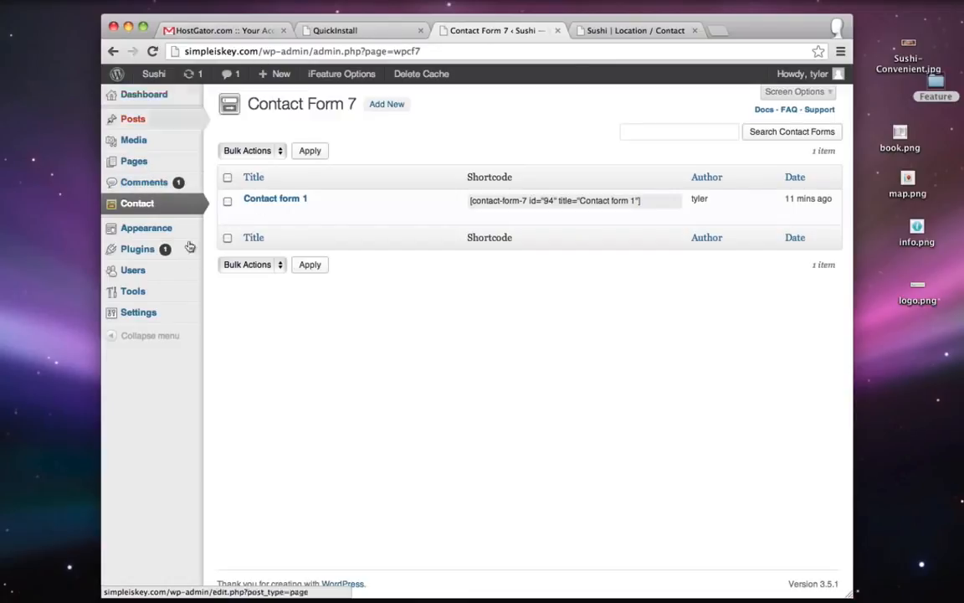
pyautogui.click(251, 212)
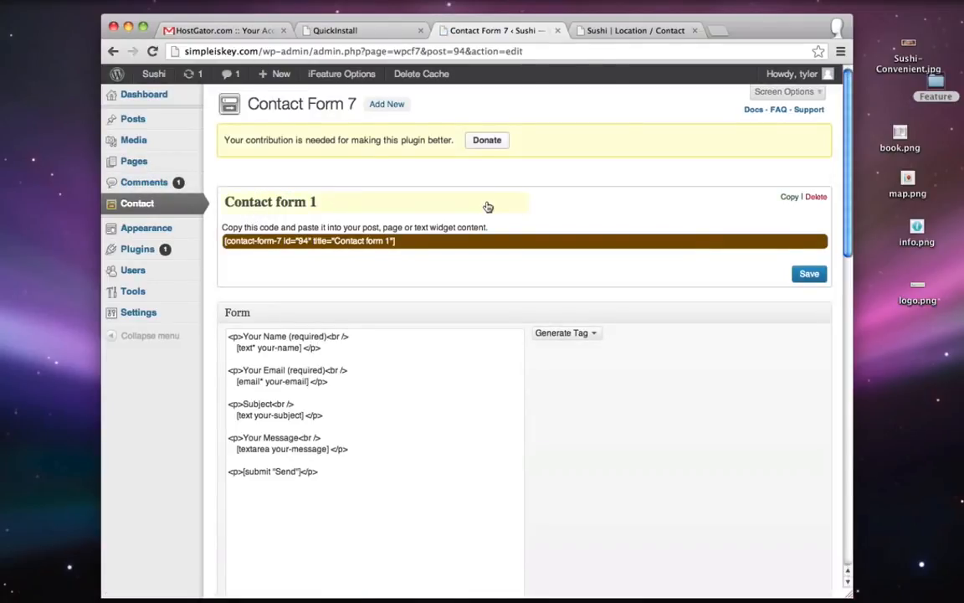
pyautogui.scroll(-3, 487, 205)
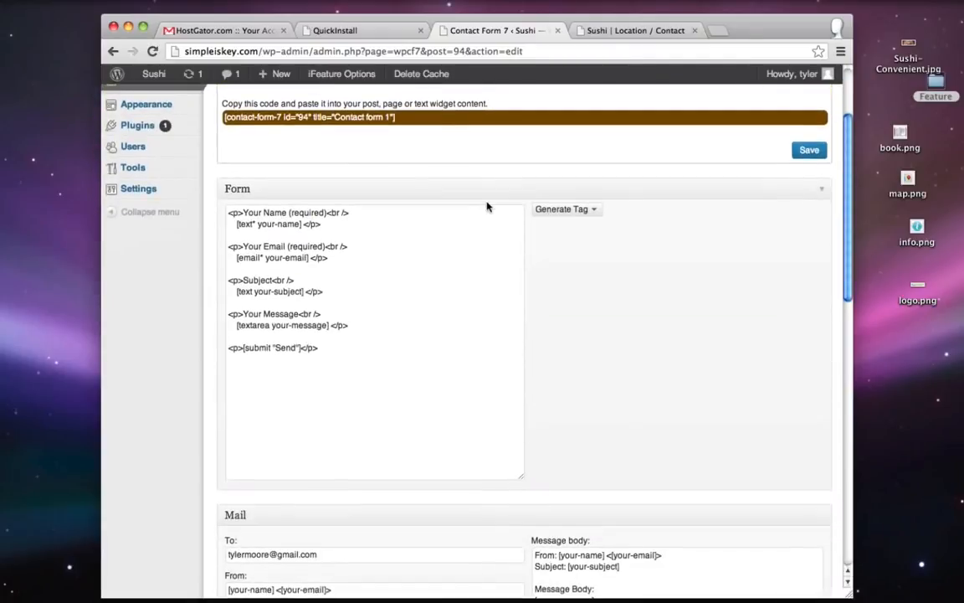
pyautogui.doubleClick(244, 284)
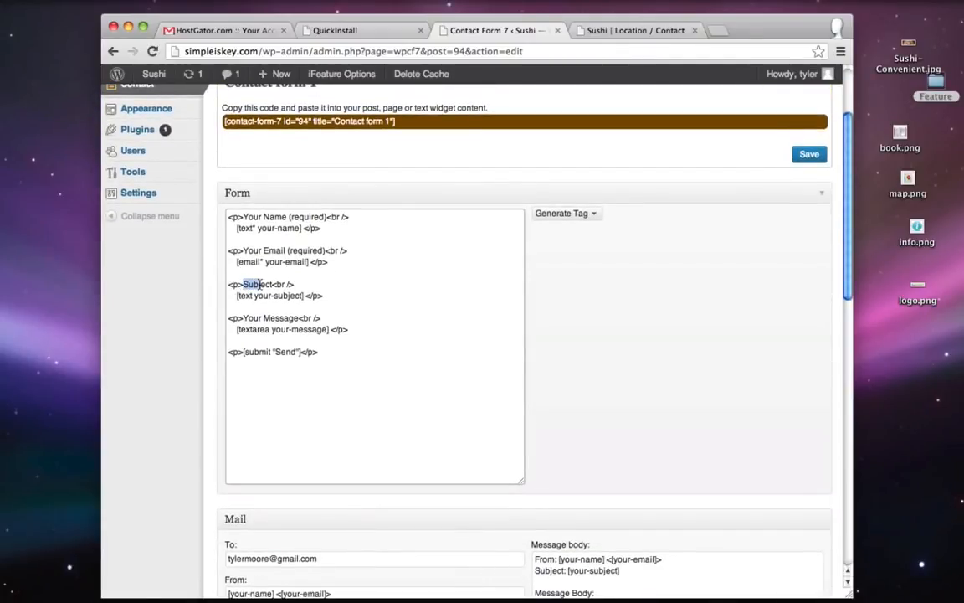
pyautogui.click(283, 284)
pyautogui.moveTo(332, 295); pyautogui.dragTo(227, 284)
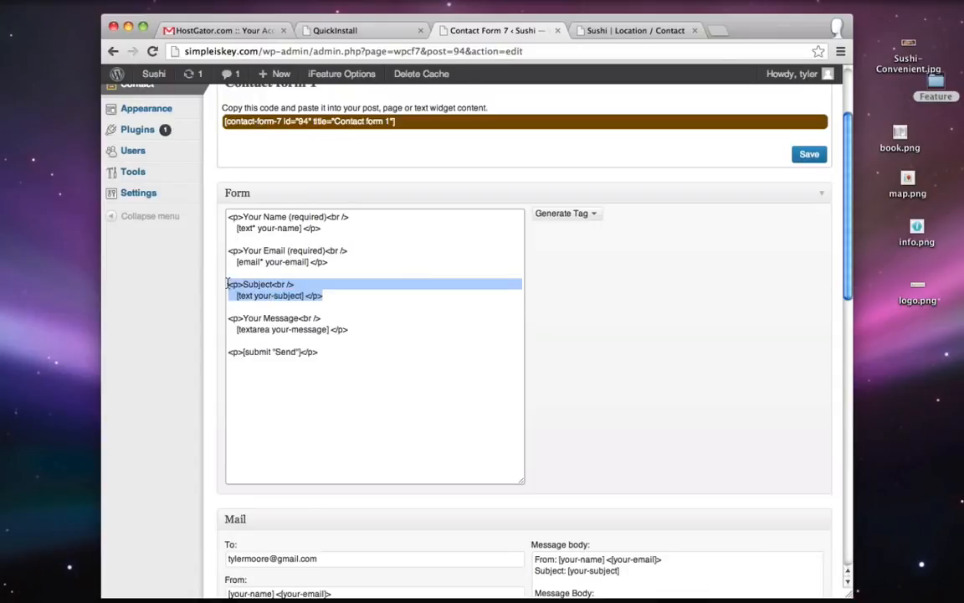
pyautogui.press('BackSpace')
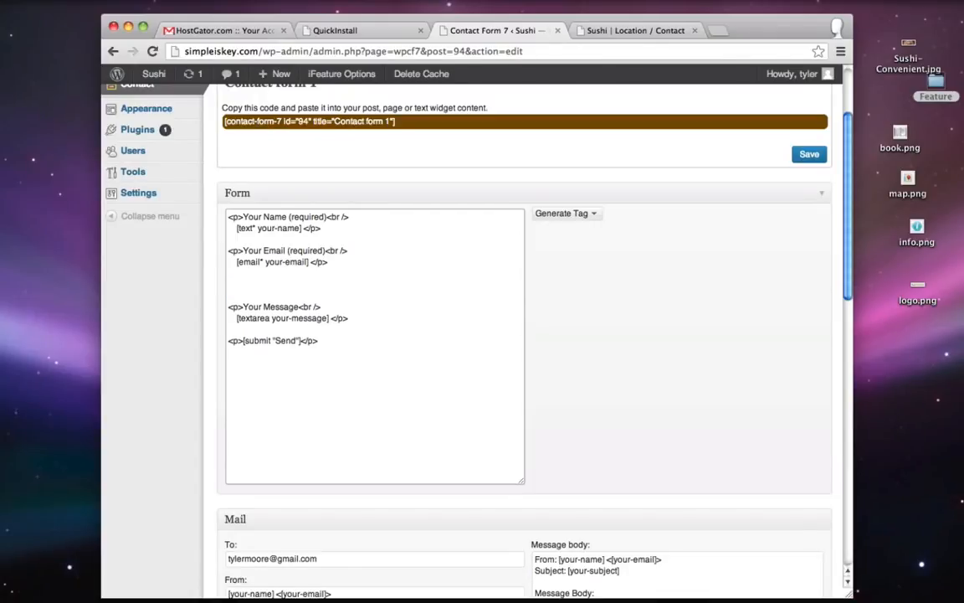
pyautogui.click(804, 159)
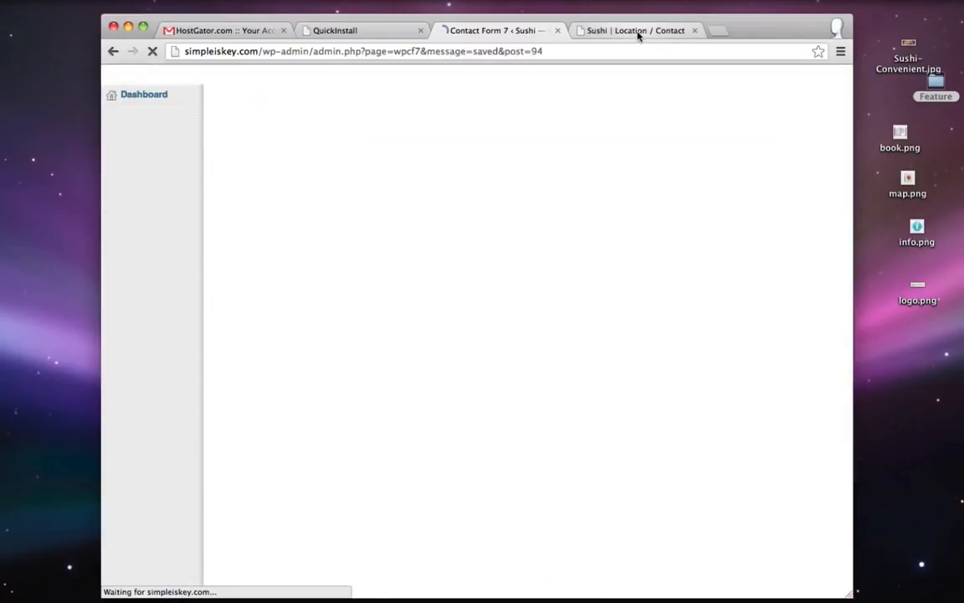
pyautogui.click(636, 31)
pyautogui.click(152, 52)
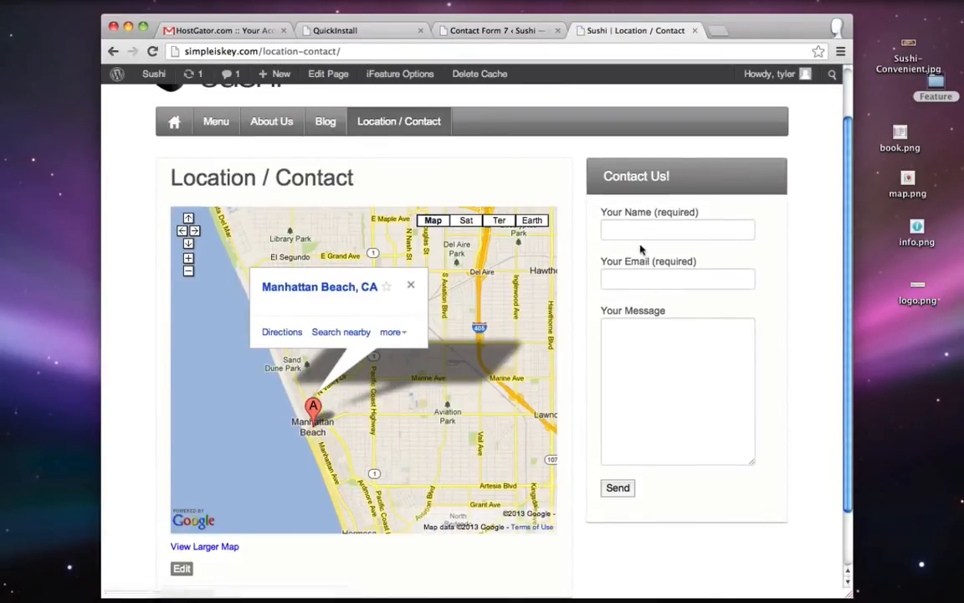
pyautogui.click(701, 230)
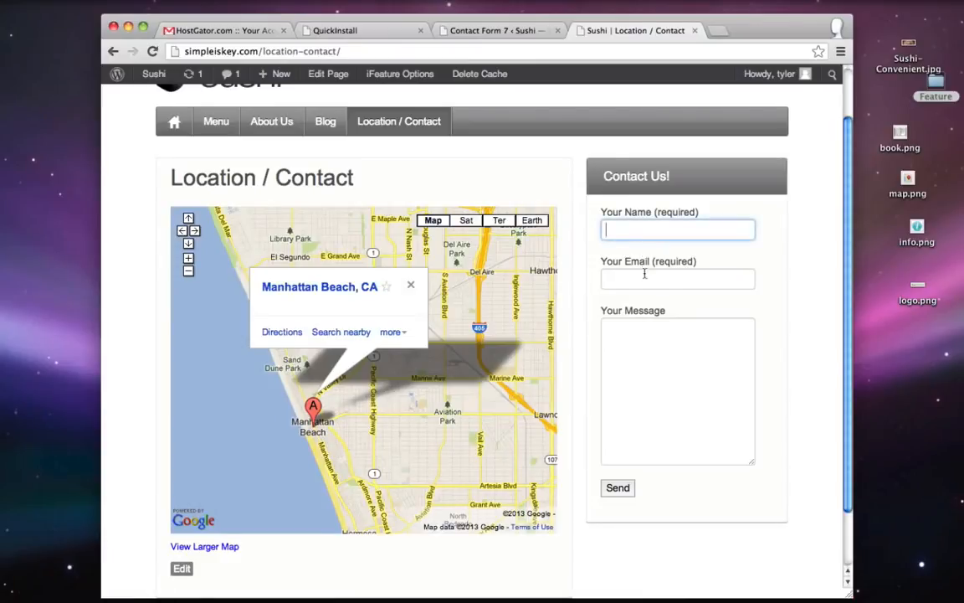
pyautogui.click(679, 388)
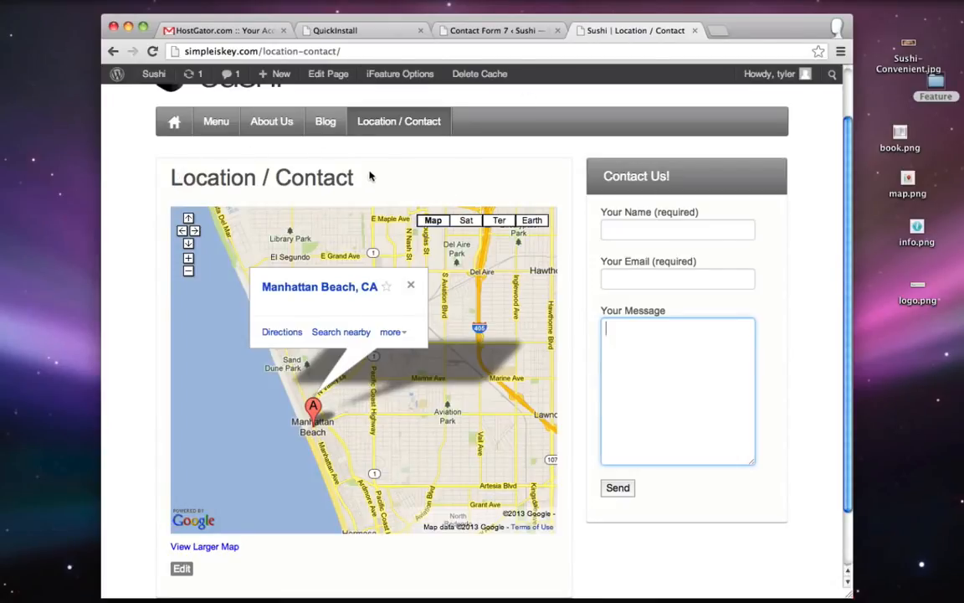
pyautogui.moveTo(368, 176); pyautogui.dragTo(171, 178)
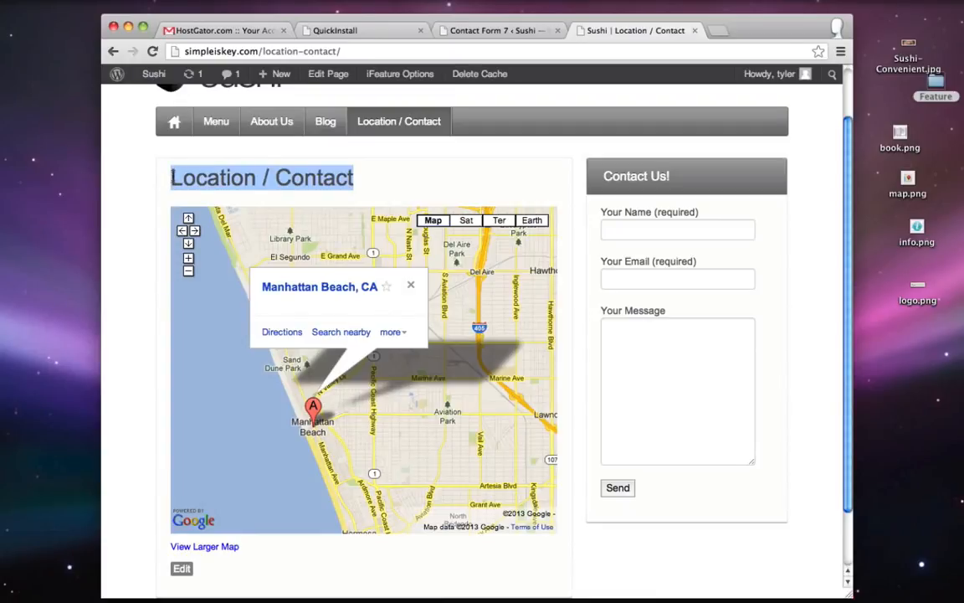
pyautogui.click(355, 150)
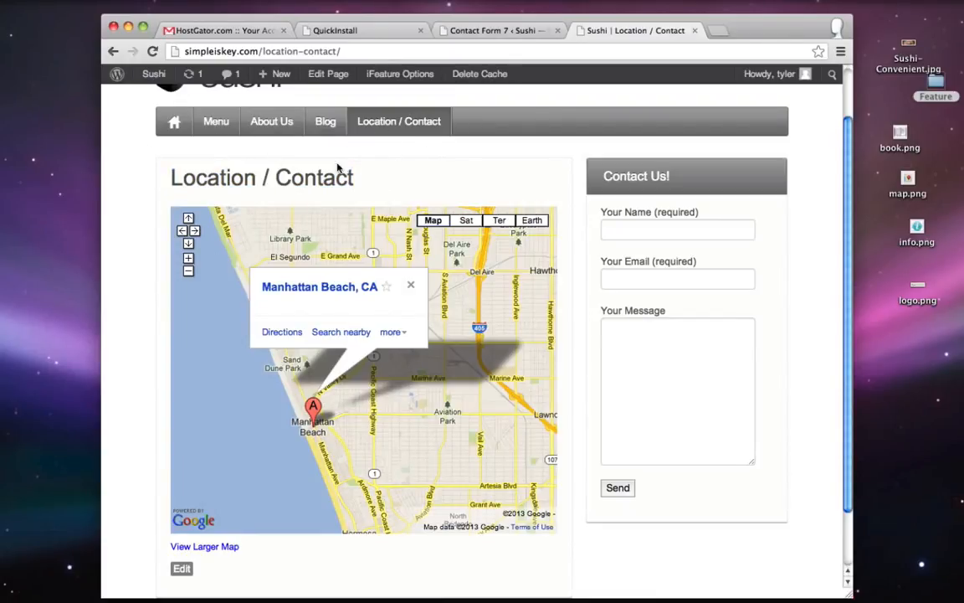
pyautogui.click(489, 29)
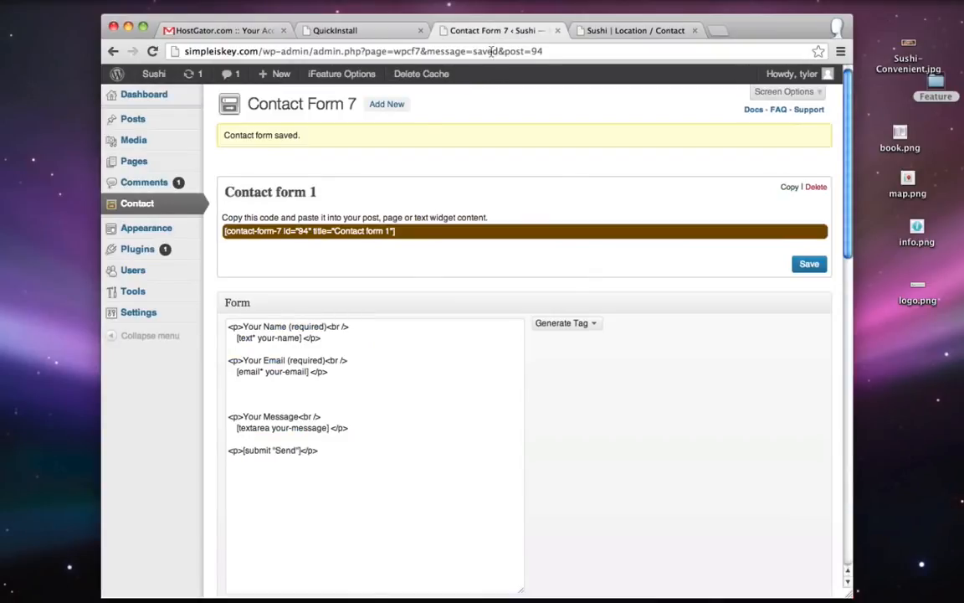
# - Set Page Options > Page Title to Off on Location / Contact and update the page
pyautogui.click(153, 166)
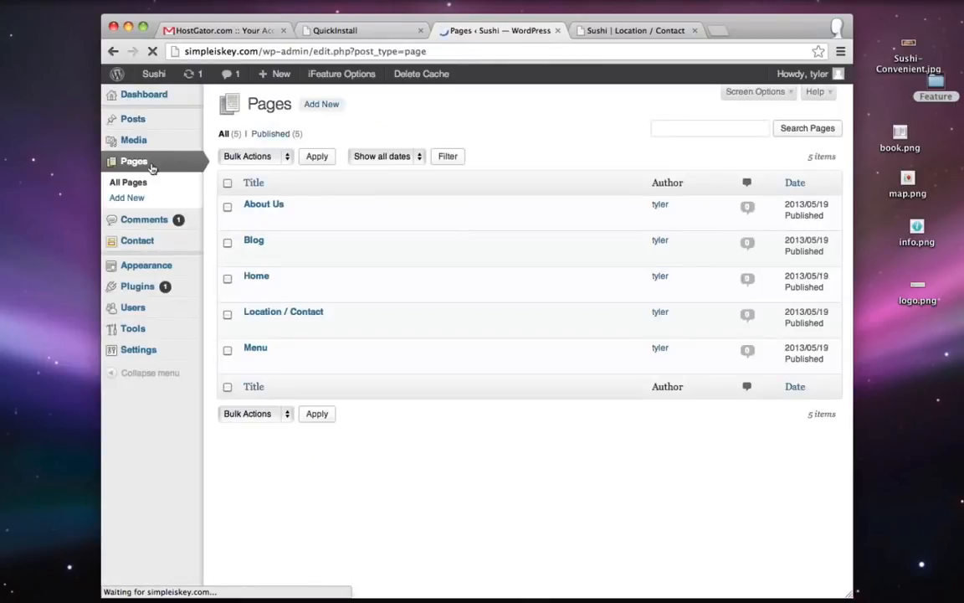
pyautogui.moveTo(250, 328)
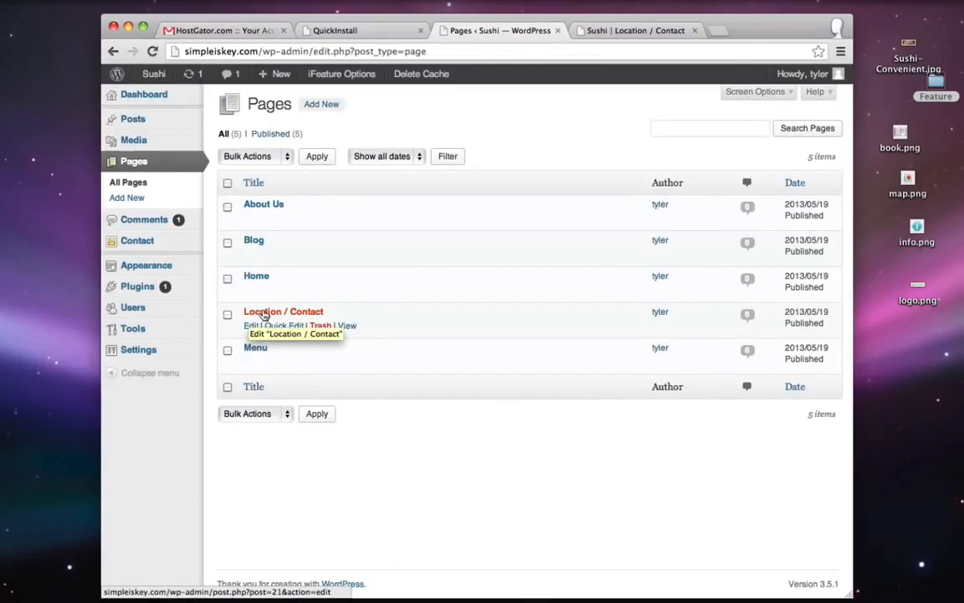
pyautogui.click(250, 327)
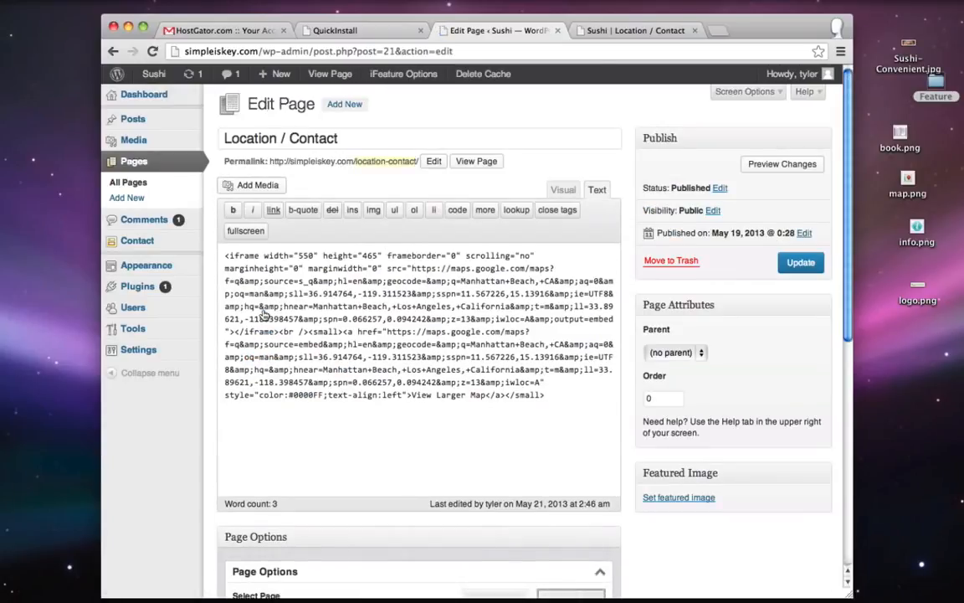
pyautogui.scroll(-5, 174, 429)
pyautogui.scroll(-1, 192, 475)
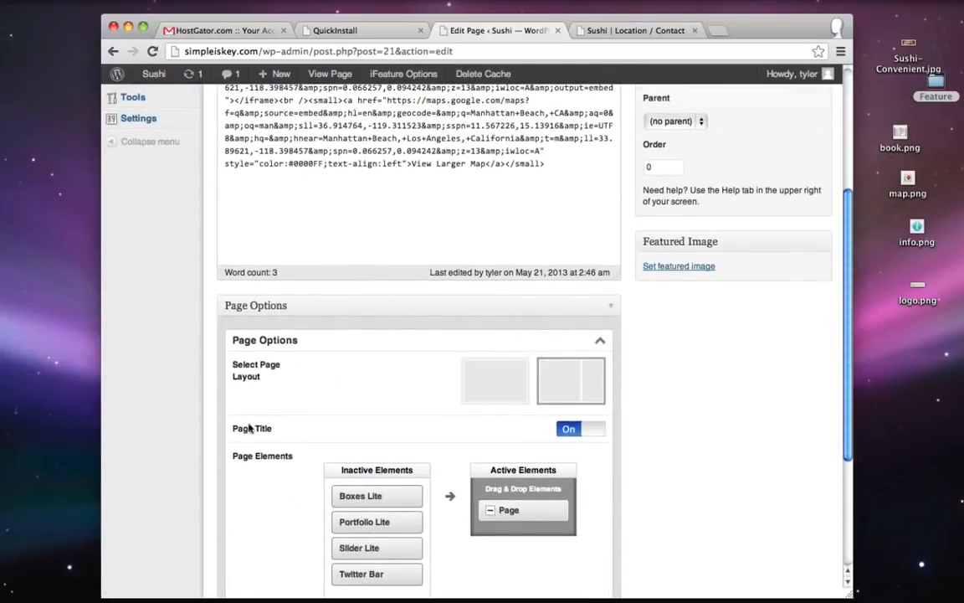
pyautogui.click(598, 430)
pyautogui.scroll(5, 711, 402)
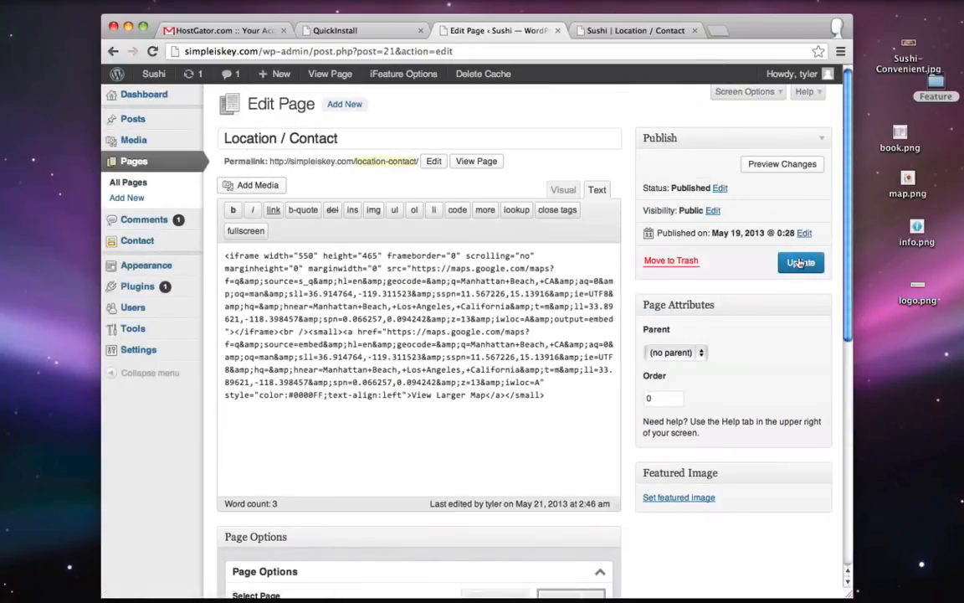
pyautogui.click(801, 263)
pyautogui.click(636, 30)
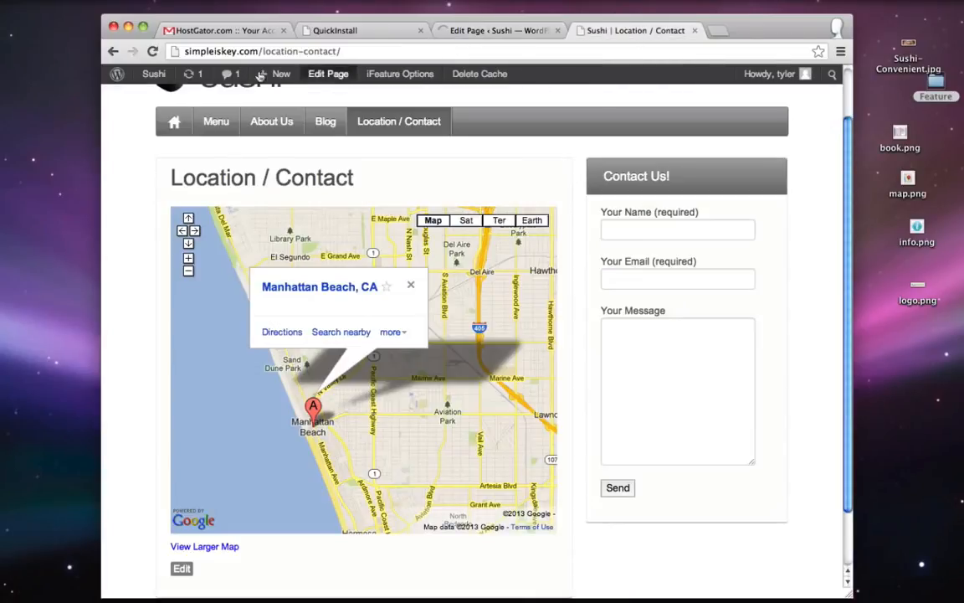
# - Reload the live Location / Contact page to confirm its title is gone
pyautogui.click(154, 52)
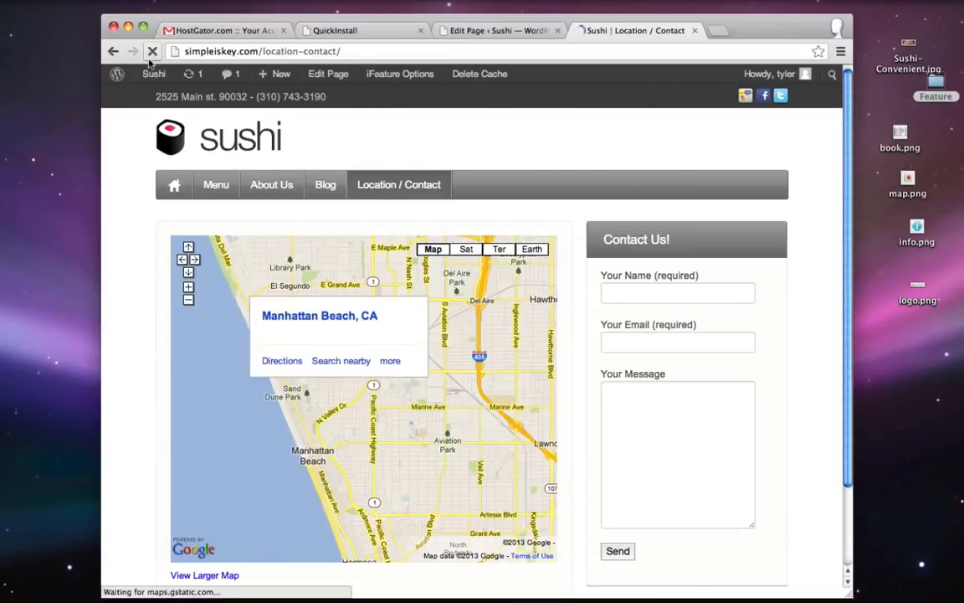
pyautogui.scroll(3, 118, 279)
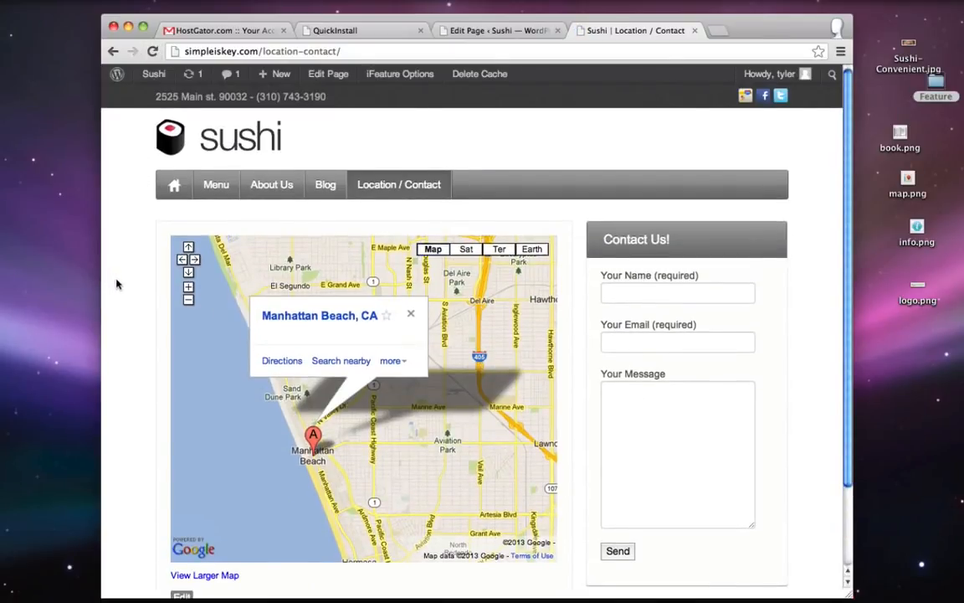
pyautogui.scroll(-2, 176, 182)
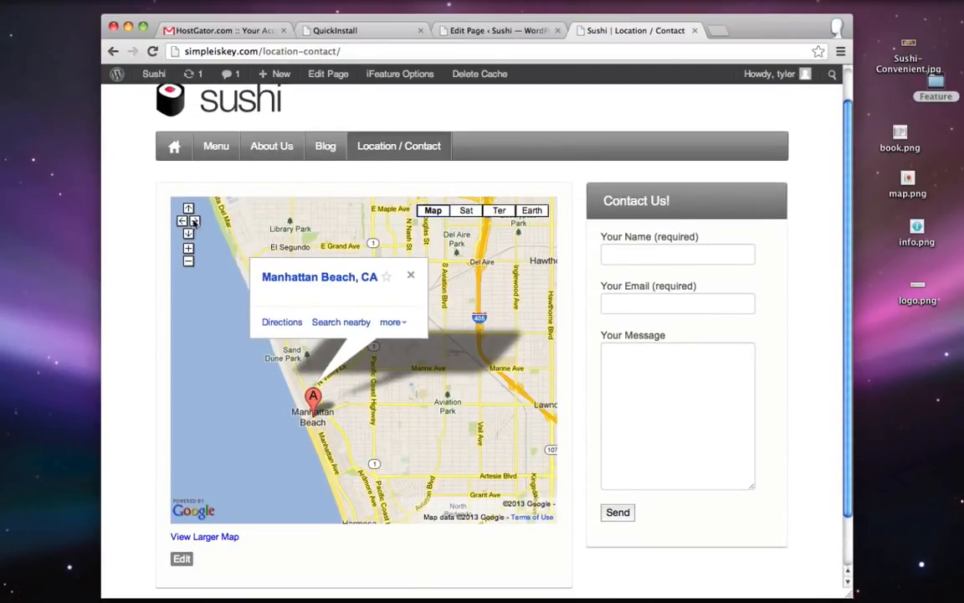
pyautogui.scroll(1, 189, 299)
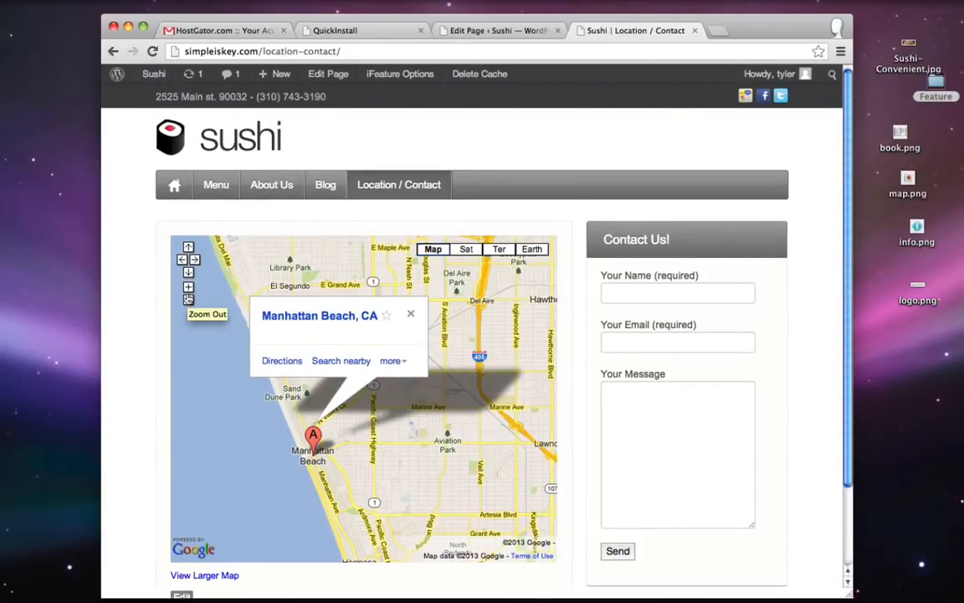
# - Look over the live Blog page, then return to the admin Pages list
pyautogui.click(325, 186)
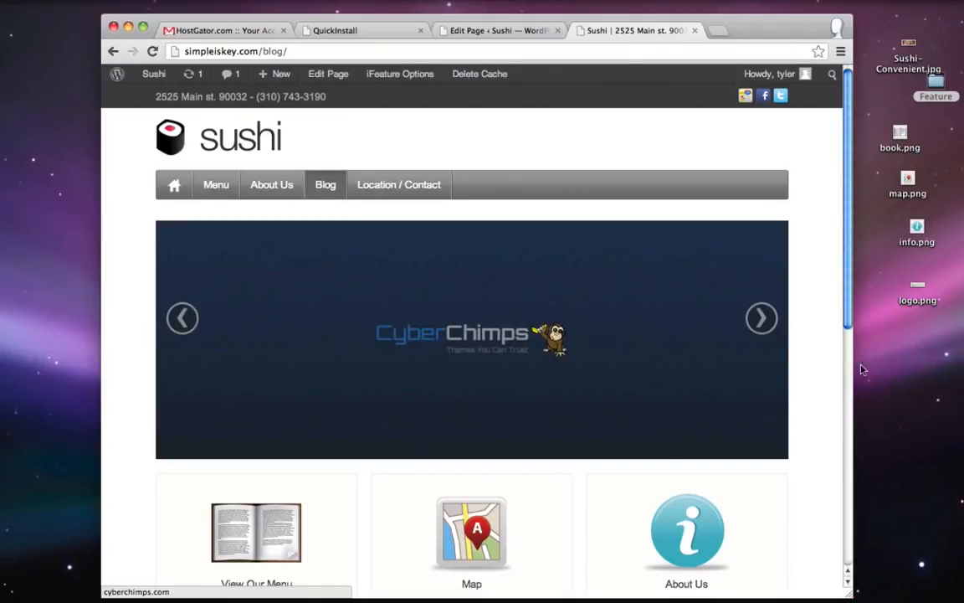
pyautogui.scroll(-1, 586, 410)
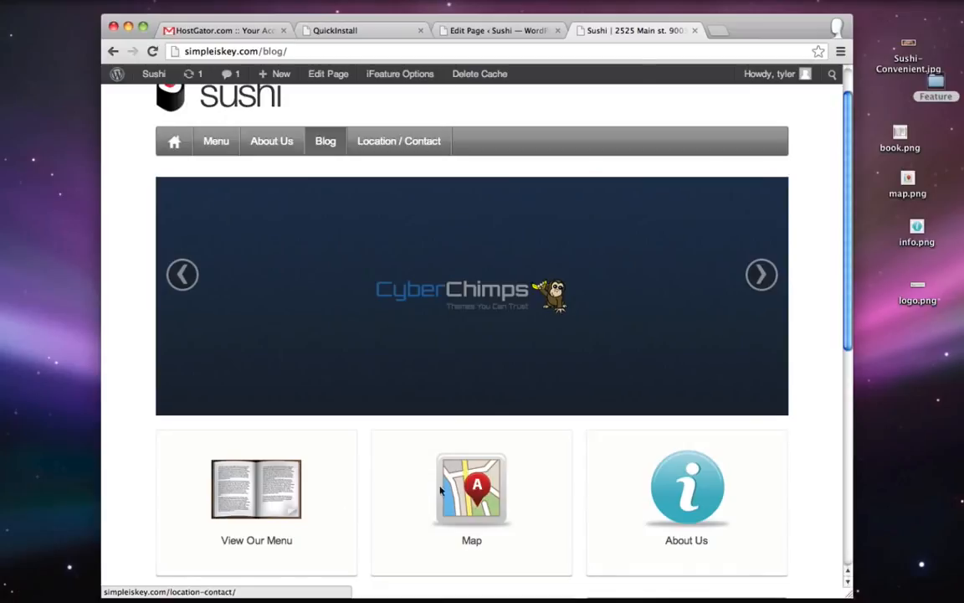
pyautogui.scroll(1, 587, 488)
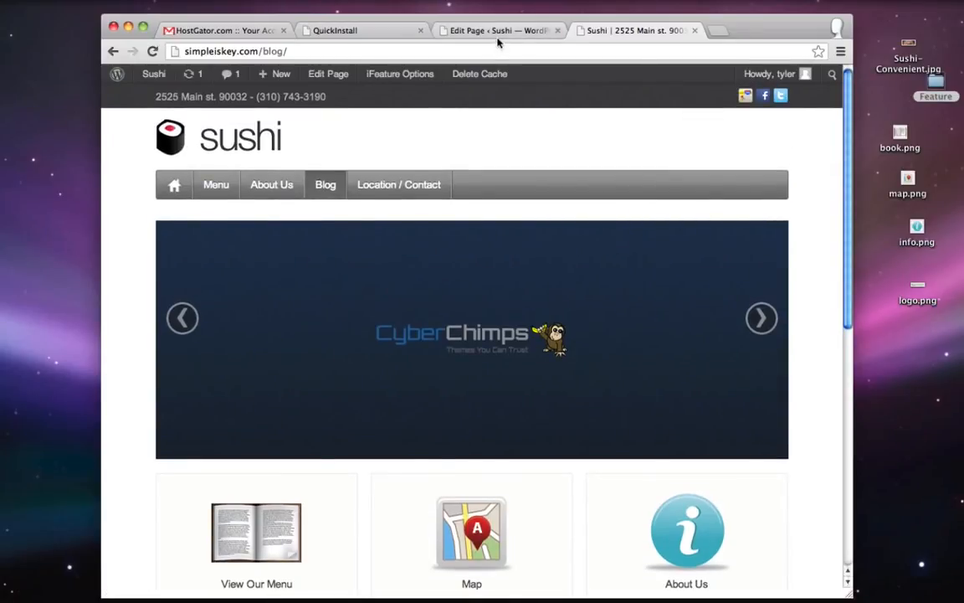
pyautogui.click(499, 32)
pyautogui.click(131, 167)
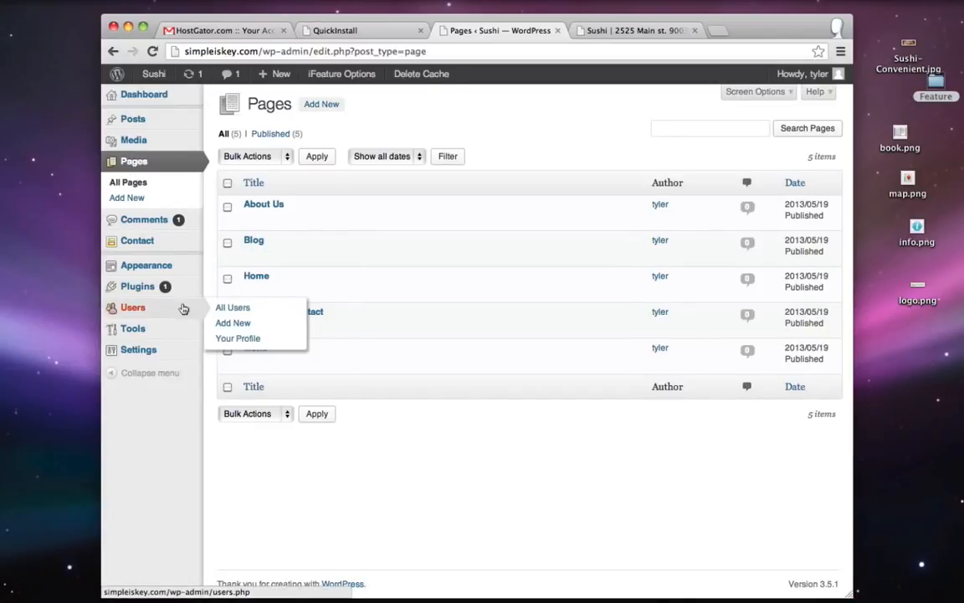
# - Move Slider Lite and Boxes Lite to Inactive Elements in Theme Options > Blog, save, and reload the blog
pyautogui.moveTo(143, 268)
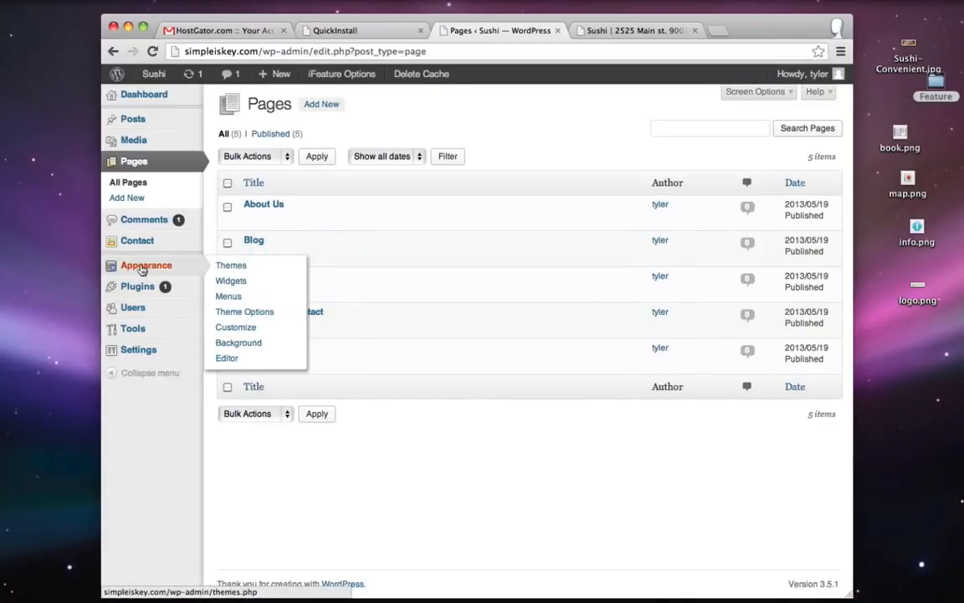
pyautogui.click(251, 318)
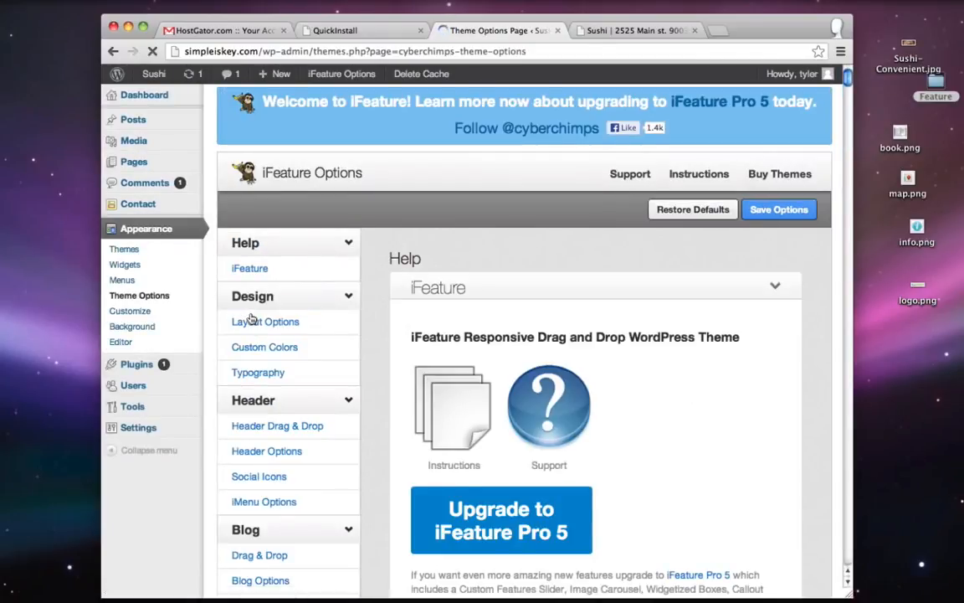
pyautogui.scroll(-2, 184, 523)
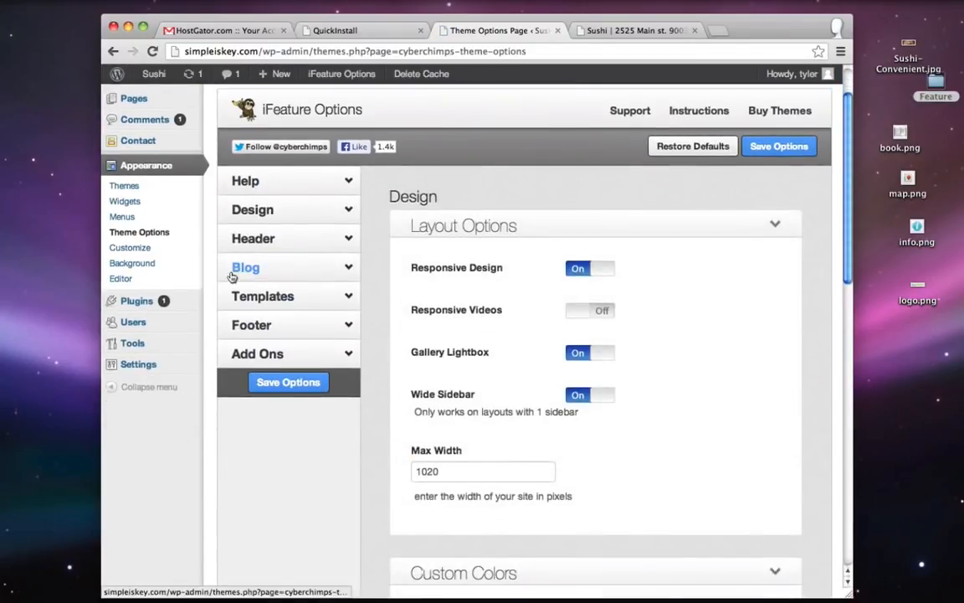
pyautogui.click(278, 270)
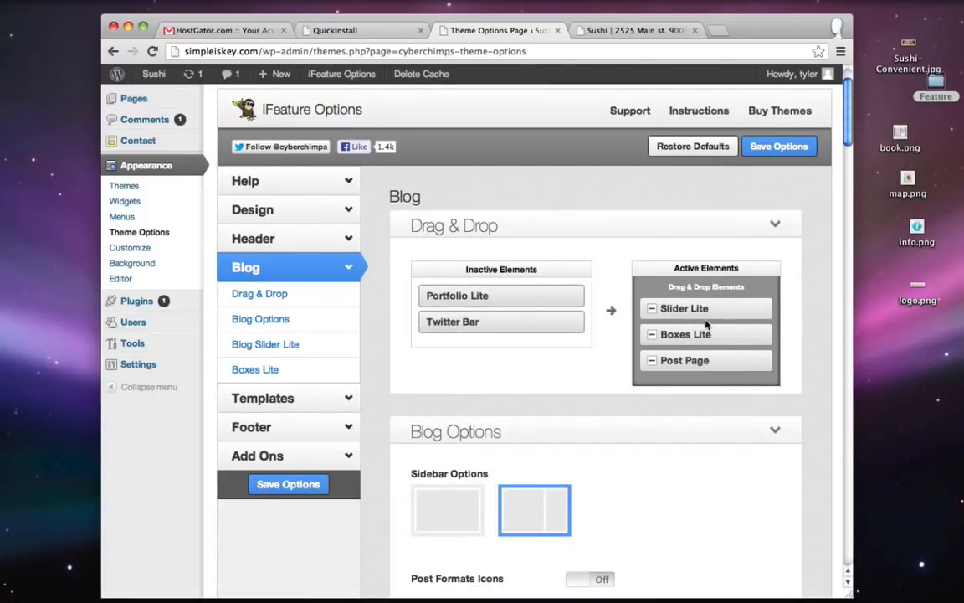
pyautogui.moveTo(718, 309); pyautogui.dragTo(508, 289)
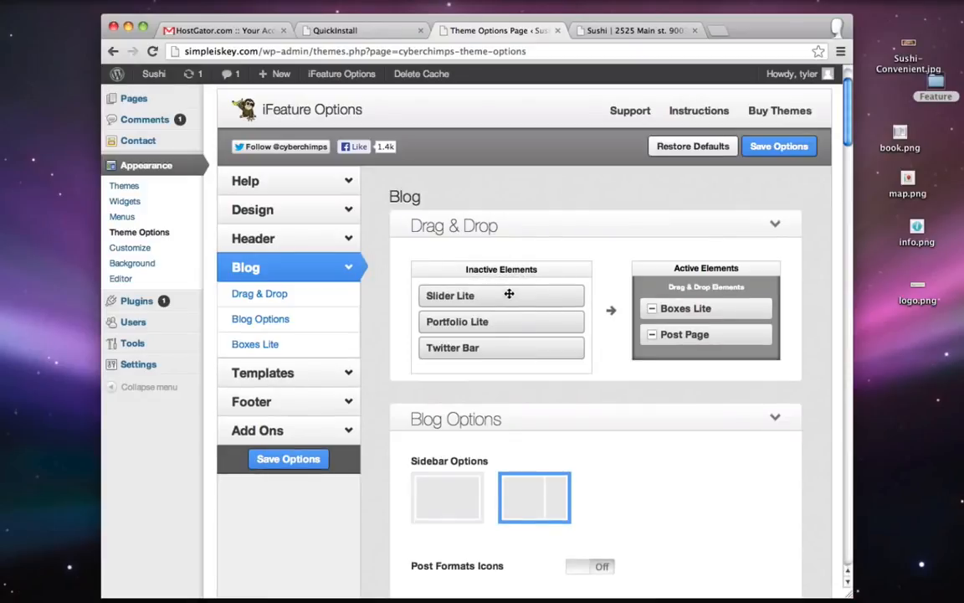
pyautogui.moveTo(669, 312); pyautogui.dragTo(701, 296)
pyautogui.moveTo(524, 300); pyautogui.dragTo(527, 298)
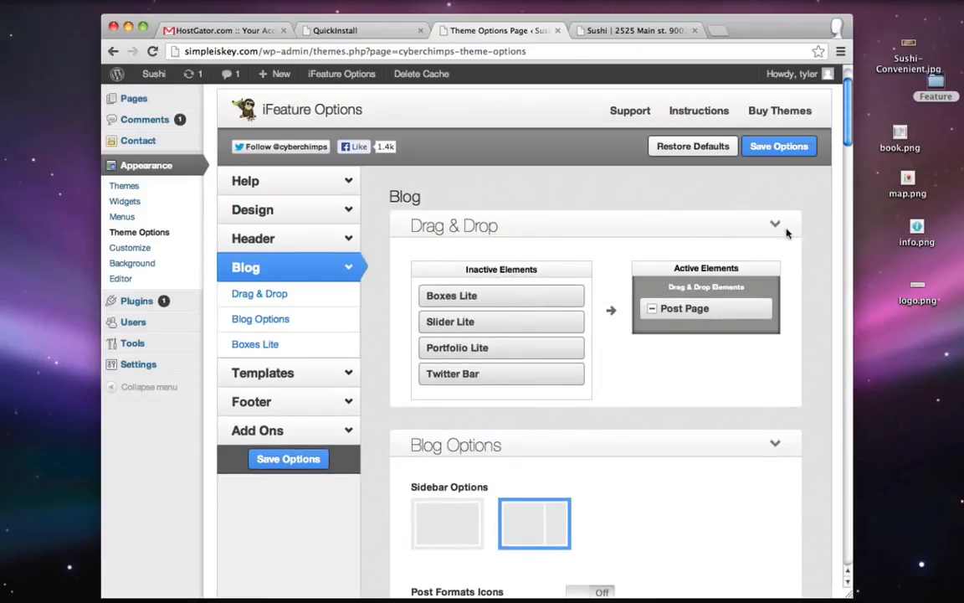
pyautogui.click(791, 146)
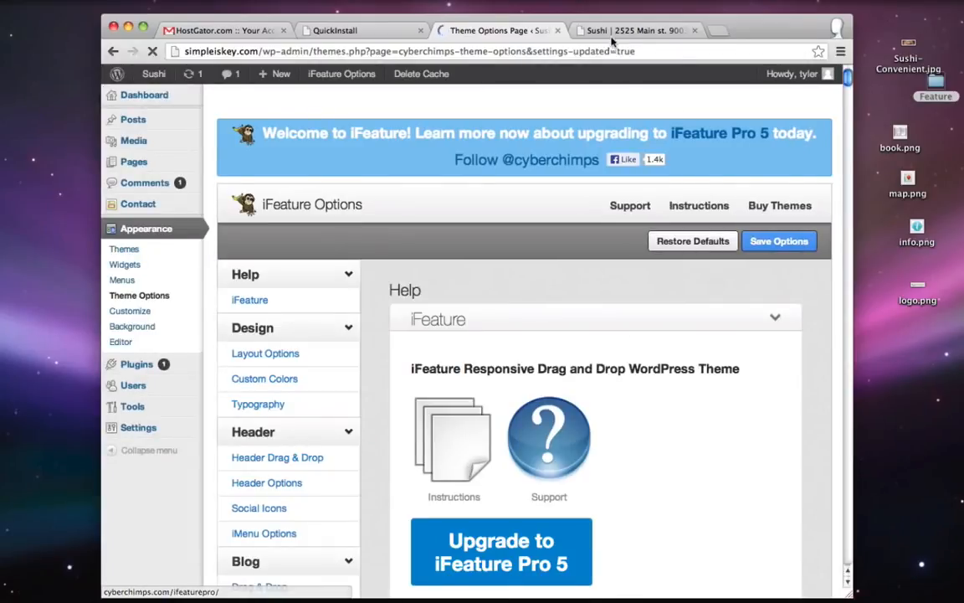
pyautogui.click(636, 30)
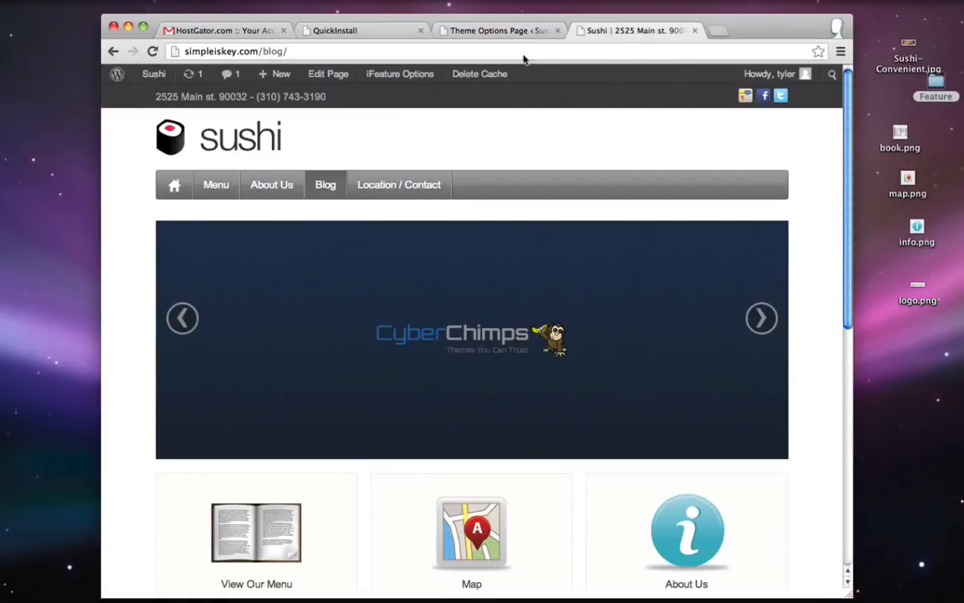
pyautogui.click(151, 52)
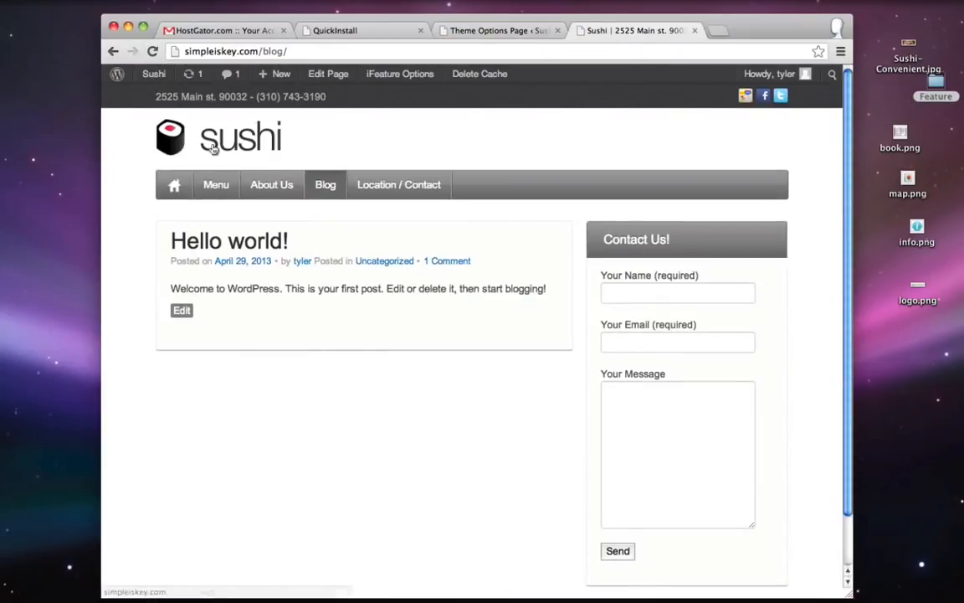
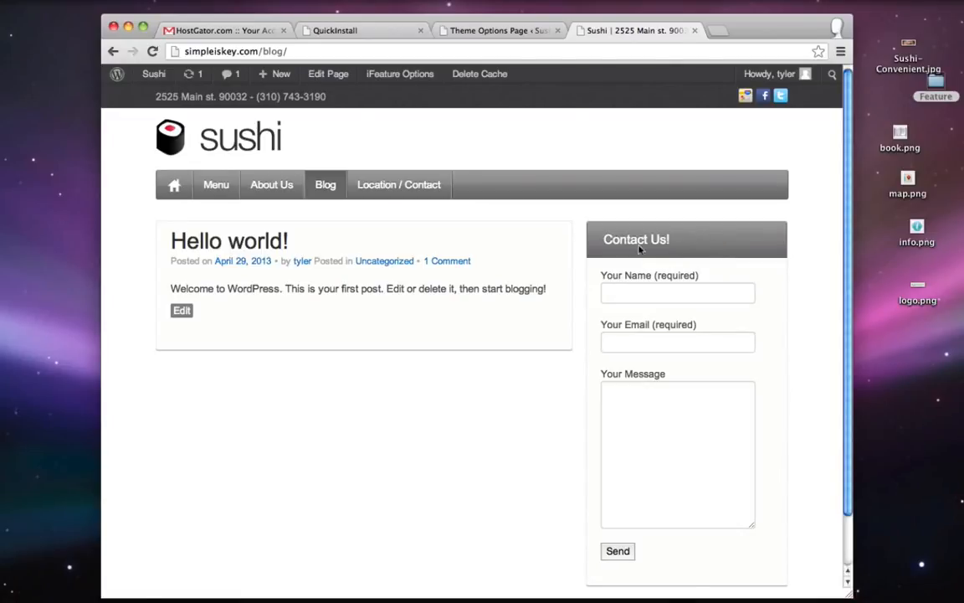
# - Review the live Blog and Location / Contact pages, then go to Appearance > Widgets in the admin
pyautogui.moveTo(602, 241); pyautogui.dragTo(709, 245)
pyautogui.click(730, 243)
pyautogui.click(400, 185)
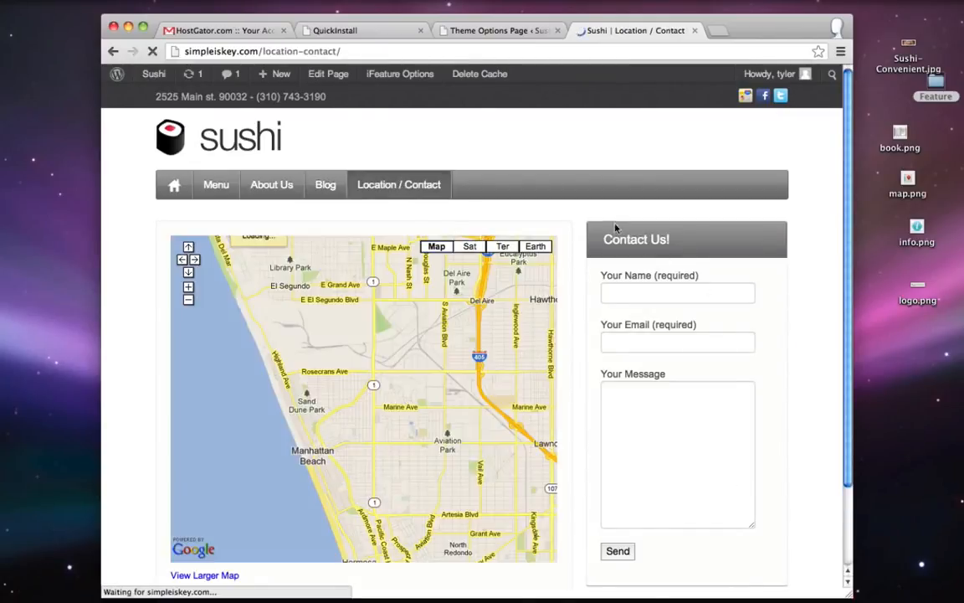
pyautogui.click(325, 184)
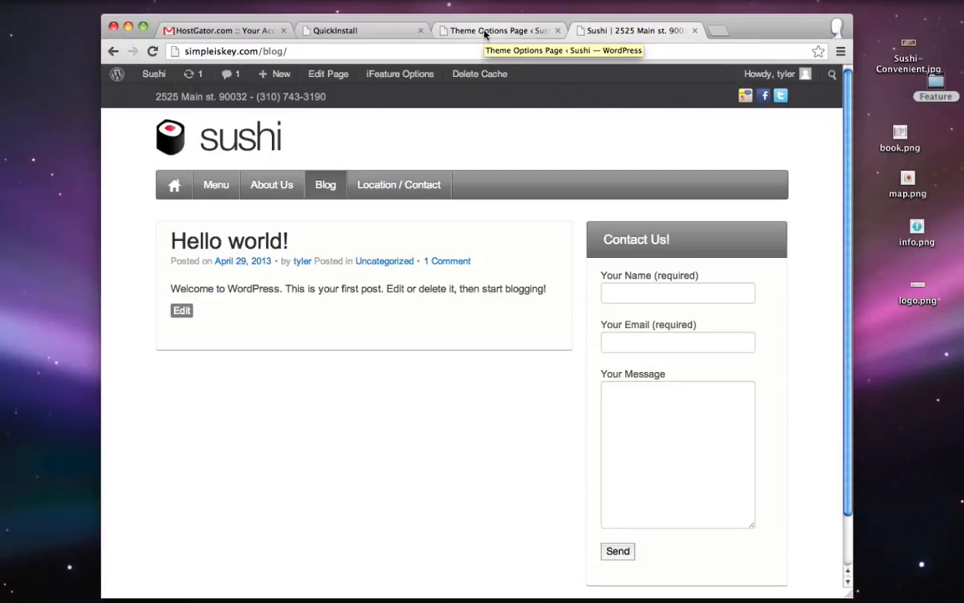
pyautogui.click(484, 32)
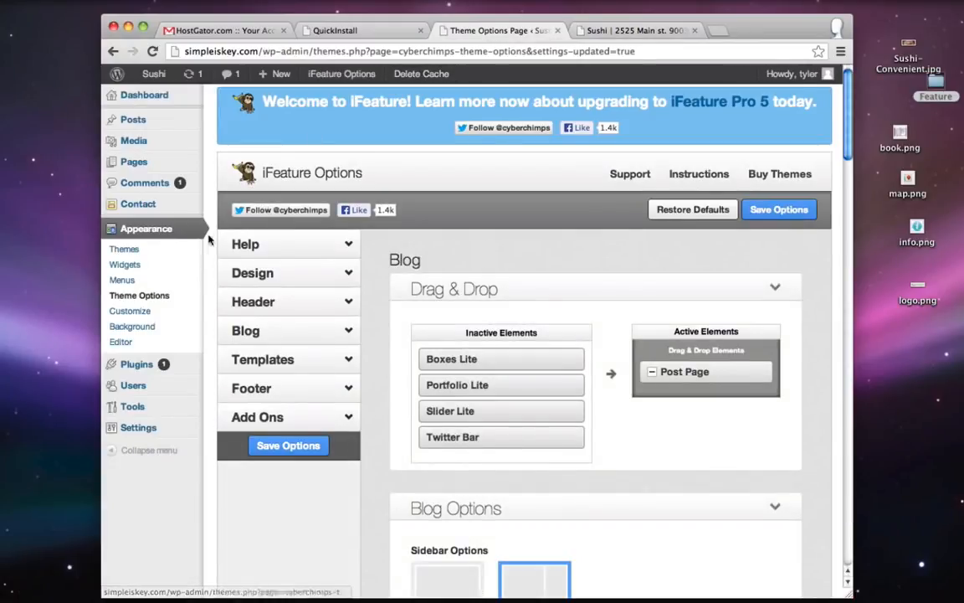
pyautogui.click(126, 266)
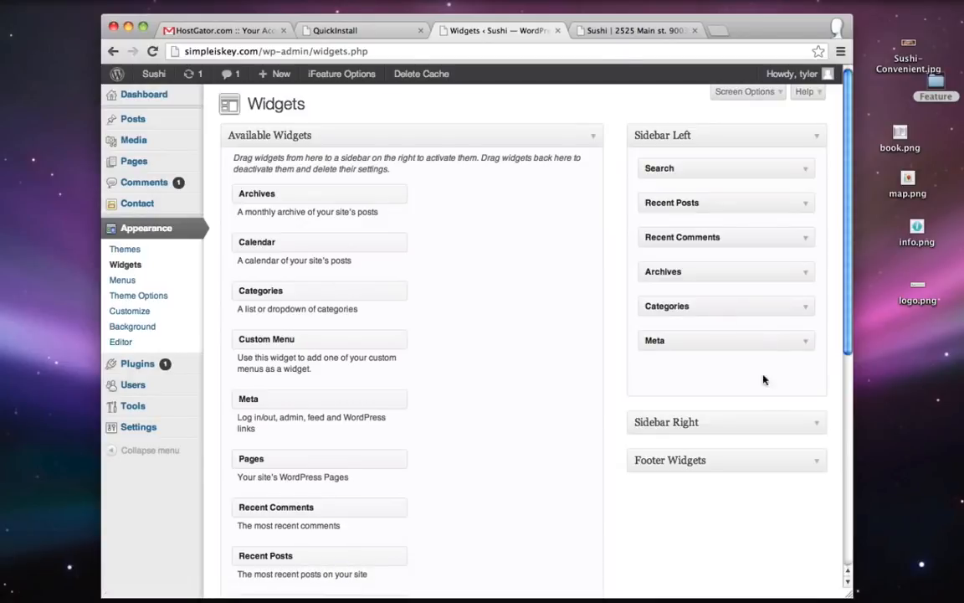
# - Add a Categories widget to Sidebar Right and save it
pyautogui.click(728, 422)
pyautogui.scroll(-3, 561, 372)
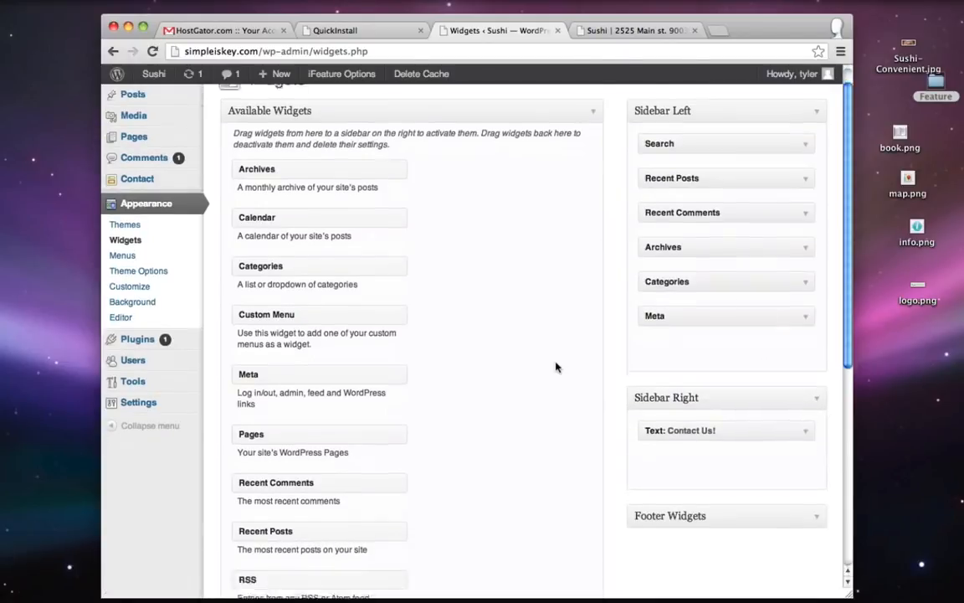
pyautogui.scroll(-3, 510, 308)
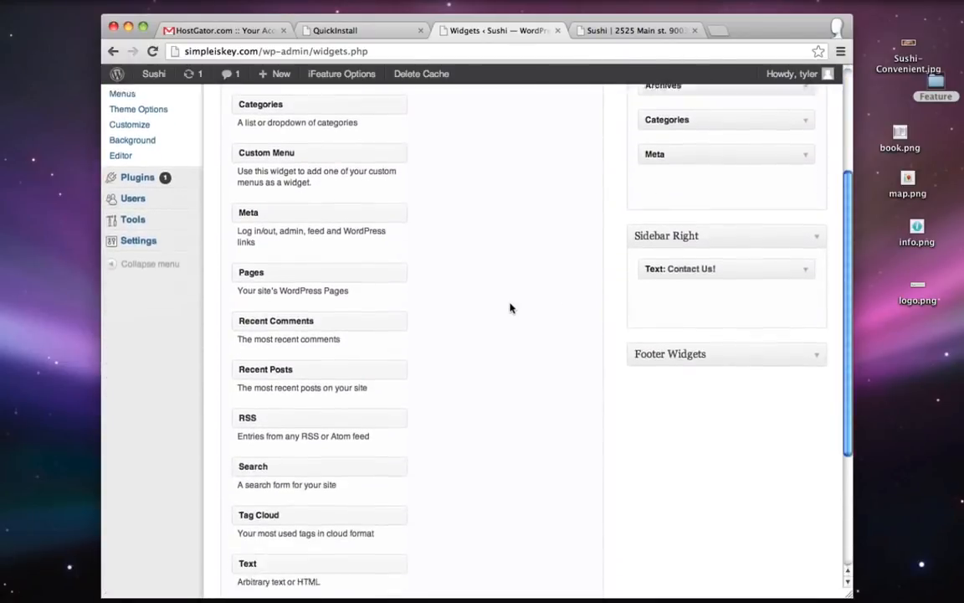
pyautogui.scroll(4, 510, 308)
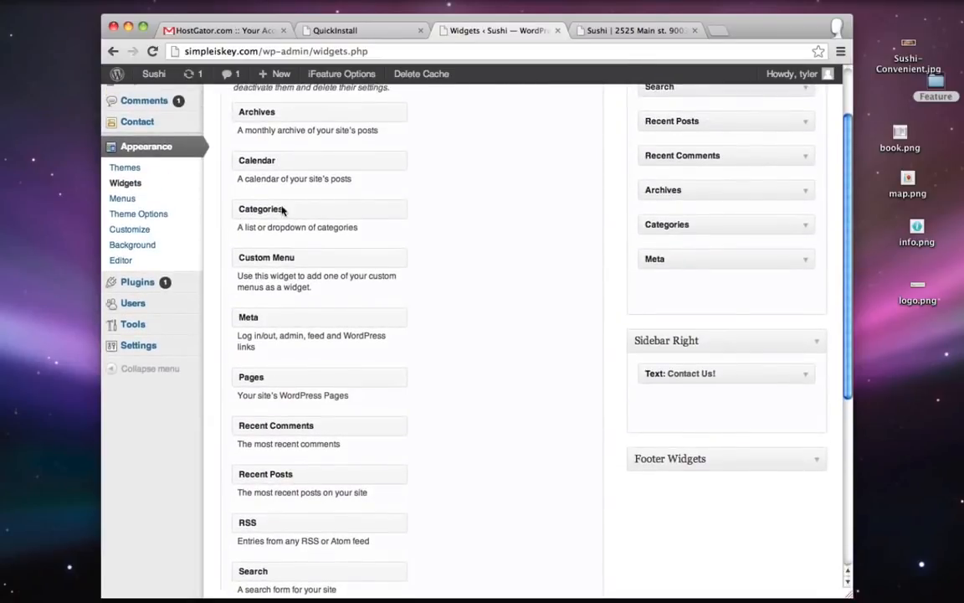
pyautogui.moveTo(282, 210); pyautogui.dragTo(680, 370)
pyautogui.click(673, 416)
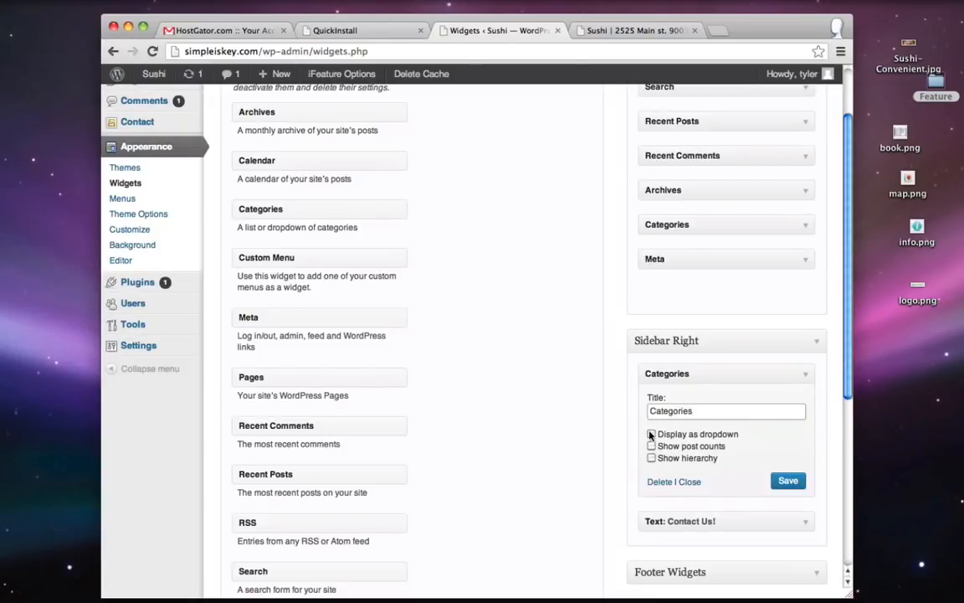
pyautogui.click(788, 482)
pyautogui.click(801, 375)
# - Add a Tag Cloud widget titled 'Tags' to Sidebar Right, save it, and reload the blog
pyautogui.scroll(-5, 326, 428)
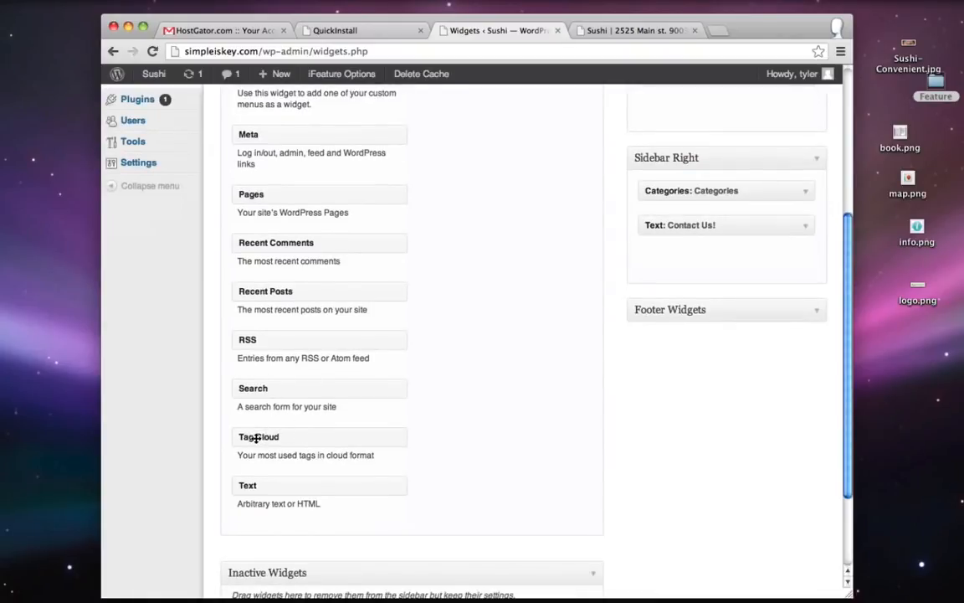
pyautogui.moveTo(262, 438); pyautogui.dragTo(664, 218)
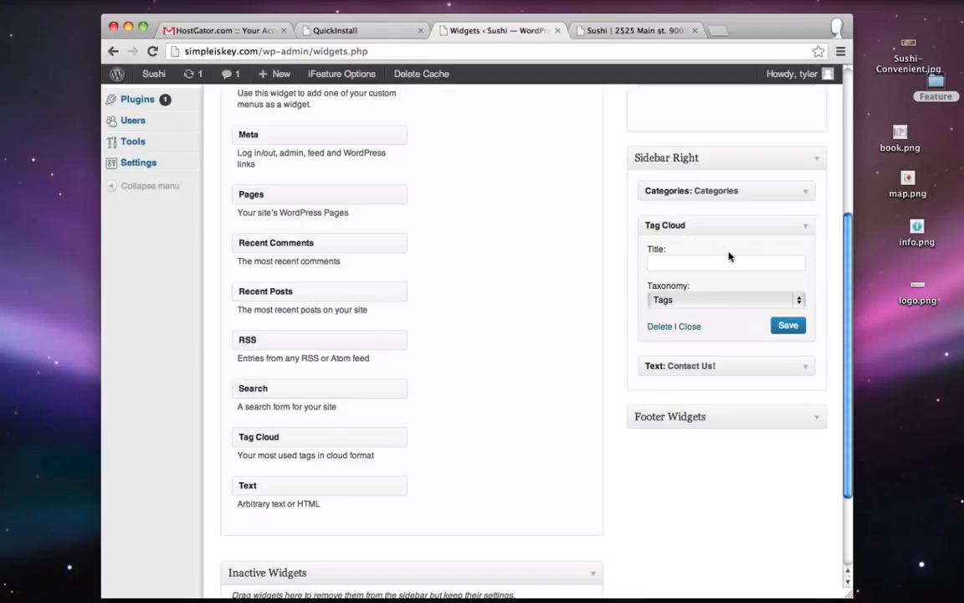
pyautogui.click(710, 263)
pyautogui.write('T')
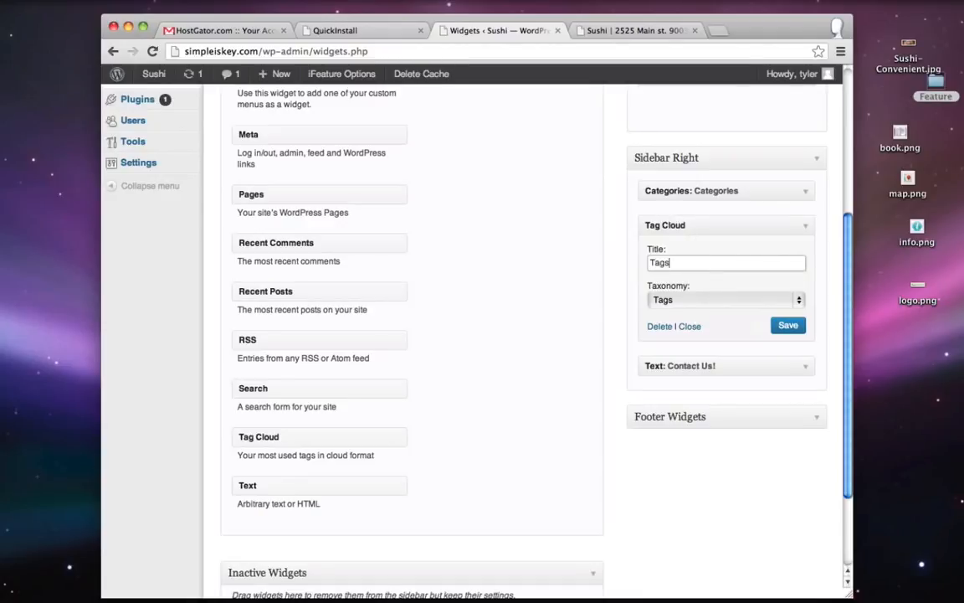
pyautogui.write('ags')
pyautogui.click(787, 324)
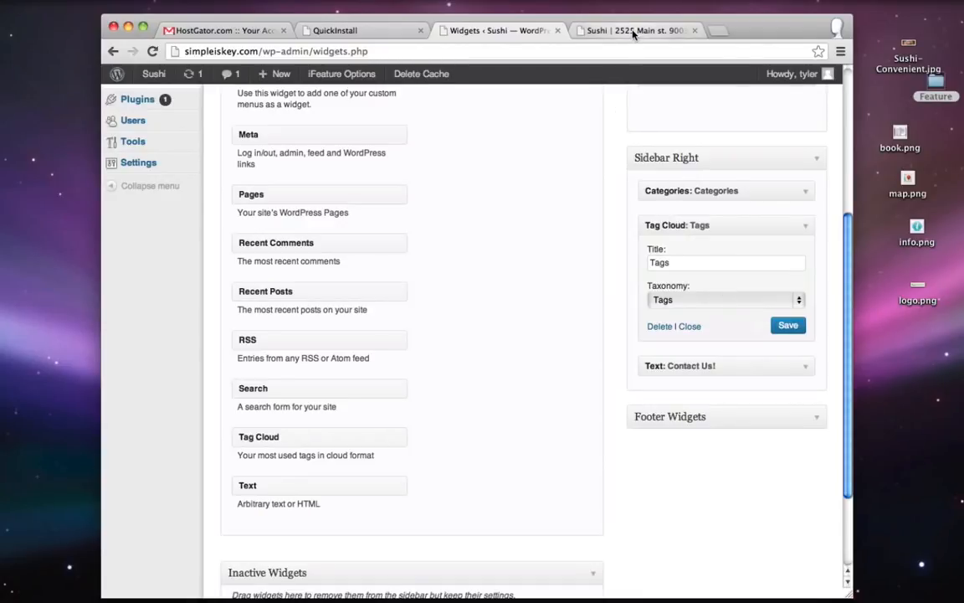
pyautogui.click(630, 31)
pyautogui.click(152, 52)
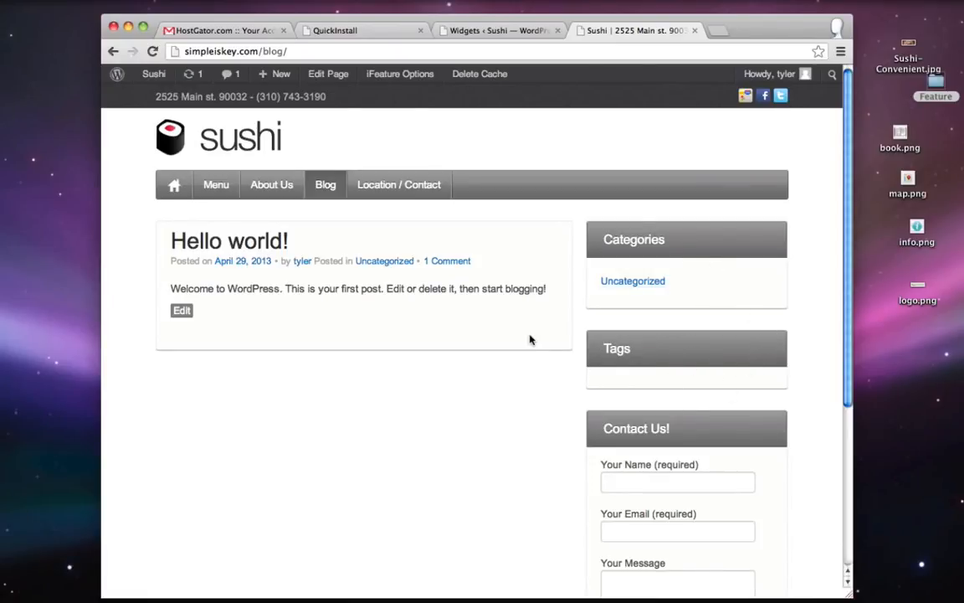
# - Check the Categories and Tags widgets in the blog and Location / Contact sidebars, then return to Widgets
pyautogui.scroll(-3, 530, 339)
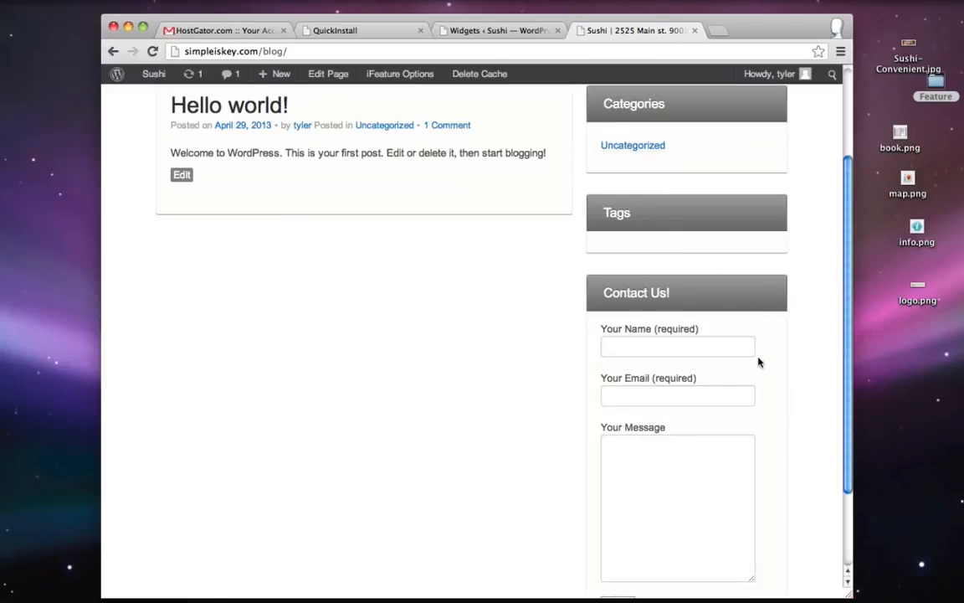
pyautogui.scroll(3, 648, 382)
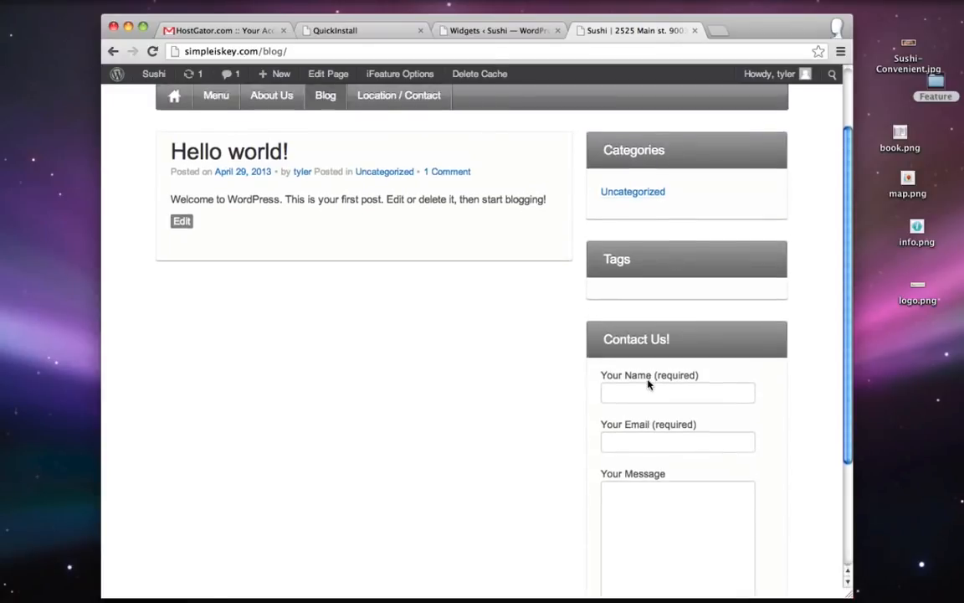
pyautogui.click(409, 187)
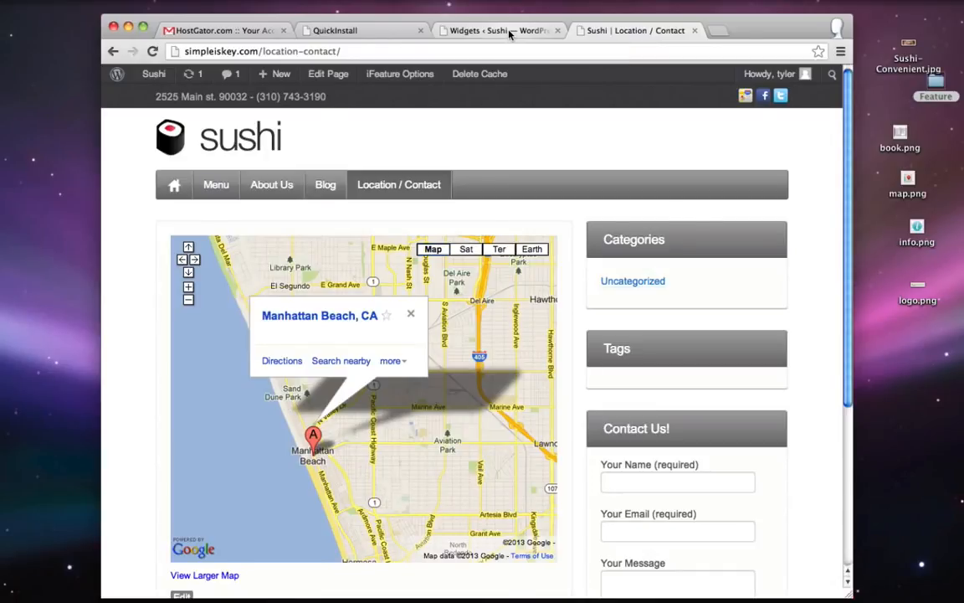
pyautogui.click(509, 33)
pyautogui.scroll(3, 195, 223)
# - Search Add New Plugins for 'widget conte', then install and activate Widget Context
pyautogui.moveTo(195, 223)
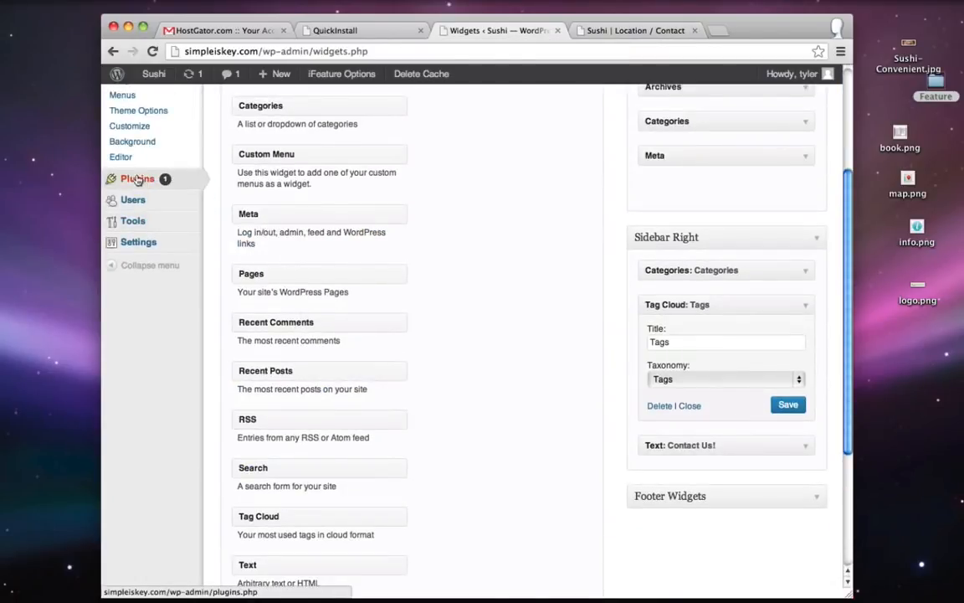
pyautogui.moveTo(139, 179)
pyautogui.click(235, 195)
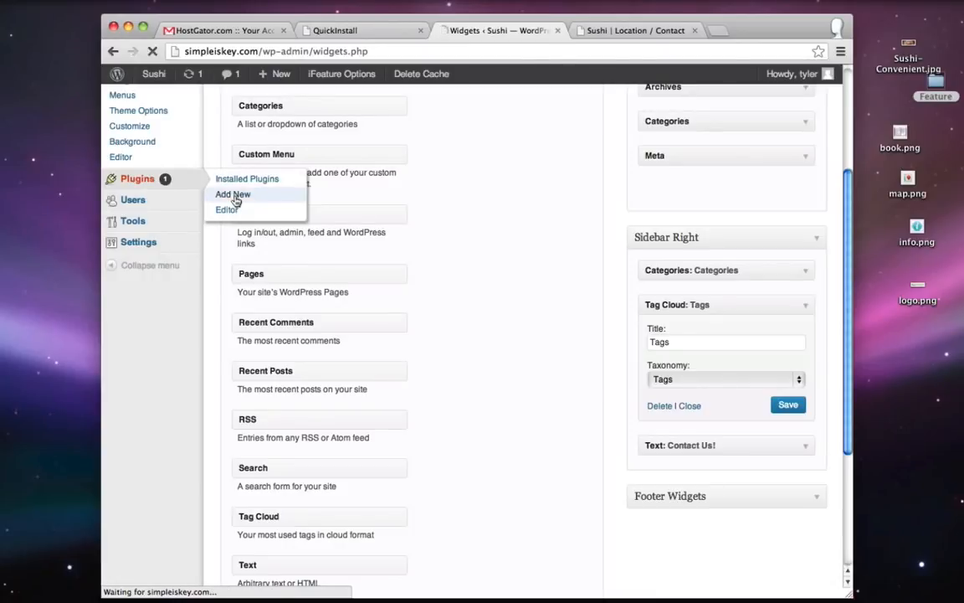
pyautogui.write('wi')
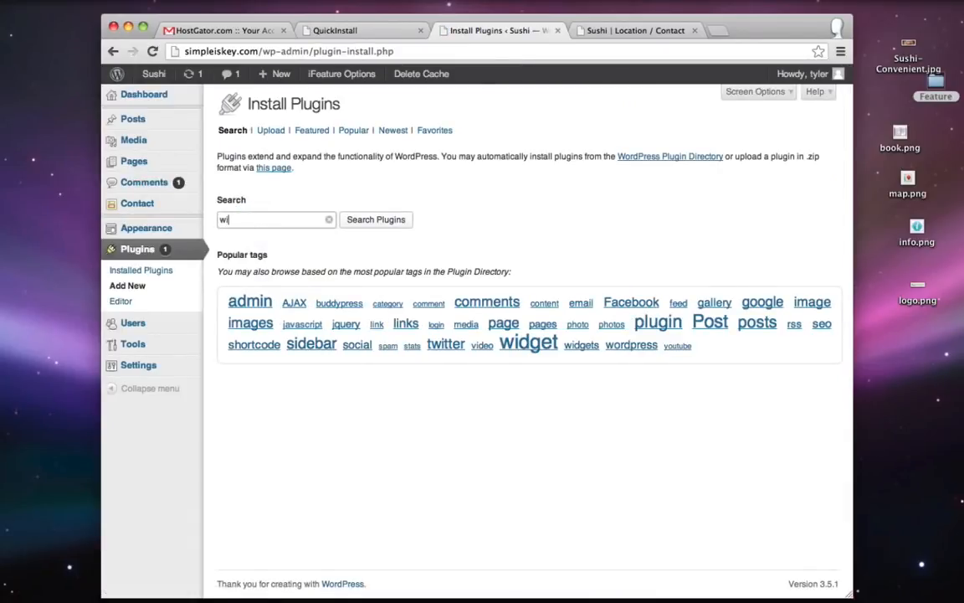
pyautogui.write('dget context')
pyautogui.click(391, 222)
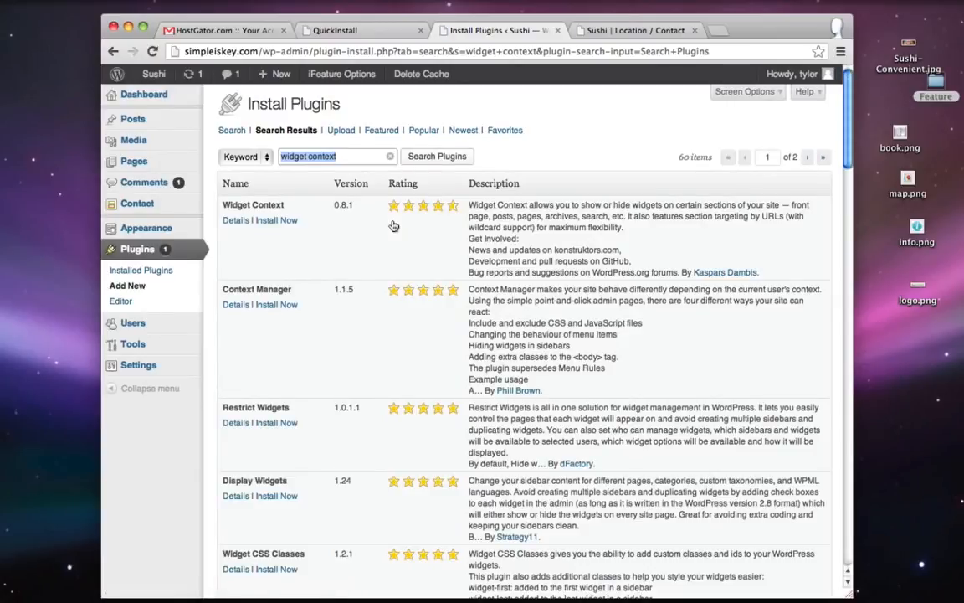
pyautogui.click(276, 220)
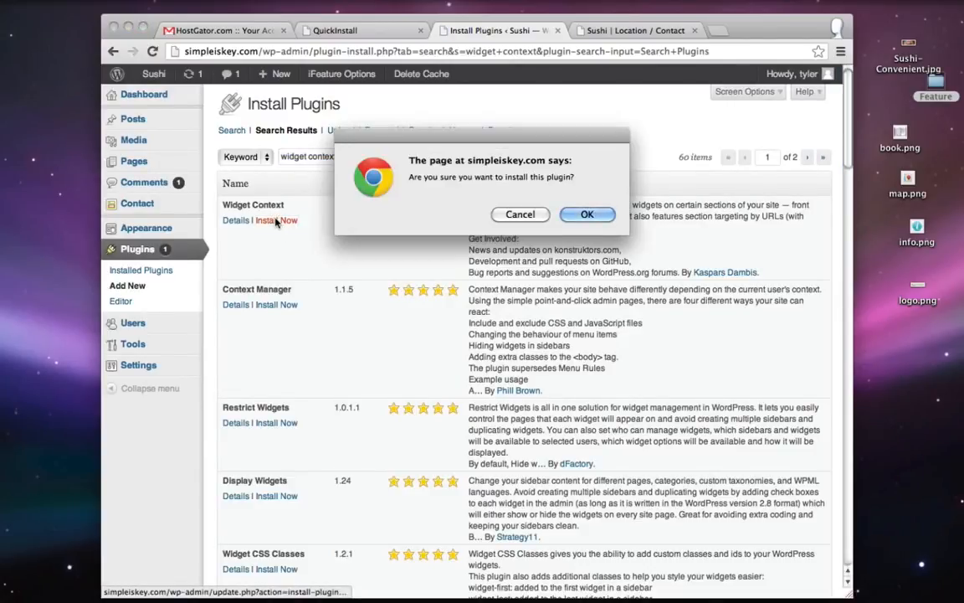
pyautogui.click(590, 215)
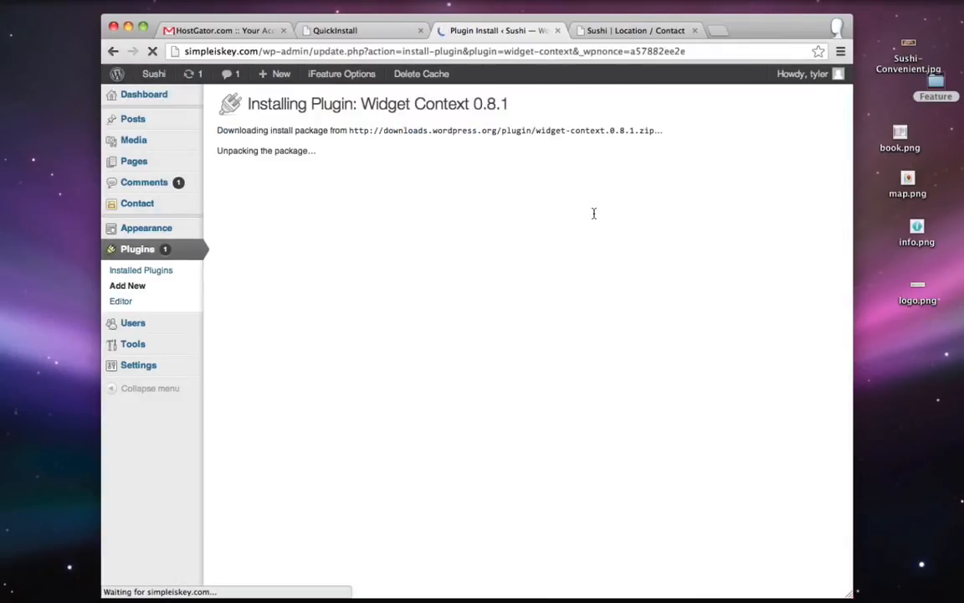
pyautogui.click(254, 210)
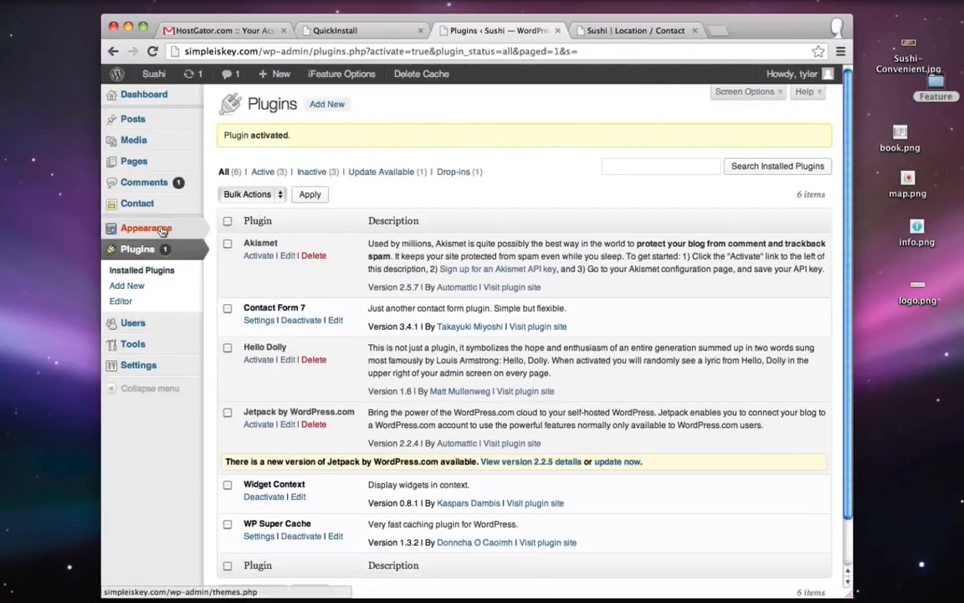
# - Open the Sidebar Right Categories widget's settings on the Widgets page
pyautogui.moveTo(144, 231)
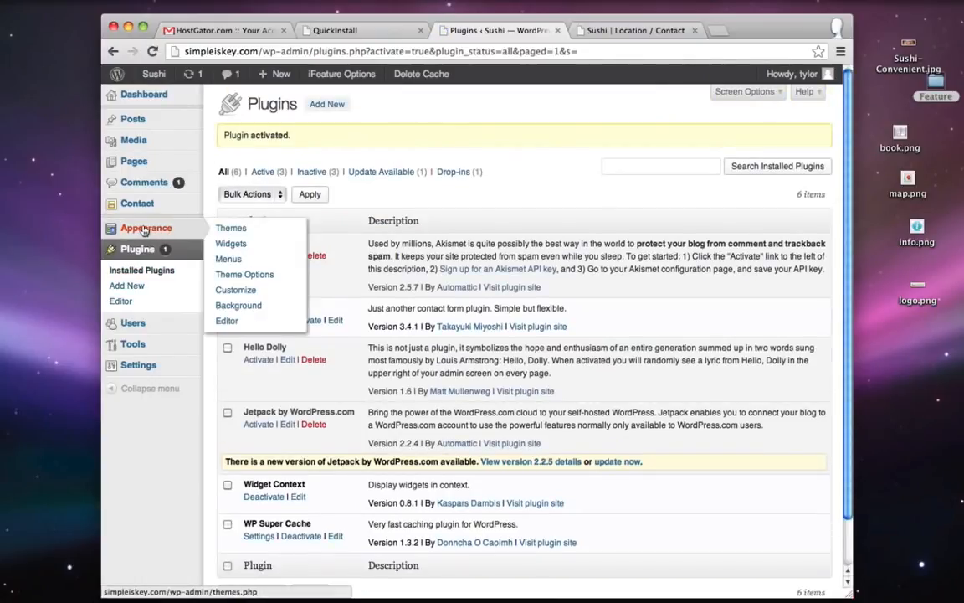
pyautogui.click(234, 245)
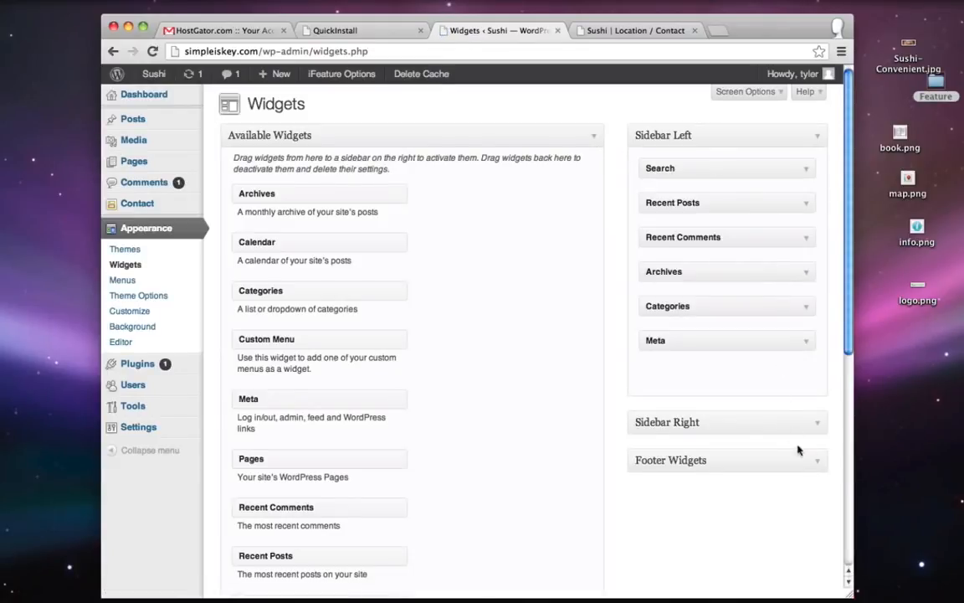
pyautogui.click(817, 422)
pyautogui.scroll(-2, 819, 423)
pyautogui.click(802, 379)
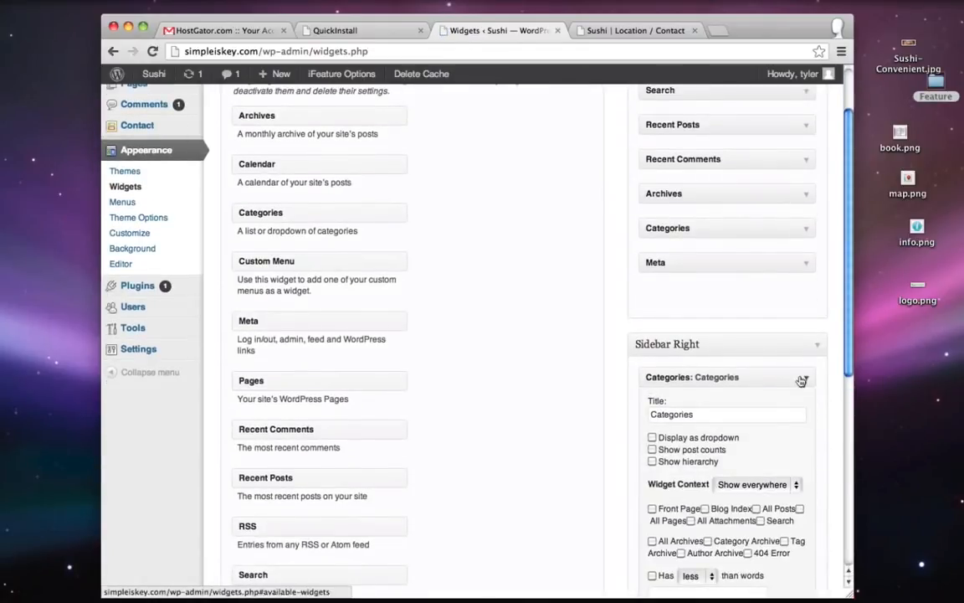
pyautogui.scroll(-4, 802, 385)
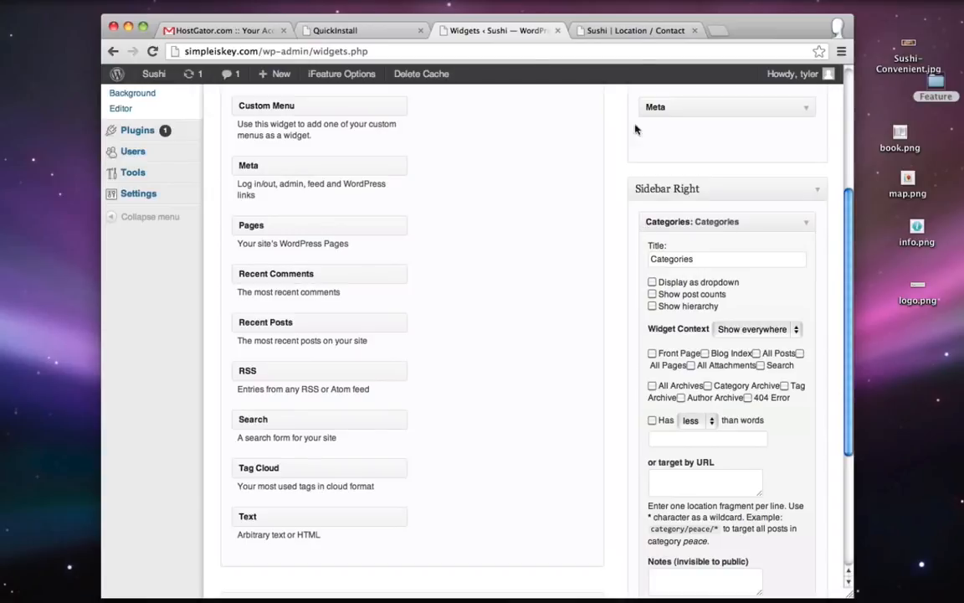
pyautogui.click(578, 31)
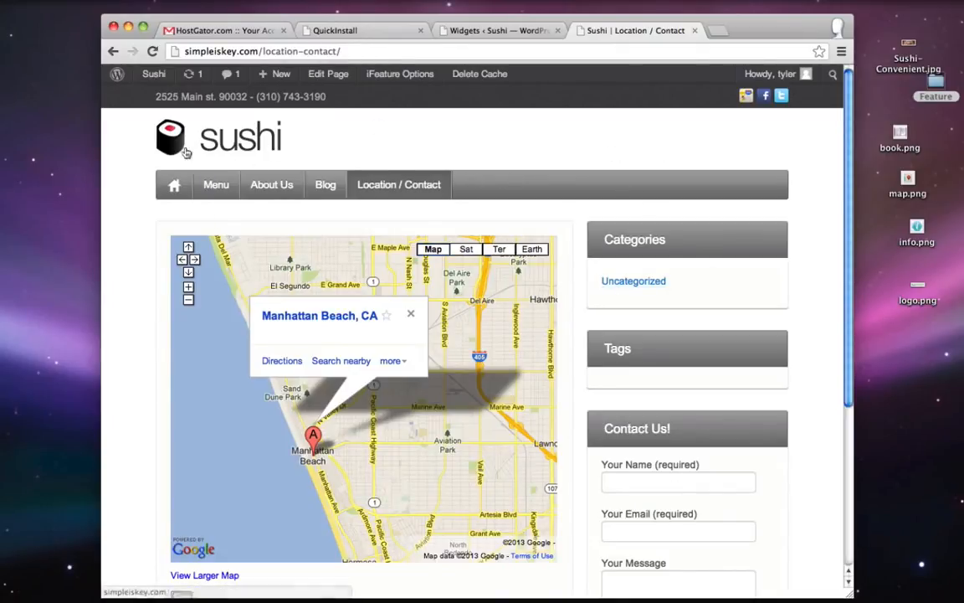
pyautogui.click(503, 32)
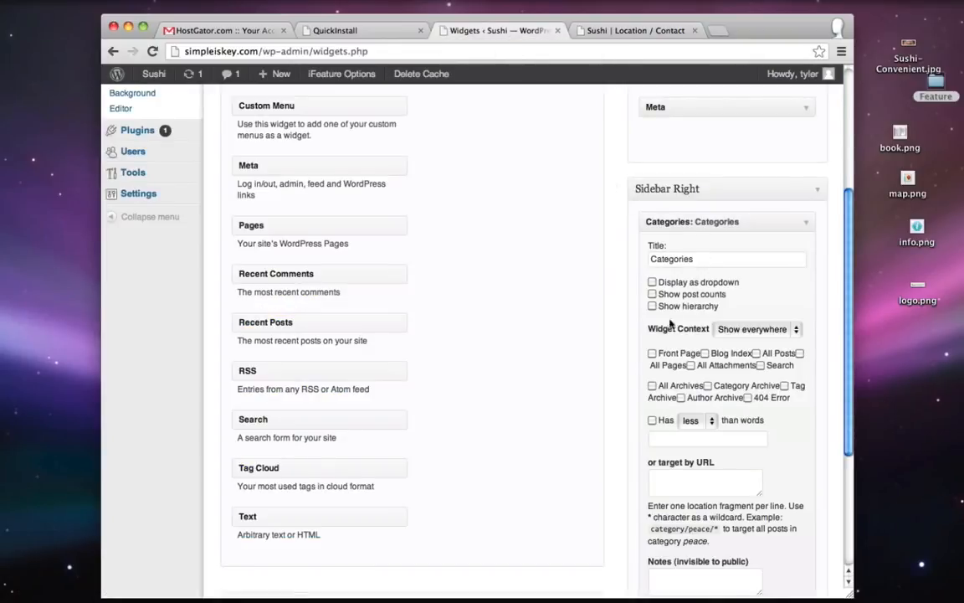
# - Set the Categories widget's Widget Context to 'Hide on selected' with All Pages, and save
pyautogui.click(763, 332)
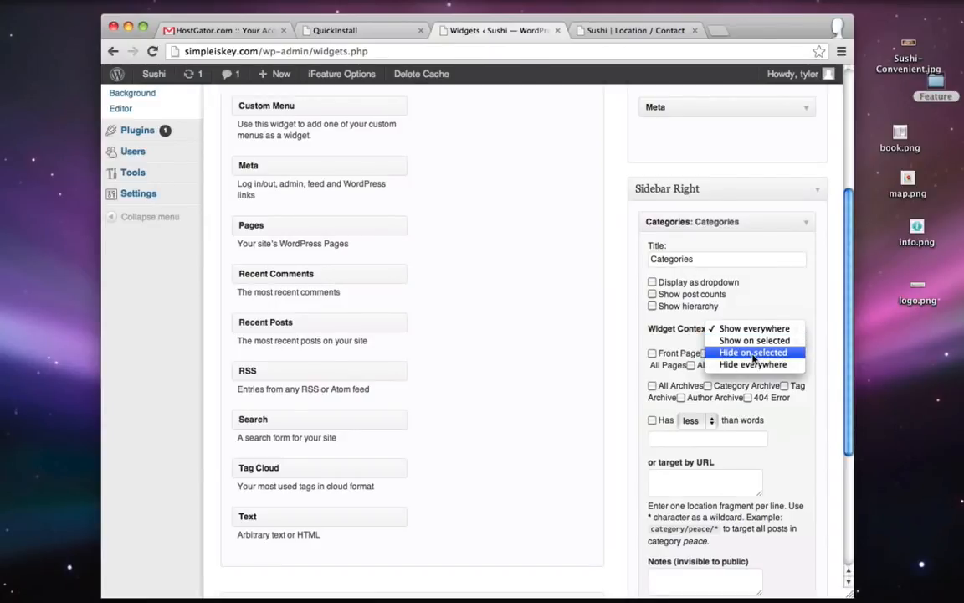
pyautogui.click(753, 353)
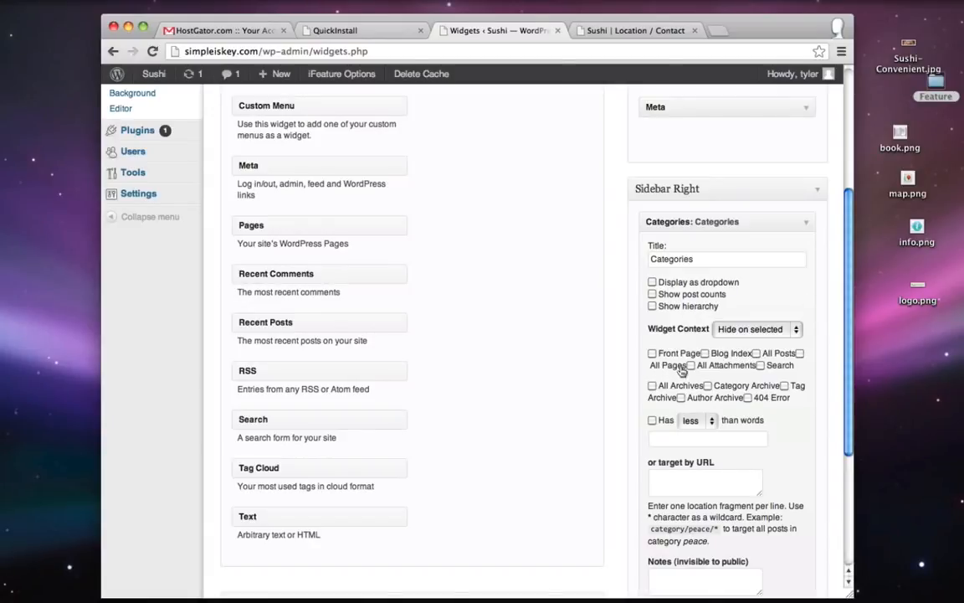
pyautogui.click(800, 354)
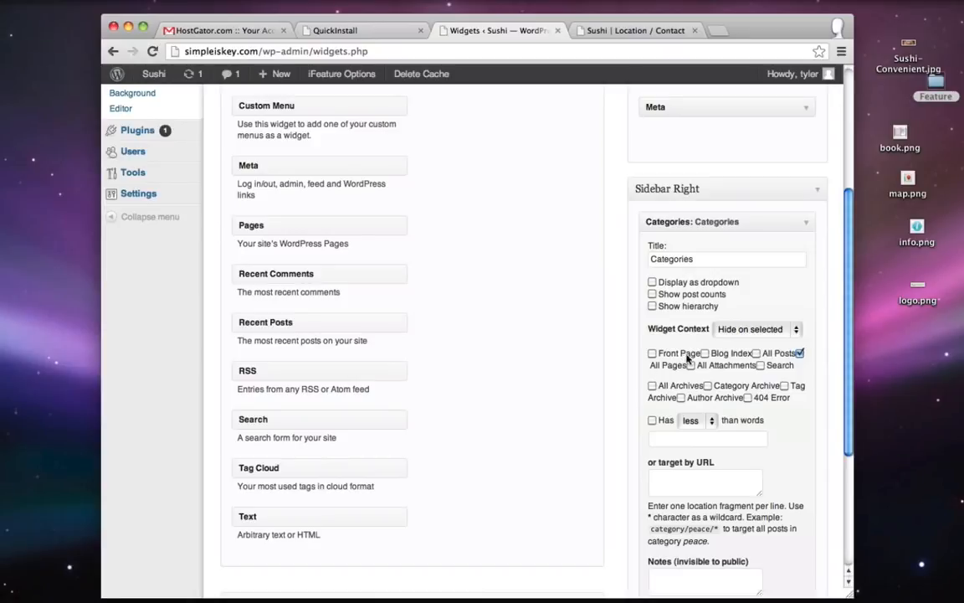
pyautogui.scroll(-5, 804, 402)
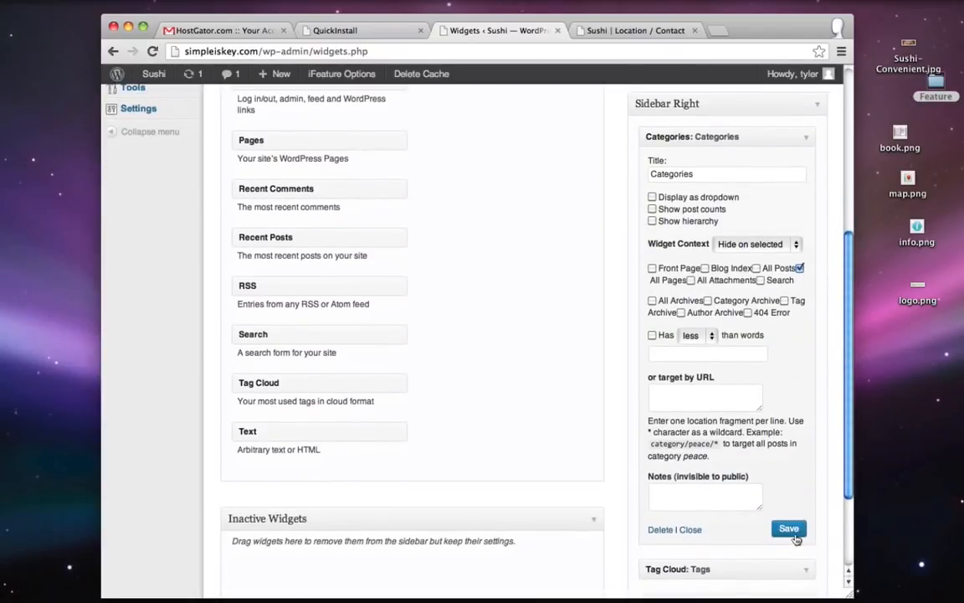
pyautogui.click(789, 530)
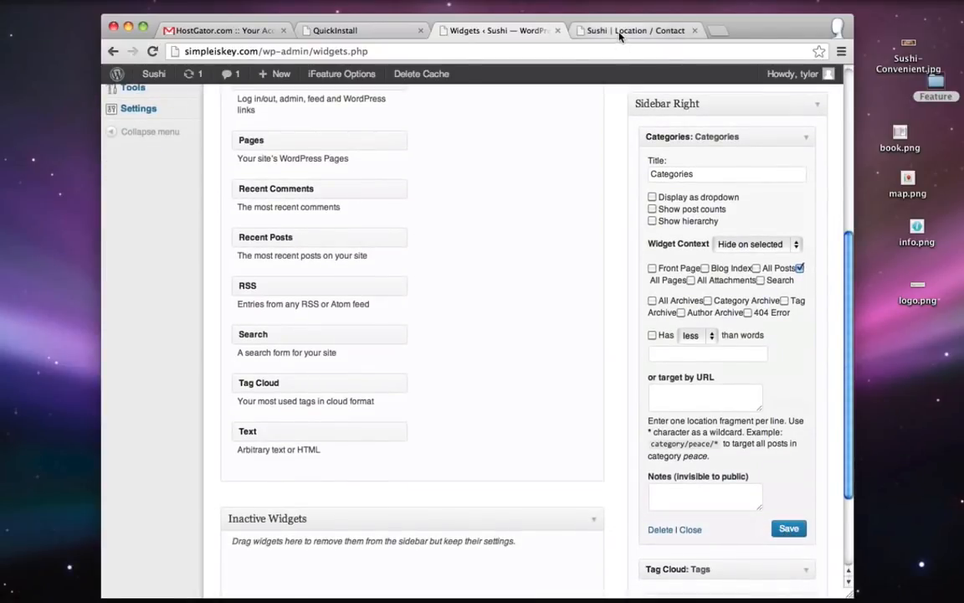
pyautogui.click(602, 30)
# - Reload Location / Contact to verify Categories is hidden, then collapse Categories and expand Tag Cloud
pyautogui.click(152, 51)
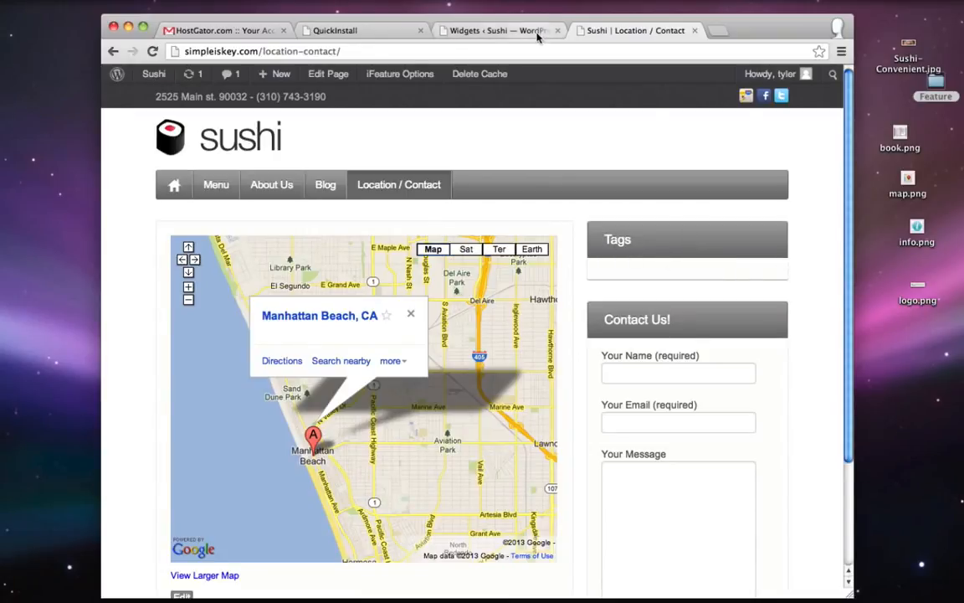
pyautogui.click(494, 31)
pyautogui.scroll(1, 726, 142)
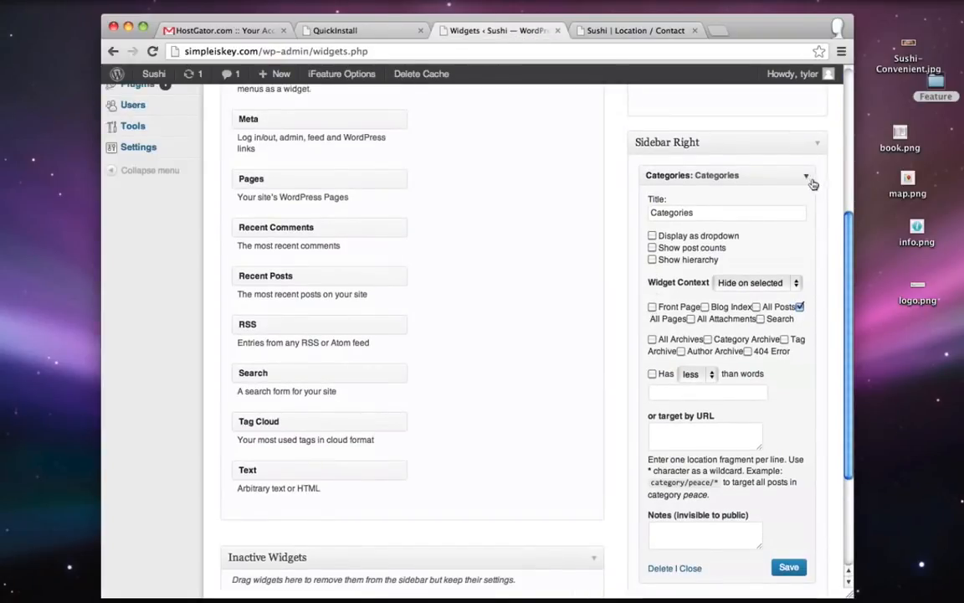
pyautogui.click(808, 176)
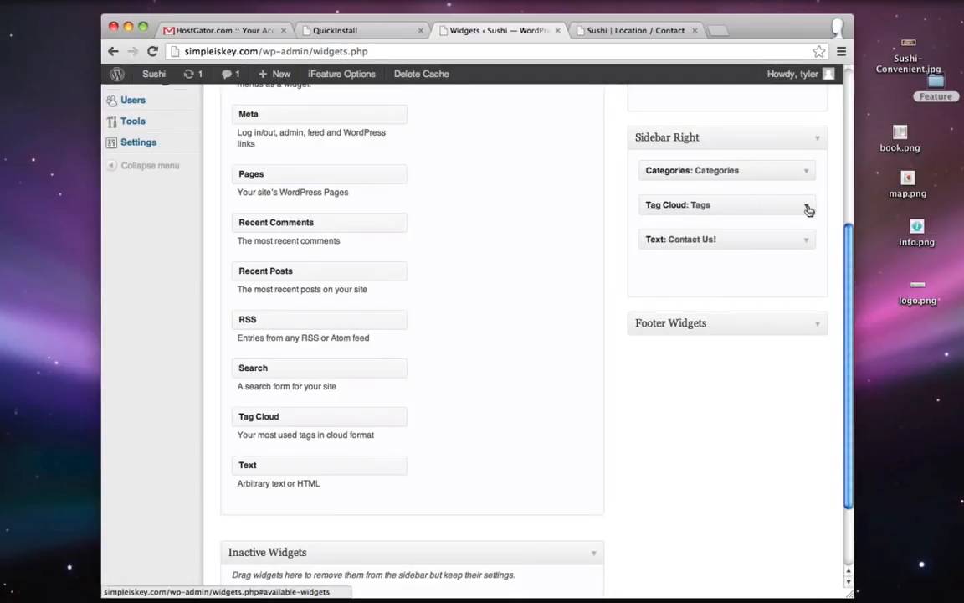
pyautogui.click(807, 205)
# - Set the Tag Cloud widget's Widget Context to 'Hide on selected' with All Pages, and save
pyautogui.click(751, 295)
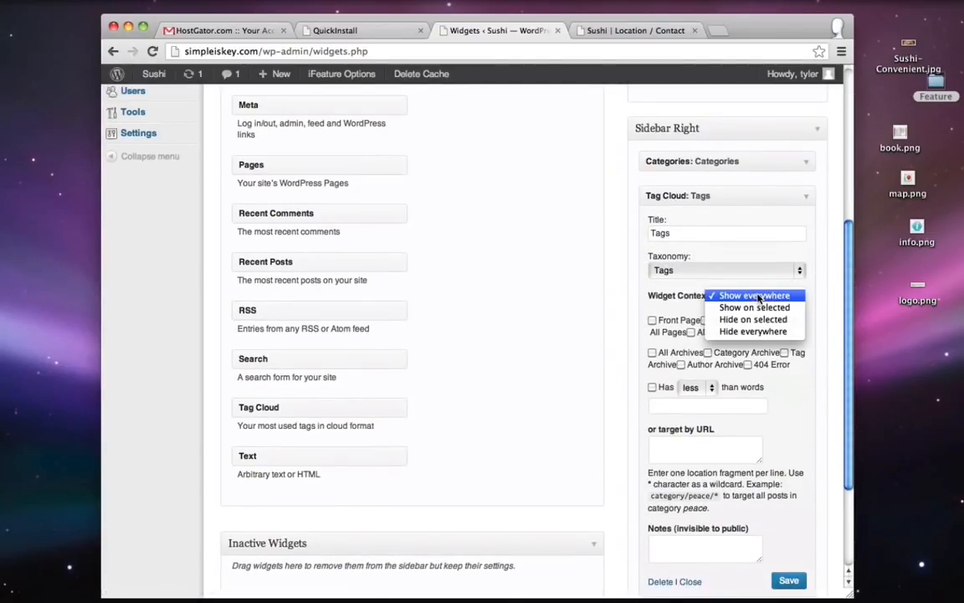
pyautogui.click(736, 319)
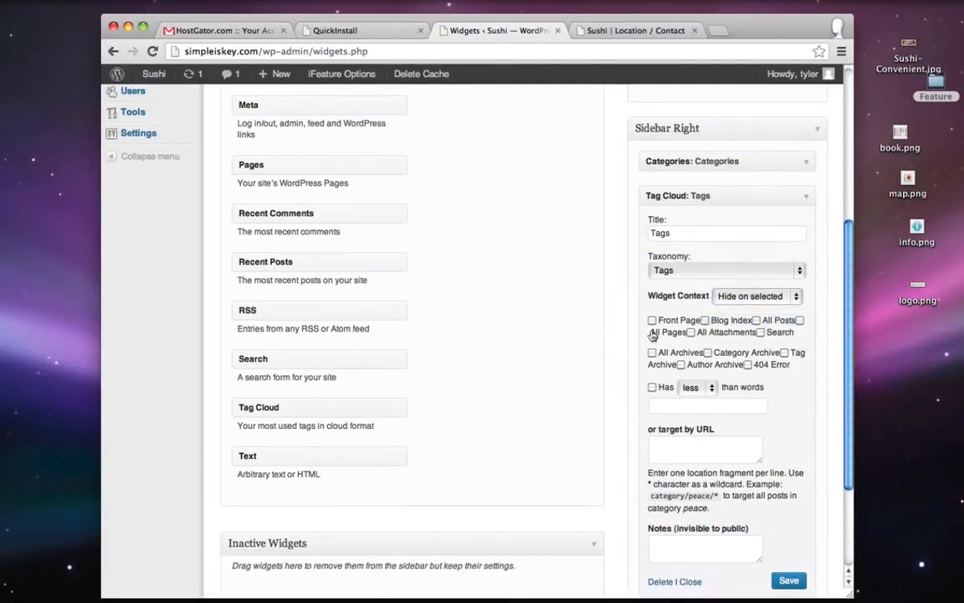
pyautogui.click(800, 320)
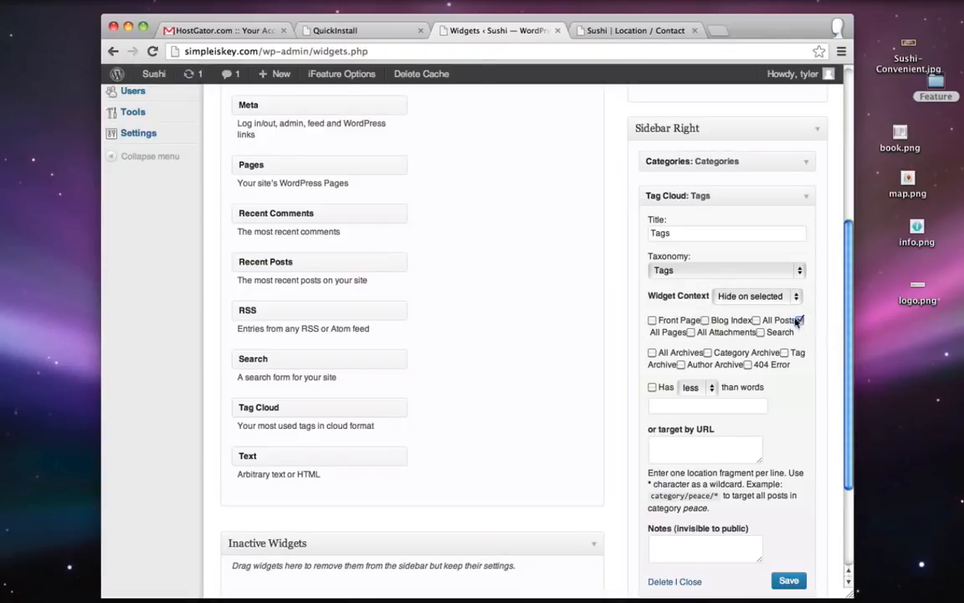
pyautogui.scroll(-1, 806, 335)
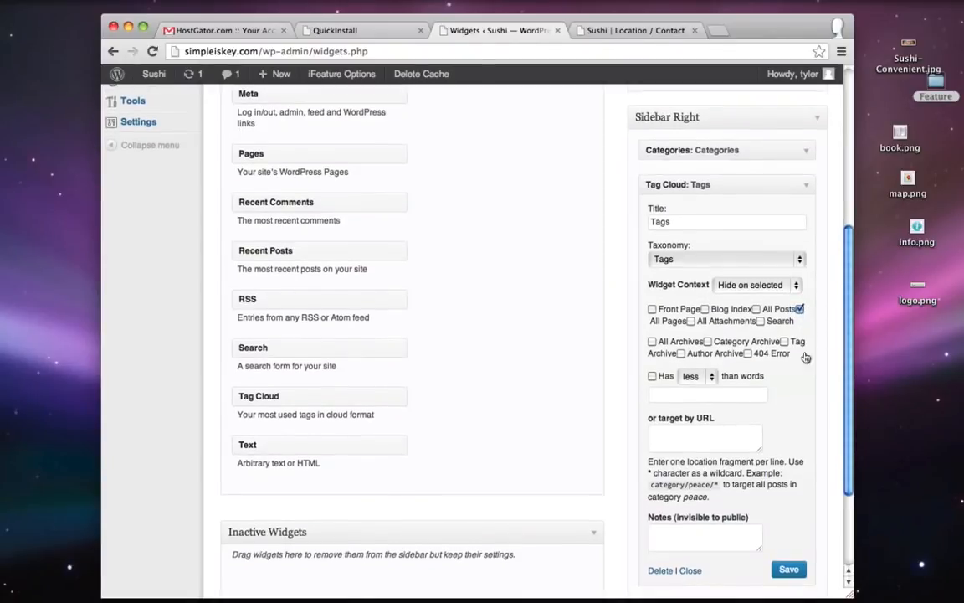
pyautogui.click(789, 569)
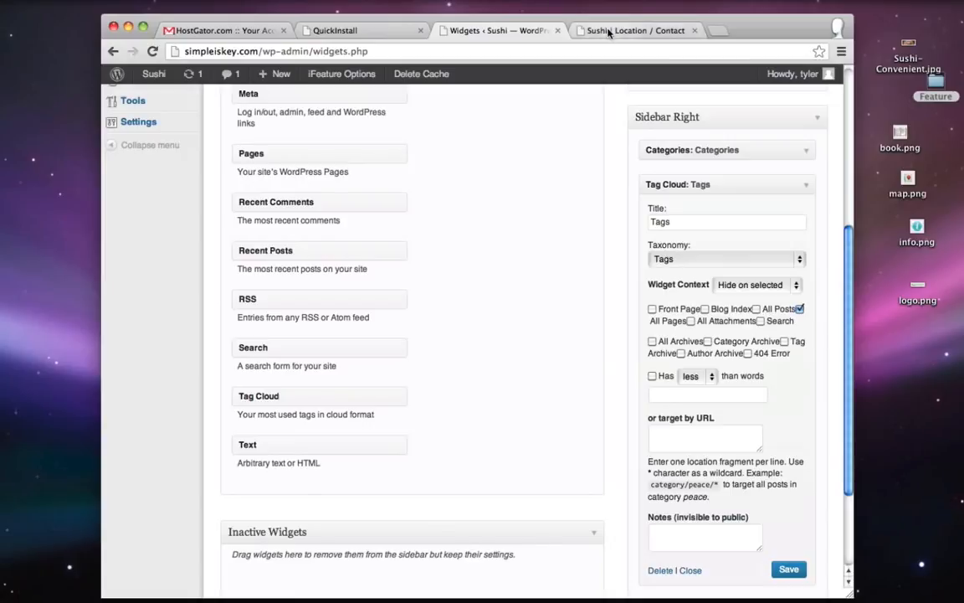
# - Reload Location / Contact and view the blog, then return to the Widgets page
pyautogui.click(623, 31)
pyautogui.click(153, 51)
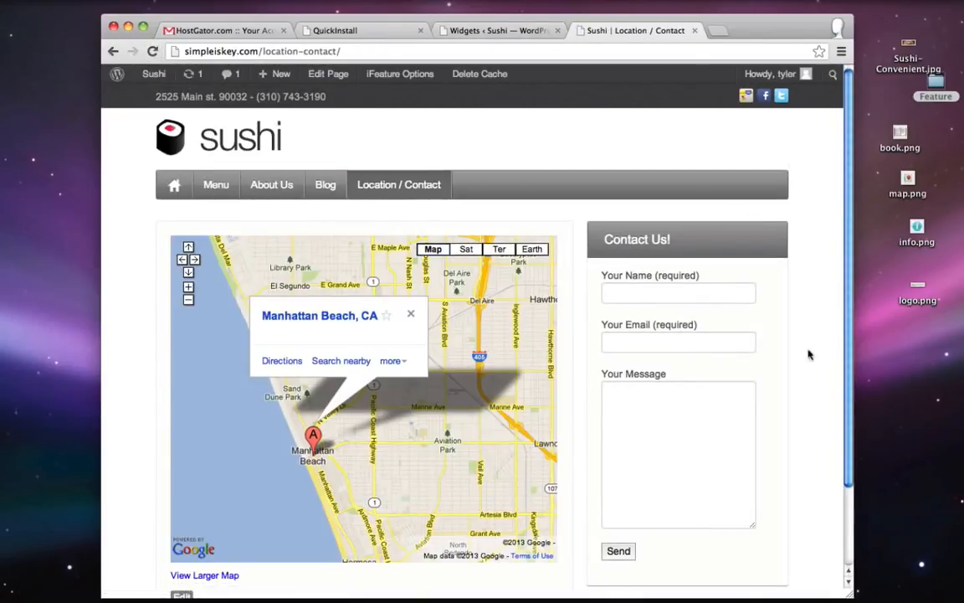
pyautogui.click(327, 191)
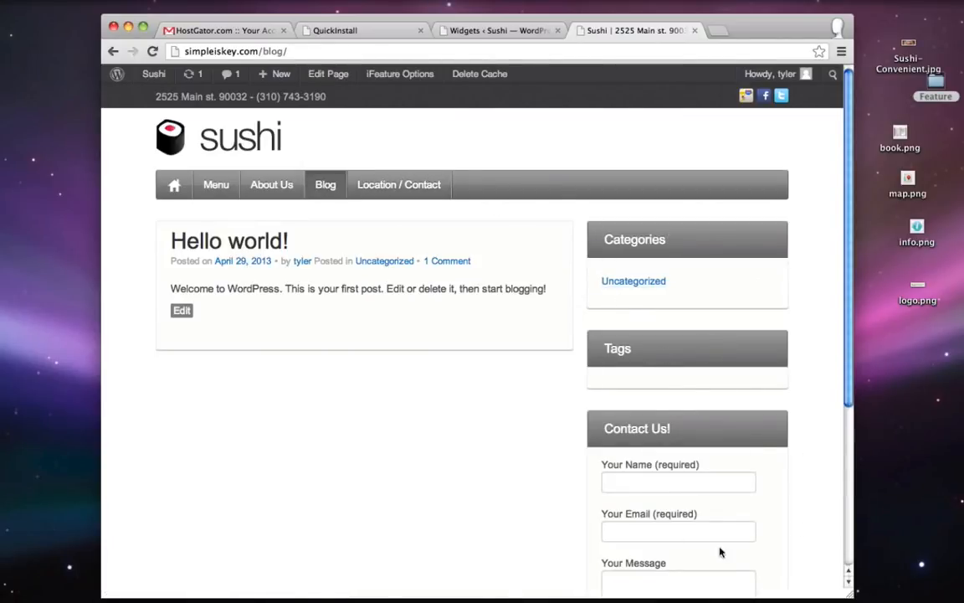
pyautogui.click(519, 31)
pyautogui.scroll(1, 479, 319)
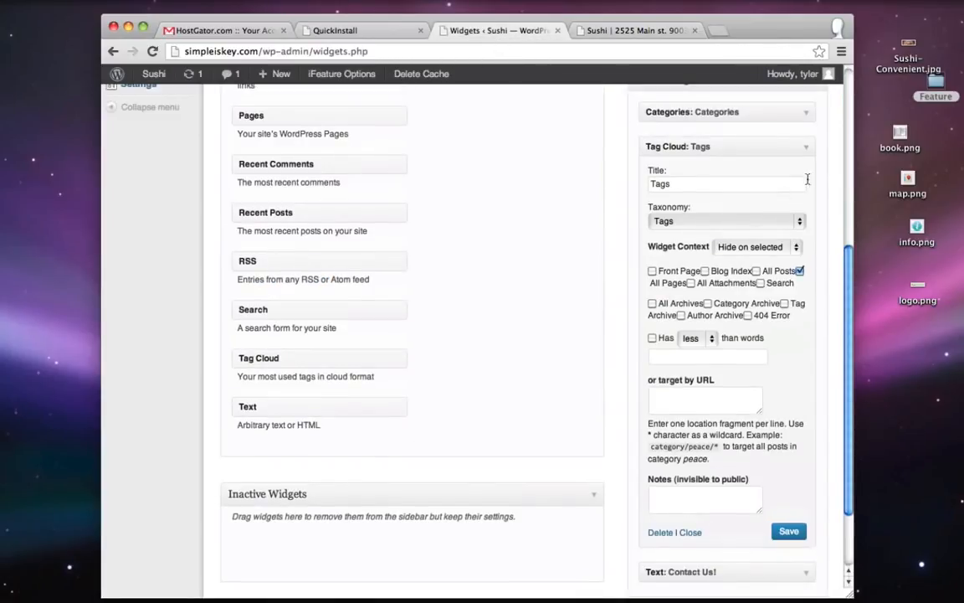
# - Set the Contact Us! text widget to 'Show on selected' with All Pages, then reload the blog
pyautogui.click(808, 149)
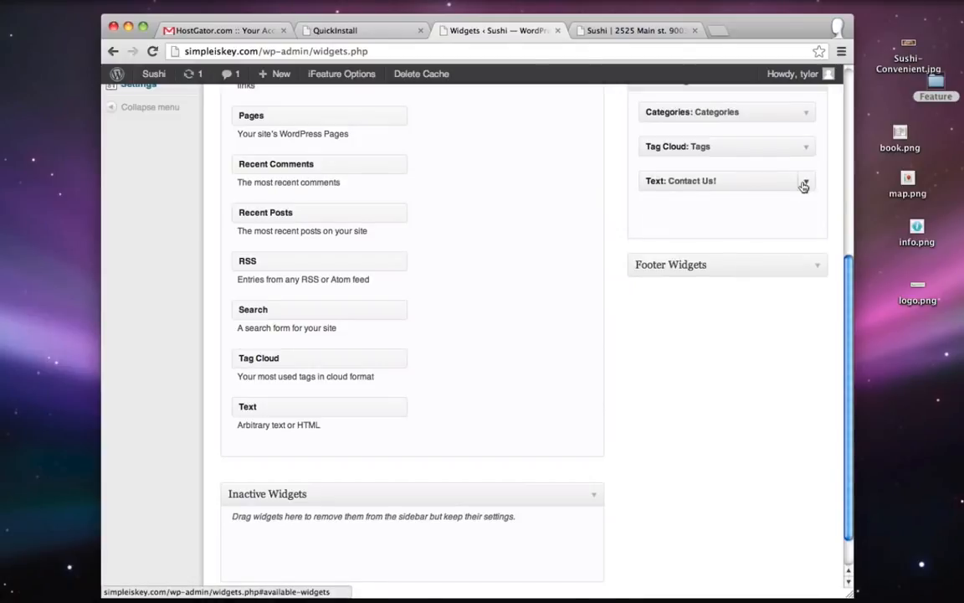
pyautogui.click(804, 184)
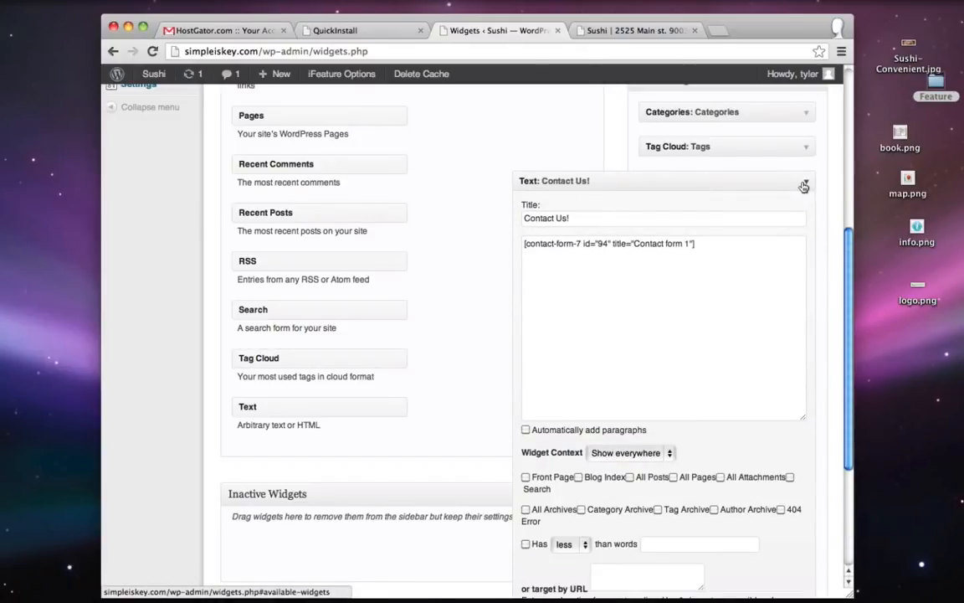
pyautogui.scroll(-1, 754, 267)
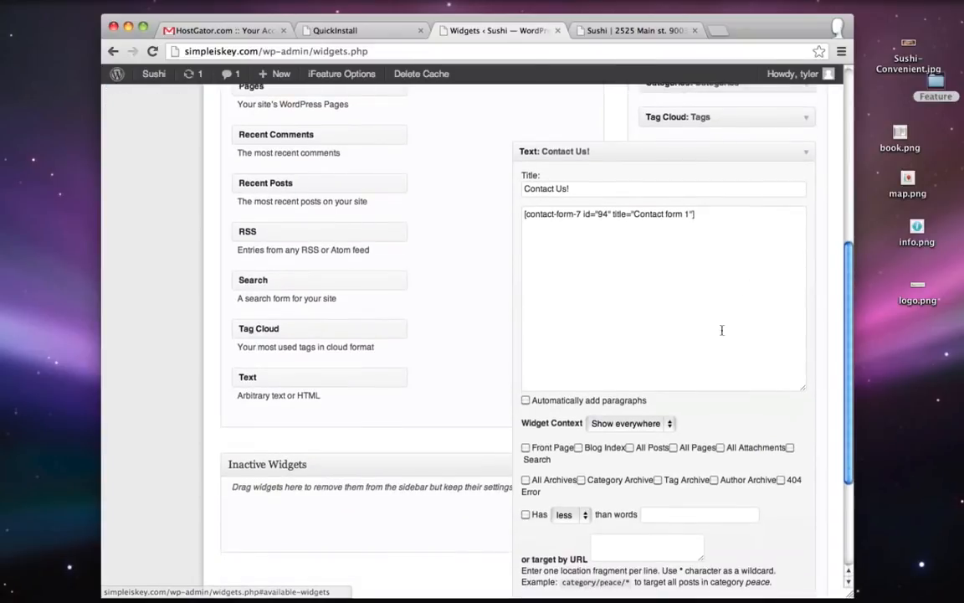
pyautogui.click(627, 424)
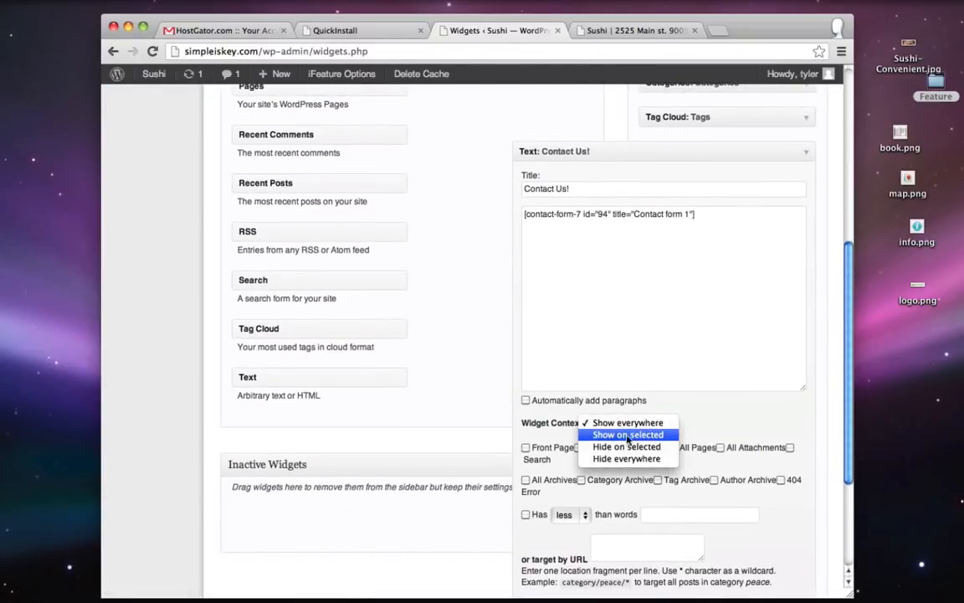
pyautogui.click(628, 435)
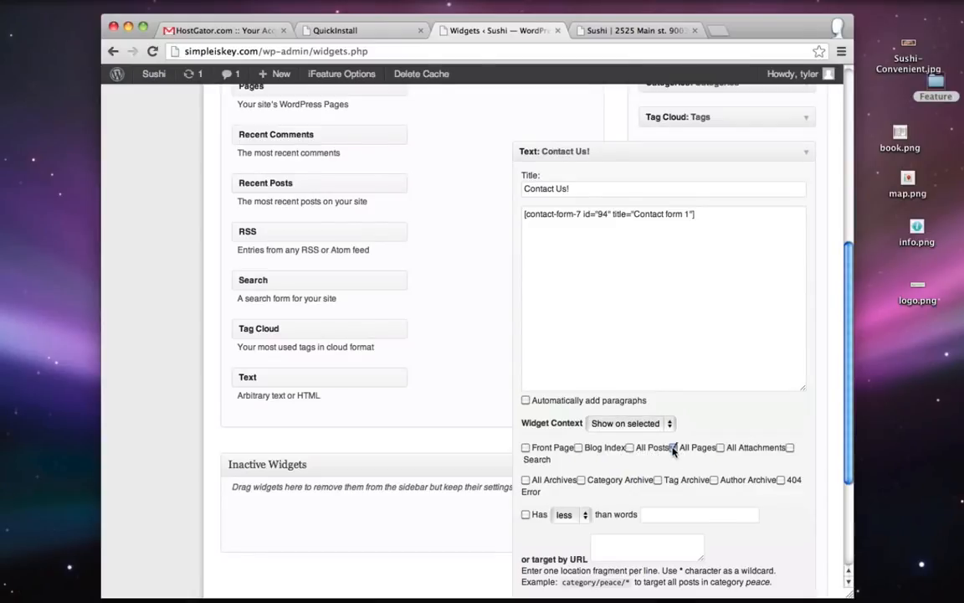
pyautogui.scroll(-5, 679, 452)
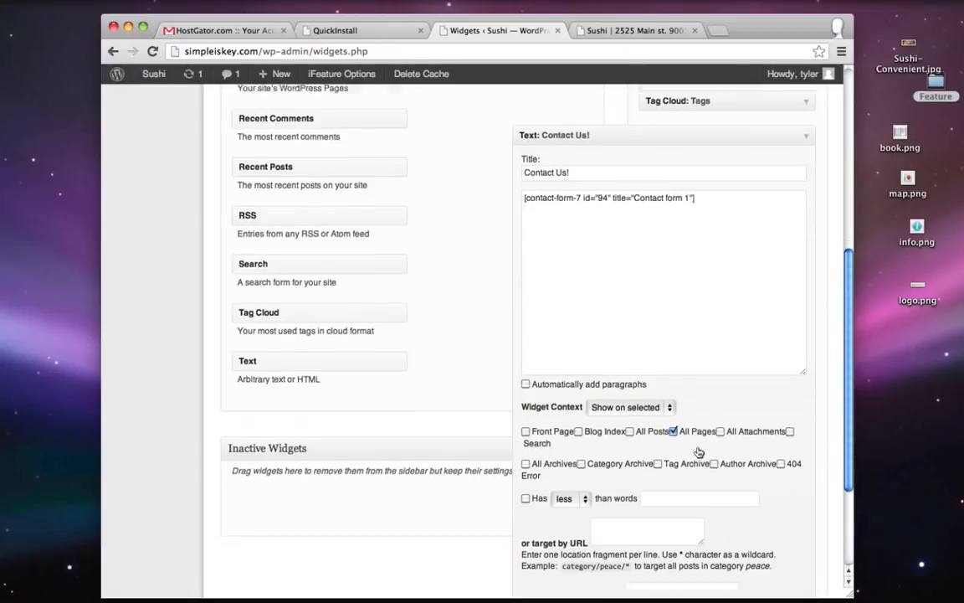
pyautogui.click(623, 31)
pyautogui.click(152, 51)
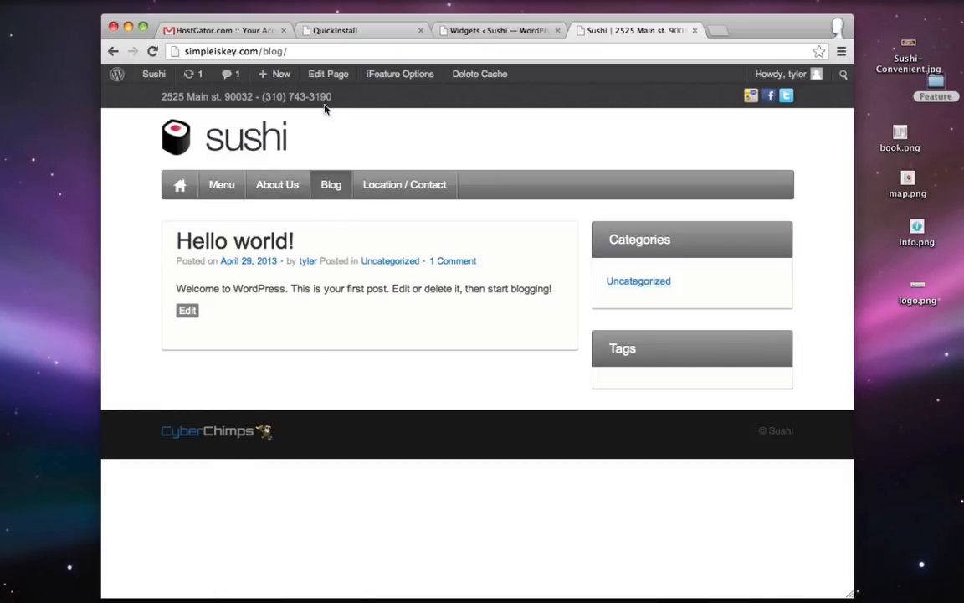
# - Look over the About Us page and the blog, then switch back to the Widgets page
pyautogui.click(282, 185)
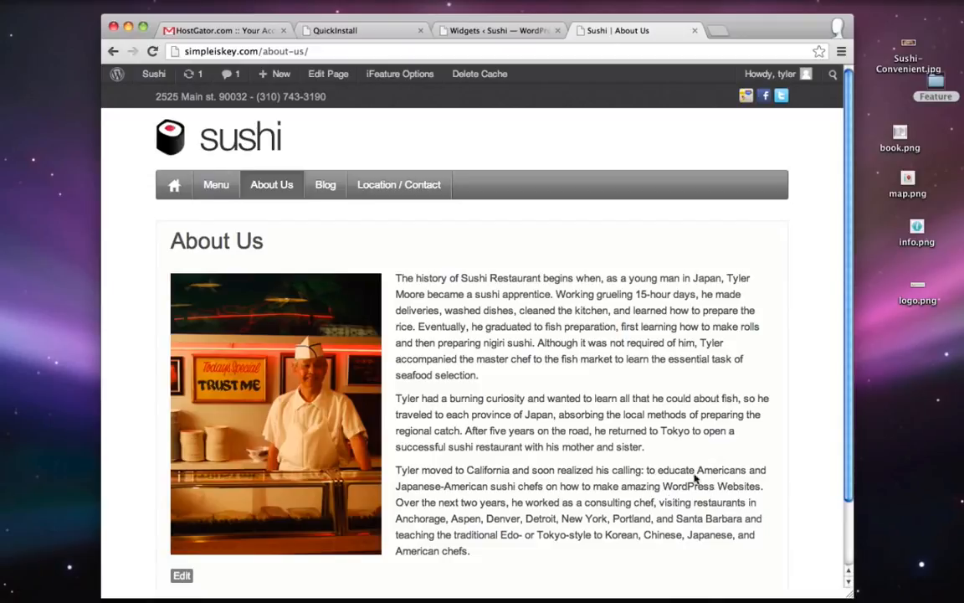
pyautogui.scroll(-3, 680, 268)
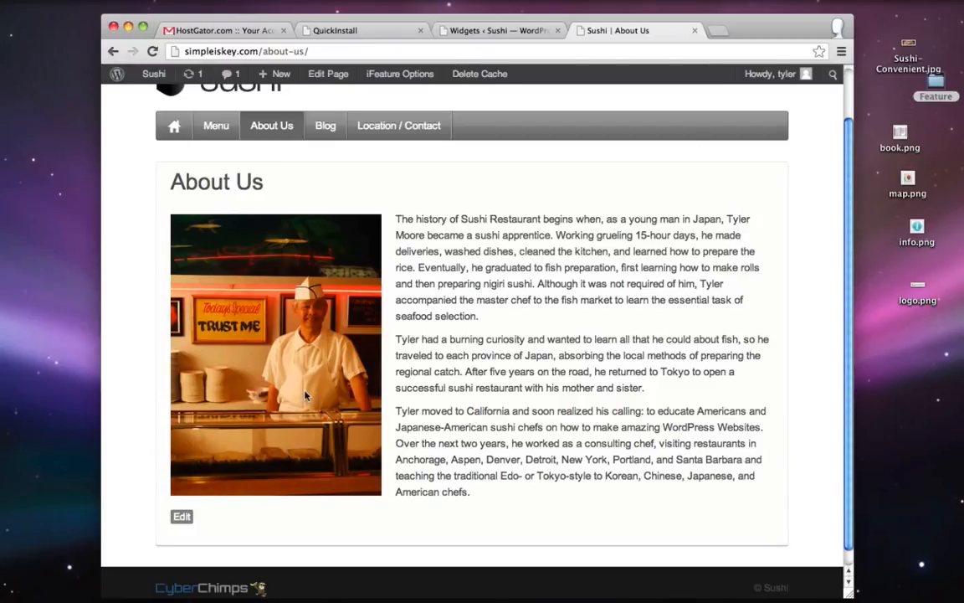
pyautogui.click(326, 128)
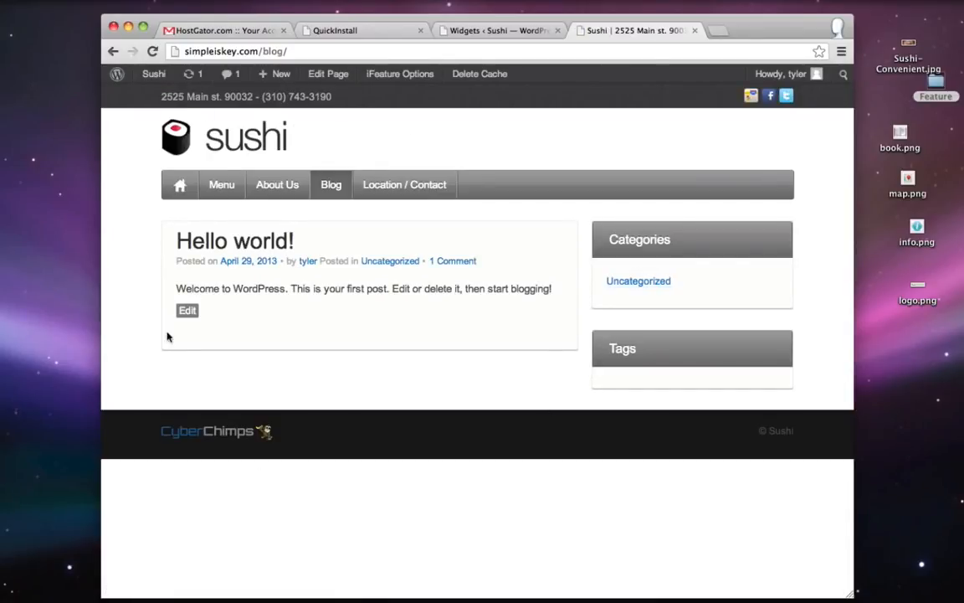
pyautogui.click(494, 30)
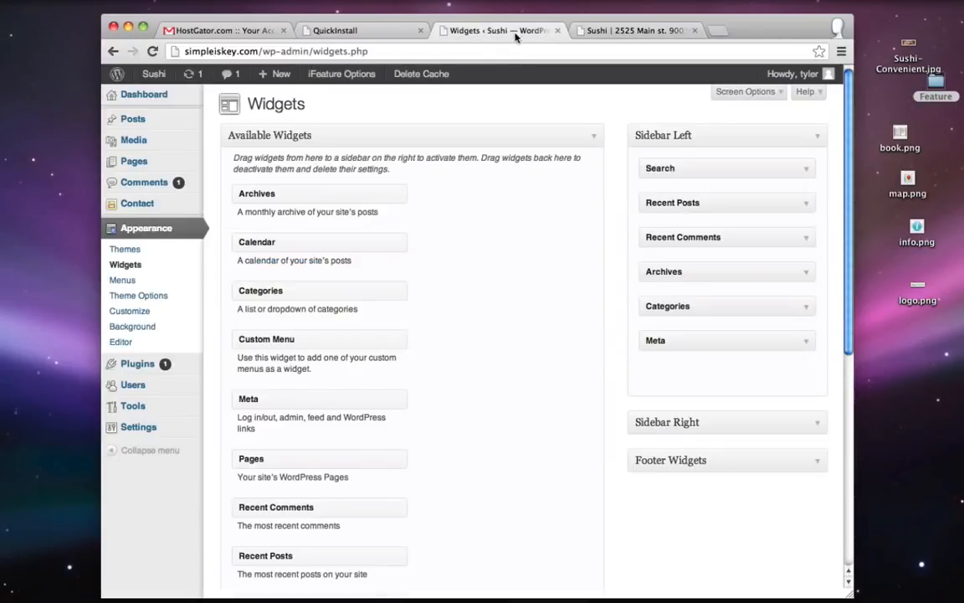
# - Trash the Hello world! post from the Posts list and open the Add New Post editor
pyautogui.click(135, 119)
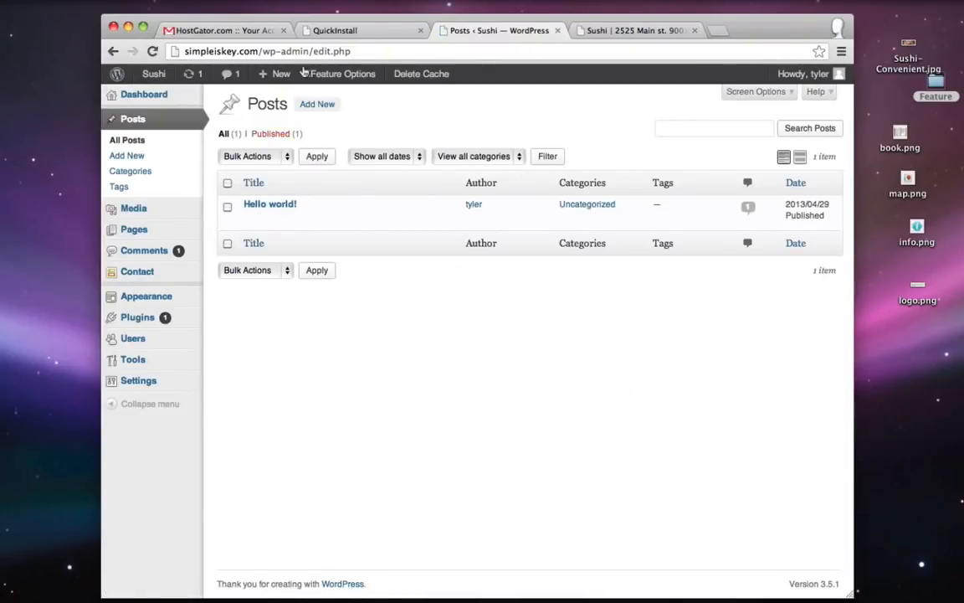
pyautogui.moveTo(260, 209)
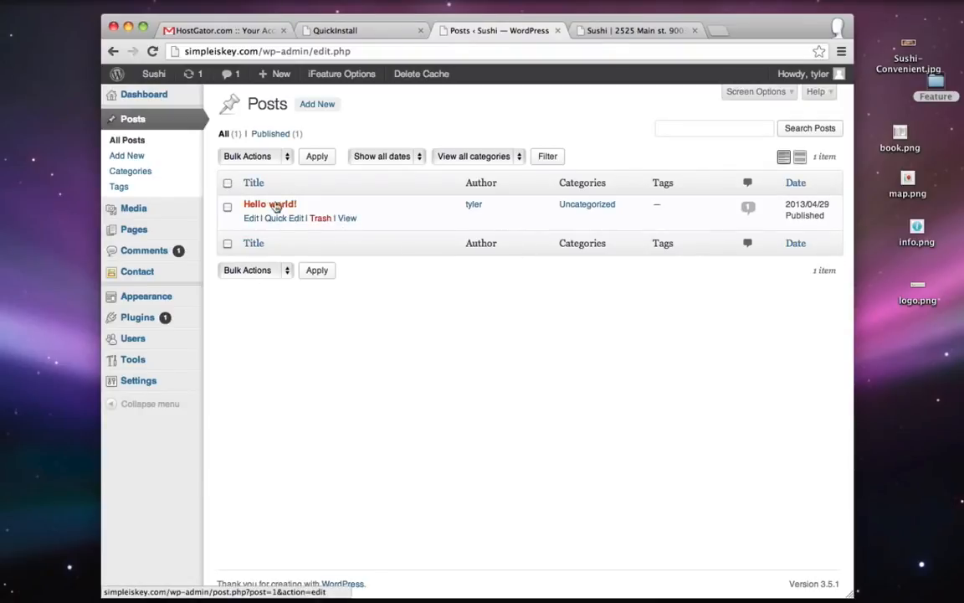
pyautogui.click(322, 219)
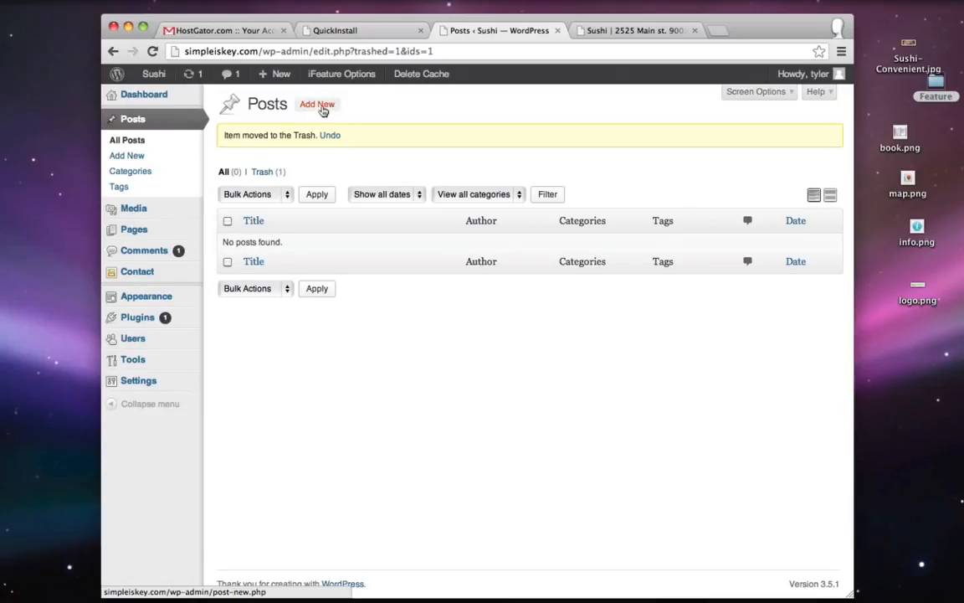
pyautogui.click(318, 105)
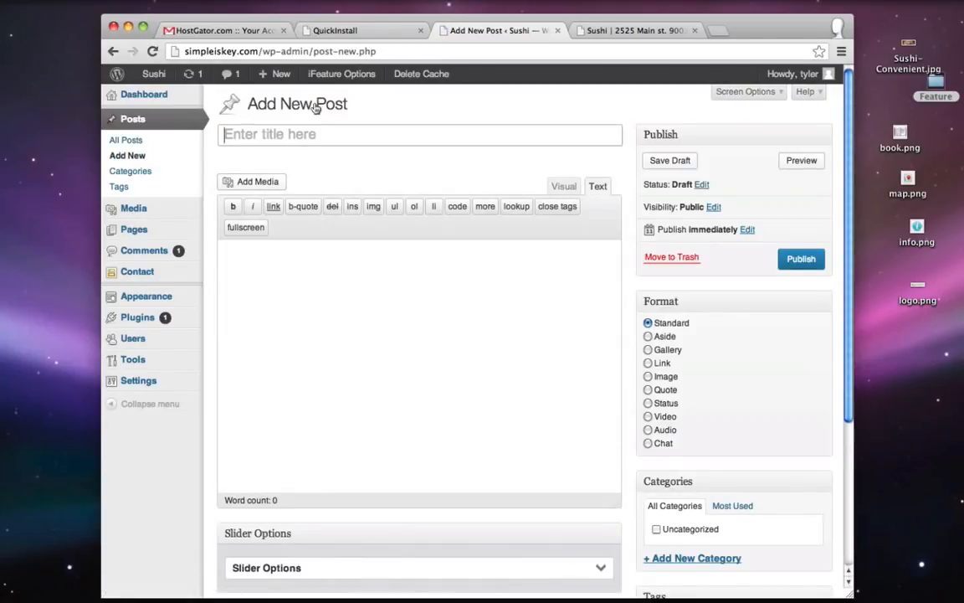
# - Title the post 'New Location in Los Angeles' and switch the body editor to Visual
pyautogui.click(294, 139)
pyautogui.write('New ')
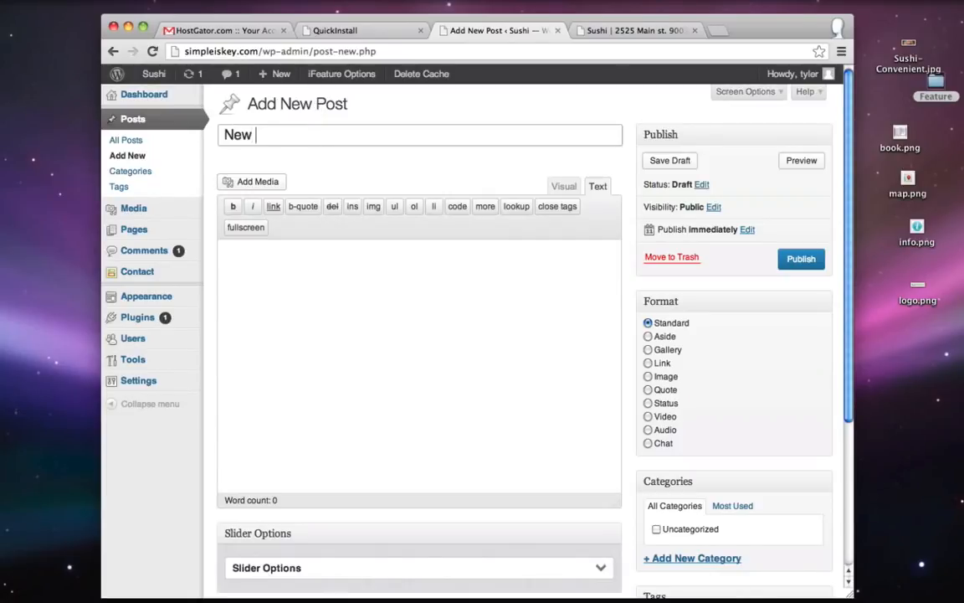
pyautogui.write('Location in Los Ang')
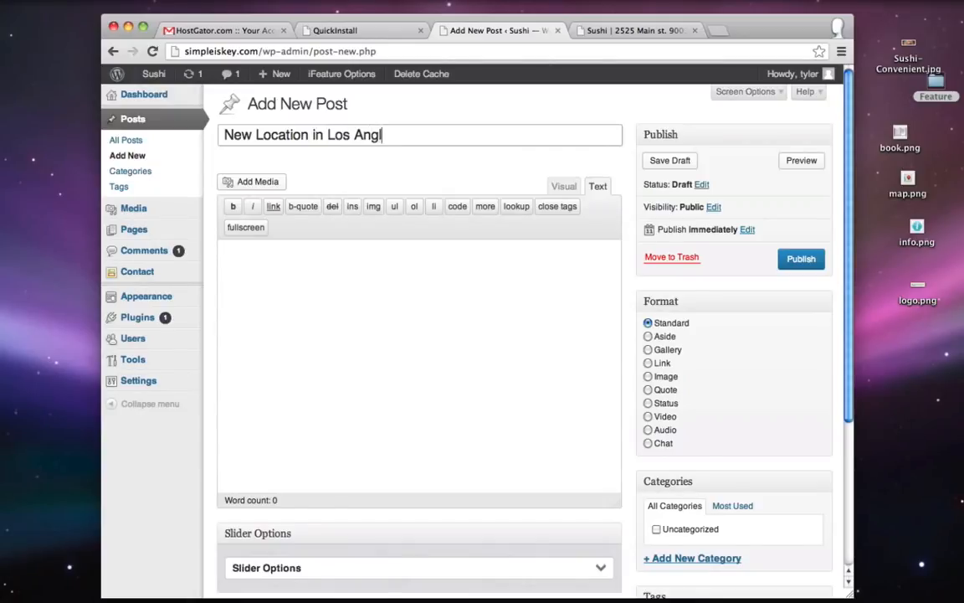
pyautogui.write('eles')
pyautogui.click(566, 185)
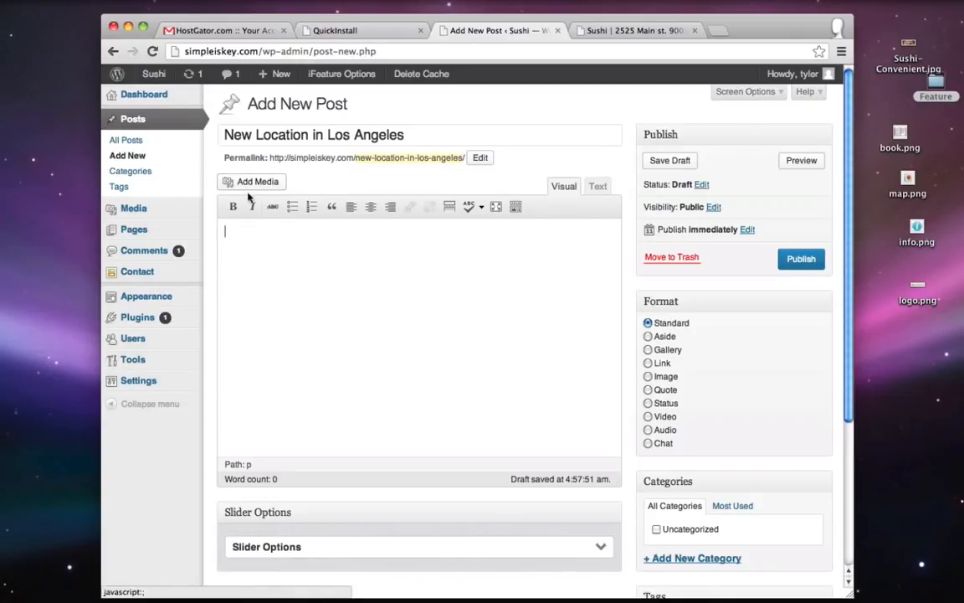
# - Upload the ArtWall.jpg photo to the media library through Add Media
pyautogui.click(276, 182)
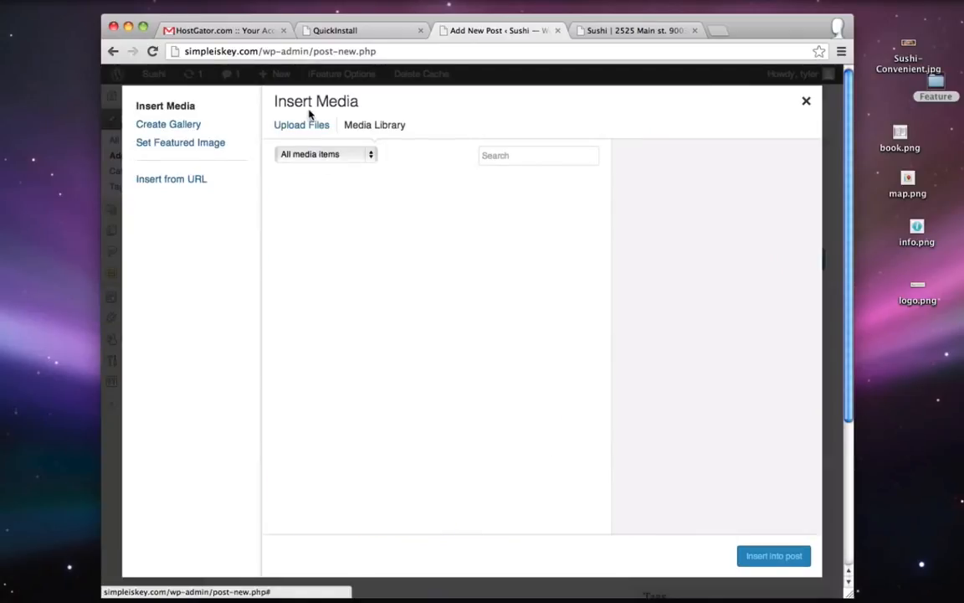
pyautogui.click(309, 124)
pyautogui.click(535, 350)
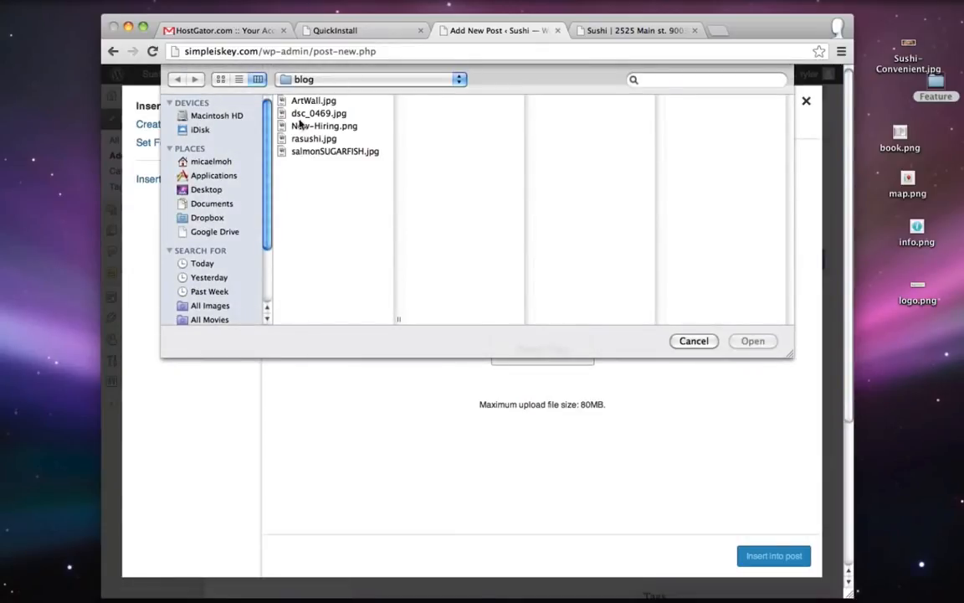
pyautogui.click(306, 101)
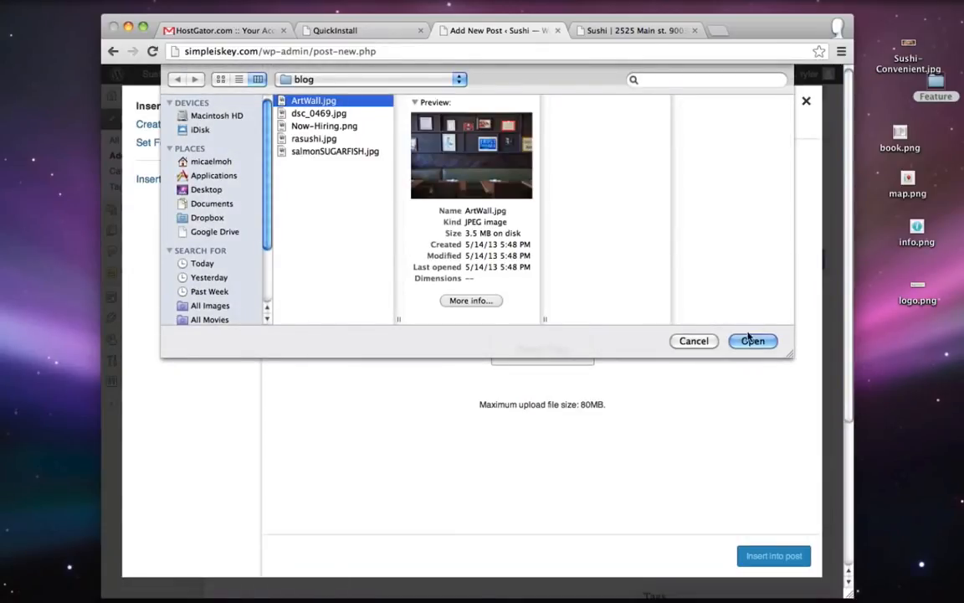
pyautogui.click(751, 338)
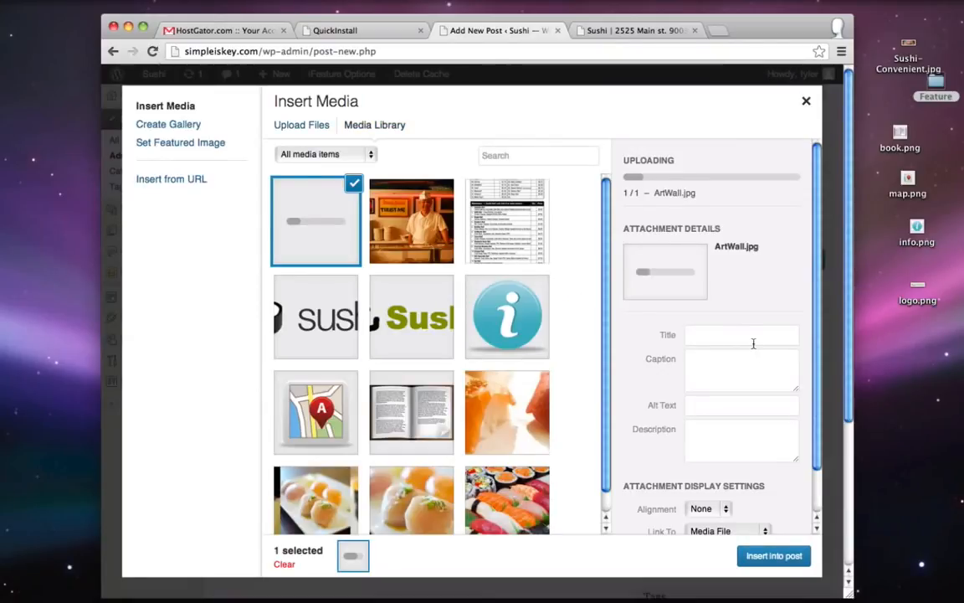
# - Insert ArtWall.jpg into the post at Large 640 × 456 size, linked to None
pyautogui.scroll(-1, 647, 413)
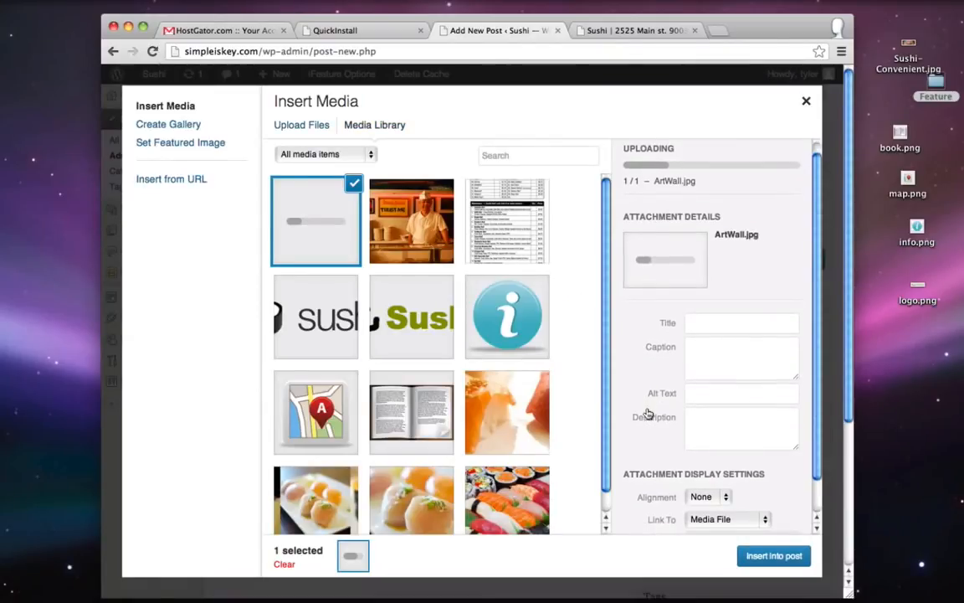
pyautogui.scroll(-2, 647, 412)
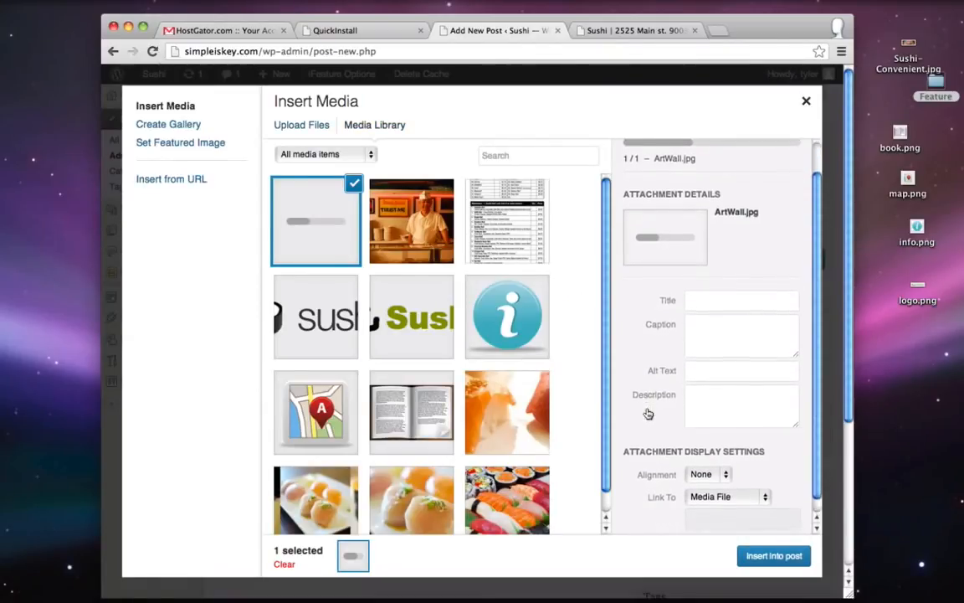
pyautogui.click(715, 489)
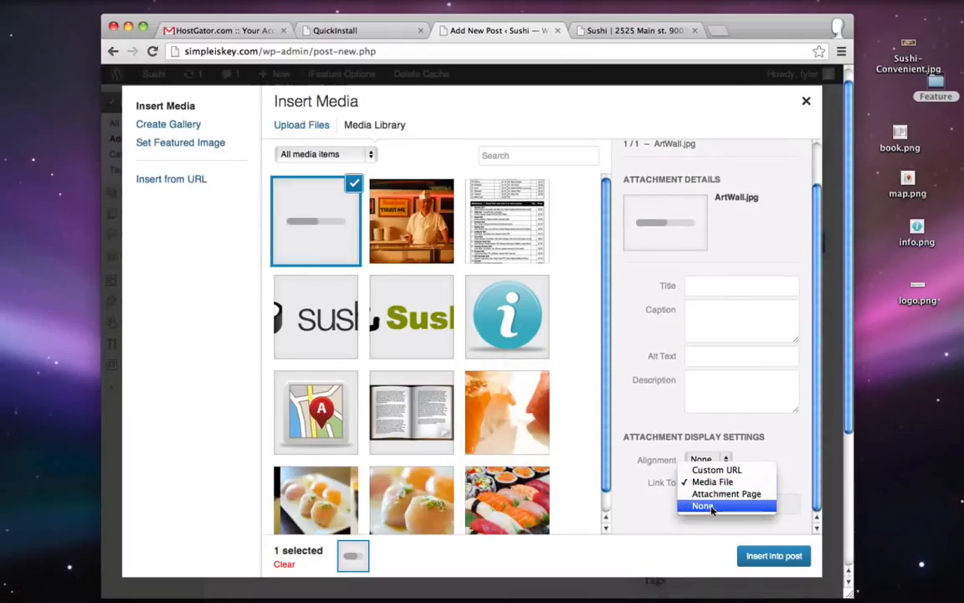
pyautogui.click(711, 506)
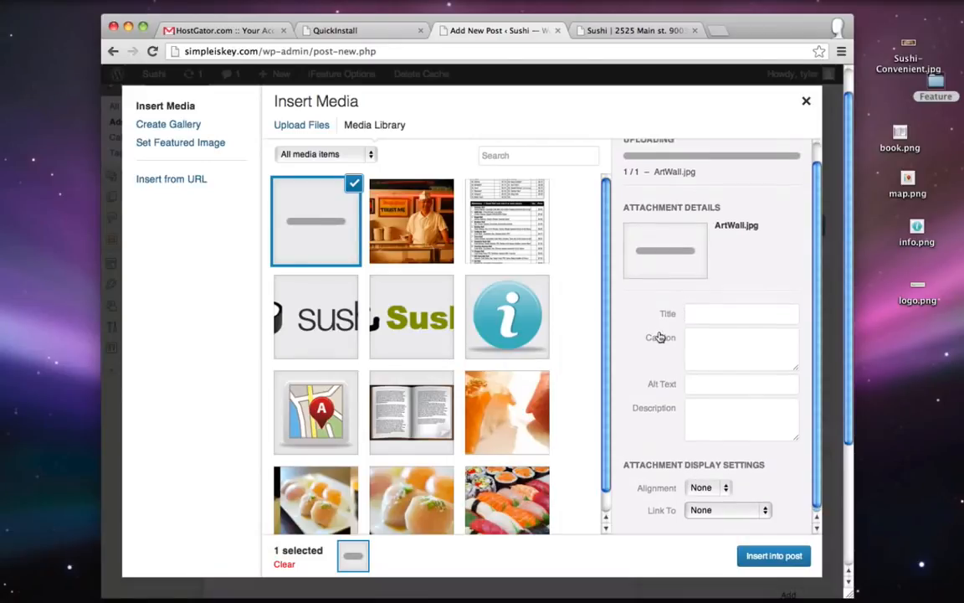
pyautogui.click(720, 489)
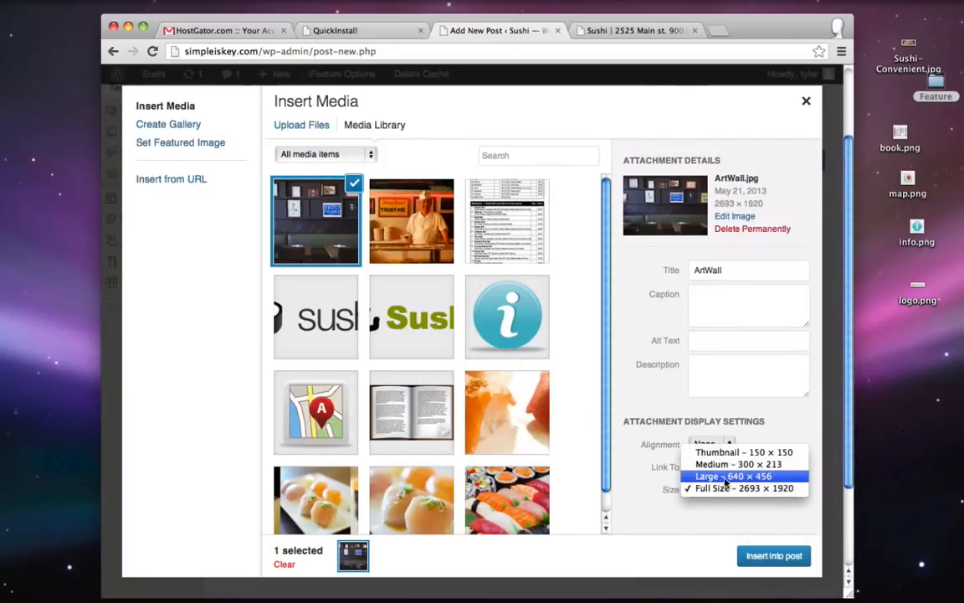
pyautogui.click(725, 476)
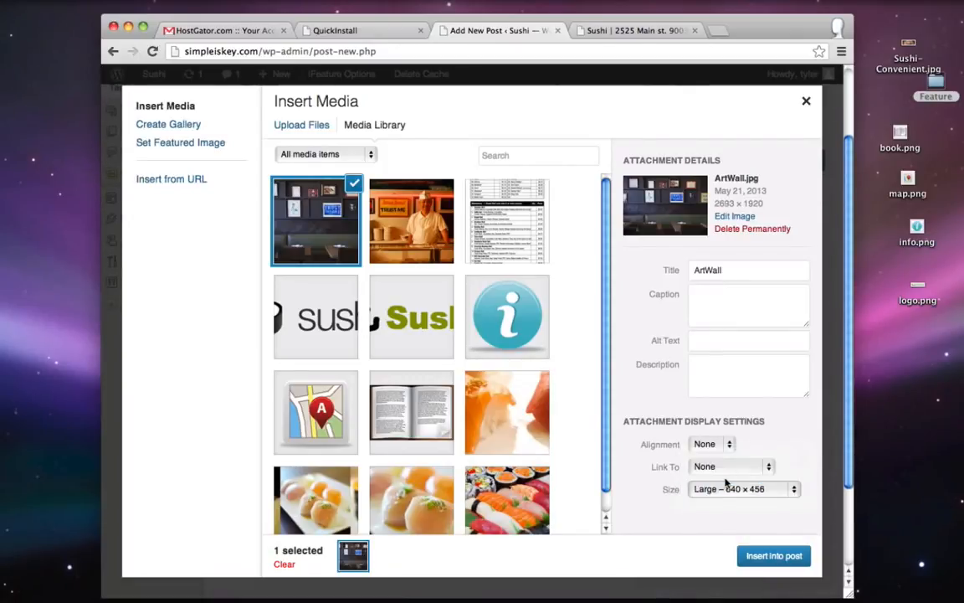
pyautogui.click(769, 559)
pyautogui.scroll(-2, 452, 343)
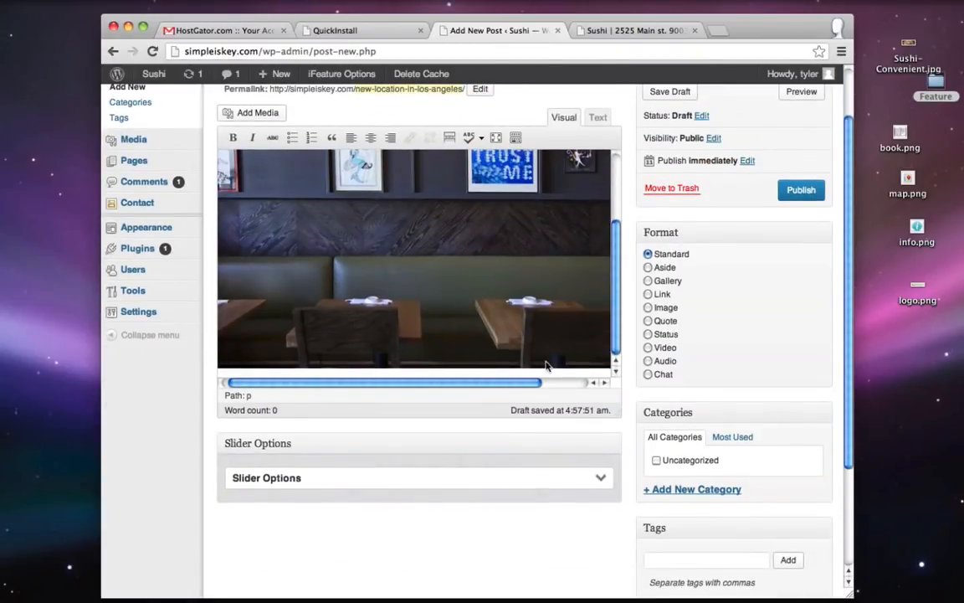
pyautogui.scroll(2, 191, 501)
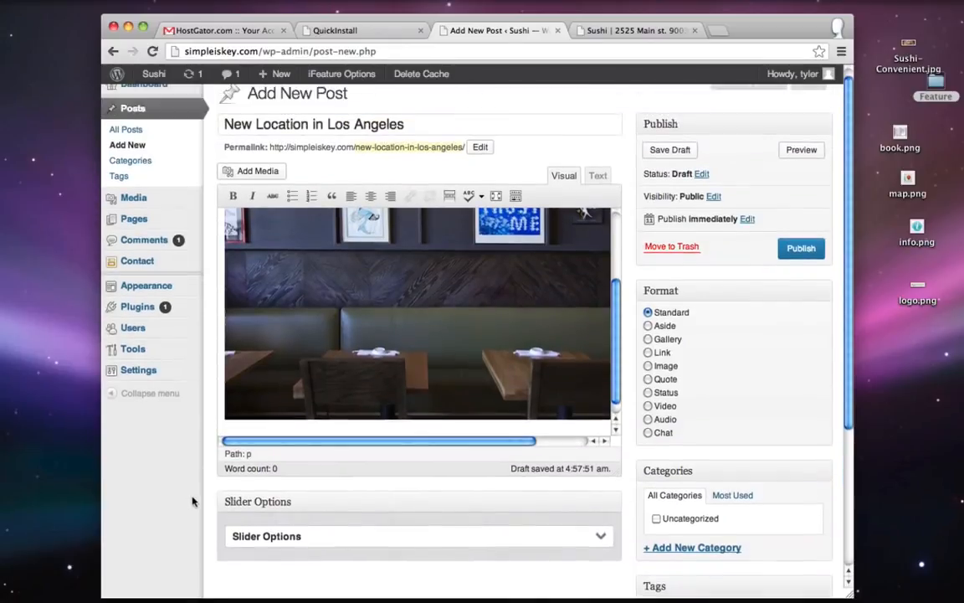
pyautogui.scroll(-3, 327, 350)
# - Paste the 310-word lorem ipsum text below the image and add a More tag after paragraph one
pyautogui.rightClick(251, 380)
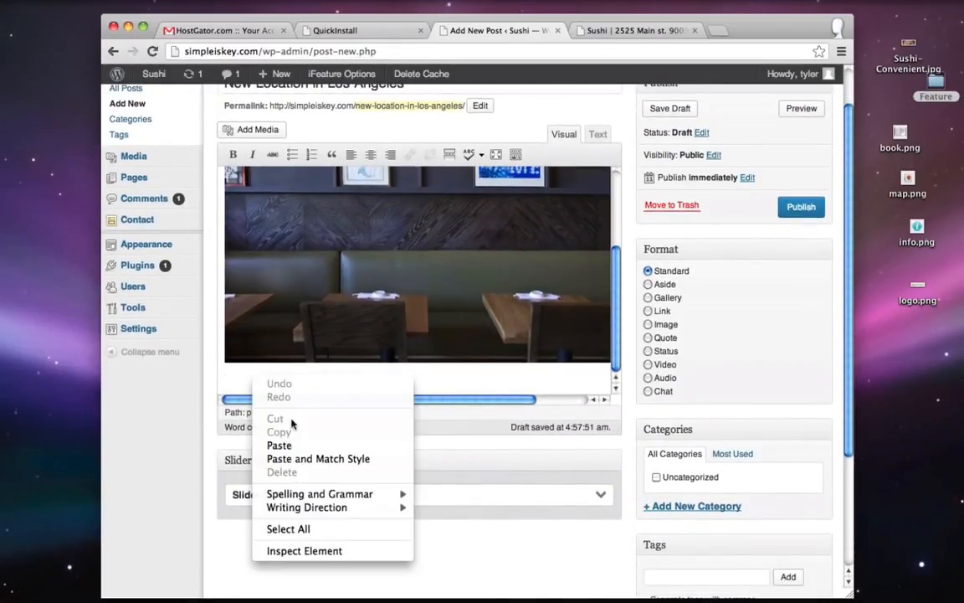
pyautogui.click(280, 446)
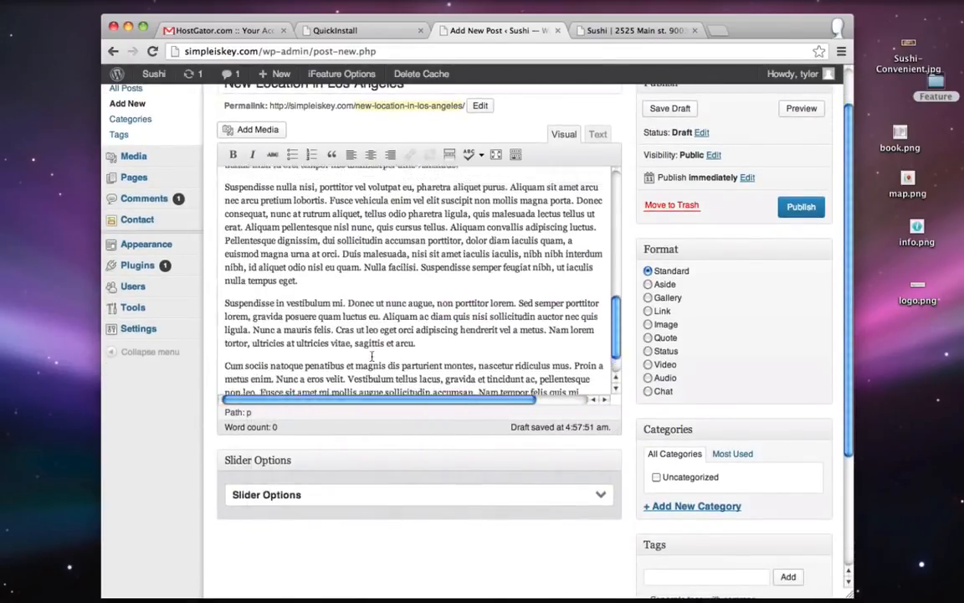
pyautogui.scroll(5, 372, 358)
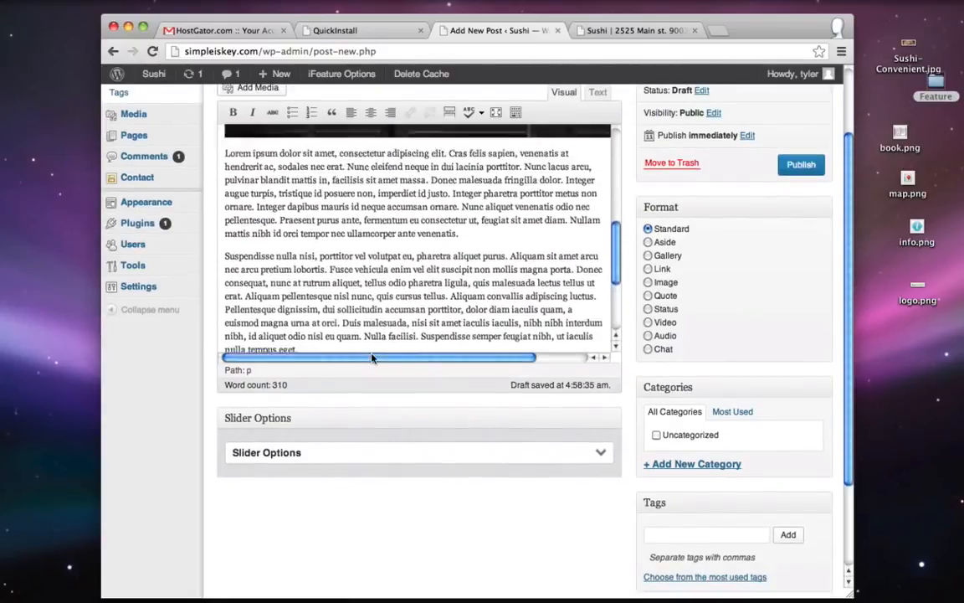
pyautogui.scroll(1, 204, 430)
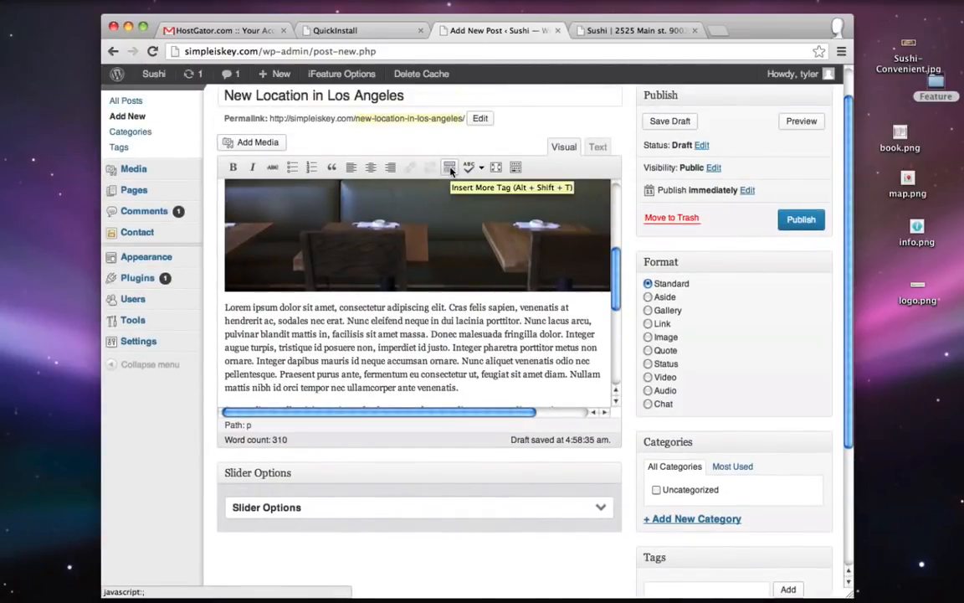
pyautogui.click(450, 170)
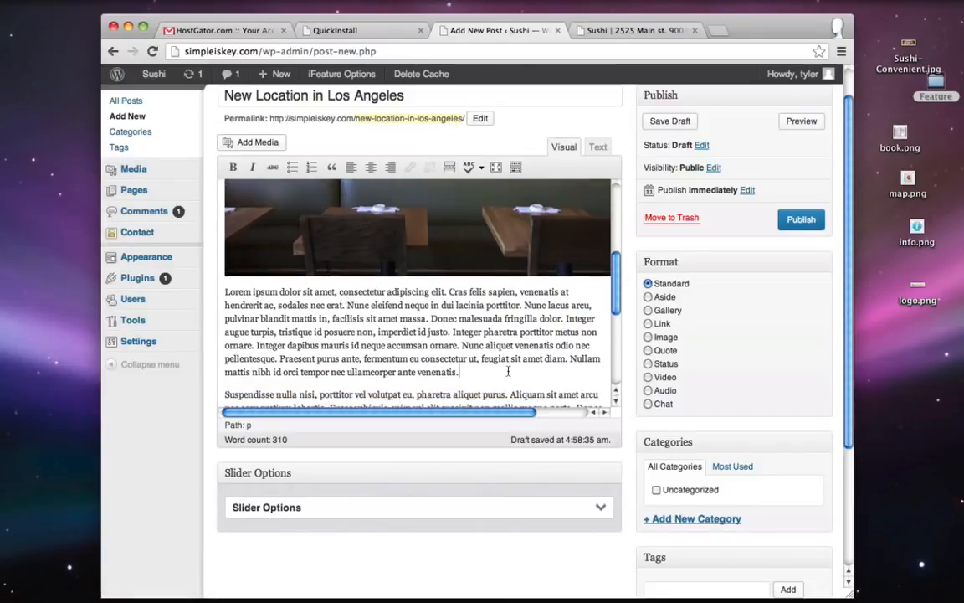
pyautogui.press('Return')
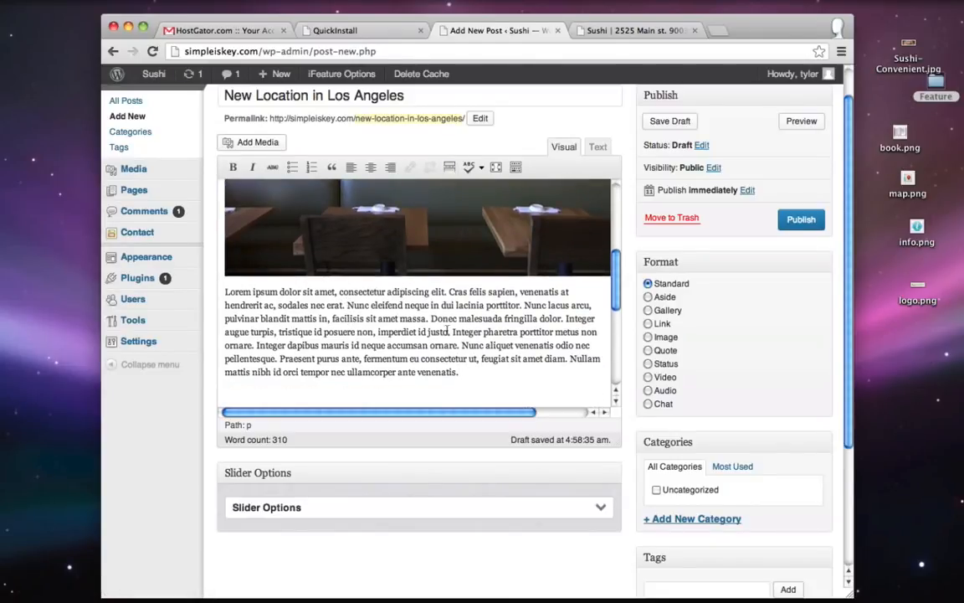
pyautogui.click(448, 168)
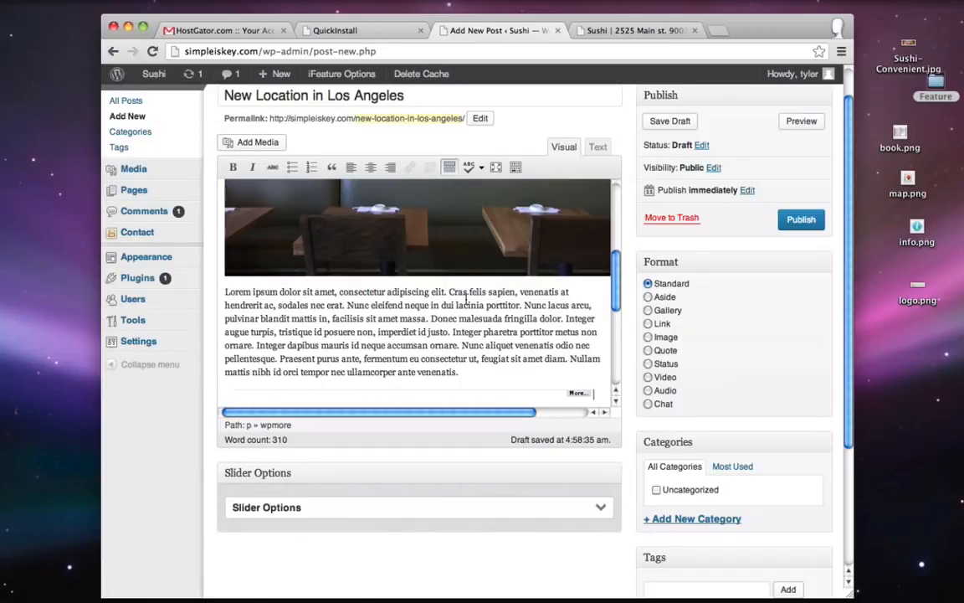
# - Create and tick the new categories Business, New Restaraunt and Sushi
pyautogui.click(682, 519)
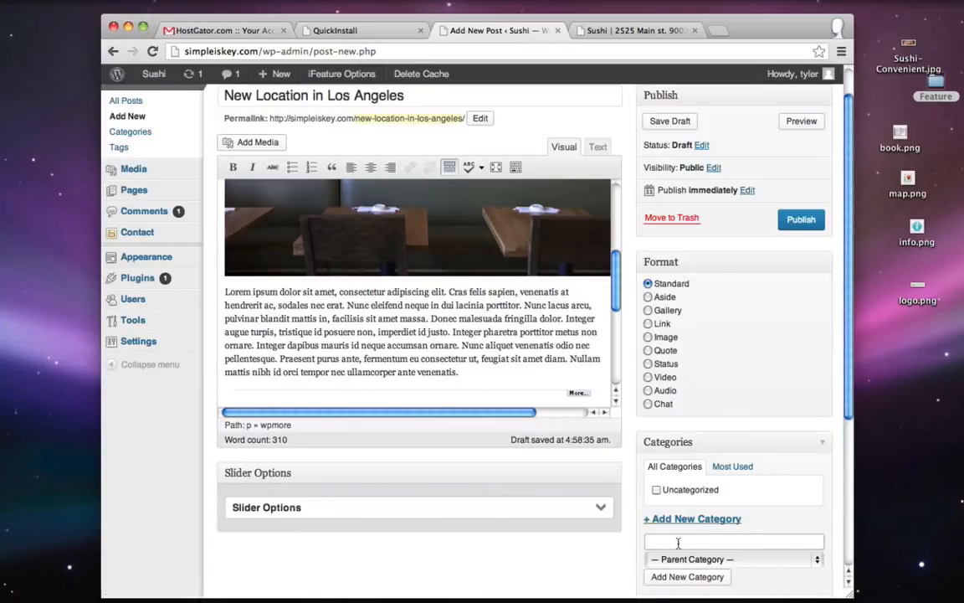
pyautogui.write('Business')
pyautogui.click(684, 576)
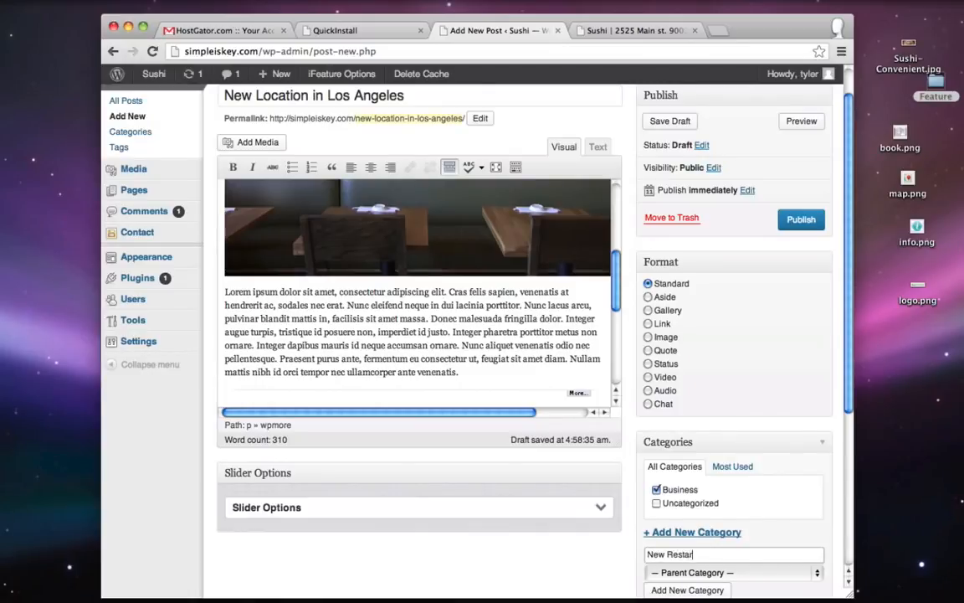
pyautogui.write('New Restaraunt')
pyautogui.click(687, 589)
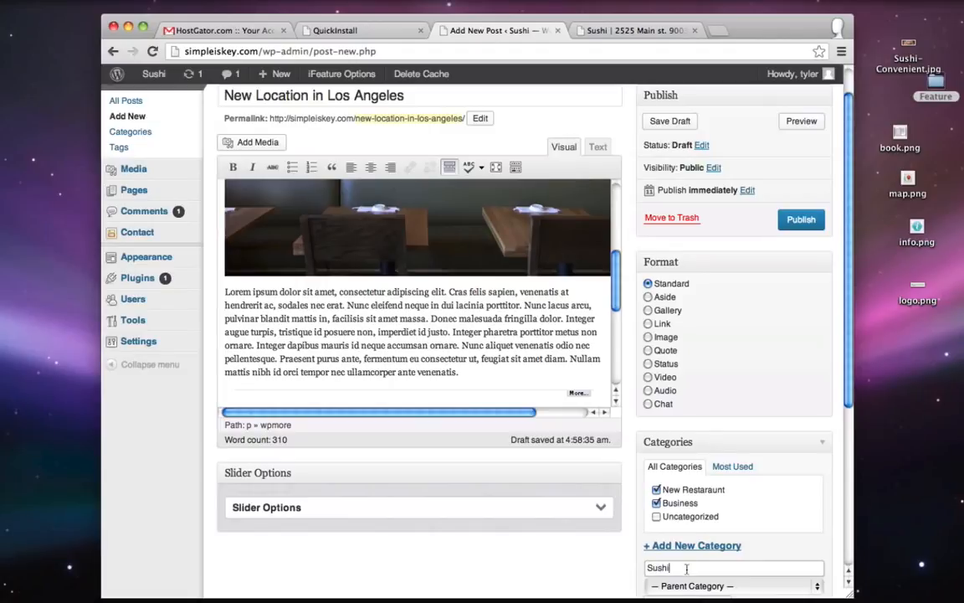
pyautogui.write('Sushi')
pyautogui.scroll(-2, 670, 577)
pyautogui.click(688, 566)
# - Add the post tags business, horray and los angeles
pyautogui.click(555, 471)
pyautogui.scroll(-2, 557, 475)
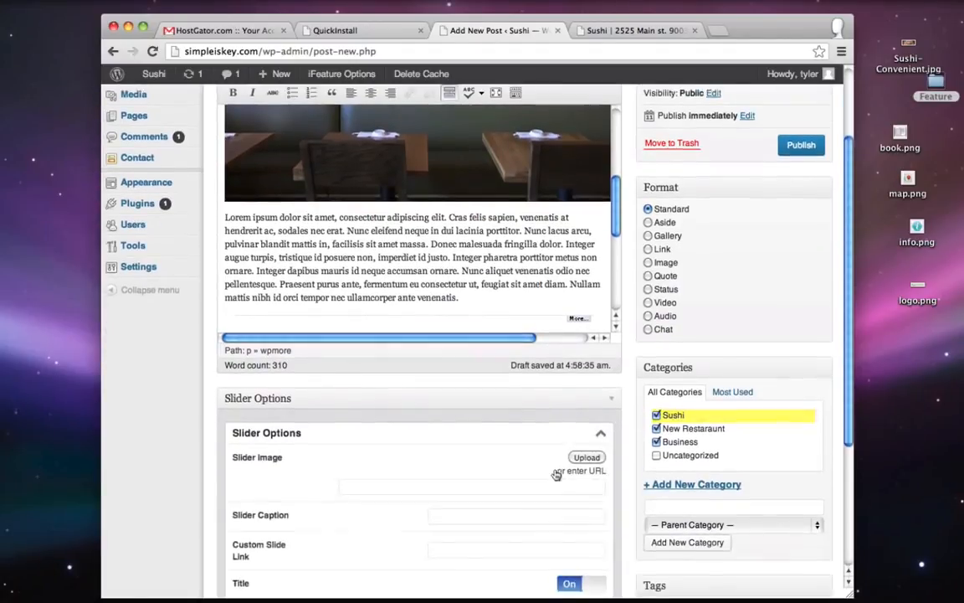
pyautogui.scroll(-1, 554, 474)
pyautogui.scroll(-2, 719, 444)
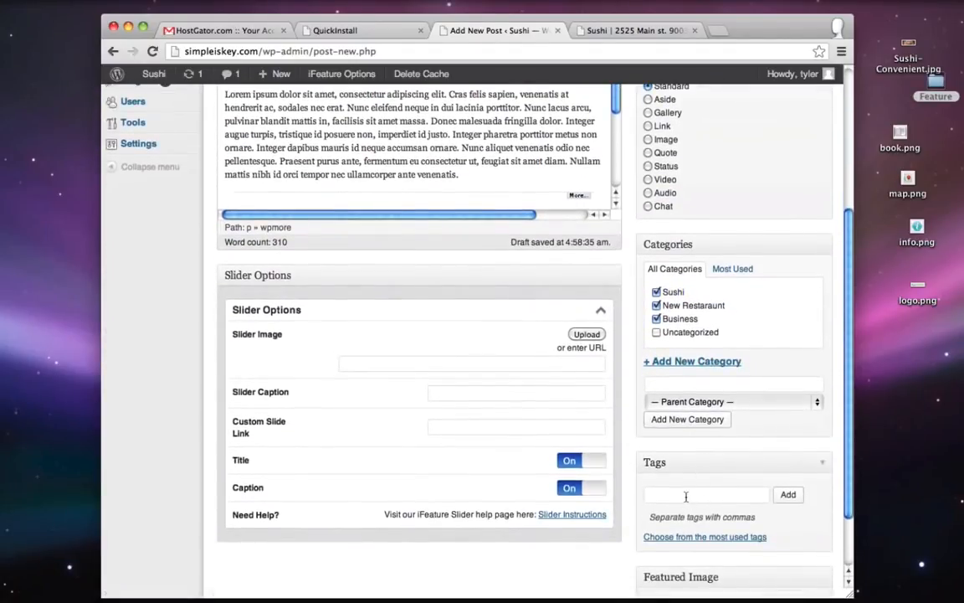
pyautogui.click(691, 493)
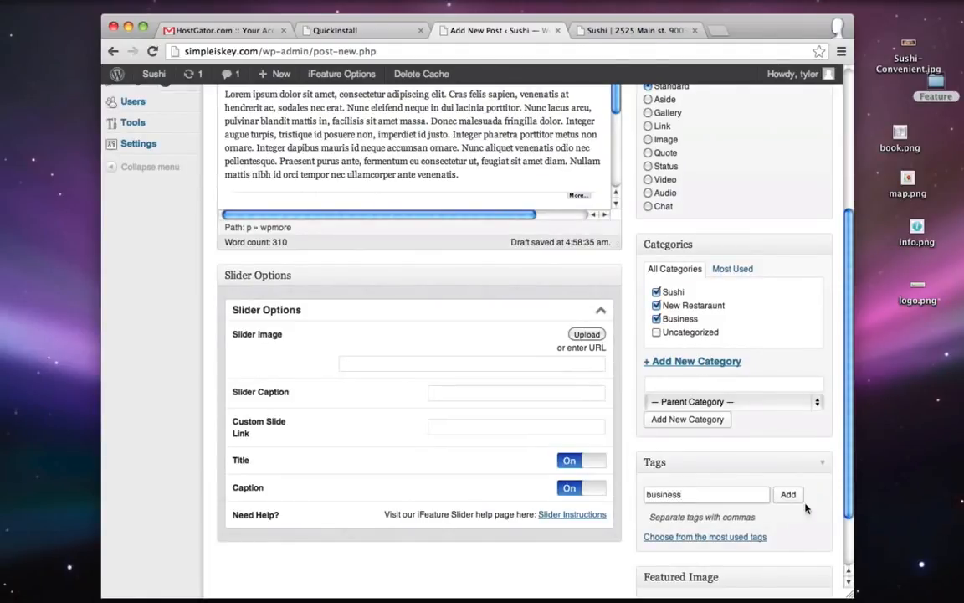
pyautogui.press('Return')
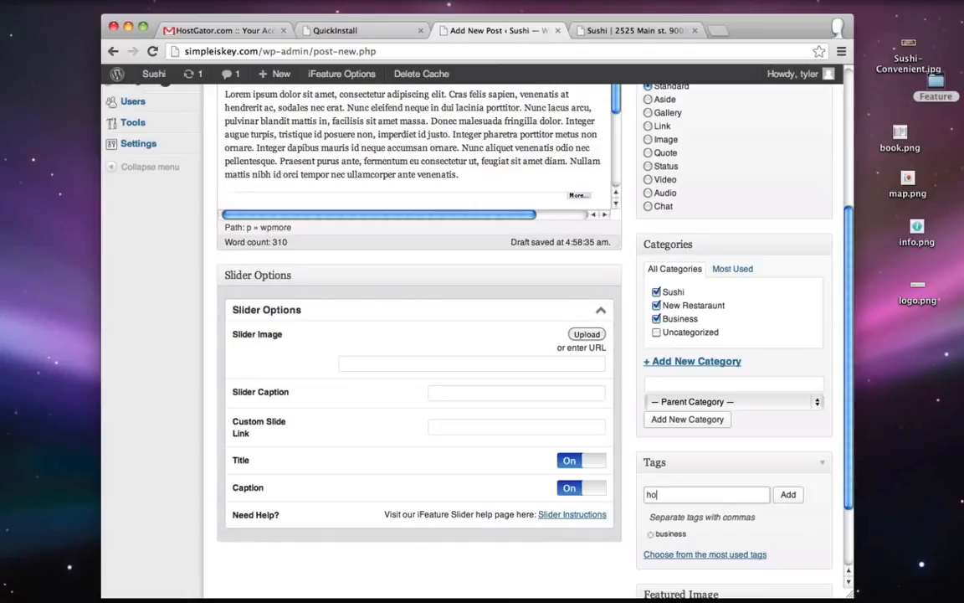
pyautogui.click(788, 495)
pyautogui.click(788, 495)
pyautogui.scroll(5, 753, 377)
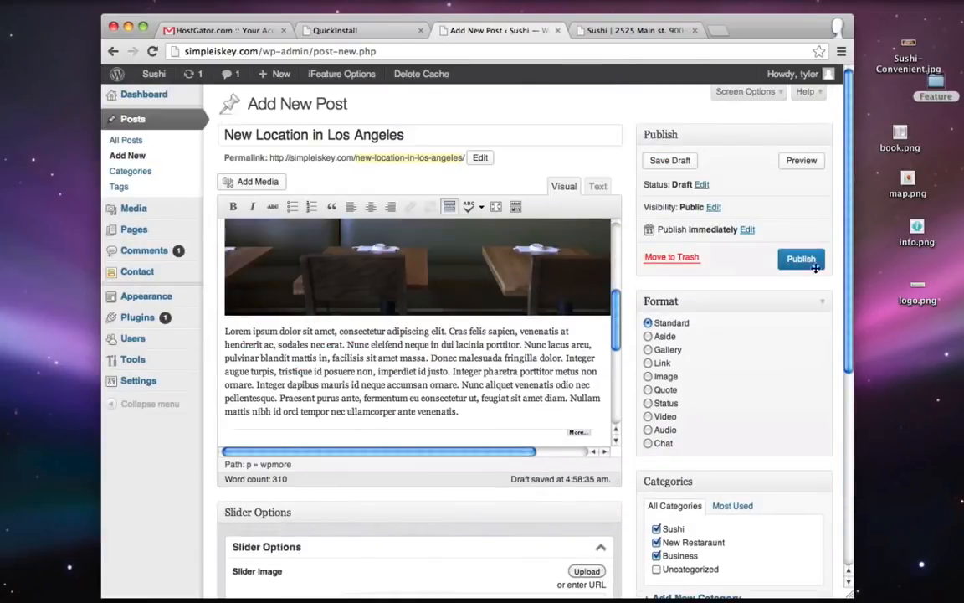
# - Publish the New Location in Los Angeles post and reload the live blog to show it
pyautogui.click(809, 264)
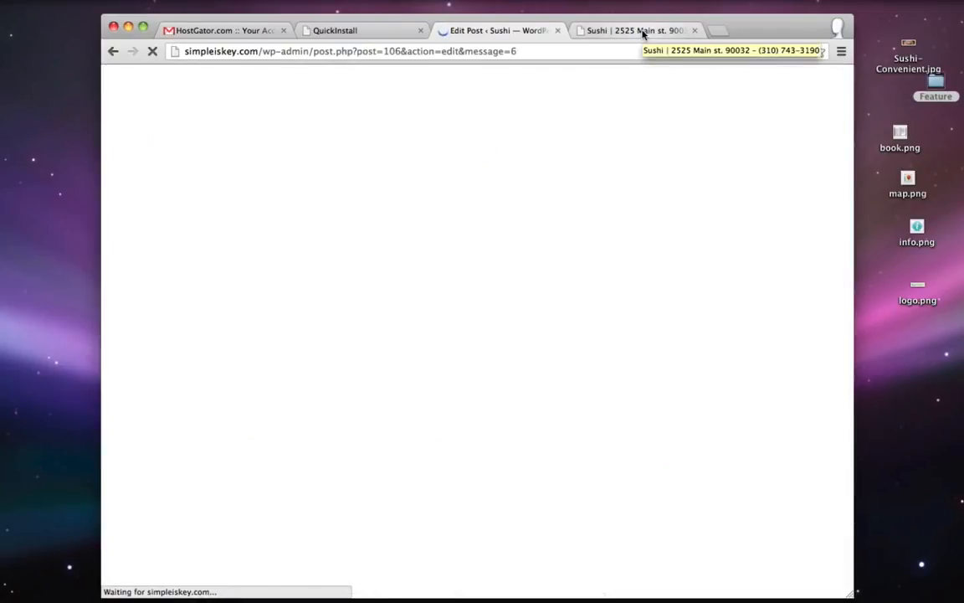
pyautogui.click(643, 31)
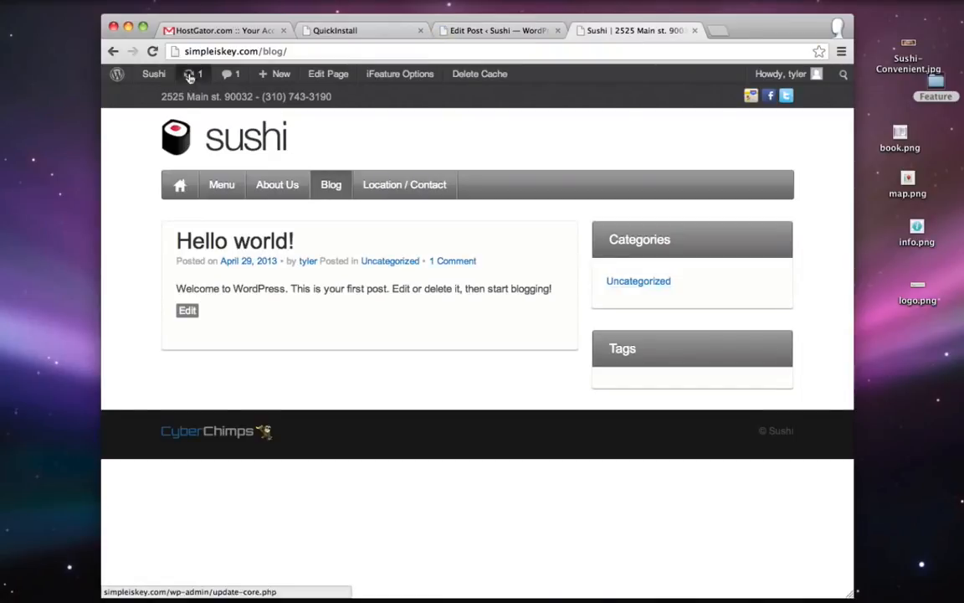
pyautogui.click(153, 52)
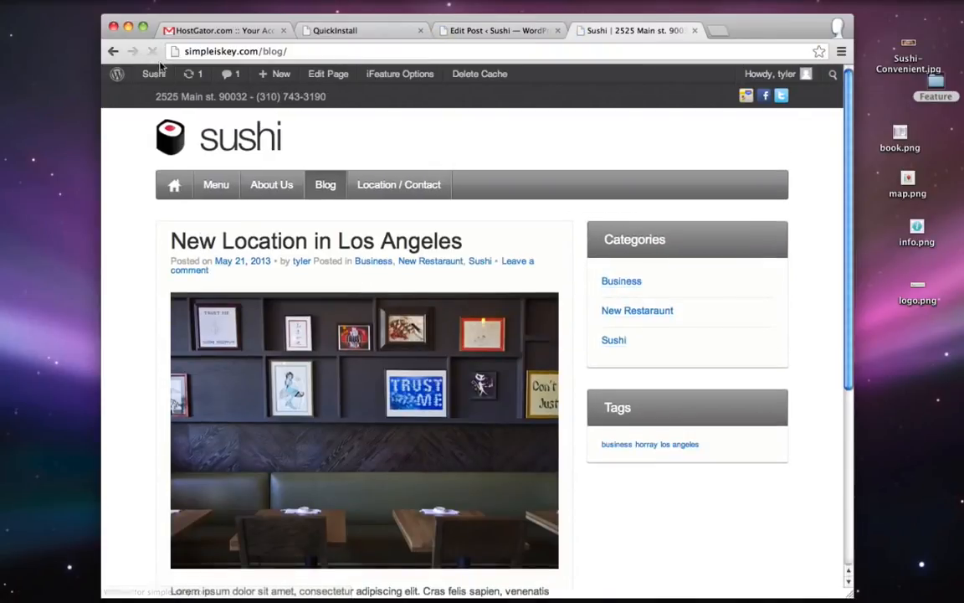
# - Open the full post via Continue reading, then return to the Edit Post tab
pyautogui.scroll(-3, 134, 336)
pyautogui.scroll(1, 142, 323)
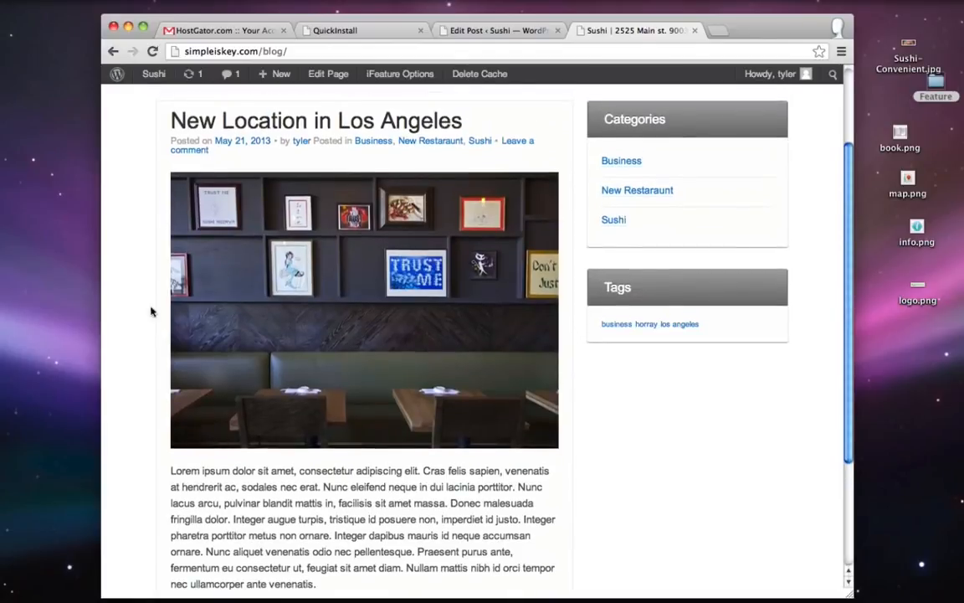
pyautogui.scroll(-3, 357, 183)
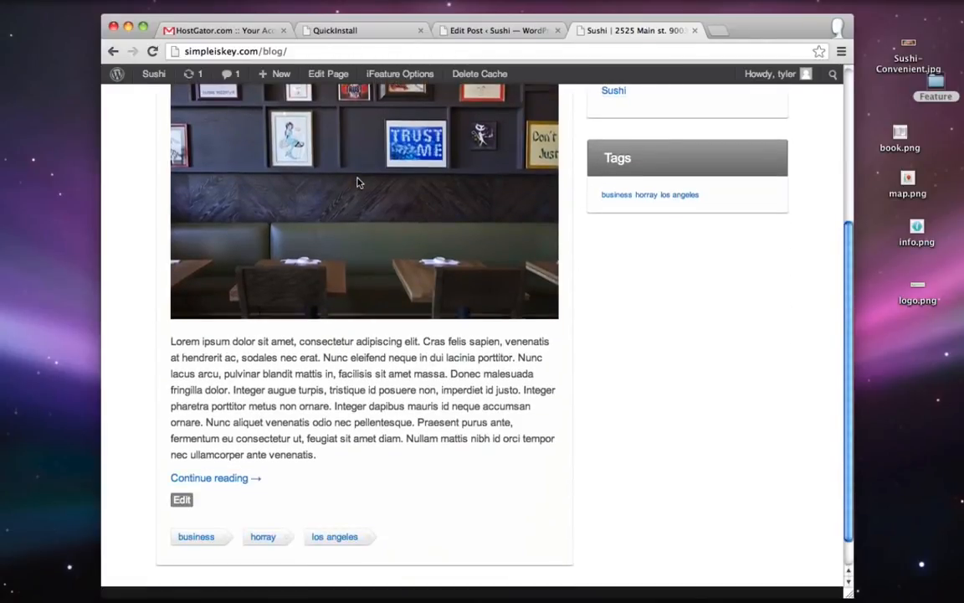
pyautogui.click(205, 478)
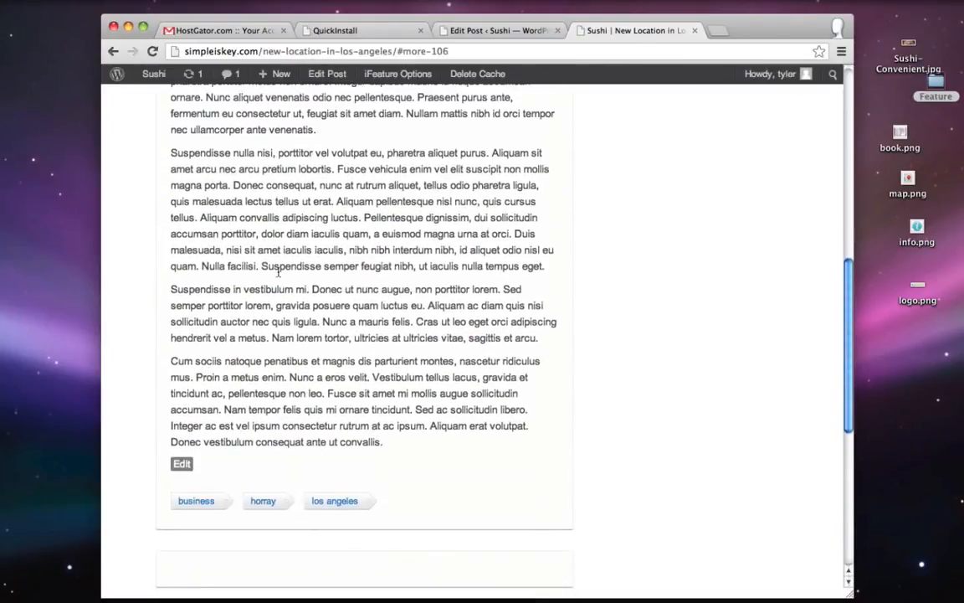
pyautogui.scroll(10, 278, 272)
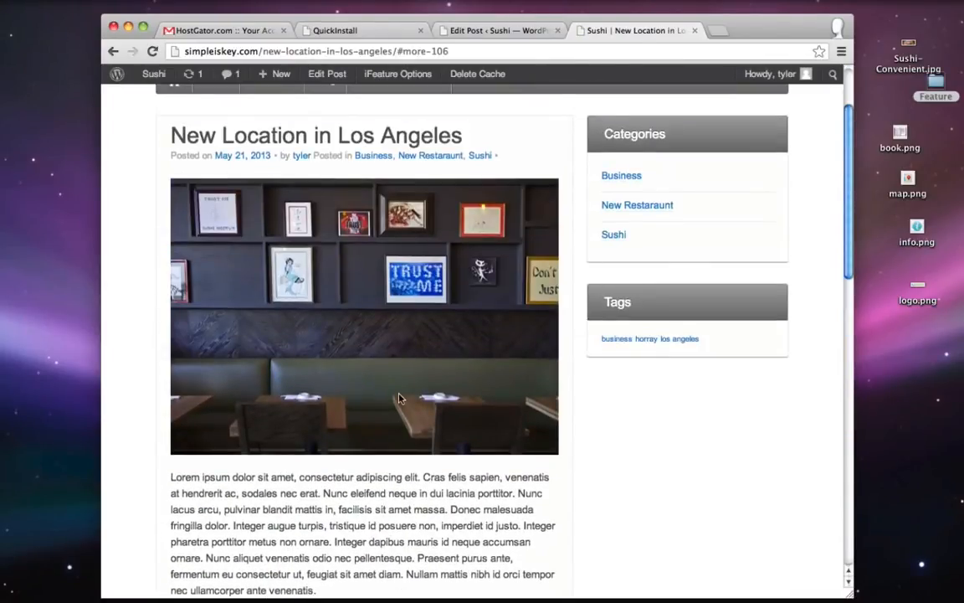
pyautogui.scroll(1, 399, 398)
pyautogui.scroll(1, 661, 390)
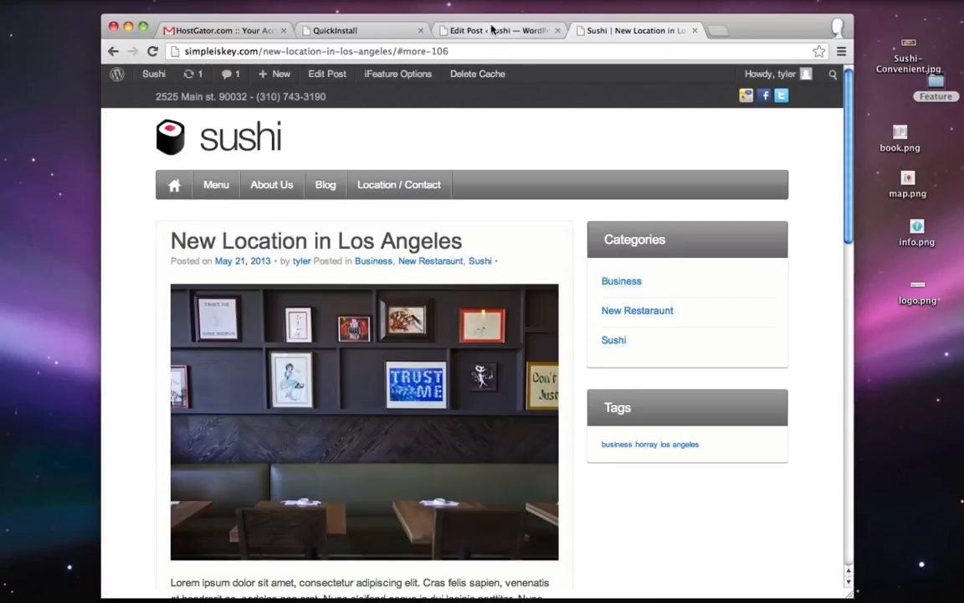
pyautogui.click(441, 31)
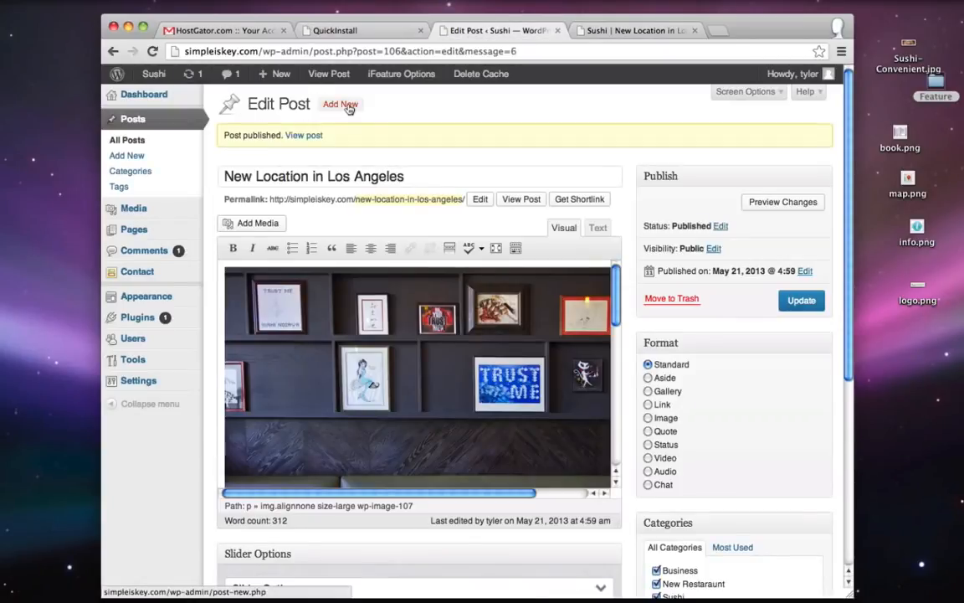
# - Create a post titled 'Now Hiring Waiters' with pasted lorem ipsum and a More tag after paragraph two
pyautogui.click(346, 105)
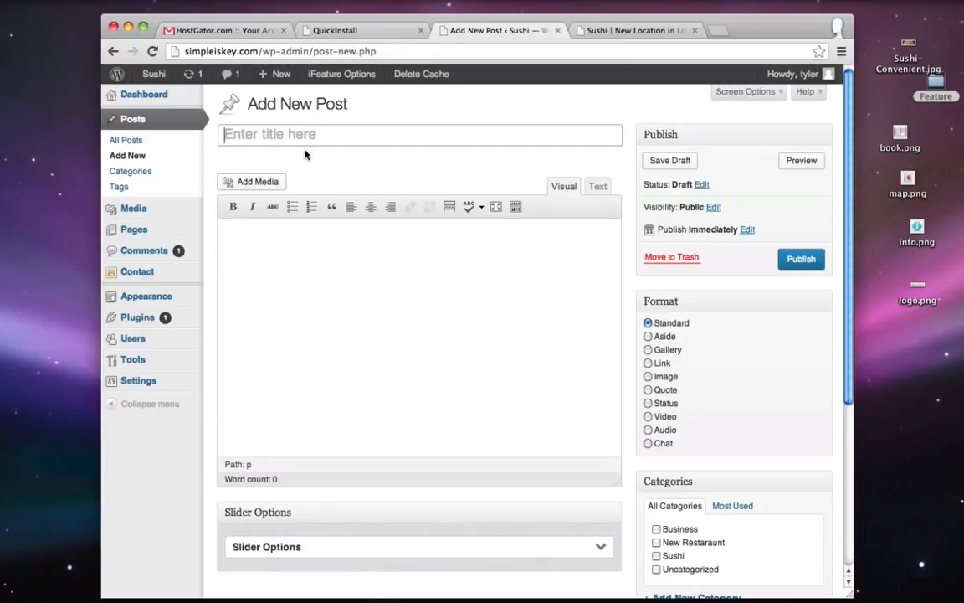
pyautogui.write('Now Hiring Waiters')
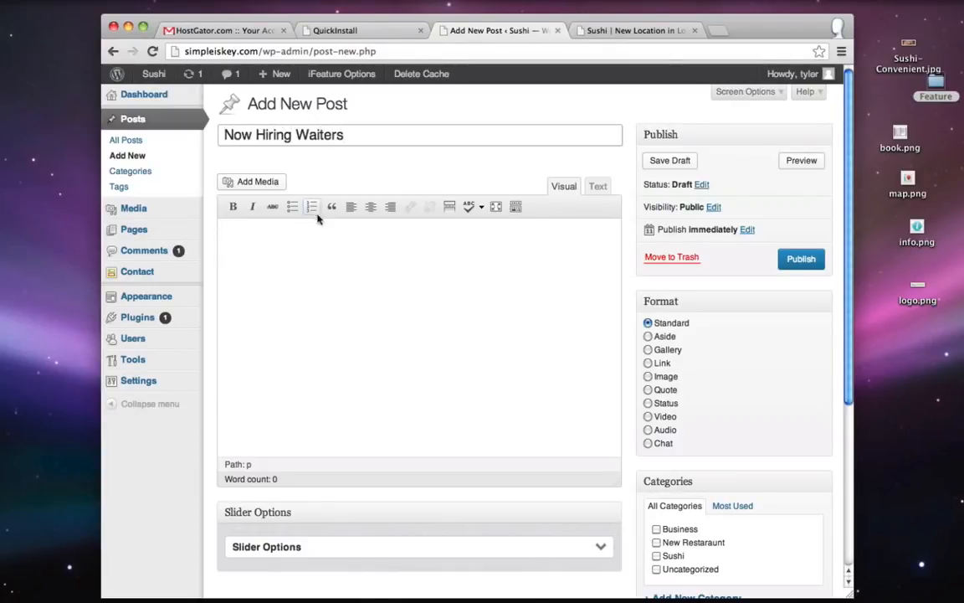
pyautogui.click(380, 258)
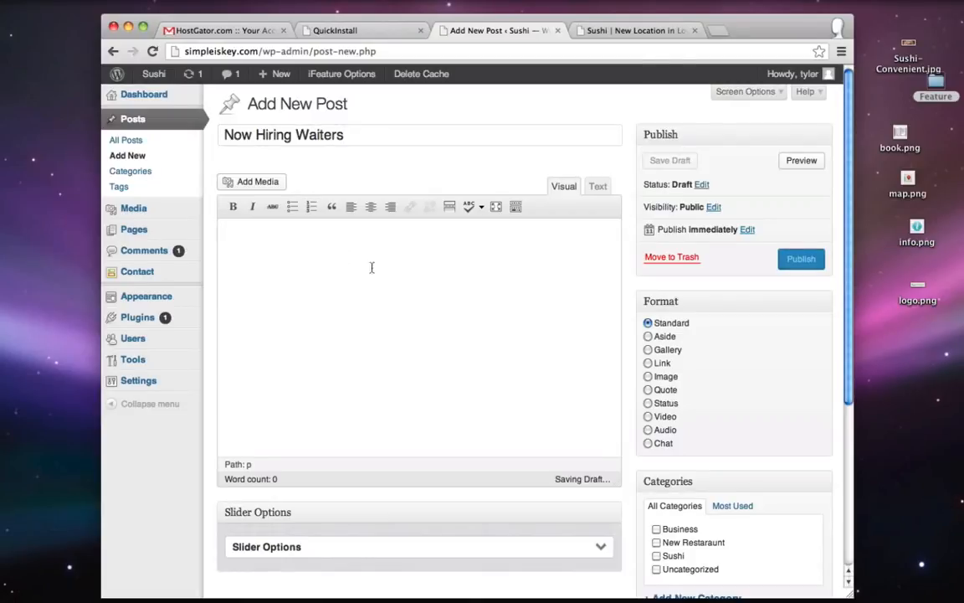
pyautogui.press('super+v')
pyautogui.scroll(10, 326, 299)
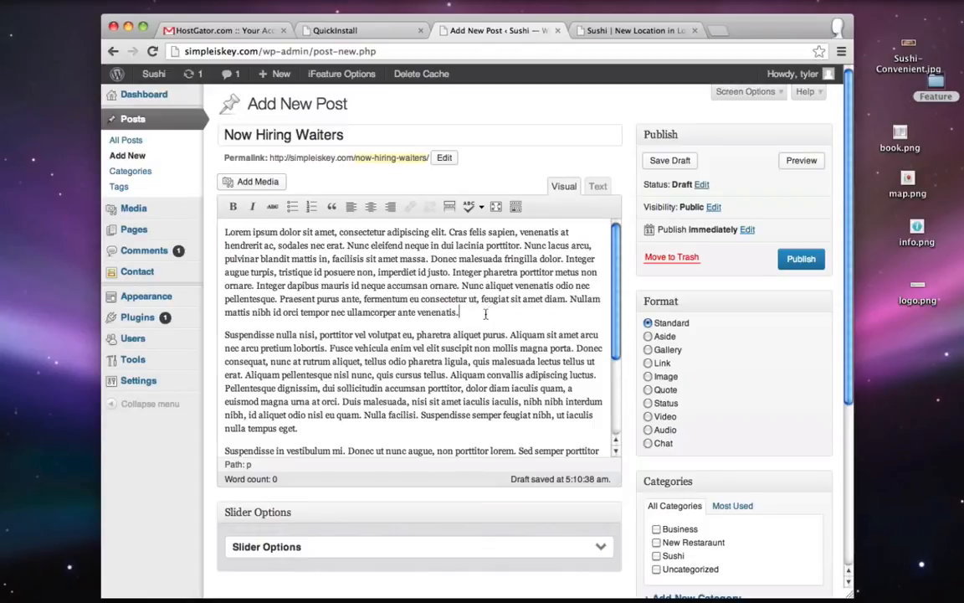
pyautogui.press('Return')
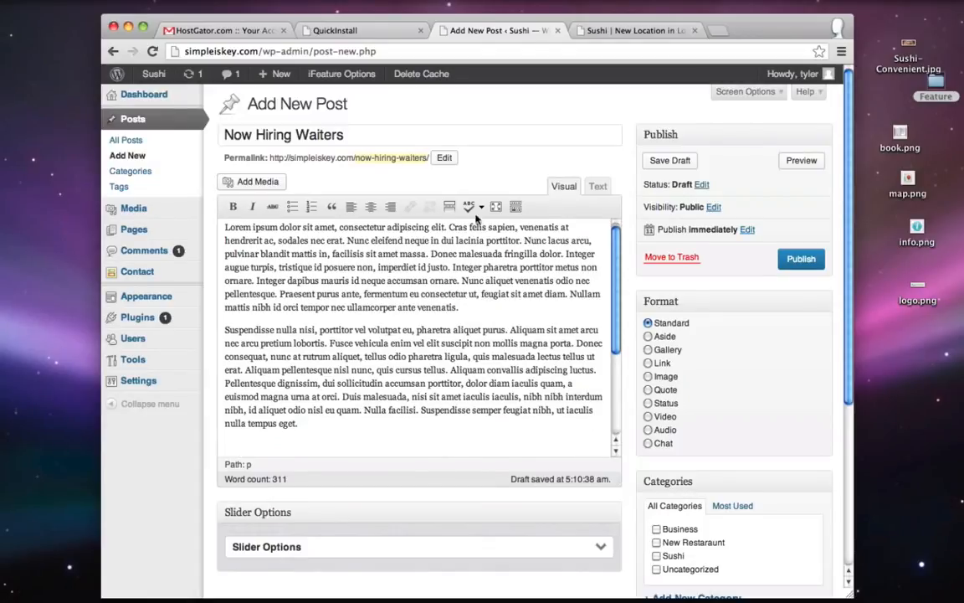
pyautogui.press('Return')
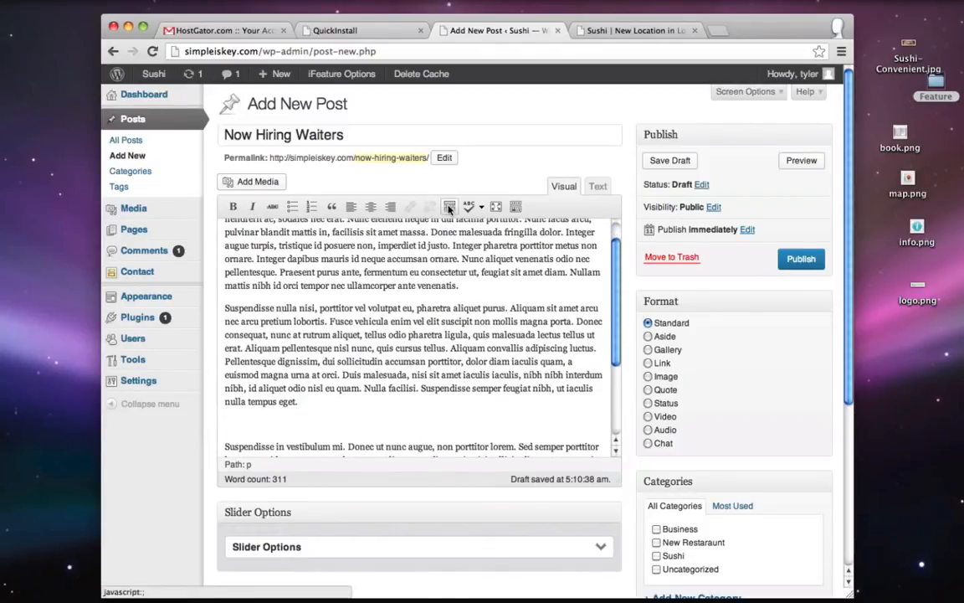
pyautogui.click(449, 207)
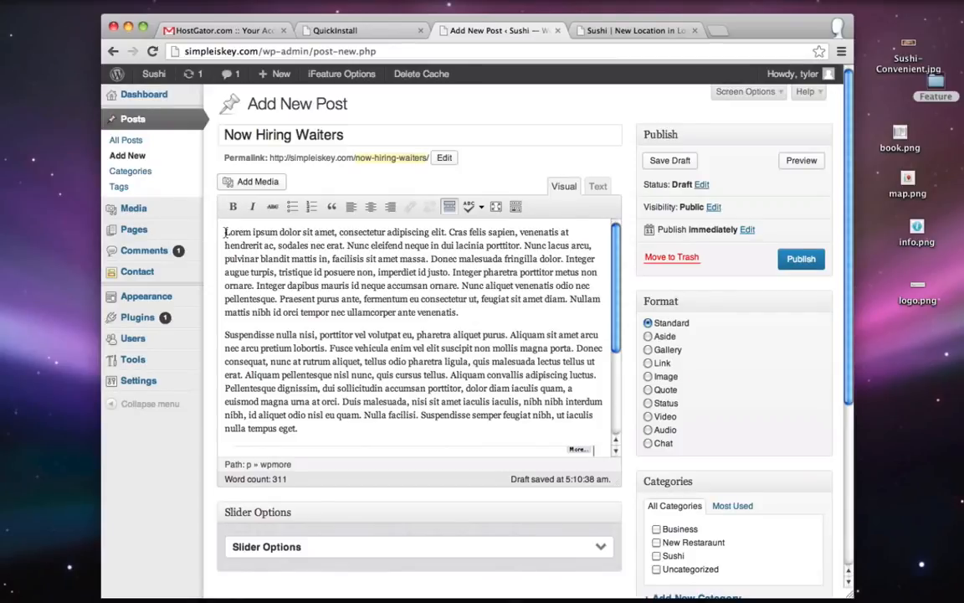
# - Upload the Now-Hiring.png image through Add Media
pyautogui.click(244, 182)
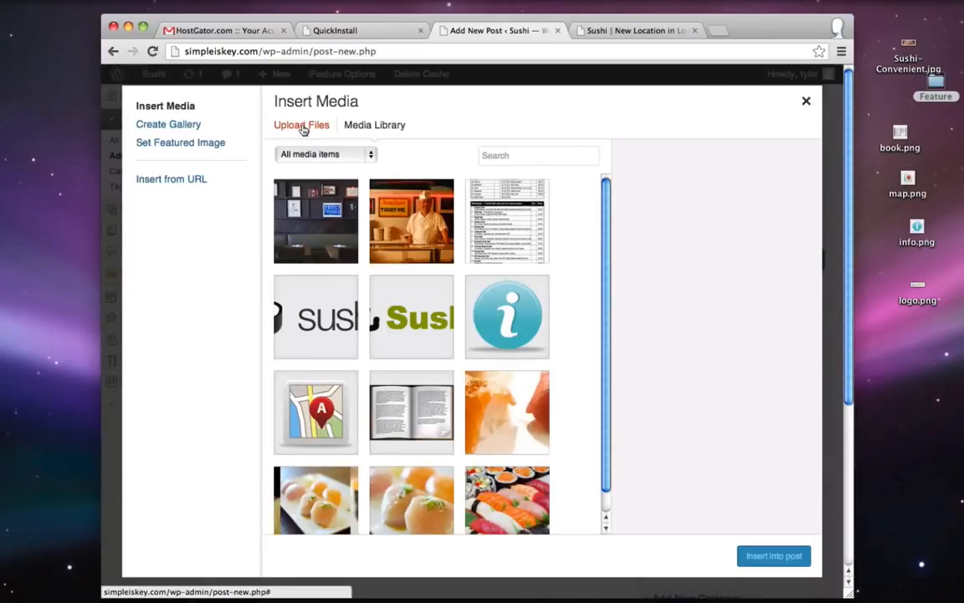
pyautogui.click(303, 128)
pyautogui.click(520, 346)
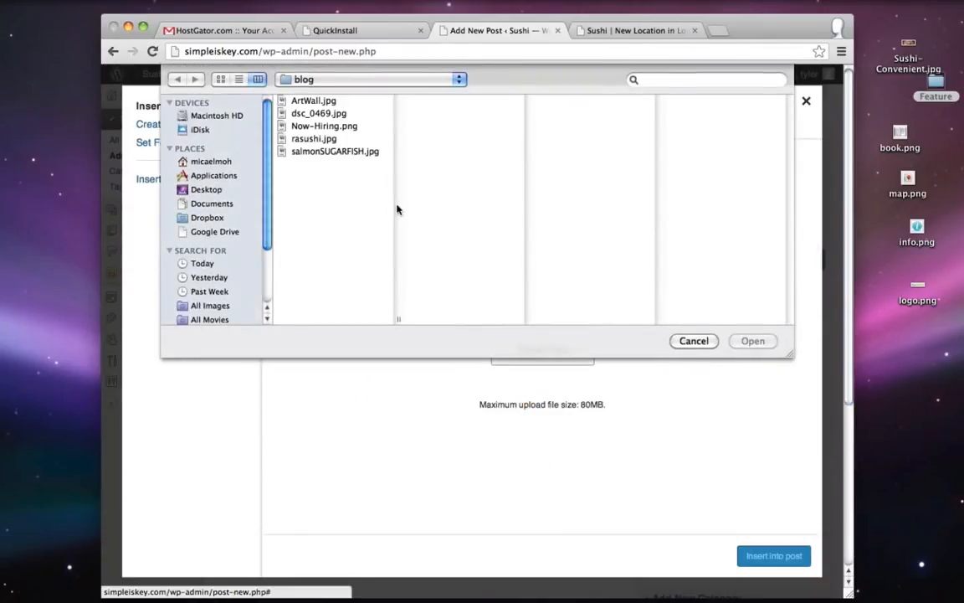
pyautogui.click(316, 127)
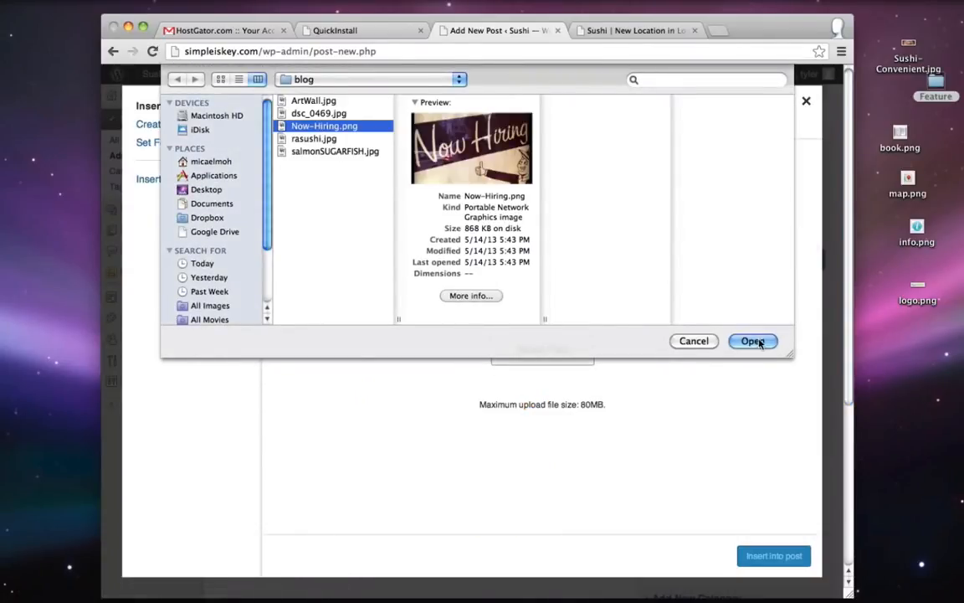
pyautogui.click(752, 340)
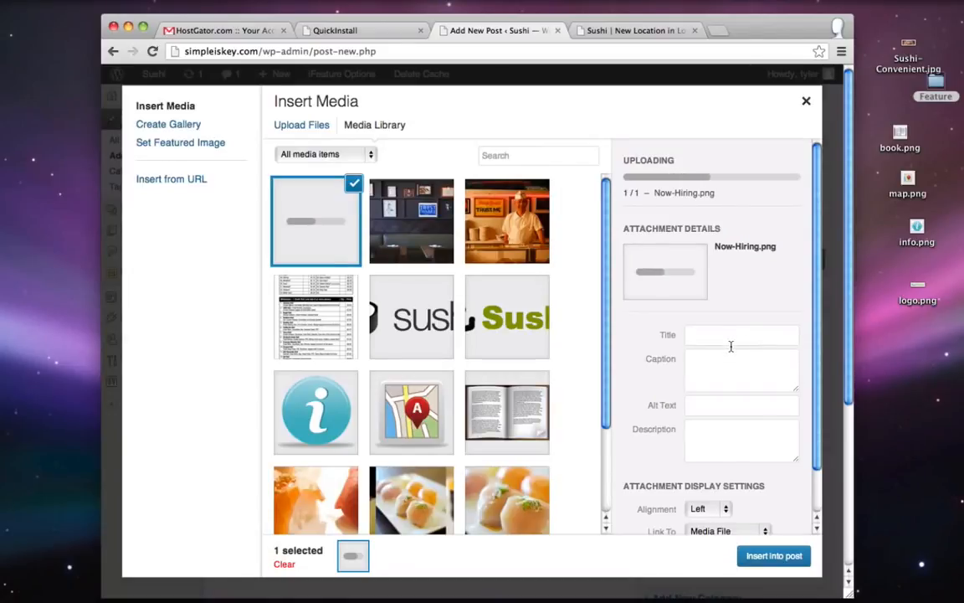
# - Set the image to Left alignment, linked to Media File, at Medium 300 × 176 size
pyautogui.scroll(-2, 731, 346)
pyautogui.click(699, 459)
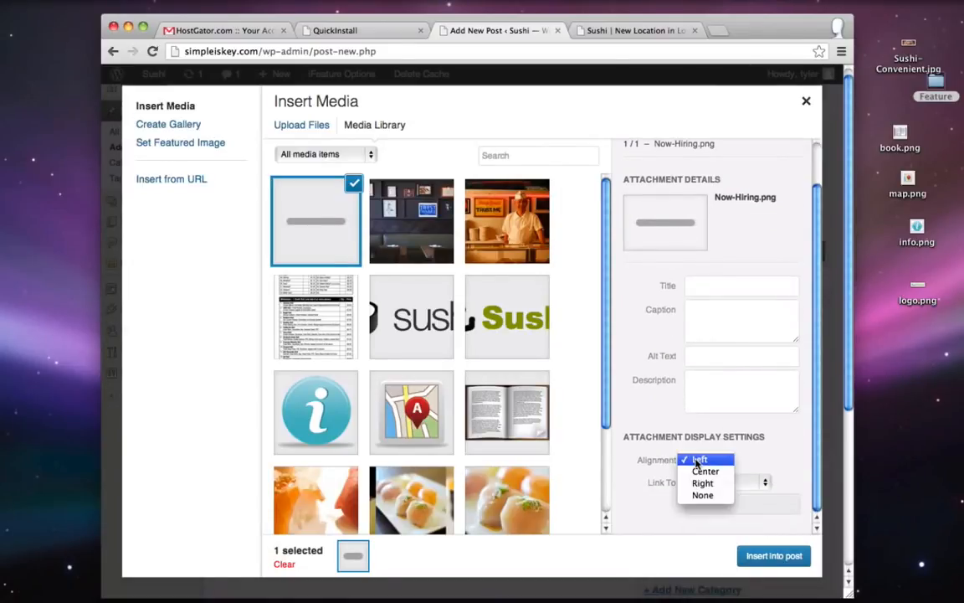
pyautogui.click(699, 461)
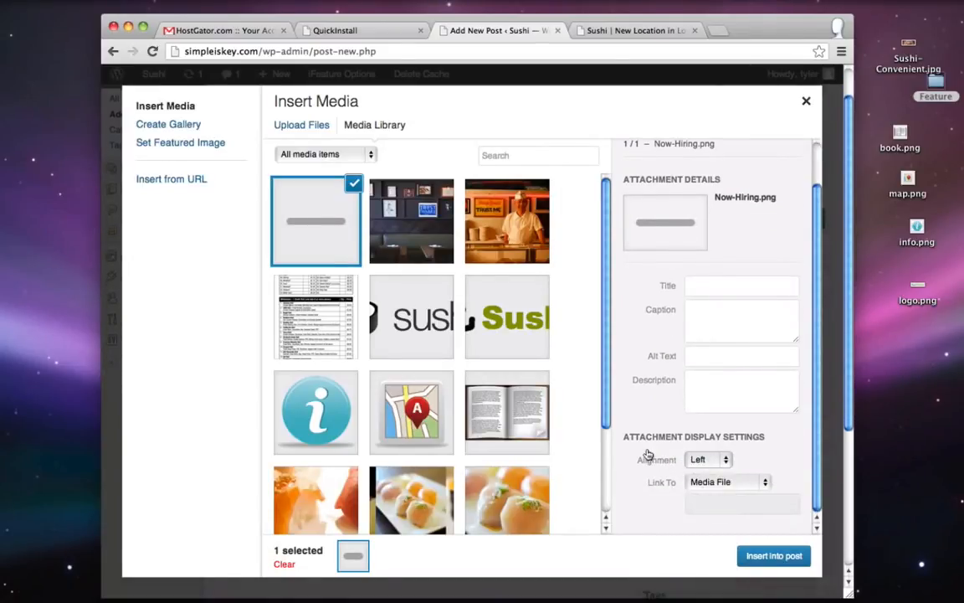
pyautogui.click(734, 483)
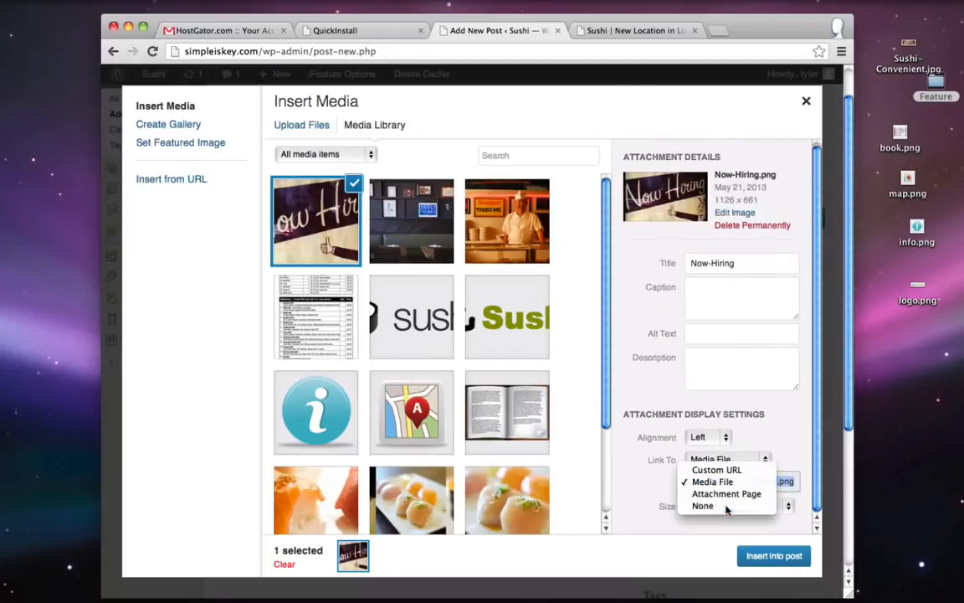
pyautogui.click(640, 456)
pyautogui.click(720, 506)
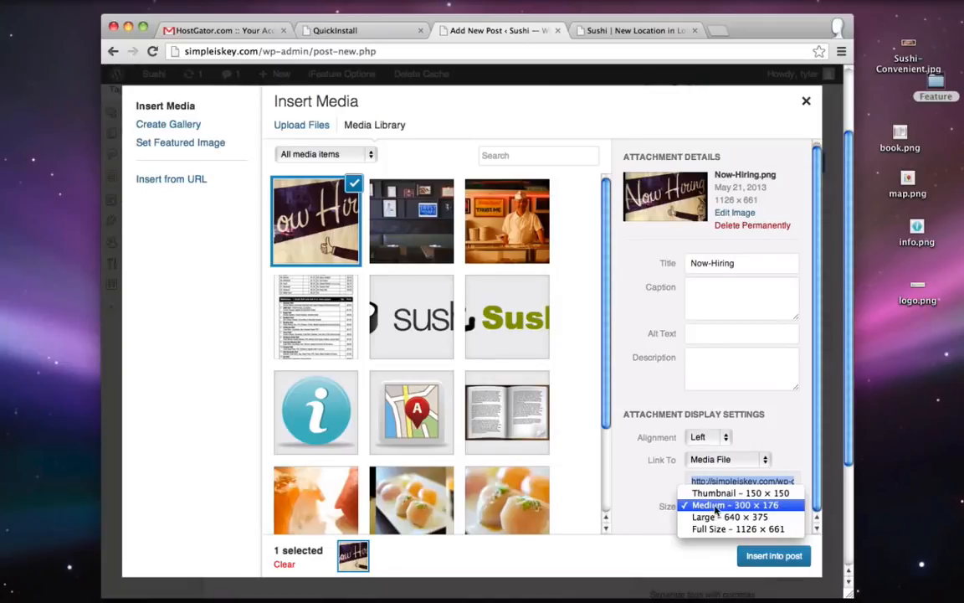
pyautogui.click(712, 506)
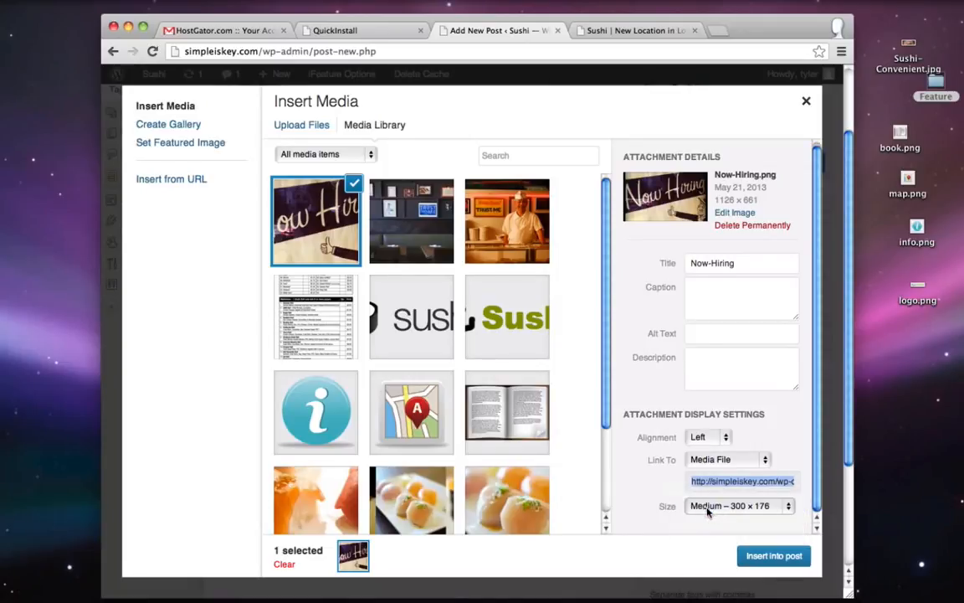
# - Insert the left-aligned Now-Hiring image at the top of the post, with text wrapping beside it
pyautogui.click(774, 556)
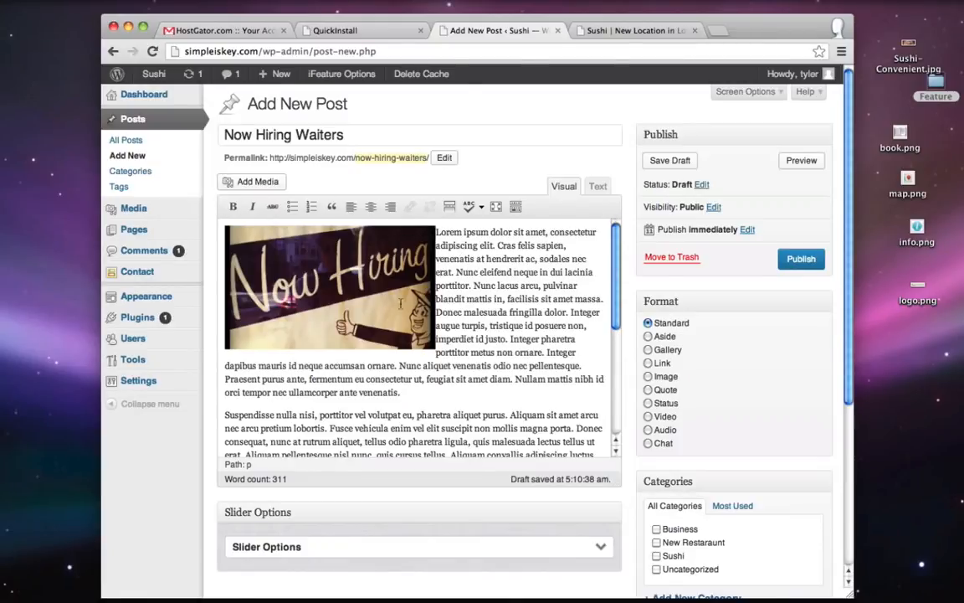
pyautogui.scroll(-3, 775, 338)
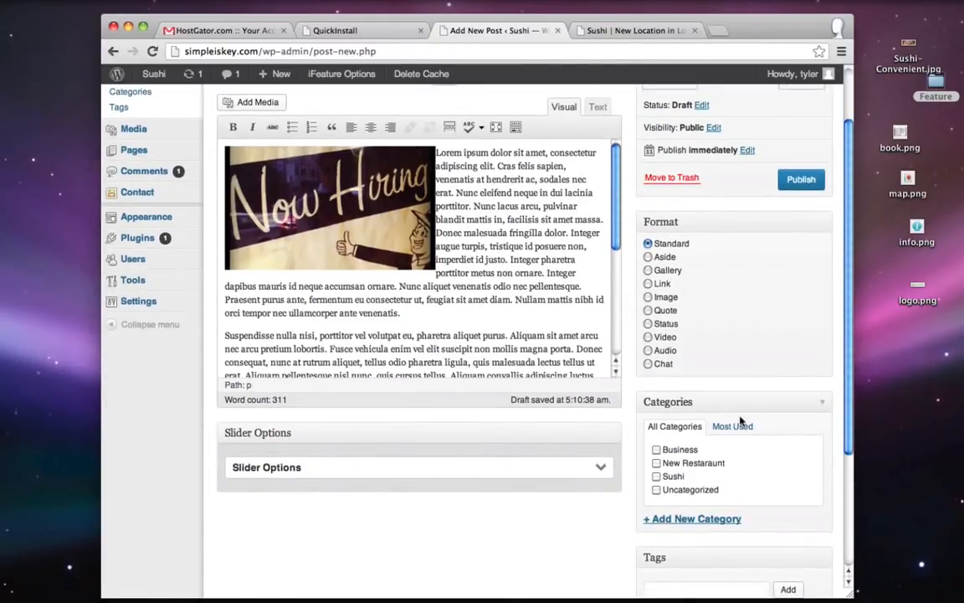
# - Tick the Business and New Restaraunt categories and create a new Hiring category
pyautogui.click(657, 450)
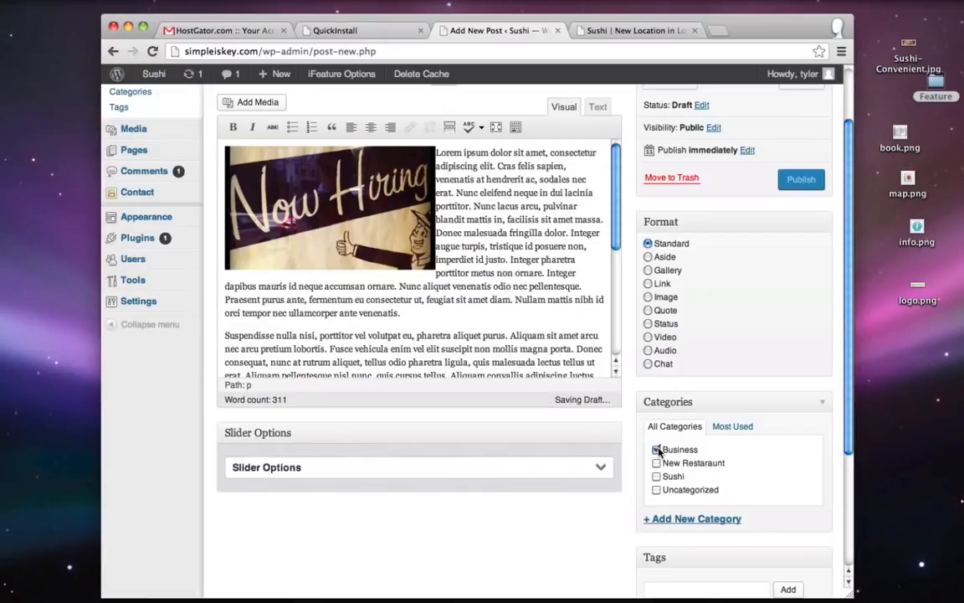
pyautogui.click(657, 463)
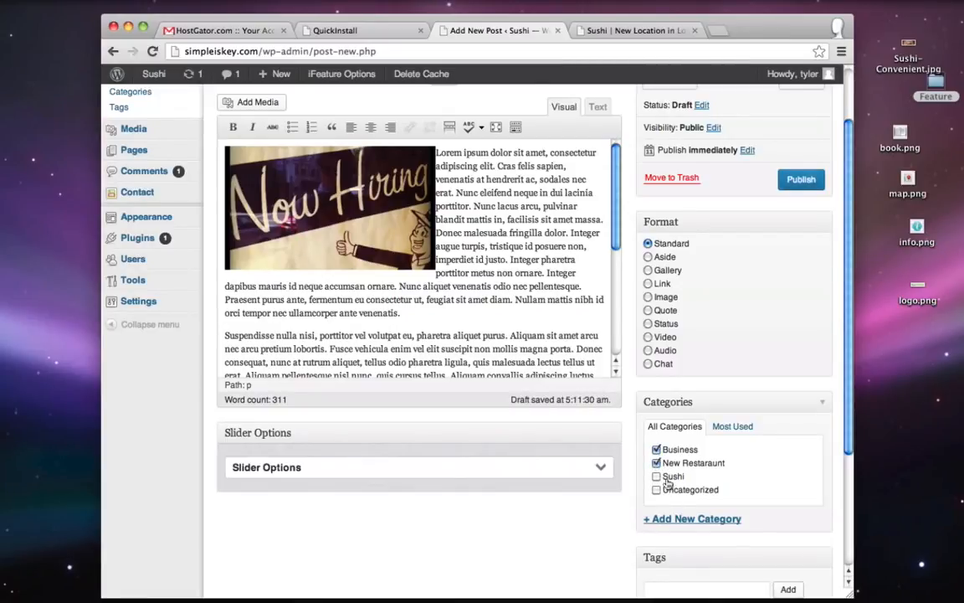
pyautogui.click(662, 519)
pyautogui.scroll(-1, 574, 499)
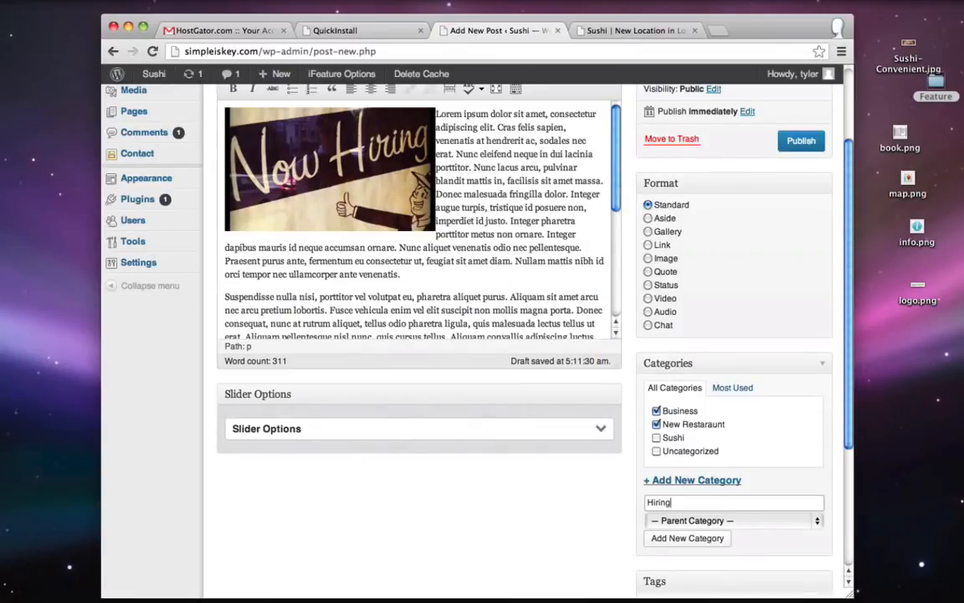
pyautogui.click(686, 538)
pyautogui.scroll(-1, 585, 508)
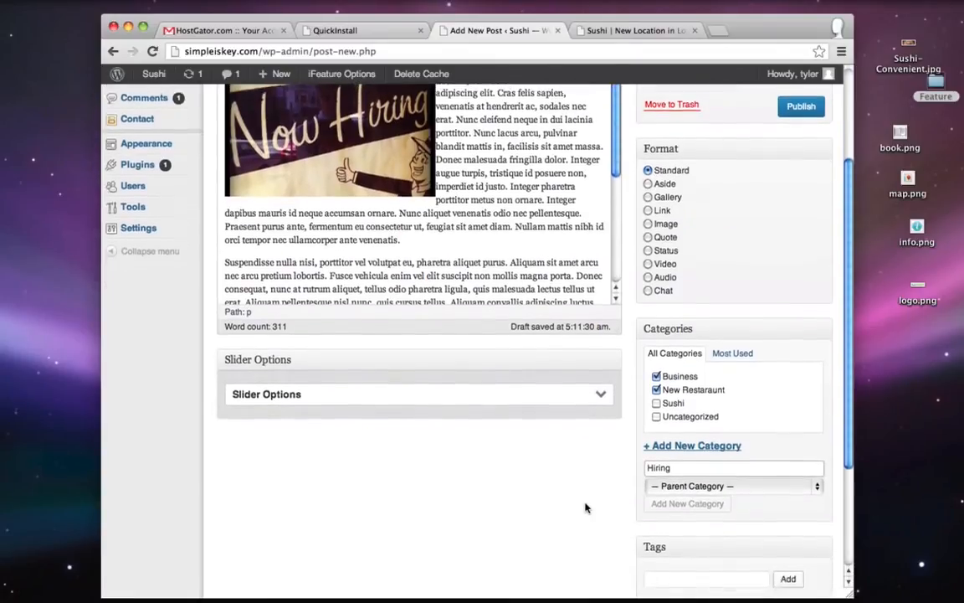
pyautogui.scroll(-2, 585, 508)
# - Add the post tags now hiring and make money
pyautogui.click(685, 523)
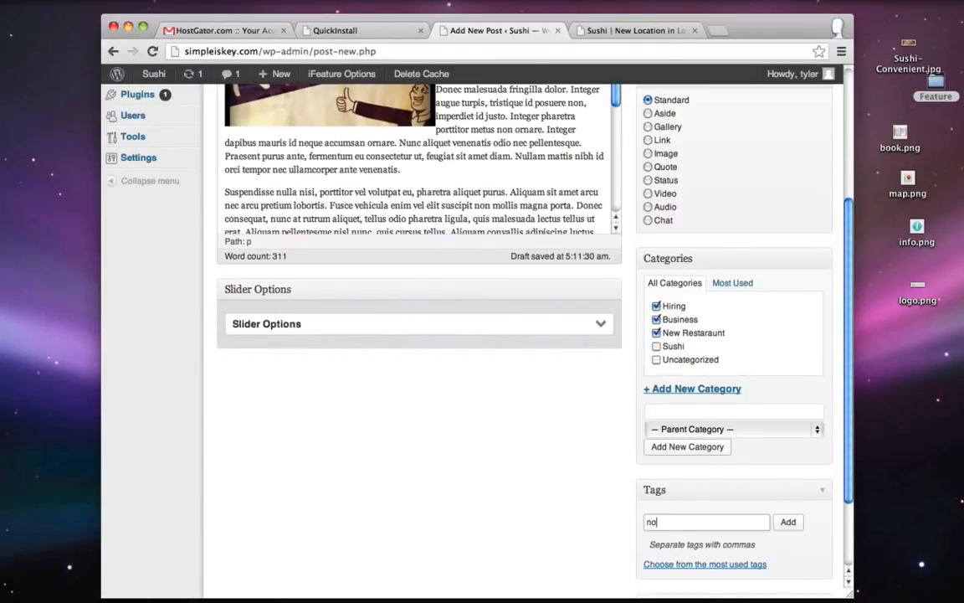
pyautogui.click(788, 521)
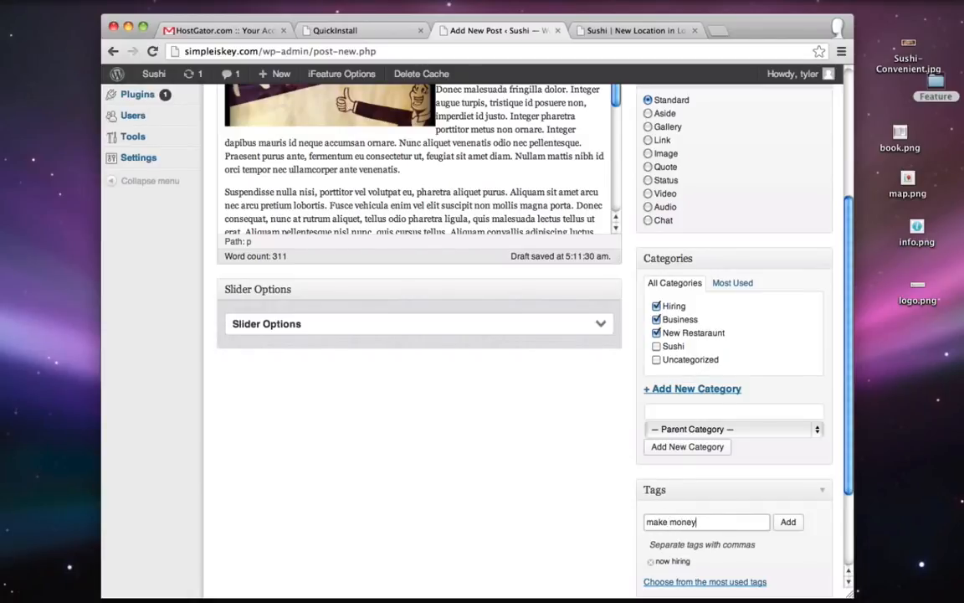
pyautogui.click(787, 522)
pyautogui.scroll(5, 527, 509)
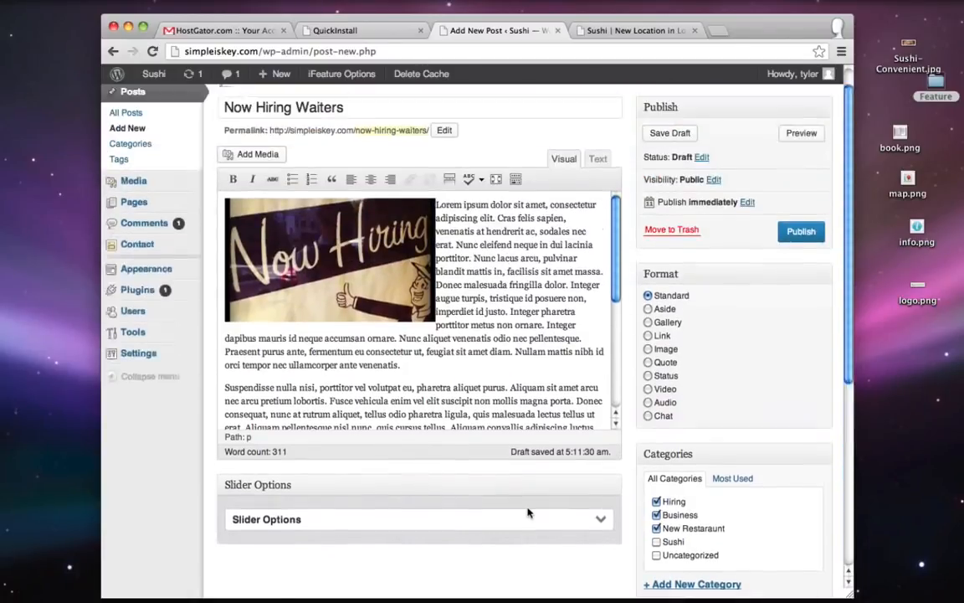
pyautogui.scroll(1, 527, 512)
# - Publish Now Hiring Waiters and confirm it tops the live Blog page with its Now Hiring image
pyautogui.click(796, 262)
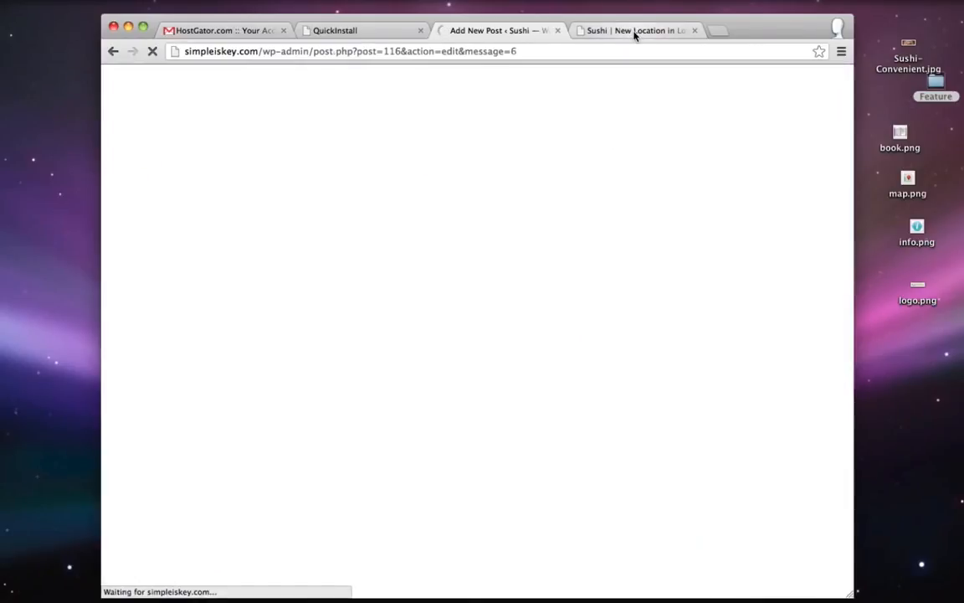
pyautogui.click(641, 33)
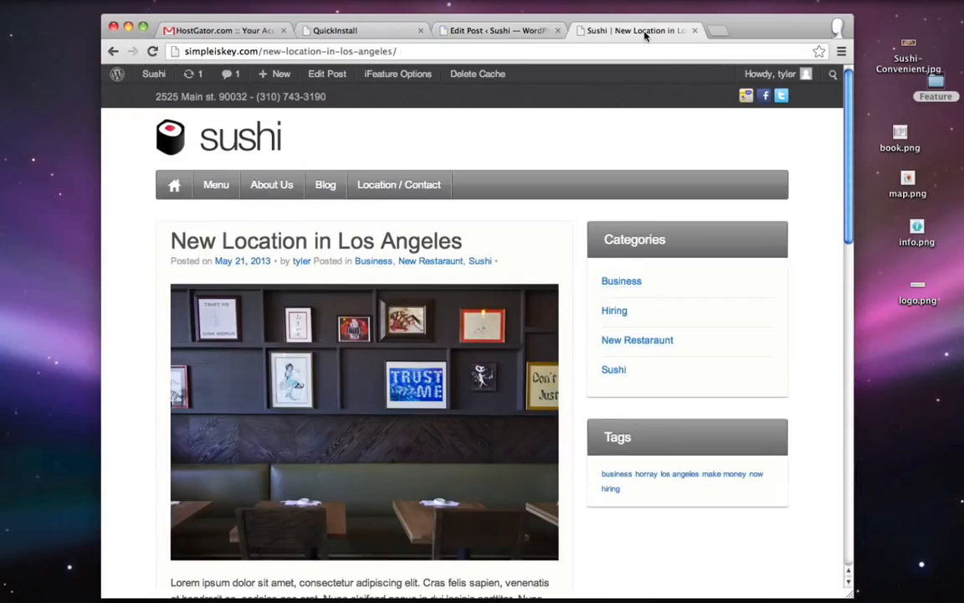
pyautogui.click(325, 186)
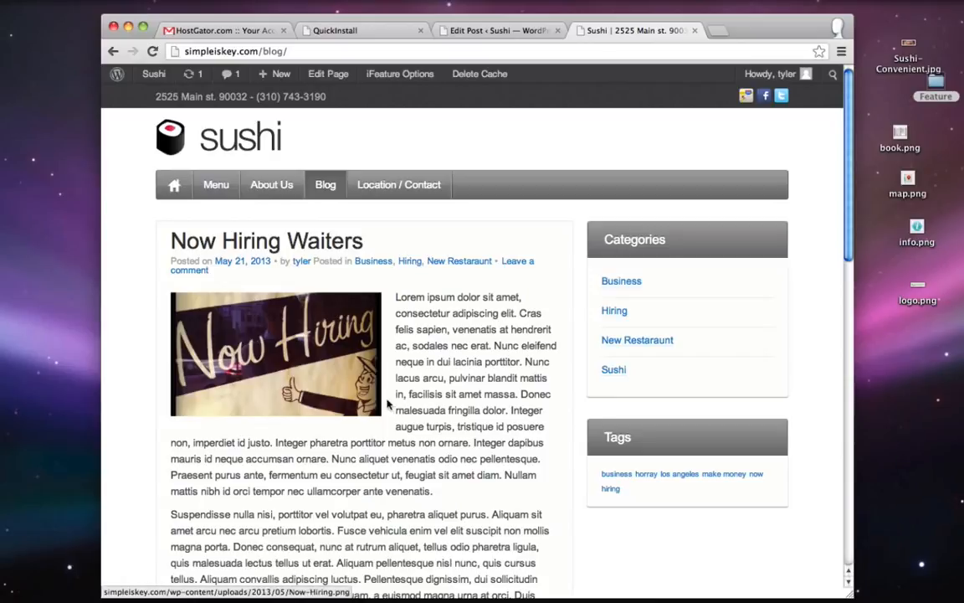
pyautogui.scroll(-3, 652, 268)
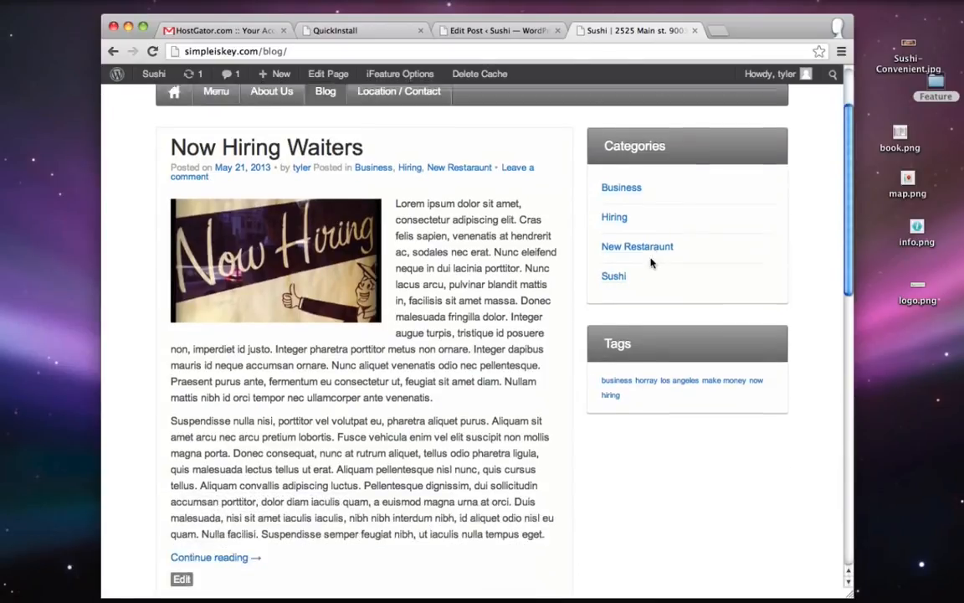
pyautogui.scroll(-10, 709, 339)
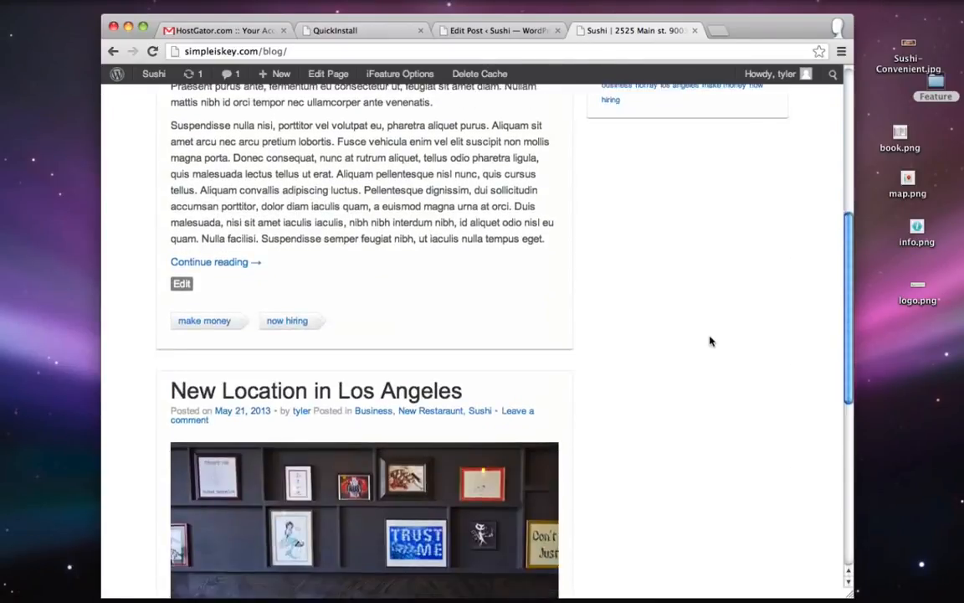
pyautogui.scroll(12, 710, 339)
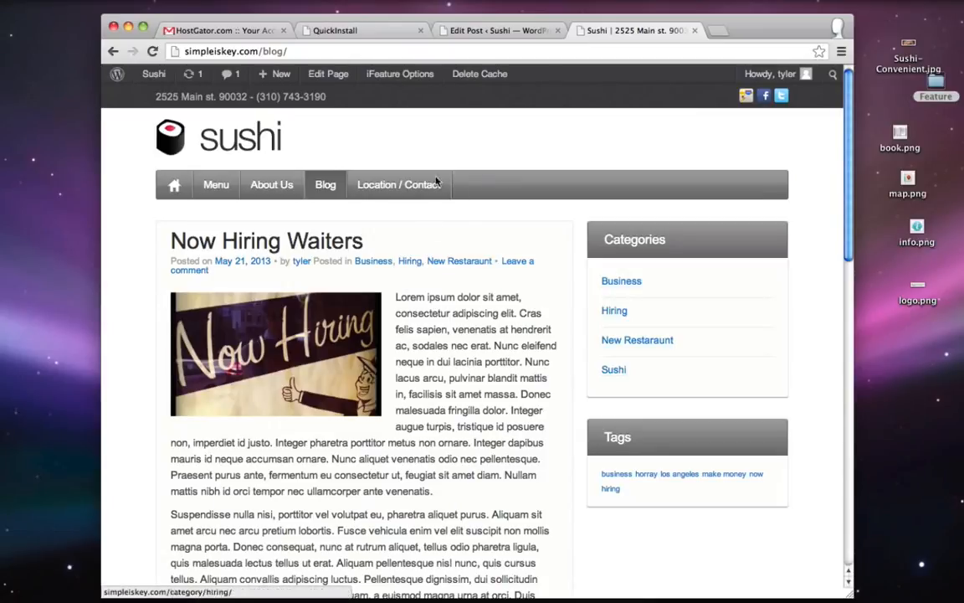
# - In the iFeature Blog options, make Twitter Bar an active element, check the Twitter handle, and save
pyautogui.click(499, 30)
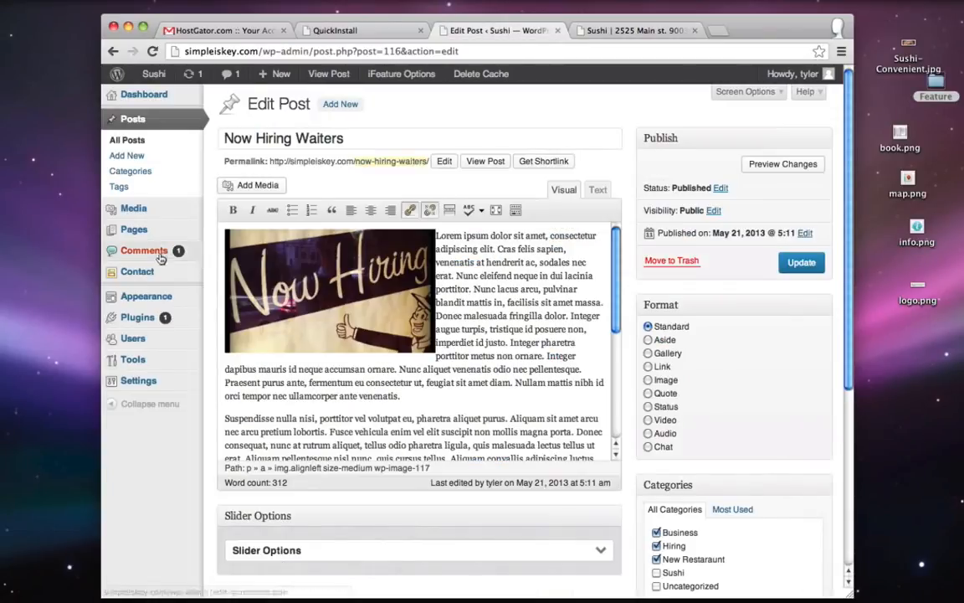
pyautogui.moveTo(144, 293)
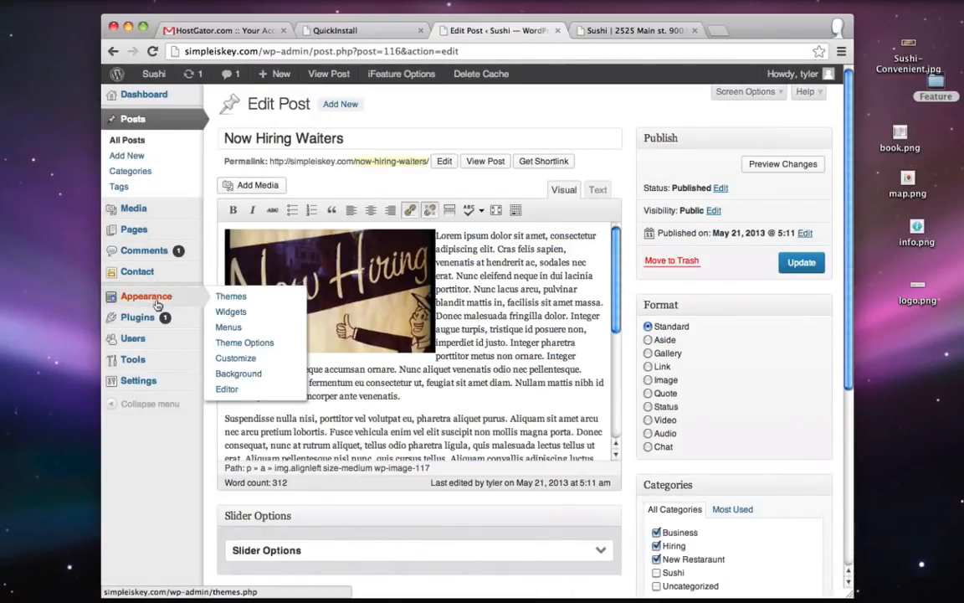
pyautogui.click(269, 342)
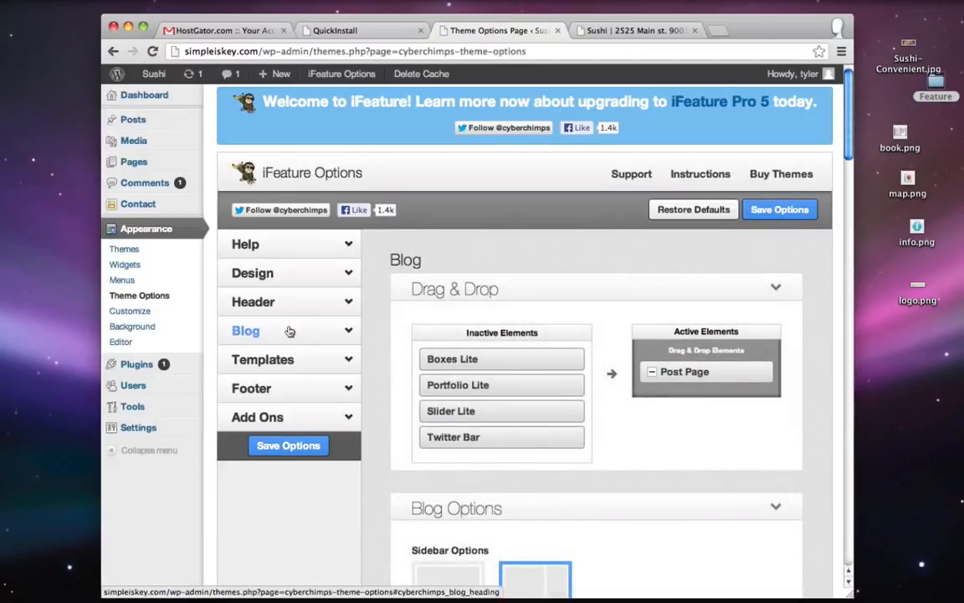
pyautogui.click(289, 331)
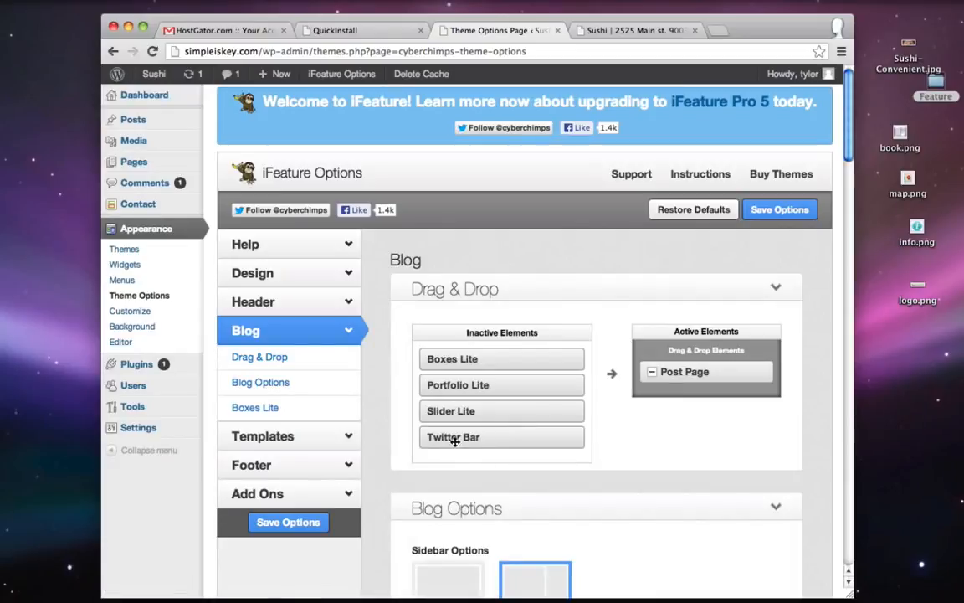
pyautogui.moveTo(454, 439); pyautogui.dragTo(666, 372)
pyautogui.scroll(-20, 771, 358)
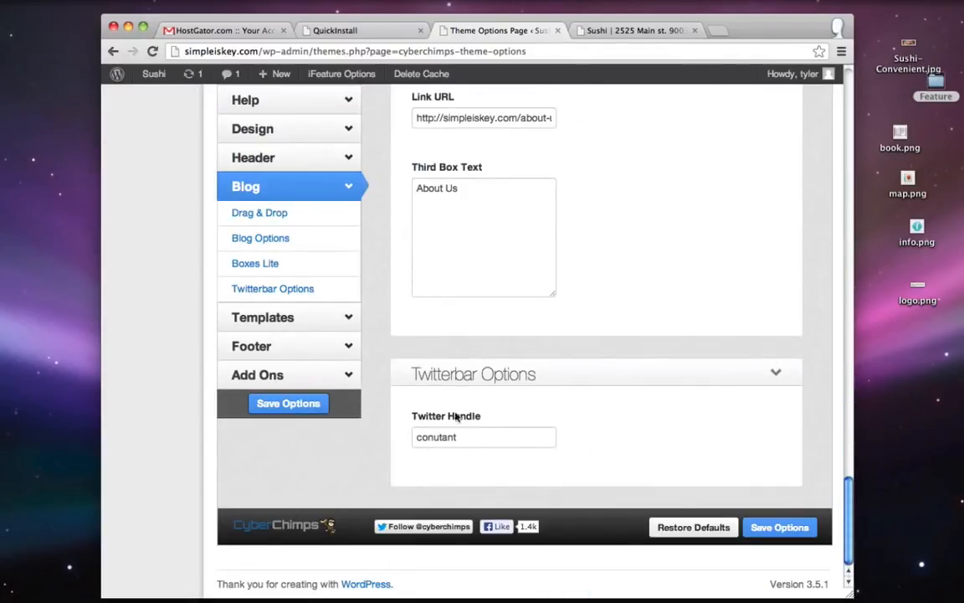
pyautogui.doubleClick(474, 438)
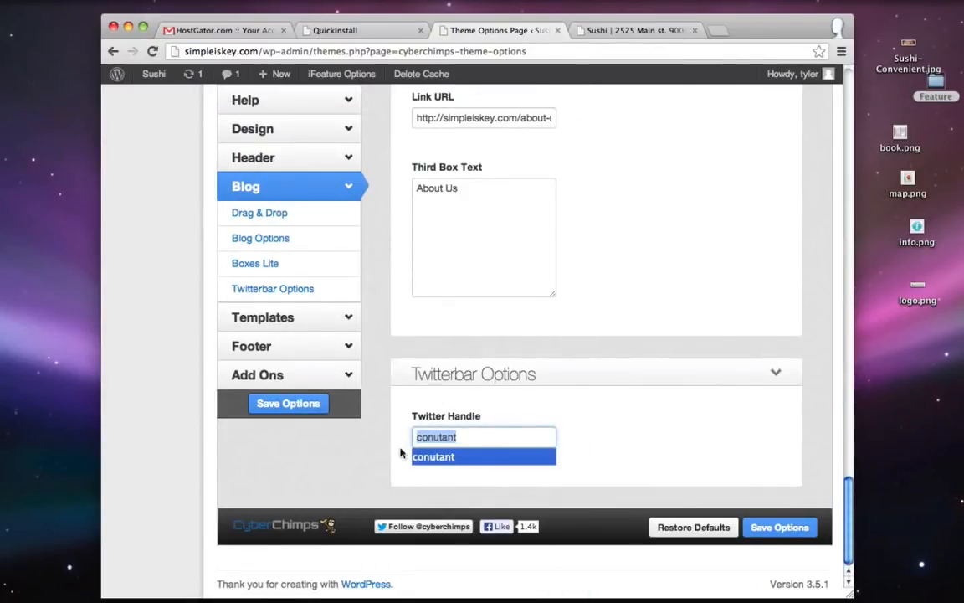
pyautogui.click(779, 528)
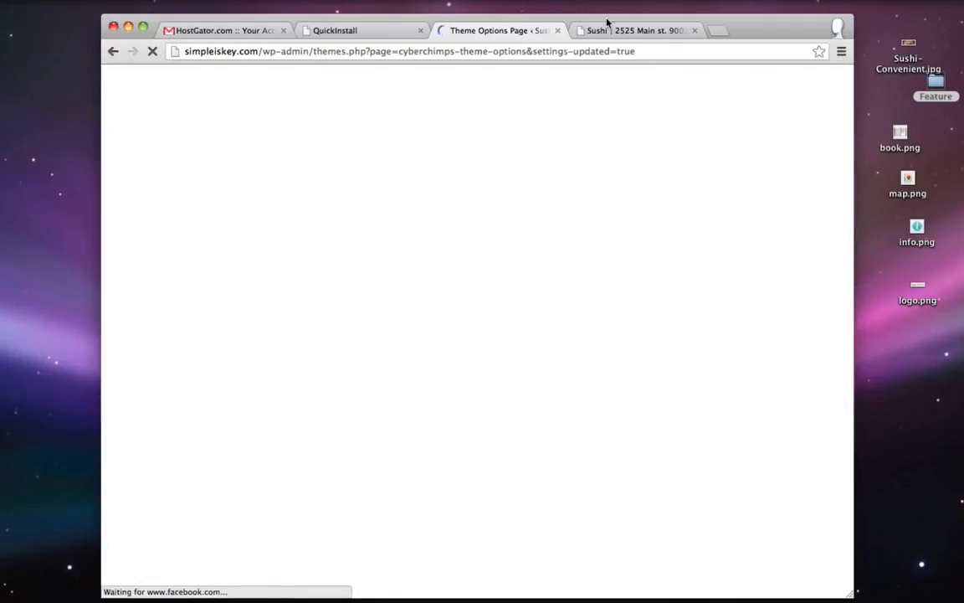
# - Check the tweet in the live blog's new Twitter bar, then view the Location / Contact page without one
pyautogui.click(611, 32)
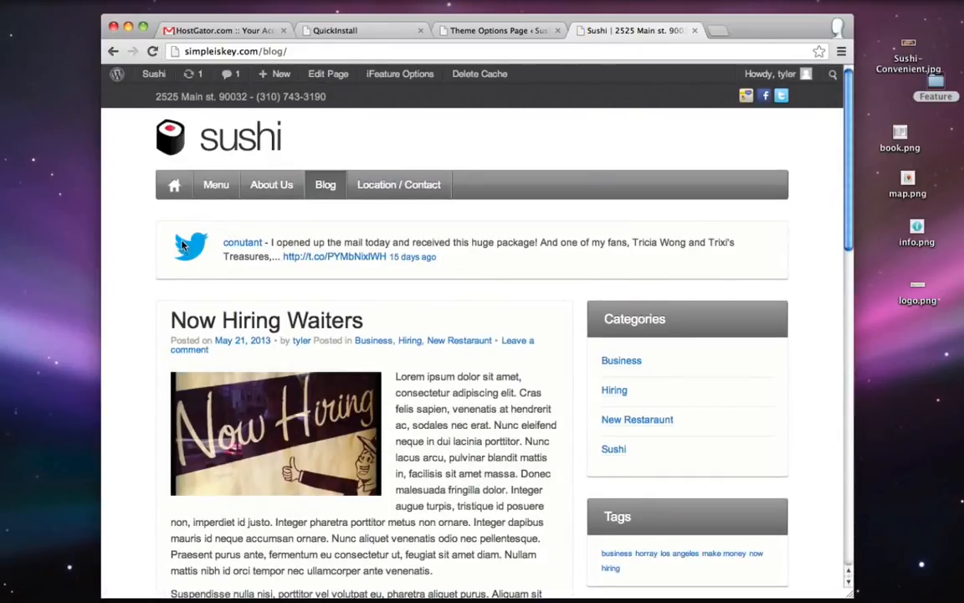
pyautogui.moveTo(291, 241); pyautogui.dragTo(721, 279)
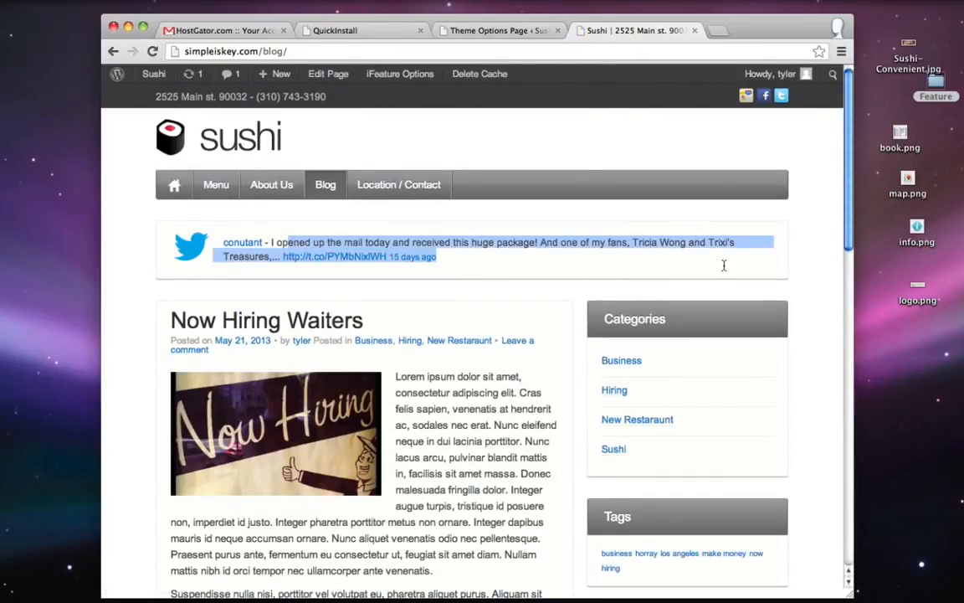
pyautogui.click(724, 266)
pyautogui.click(415, 184)
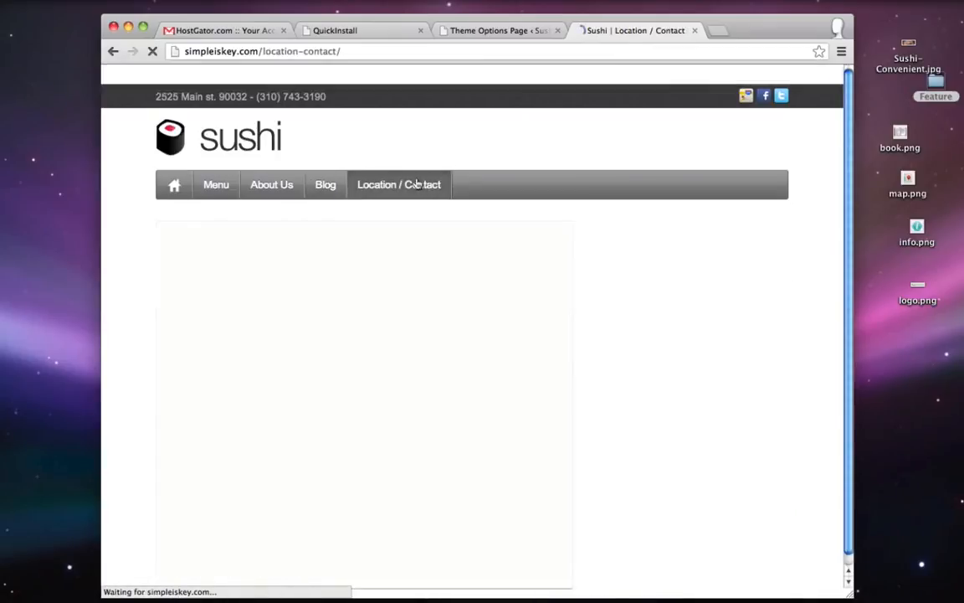
pyautogui.click(502, 27)
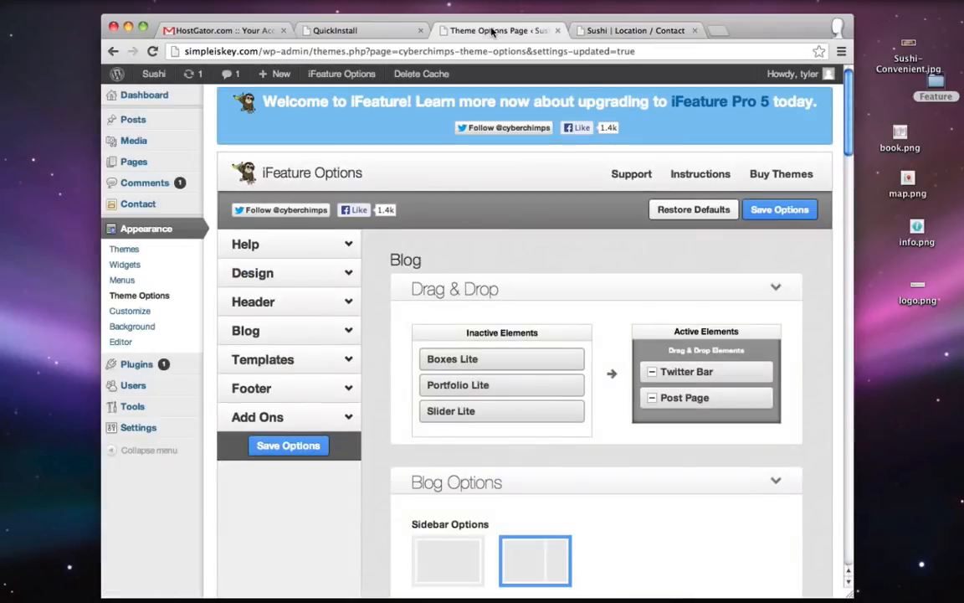
# - Add Twitter Bar to the Location / Contact page's active elements, reveal its Twitter handle, and update the page
pyautogui.click(138, 162)
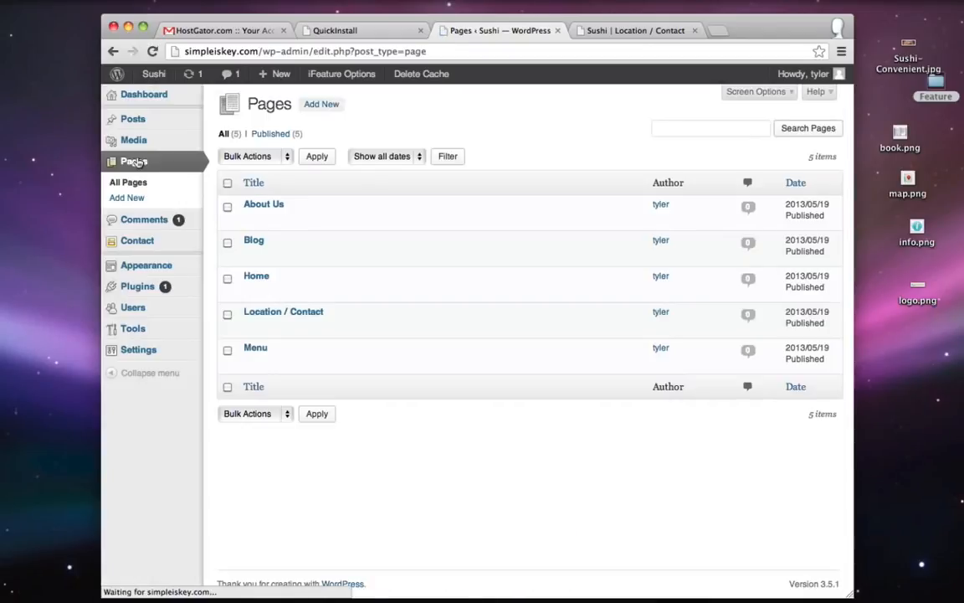
pyautogui.click(249, 326)
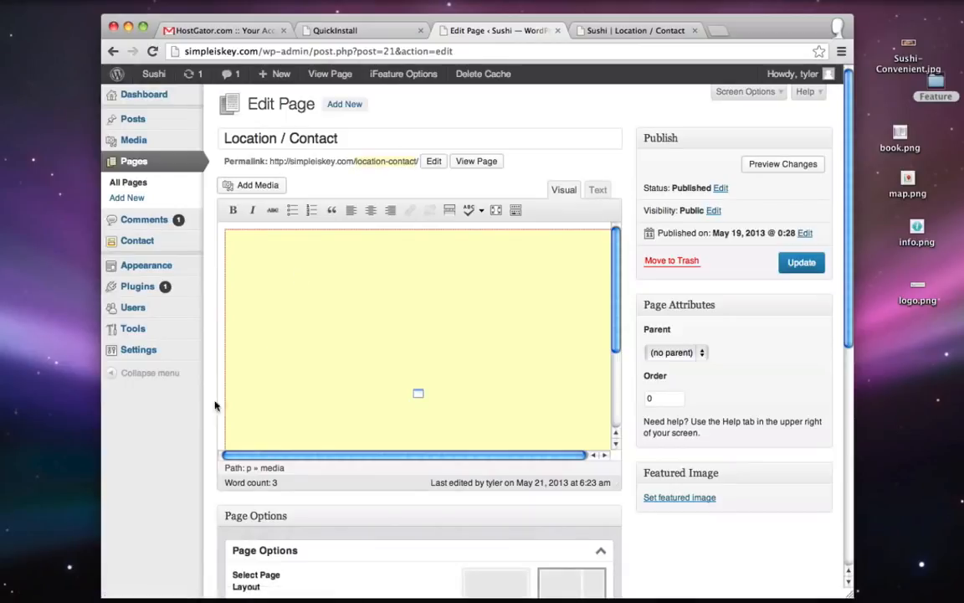
pyautogui.scroll(-5, 193, 409)
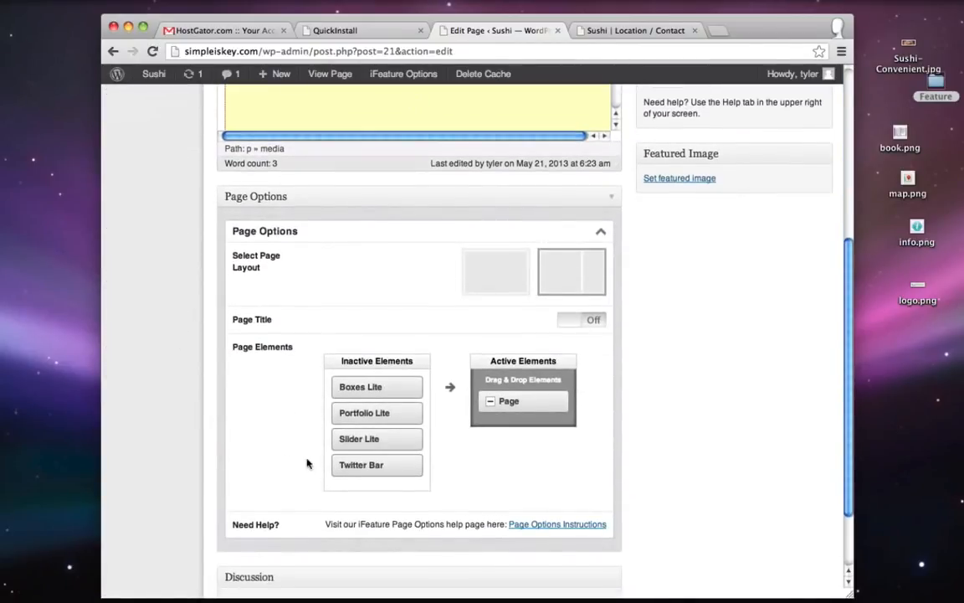
pyautogui.moveTo(355, 467); pyautogui.dragTo(519, 383)
pyautogui.scroll(-3, 656, 400)
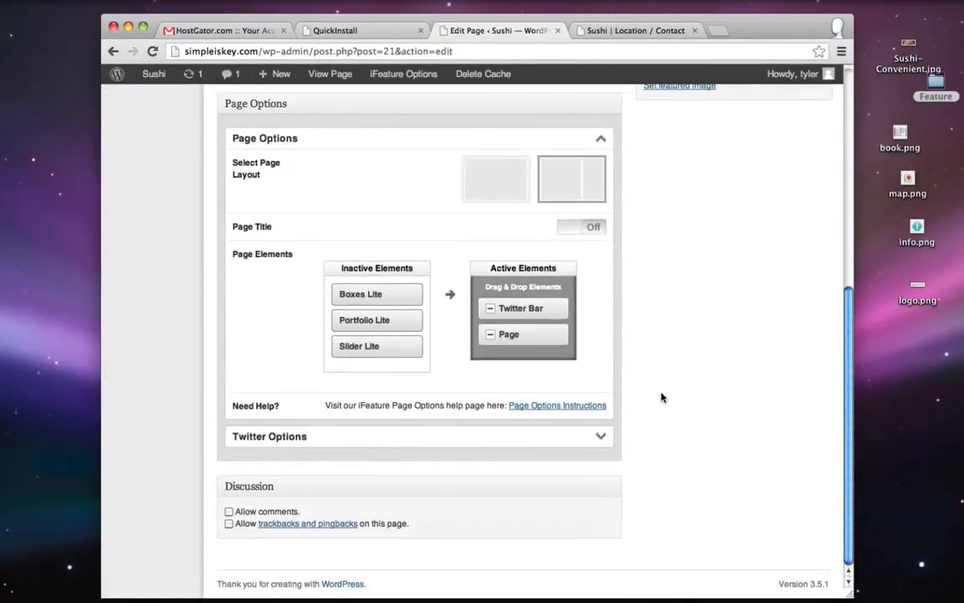
pyautogui.click(585, 439)
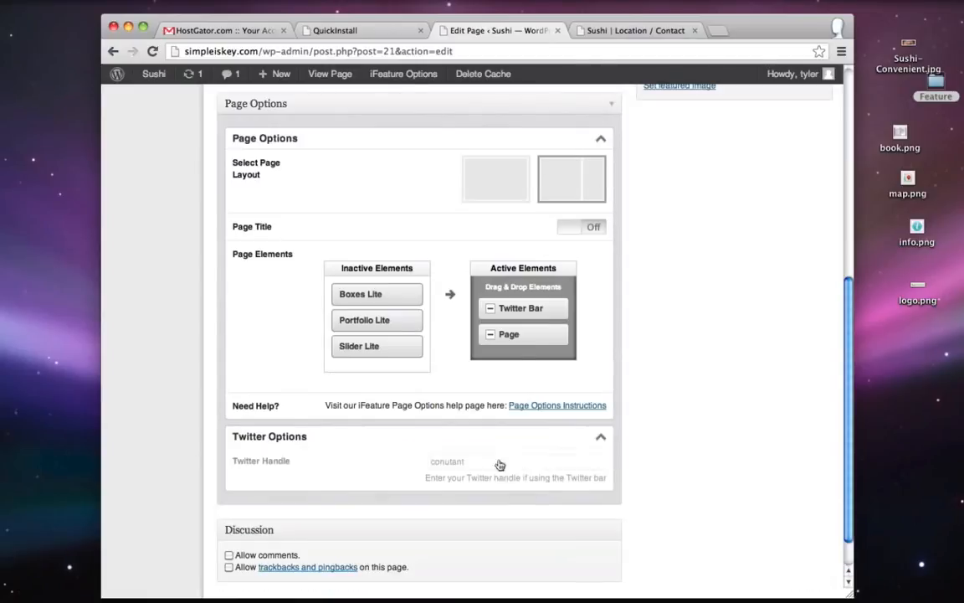
pyautogui.scroll(10, 691, 420)
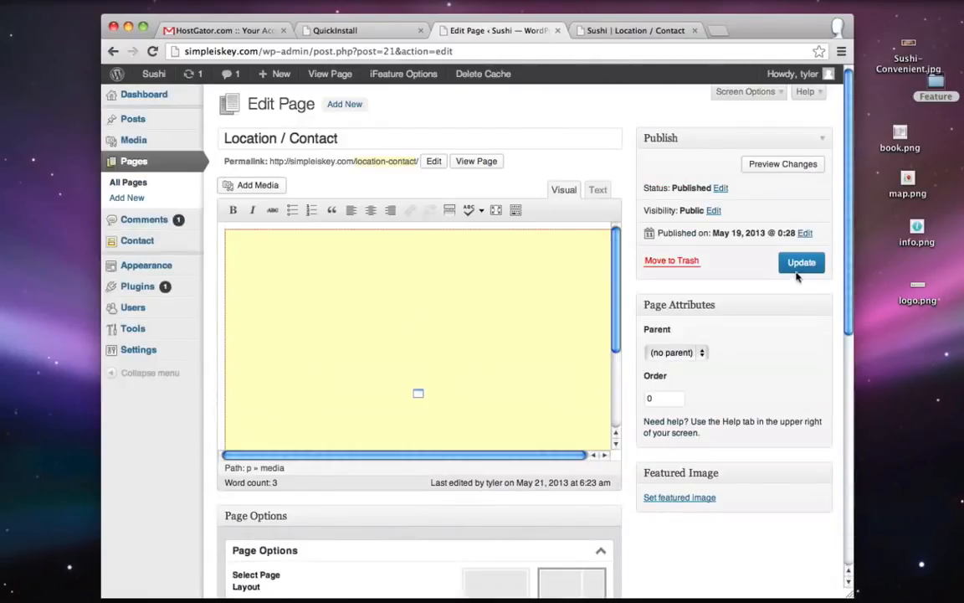
pyautogui.click(799, 261)
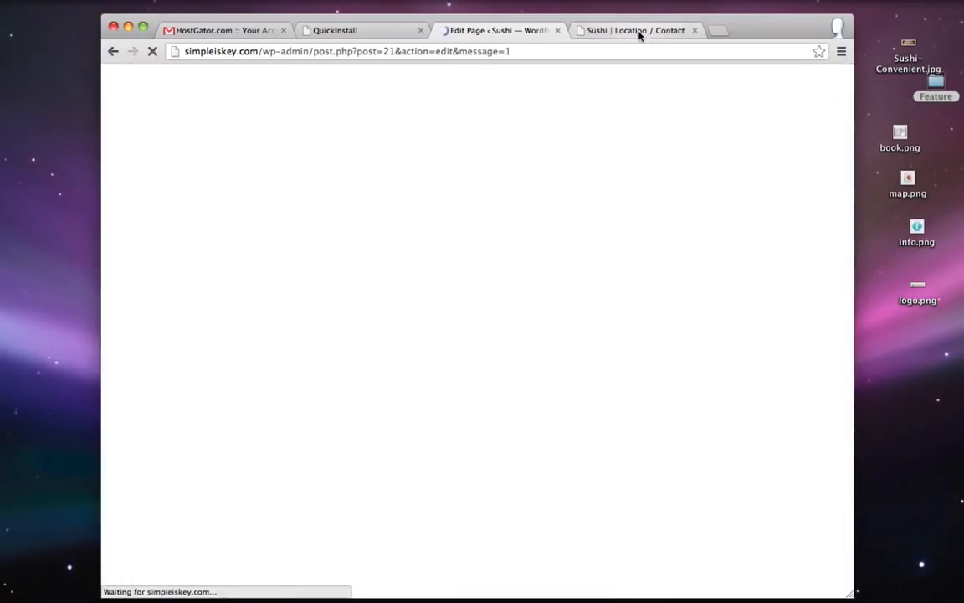
# - Reload the live Location / Contact page to see its Twitter bar, then go to the home page
pyautogui.click(636, 32)
pyautogui.click(152, 51)
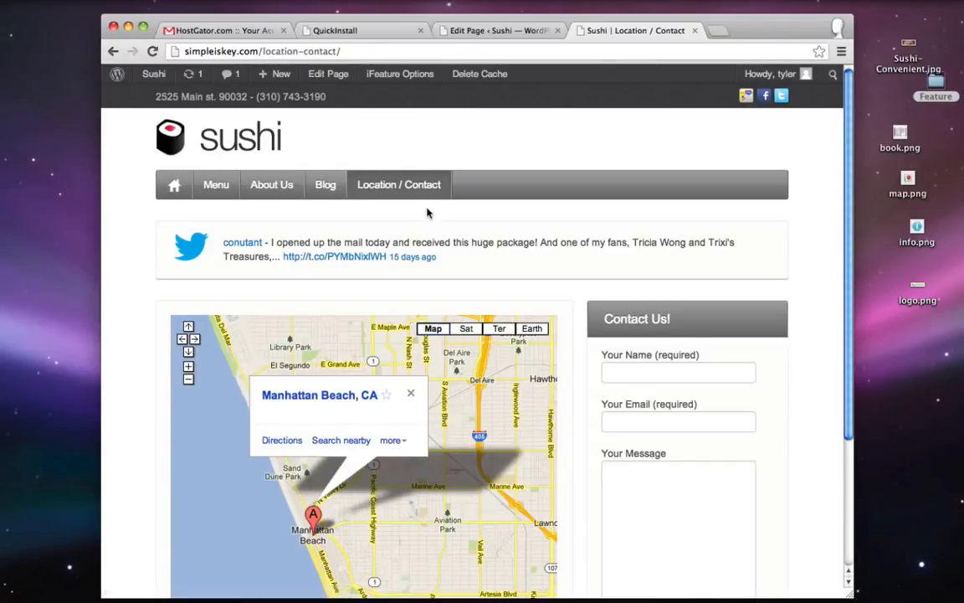
pyautogui.click(211, 140)
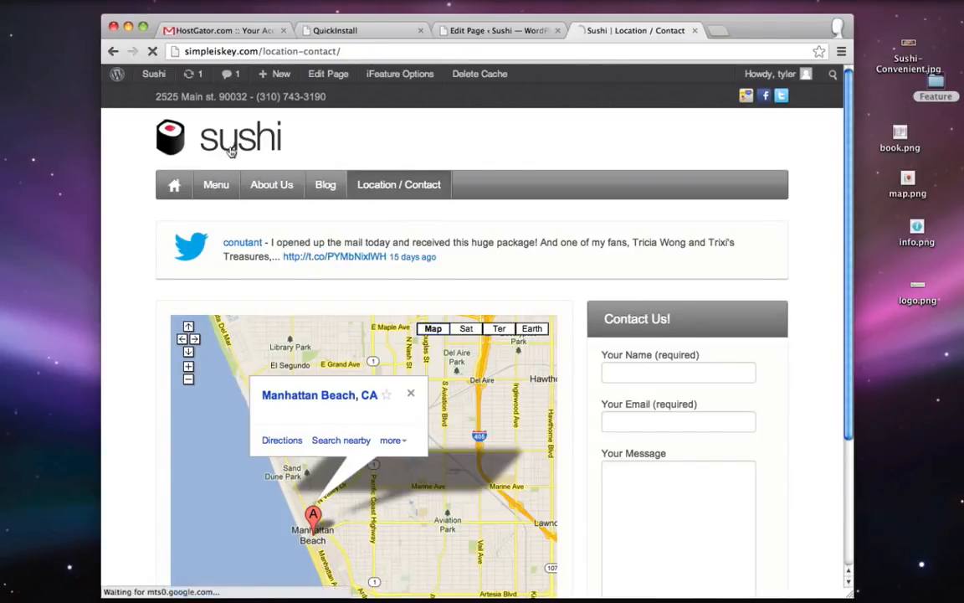